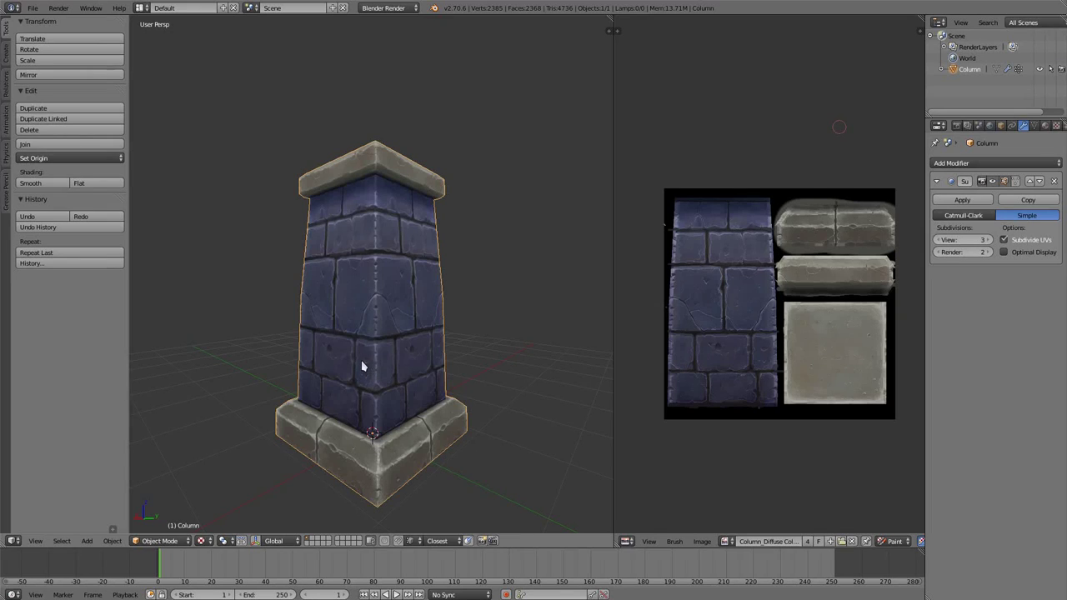
- Orbit around the finished hand-painted column to inspect its painting from several angles
mouse_move(361, 365)
middle_mouse_down()
mouse_move(339, 412)
mouse_move(369, 392)
mouse_move(369, 333)
mouse_move(302, 331)
mouse_move(395, 331)
mouse_move(352, 352)
mouse_move(328, 326)
mouse_move(317, 358)
mouse_move(339, 375)
mouse_move(345, 397)
mouse_move(314, 400)
mouse_move(304, 383)
mouse_move(293, 392)
mouse_move(364, 393)
middle_mouse_up()
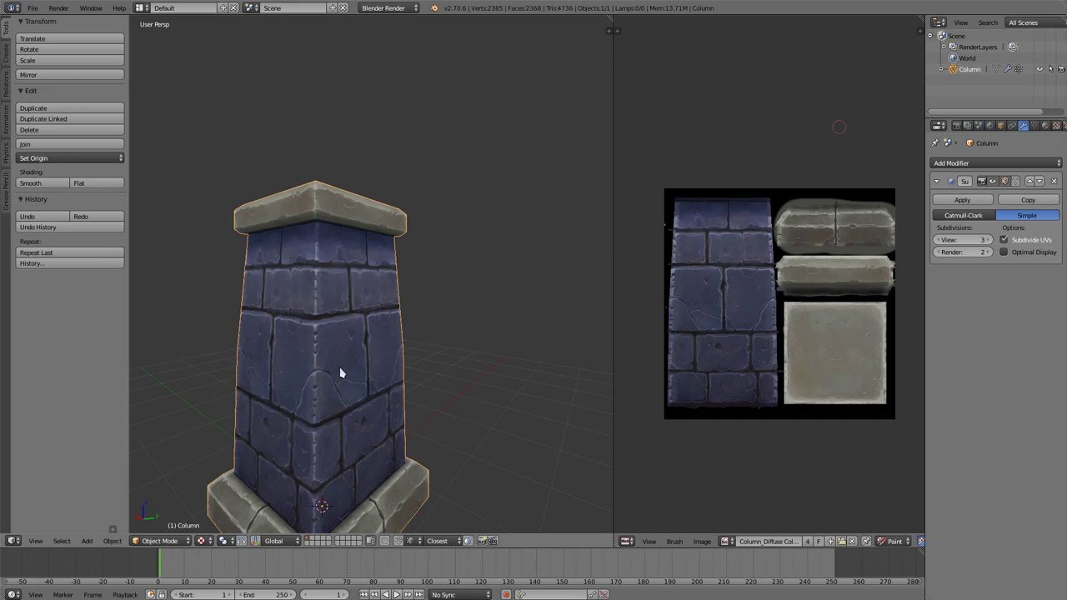
mouse_move(326, 353)
middle_mouse_down()
mouse_move(374, 322)
mouse_move(386, 286)
mouse_move(402, 288)
mouse_move(372, 309)
middle_mouse_up()
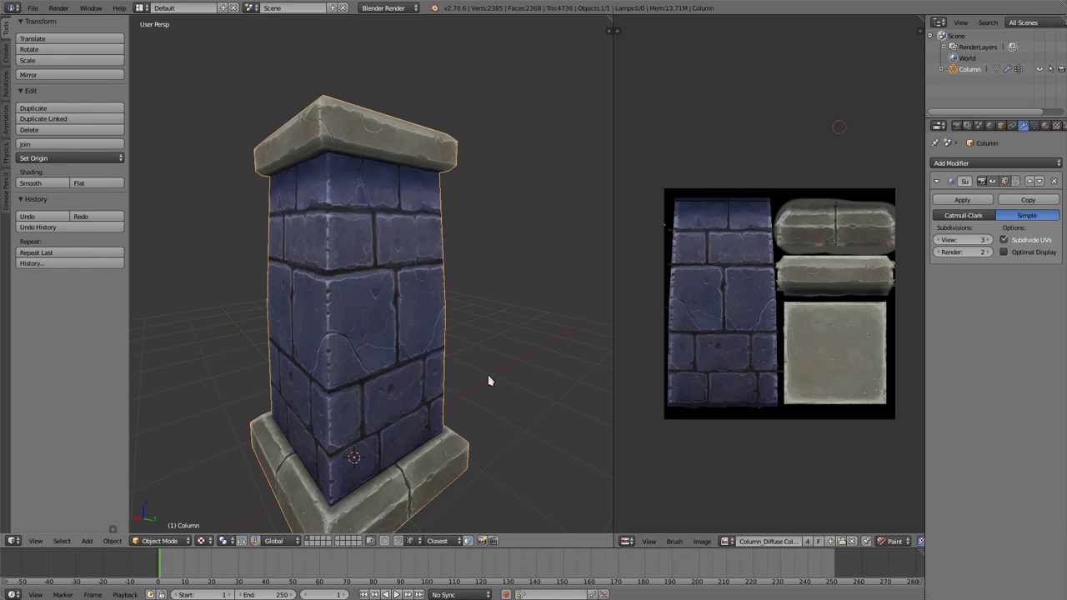
mouse_move(488, 380)
middle_mouse_down()
mouse_move(338, 341)
mouse_move(364, 333)
mouse_move(381, 362)
mouse_move(412, 362)
mouse_move(351, 350)
middle_mouse_up()
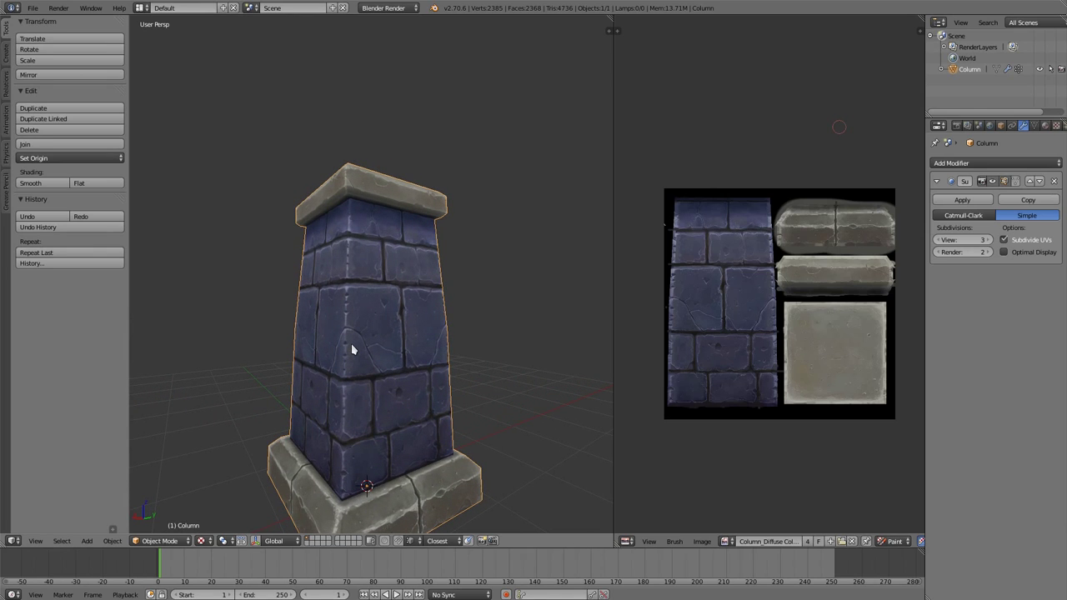
mouse_move(308, 374)
middle_mouse_down()
mouse_move(333, 374)
mouse_move(312, 400)
mouse_move(331, 381)
mouse_move(393, 376)
mouse_move(372, 356)
middle_mouse_up()
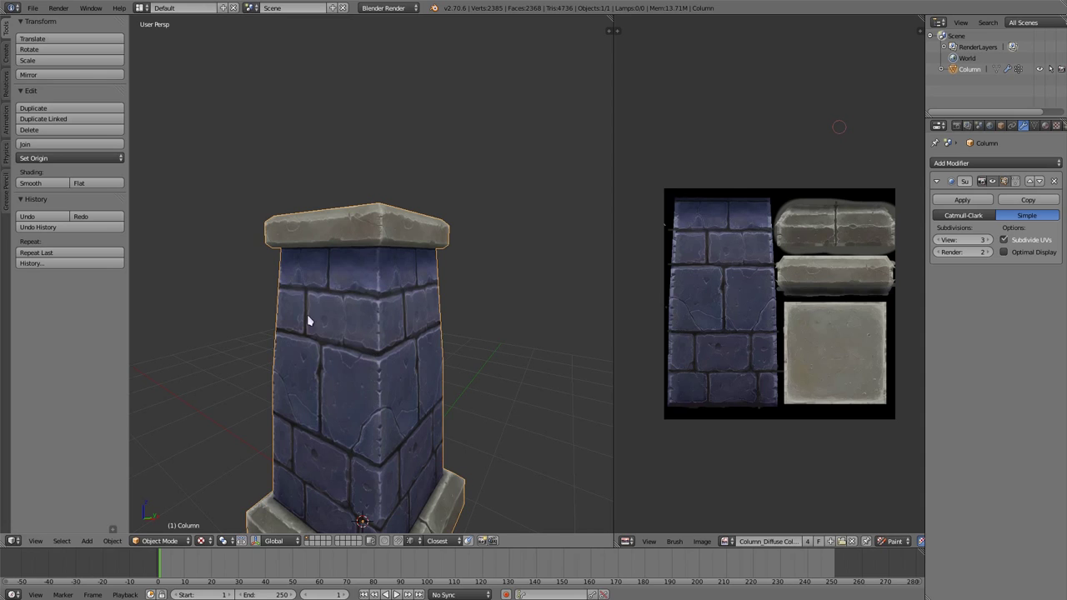
mouse_move(307, 319)
middle_mouse_down()
mouse_move(269, 312)
mouse_move(312, 318)
middle_mouse_up()
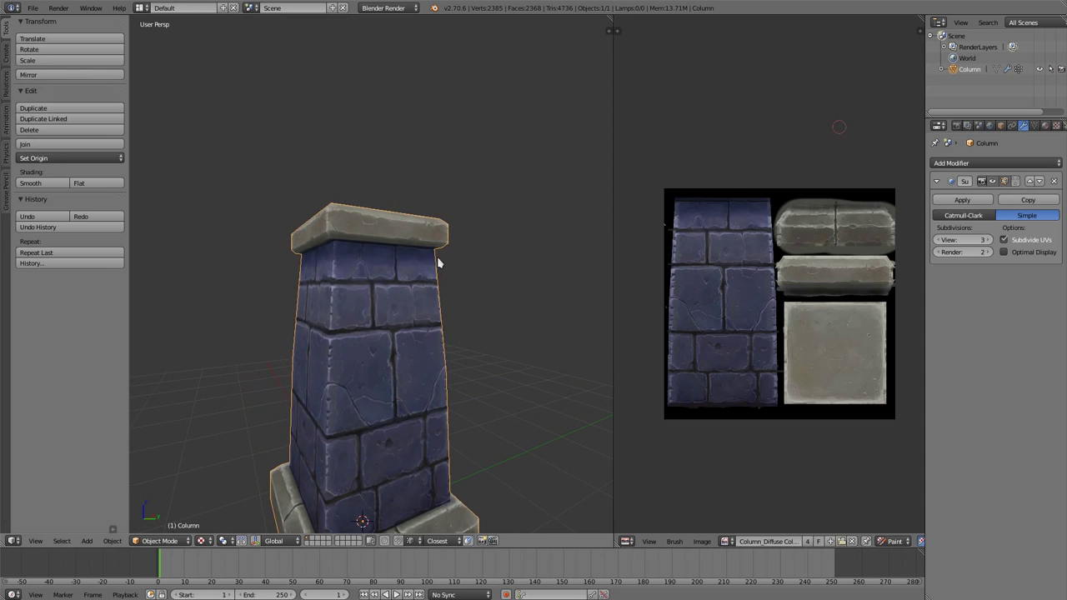
mouse_move(439, 263)
middle_mouse_down()
mouse_move(295, 247)
mouse_move(354, 220)
middle_mouse_up()
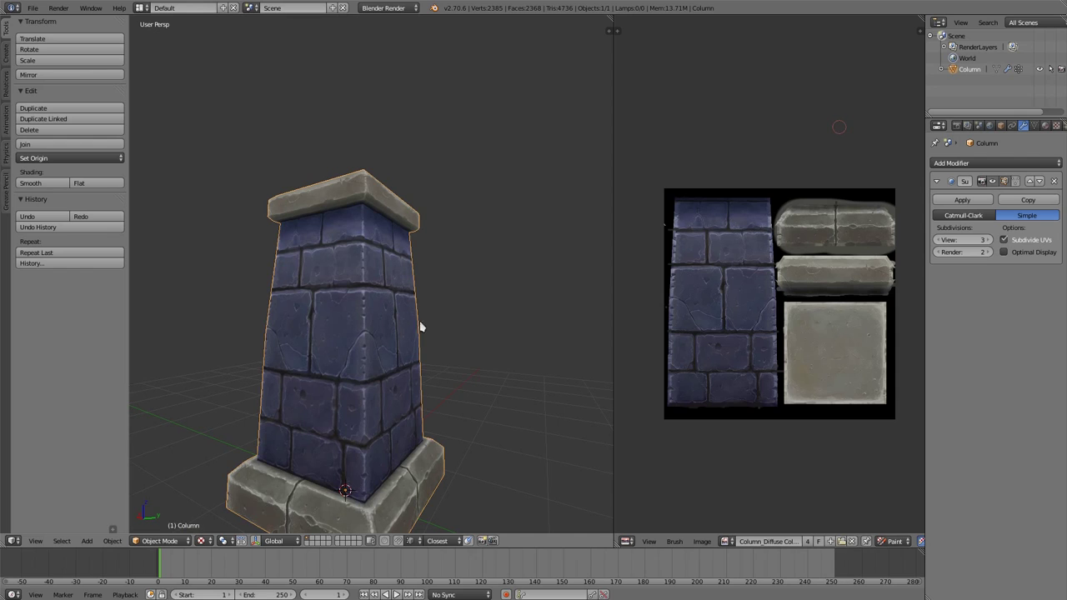
mouse_move(390, 353)
middle_mouse_down()
mouse_move(300, 336)
mouse_move(340, 303)
middle_mouse_up()
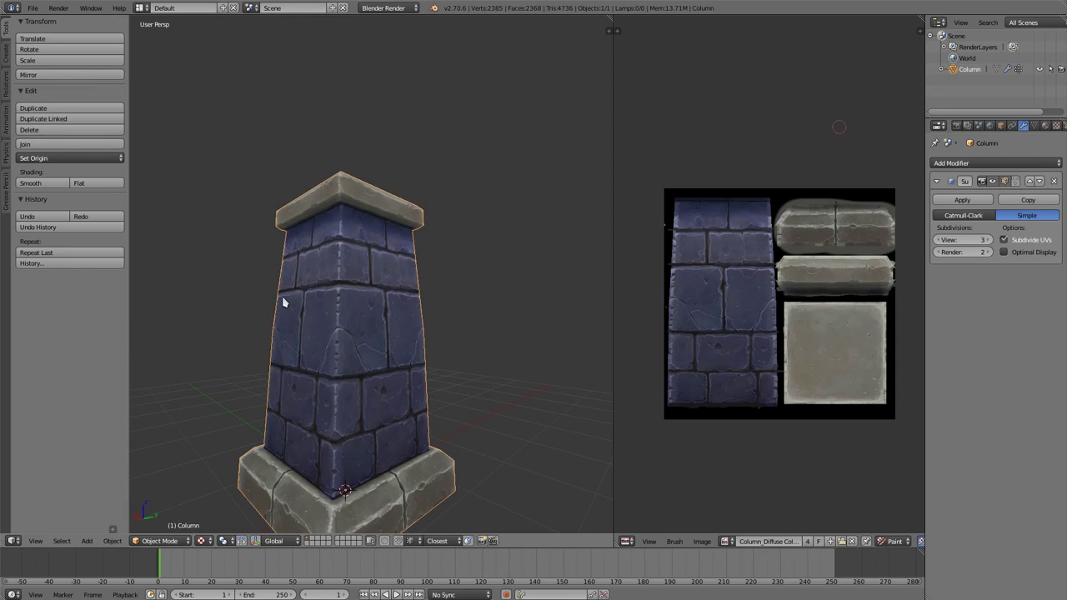
mouse_move(283, 352)
middle_mouse_down()
mouse_move(309, 358)
mouse_move(317, 334)
mouse_move(328, 340)
mouse_move(287, 335)
mouse_move(350, 341)
mouse_move(359, 328)
mouse_move(338, 396)
mouse_move(305, 372)
mouse_move(321, 336)
mouse_move(350, 324)
mouse_move(348, 339)
middle_mouse_up()
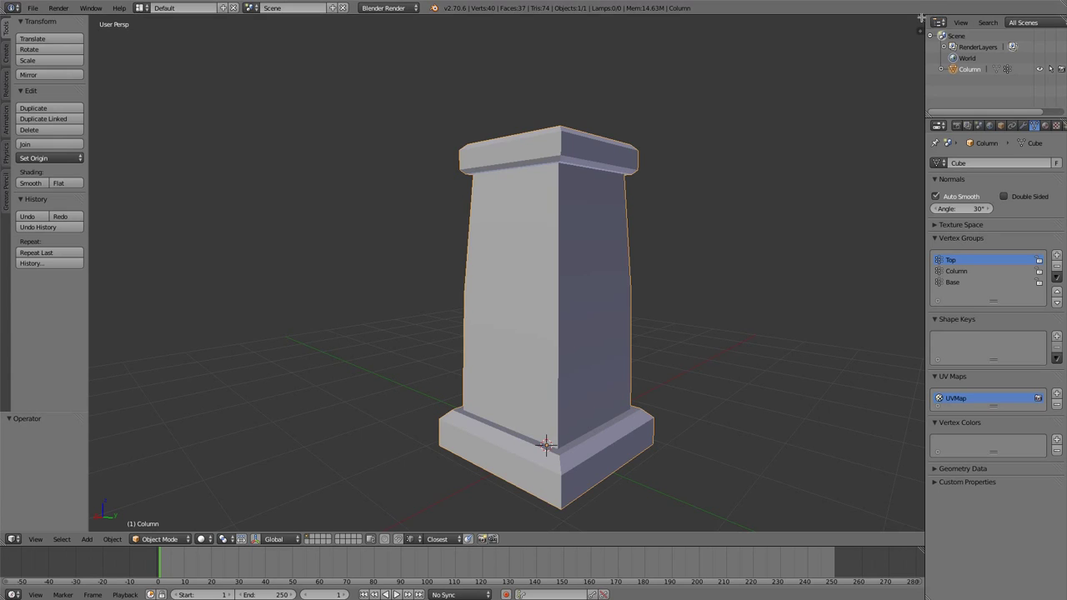
- Add a UV image editor beside the 3D view, select all geometry, then enter Texture Paint
left_click_drag(890, 17, 660, 143)
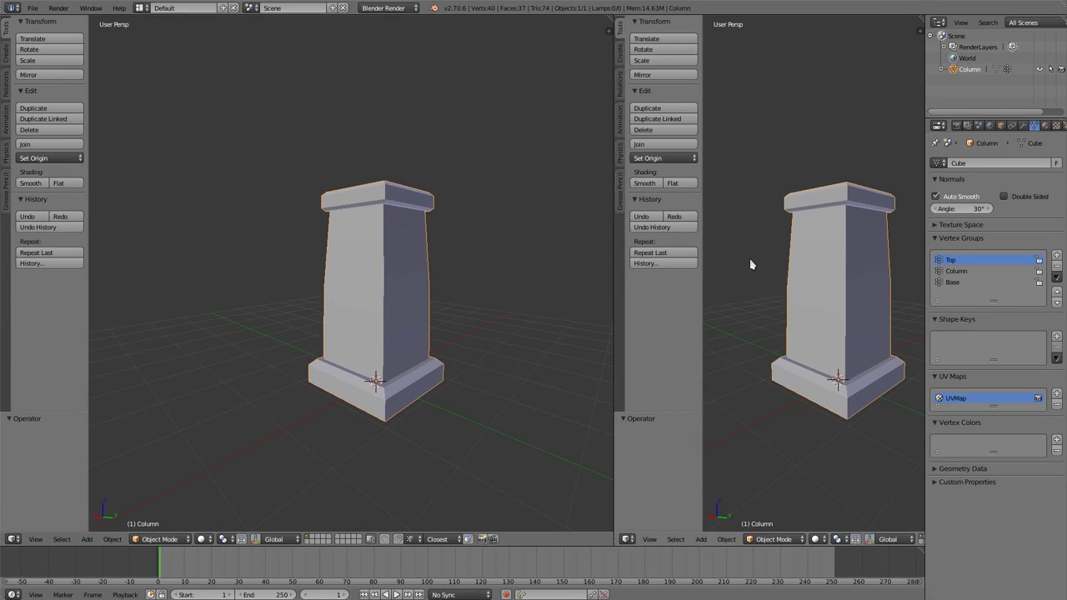
key("shift+F10")
key("Tab")
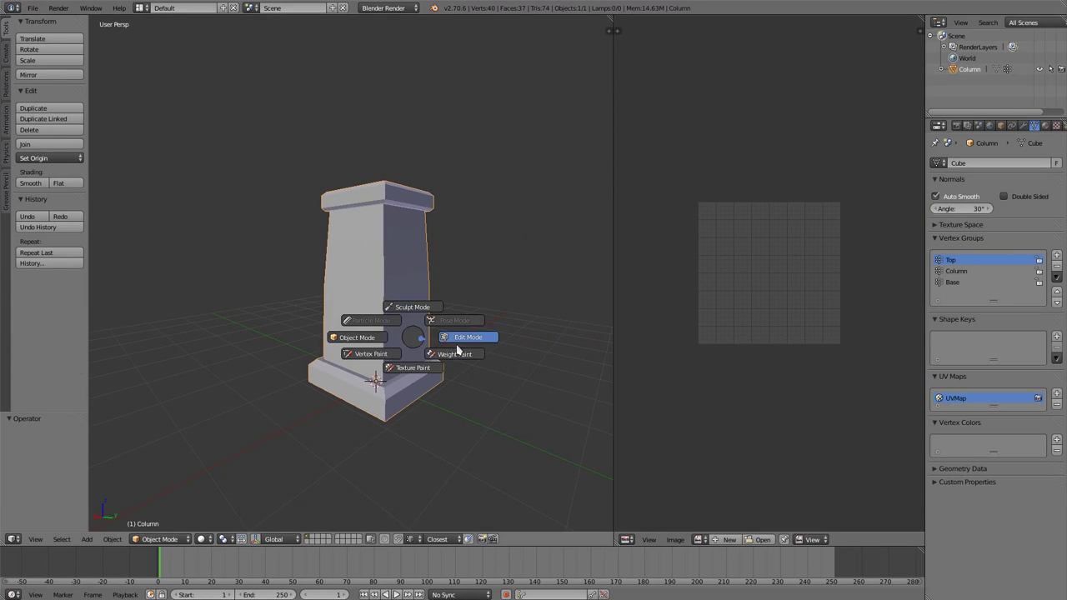
left_click(457, 350)
key("a")
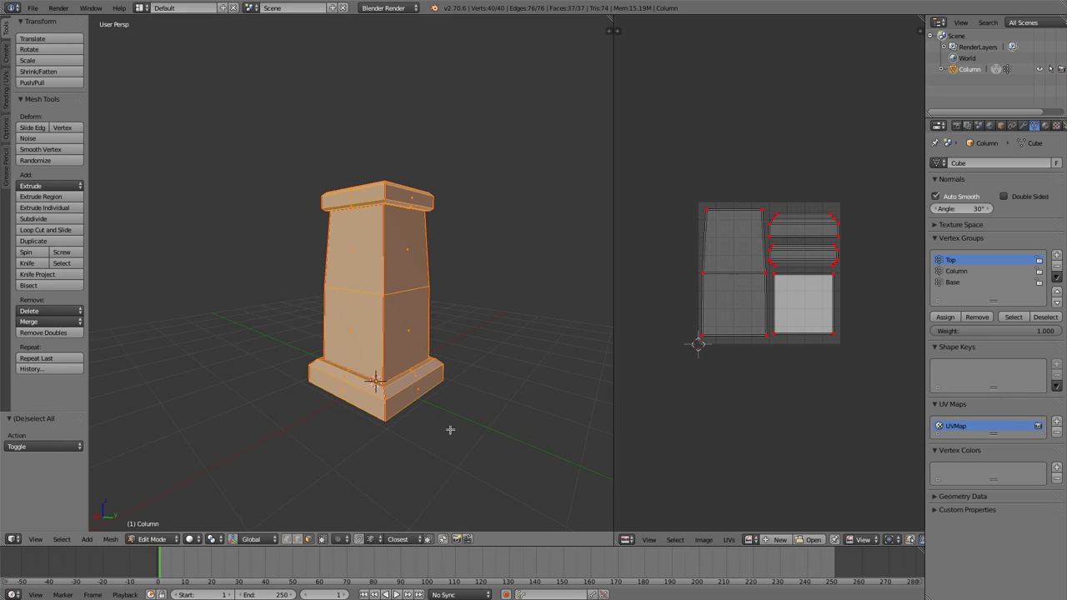
key("ctrl+Tab")
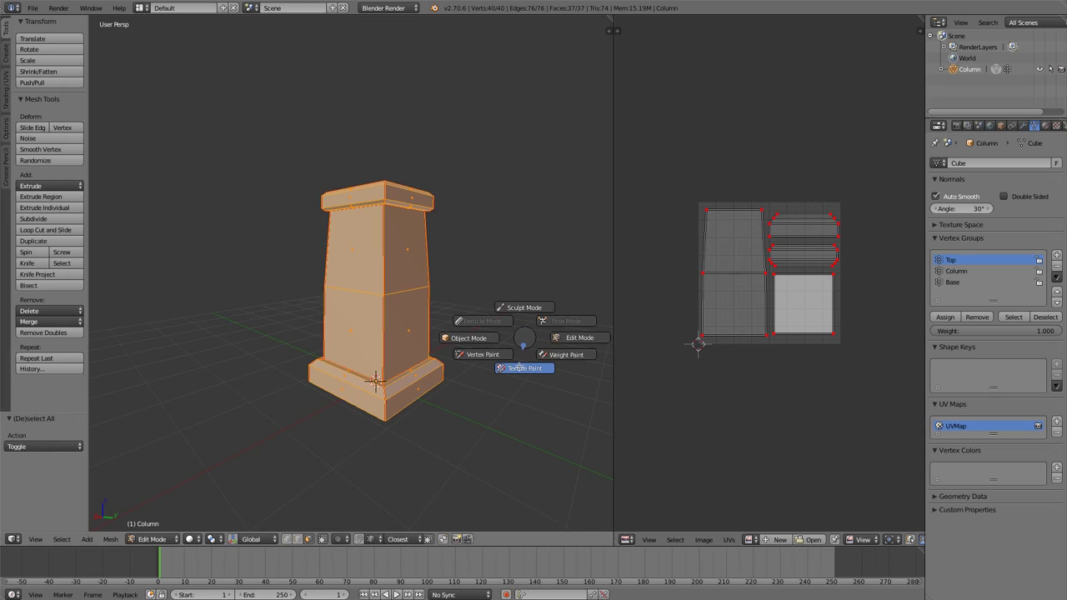
left_click(519, 369)
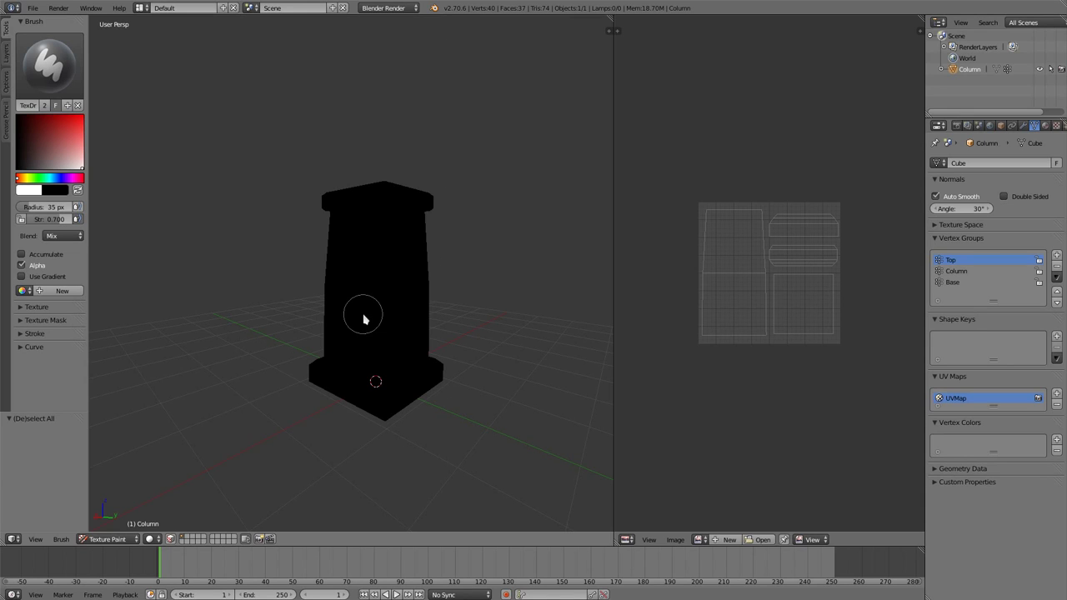
- Paint and undo two test strokes, then list the column's Column_Diffuse paint slot
left_click_drag(364, 317, 376, 309)
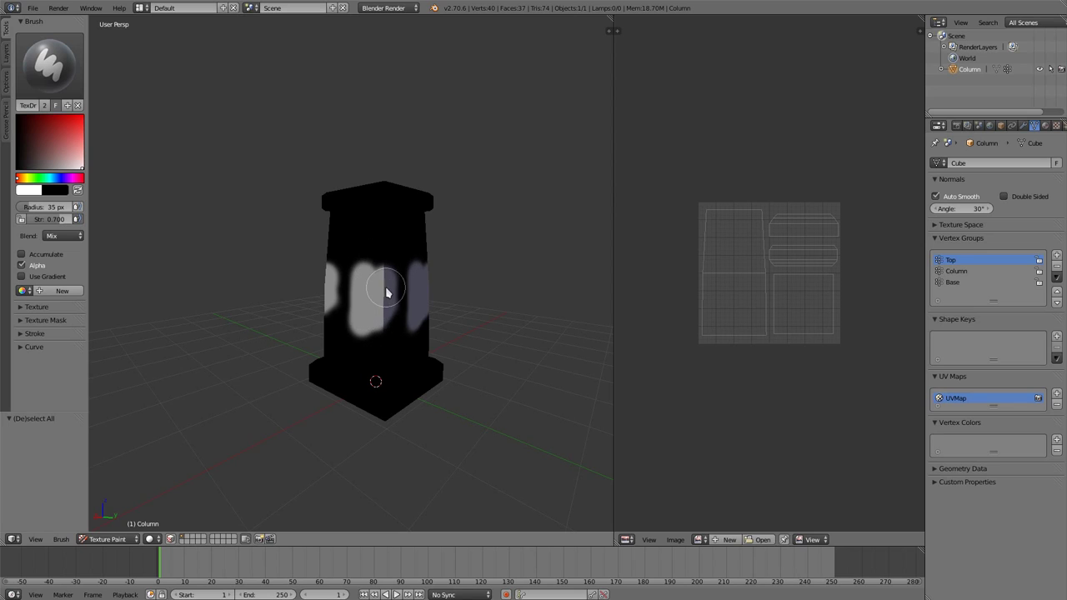
key("ctrl+z")
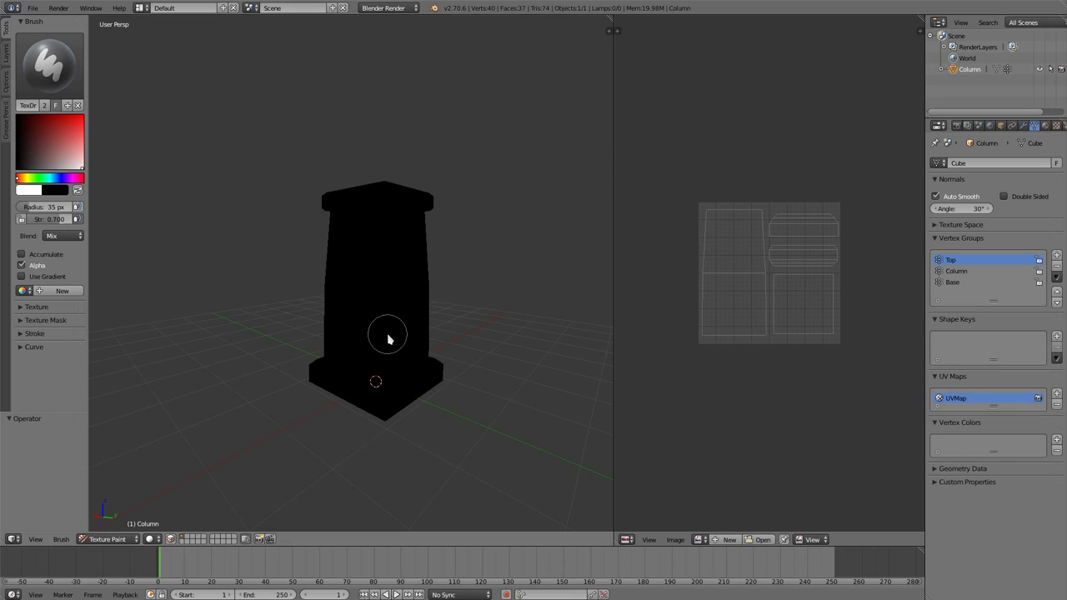
left_click_drag(388, 337, 376, 290)
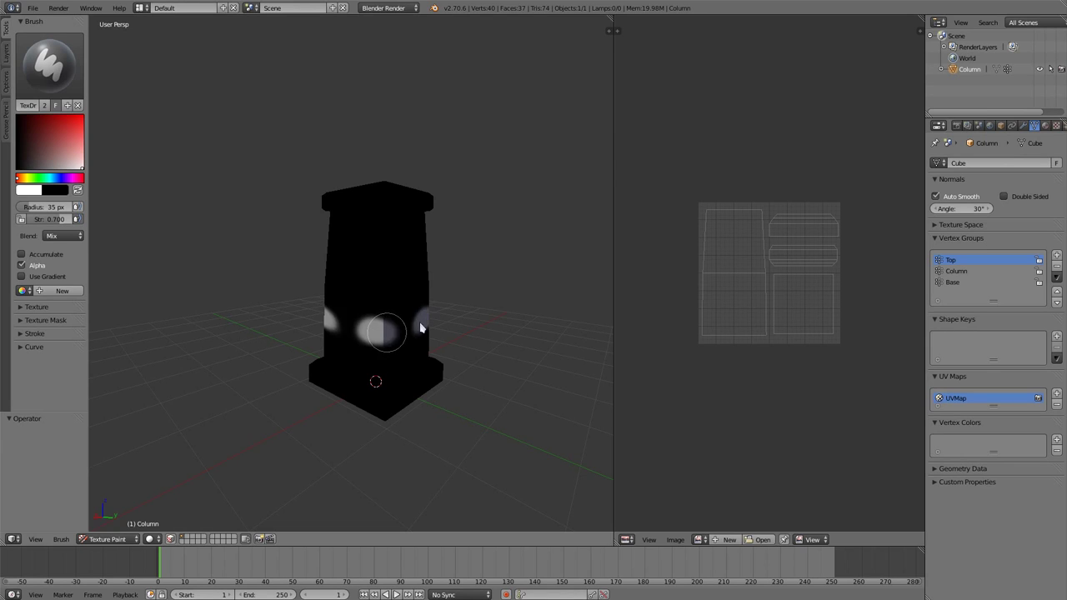
key("ctrl+z")
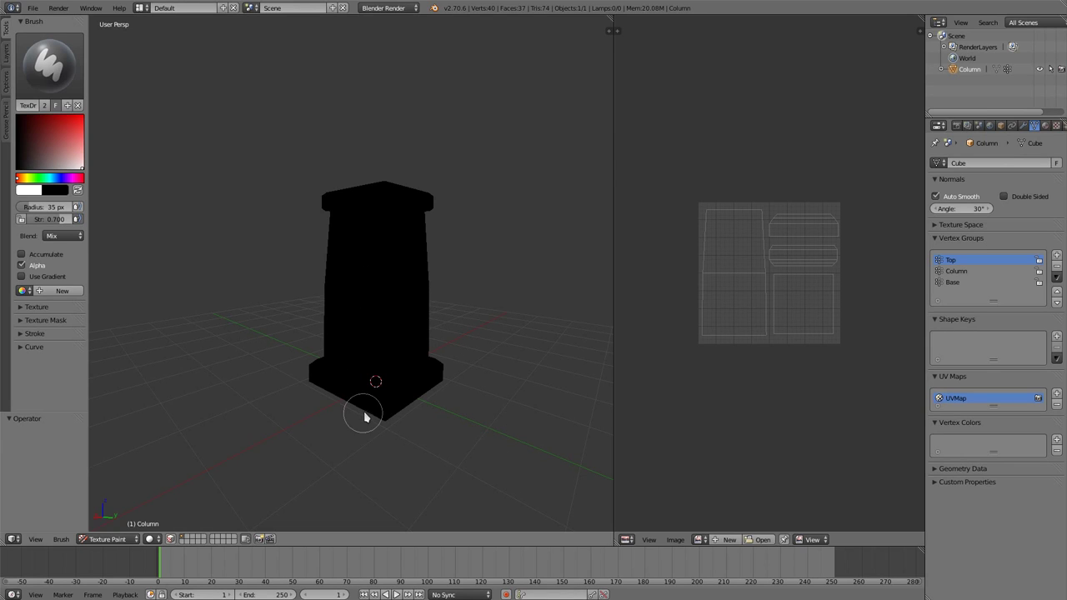
left_click(7, 54)
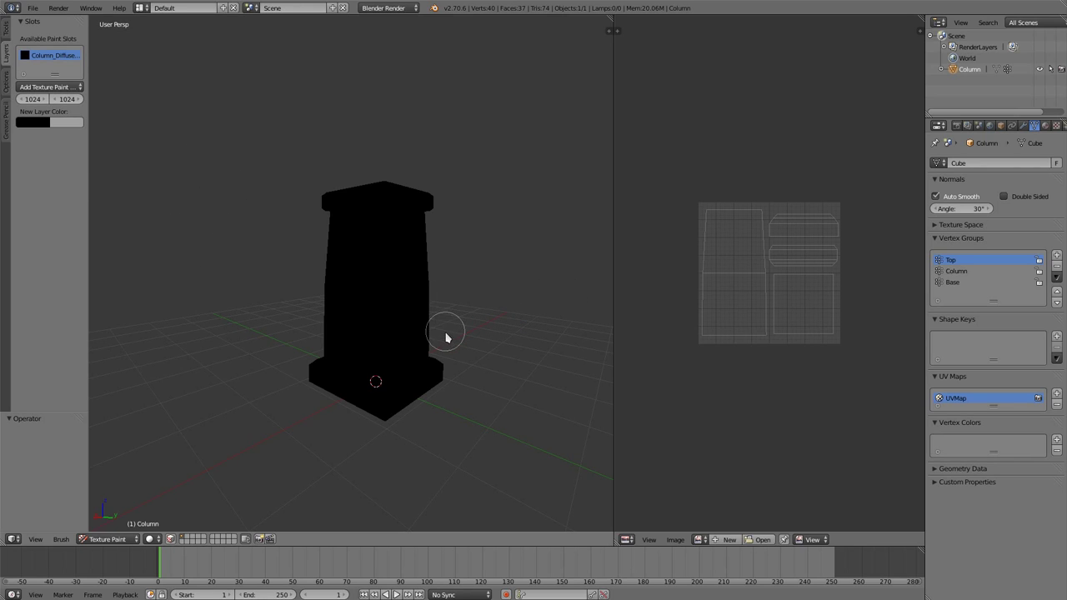
- Review paint slot types, texture and material settings, then show Column_Diffuse Color in the image editor
left_click(47, 87)
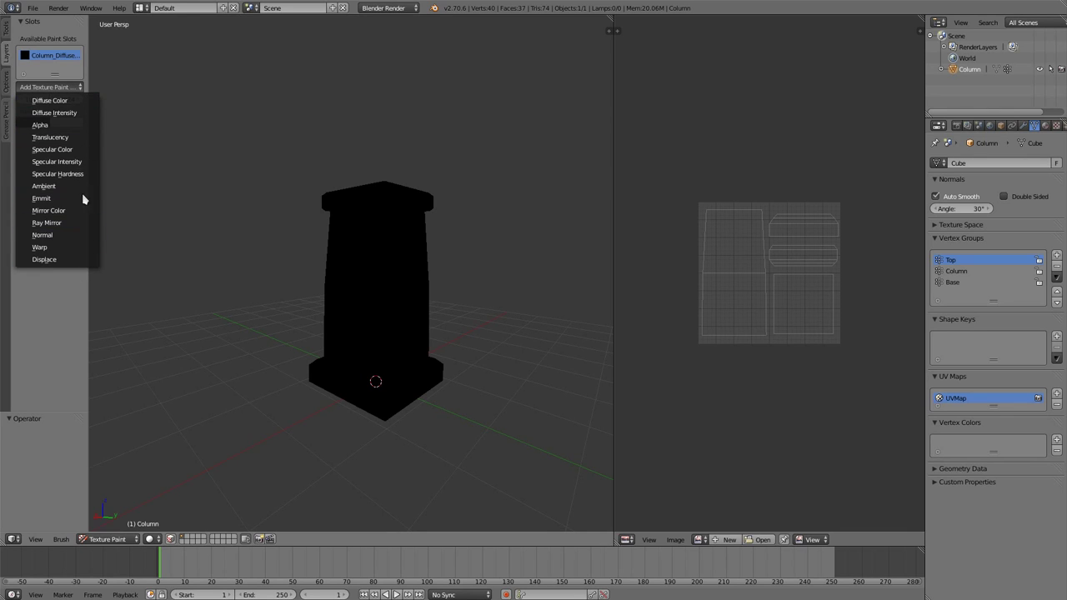
left_click(73, 151)
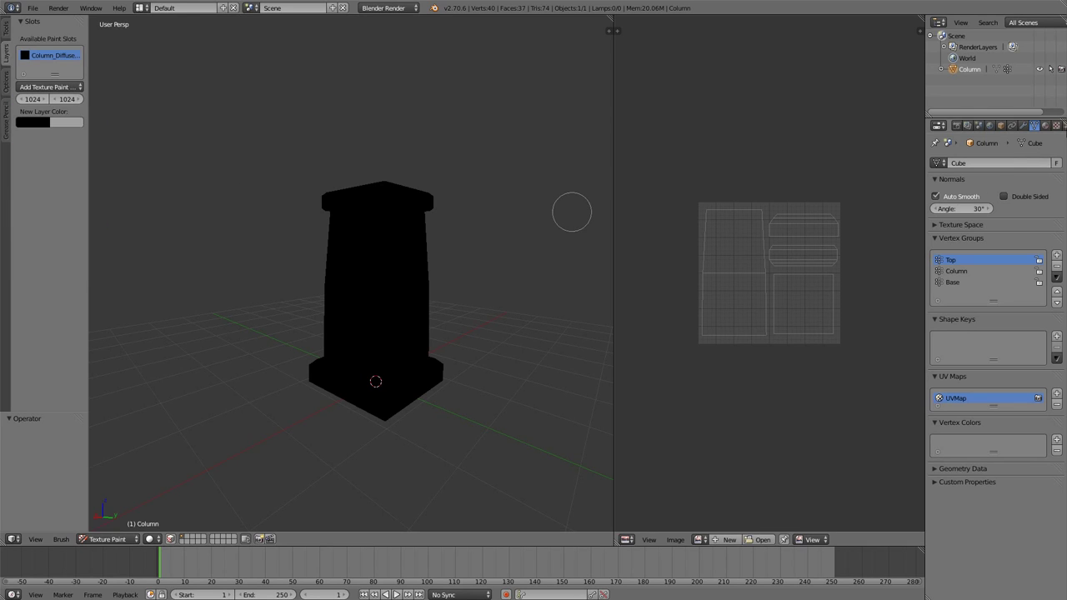
left_click(1056, 125)
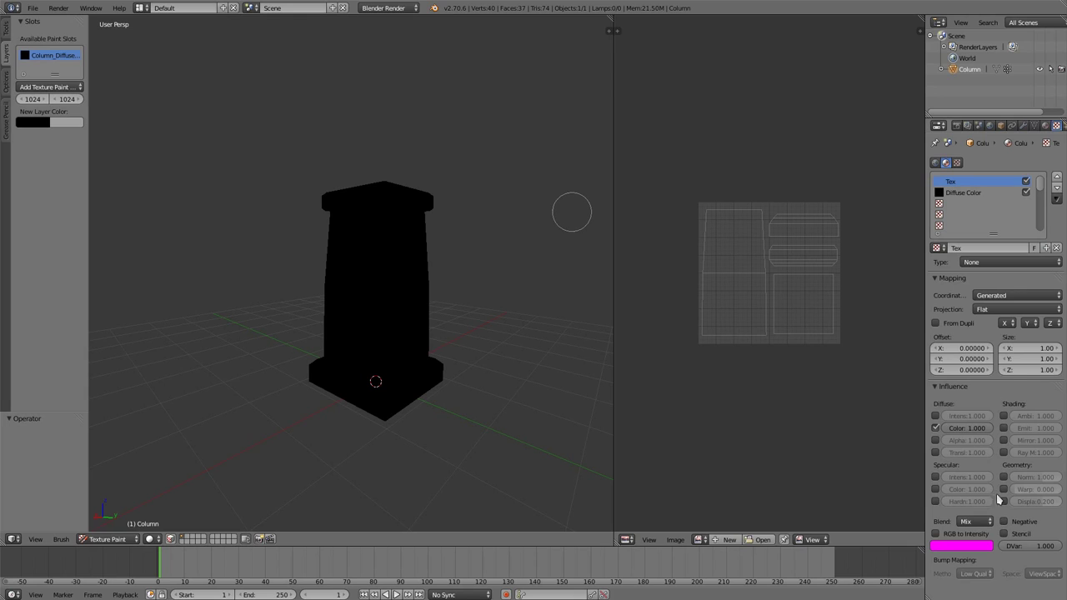
left_click(1045, 125)
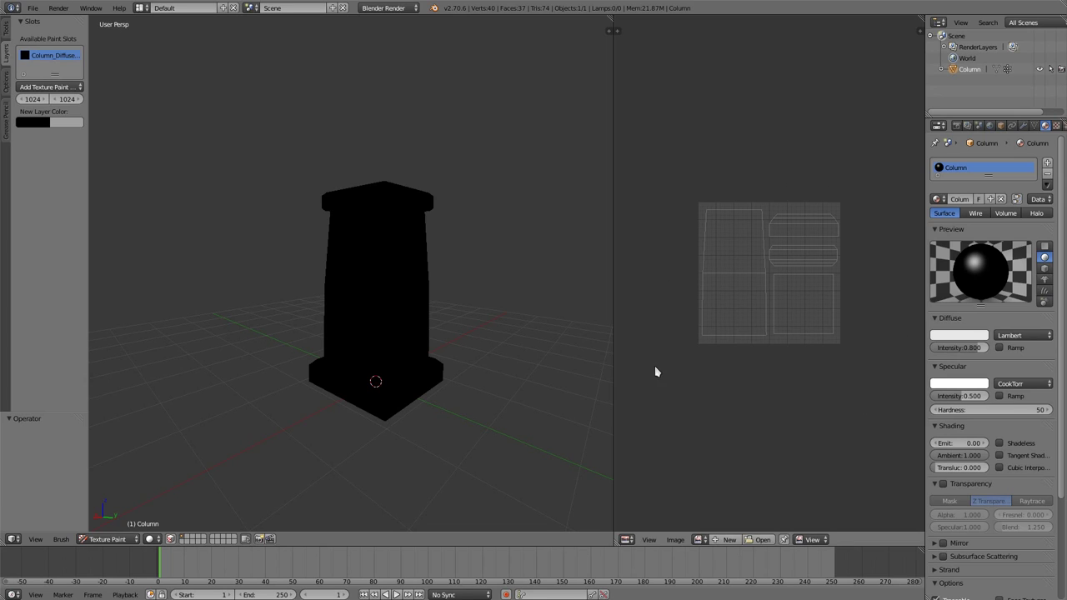
left_click(27, 55)
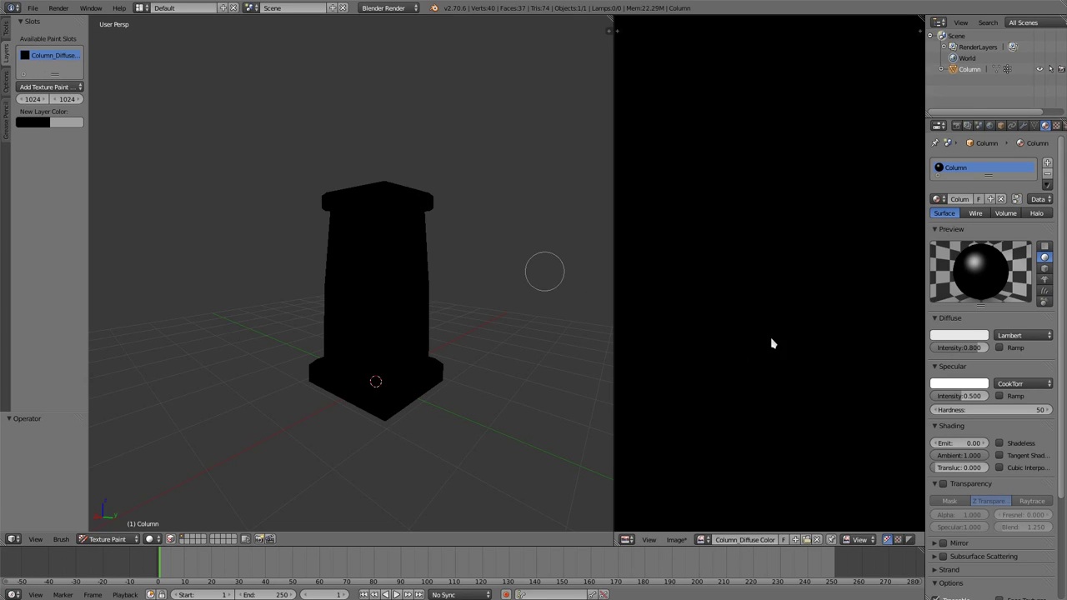
scroll(772, 343, "down", 6)
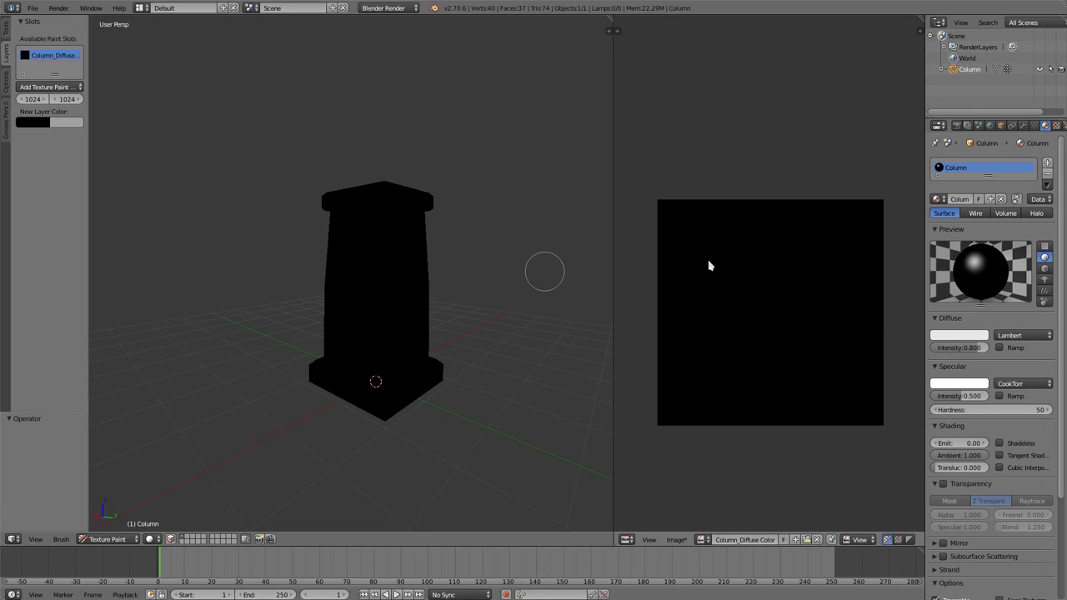
key("ctrl+Tab")
- Load Column_Diffuse Color behind the UV layout in Edit Mode and return the column to Texture Paint
left_click(415, 294)
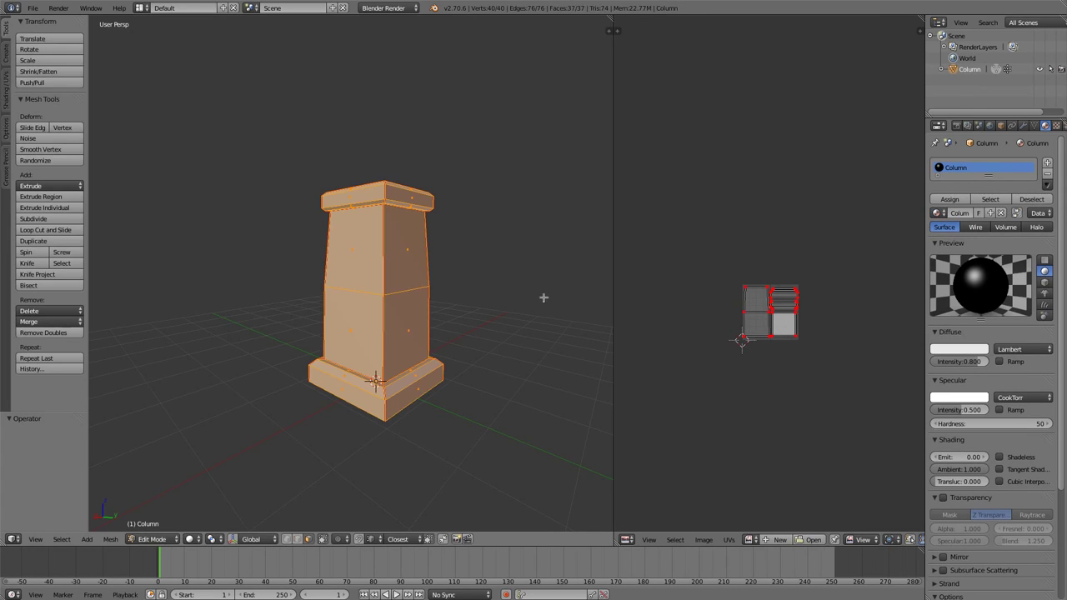
left_click(750, 540)
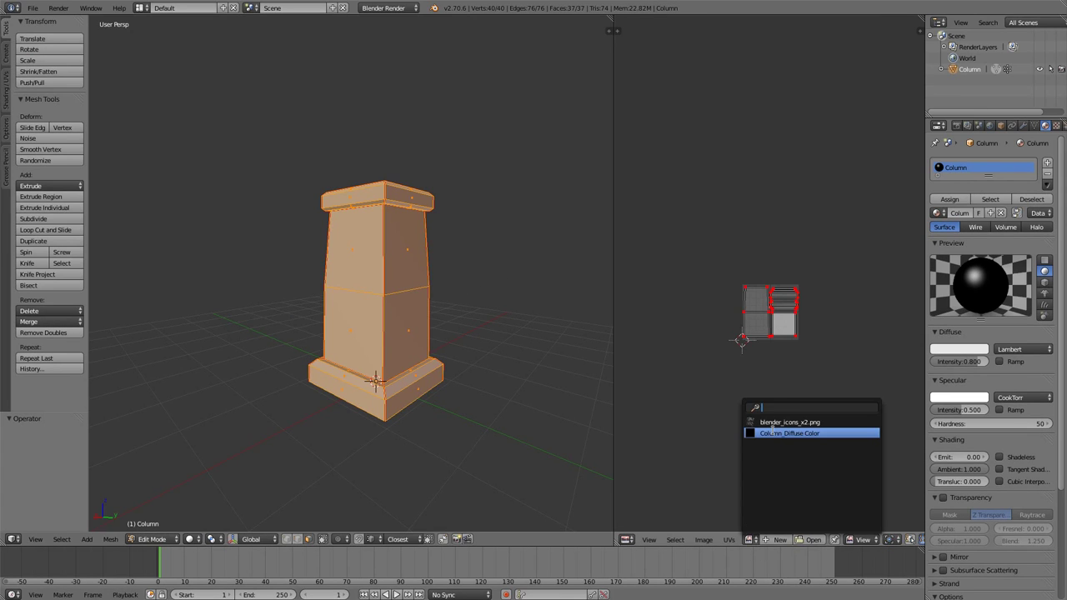
left_click(804, 497)
key("Tab")
key("ctrl+Tab")
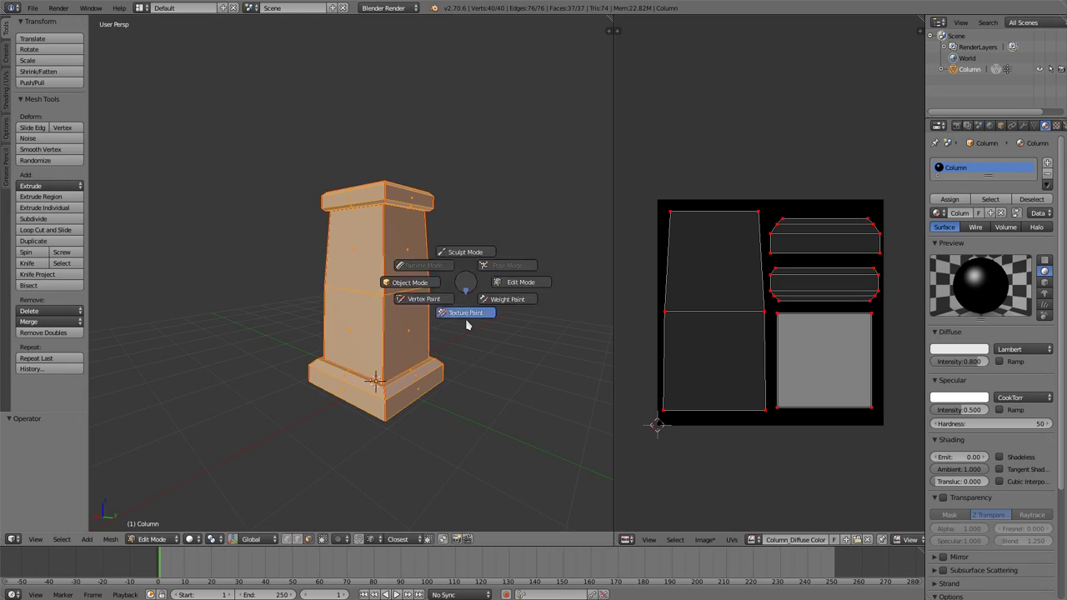
left_click(466, 321)
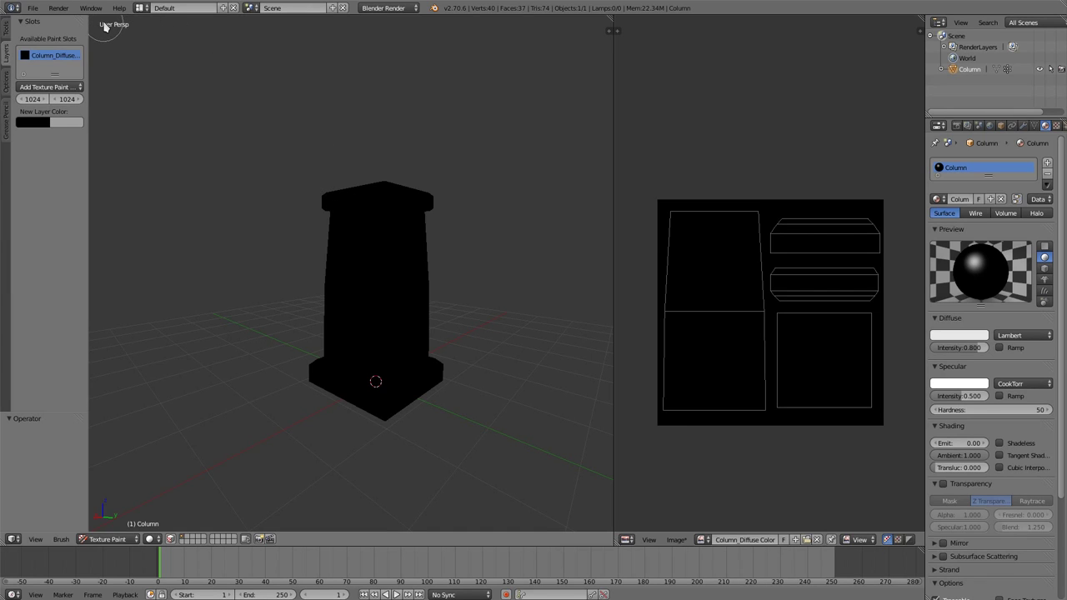
key("ctrl+z")
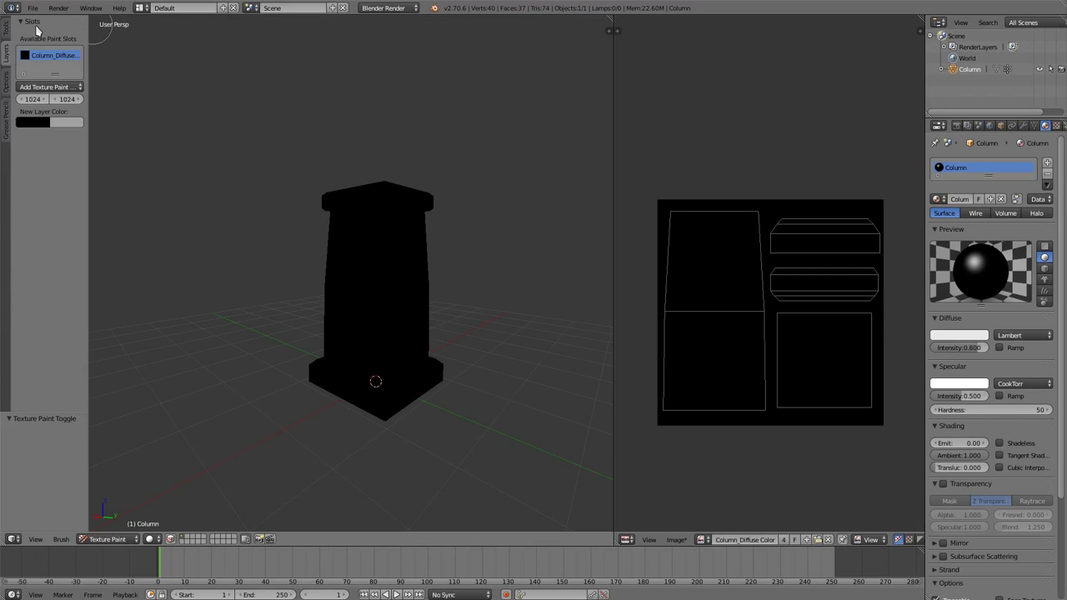
- Widen the brush settings panel and switch to the Brush paint brush
left_click(7, 31)
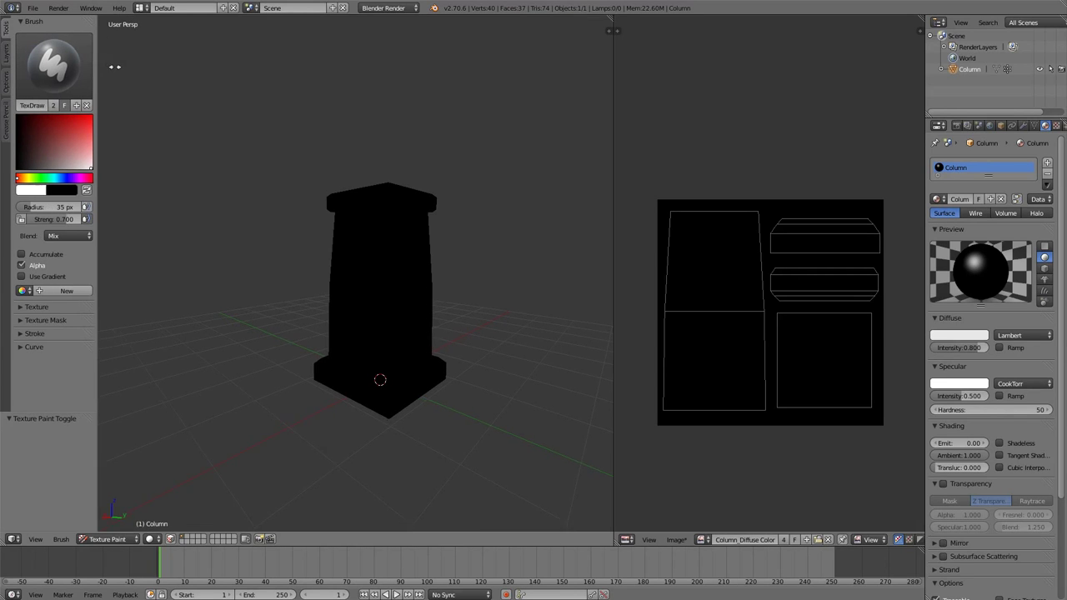
left_click_drag(86, 63, 126, 59)
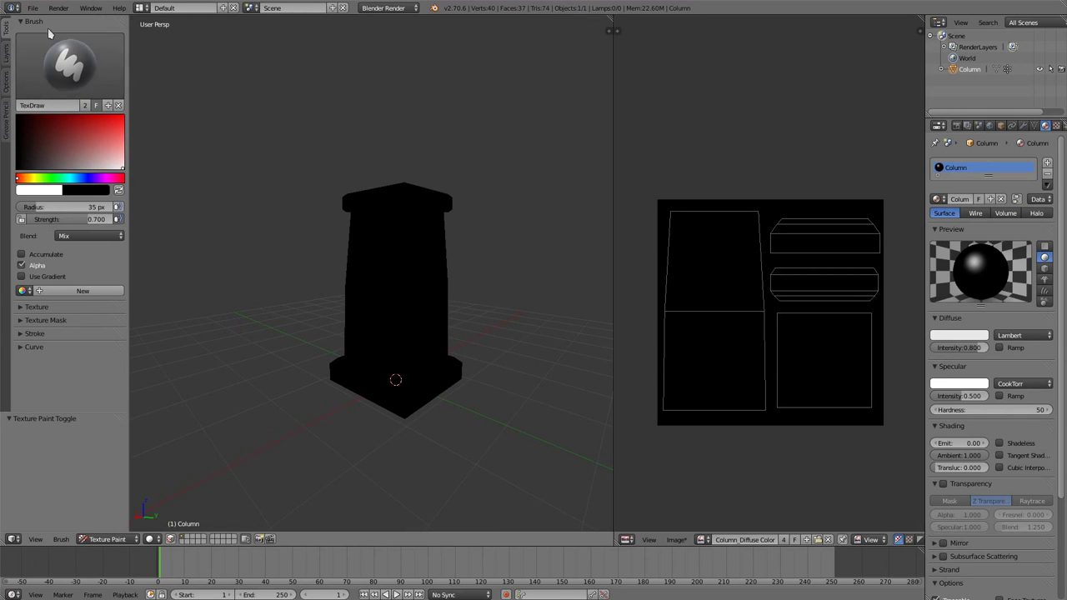
left_click(82, 61)
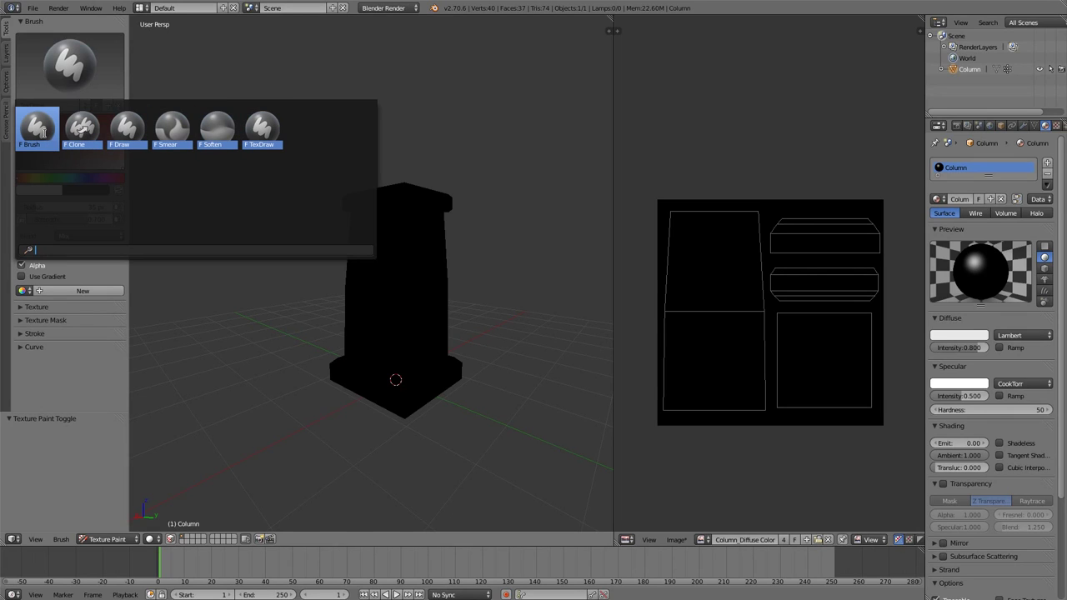
left_click(43, 130)
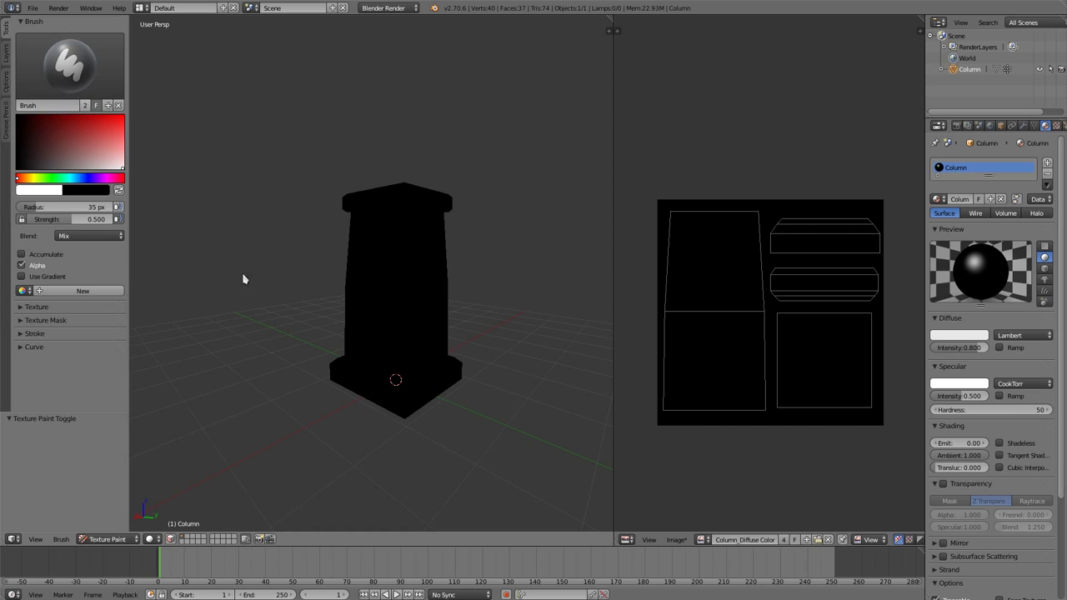
- Test grey strokes, set the brush radius to 68 px, and undo the trial stroke
mouse_move(309, 287)
middle_mouse_down()
mouse_move(340, 301)
mouse_move(389, 276)
middle_mouse_up()
scroll(375, 262, "up", 2)
mouse_move(362, 250)
left_mouse_down()
mouse_move(397, 286)
mouse_move(432, 363)
left_mouse_up()
scroll(432, 363, "up", 2)
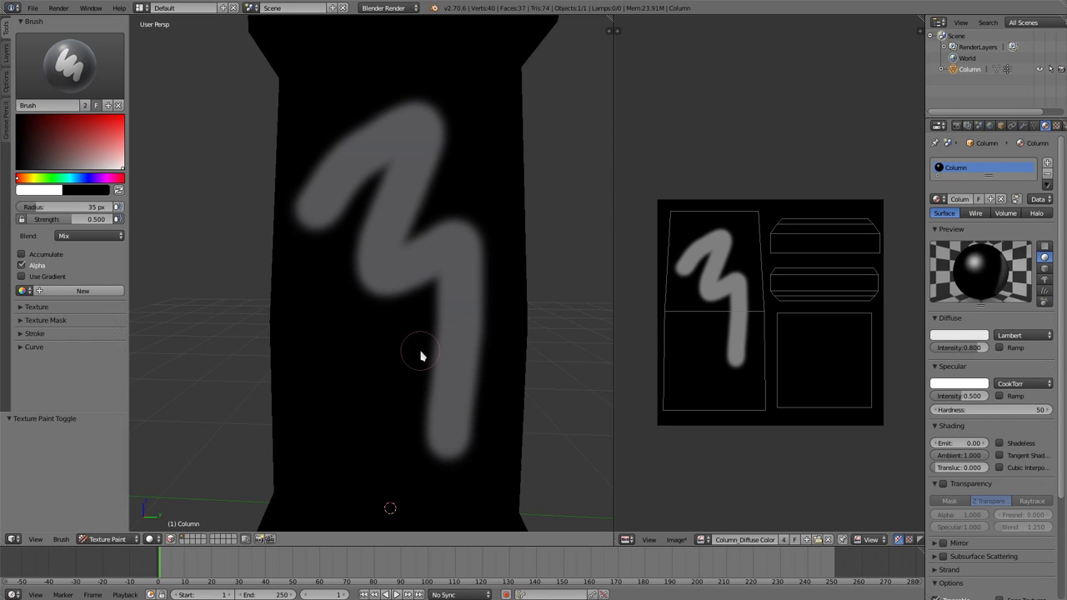
key("f")
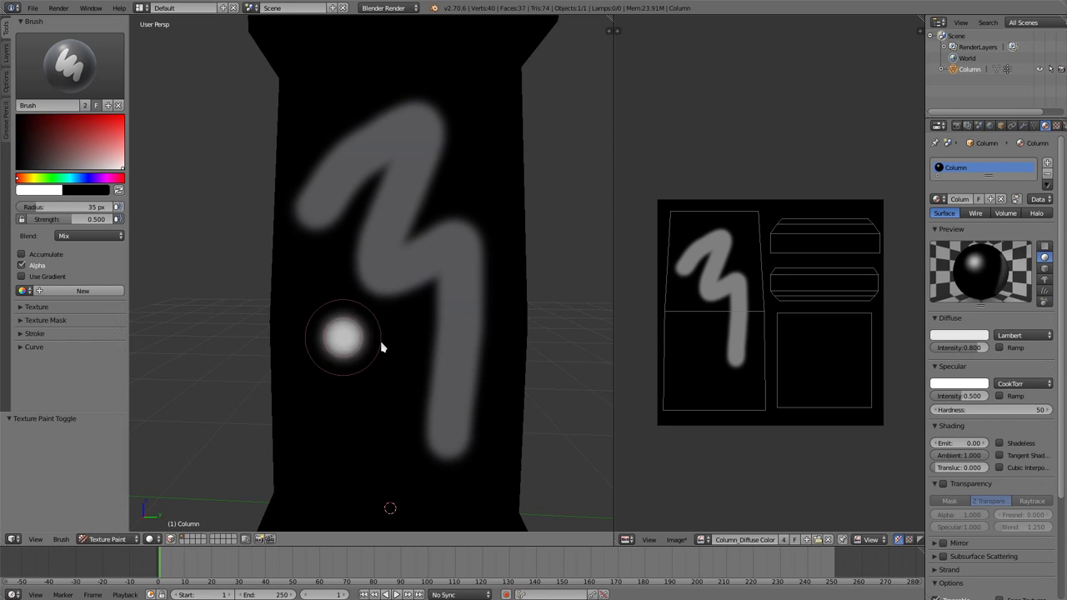
left_click(333, 334)
mouse_move(313, 354)
left_mouse_down()
mouse_move(409, 325)
mouse_move(406, 337)
mouse_move(328, 378)
mouse_move(345, 393)
mouse_move(420, 367)
mouse_move(361, 405)
left_mouse_up()
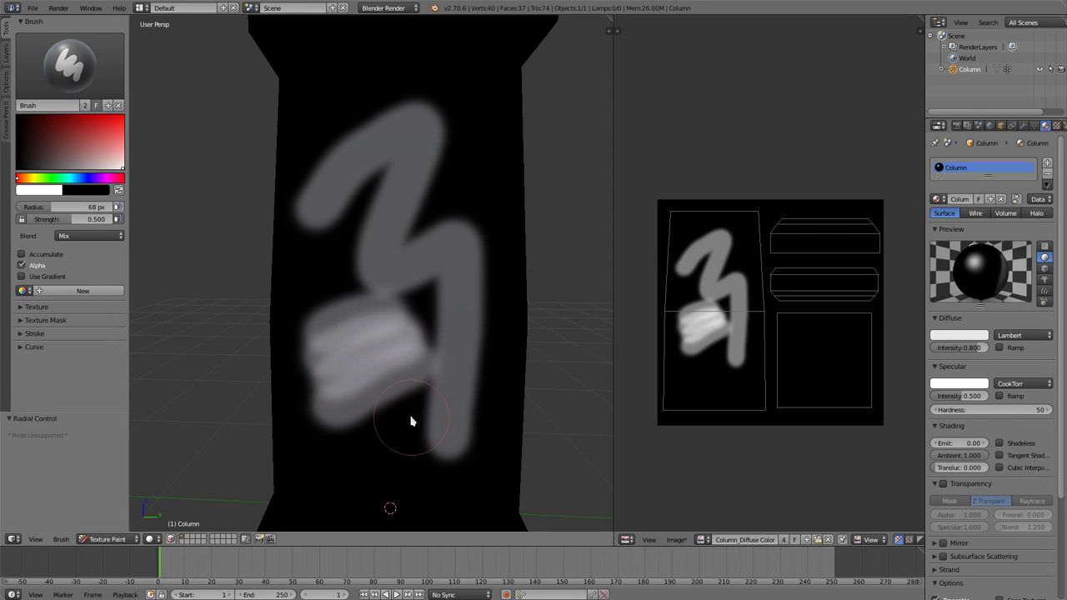
key("ctrl+z")
key("ctrl+z")
key("ctrl+z")
key("ctrl+z")
key("ctrl+z")
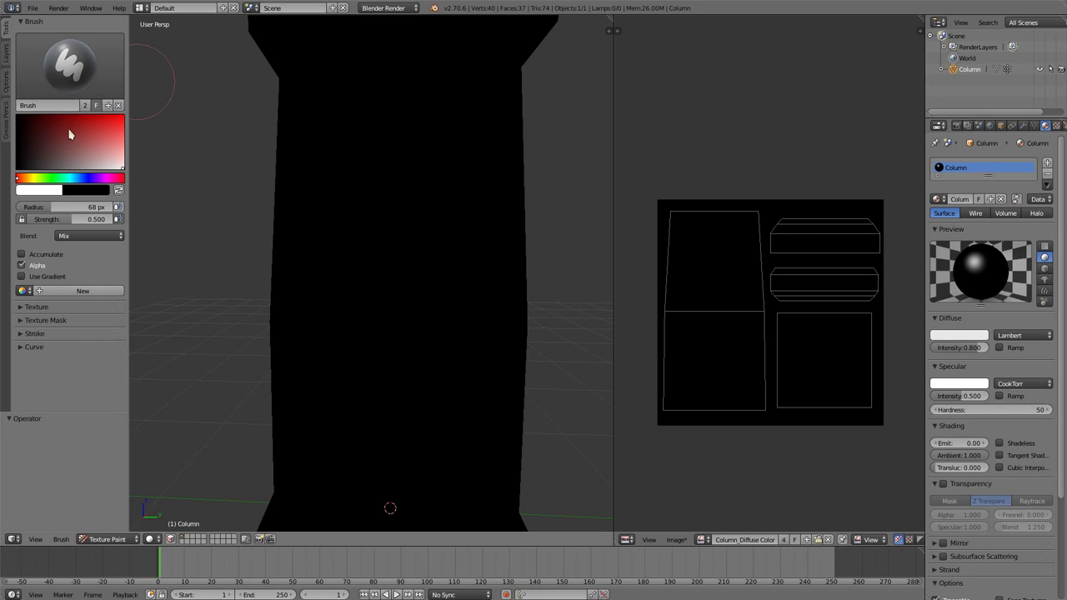
- Try falloff curve presets, settling on the constant hard-edged one
left_click(37, 347)
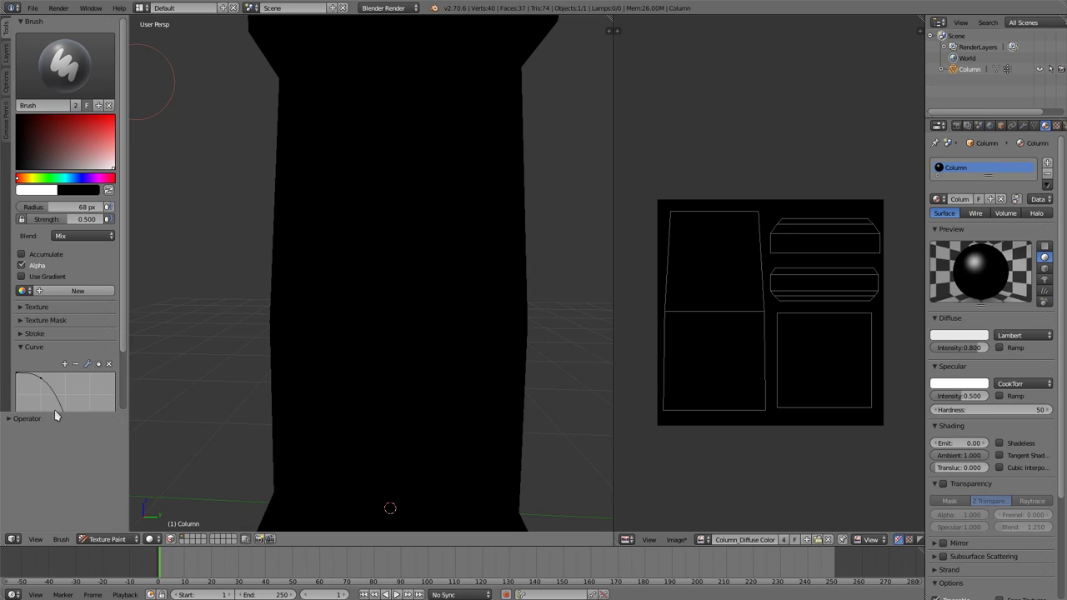
left_click_drag(54, 412, 55, 525)
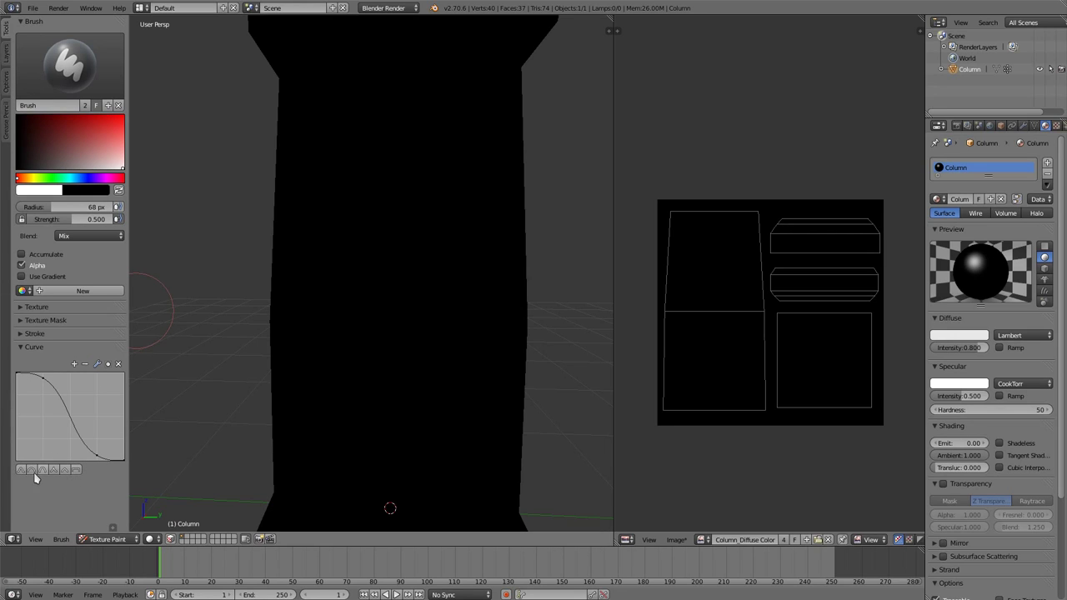
left_click(66, 471)
left_click(76, 471)
left_click(42, 471)
left_click(74, 472)
left_click(69, 471)
left_click(44, 469)
left_click(33, 470)
left_click(54, 471)
left_click(65, 471)
left_click(75, 470)
- Set the brush radius to 25 px, paint a test stroke down the column, then undo it
key("f")
left_click(391, 266)
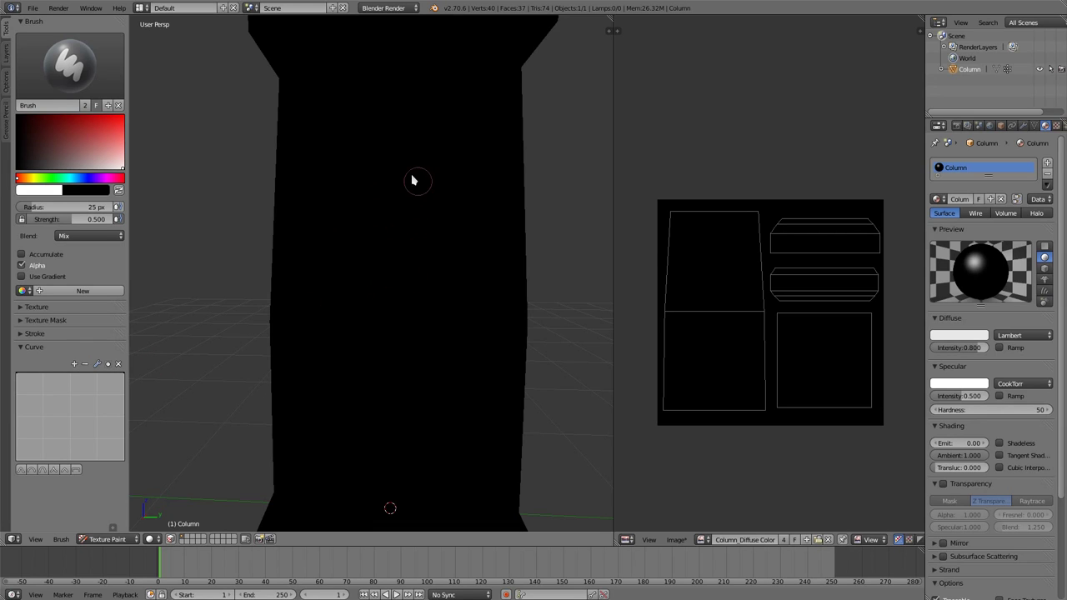
left_click_drag(397, 170, 329, 322)
scroll(704, 292, "up", 8)
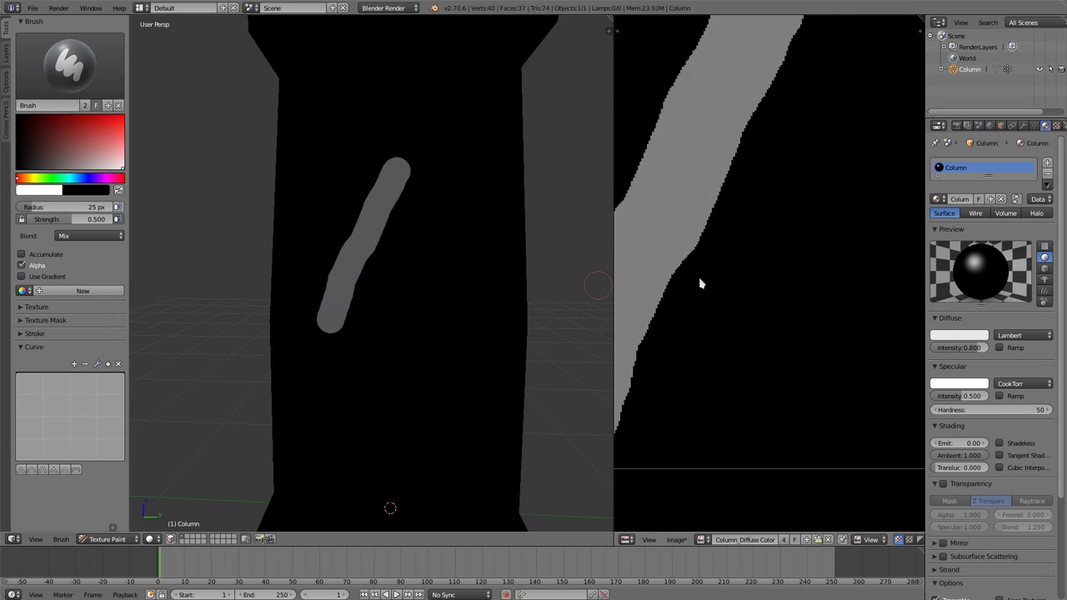
scroll(698, 281, "up", 3)
scroll(799, 281, "up", 2)
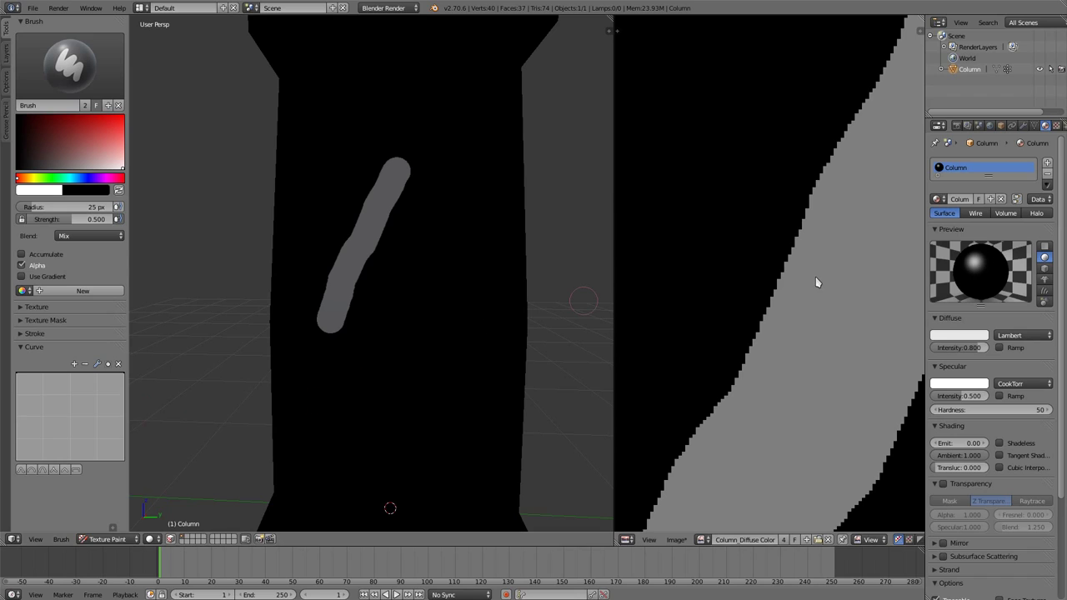
scroll(773, 223, "down", 3)
scroll(775, 224, "down", 2)
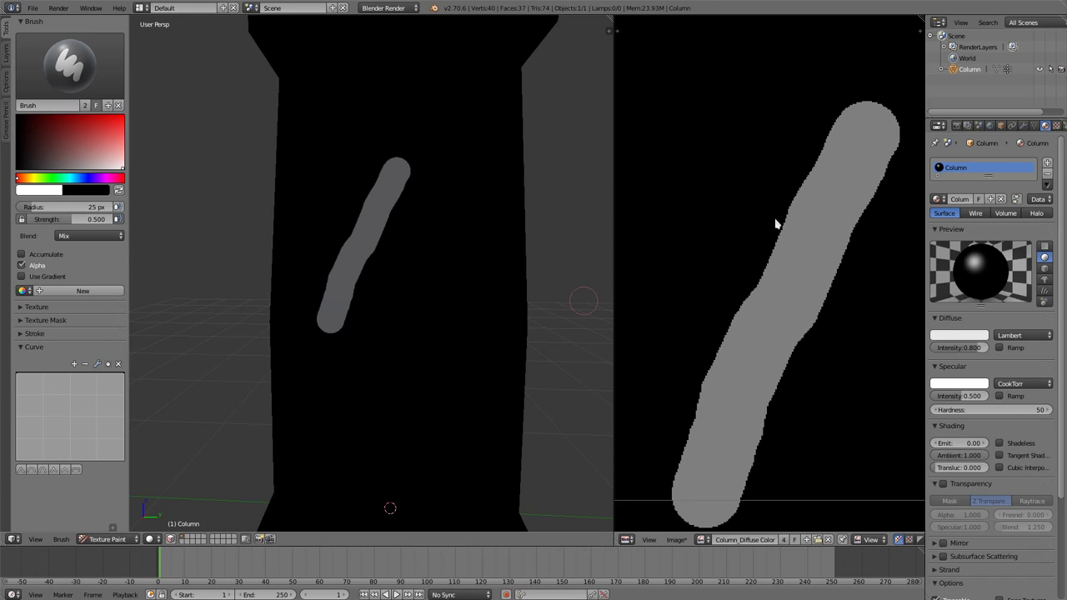
key("ctrl+z")
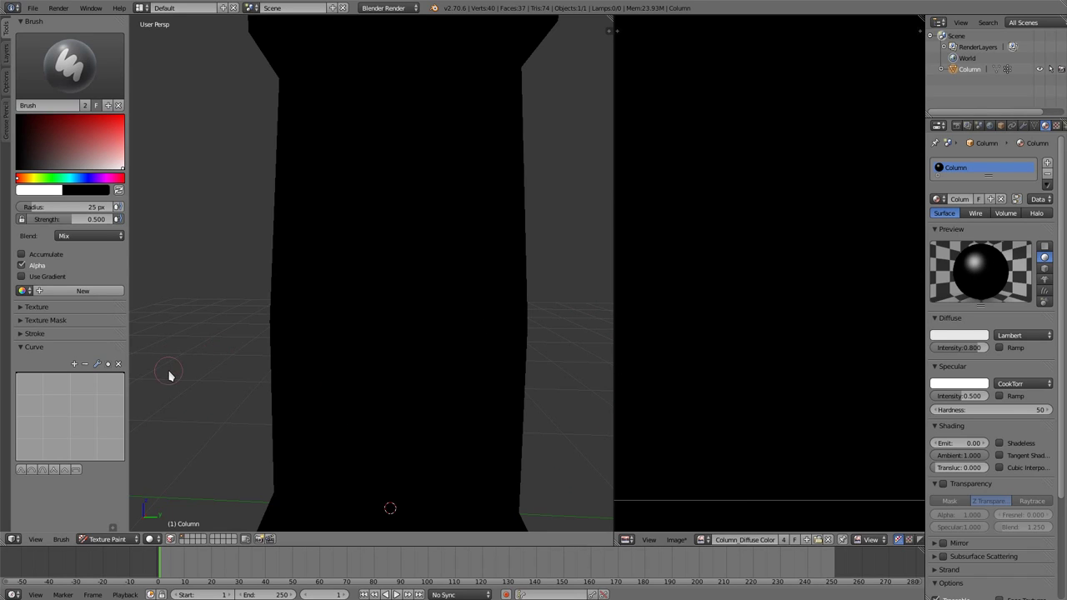
- Rename the brush to Brush Hard
left_click(38, 106)
key("ctrl+a")
key("Return")
left_click(104, 78)
- Reshape the falloff curve to stay full then drop sharply at the edge, testing with two diagonal strokes
left_click_drag(407, 230, 290, 352)
scroll(824, 281, "up", 2)
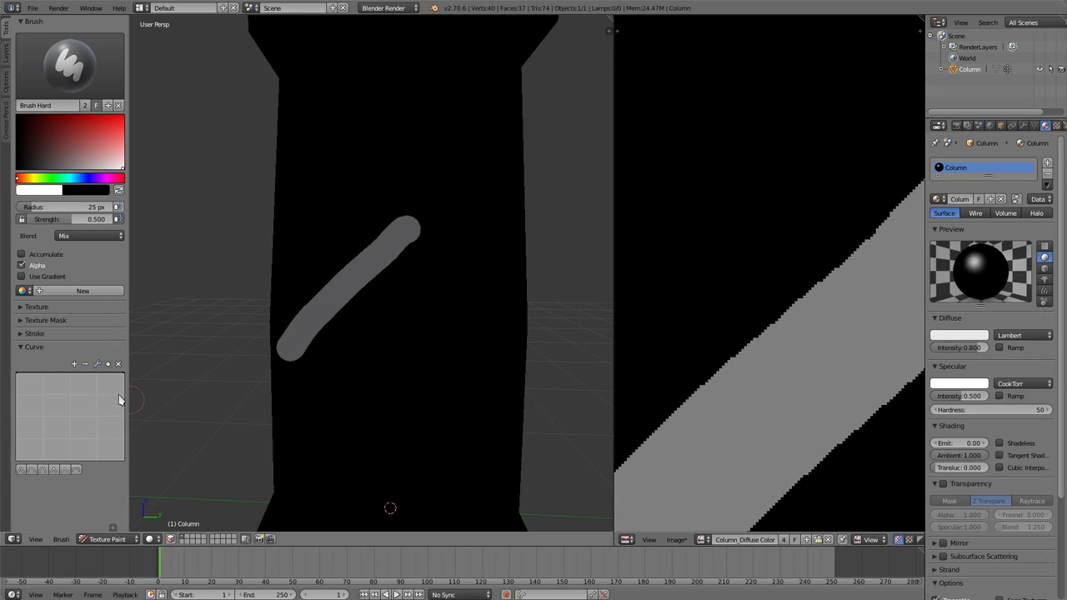
left_click(109, 375)
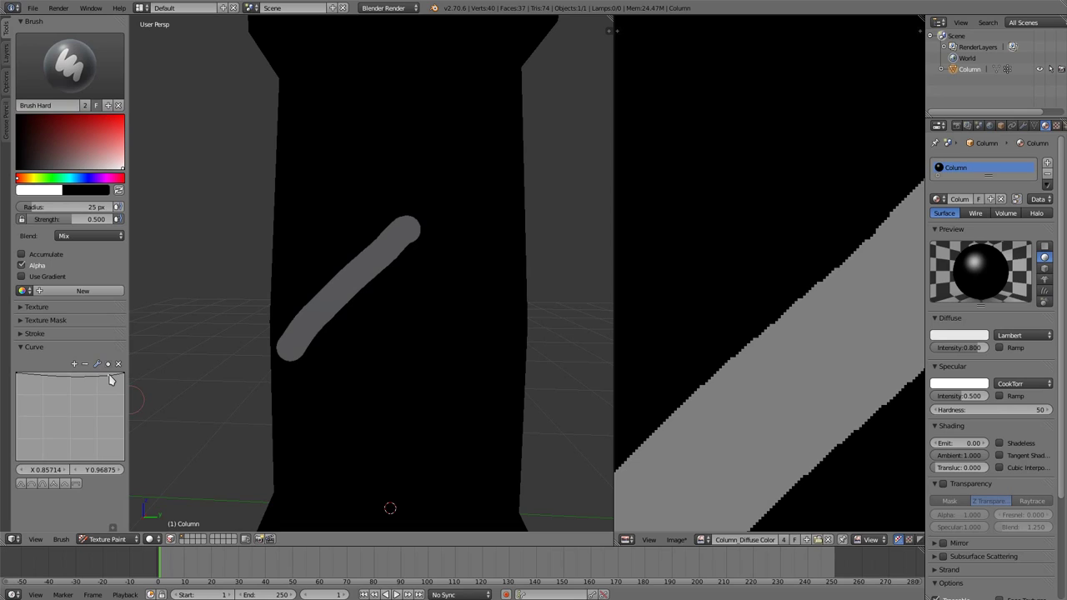
left_click_drag(123, 379, 124, 500)
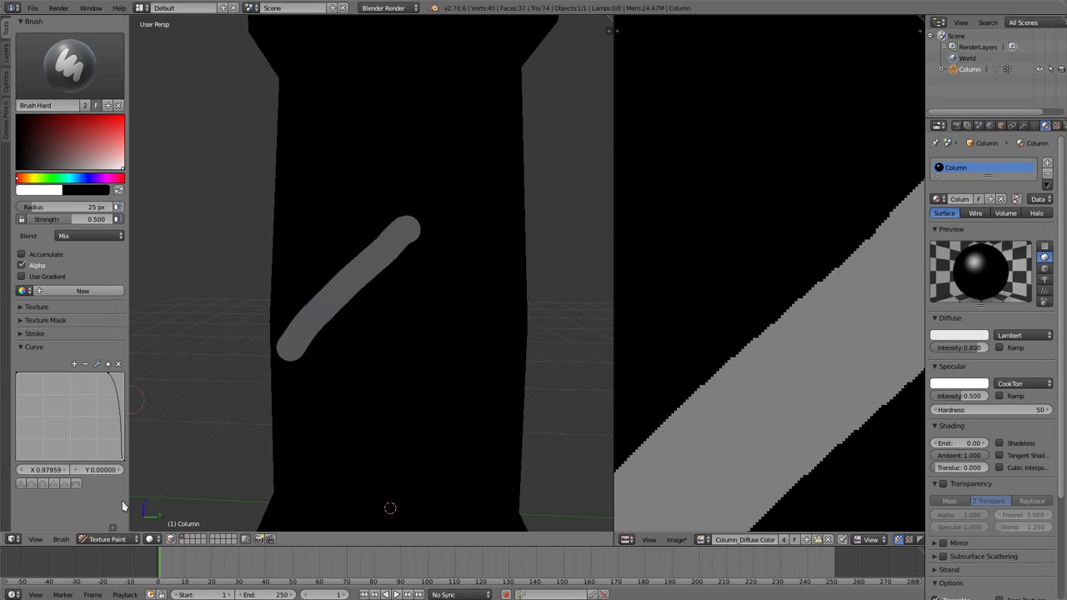
left_click(112, 376)
left_click(96, 363)
left_click(115, 379)
left_click_drag(115, 380, 116, 377)
left_click_drag(122, 458, 124, 459)
scroll(317, 246, "up", 2)
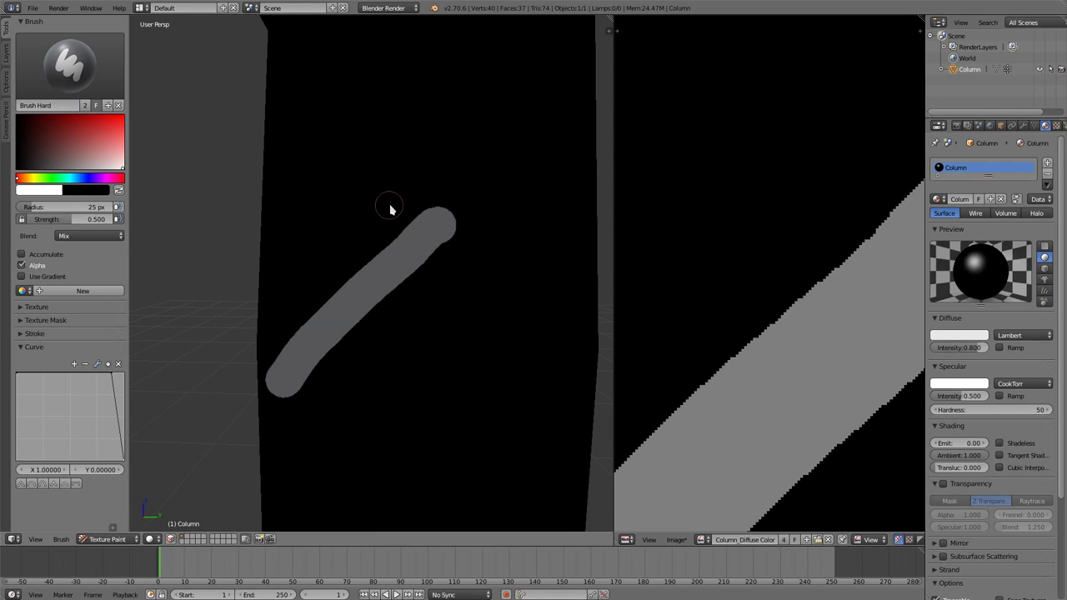
mouse_move(391, 205)
left_mouse_down()
mouse_move(328, 250)
mouse_move(296, 297)
left_mouse_up()
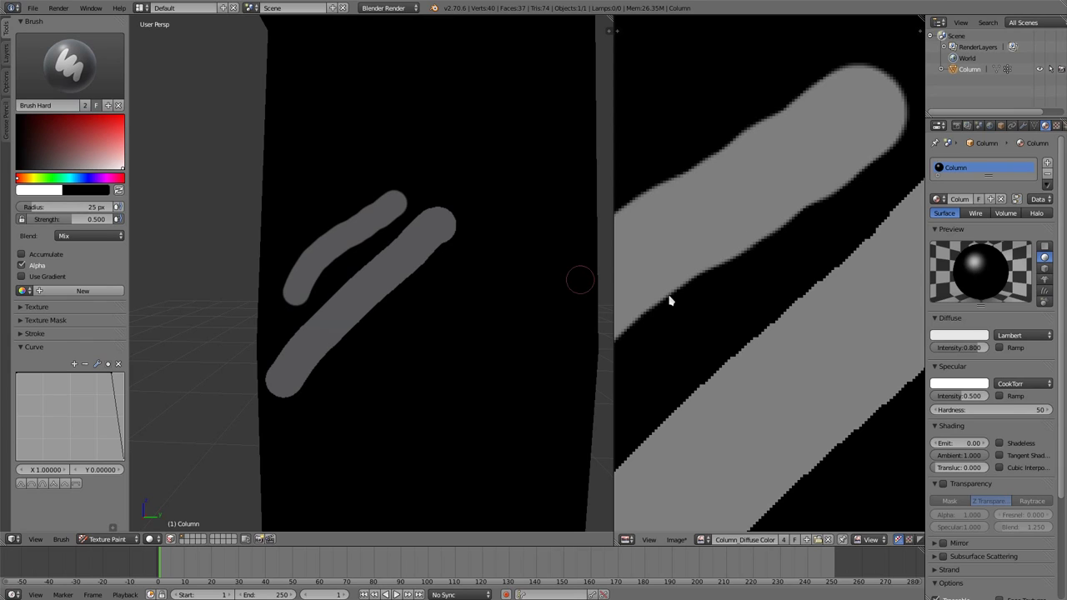
- Turn the Clone brush into a Draw brush and reset its curve with the left end lowered near 0.1
left_click(91, 73)
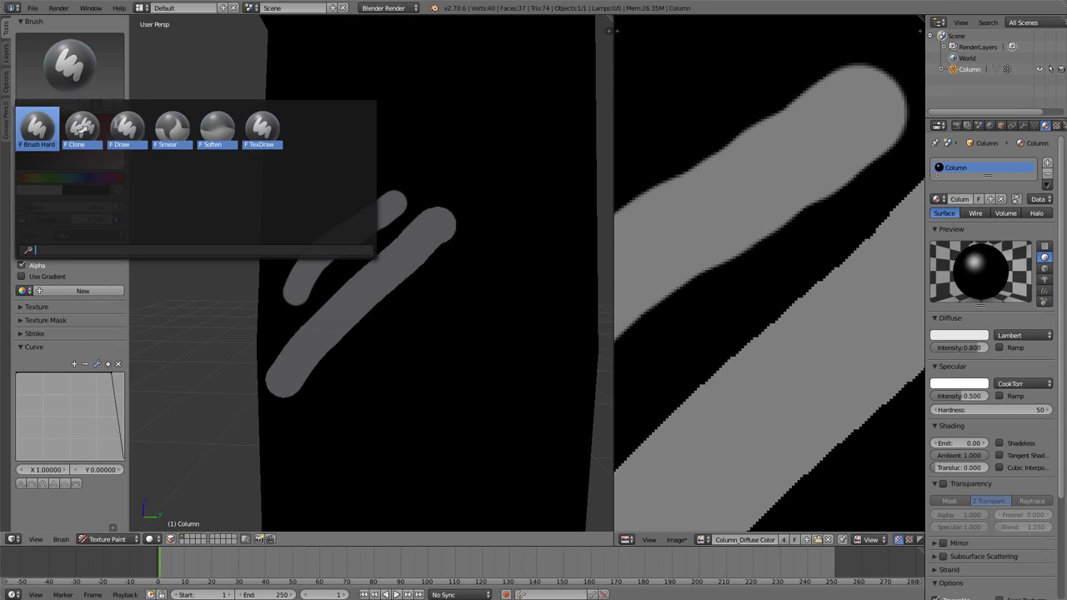
left_click(83, 130)
left_click(64, 538)
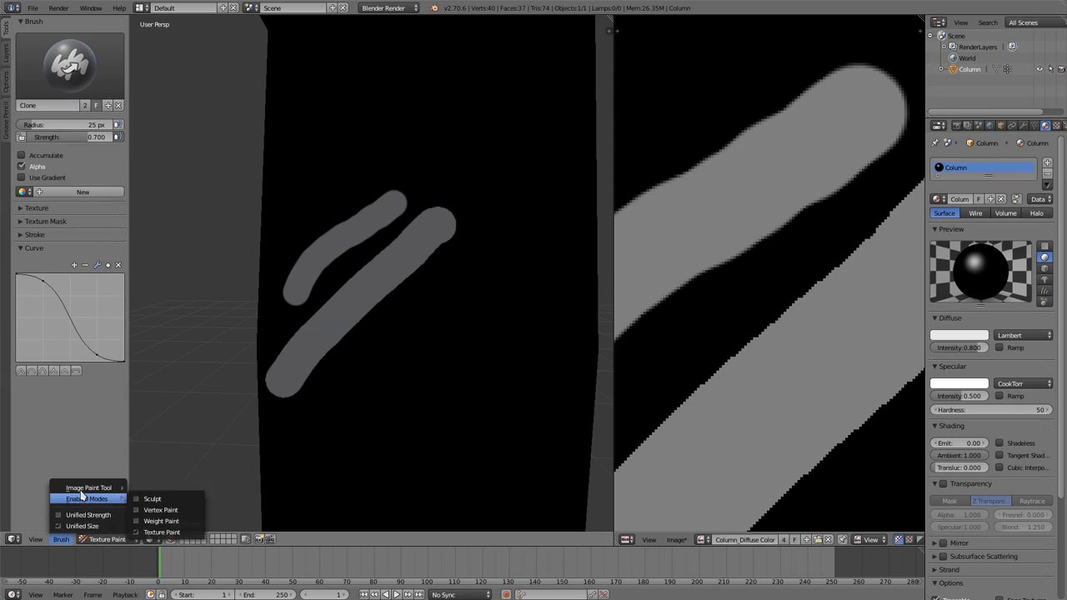
left_click(181, 494)
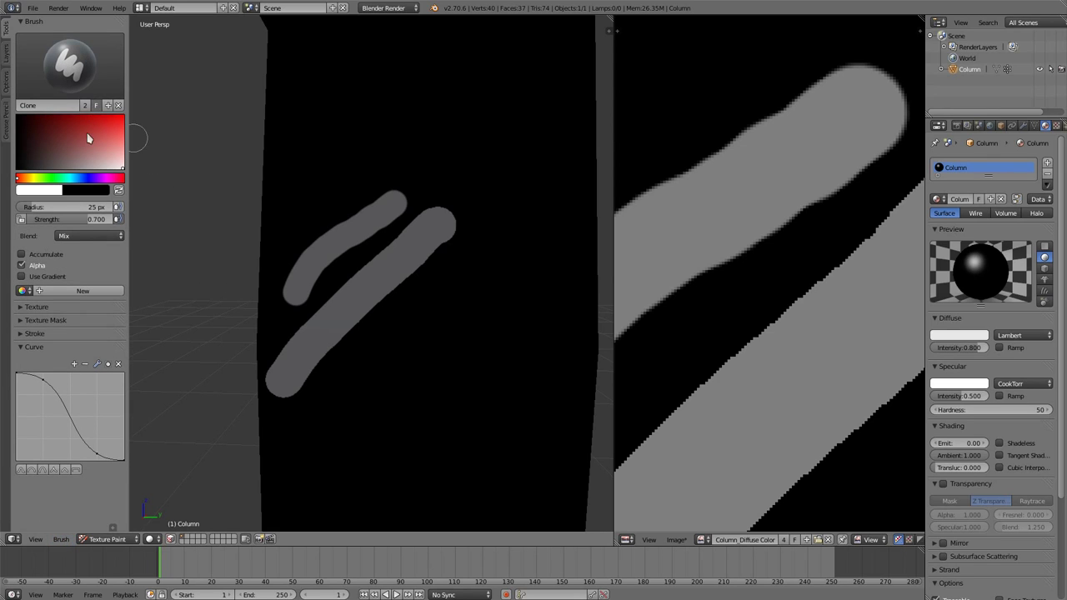
left_click(54, 406)
left_click(118, 364)
left_click(118, 364)
left_click_drag(20, 380, 4, 453)
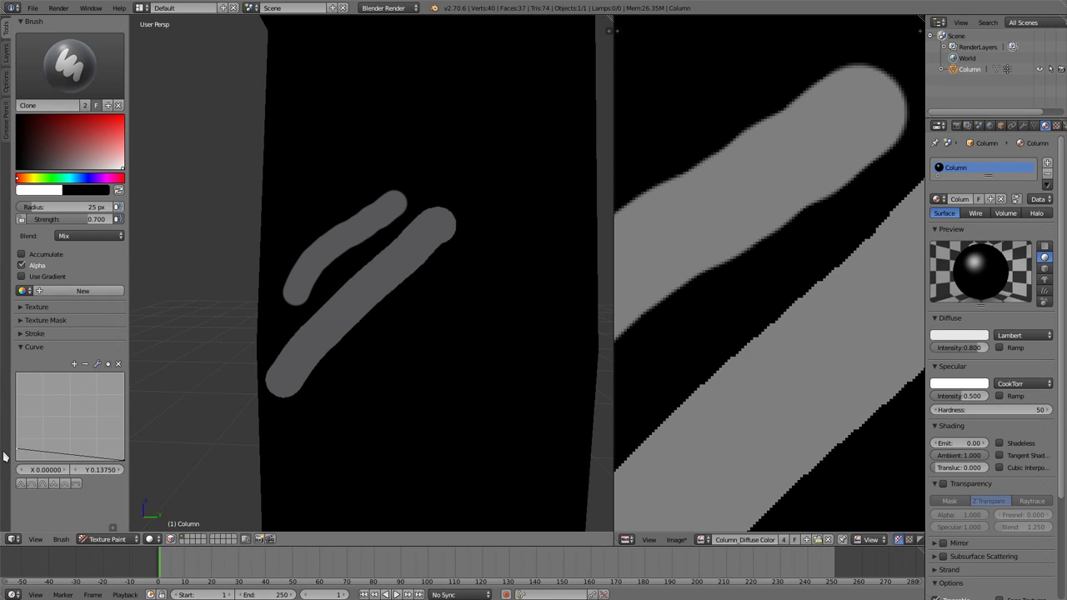
- Undo both grey strokes, set the brush radius to 120 px and test a broad soft stroke
key("ctrl+z")
key("ctrl+z")
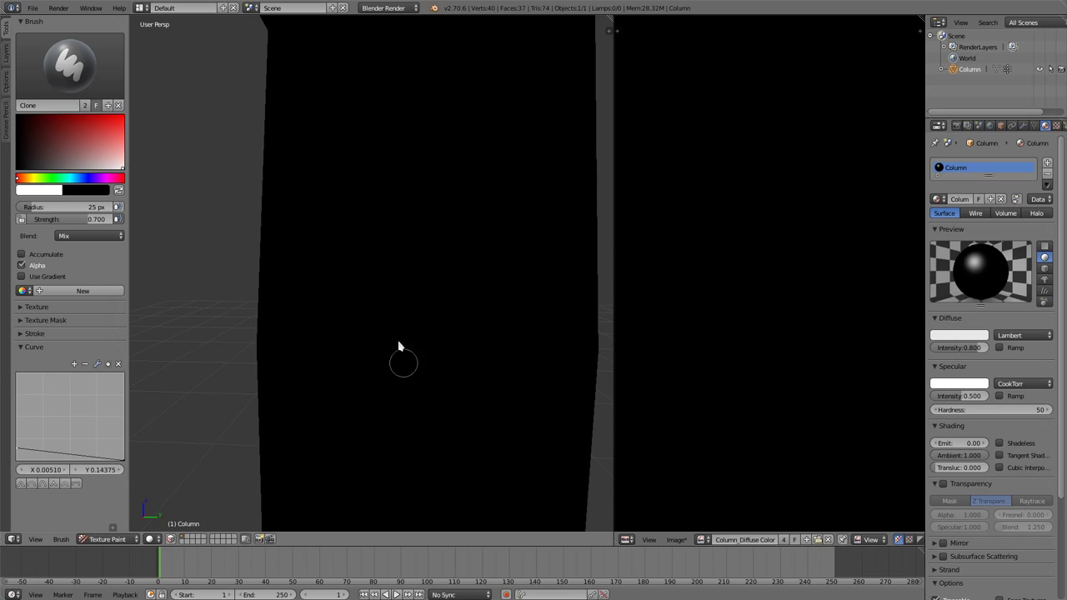
key("f")
left_click(413, 300)
mouse_move(359, 350)
left_mouse_down()
mouse_move(486, 150)
mouse_move(409, 366)
mouse_move(519, 148)
mouse_move(469, 331)
mouse_move(492, 308)
mouse_move(481, 364)
mouse_move(538, 161)
mouse_move(476, 375)
mouse_move(542, 198)
mouse_move(535, 291)
mouse_move(501, 205)
mouse_move(402, 348)
left_mouse_up()
- Rename the brush to Brush Soft, set the colour to pure red, and dab it on the column
double_click(42, 105)
type("Brush")
type(" Soft")
key("Return")
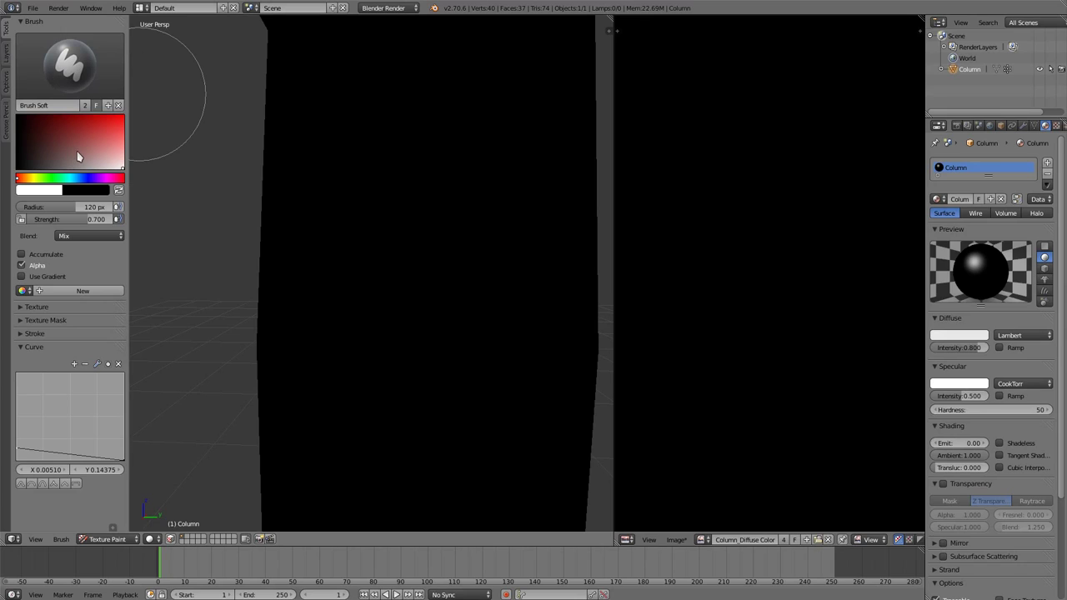
left_click_drag(121, 129, 132, 105)
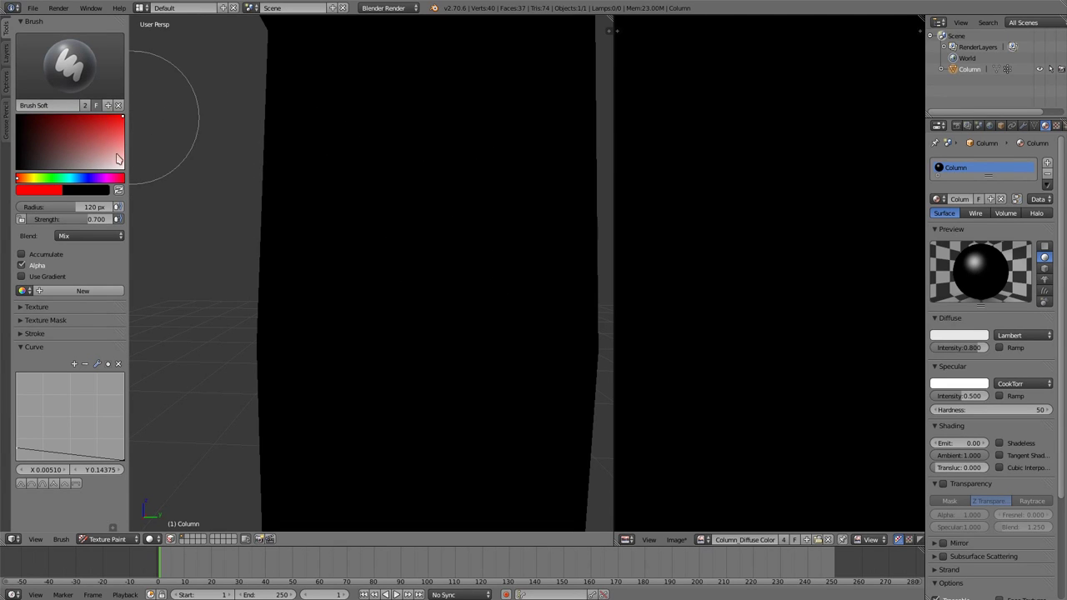
left_click(425, 265)
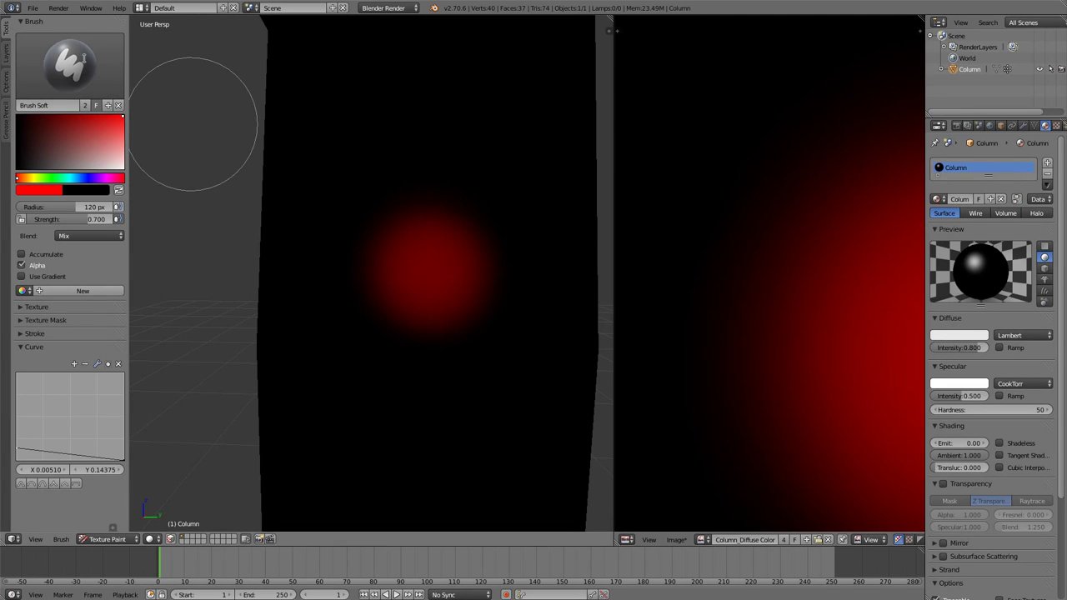
- Switch to Brush Hard, undo the test paint, and choose a blue-violet hue
left_click(83, 56)
left_click(44, 126)
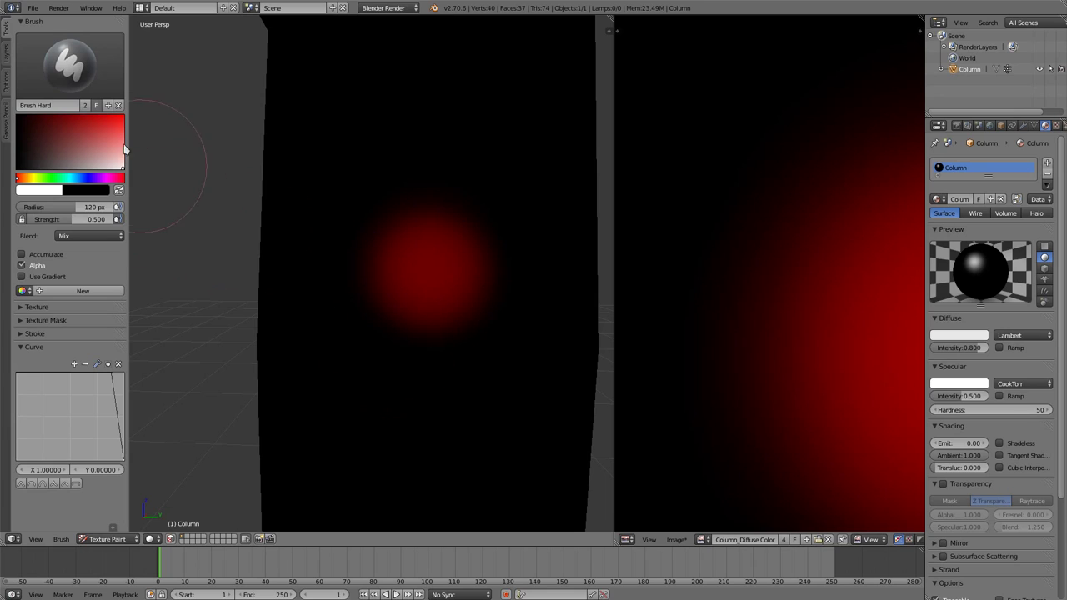
left_click_drag(435, 325, 405, 308)
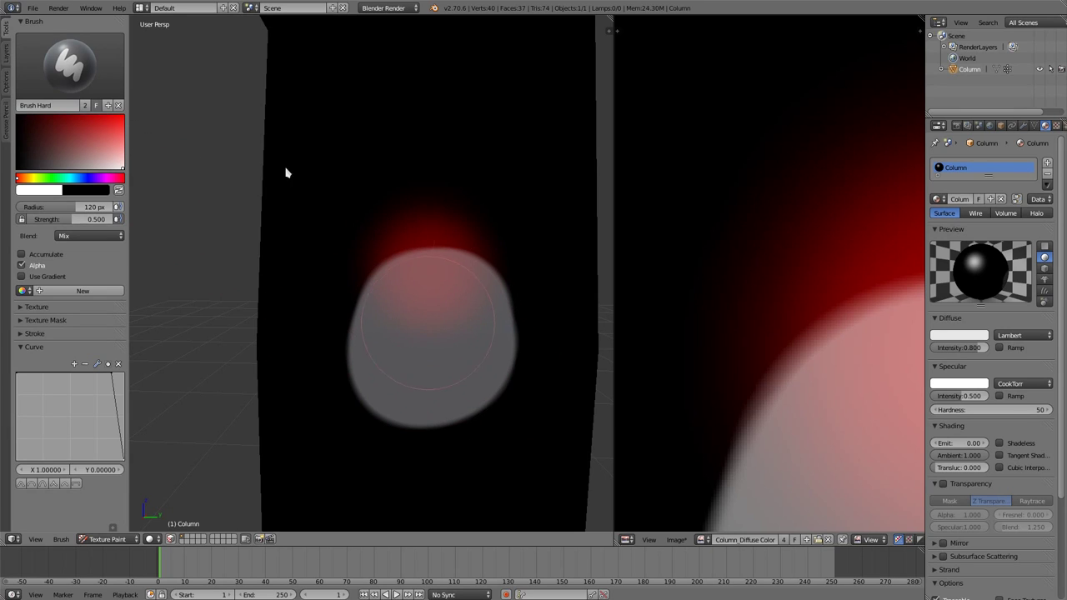
key("ctrl+z")
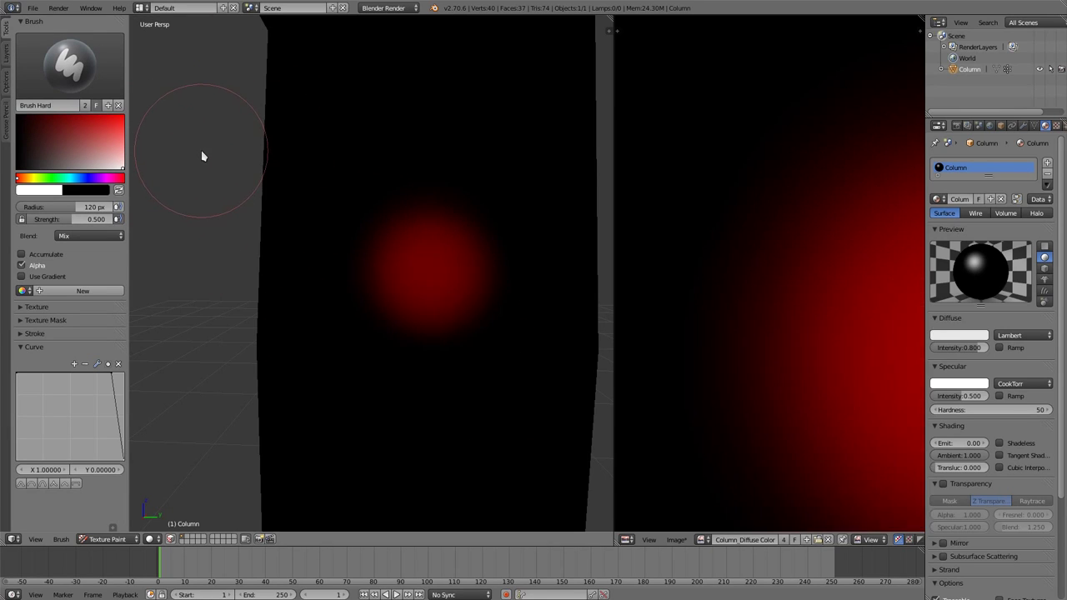
key("ctrl+z")
left_click_drag(90, 179, 94, 182)
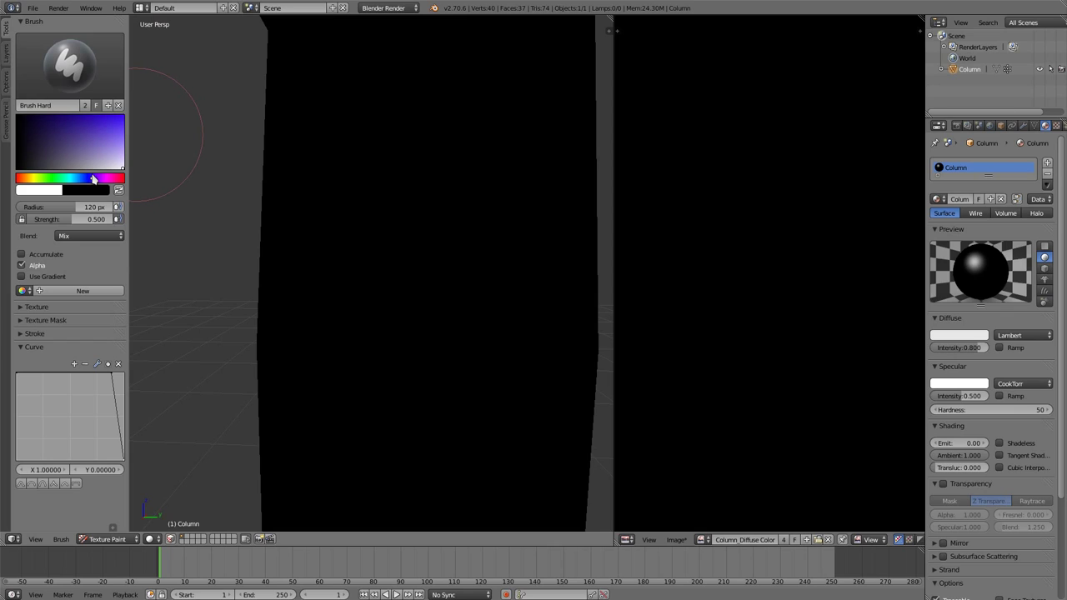
- Set the paint colour to blue-violet, brush strength to 1.0 and radius to 21 px
left_click(95, 123)
left_click_drag(58, 219, 117, 219)
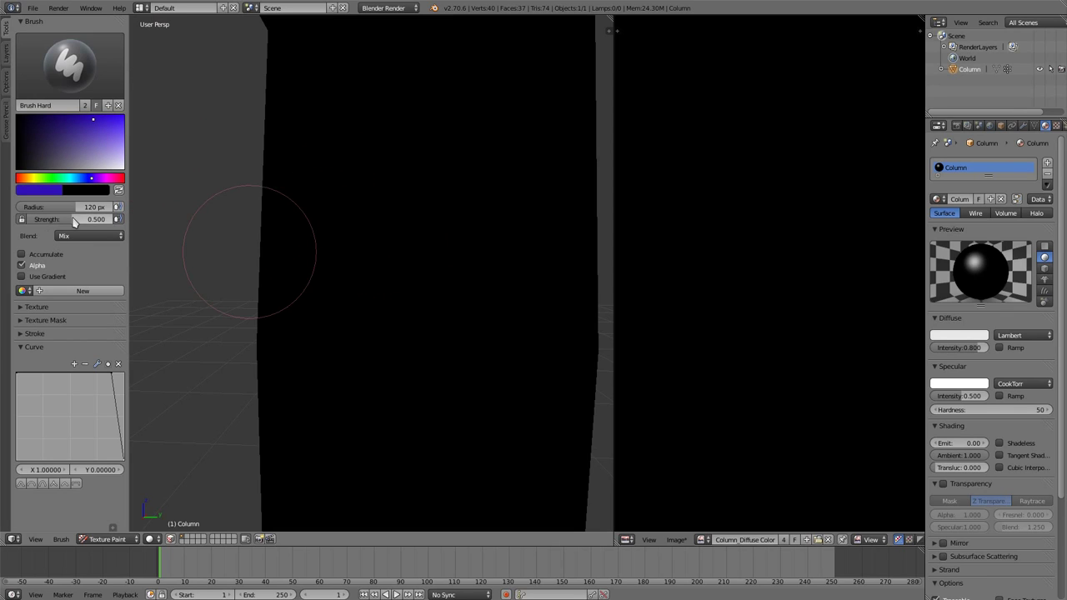
left_click(370, 259)
- Paint a thick blue-violet square on the column's upper front, then pick a duller purple-blue
mouse_move(353, 127)
left_mouse_down()
mouse_move(362, 295)
mouse_move(353, 142)
mouse_move(406, 174)
mouse_move(340, 210)
mouse_move(352, 262)
mouse_move(374, 147)
mouse_move(400, 238)
mouse_move(463, 245)
mouse_move(425, 236)
left_mouse_up()
left_click_drag(493, 246, 497, 195)
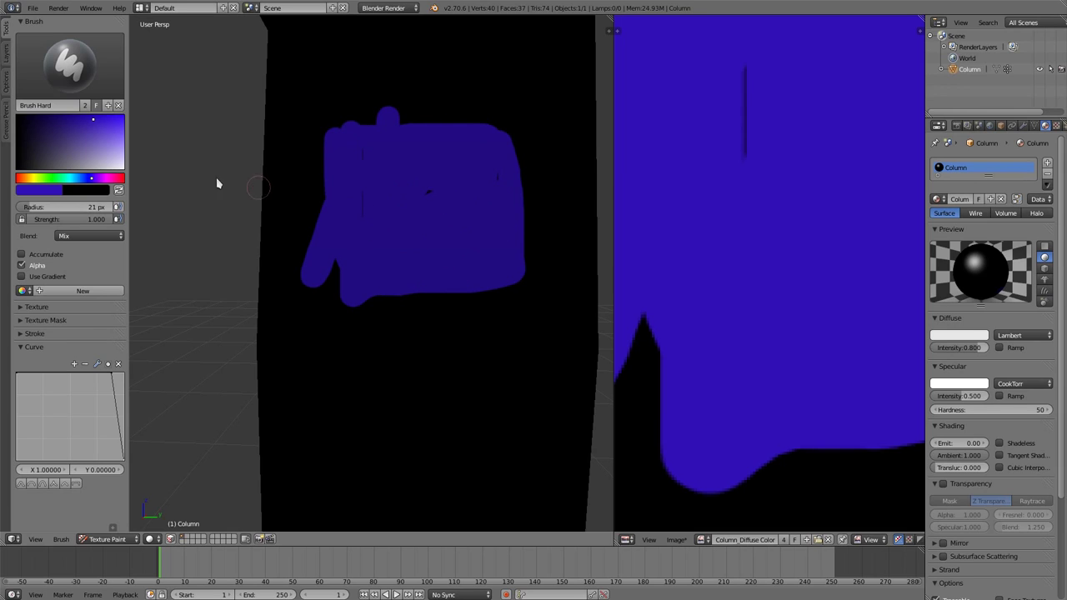
left_click(68, 132)
- Switch to Brush Soft with the sampled blue colour and a 108 px radius
left_click(119, 92)
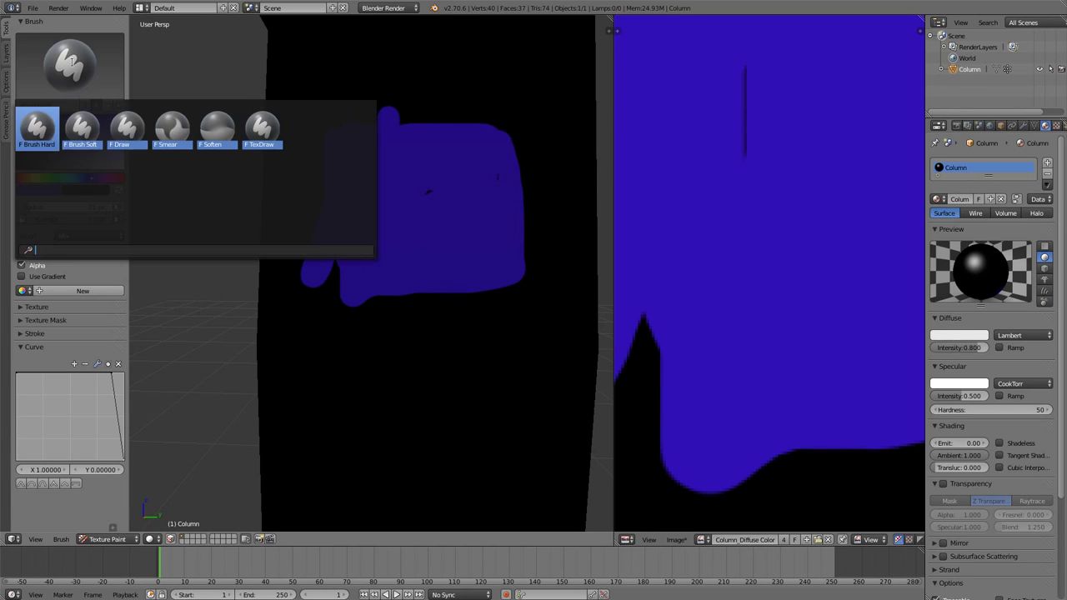
left_click(88, 124)
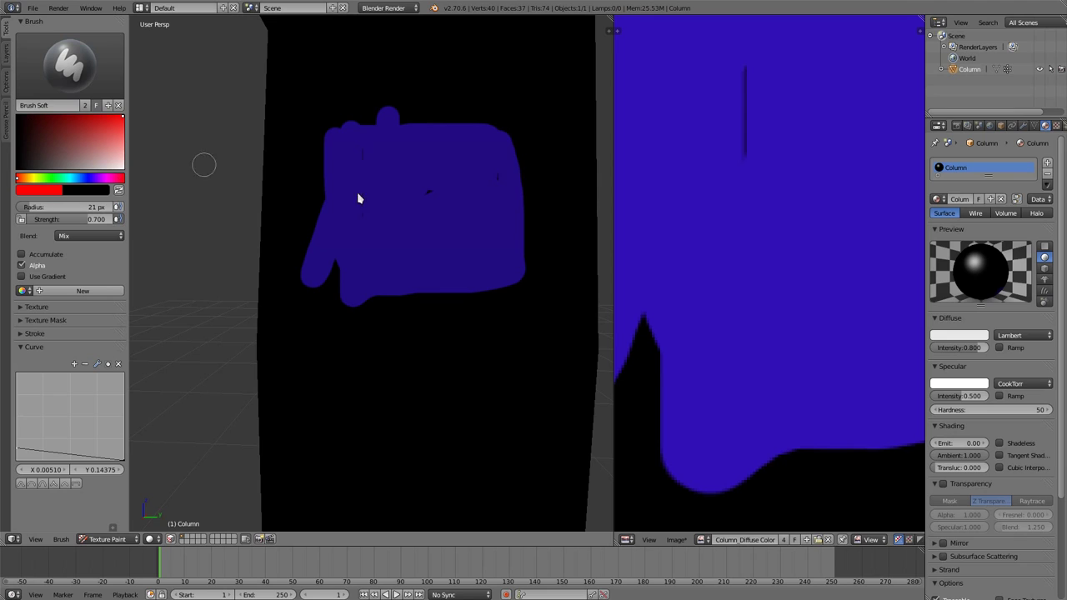
key("s")
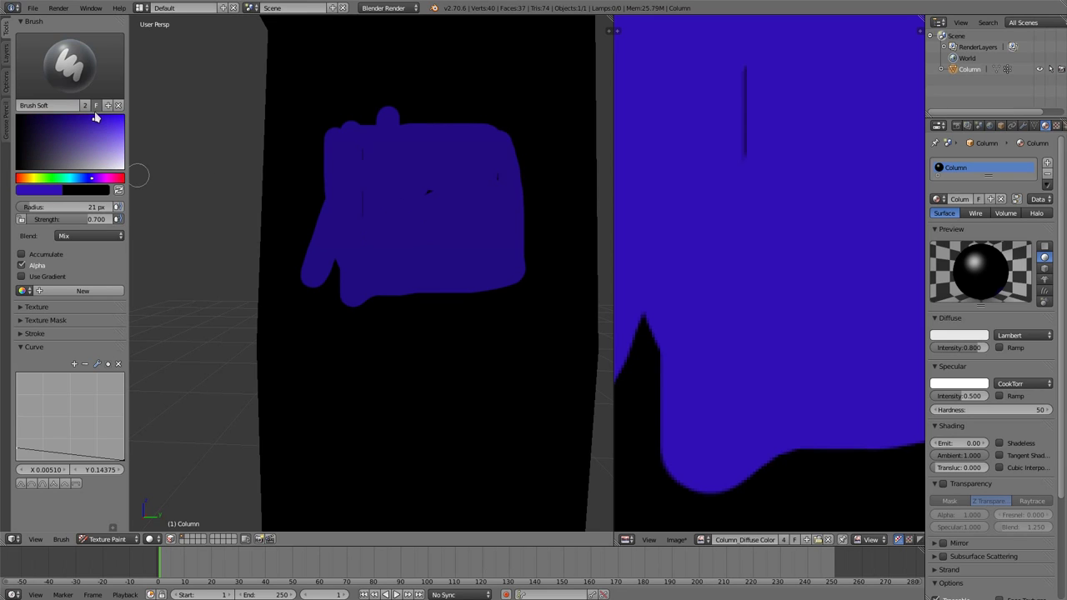
key("f")
left_click(371, 251)
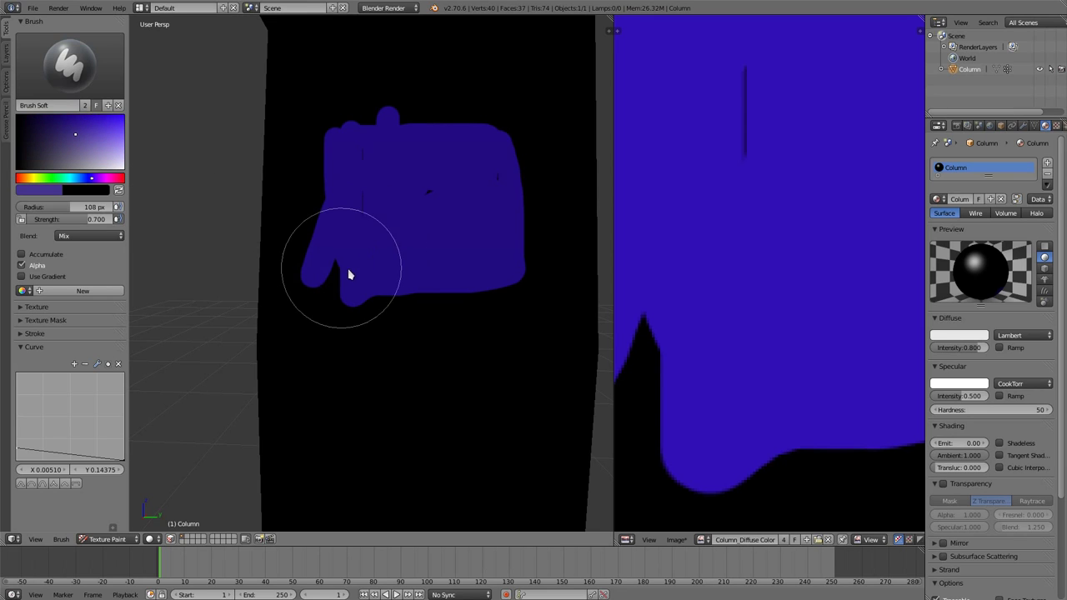
- Paint soft blue strokes on the column, then undo them until it is black again
left_click_drag(350, 274, 461, 281)
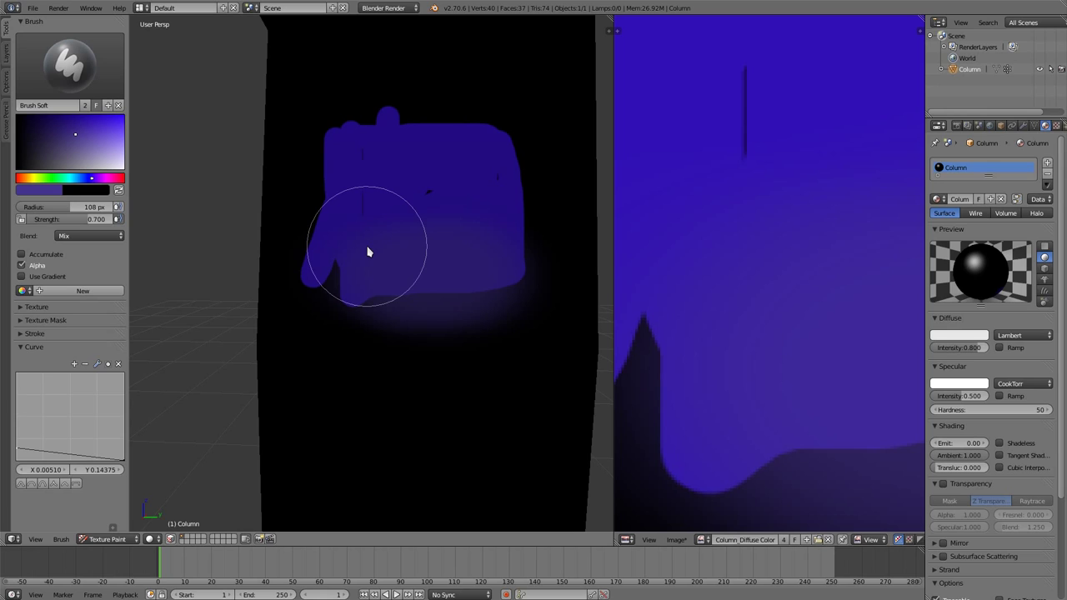
left_click_drag(368, 250, 291, 127)
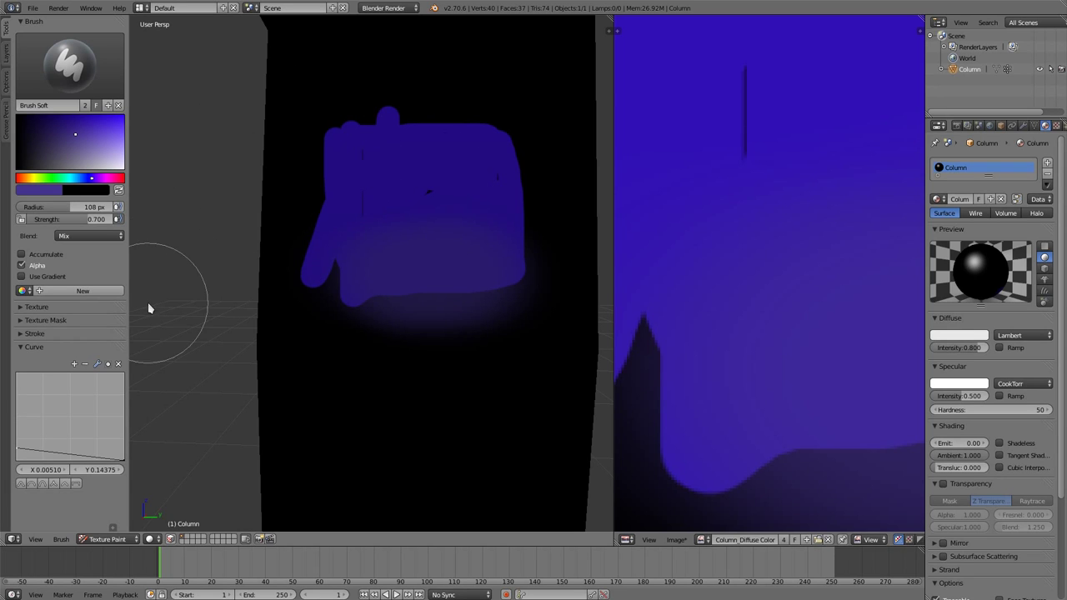
key("ctrl+z")
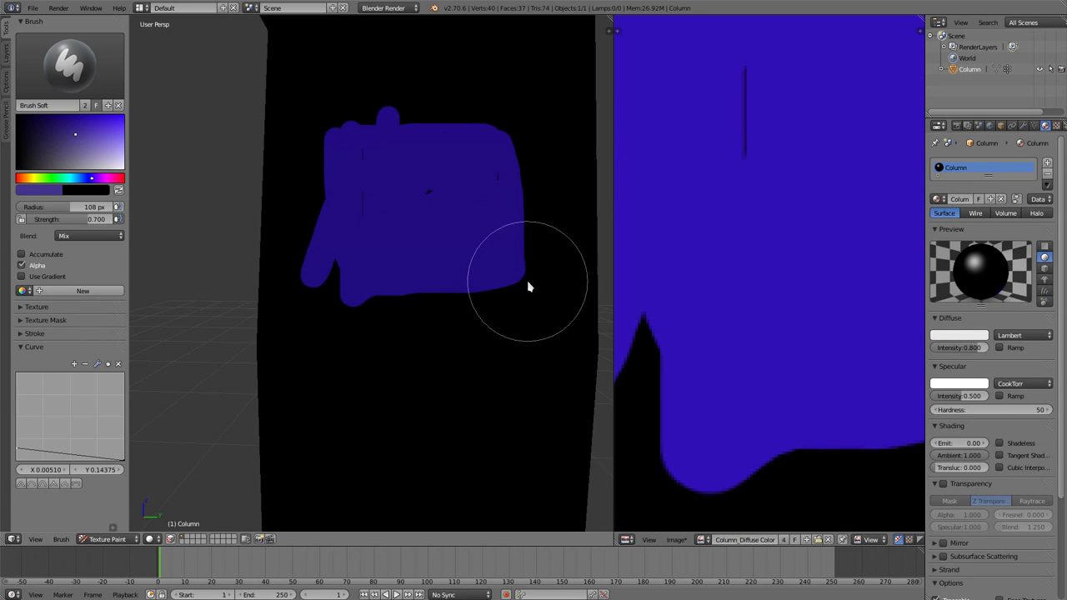
key("ctrl+z")
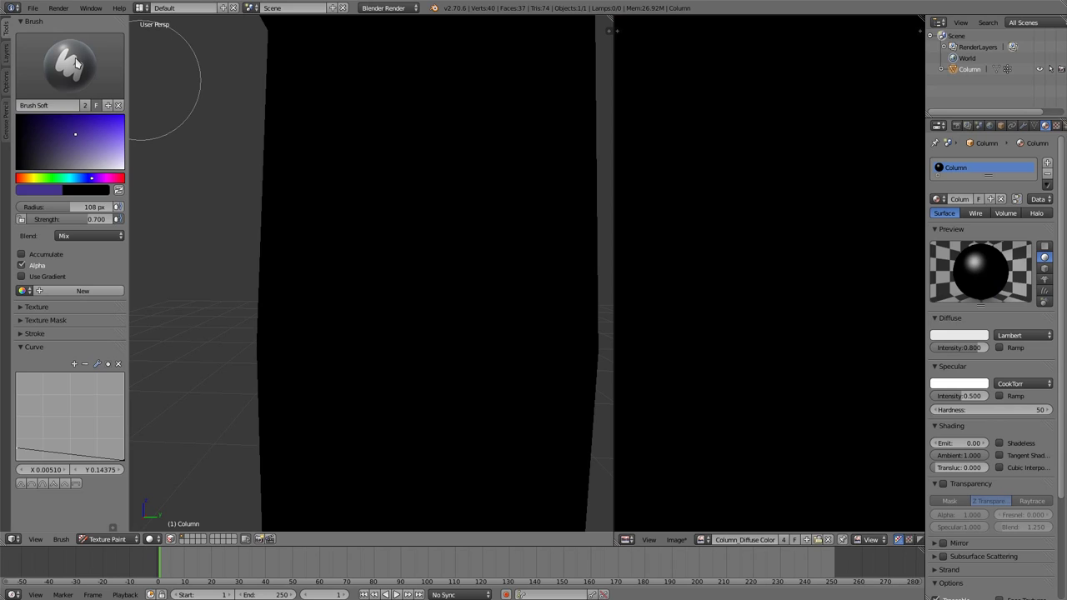
- Turn the Draw brush into a Fill tool named 'Fill' and collapse its Curve panel
left_click(75, 62)
left_click(127, 129)
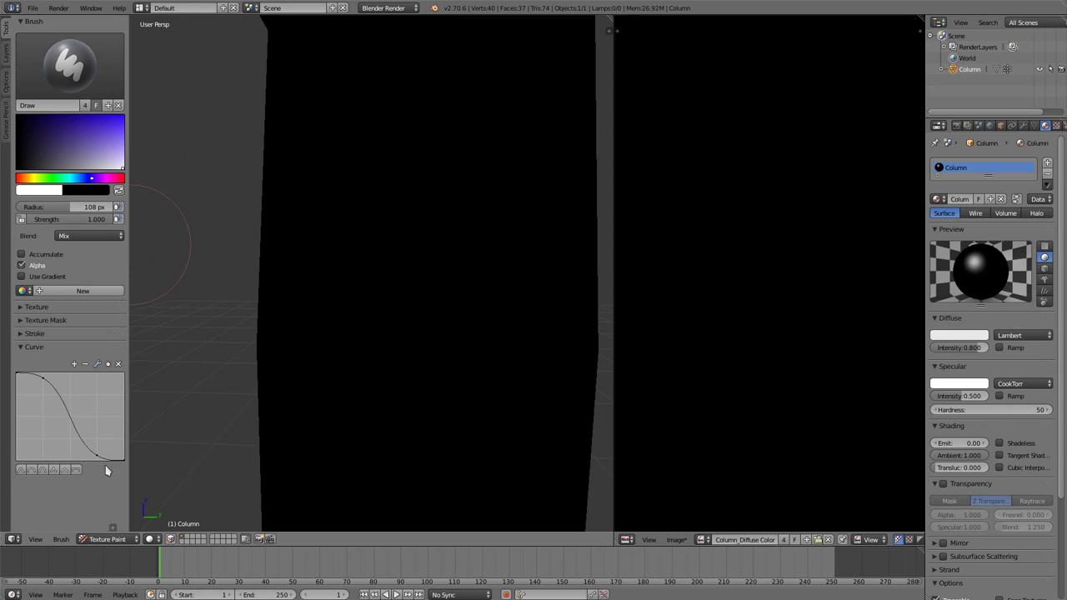
left_click(65, 538)
mouse_move(88, 487)
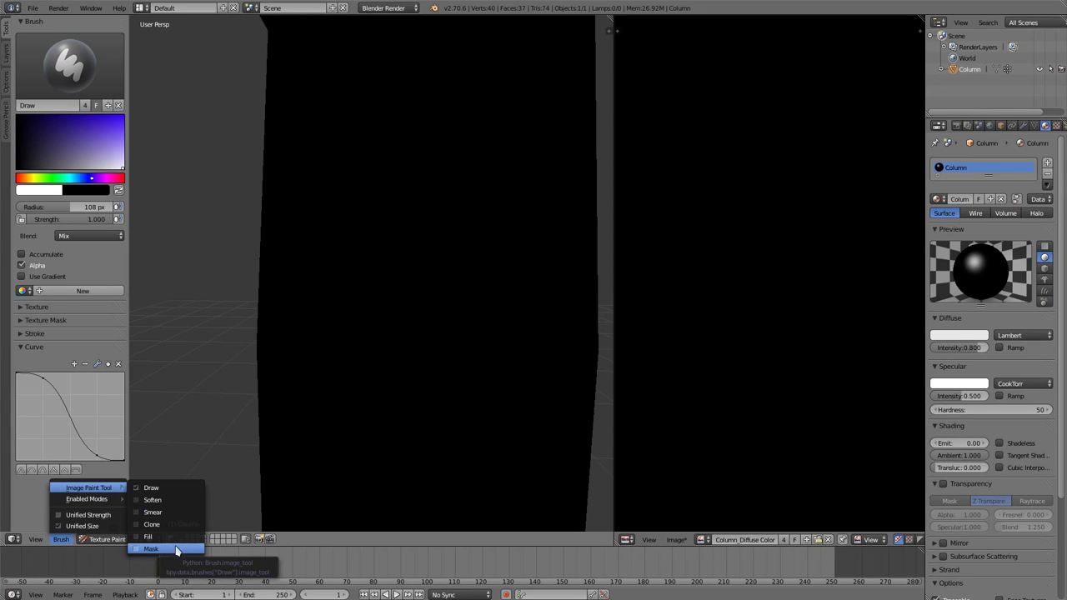
left_click(177, 542)
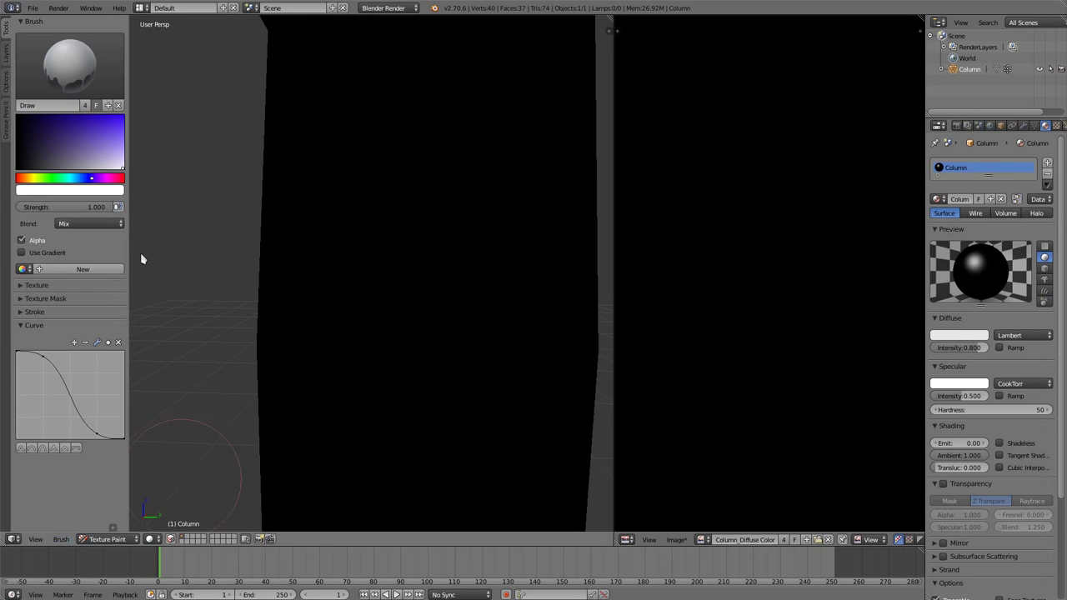
left_click(43, 108)
type("Fill")
left_click(32, 327)
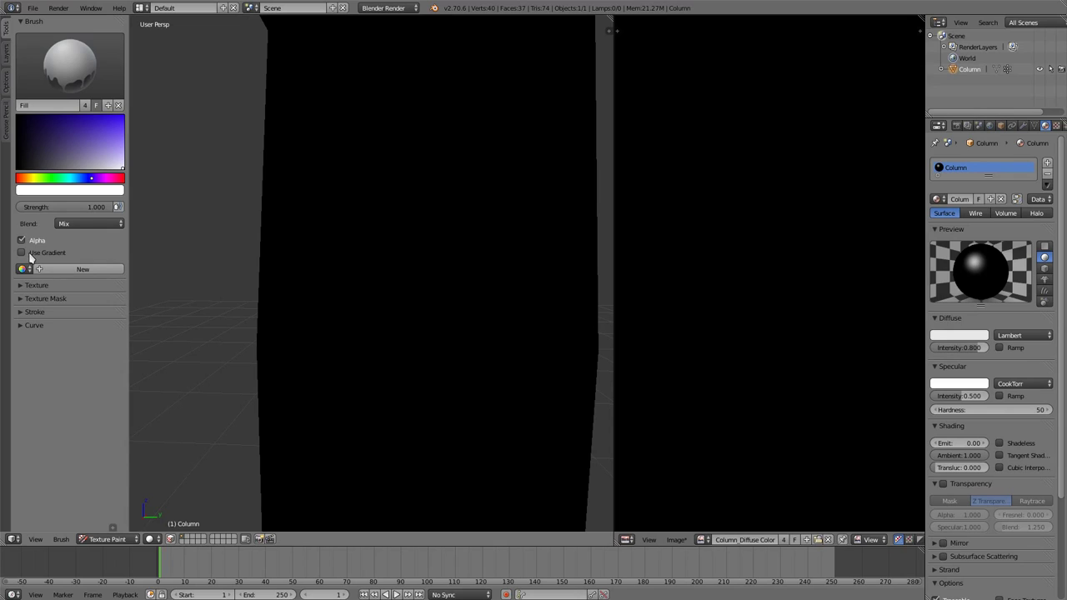
- Enable Use Gradient and set the right stop to muted blue (RGB 0.230/0.227/0.392)
left_click(31, 254)
left_click(122, 150)
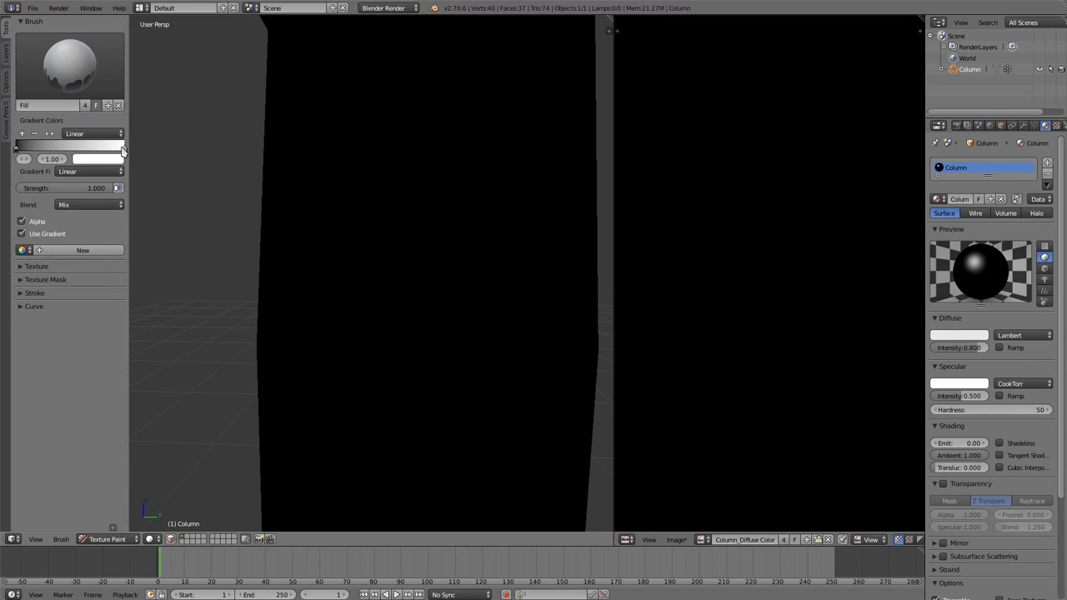
left_click(105, 162)
mouse_move(150, 263)
left_mouse_down()
mouse_move(140, 263)
mouse_move(146, 241)
mouse_move(136, 265)
left_mouse_up()
left_click(140, 239)
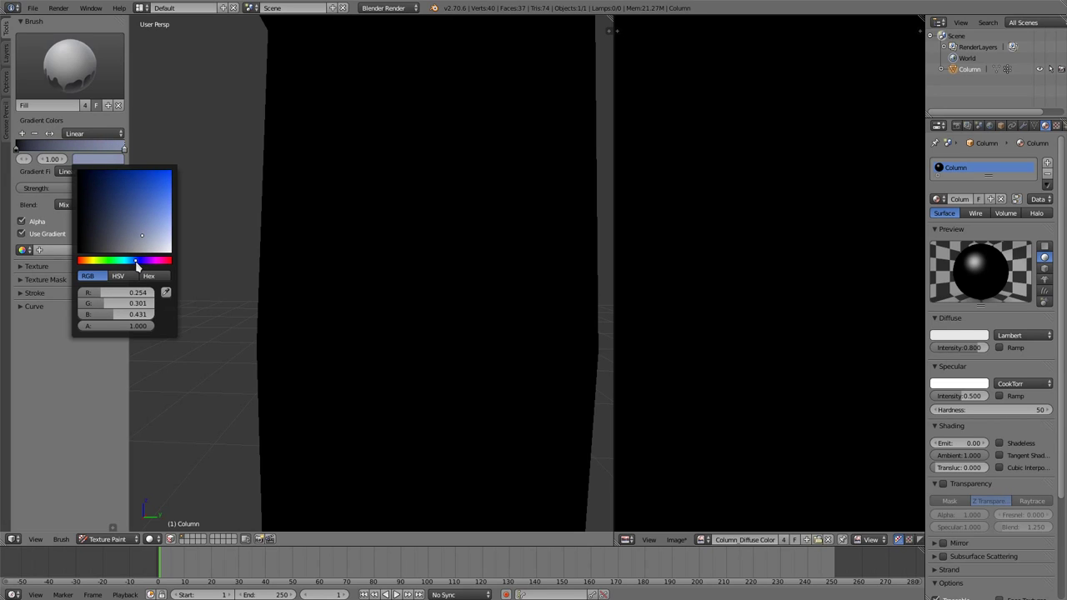
- Set the left gradient stop to deep purple (RGB 0.122/0.098/0.203)
left_click(18, 149)
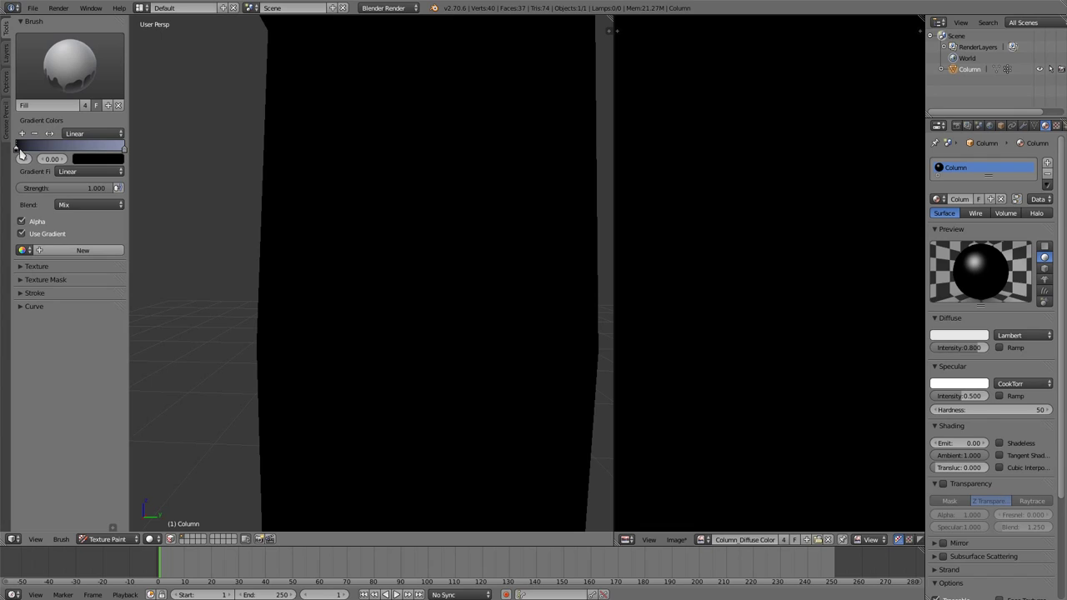
left_click(109, 158)
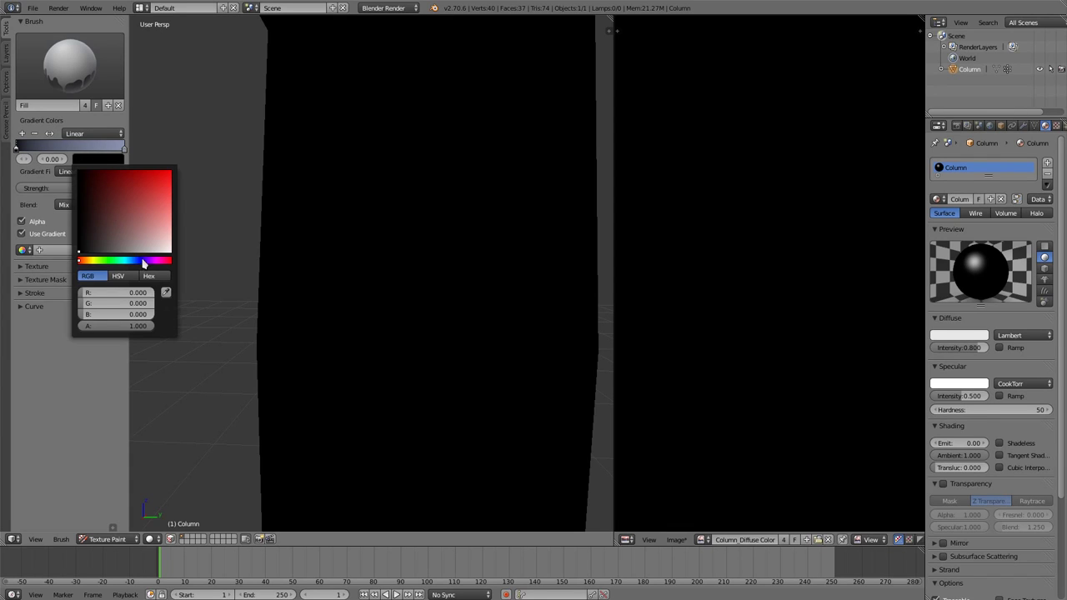
left_click_drag(143, 261, 145, 263)
left_click_drag(130, 228, 124, 239)
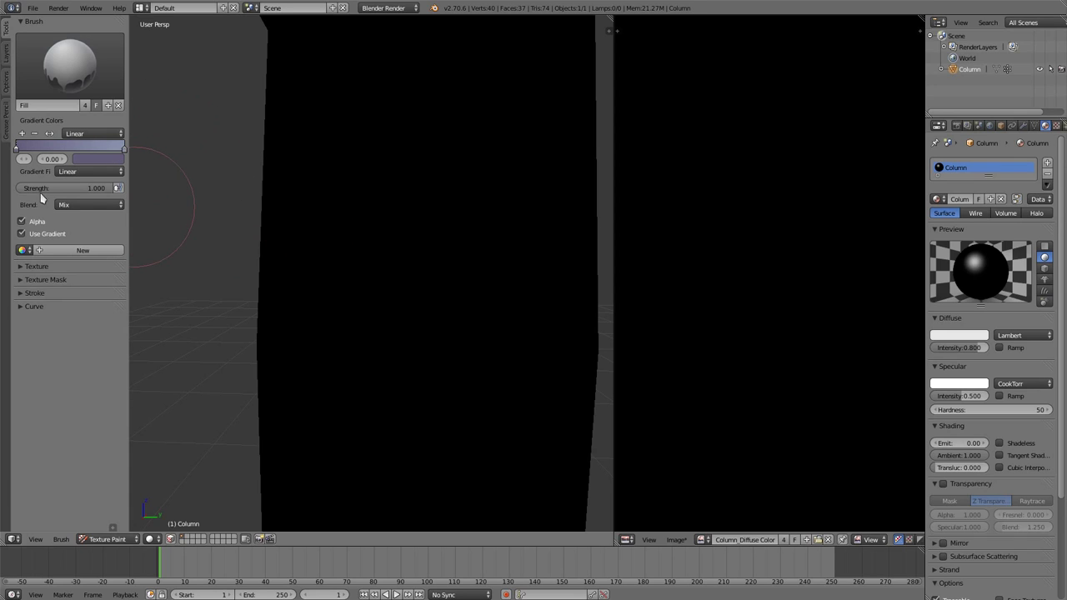
- Turn off Occlude, Cull and Normal in projection painting and set bleed to 12 px
left_click(6, 82)
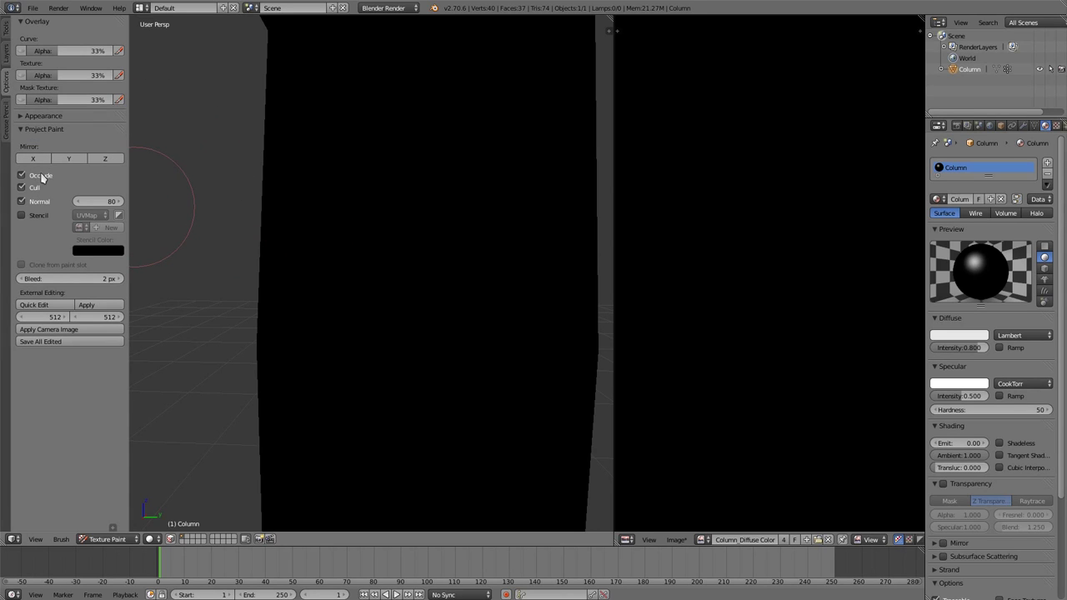
left_click(45, 203)
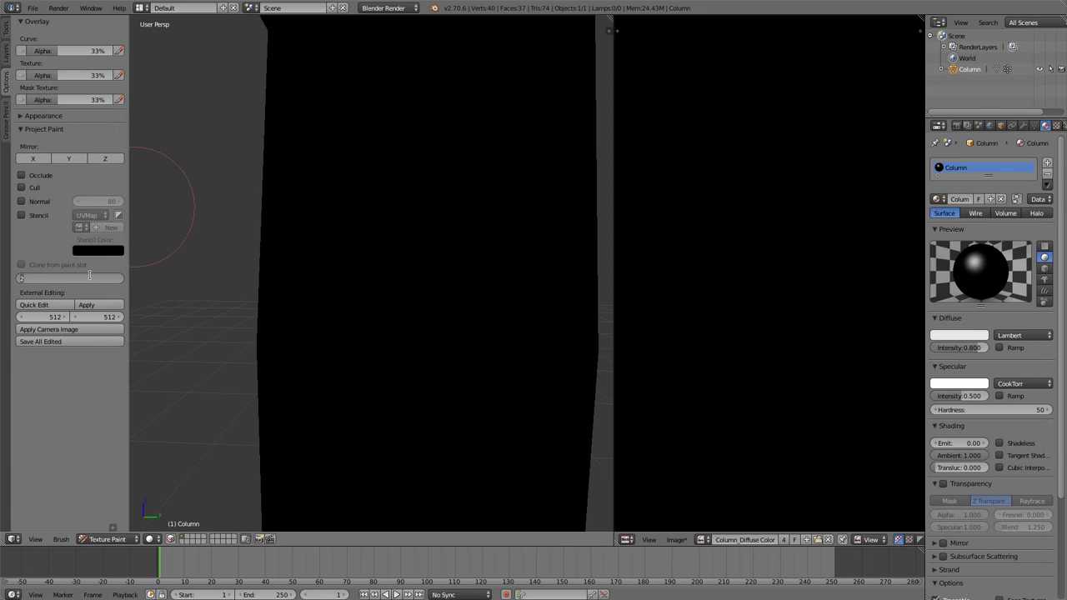
key("Return")
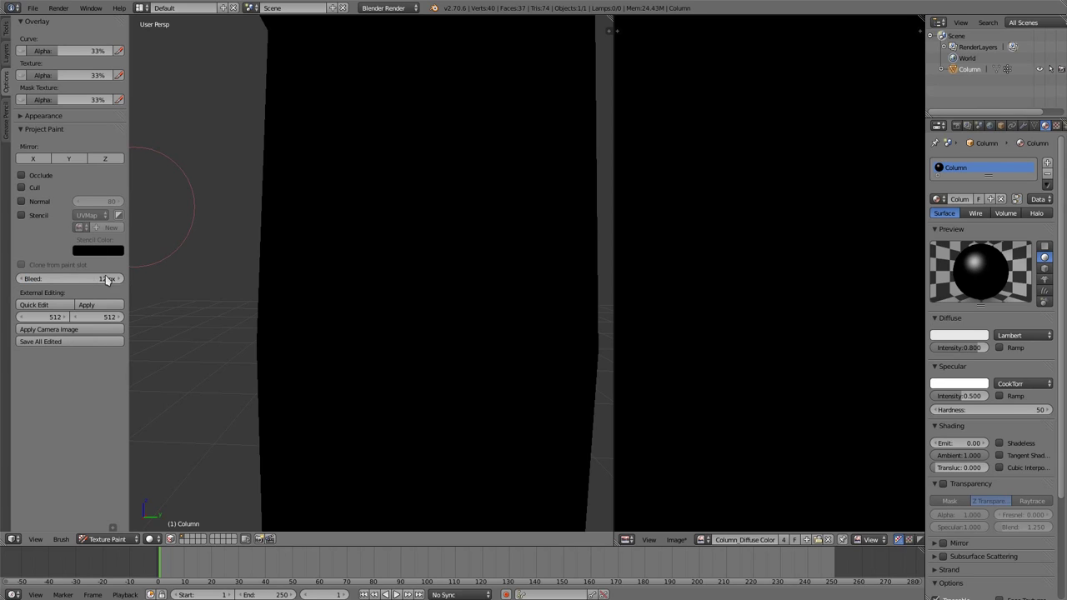
- In Right Ortho view, drag the gradient fill from the column's base to its top
key("KP_3")
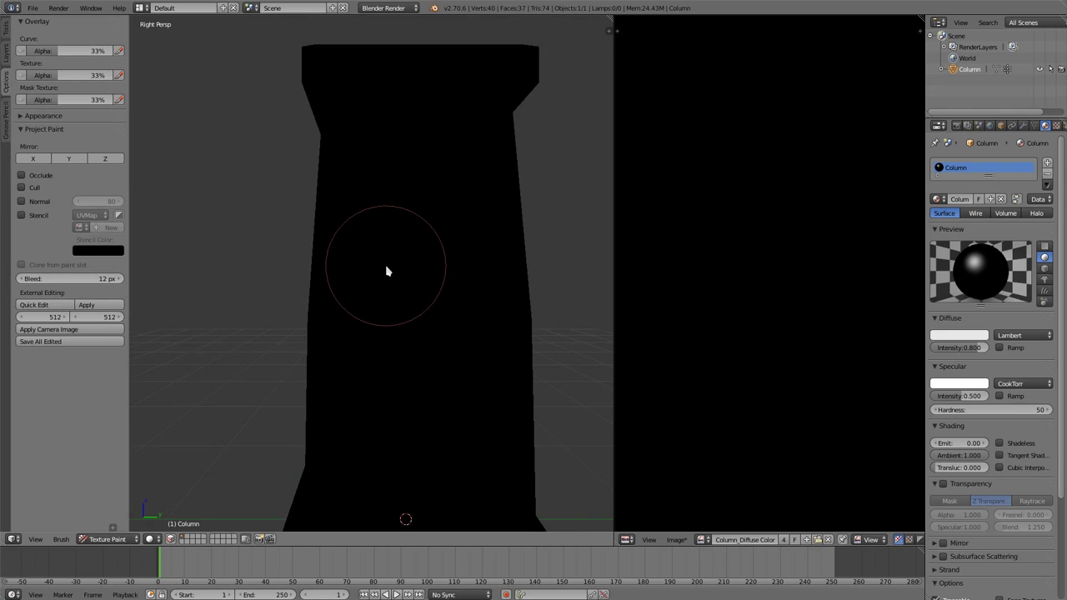
scroll(386, 271, "down", 5)
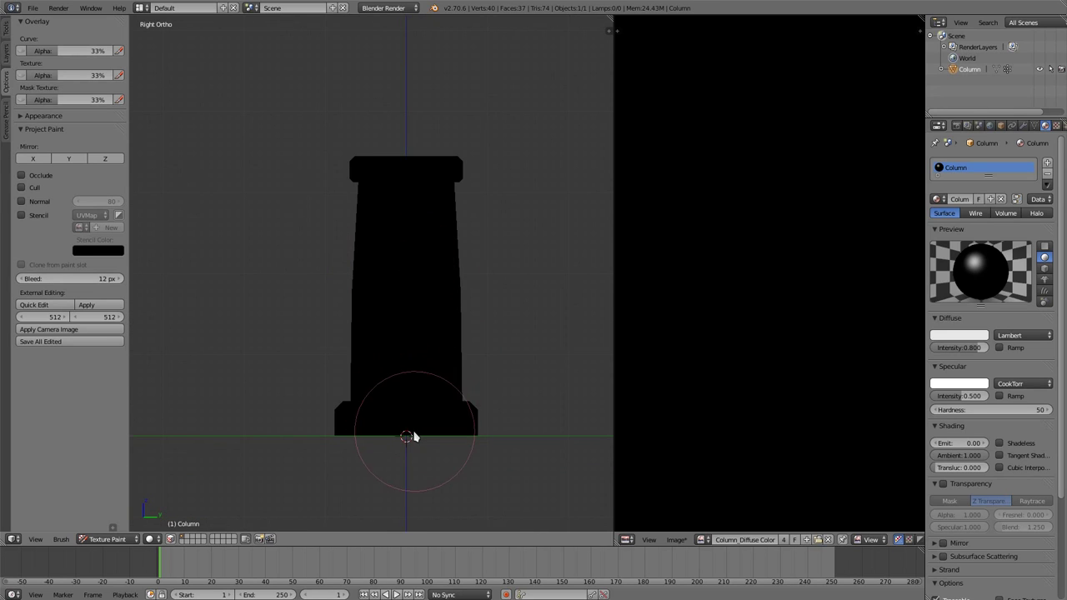
left_click_drag(406, 437, 404, 160)
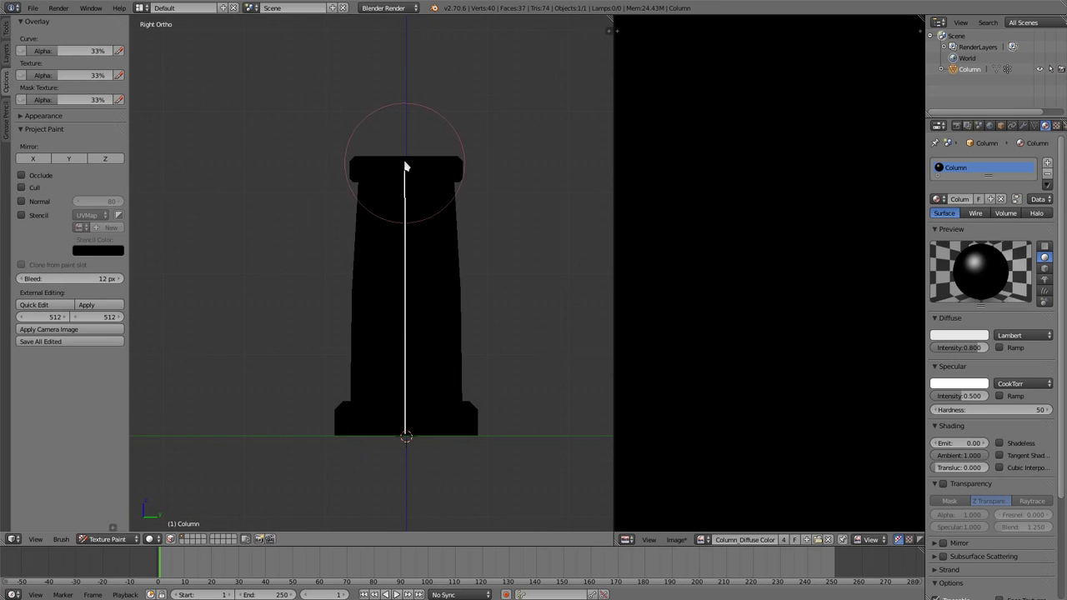
- From a tilted view, draw another gradient fill up the column
key("KP_8")
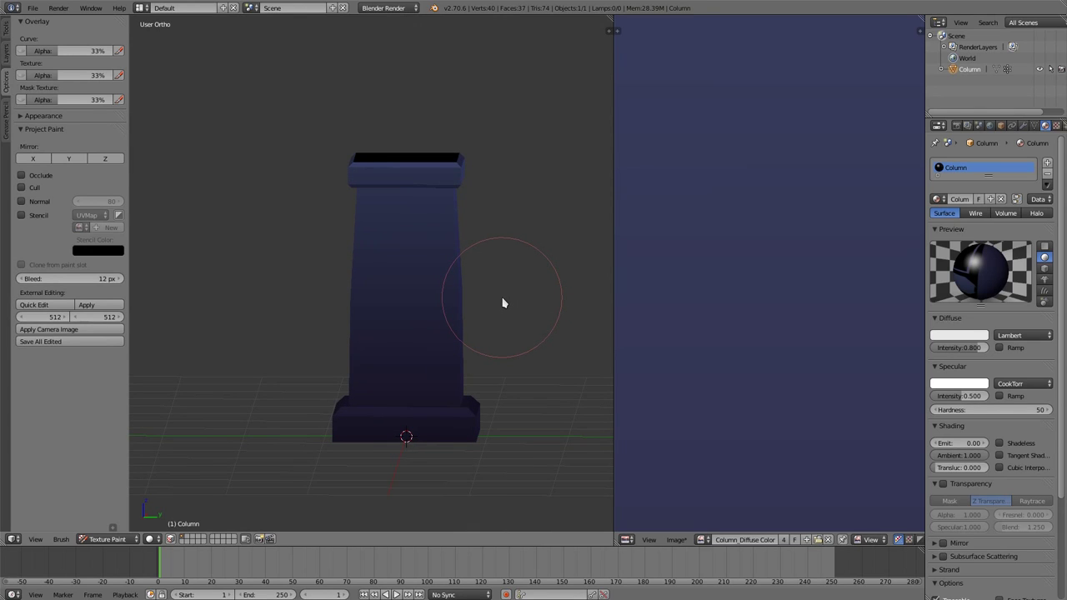
middle_click_drag(503, 303, 481, 317)
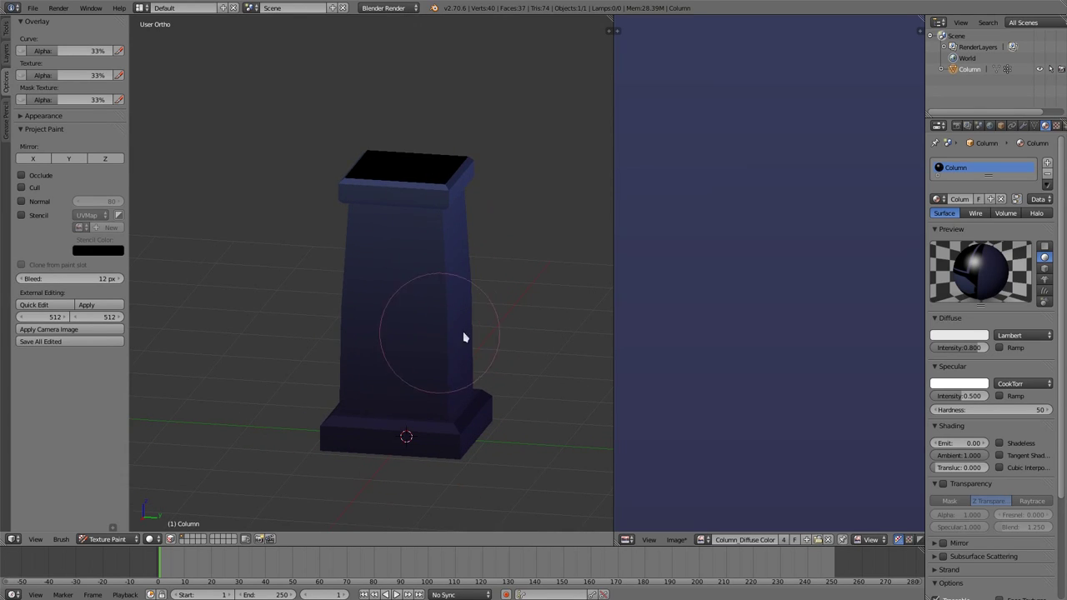
left_click_drag(421, 359, 452, 133)
- Redraw the gradient from base to near top in Right view, then orbit and zoom to inspect
middle_click_drag(456, 217, 488, 423)
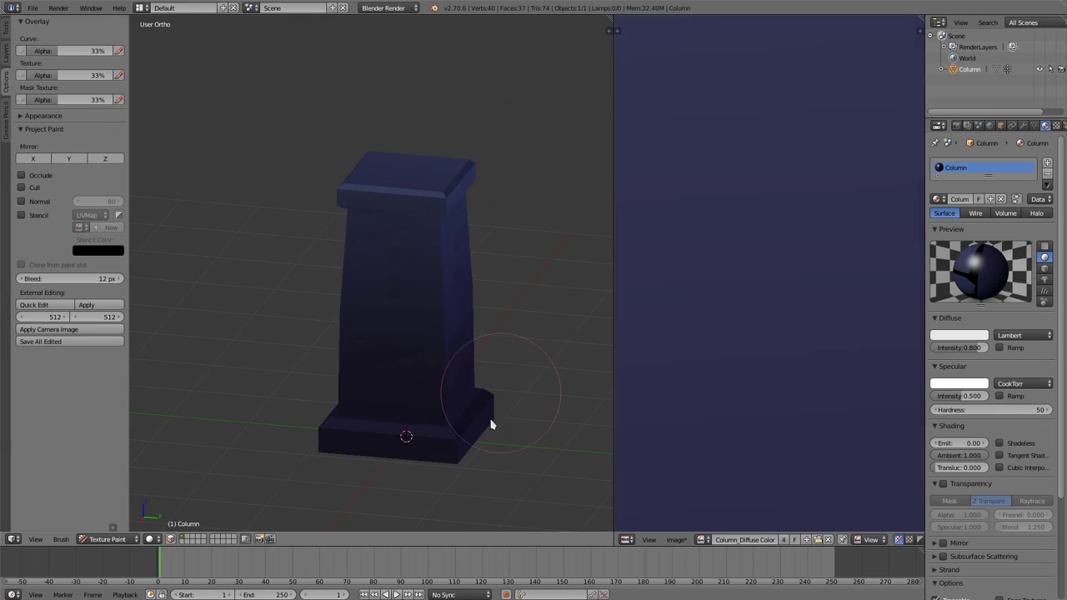
key("KP_3")
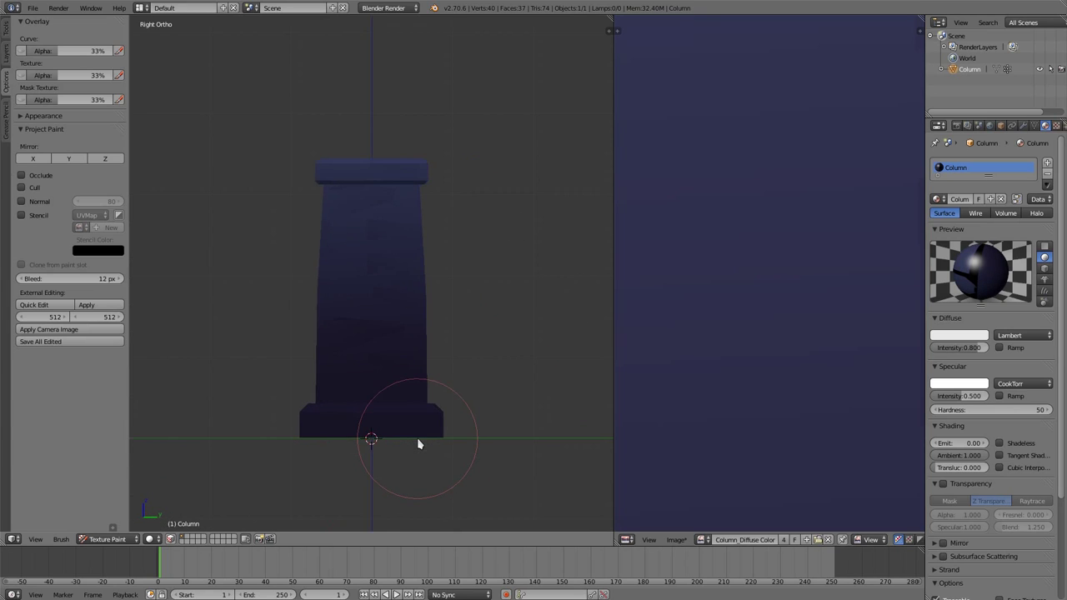
left_click_drag(366, 436, 376, 147)
middle_click_drag(379, 240, 361, 405)
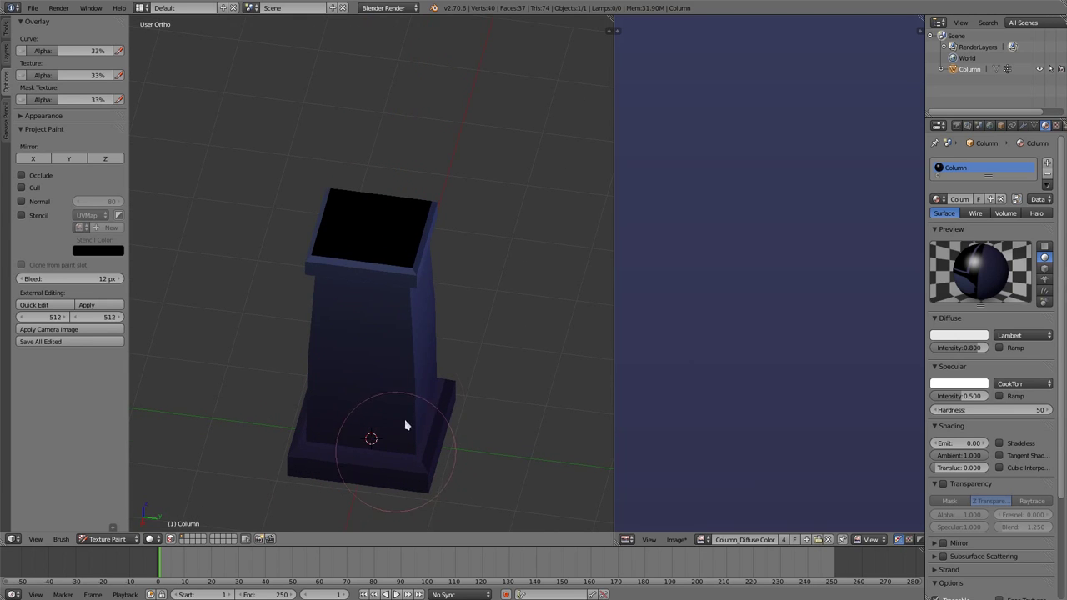
middle_click_drag(463, 427, 414, 448)
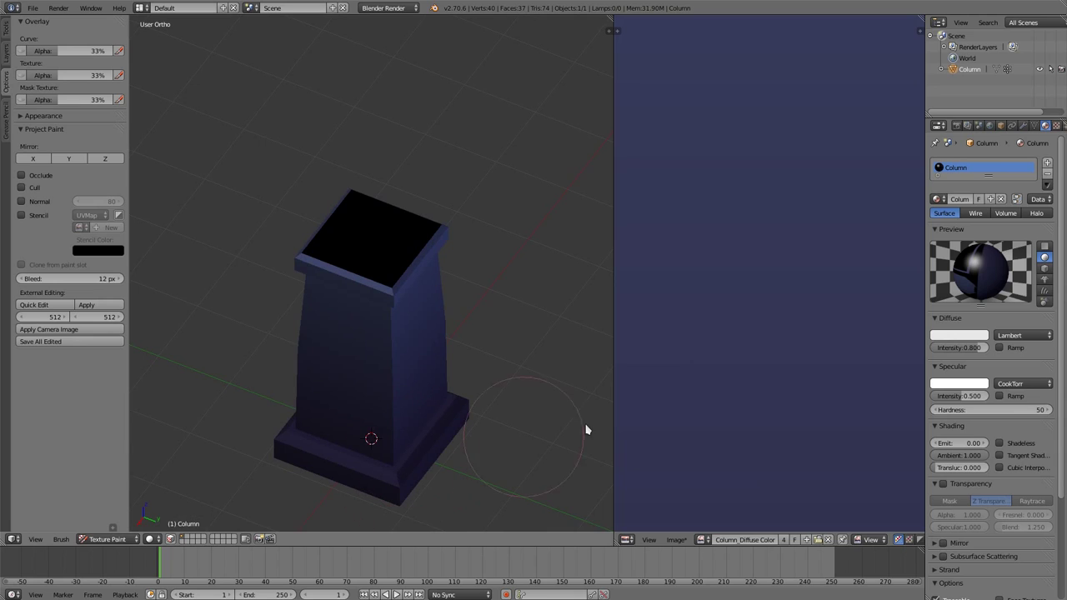
scroll(791, 374, "down", 3)
- Zoom around the UV layout and switch the Image Editor's mode to Paint
scroll(664, 369, "down", 2)
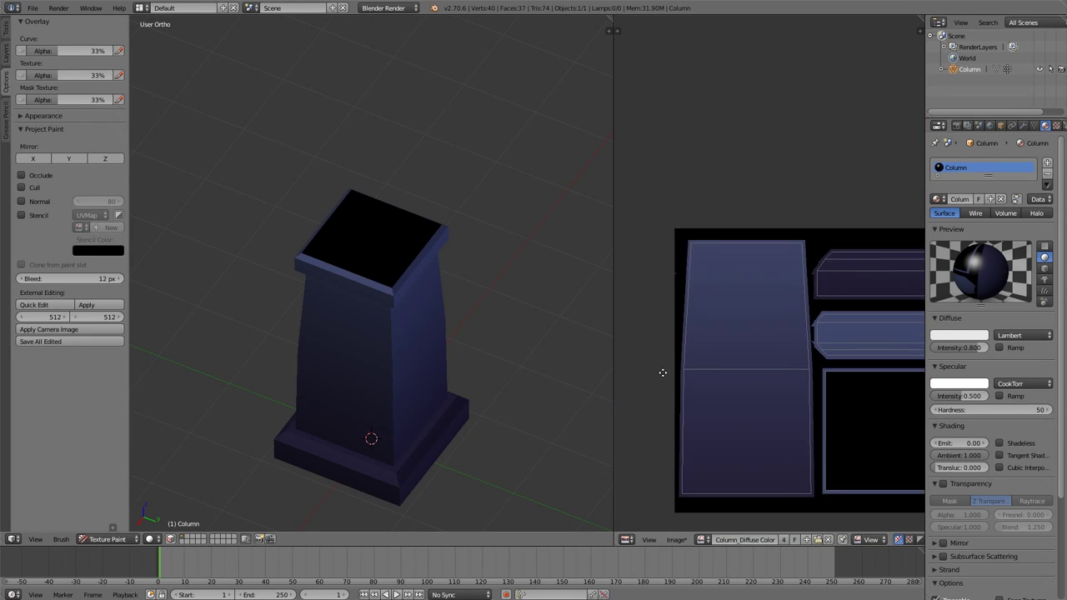
scroll(662, 375, "down", 2)
scroll(763, 410, "up", 1)
scroll(801, 411, "up", 1)
left_click(870, 540)
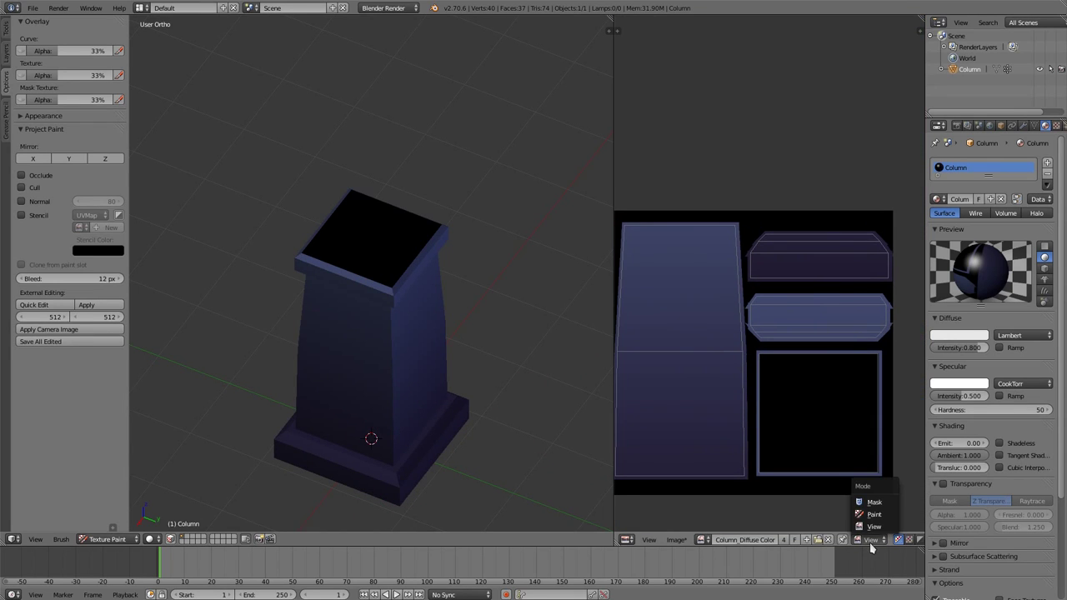
left_click(883, 521)
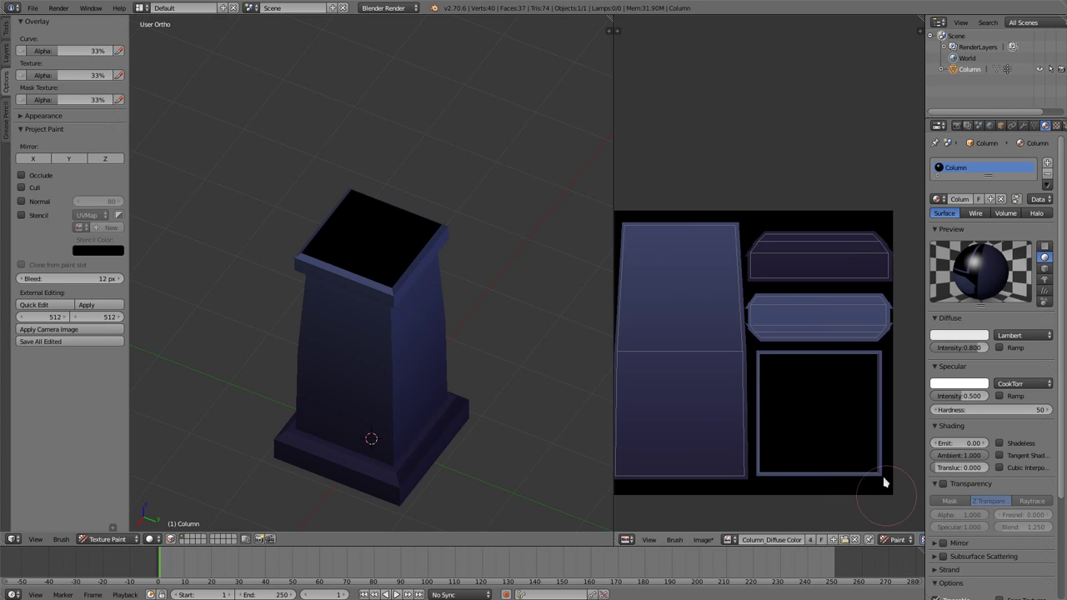
- In the Image Editor's Fill brush settings, turn off Use Gradient and set fill threshold 0.010
key("t")
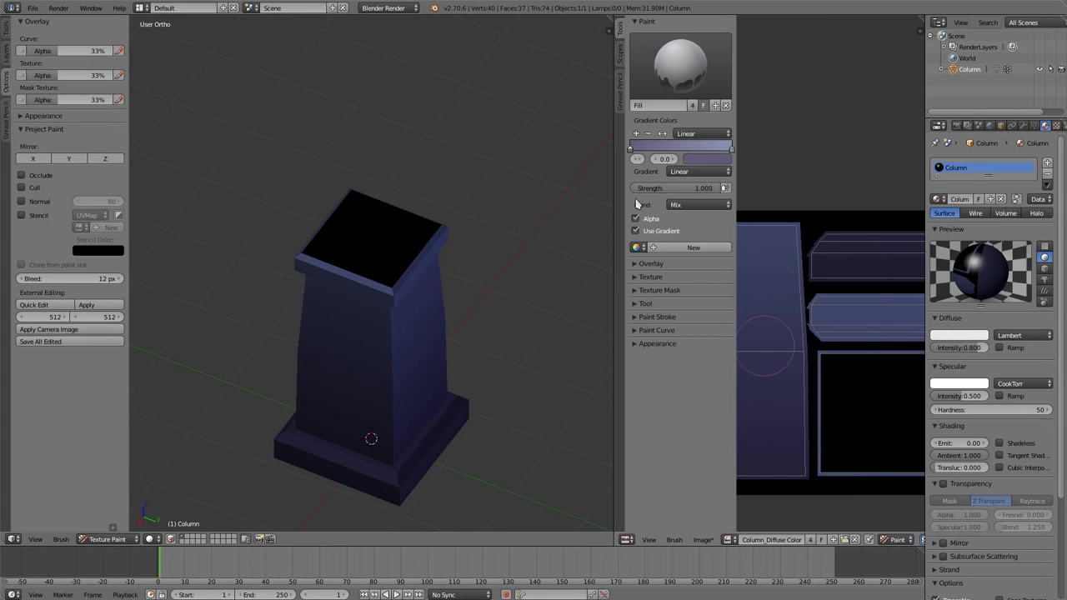
left_click(642, 231)
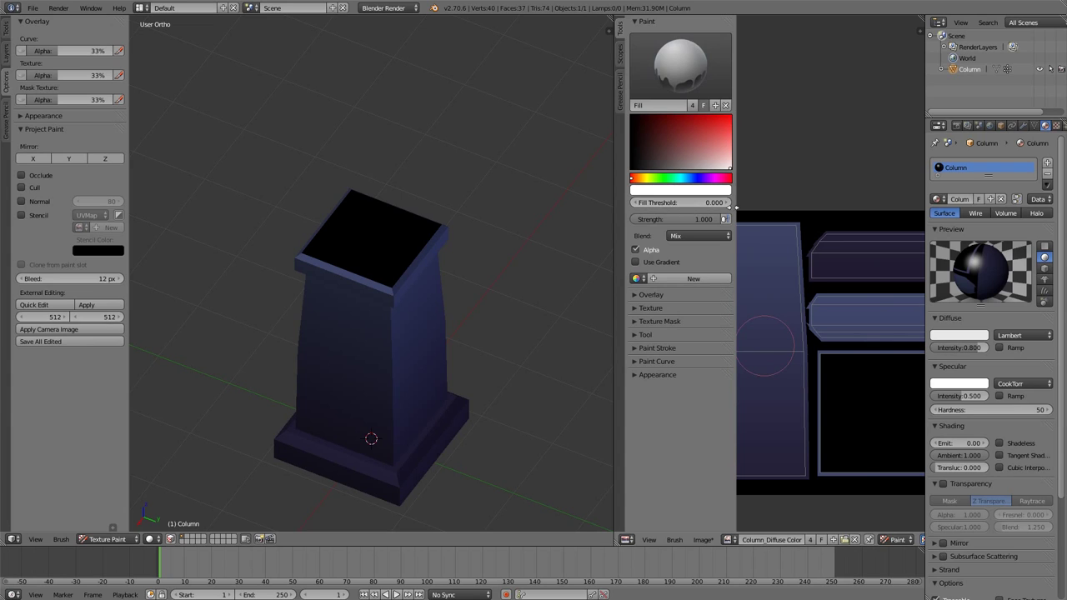
scroll(840, 412, "up", 2)
scroll(842, 412, "up", 2)
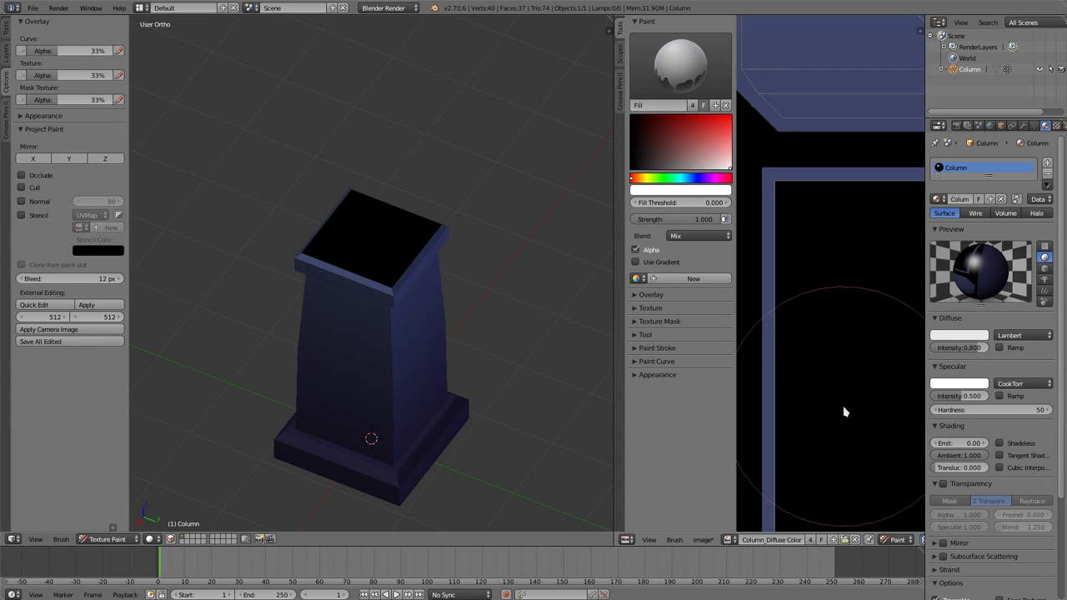
scroll(835, 350, "up", 2)
scroll(833, 350, "down", 1)
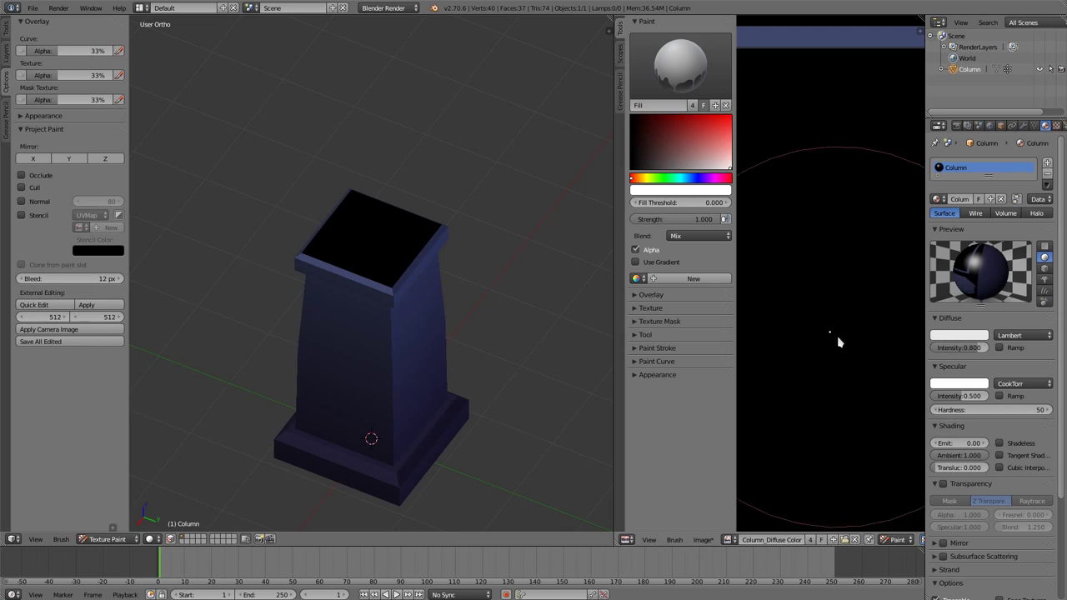
scroll(836, 337, "down", 2)
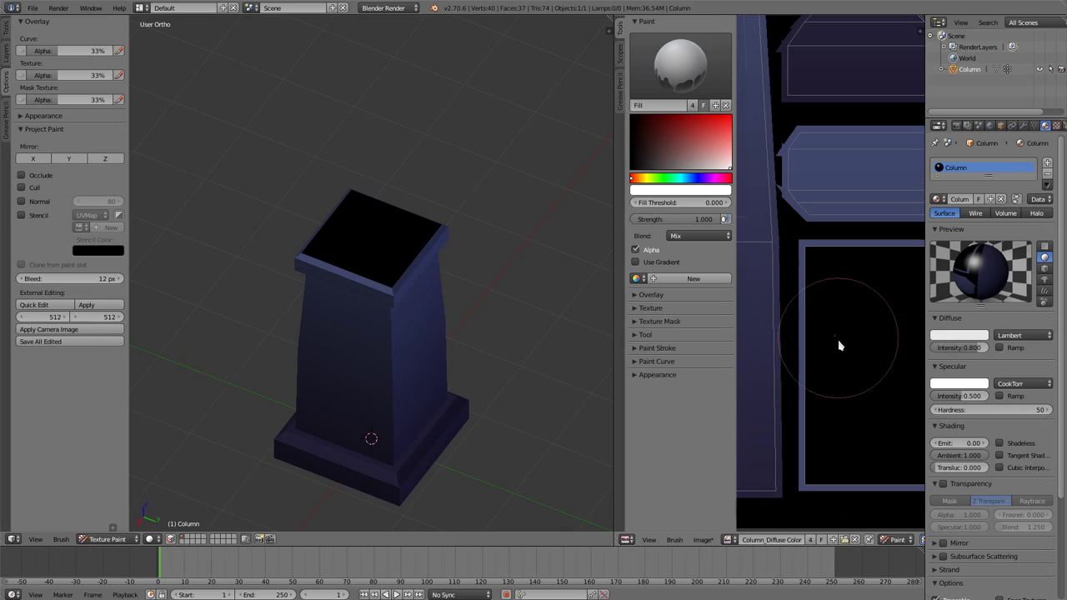
left_click(728, 203)
- Fill the square top UV island with a lighter version of the sampled blue
scroll(871, 348, "down", 1)
middle_click_drag(874, 429, 805, 424)
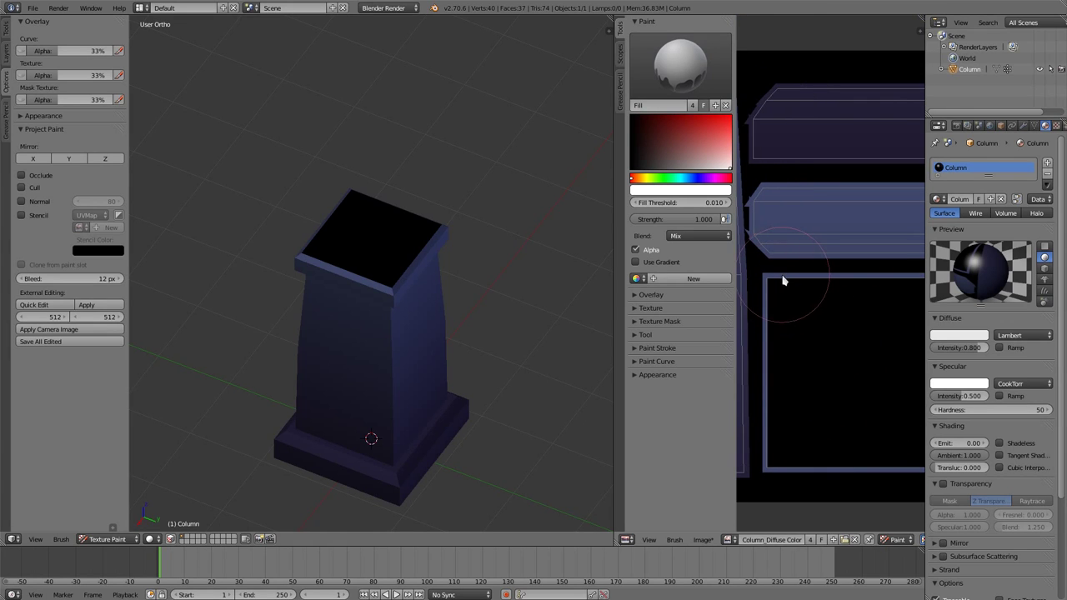
key("s")
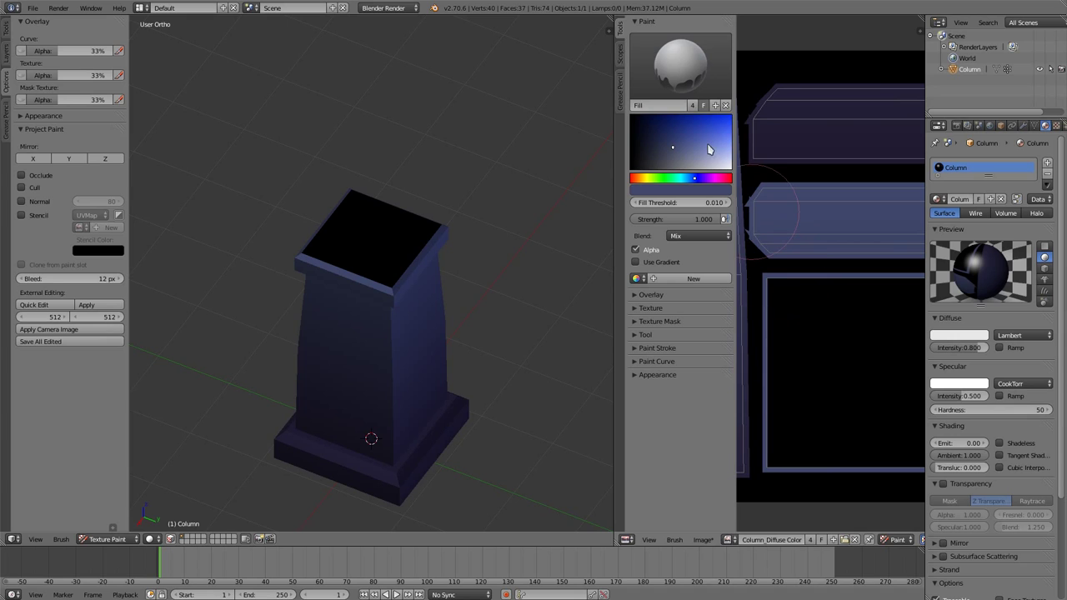
left_click_drag(677, 151, 687, 154)
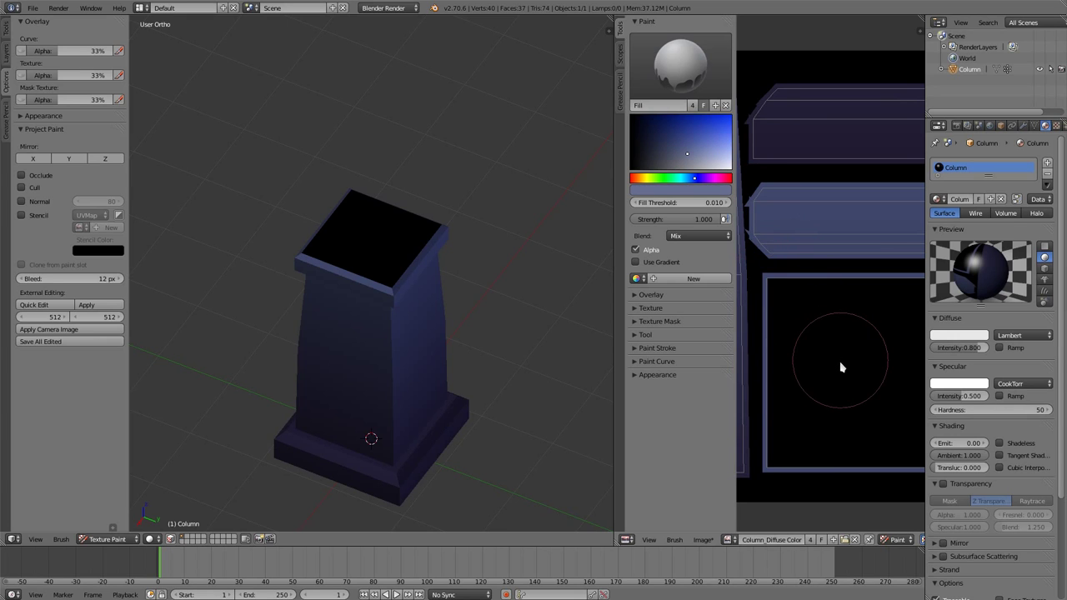
left_click(844, 401)
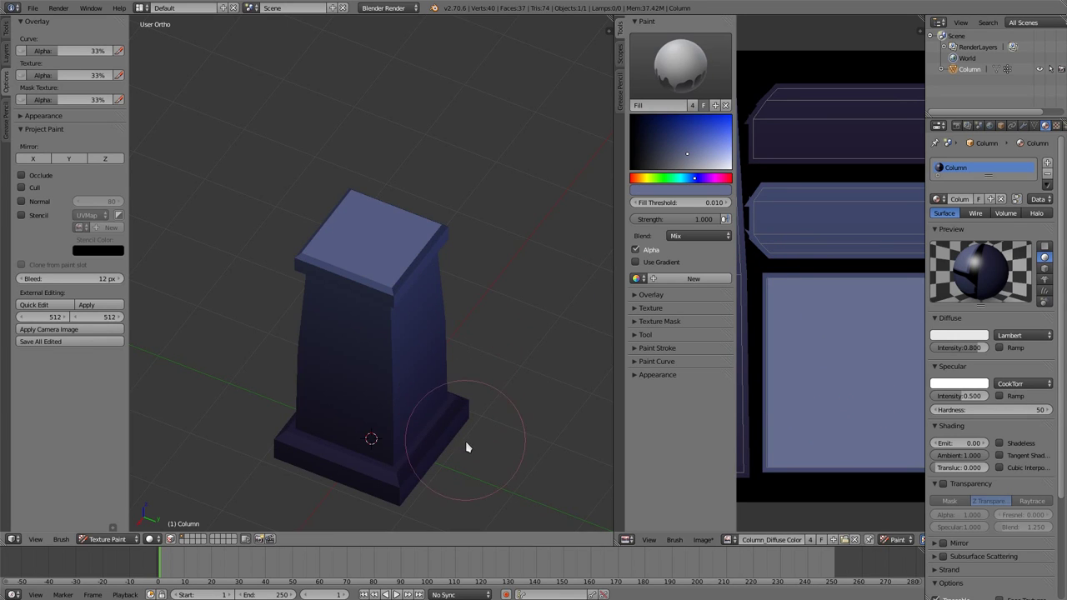
- Switch Occlude, Cull and Normal projection options back on
middle_click_drag(465, 441, 451, 442)
scroll(411, 440, "up", 3)
scroll(408, 386, "down", 1)
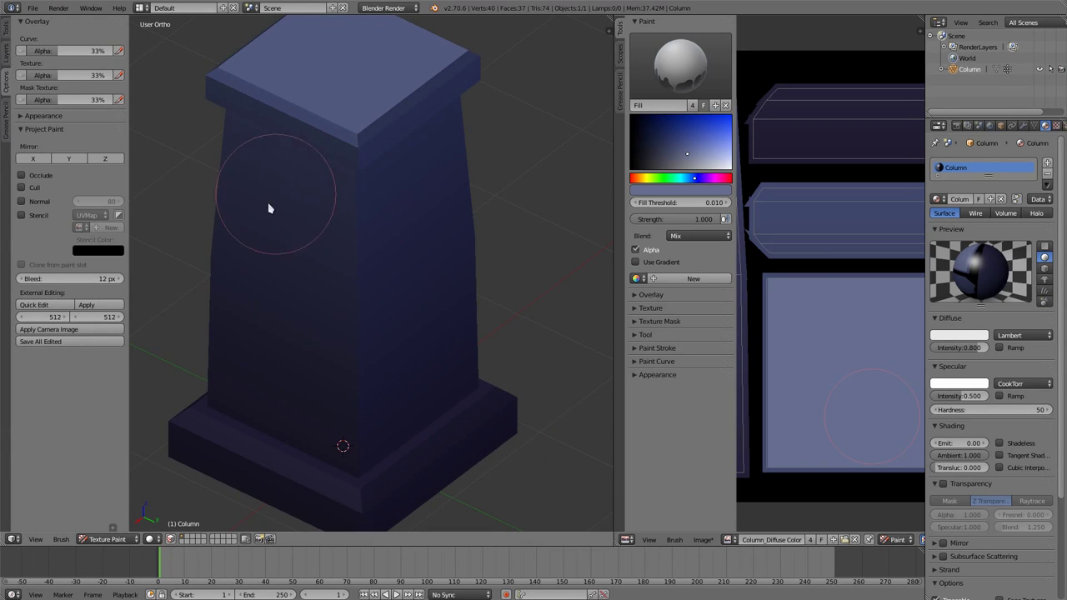
left_click(34, 205)
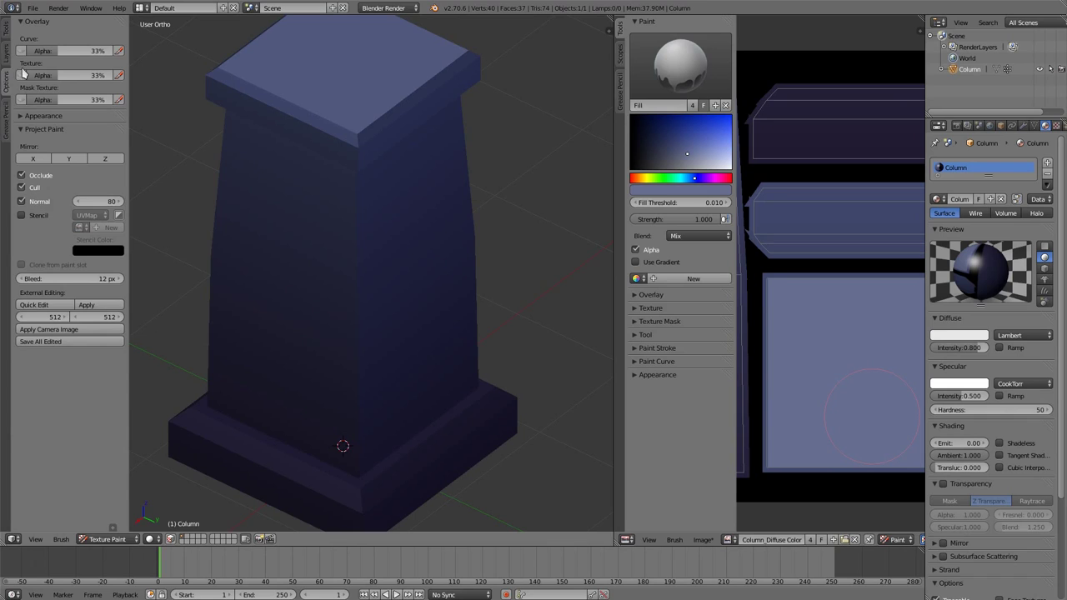
- Make Brush Hard the active paint brush from the Tools tab presets
left_click(7, 30)
left_click(97, 74)
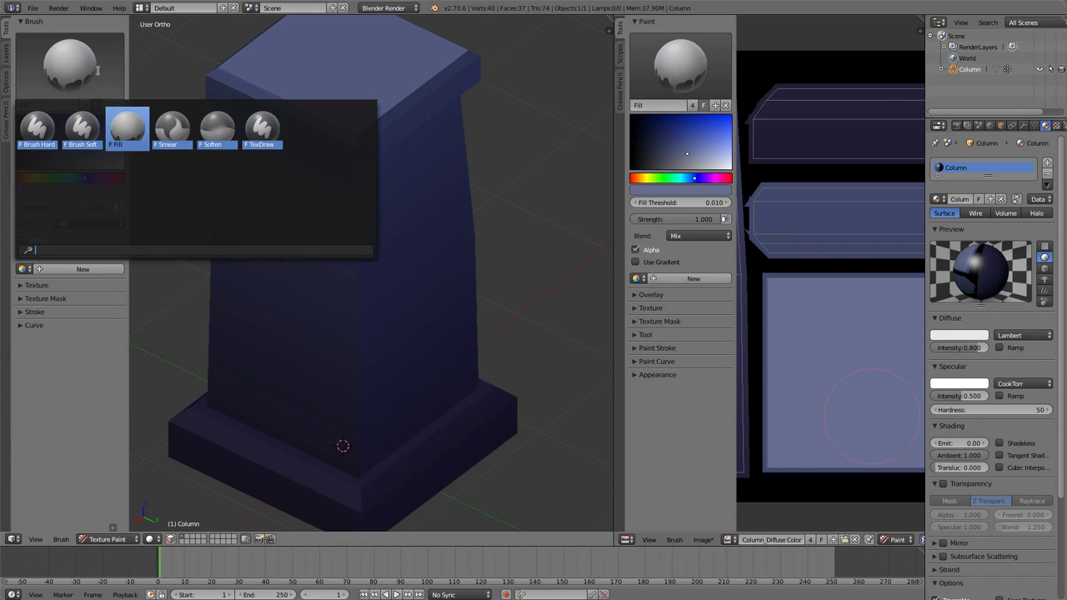
left_click(52, 127)
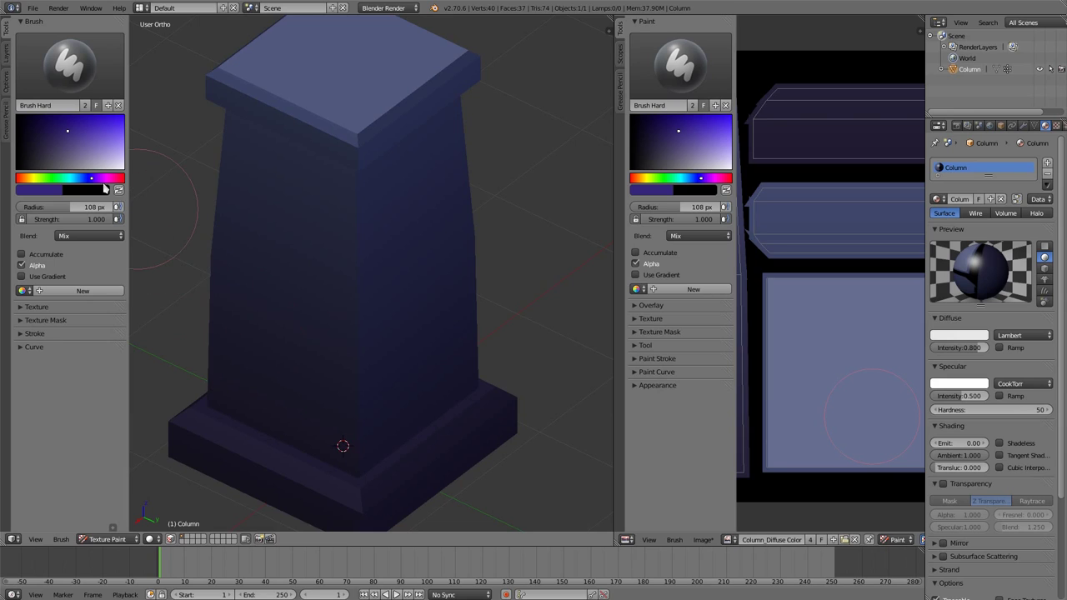
- Set a pale yellow brush colour with Color blend mode instead of Mix
left_click_drag(42, 177, 35, 179)
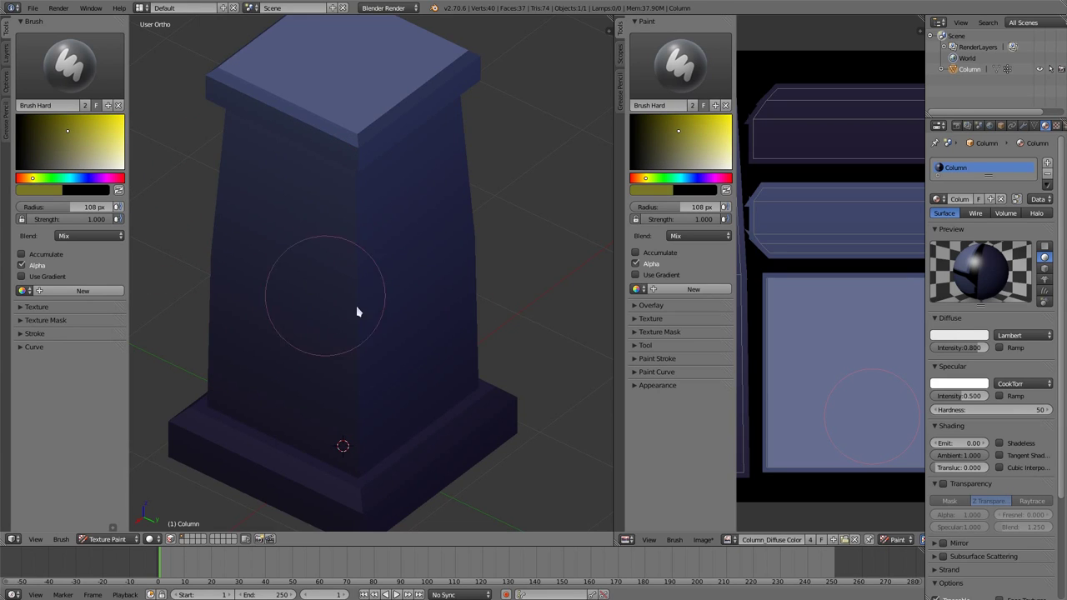
left_click(72, 153)
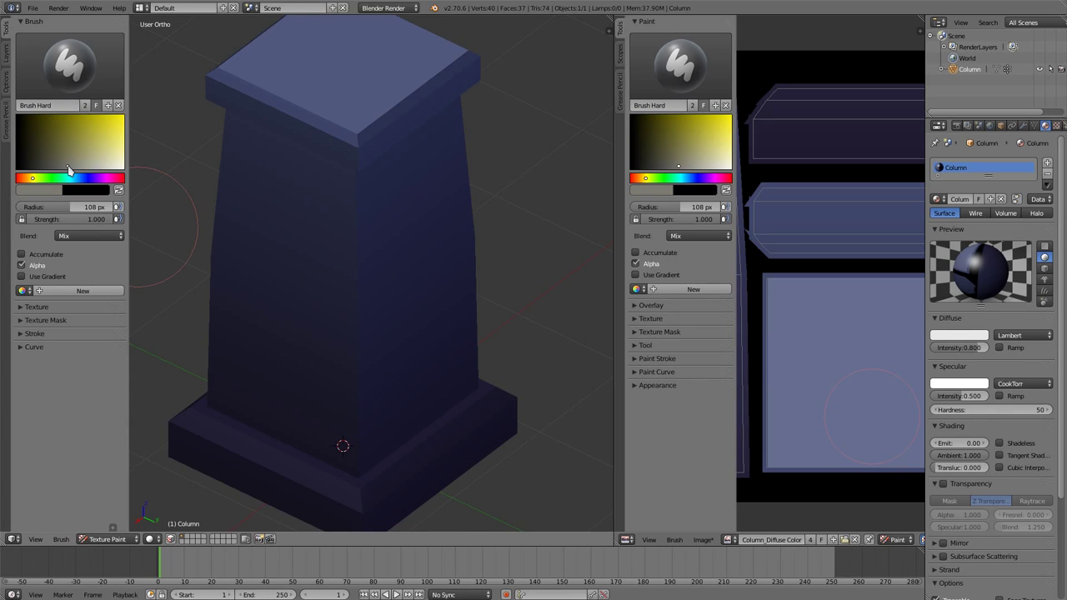
left_click(113, 236)
left_click(176, 95)
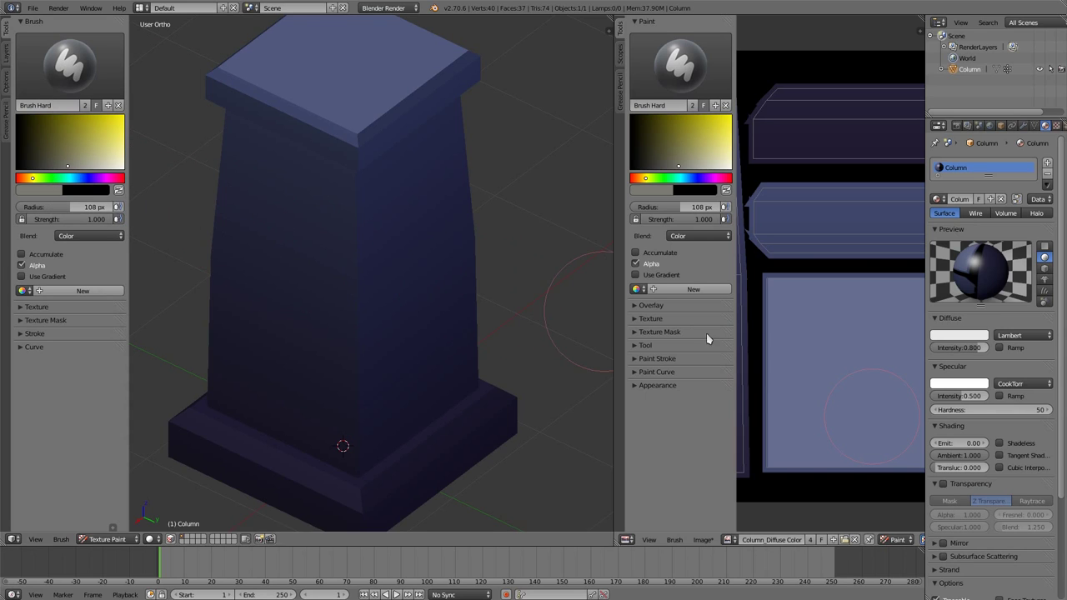
- Paint over the capital and base UV islands in the Image Editor to tint them grey
scroll(844, 323, "down", 2)
middle_click_drag(846, 323, 786, 369)
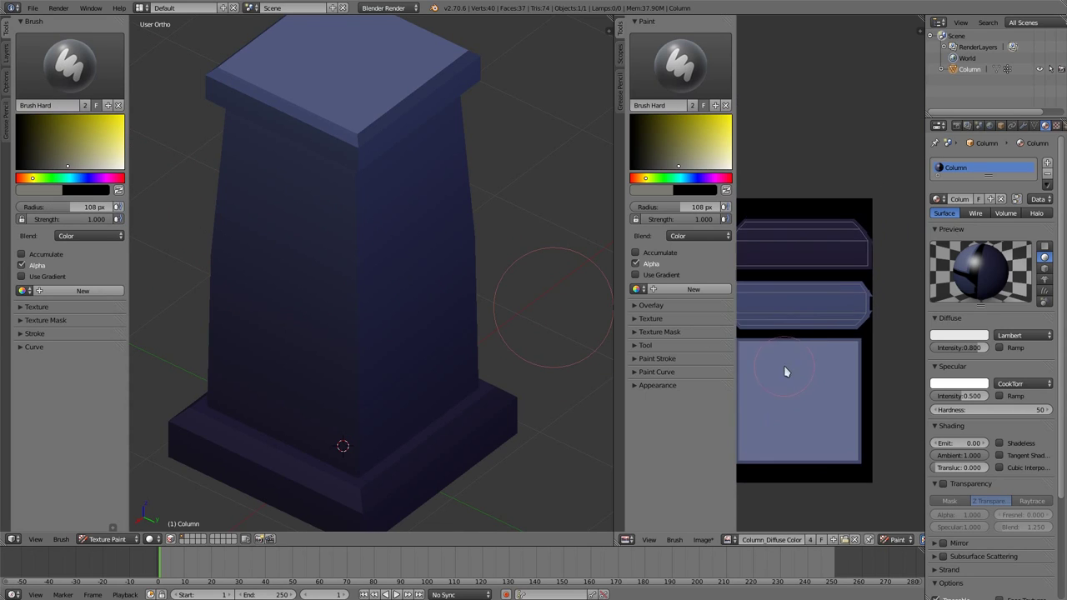
scroll(834, 328, "up", 1)
scroll(869, 345, "up", 1)
scroll(887, 325, "up", 1)
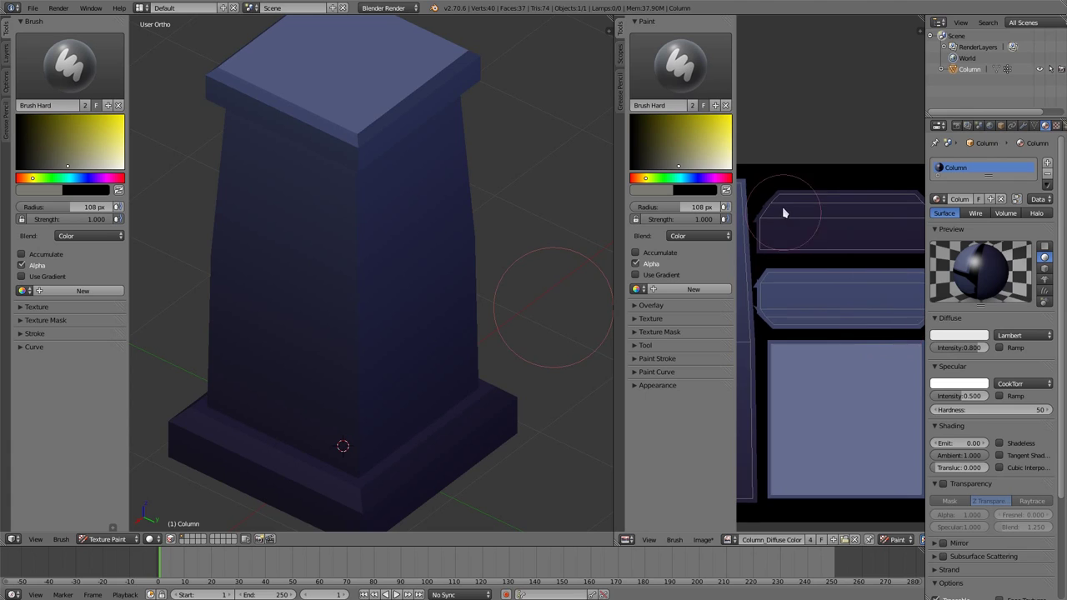
mouse_move(786, 209)
left_mouse_down()
mouse_move(798, 487)
mouse_move(833, 493)
mouse_move(842, 214)
mouse_move(882, 200)
mouse_move(905, 269)
mouse_move(896, 512)
left_mouse_up()
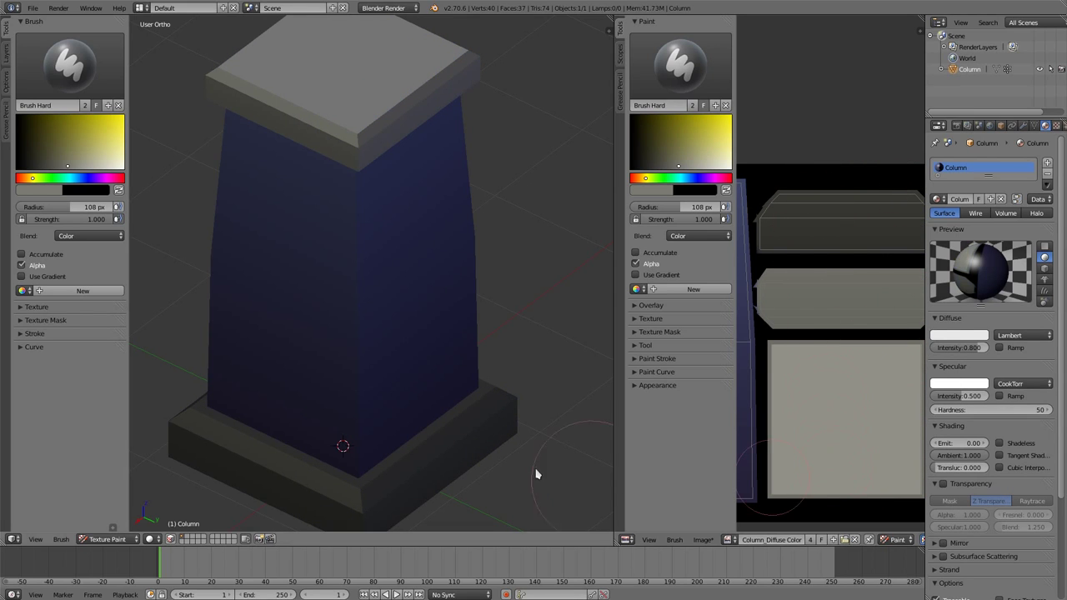
mouse_move(536, 472)
middle_mouse_down()
mouse_move(519, 420)
mouse_move(511, 435)
middle_mouse_up()
- Set blending back to Mix, sample the base's dark grey, and paint soft patches on the base
scroll(510, 435, "down", 2)
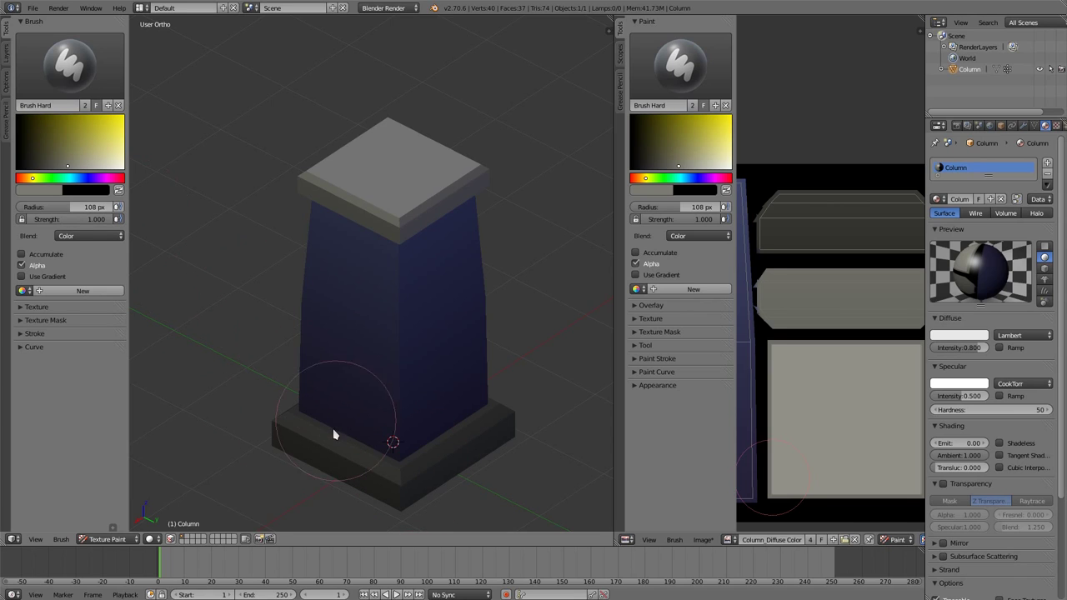
left_click(108, 237)
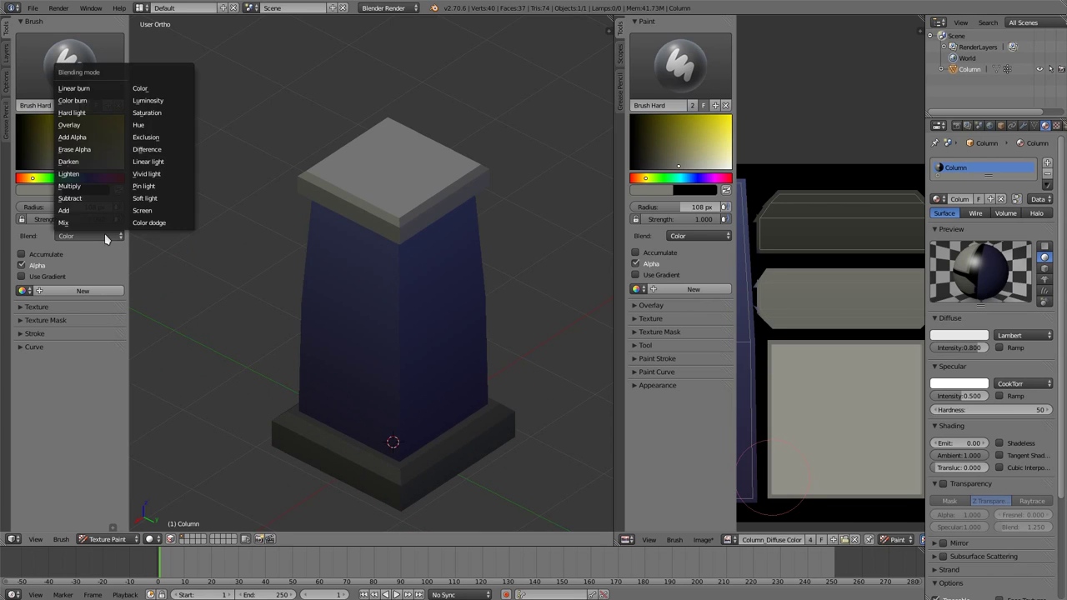
left_click(87, 227)
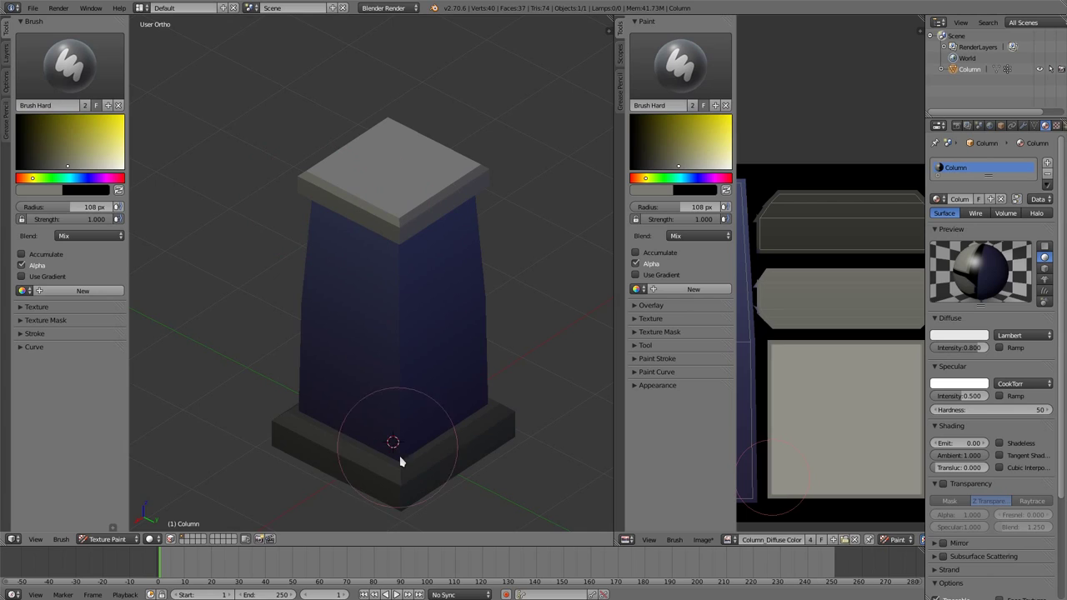
key("s")
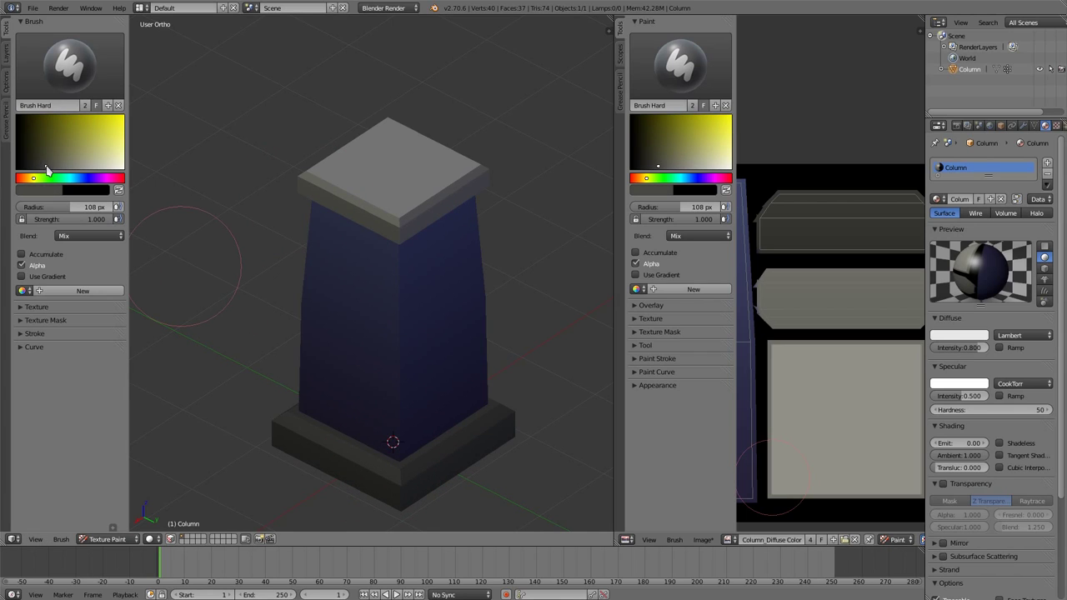
mouse_move(834, 231)
left_mouse_down()
mouse_move(788, 240)
mouse_move(921, 226)
mouse_move(847, 237)
left_mouse_up()
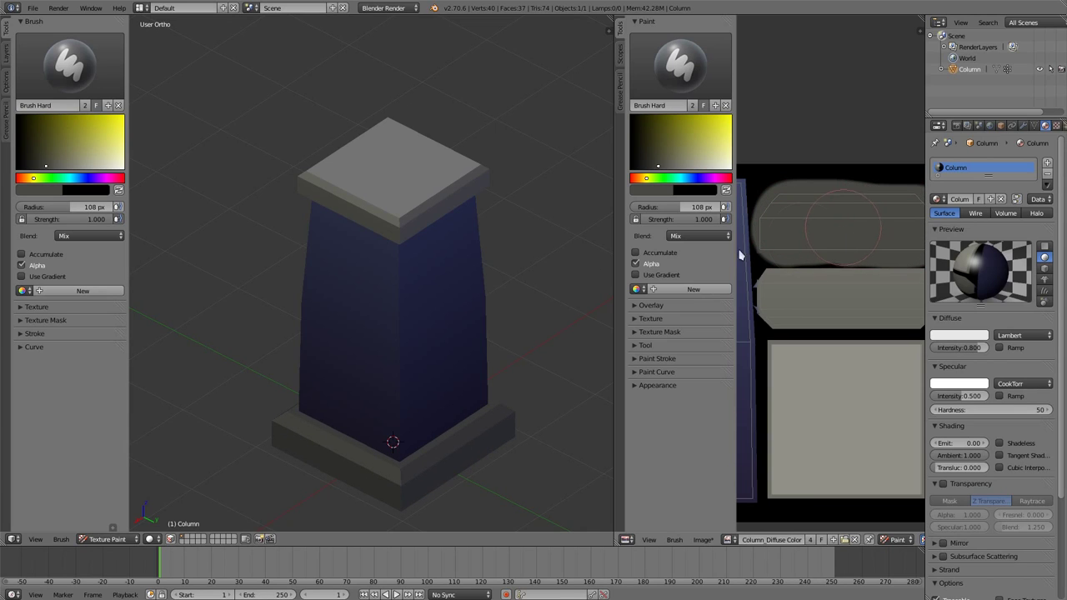
mouse_move(826, 350)
middle_mouse_down()
mouse_move(783, 359)
mouse_move(831, 358)
middle_mouse_up()
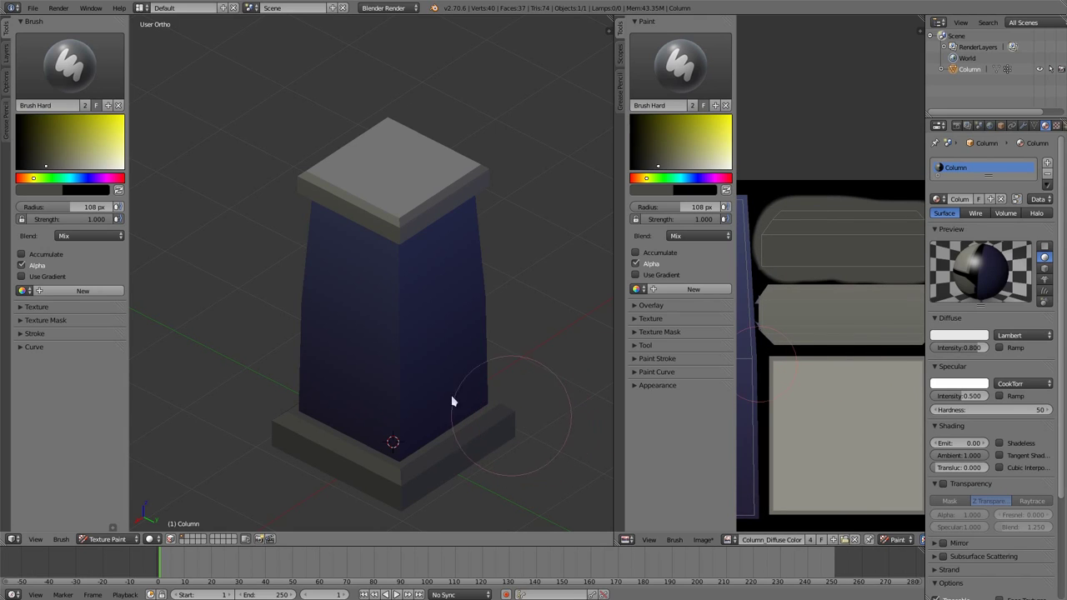
middle_click_drag(431, 297, 400, 322)
middle_click_drag(414, 169, 431, 305)
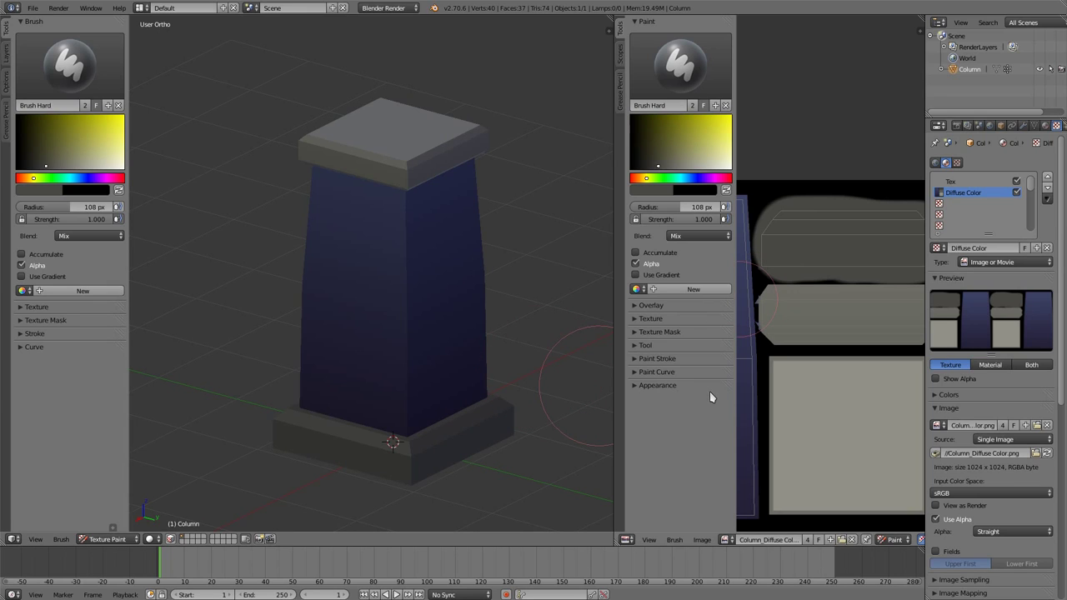
key("t")
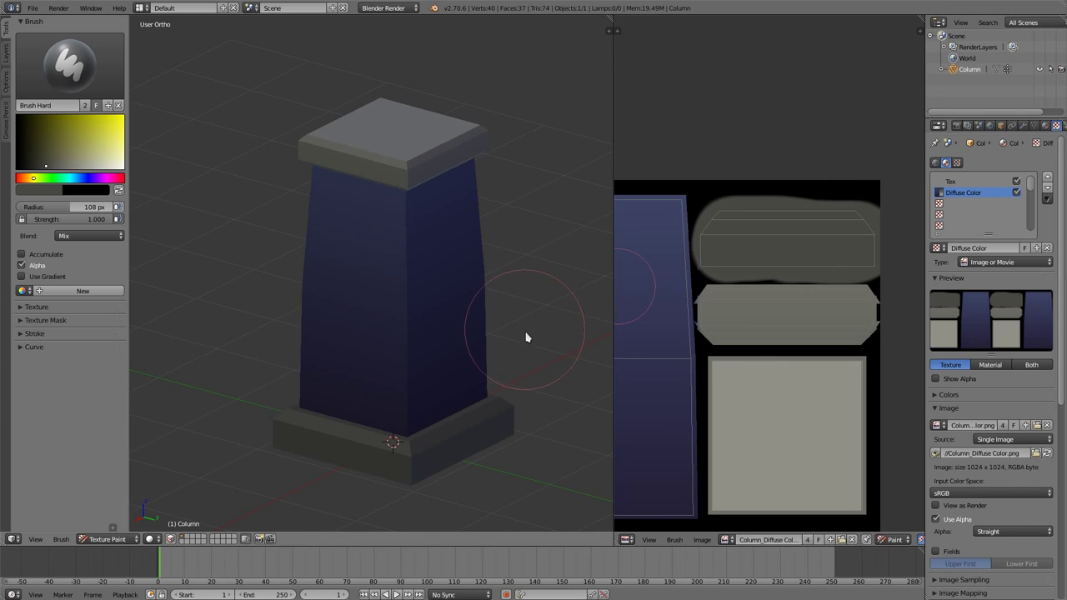
mouse_move(438, 350)
middle_mouse_down()
mouse_move(414, 352)
mouse_move(417, 378)
mouse_move(428, 376)
mouse_move(261, 231)
middle_mouse_up()
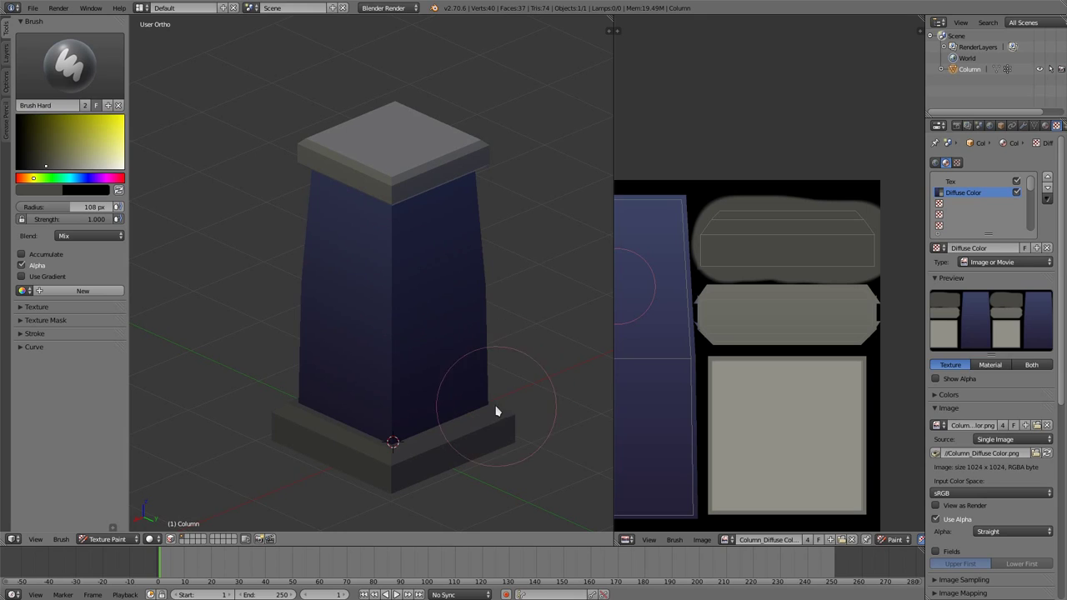
middle_click_drag(312, 397, 300, 422)
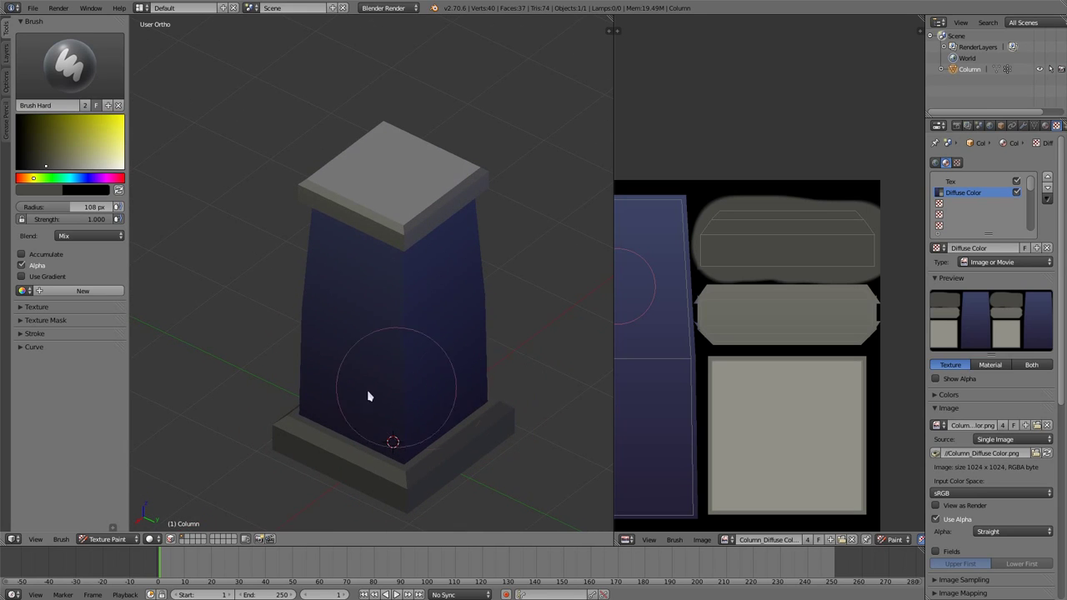
middle_click_drag(328, 424, 326, 432)
- Switch viewport shading to Texture and zoom in on the column
left_click(151, 539)
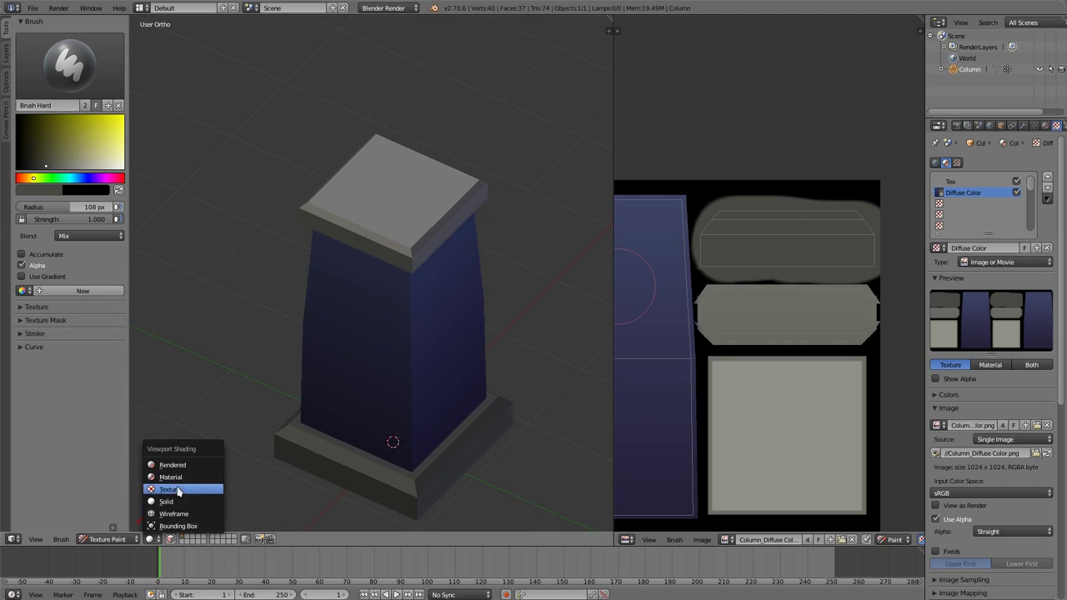
left_click(178, 490)
scroll(360, 389, "up", 1)
scroll(355, 405, "up", 2)
scroll(364, 329, "up", 2)
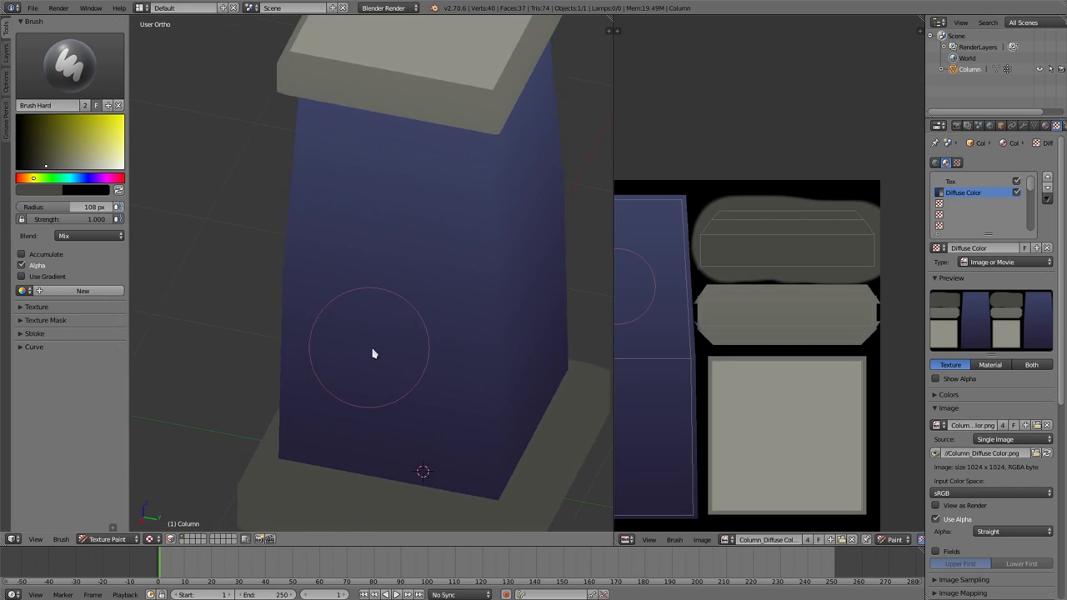
- Orbit around the textured column to inspect it, then pick a light grey paint colour
mouse_move(373, 353)
middle_mouse_down()
mouse_move(381, 364)
mouse_move(347, 369)
mouse_move(329, 316)
mouse_move(296, 327)
middle_mouse_up()
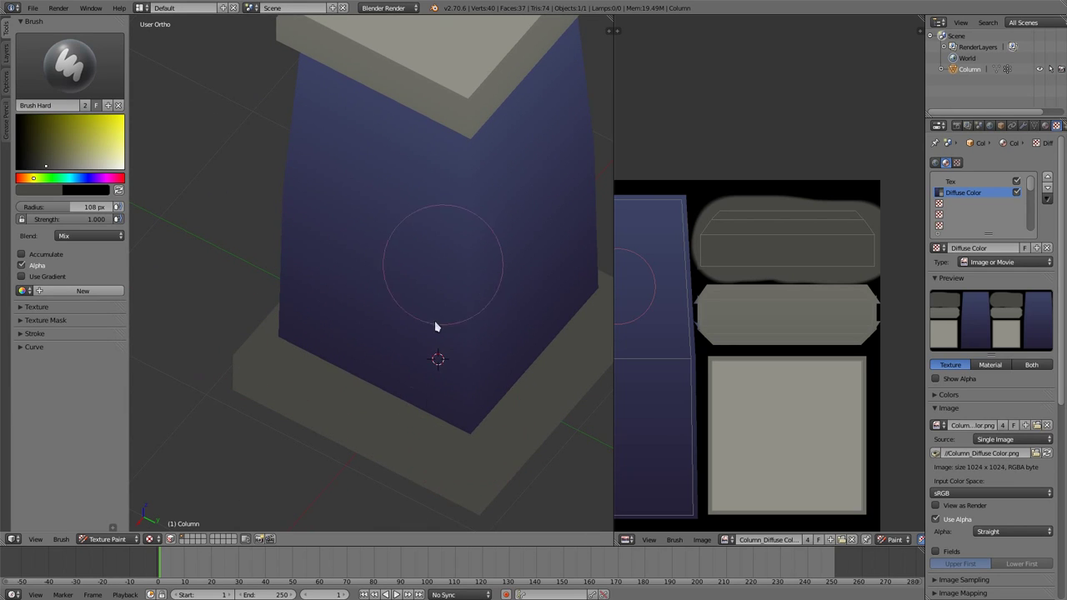
mouse_move(393, 409)
middle_mouse_down()
mouse_move(386, 338)
mouse_move(331, 309)
mouse_move(305, 352)
middle_mouse_up()
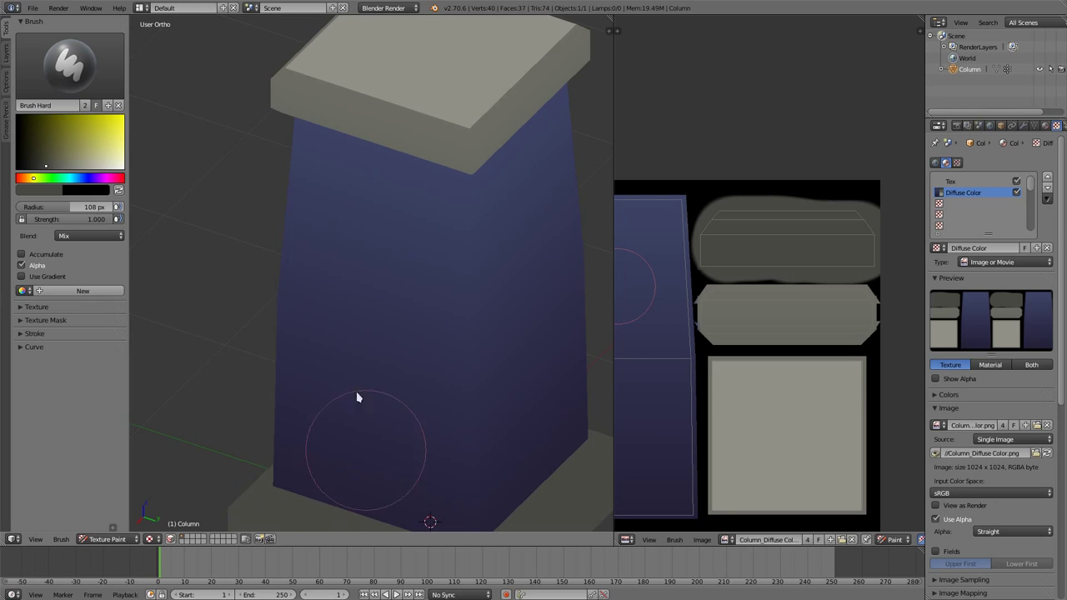
mouse_move(358, 397)
middle_mouse_down()
mouse_move(379, 305)
mouse_move(367, 389)
middle_mouse_up()
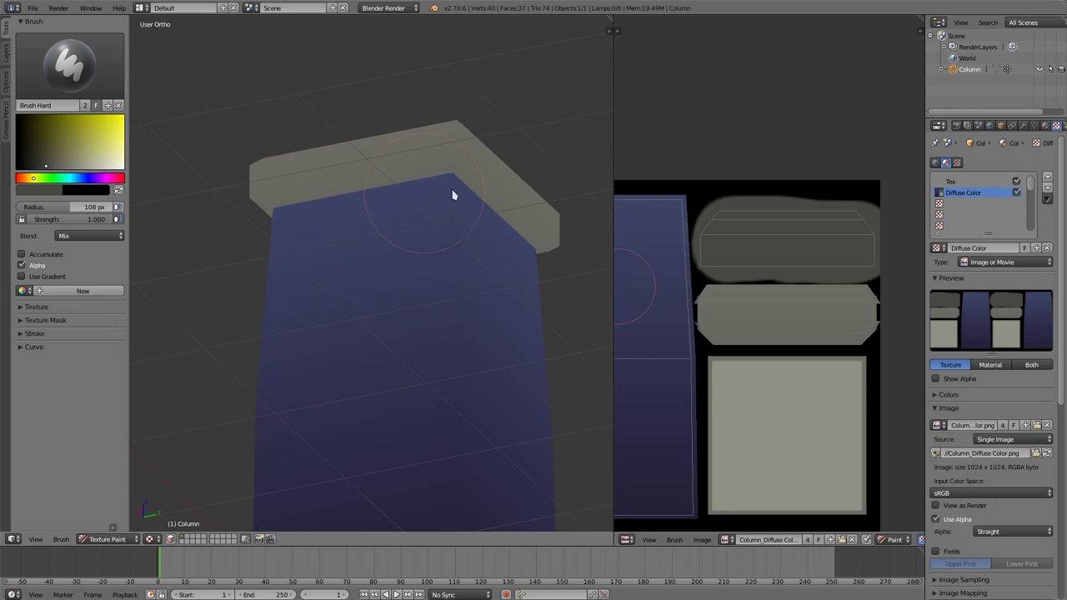
mouse_move(541, 261)
middle_mouse_down()
mouse_move(436, 362)
mouse_move(481, 324)
middle_mouse_up()
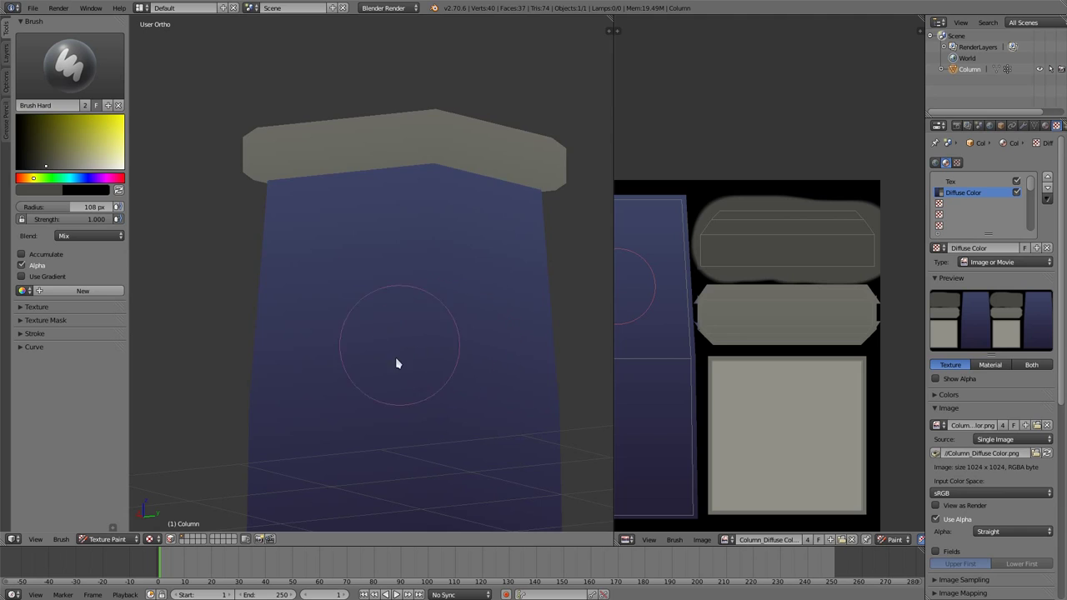
middle_click_drag(395, 357, 397, 464)
mouse_move(374, 352)
middle_mouse_down()
mouse_move(381, 283)
mouse_move(383, 316)
mouse_move(367, 308)
middle_mouse_up()
left_click_drag(59, 170, 67, 165)
- Zoom into the texture, test a grey dab, and shrink the brush to a 10 px radius
scroll(778, 166, "up", 1)
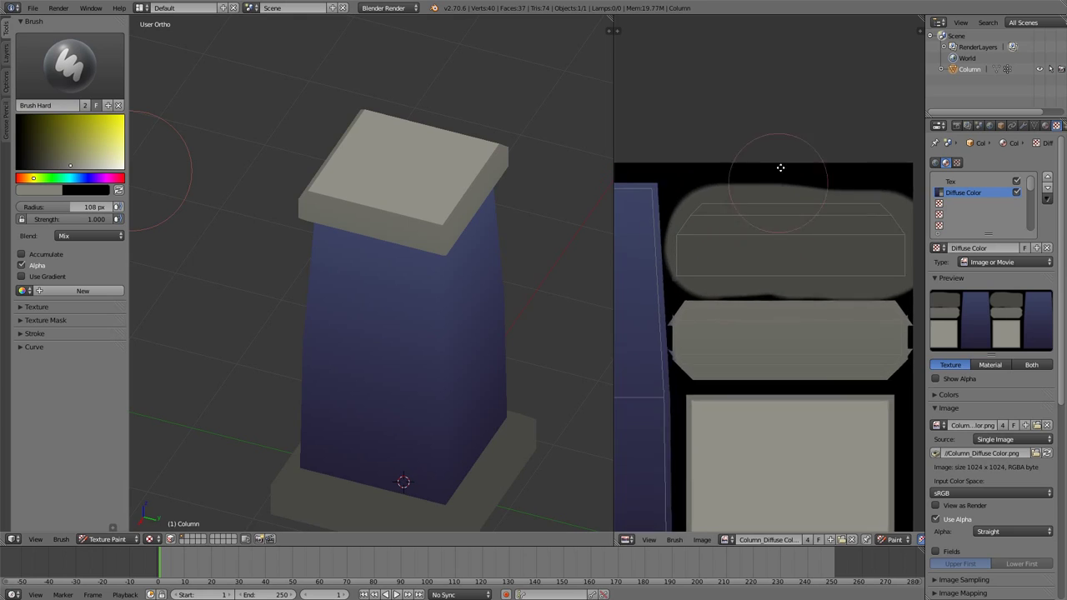
scroll(752, 197, "up", 1)
scroll(762, 208, "up", 1)
scroll(767, 286, "up", 1)
left_click(716, 310)
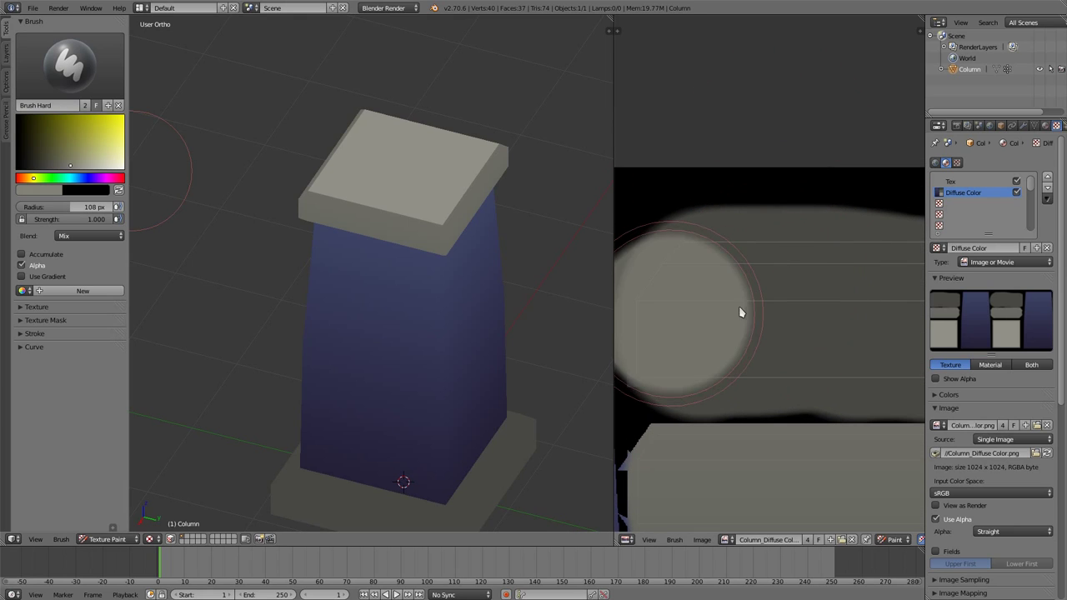
type("f10")
key("Return")
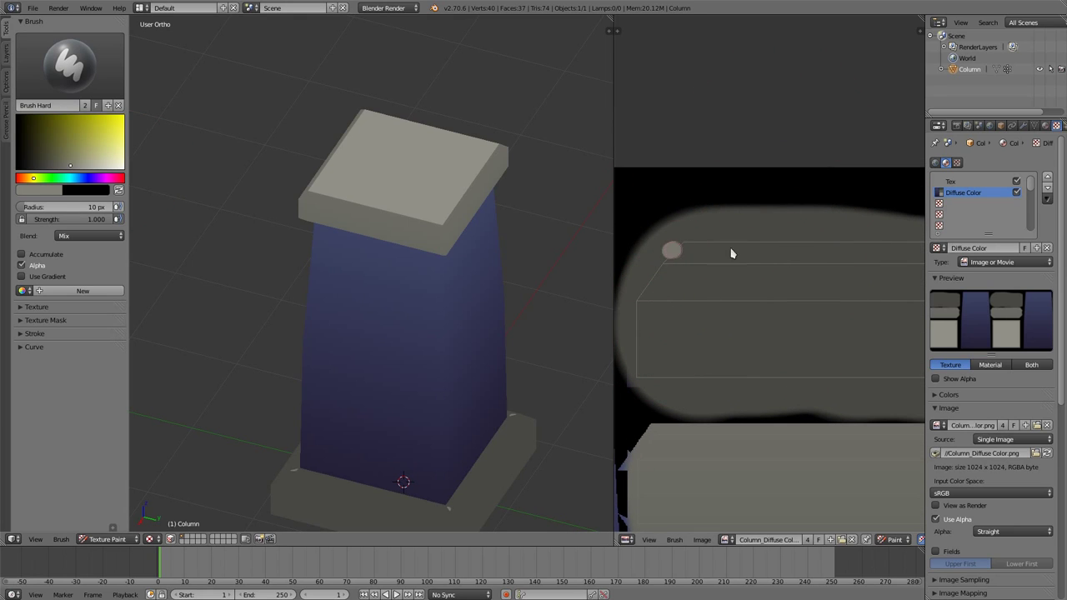
- Paint light strokes along the base edge, then undo the last one
left_click_drag(731, 254, 881, 247)
middle_click_drag(881, 247, 718, 250)
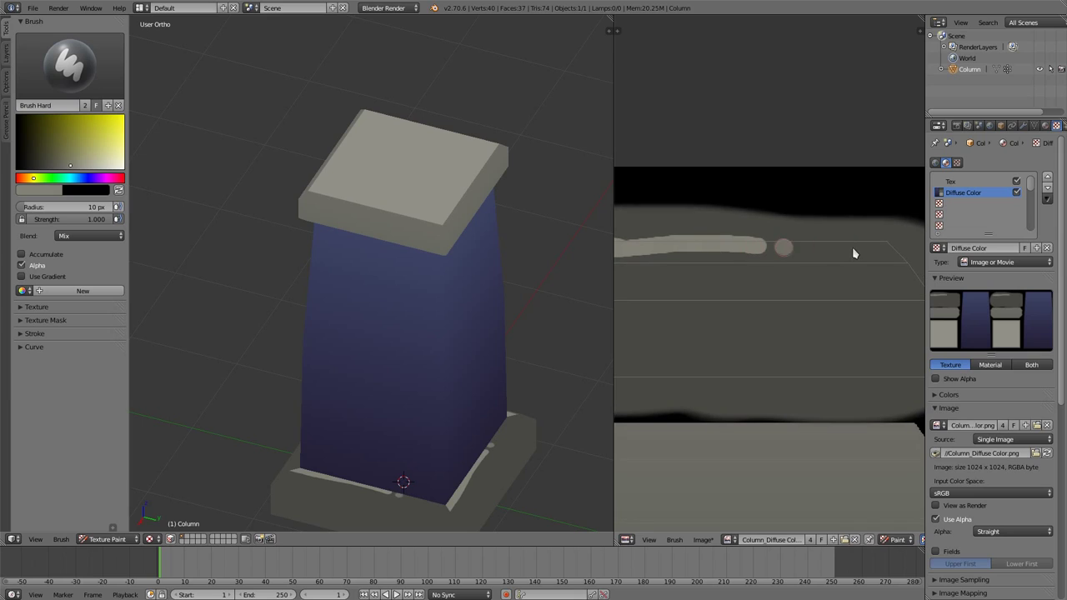
left_click_drag(783, 247, 892, 251)
left_click_drag(698, 254, 825, 255)
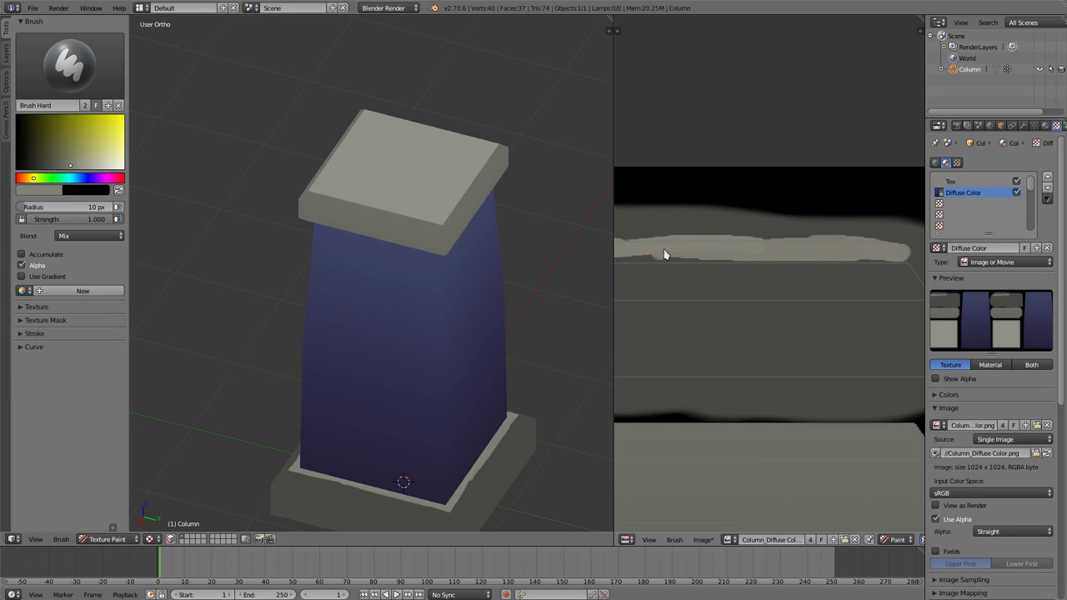
middle_click_drag(791, 253, 807, 260)
left_click_drag(700, 258, 761, 261)
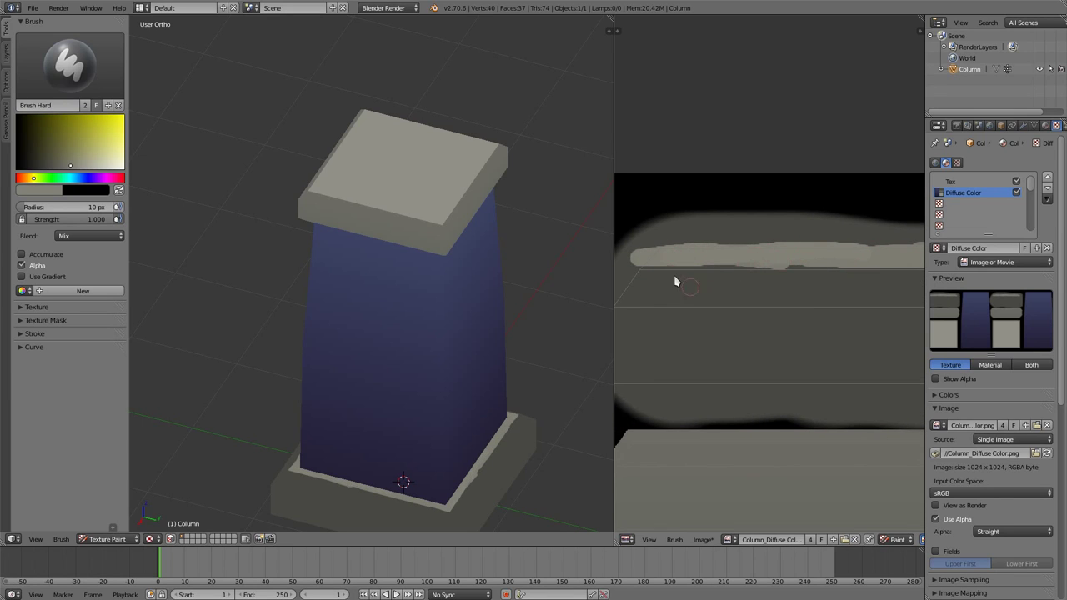
key("ctrl+z")
key("ctrl+z")
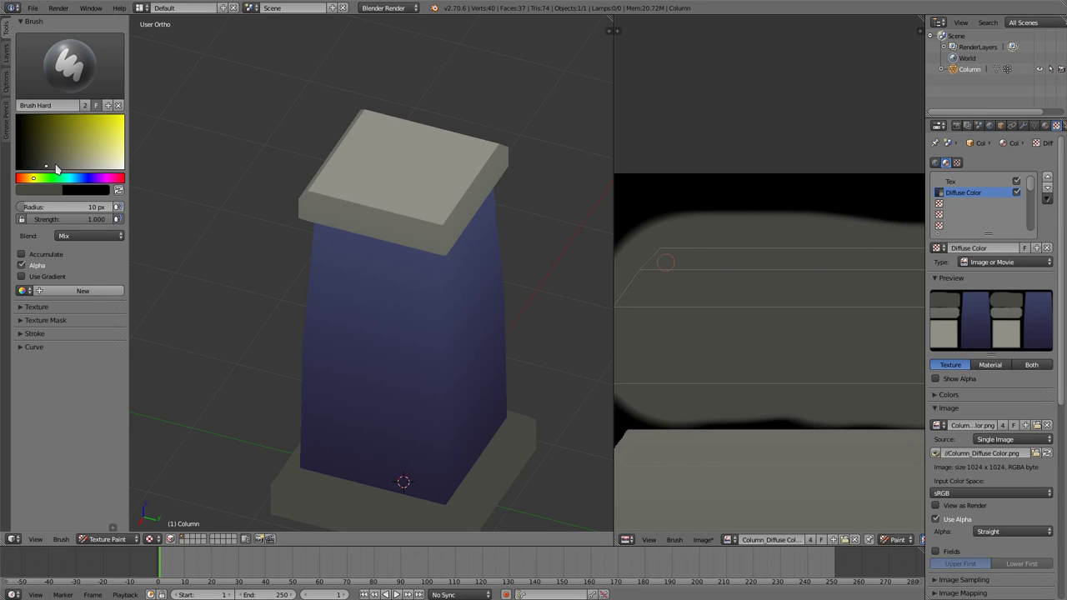
- Choose a pale grey and paint pale strokes along the base edge
left_click_drag(56, 169, 37, 182)
mouse_move(646, 256)
left_mouse_down()
mouse_move(864, 262)
mouse_move(703, 248)
mouse_move(793, 257)
left_mouse_up()
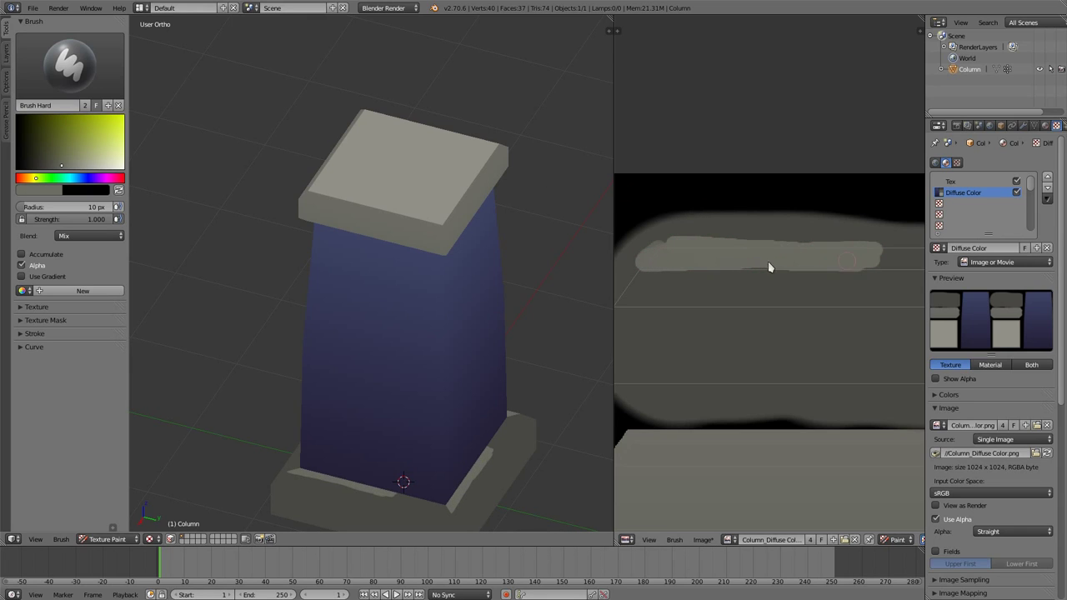
middle_click_drag(861, 241, 819, 278)
mouse_move(819, 278)
left_mouse_down()
mouse_move(784, 272)
mouse_move(831, 281)
mouse_move(738, 283)
left_mouse_up()
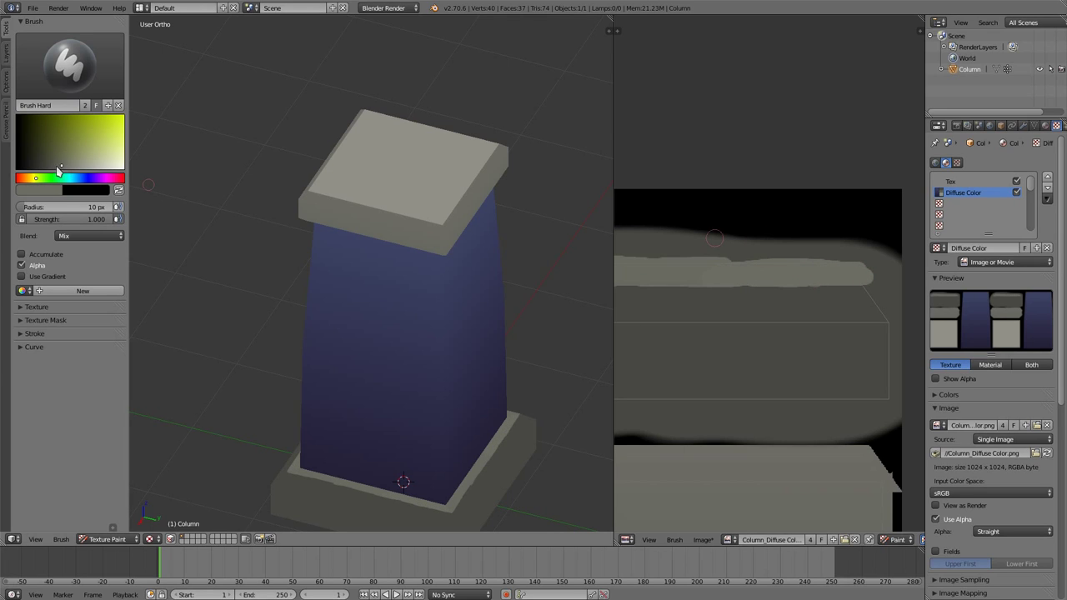
- Darken the pale grey slightly and add pale highlights along the remaining edges, filling the dark band
left_click_drag(59, 170, 55, 169)
mouse_move(869, 297)
left_mouse_down()
mouse_move(888, 319)
mouse_move(783, 310)
mouse_move(852, 305)
mouse_move(714, 298)
left_mouse_up()
left_click_drag(630, 315, 655, 317)
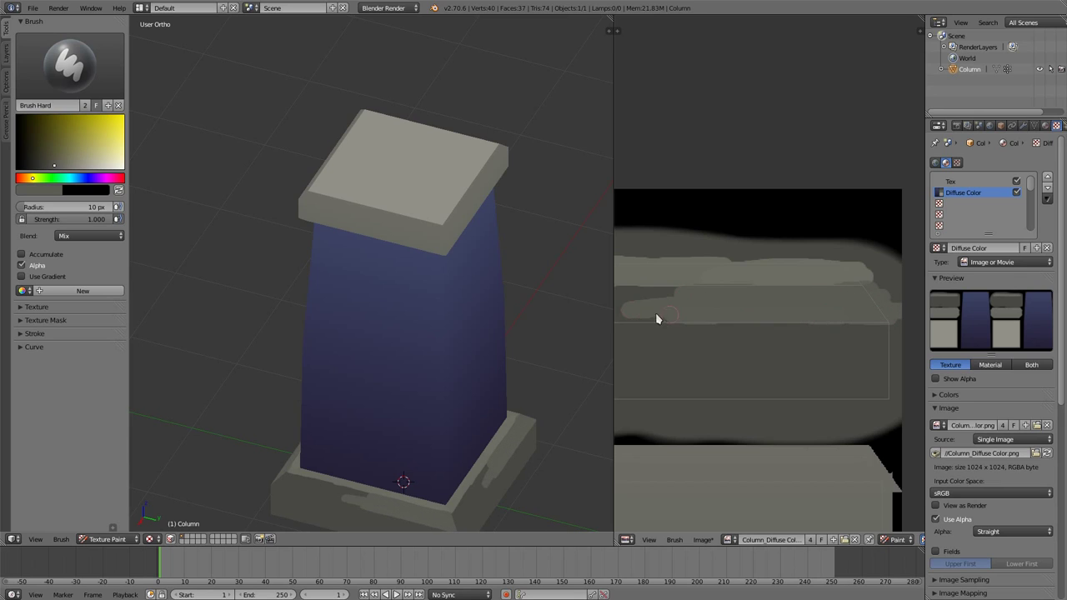
middle_click_drag(655, 316, 700, 333)
mouse_move(810, 329)
left_mouse_down()
mouse_move(671, 325)
mouse_move(813, 341)
left_mouse_up()
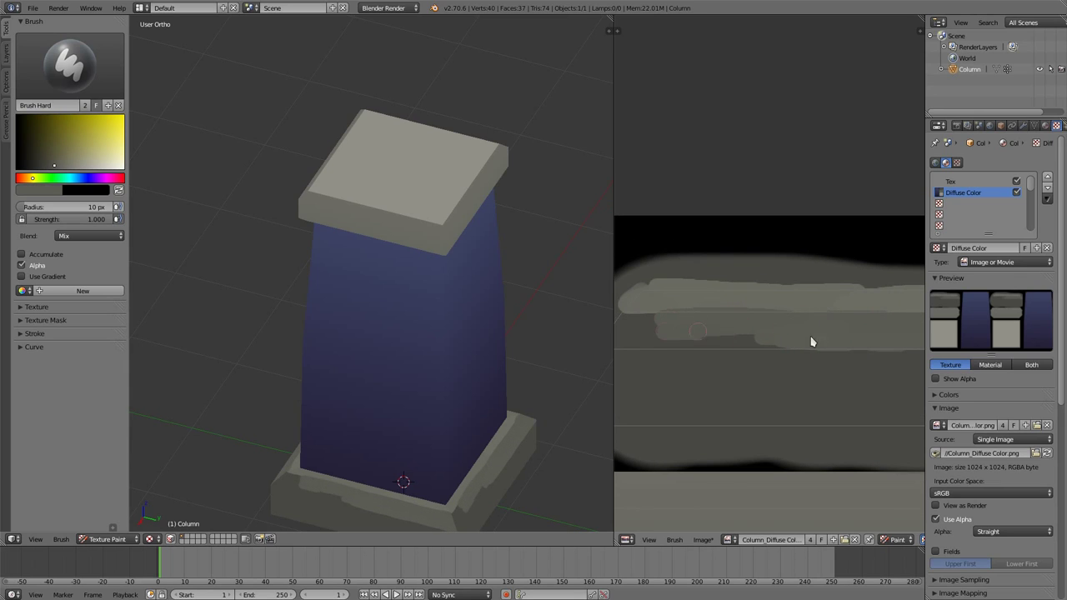
middle_click_drag(691, 346, 701, 333)
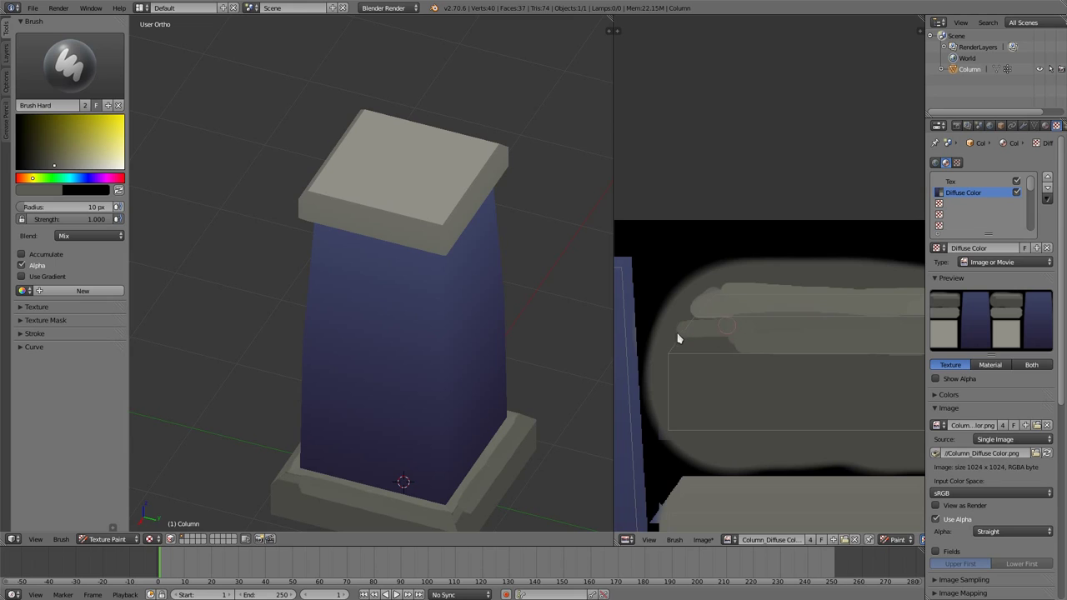
left_click_drag(671, 345, 745, 340)
scroll(783, 300, "down", 2)
scroll(662, 434, "down", 1)
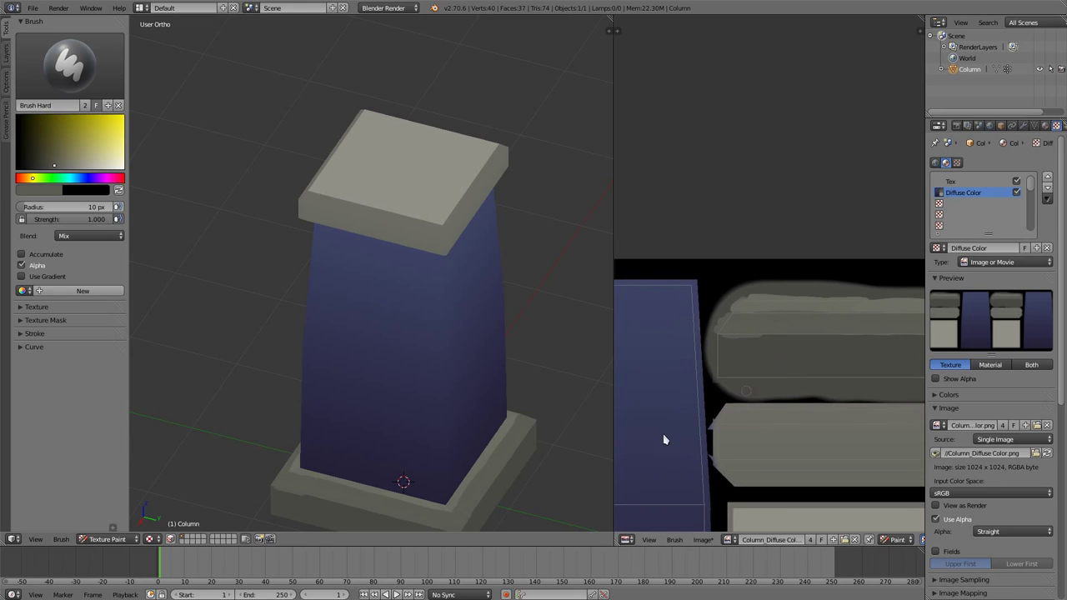
mouse_move(575, 429)
middle_mouse_down()
mouse_move(519, 427)
mouse_move(477, 349)
mouse_move(460, 358)
middle_mouse_up()
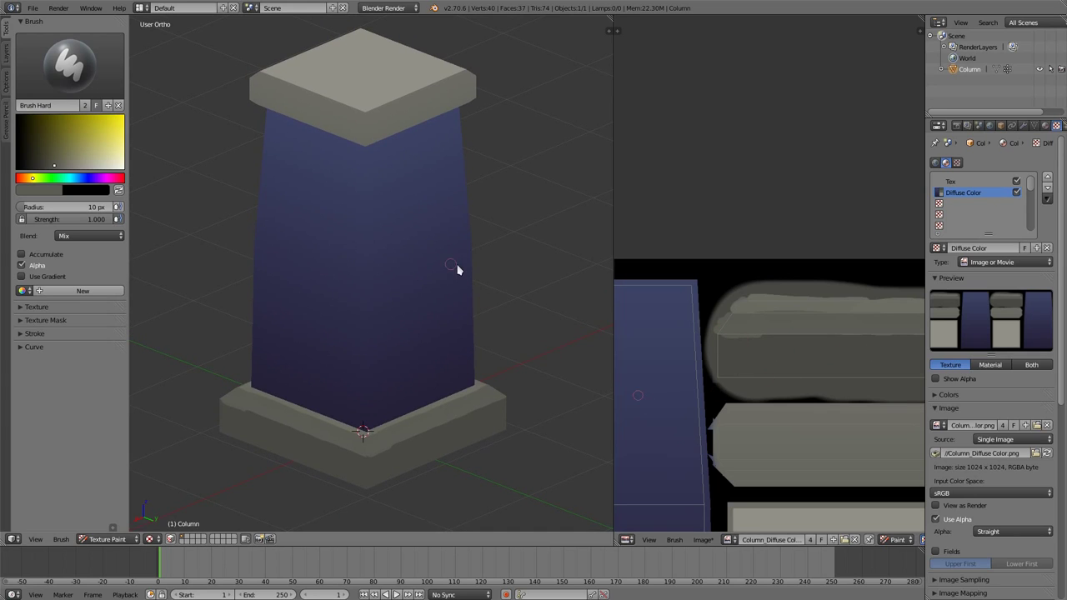
- Pick a blue paint colour and paint a dark blue stroke across the texture
middle_click_drag(460, 269, 500, 275)
middle_click_drag(850, 416, 828, 366)
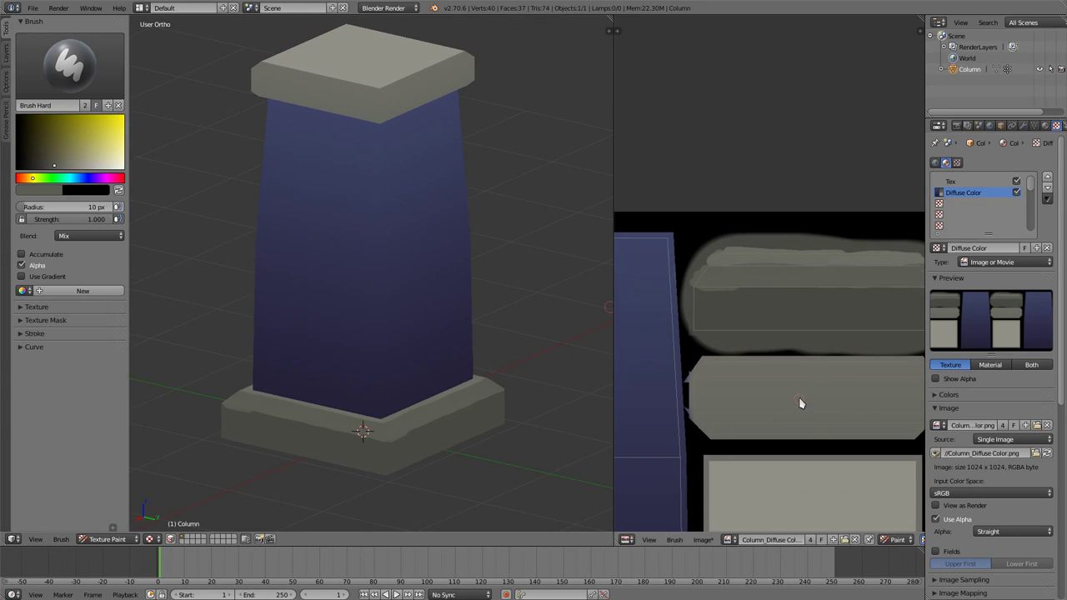
left_click_drag(86, 179, 81, 185)
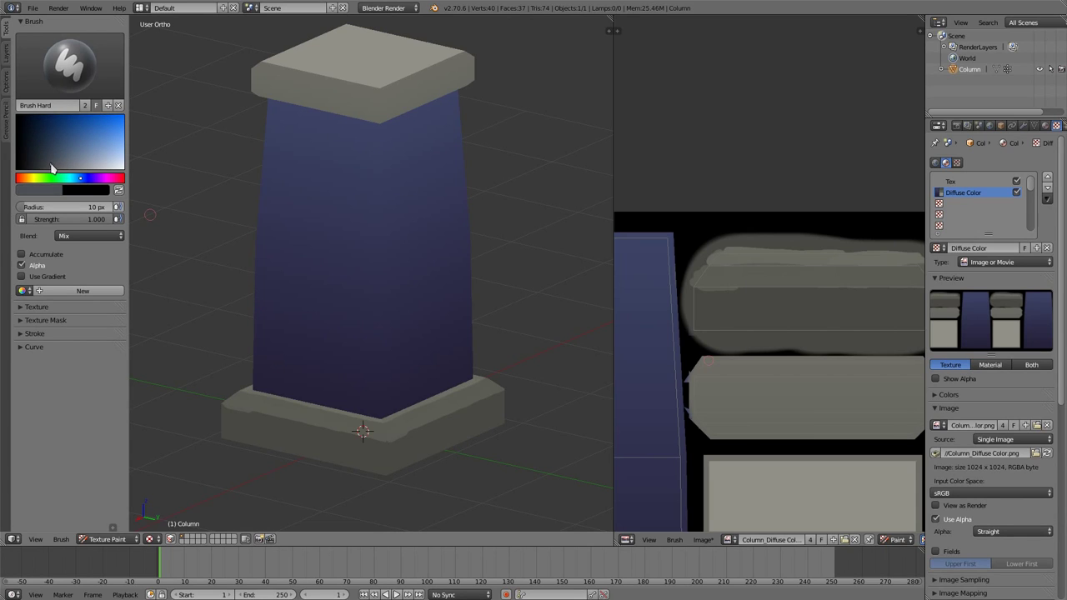
left_click_drag(704, 429, 898, 432)
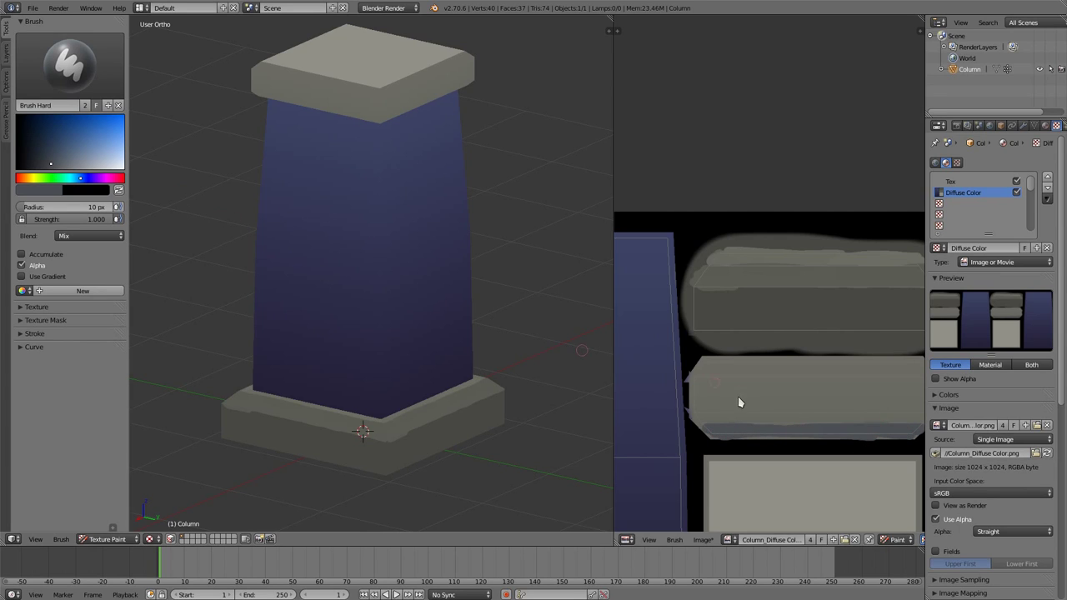
- Sample the dark olive colour, darken it, and paint a dark line along the strip's lower edge
key("s")
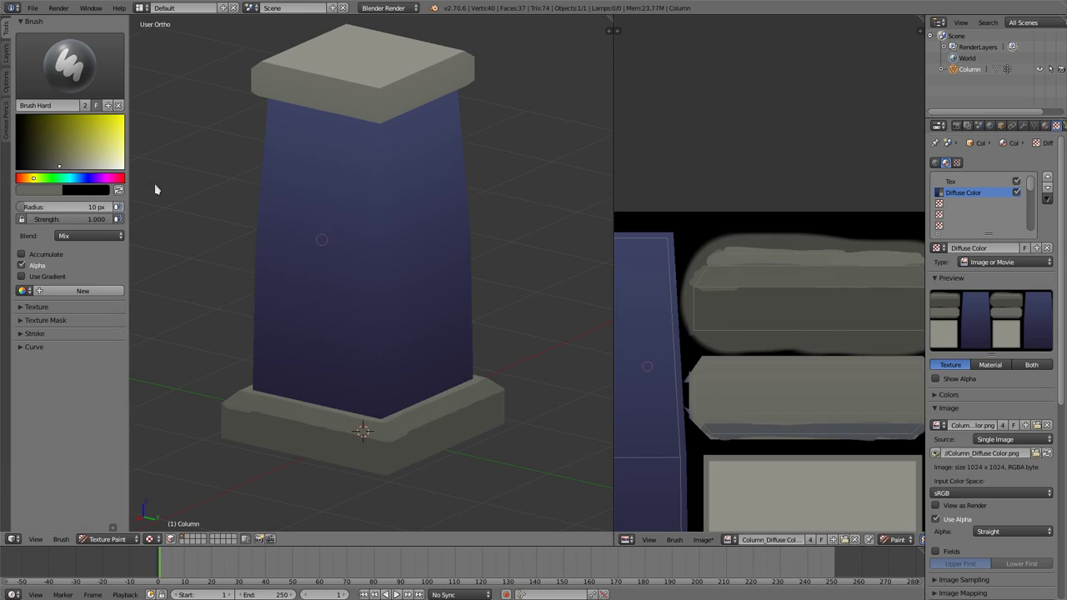
left_click_drag(56, 173, 47, 164)
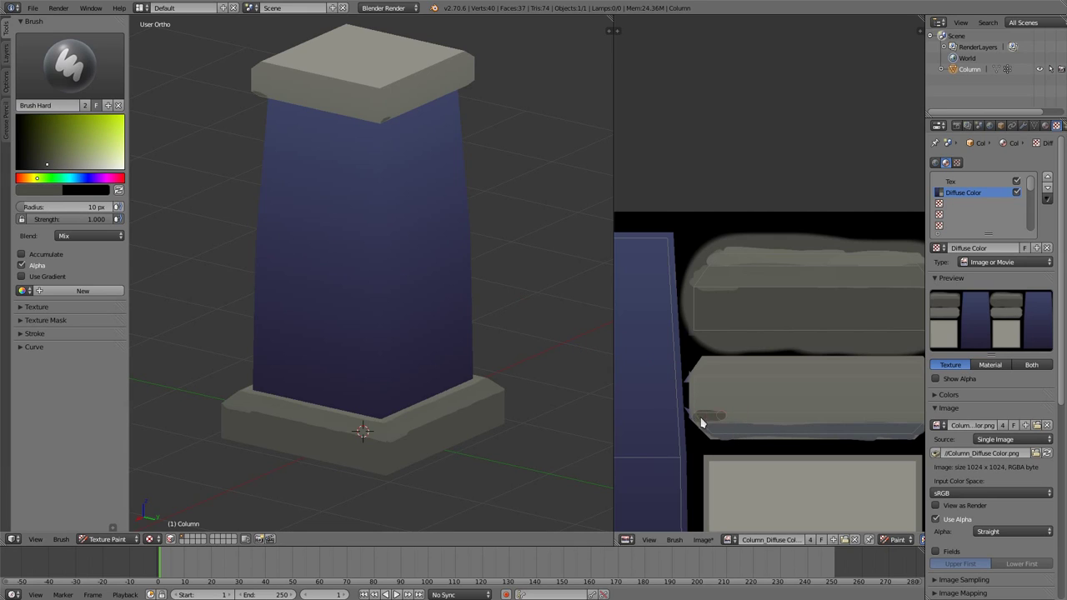
left_click_drag(736, 422, 757, 425)
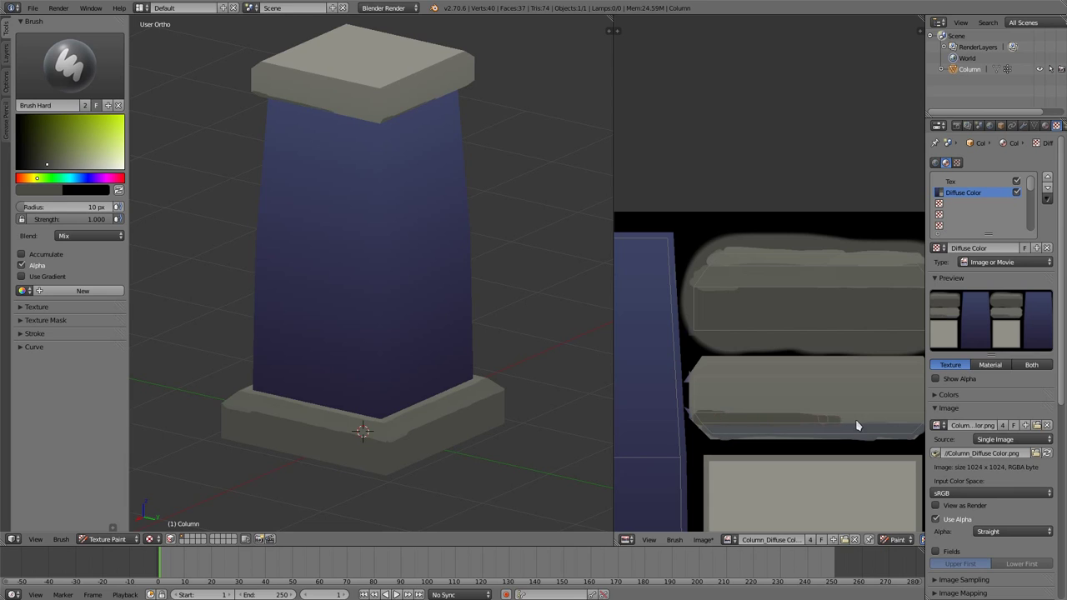
middle_click_drag(898, 409, 833, 423)
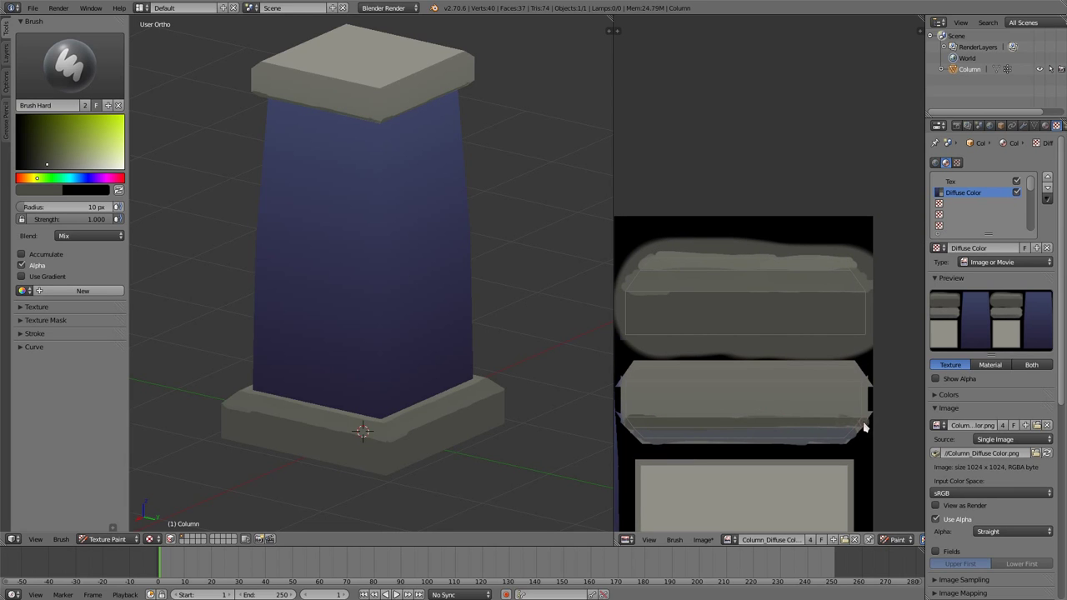
mouse_move(441, 350)
middle_mouse_down()
mouse_move(442, 255)
mouse_move(471, 225)
middle_mouse_up()
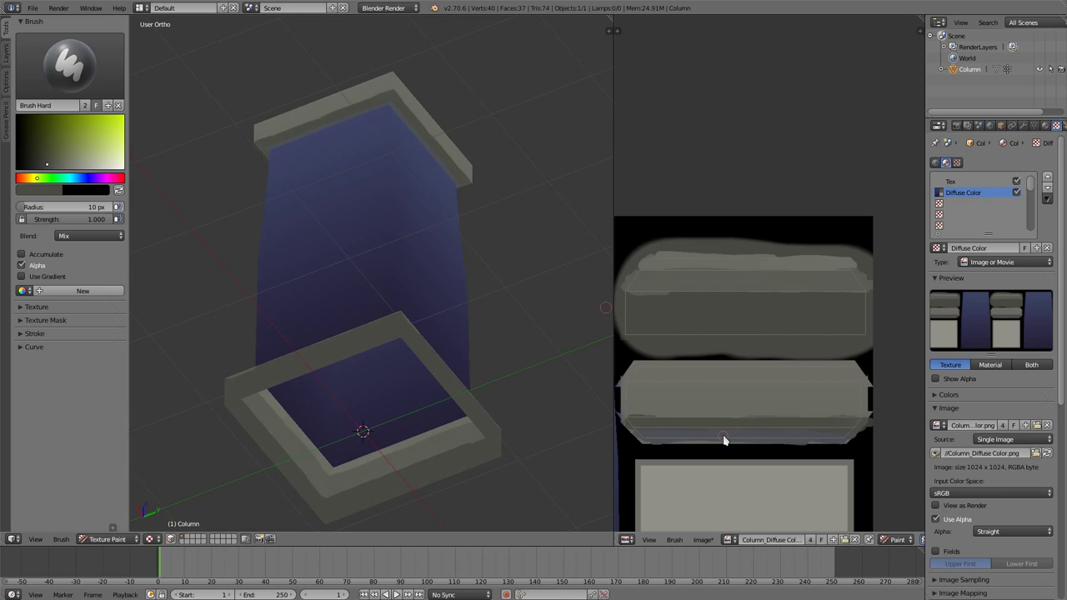
- Sample the texture's blue, darken it, and trace a dark line along the middle island's lower edge
key("s")
left_click_drag(639, 446, 777, 445)
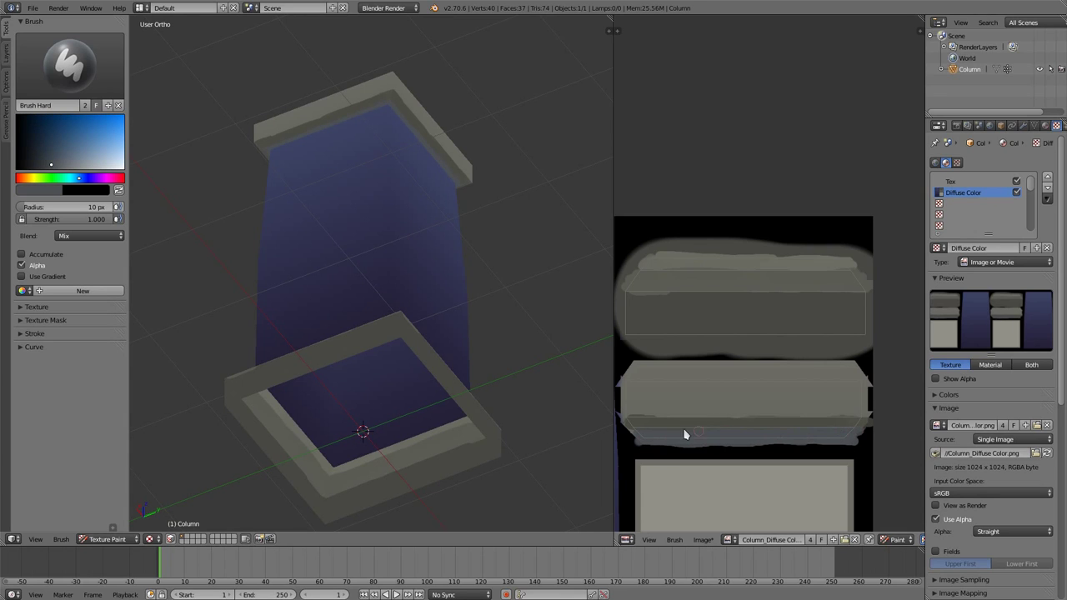
mouse_move(405, 238)
middle_mouse_down()
mouse_move(393, 270)
mouse_move(396, 258)
middle_mouse_up()
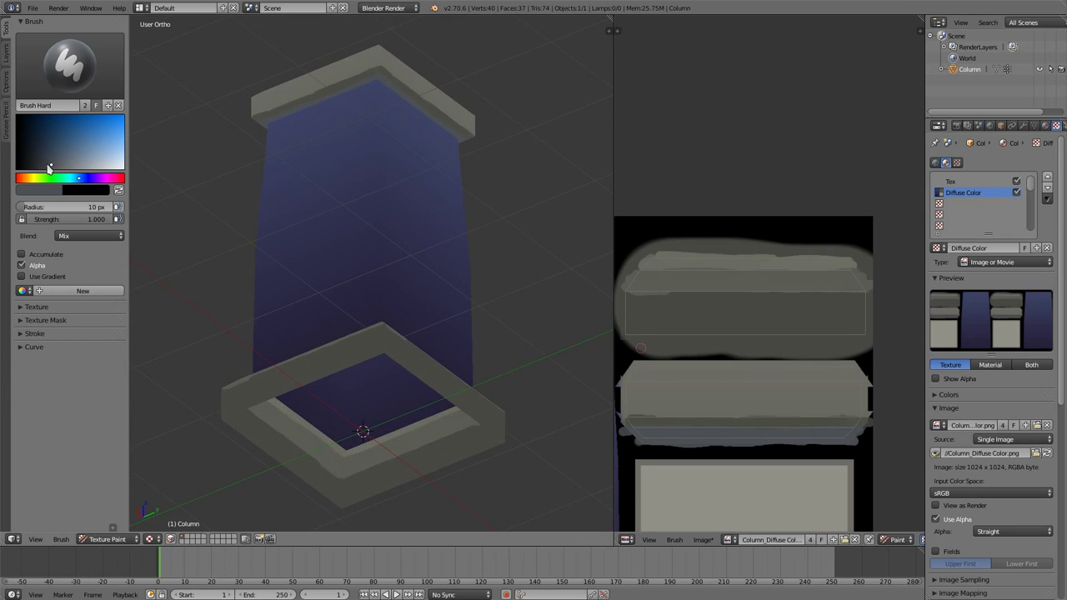
left_click_drag(50, 167, 45, 169)
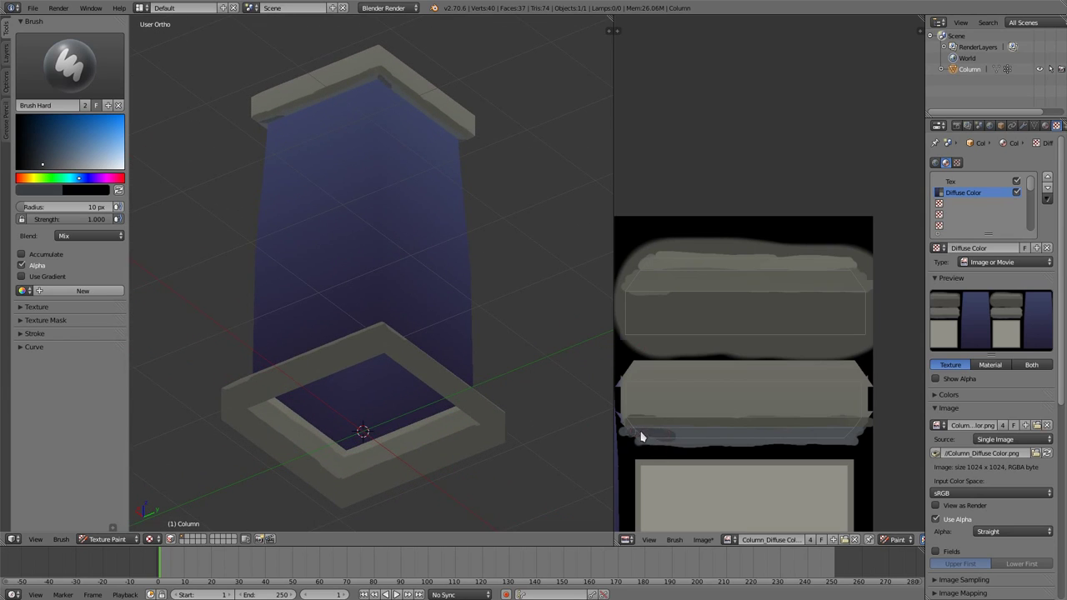
left_click_drag(642, 437, 846, 437)
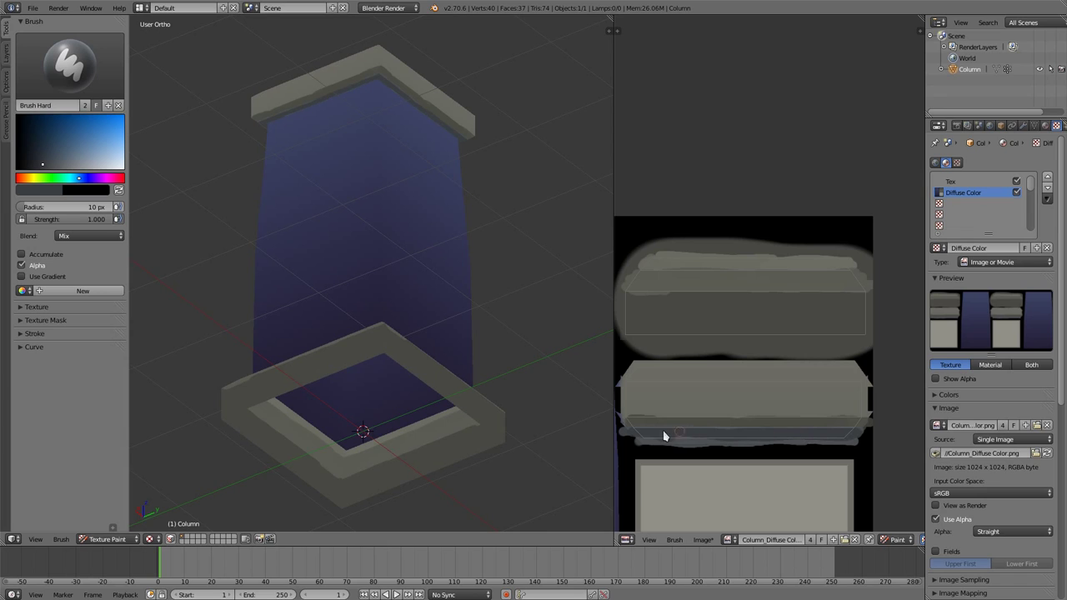
mouse_move(469, 254)
middle_mouse_down()
mouse_move(405, 309)
mouse_move(414, 303)
mouse_move(412, 409)
mouse_move(435, 348)
middle_mouse_up()
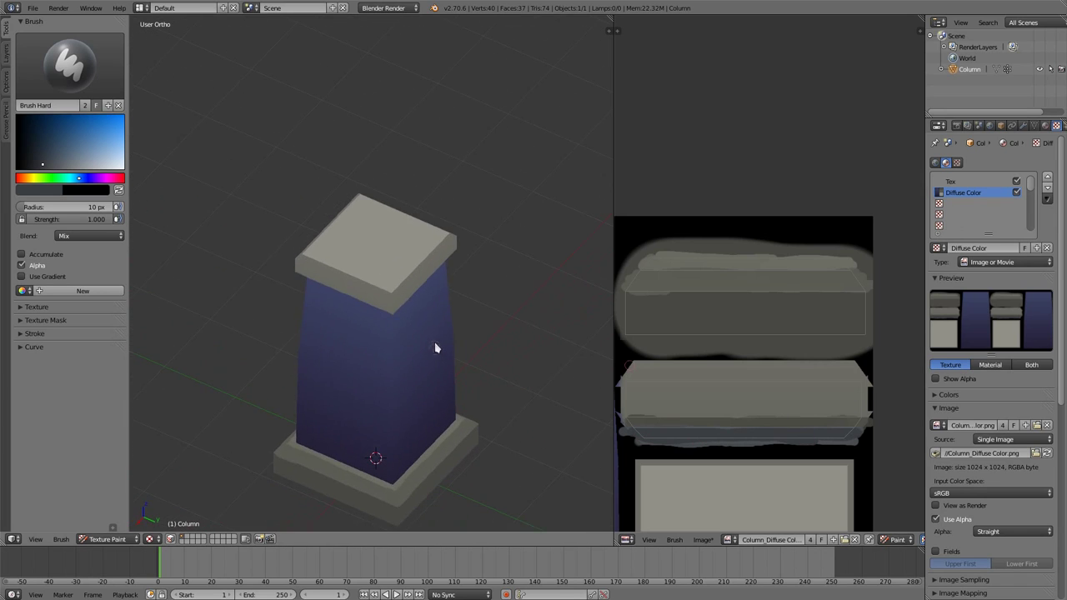
middle_click_drag(751, 475, 750, 361)
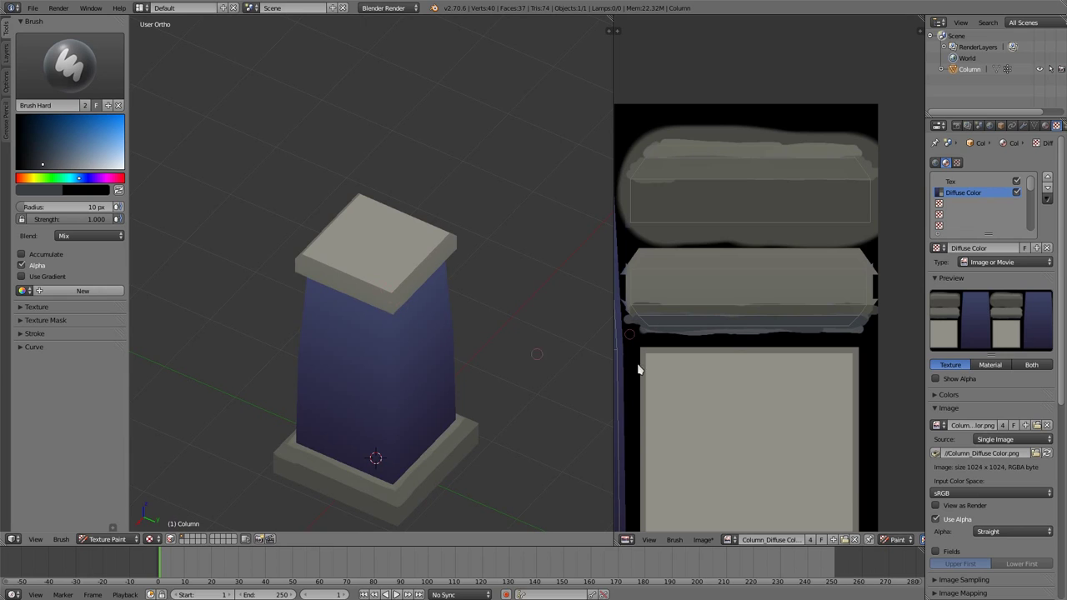
- Sample the pale cream, darken it slightly, and paint it along the lower strip's top edge to its right end
scroll(642, 367, "up", 1)
scroll(709, 295, "up", 2)
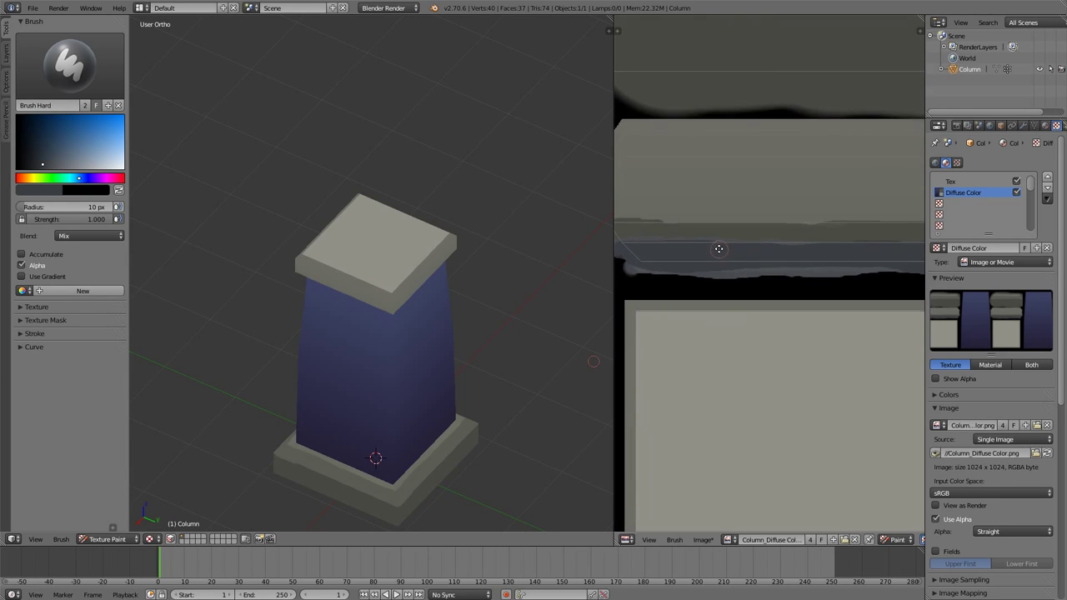
mouse_move(718, 248)
middle_mouse_down()
mouse_move(698, 472)
mouse_move(705, 338)
middle_mouse_up()
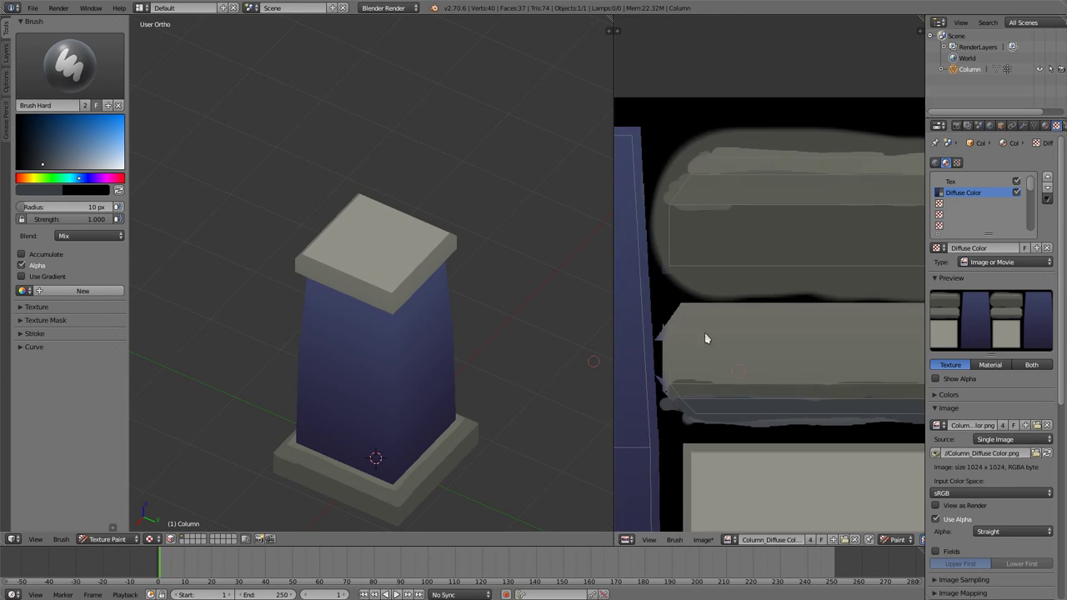
scroll(687, 332, "up", 1)
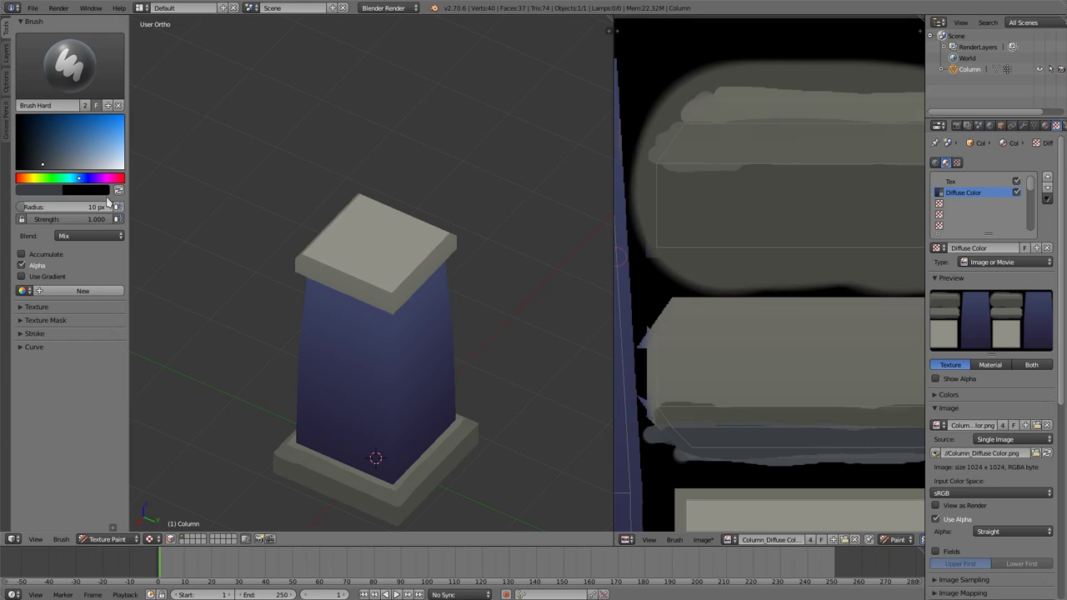
key("s")
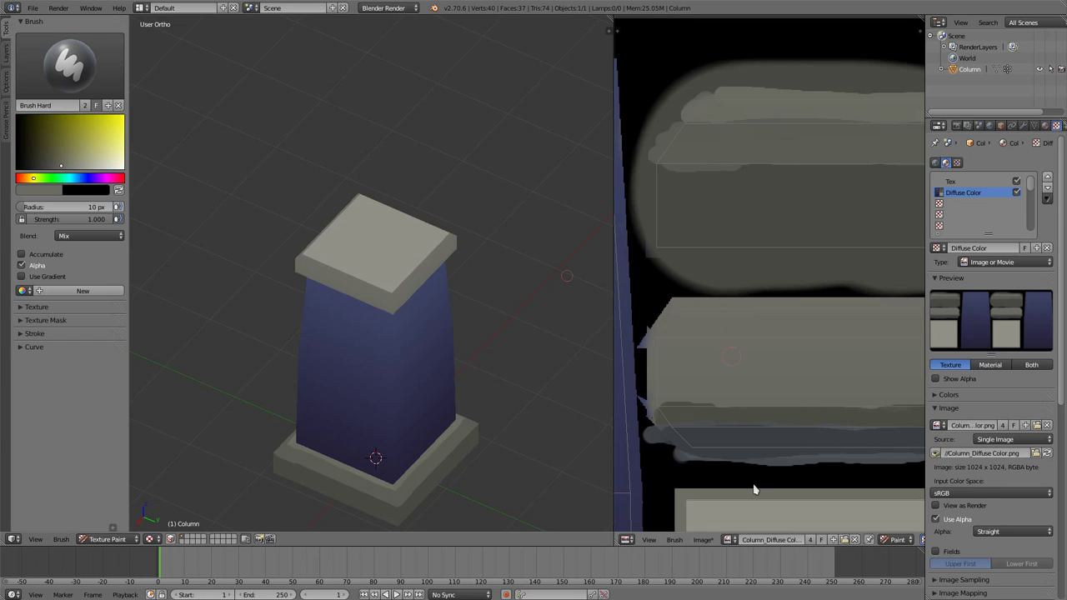
left_click(69, 165)
mouse_move(676, 326)
left_mouse_down()
mouse_move(753, 326)
mouse_move(738, 326)
left_mouse_up()
mouse_move(682, 333)
left_mouse_down()
mouse_move(736, 317)
mouse_move(921, 317)
mouse_move(821, 332)
left_mouse_up()
middle_click_drag(633, 307, 730, 355)
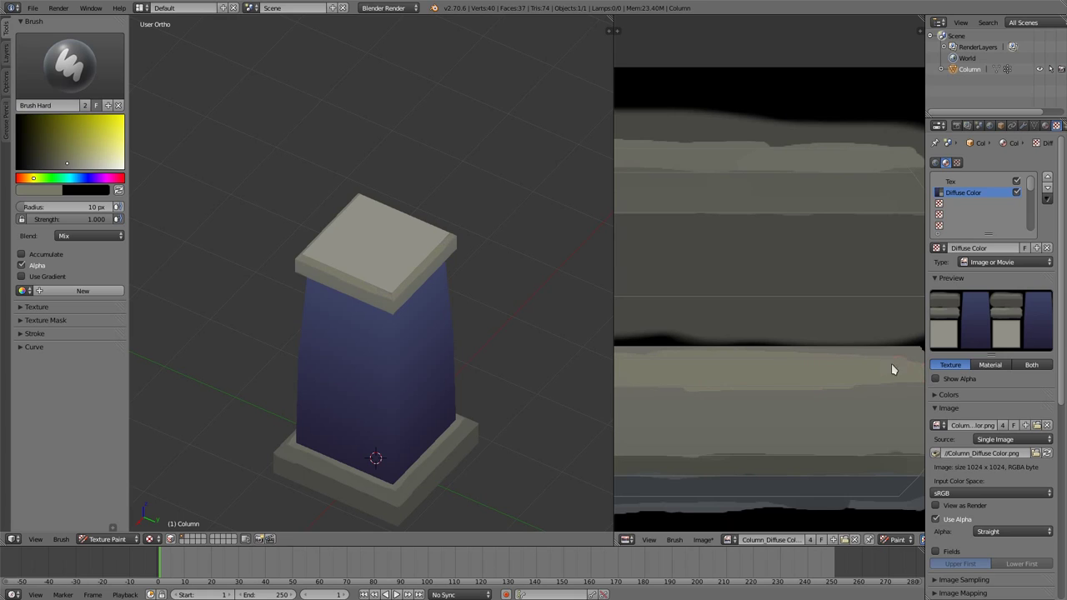
scroll(809, 392, "down", 2)
left_click_drag(808, 399, 781, 392)
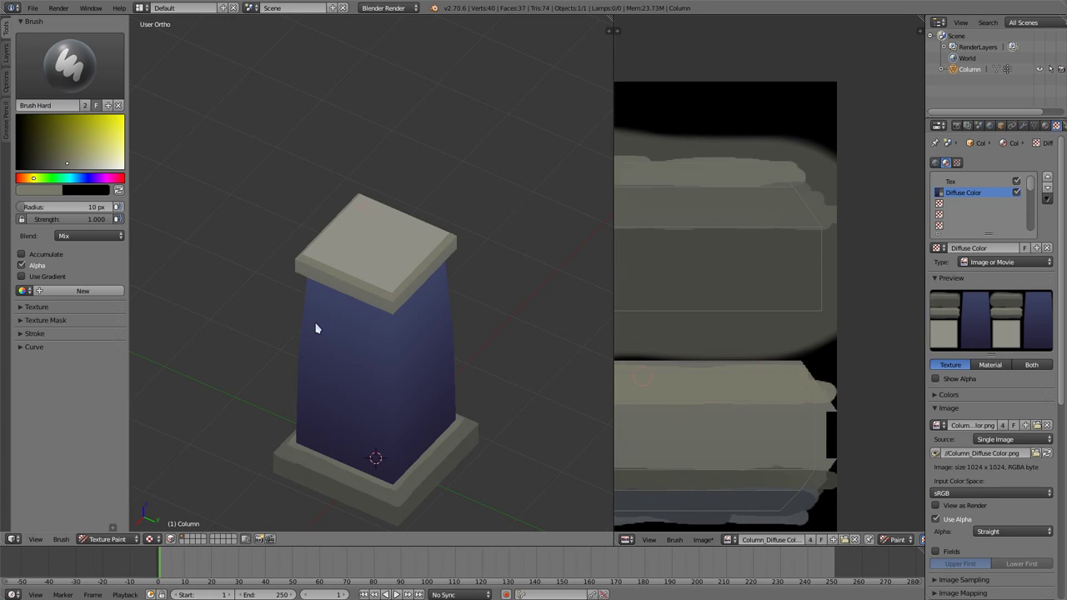
middle_click_drag(314, 326, 364, 370)
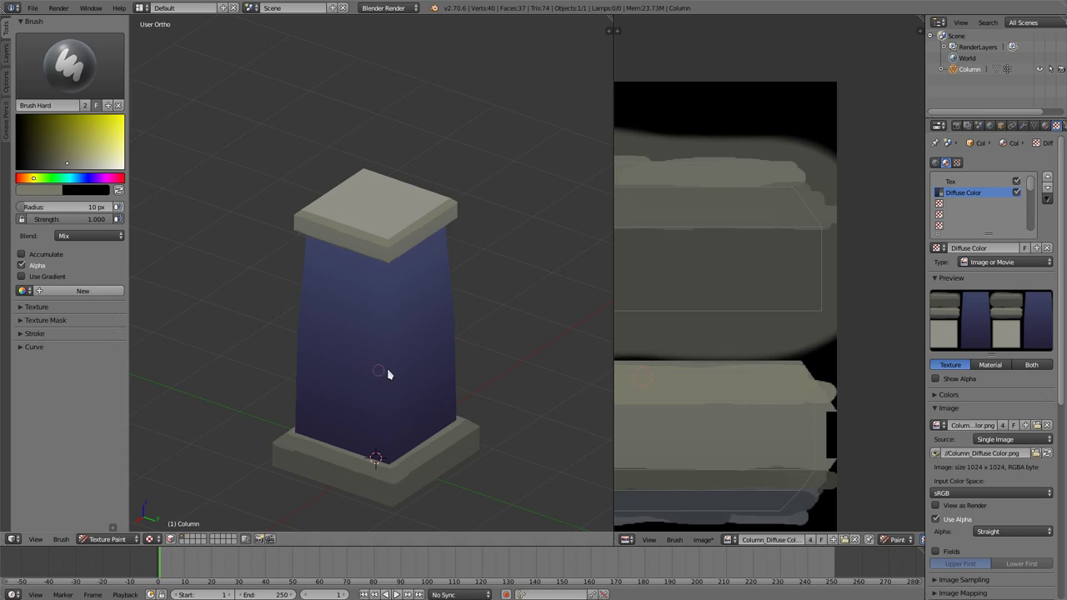
- Sample the shaft's blue, lighten it, enlarge the brush to 16 px, and switch to Brush Soft
key("s")
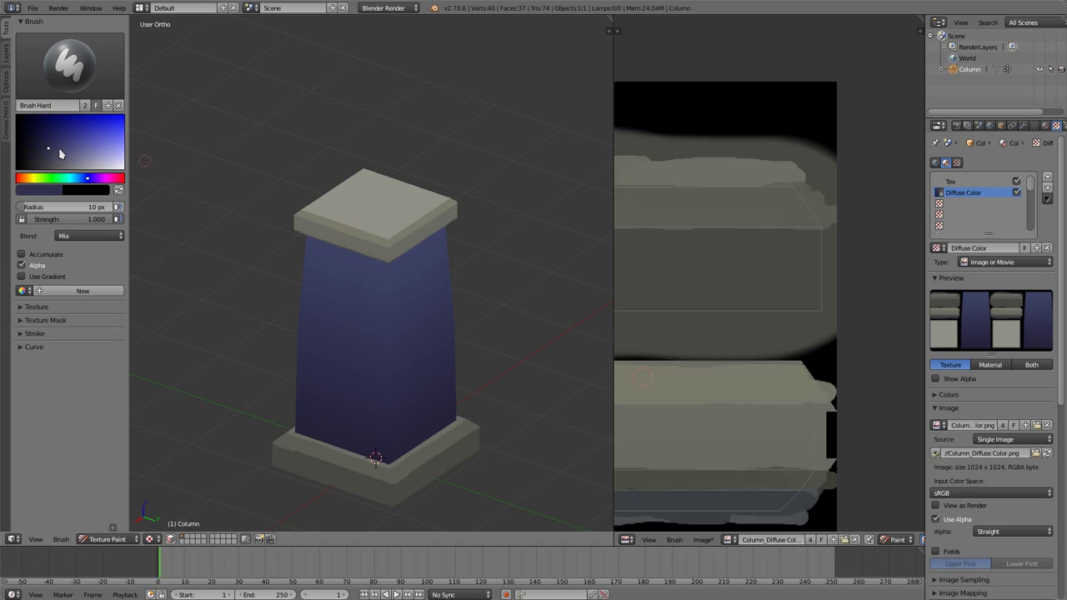
left_click(62, 152)
mouse_move(327, 260)
middle_mouse_down()
mouse_move(388, 297)
mouse_move(373, 238)
mouse_move(380, 438)
middle_mouse_up()
scroll(374, 237, "up", 2)
scroll(370, 457, "up", 1)
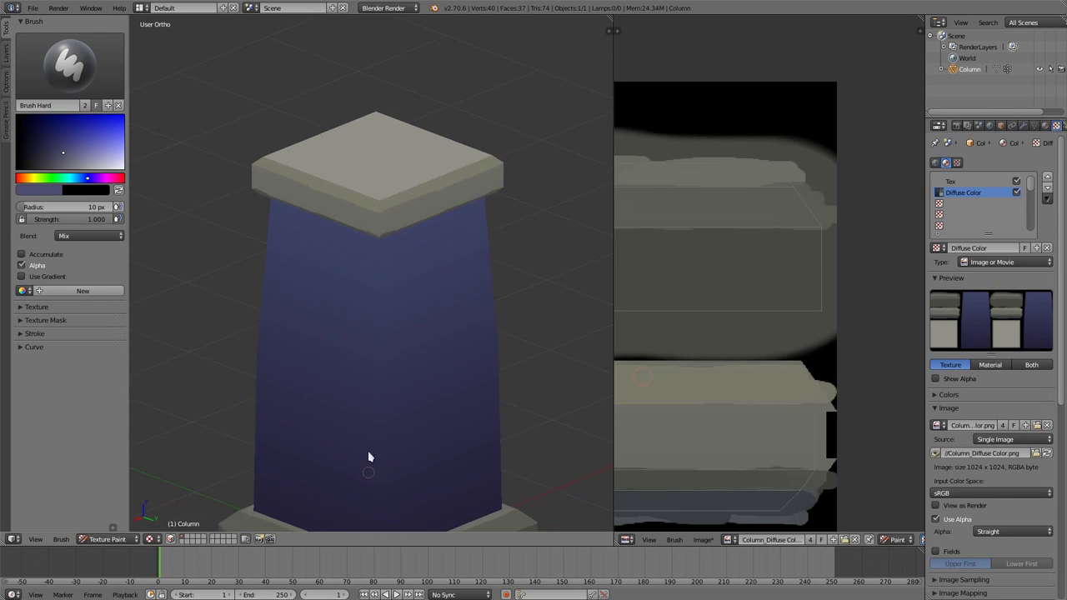
key("f")
left_click(382, 400)
left_click(69, 65)
left_click(95, 125)
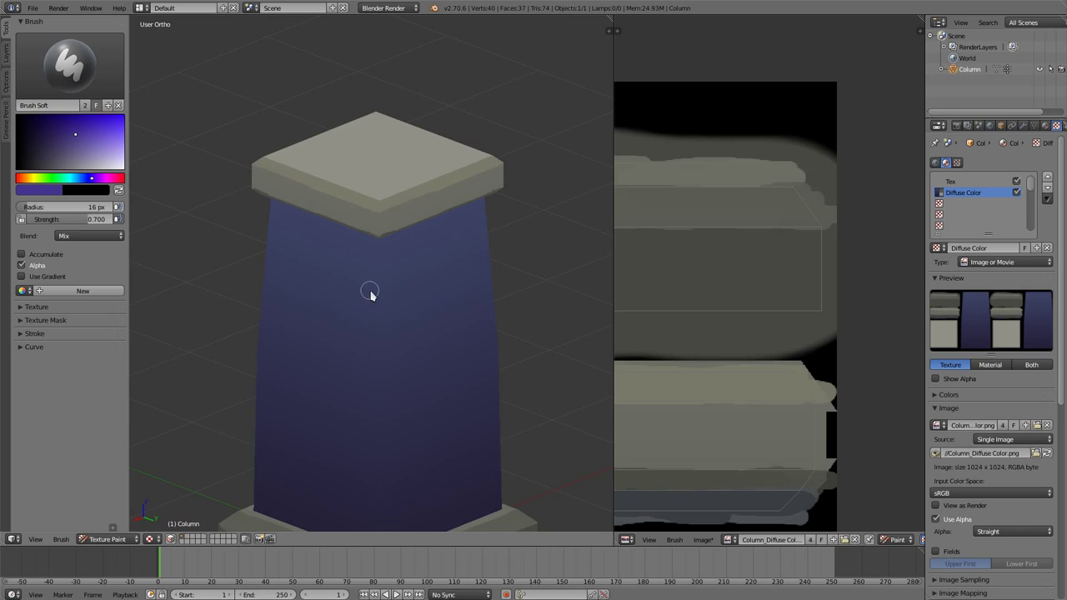
- Choose a lighter greyish blue, set the radius to 26 px, and paint highlights down the shaft's edges
left_click_drag(72, 159, 76, 158)
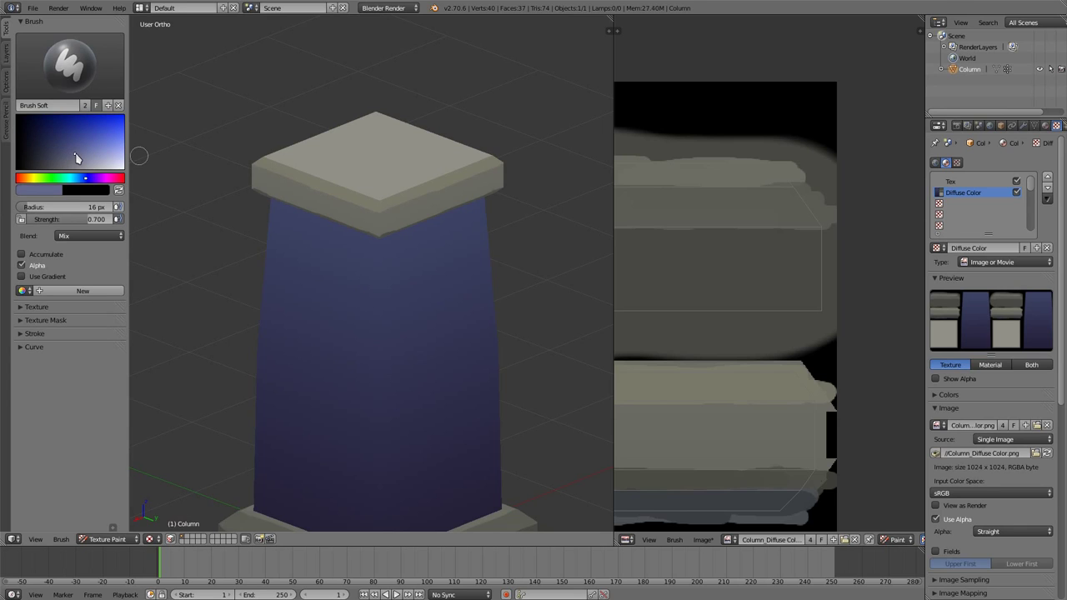
key("f")
left_click(381, 280)
middle_click_drag(381, 281, 387, 204)
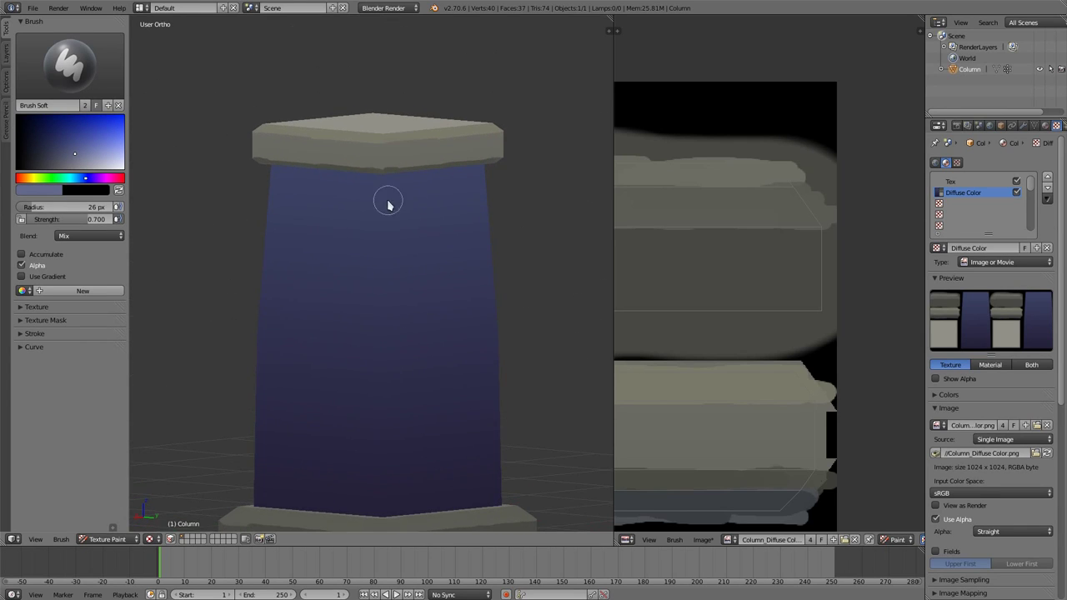
mouse_move(381, 190)
left_mouse_down()
mouse_move(384, 506)
mouse_move(373, 381)
mouse_move(383, 252)
left_mouse_up()
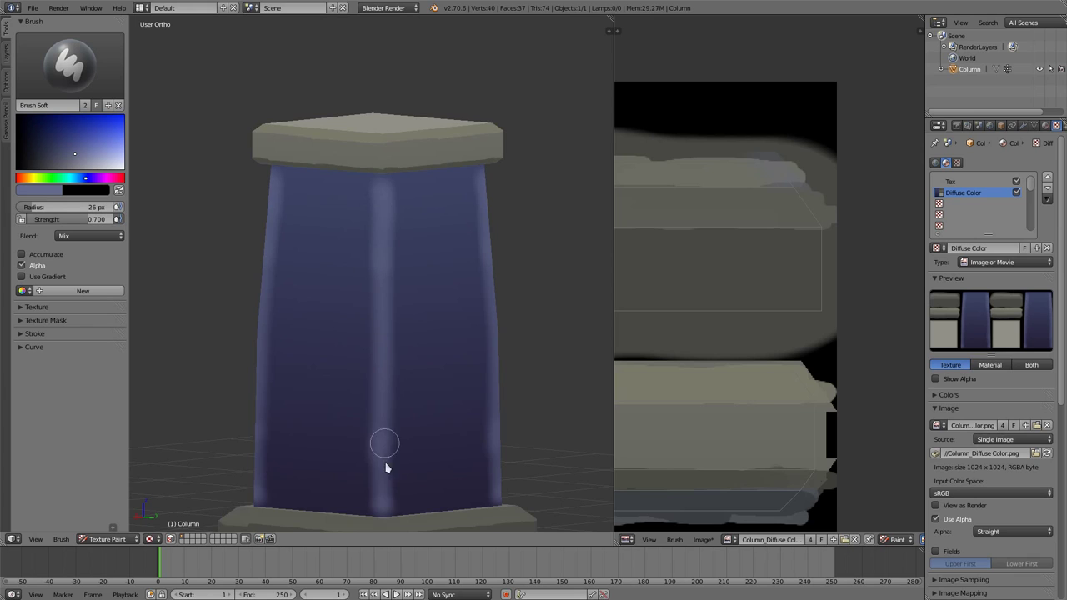
mouse_move(347, 323)
middle_mouse_down()
mouse_move(347, 369)
mouse_move(421, 333)
mouse_move(428, 317)
middle_mouse_up()
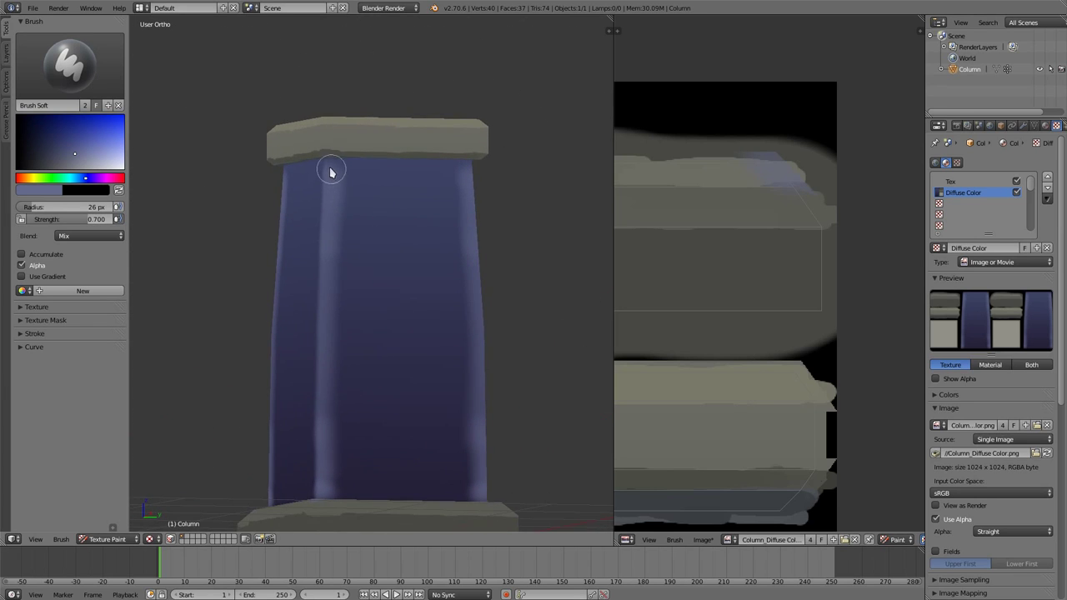
mouse_move(353, 239)
middle_mouse_down()
mouse_move(317, 209)
mouse_move(326, 257)
mouse_move(404, 355)
mouse_move(348, 398)
mouse_move(409, 375)
mouse_move(386, 386)
mouse_move(409, 472)
mouse_move(393, 422)
middle_mouse_up()
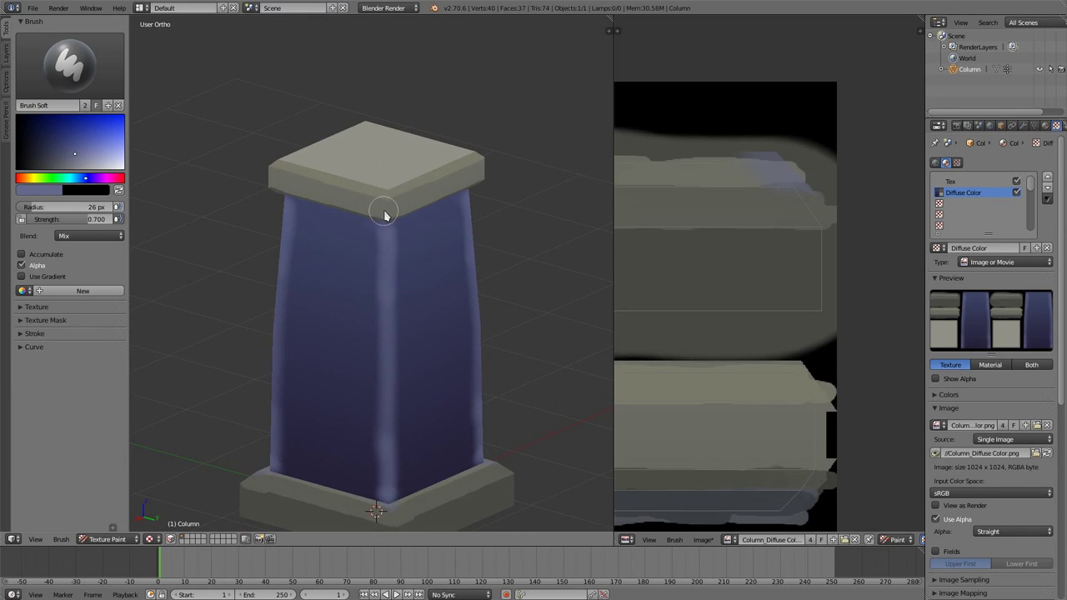
- Sample the capital's beige at 13 px and lighten the base's top edge and the cap's lower edge
key("s")
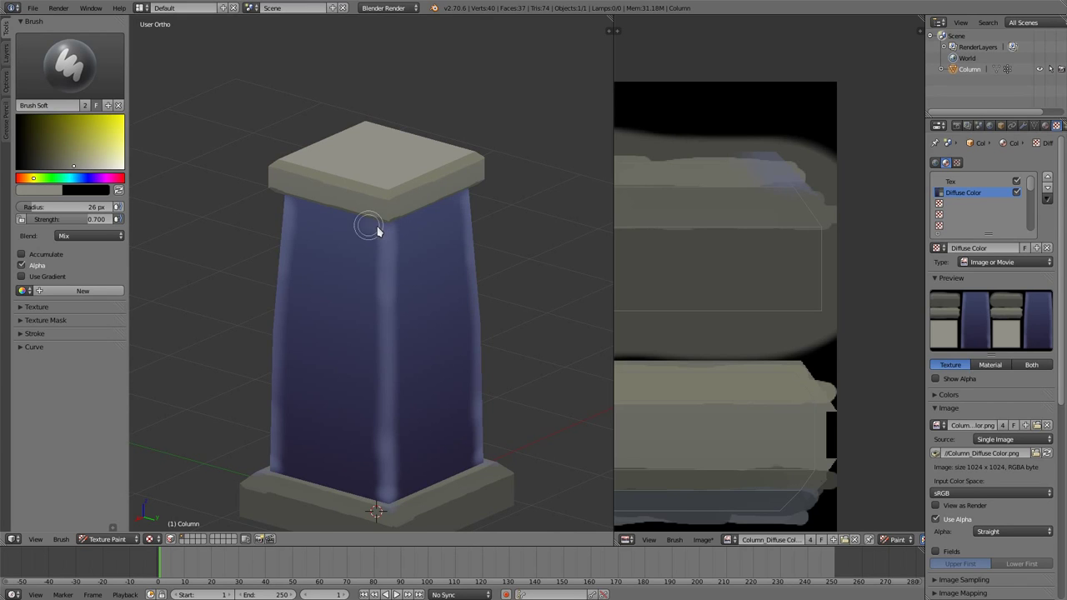
key("f")
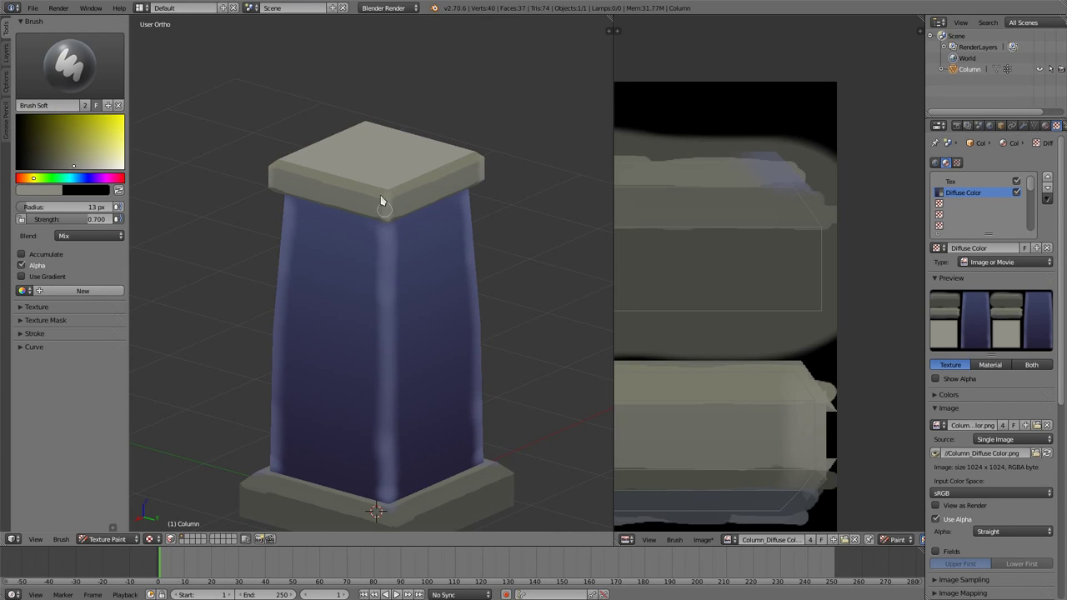
middle_click_drag(385, 204, 376, 158)
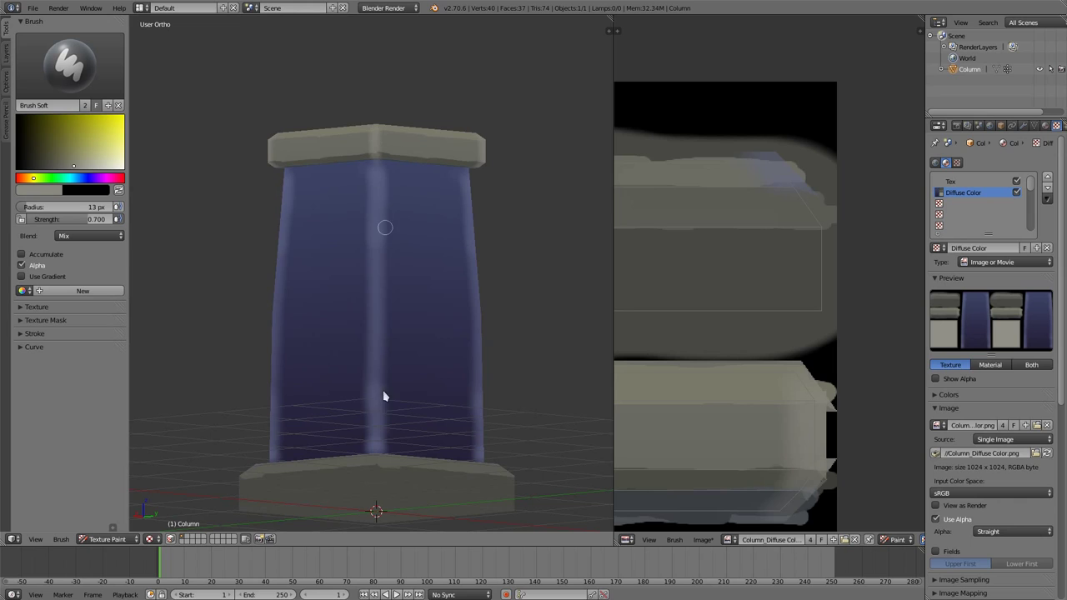
mouse_move(383, 395)
middle_mouse_down()
mouse_move(412, 479)
mouse_move(392, 441)
mouse_move(361, 433)
middle_mouse_up()
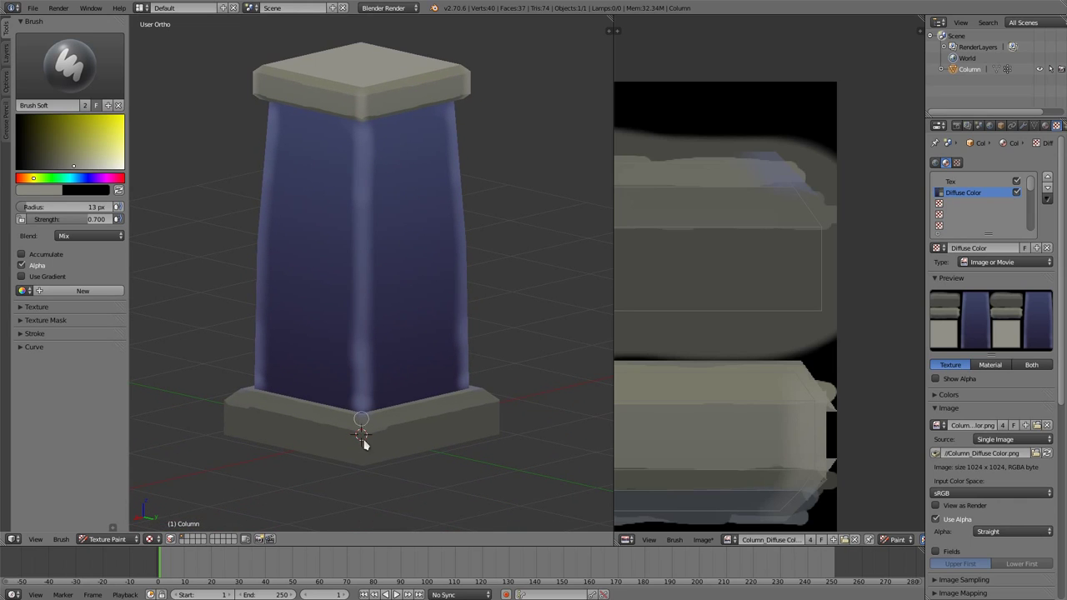
mouse_move(364, 374)
middle_mouse_down()
mouse_move(414, 406)
mouse_move(357, 410)
mouse_move(375, 495)
middle_mouse_up()
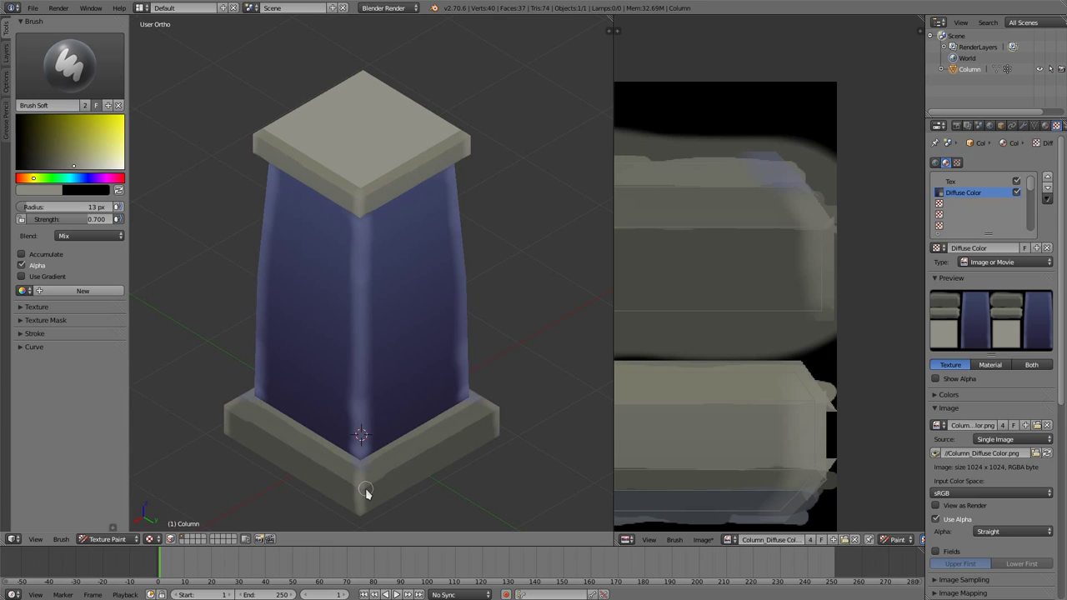
mouse_move(366, 492)
left_mouse_down()
mouse_move(469, 423)
mouse_move(466, 414)
left_mouse_up()
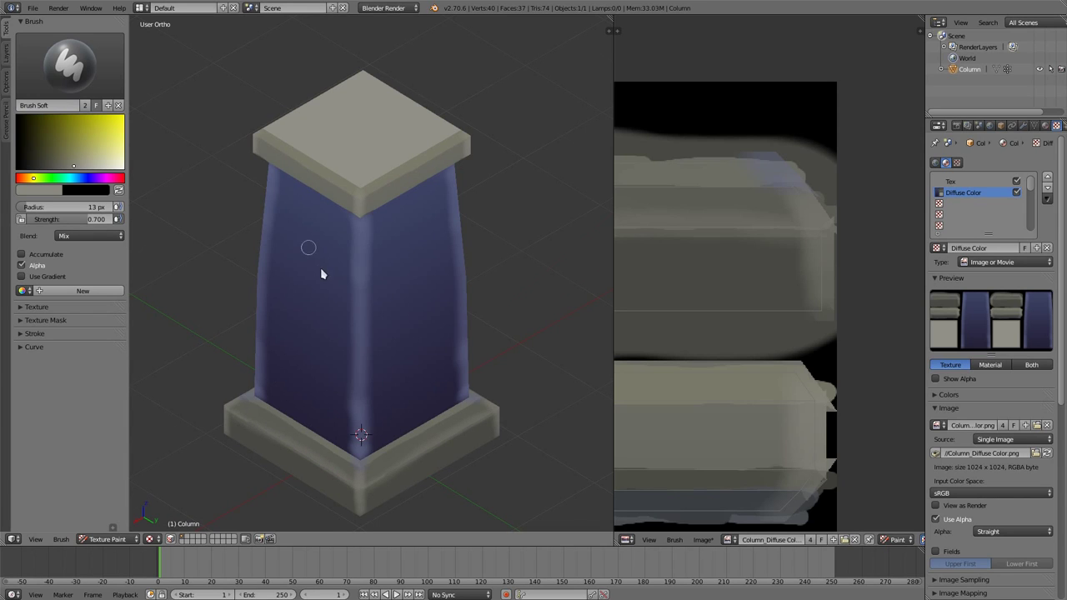
middle_click_drag(322, 274, 294, 284)
left_click_drag(271, 254, 402, 298)
- Orbit to a front view and switch back to Brush Hard
mouse_move(319, 205)
middle_mouse_down()
mouse_move(326, 161)
mouse_move(367, 131)
mouse_move(322, 126)
mouse_move(341, 219)
mouse_move(222, 156)
middle_mouse_up()
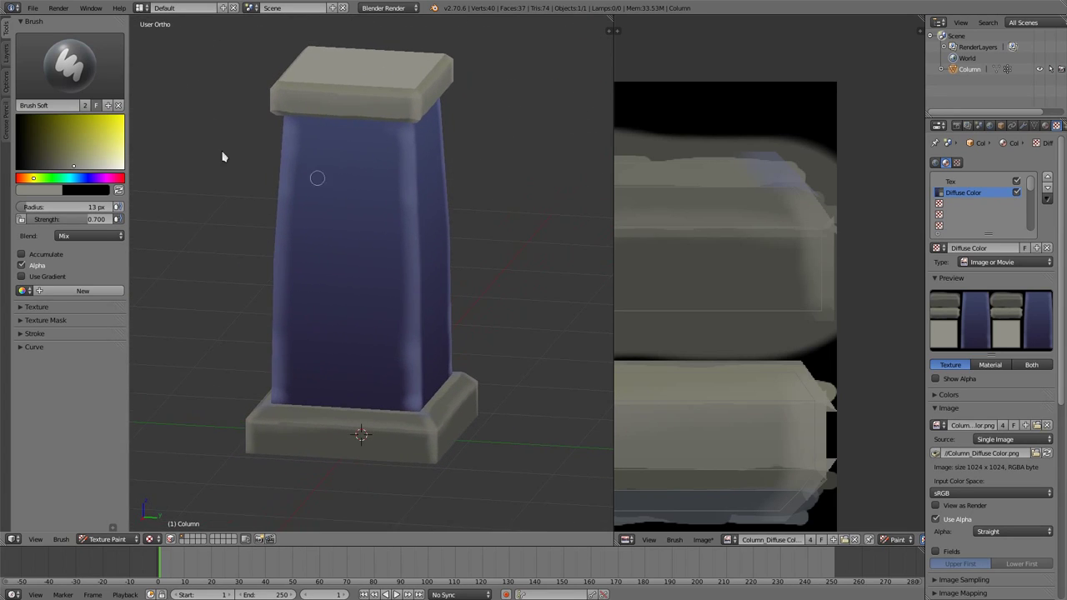
left_click(69, 63)
left_click(39, 125)
mouse_move(238, 248)
middle_mouse_down()
mouse_move(350, 306)
mouse_move(416, 363)
middle_mouse_up()
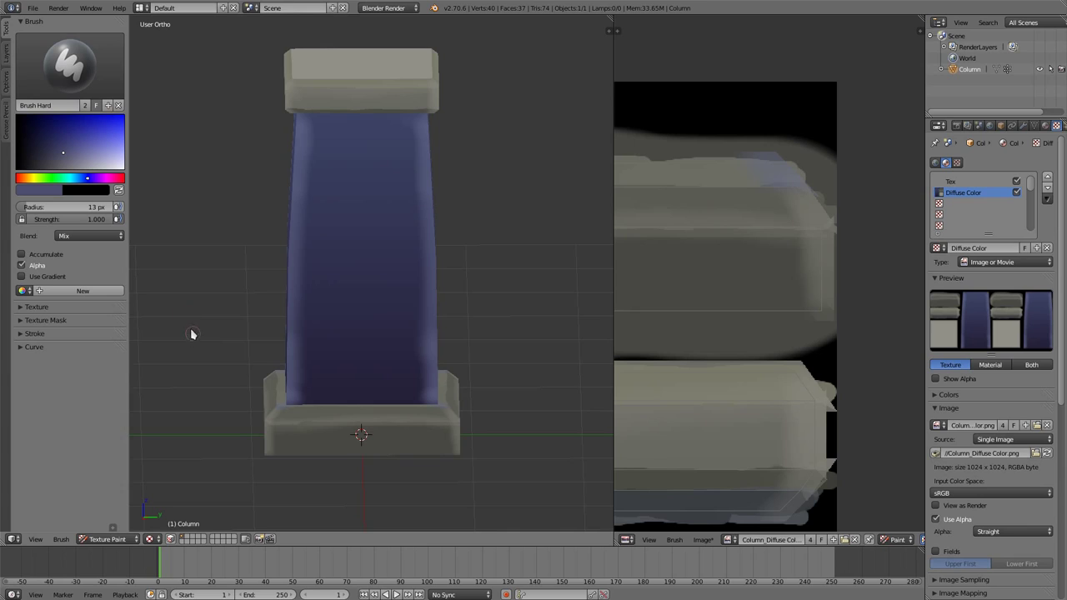
- Set the brush colour to black and the Stroke Method to Line
left_click(30, 167)
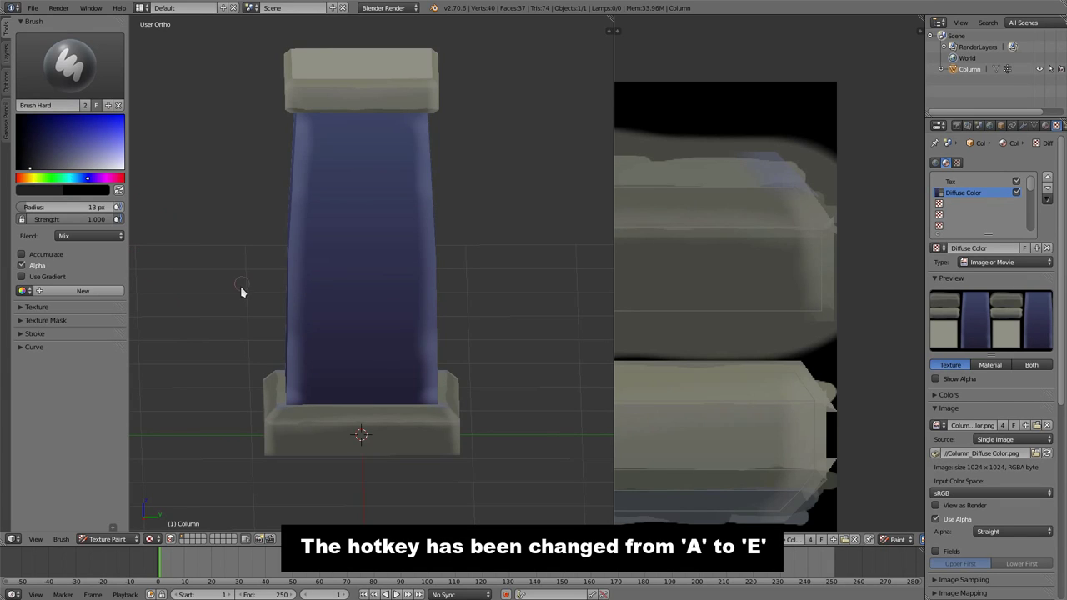
left_click(34, 334)
left_click(71, 363)
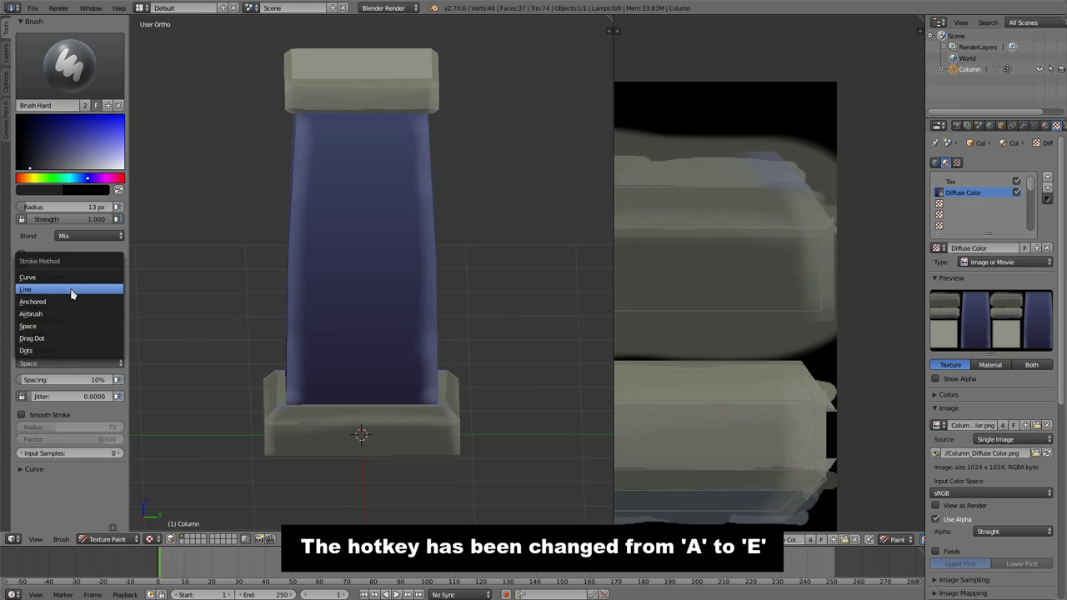
left_click(71, 292)
- Switch to Right Orthographic view and frame the blue shaft strip in the image editor
middle_click_drag(269, 292, 292, 293)
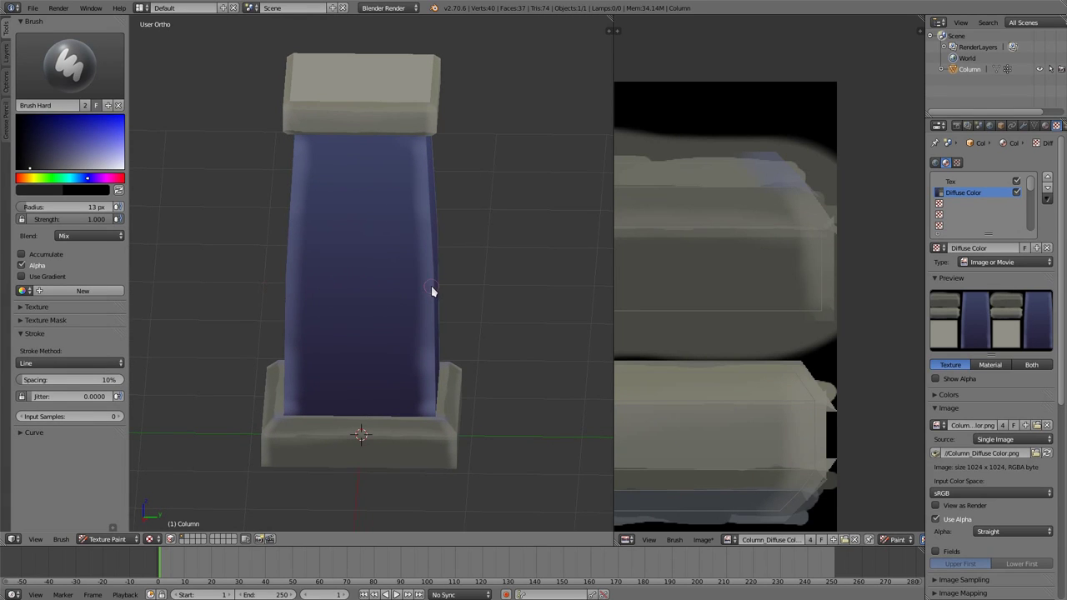
key("KP_3")
key("KP_5")
key("KP_5")
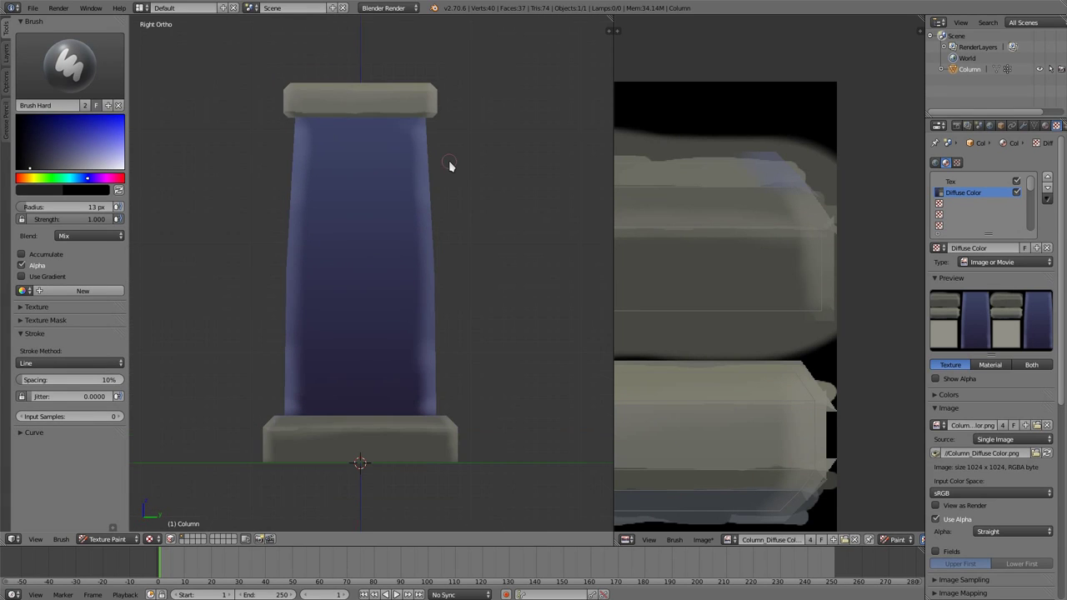
scroll(791, 319, "up", 2)
scroll(791, 319, "down", 3)
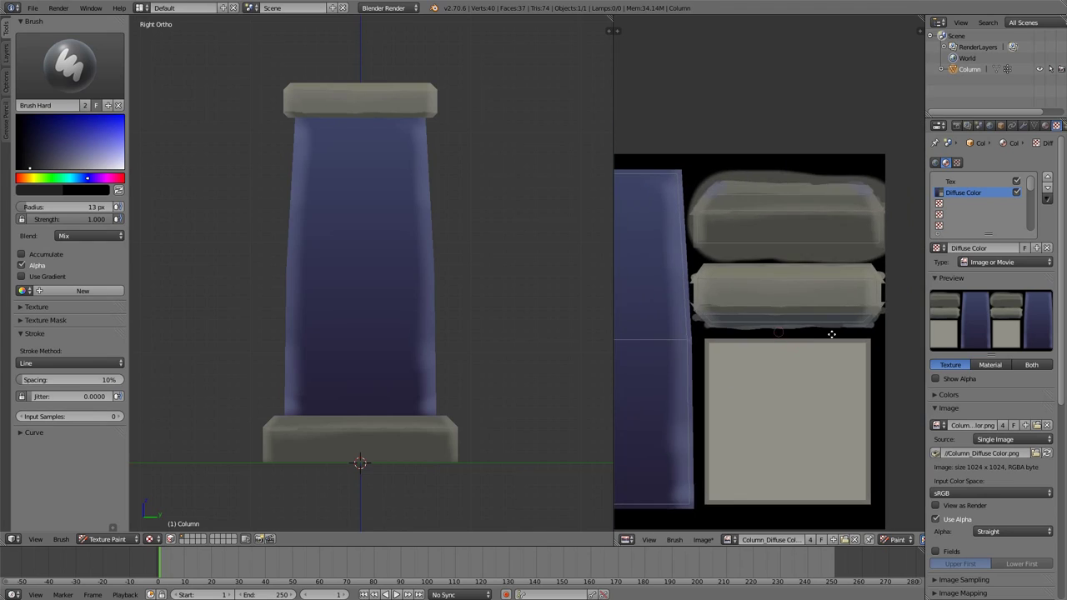
scroll(789, 333, "up", 2)
mouse_move(781, 336)
middle_mouse_down()
mouse_move(800, 276)
mouse_move(787, 323)
middle_mouse_up()
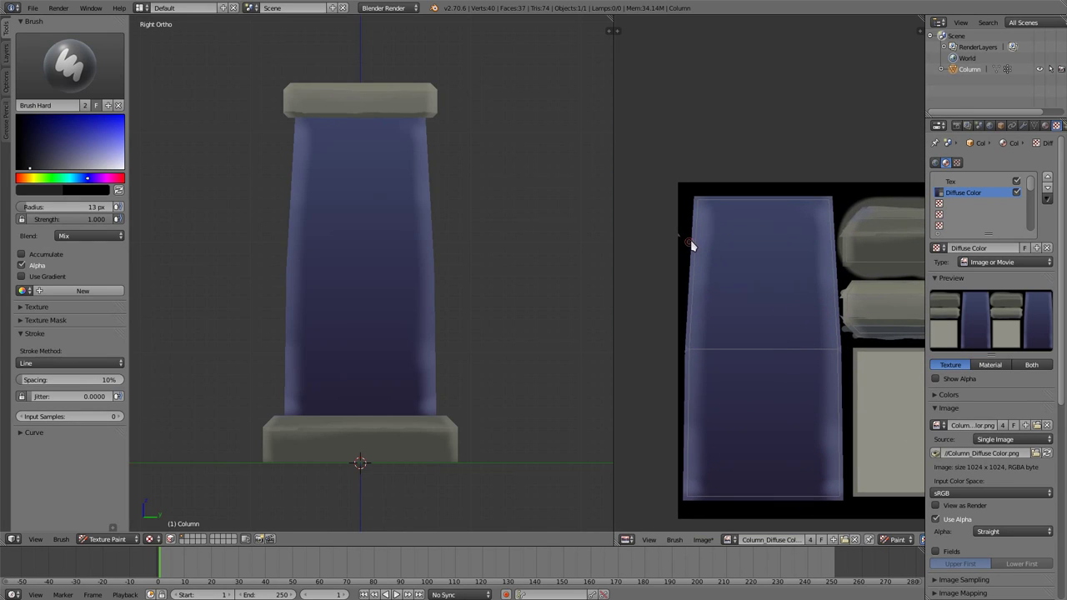
- At a 5 px radius, paint two horizontal brick lines near the shaft top with vertical joints
key("bracketleft")
key("bracketleft")
key("bracketleft")
left_click_drag(685, 242, 841, 245)
left_click_drag(839, 247, 839, 247)
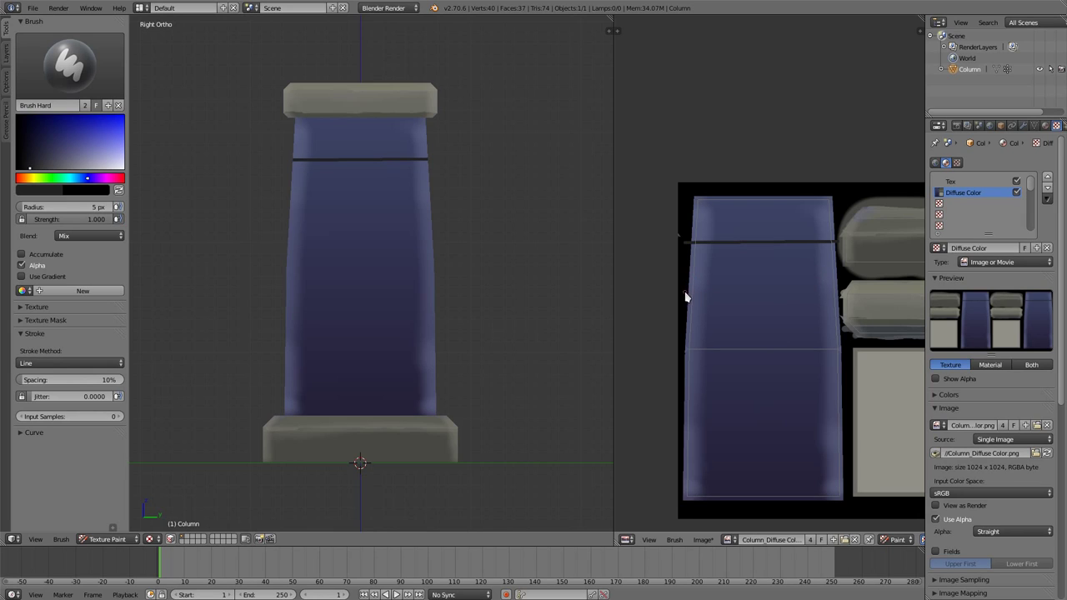
left_click_drag(751, 294, 838, 298)
left_click_drag(843, 297, 843, 298)
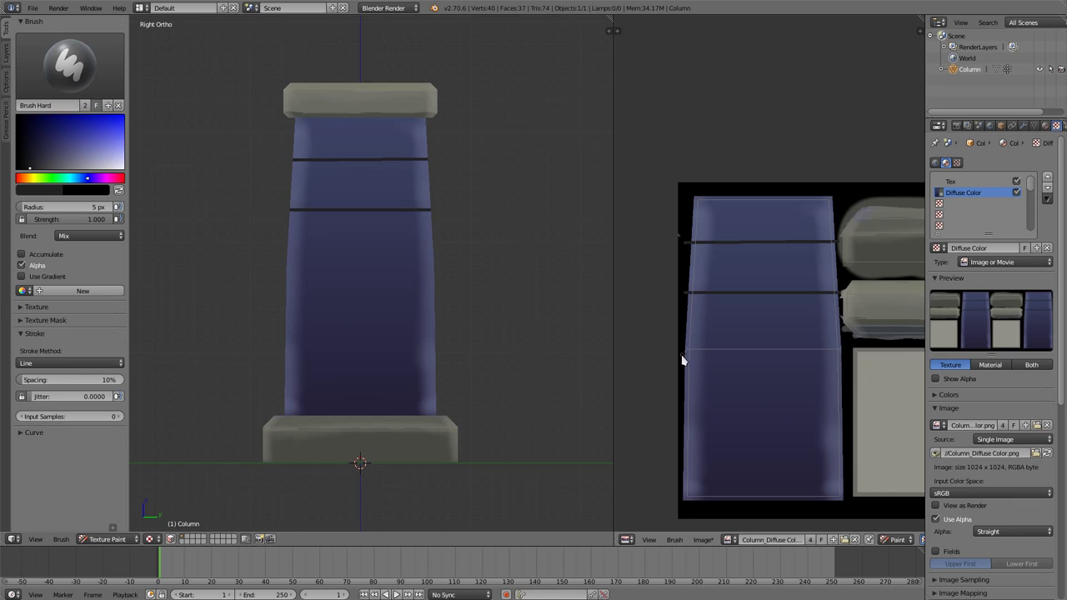
left_click_drag(741, 245, 740, 293)
left_click_drag(773, 200, 773, 242)
- Add staggered vertical joints and another horizontal brick line lower down, undoing the last horizontal stroke
middle_click_drag(467, 269, 424, 280)
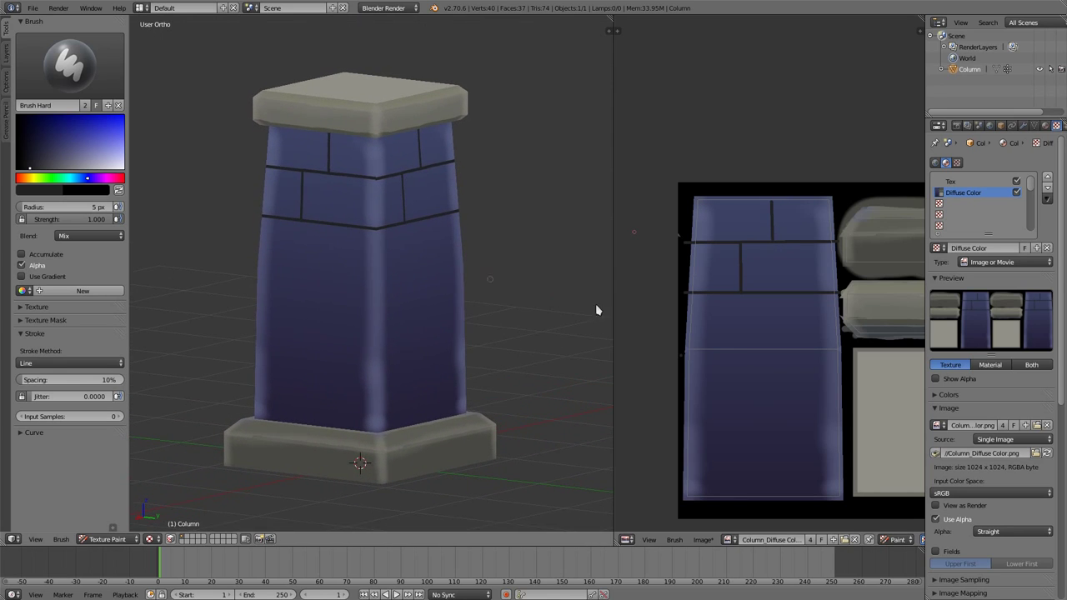
left_click_drag(766, 295, 764, 306)
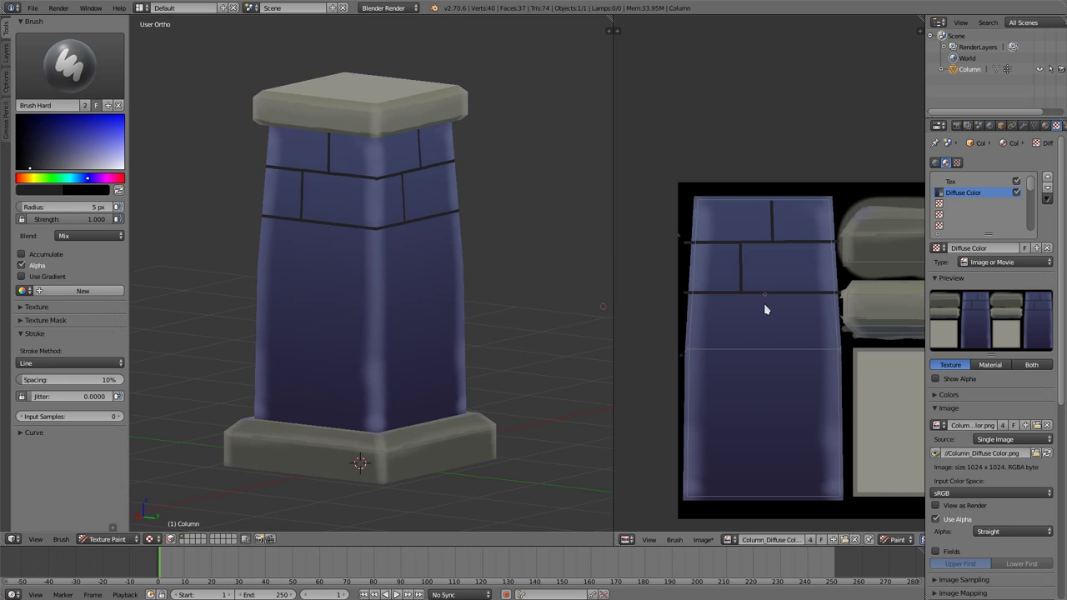
left_click_drag(767, 391, 683, 389)
left_click_drag(766, 341, 846, 344)
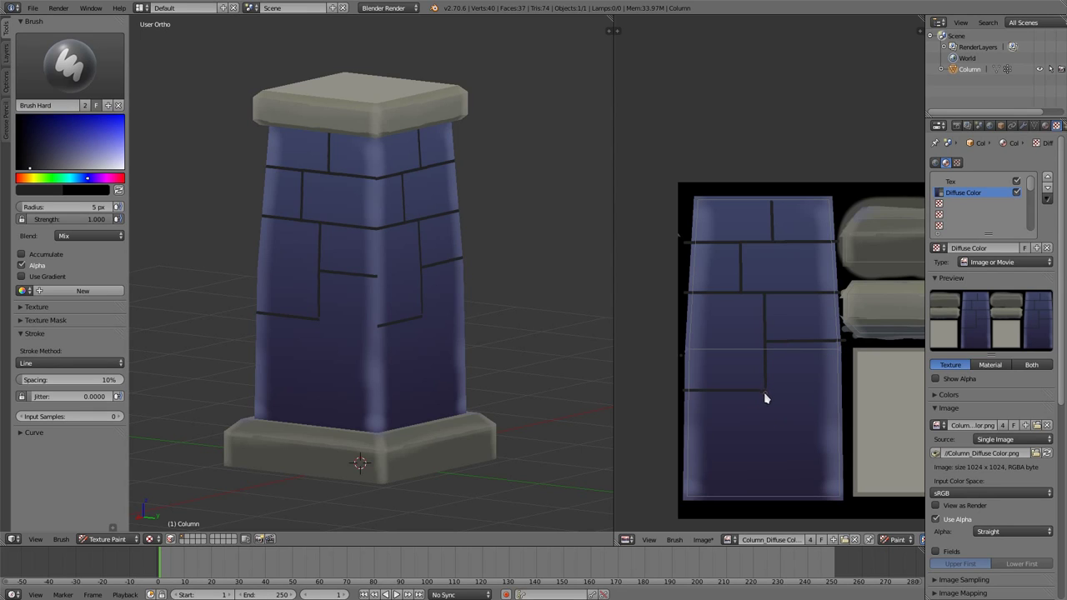
middle_click_drag(420, 310, 407, 315)
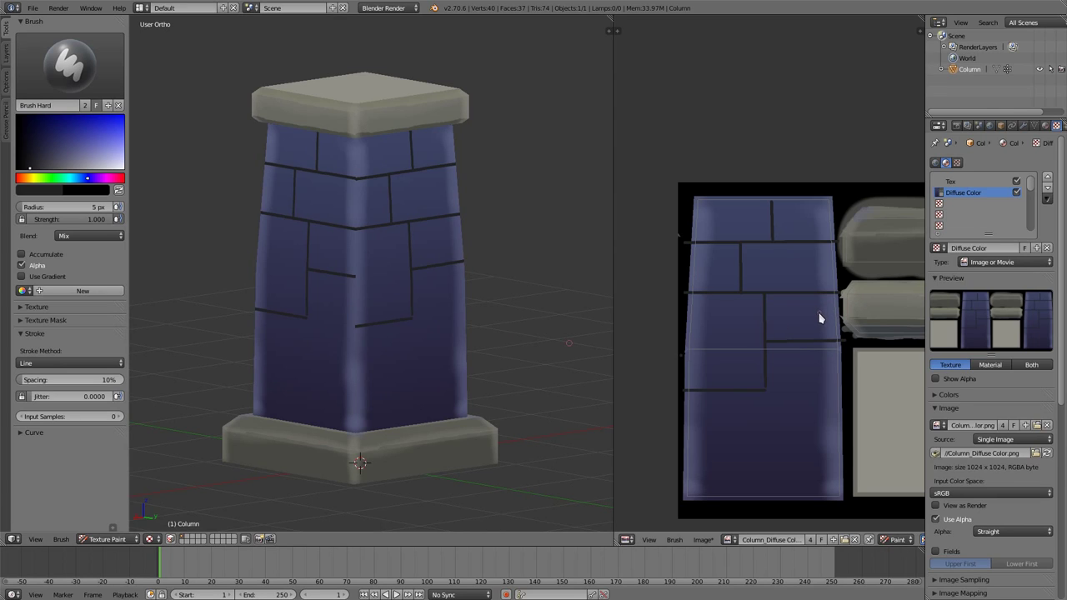
key("ctrl+z")
- Redraw a horizontal brick line and add vertical joints down the shaft, undoing the bottom-band joints
left_click_drag(817, 393, 843, 395)
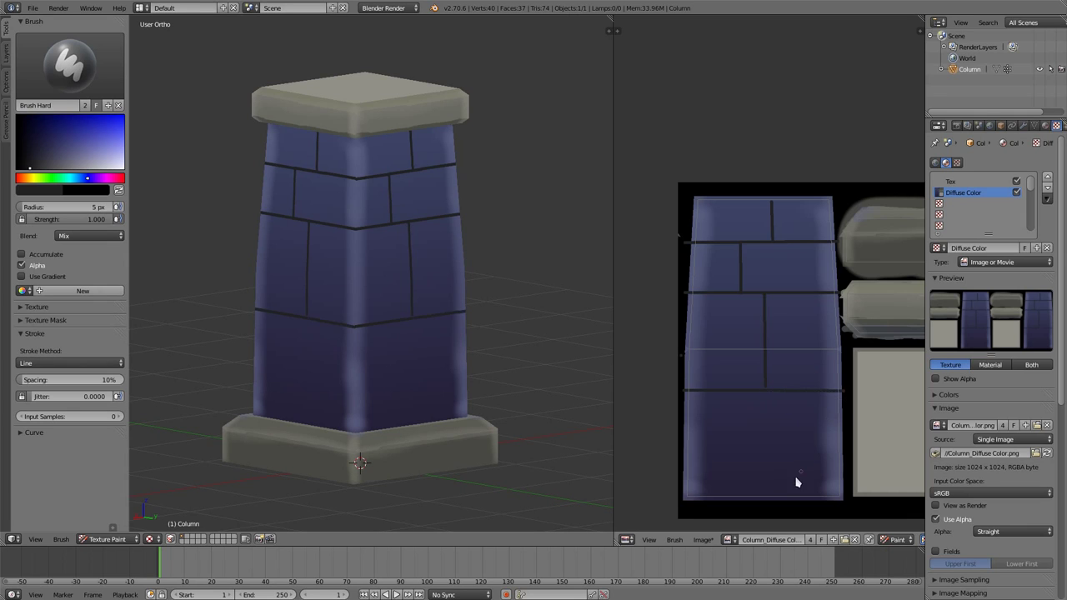
mouse_move(514, 390)
middle_mouse_down()
mouse_move(472, 362)
mouse_move(580, 332)
middle_mouse_up()
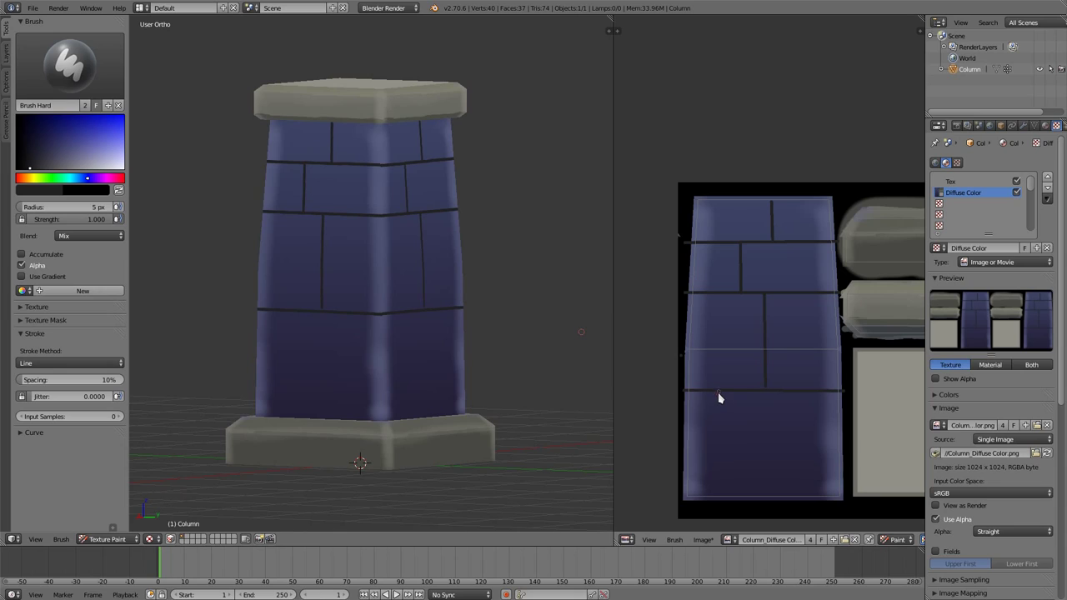
mouse_move(718, 397)
left_mouse_down()
mouse_move(718, 468)
mouse_move(807, 437)
left_mouse_up()
left_click_drag(810, 397, 811, 416)
mouse_move(811, 452)
left_mouse_down()
mouse_move(813, 468)
mouse_move(840, 469)
mouse_move(810, 500)
mouse_move(799, 492)
left_mouse_up()
left_click_drag(720, 464, 722, 550)
key("ctrl+z")
key("ctrl+z")
- Paint a full-width brick line and vertical joints in the lowest shaft rows
left_click_drag(792, 452, 792, 452)
left_click_drag(721, 395, 721, 446)
left_click_drag(789, 453, 851, 452)
mouse_move(805, 398)
left_mouse_down()
mouse_move(806, 450)
mouse_move(745, 502)
left_mouse_up()
mouse_move(791, 475)
left_mouse_down()
mouse_move(818, 464)
mouse_move(817, 506)
left_mouse_up()
mouse_move(370, 381)
middle_mouse_down()
mouse_move(548, 375)
mouse_move(553, 388)
mouse_move(505, 388)
middle_mouse_up()
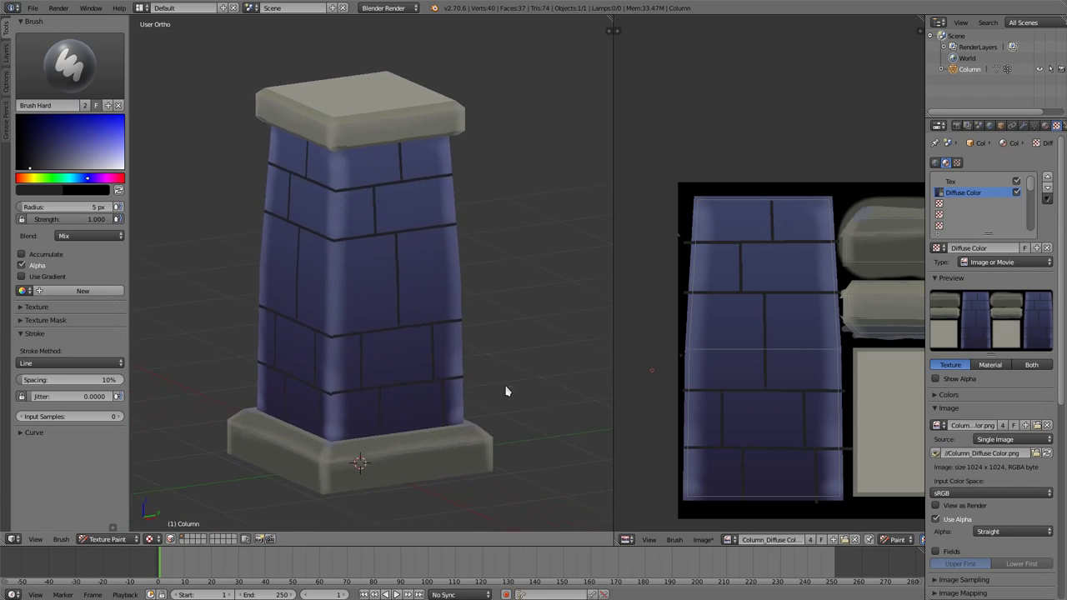
mouse_move(503, 322)
middle_mouse_down()
mouse_move(512, 347)
mouse_move(498, 333)
middle_mouse_up()
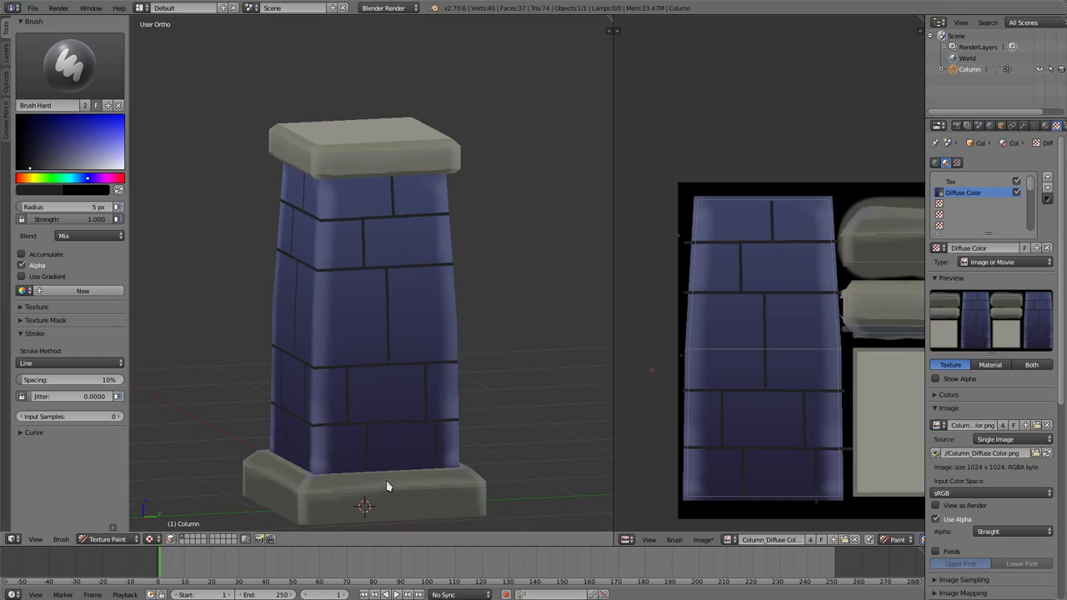
- Set the paint colour to a dark yellow-grey
scroll(809, 317, "up", 2)
scroll(774, 352, "up", 2)
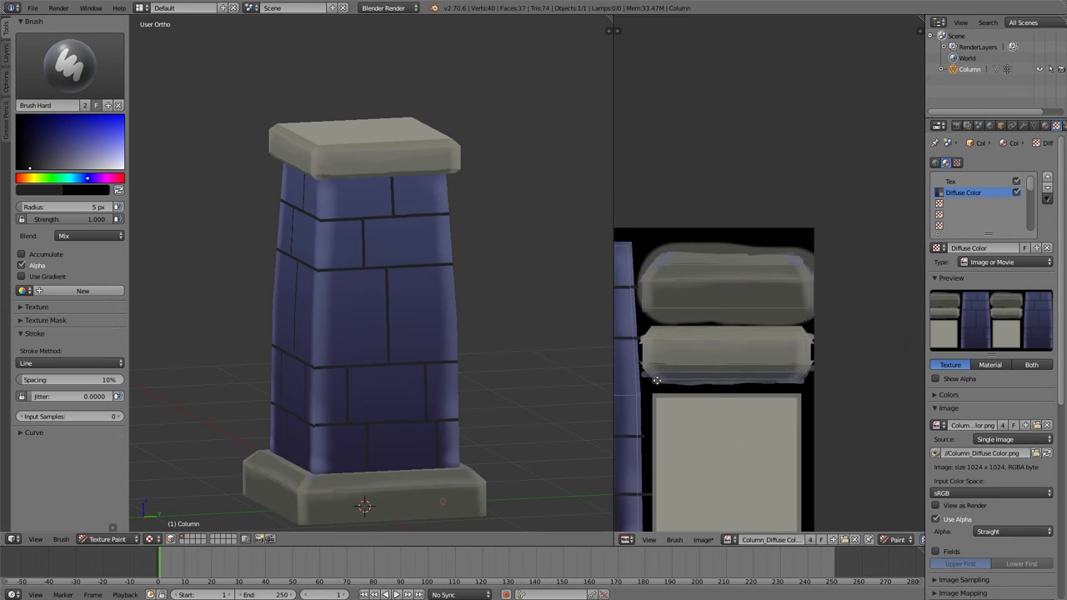
scroll(774, 352, "up", 1)
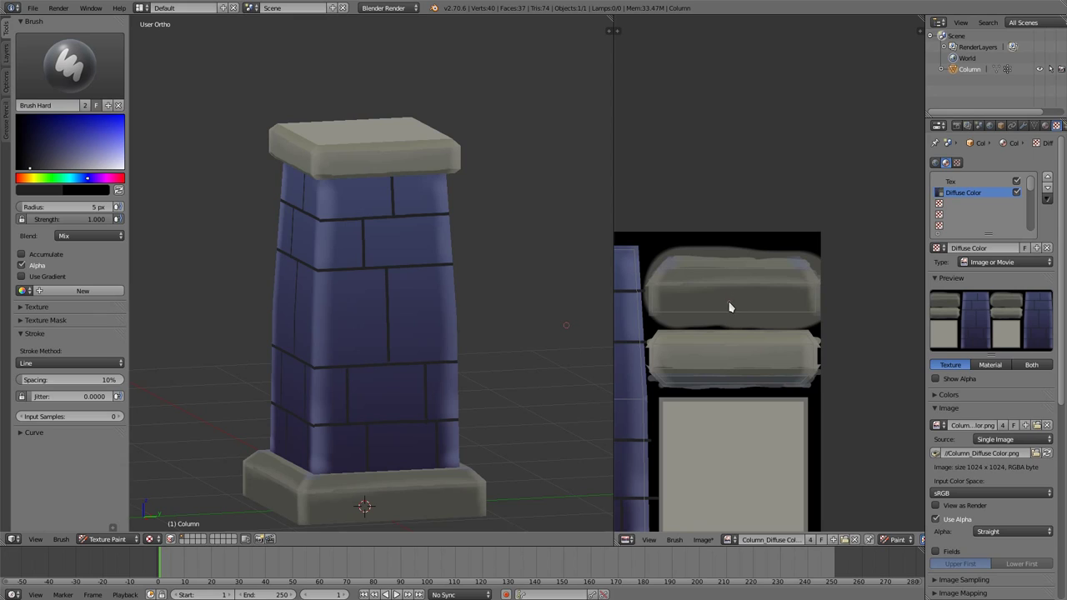
key("s")
left_click(43, 168)
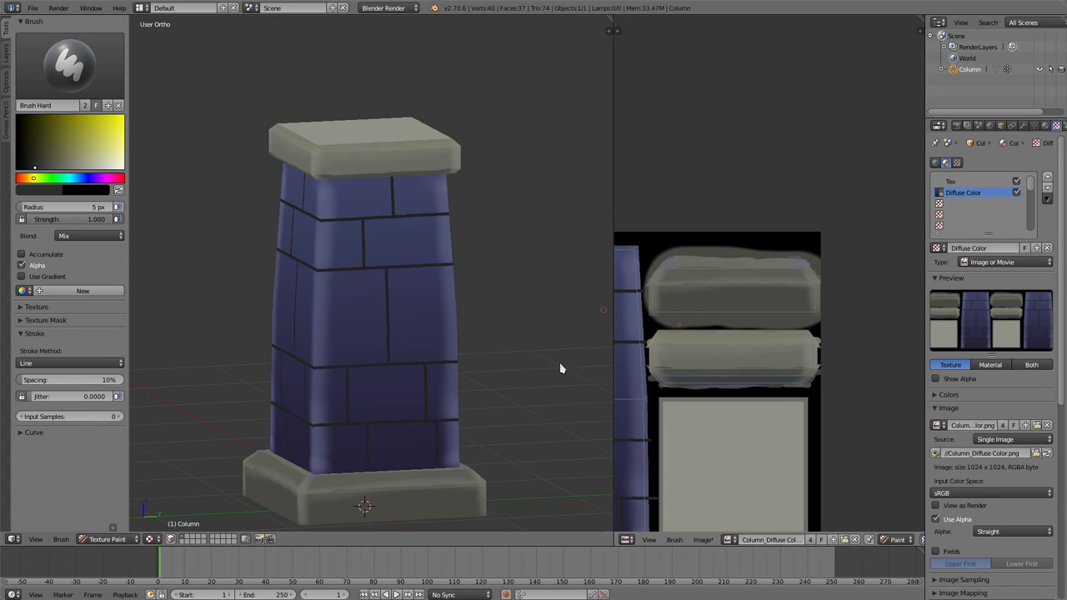
- From the numpad 3 side view, paint a dark vertical crack line up the grey base
key("KP_3")
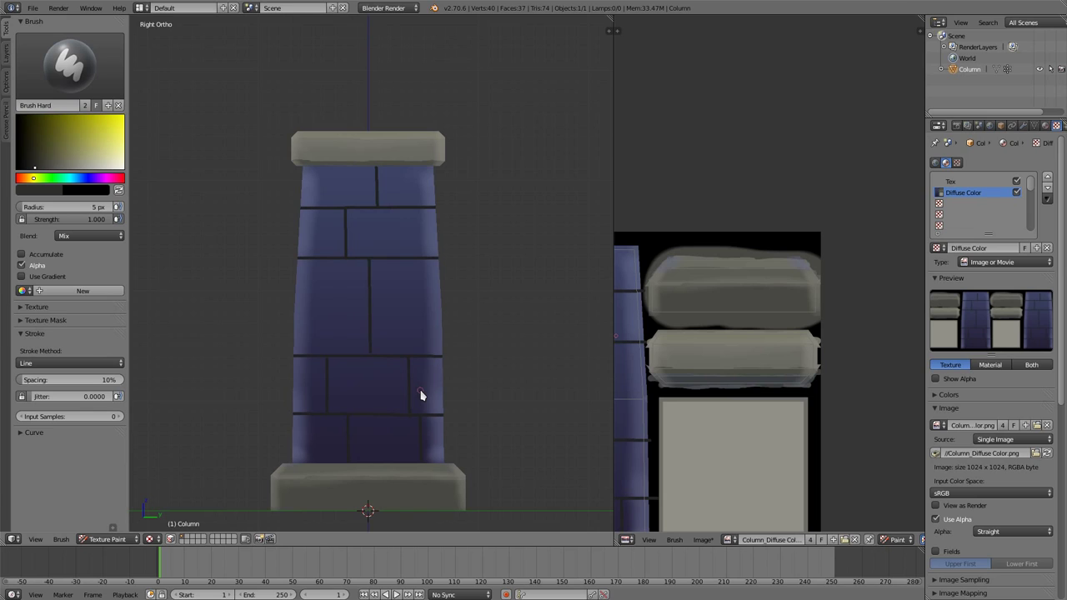
scroll(394, 475, "up", 1)
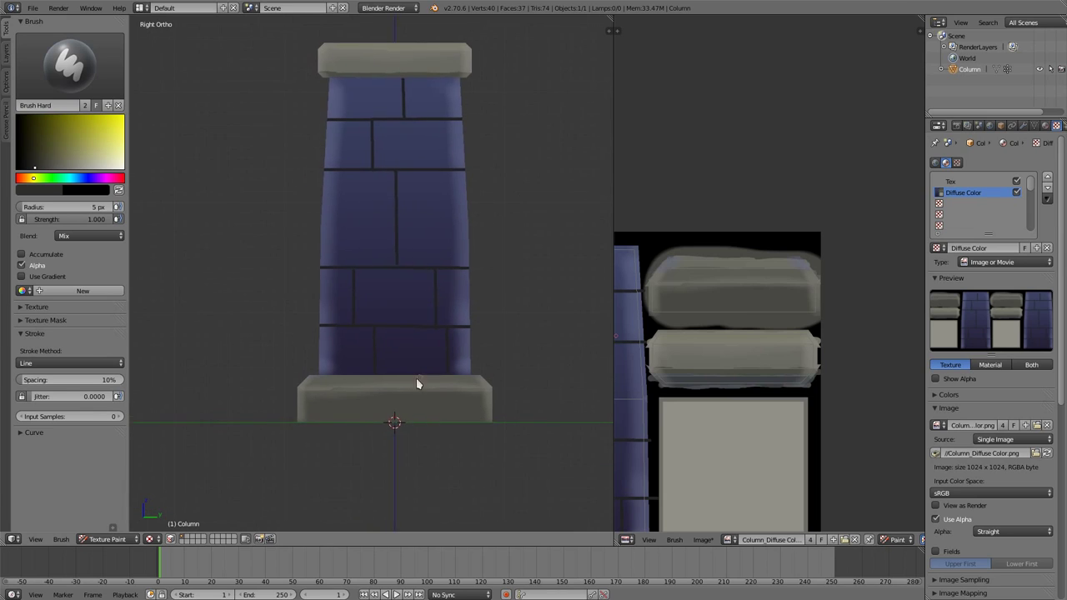
scroll(415, 377, "up", 1)
scroll(400, 350, "up", 3)
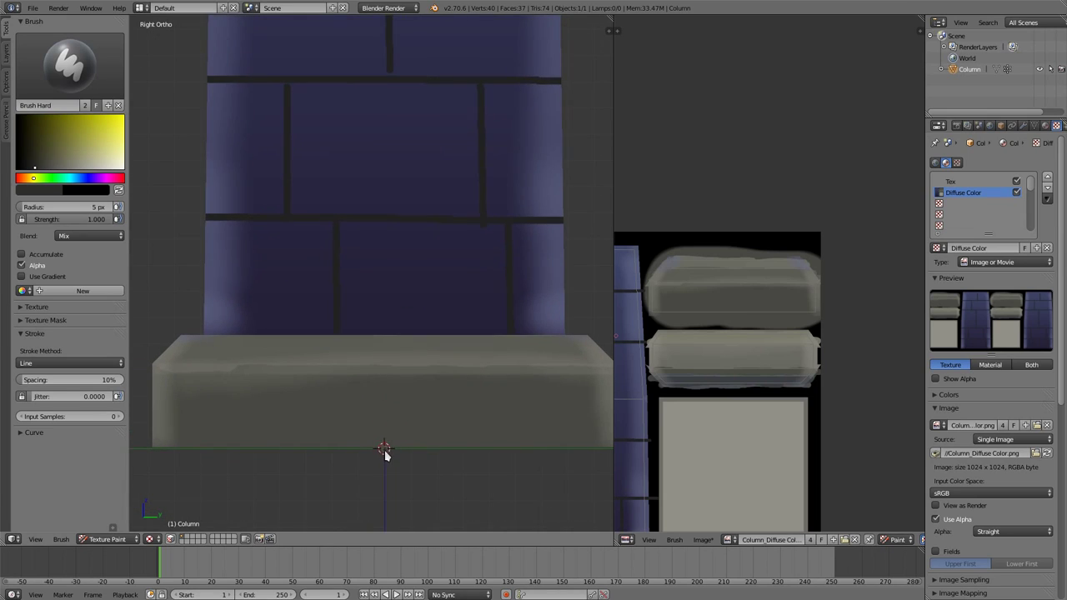
left_click_drag(383, 452, 386, 351)
left_click_drag(385, 340, 384, 336)
- Reframe the base strip in the texture view and orbit around the column to inspect it
middle_click_drag(597, 242, 752, 269)
scroll(750, 233, "up", 2)
scroll(749, 192, "up", 2)
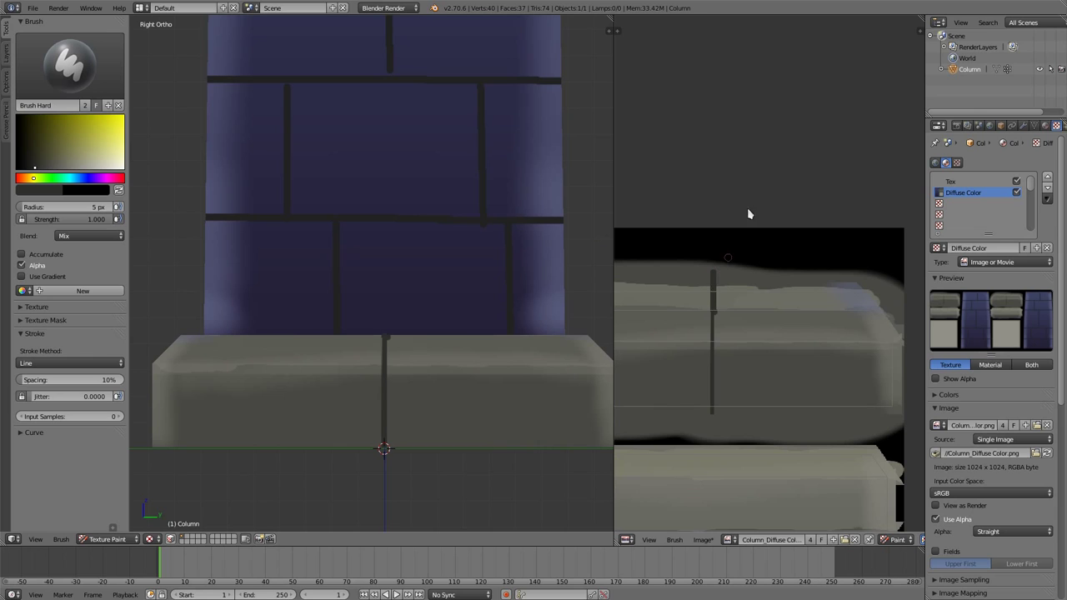
scroll(419, 406, "down", 2)
middle_click_drag(419, 406, 403, 401)
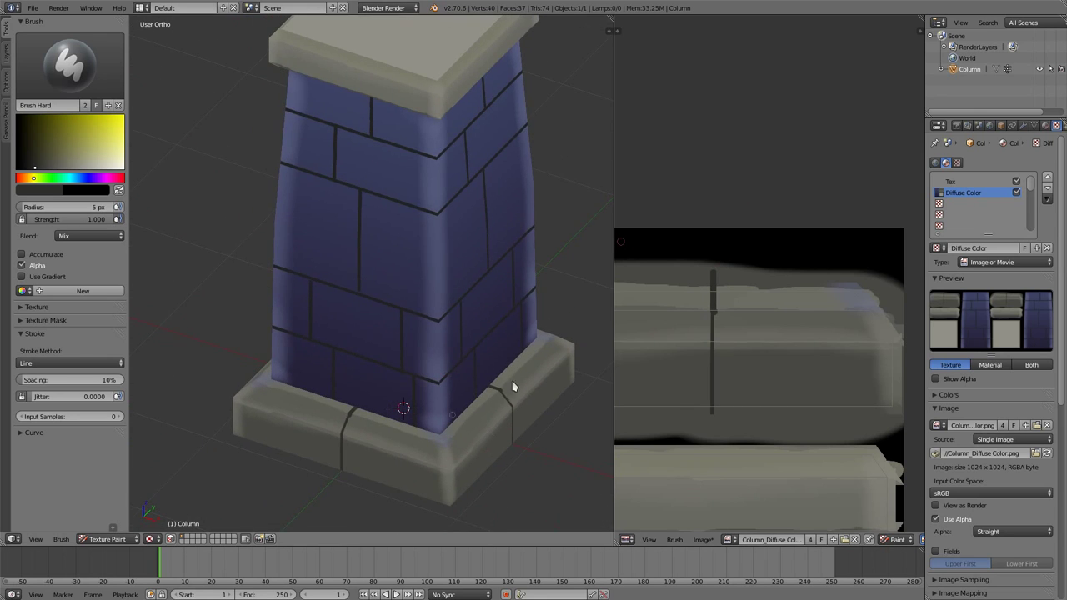
middle_click_drag(466, 334, 491, 362)
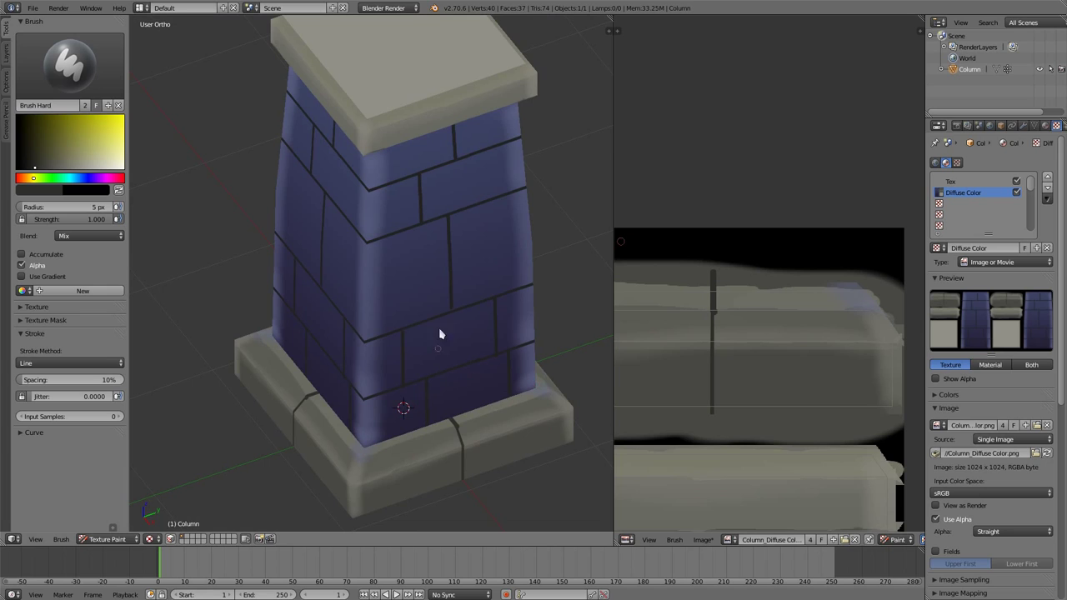
mouse_move(440, 334)
middle_mouse_down()
mouse_move(475, 279)
mouse_move(440, 369)
mouse_move(453, 341)
mouse_move(348, 255)
middle_mouse_up()
- Keep Brush Hard selected and save the column texture image with Alt+S
left_click(86, 75)
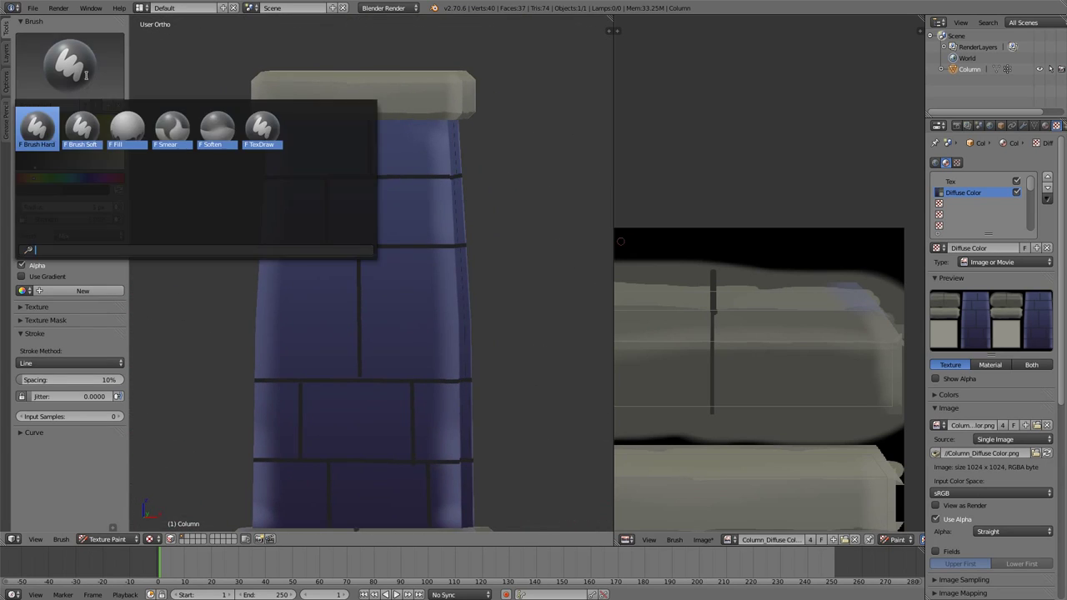
left_click(86, 75)
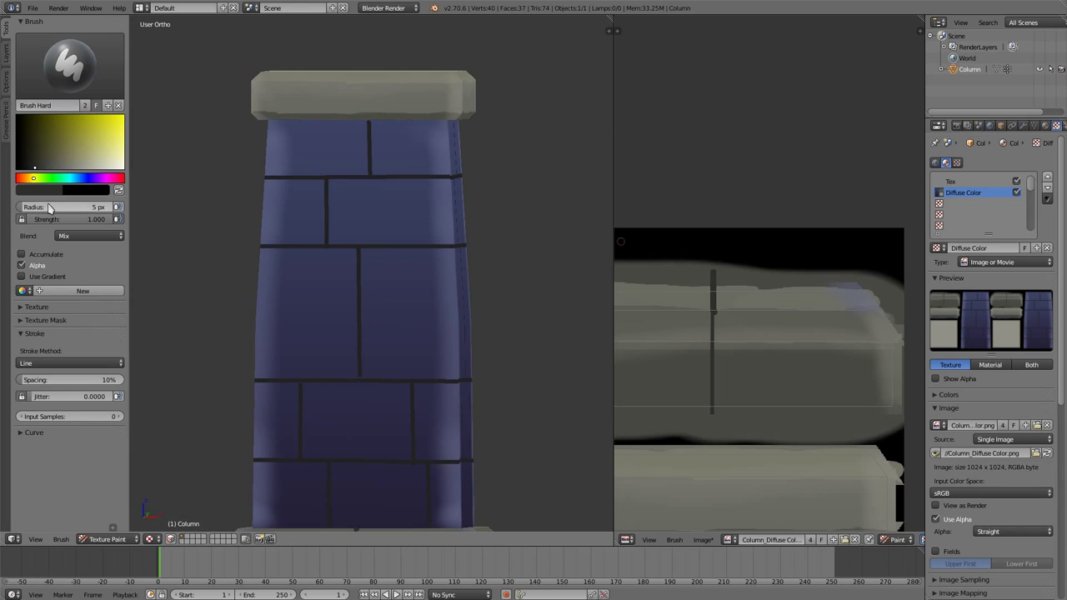
key("alt+s")
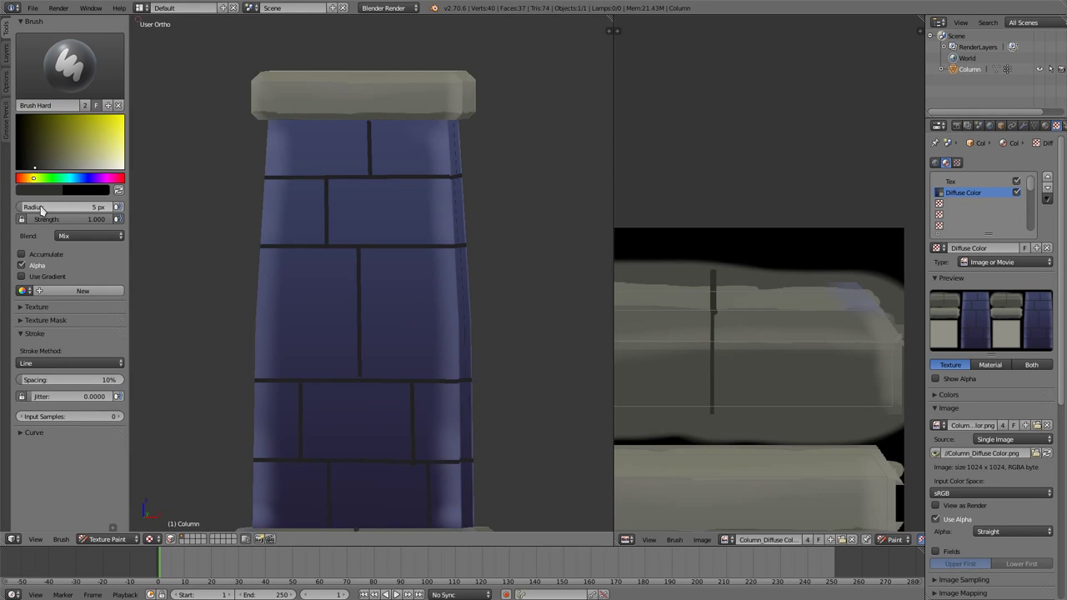
mouse_move(351, 269)
middle_mouse_down()
mouse_move(336, 281)
mouse_move(355, 274)
mouse_move(400, 314)
middle_mouse_up()
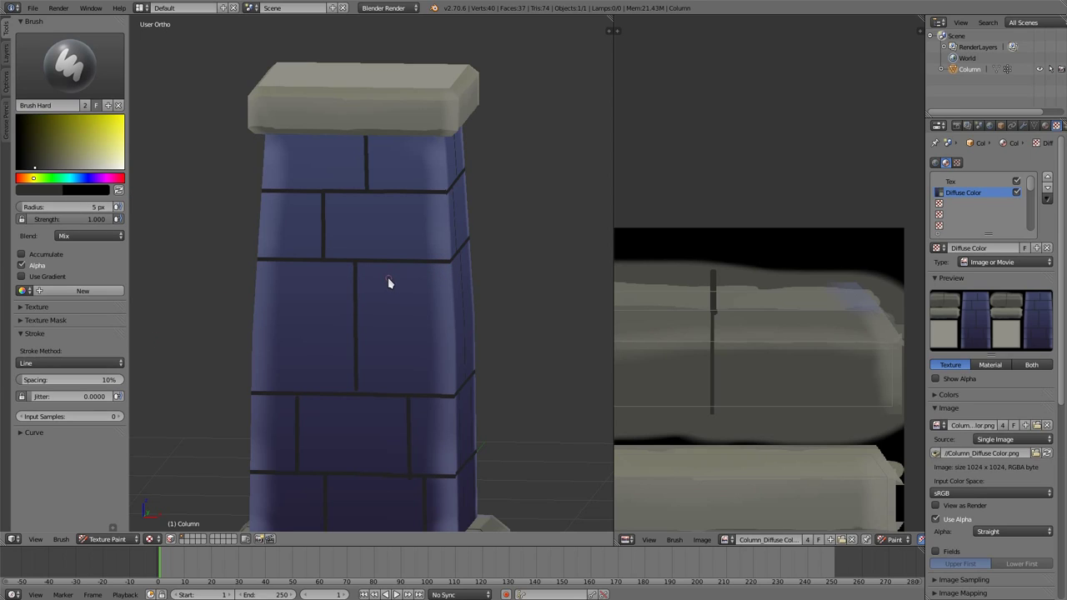
- Sample the column's blue, set a 42 px brush radius and shift the colour to light cyan
mouse_move(384, 304)
middle_mouse_down()
mouse_move(400, 300)
mouse_move(379, 305)
middle_mouse_up()
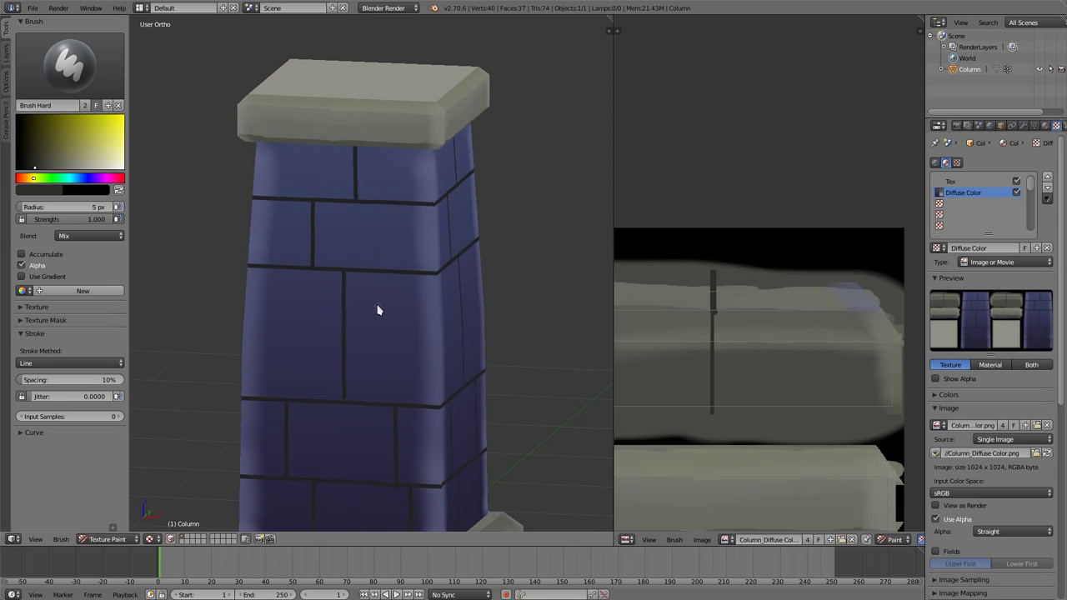
middle_click_drag(373, 303, 398, 389)
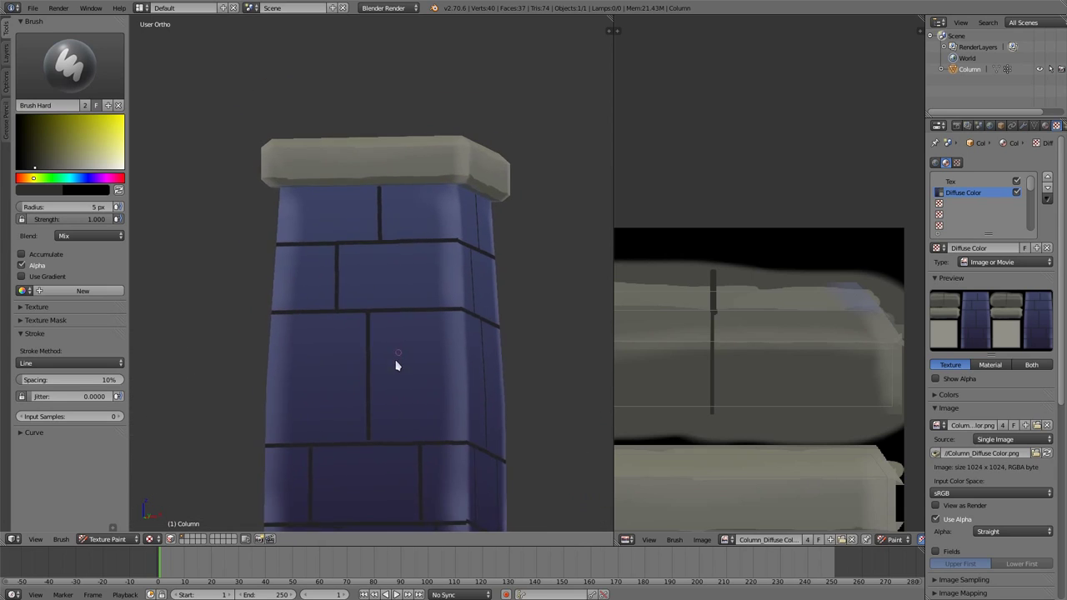
scroll(398, 342, "up", 2)
middle_click_drag(402, 317, 405, 333)
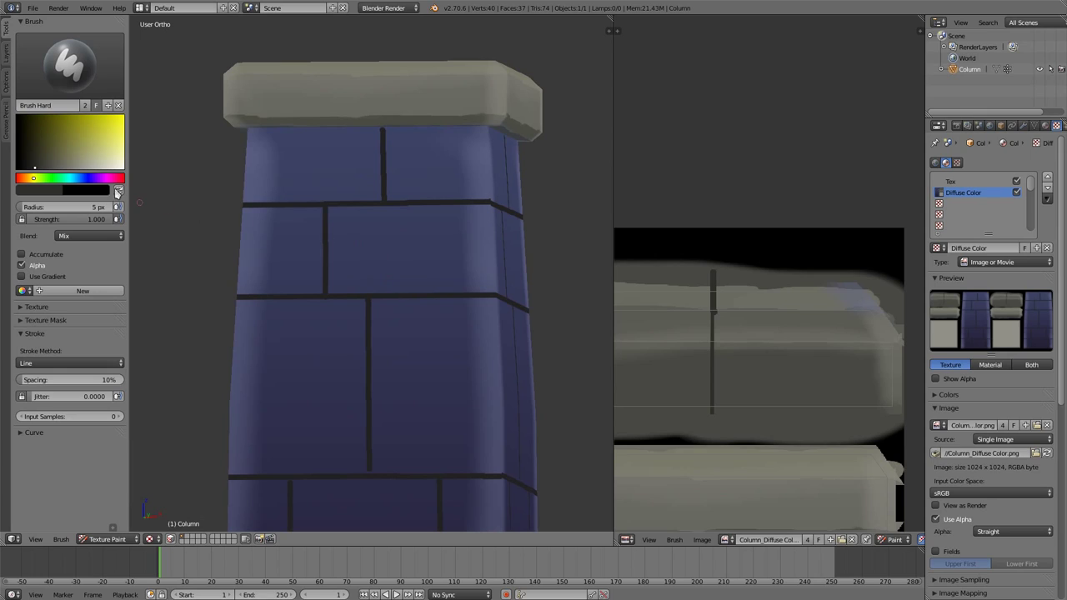
left_click(118, 192)
left_click(413, 365)
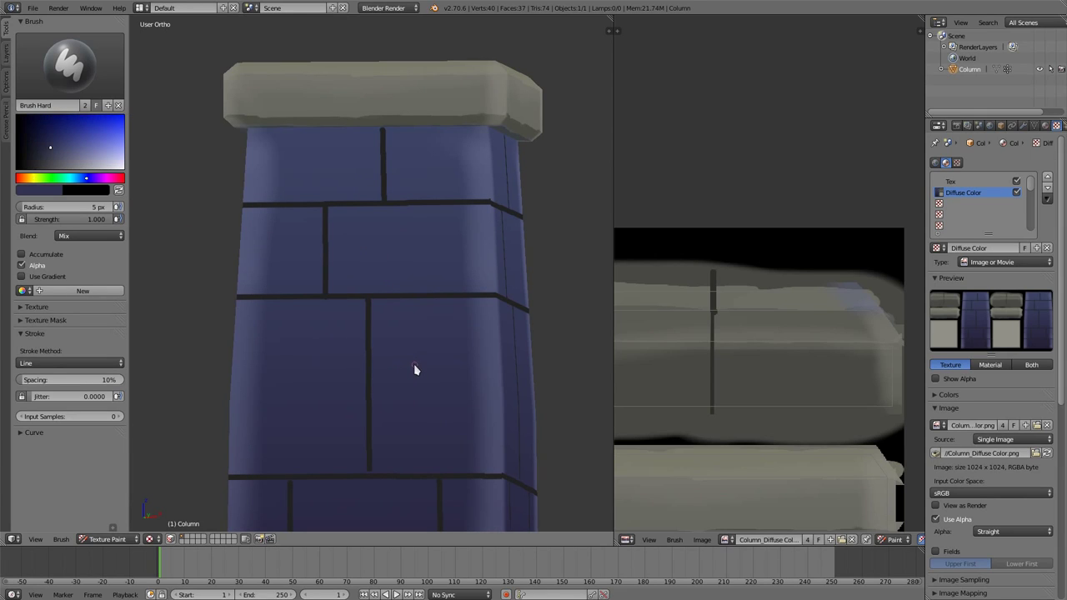
key("f")
left_click(430, 362)
left_click_drag(86, 179, 81, 182)
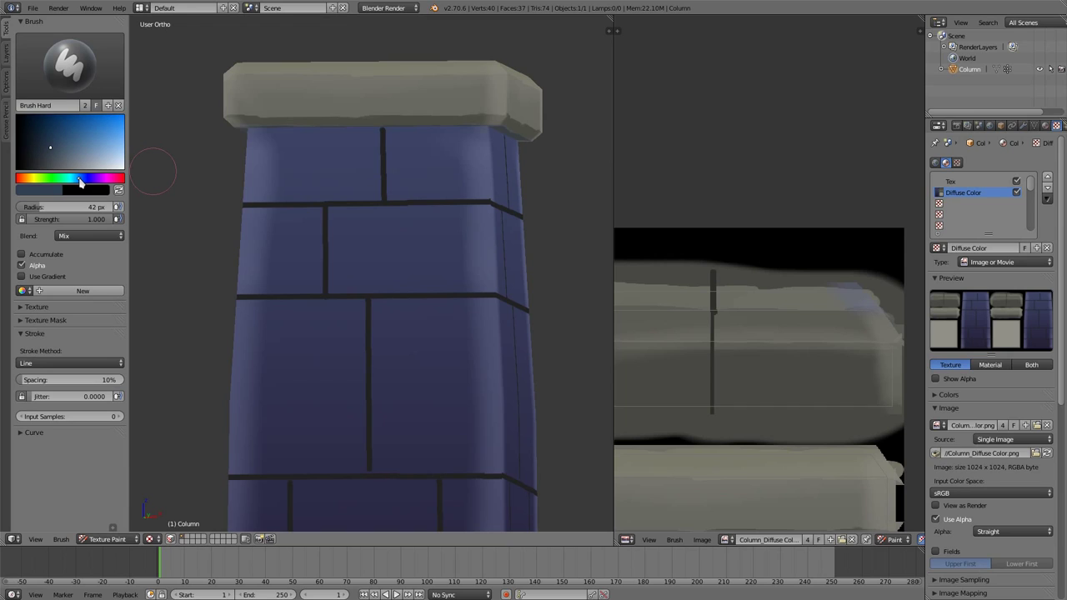
- Paint teal blobs on the lower brick, then dab the left brick at strength 0.842, 20 px radius
left_click_drag(405, 342, 421, 335)
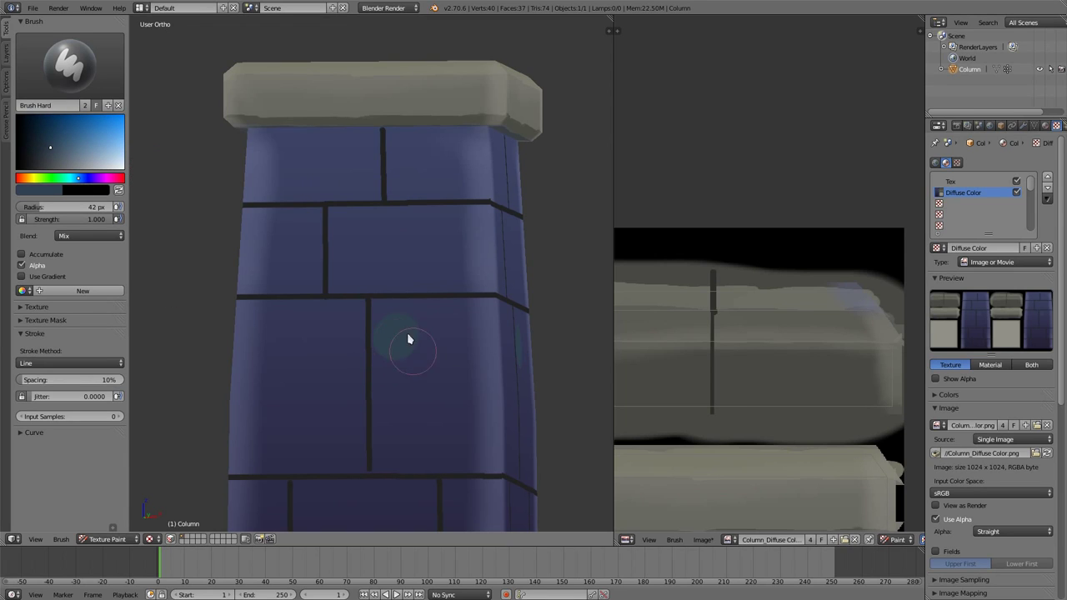
left_click_drag(436, 392, 424, 422)
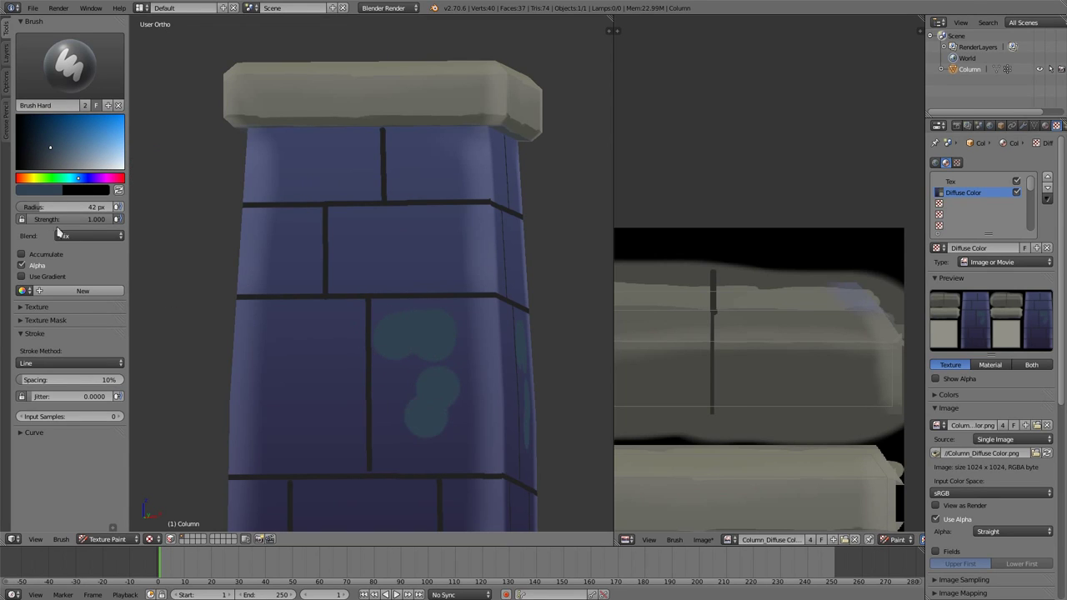
left_click_drag(100, 219, 84, 220)
left_click_drag(387, 367, 405, 425)
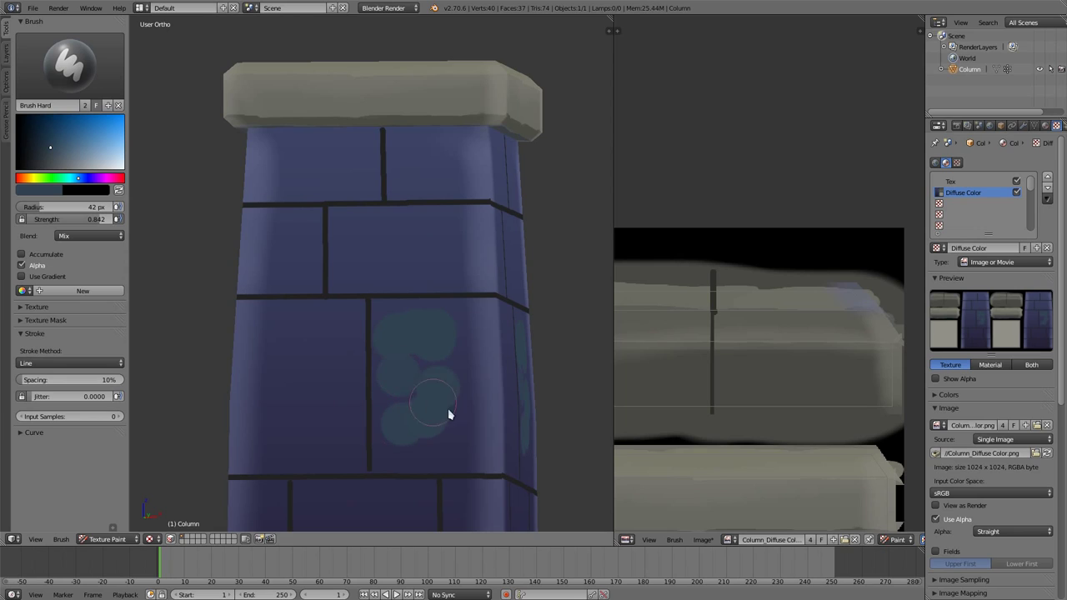
key("f")
left_click(450, 417)
left_click_drag(281, 369, 296, 392)
middle_click_drag(317, 350, 330, 382)
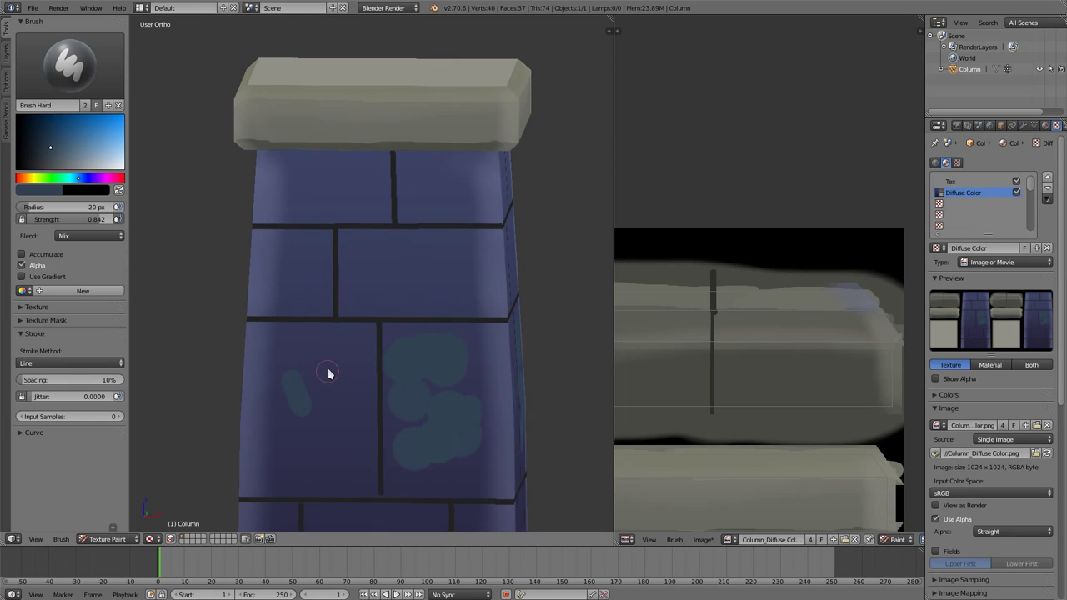
- Switch the brush stroke method to Space and undo the teal dabs
left_click(37, 363)
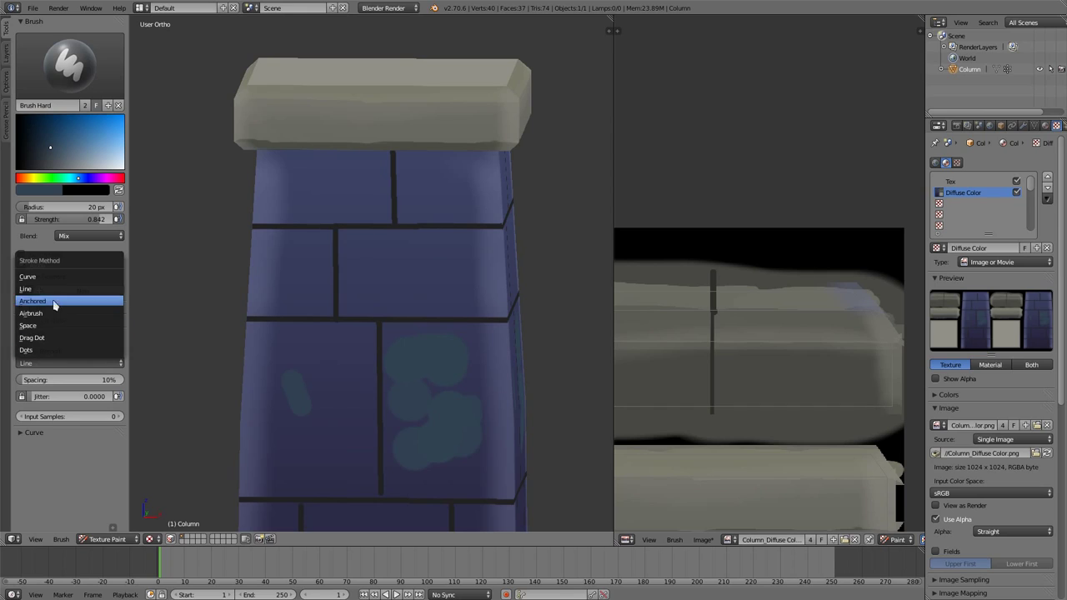
left_click(59, 329)
key("ctrl+z")
key("ctrl+z")
key("ctrl+z")
key("ctrl+z")
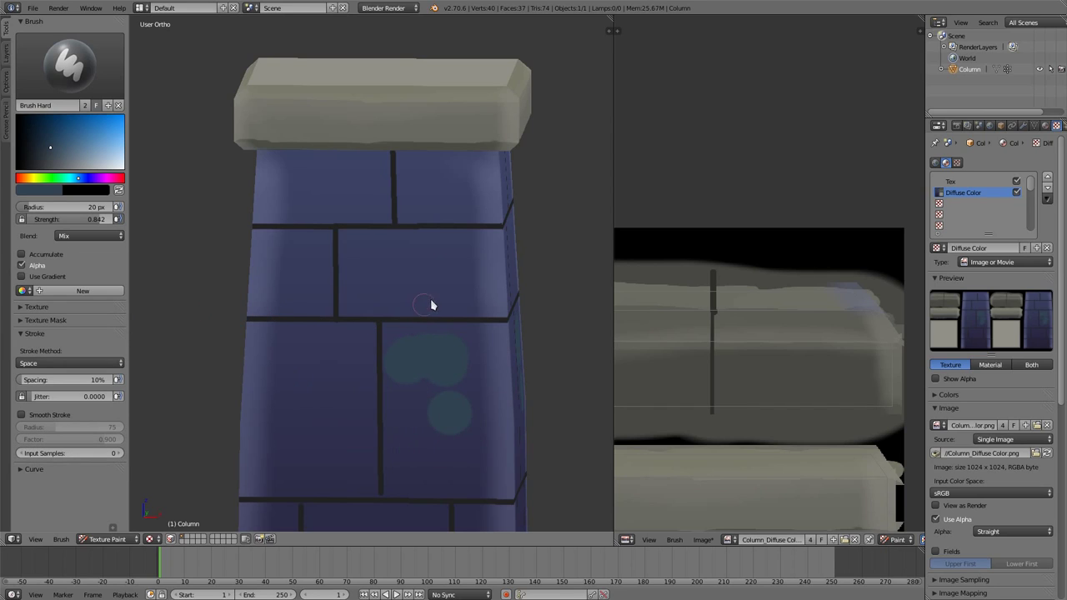
key("ctrl+z")
- Brush faint light-blue mottling across the lower bricks using a lighter sky-blue
key("s")
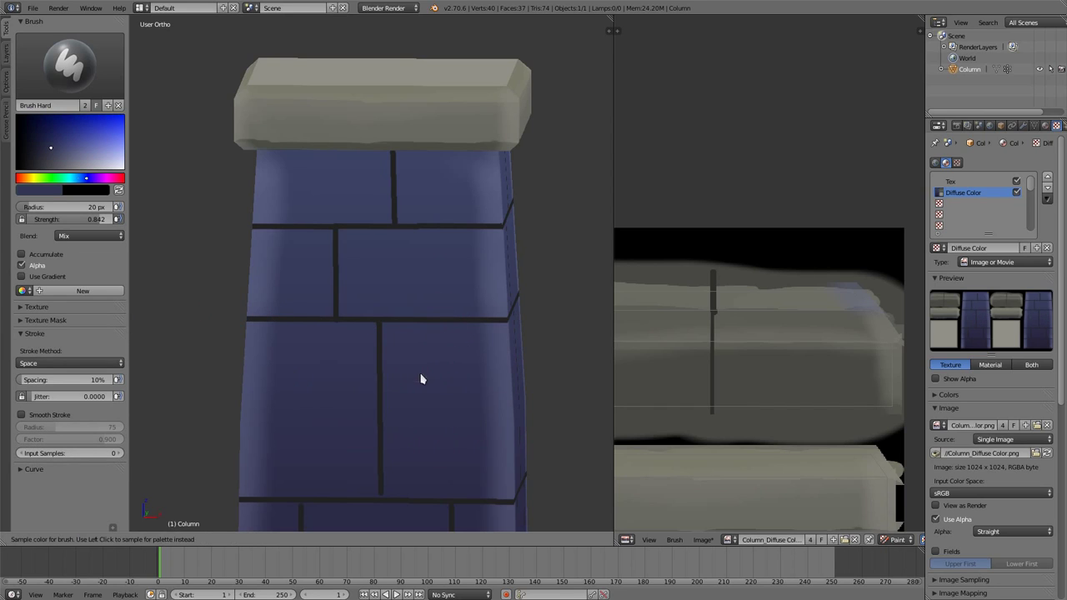
left_click(78, 179)
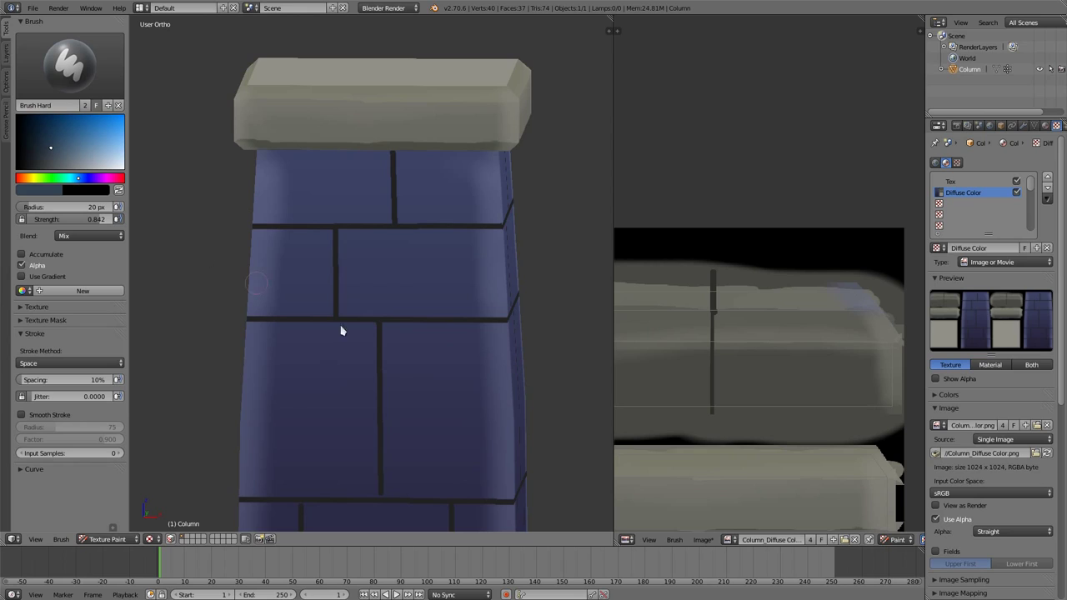
mouse_move(408, 378)
left_mouse_down()
mouse_move(450, 359)
mouse_move(478, 388)
mouse_move(428, 443)
mouse_move(488, 475)
left_mouse_up()
mouse_move(305, 377)
left_mouse_down()
mouse_move(281, 353)
mouse_move(328, 352)
mouse_move(352, 398)
mouse_move(359, 468)
mouse_move(340, 478)
mouse_move(288, 459)
left_mouse_up()
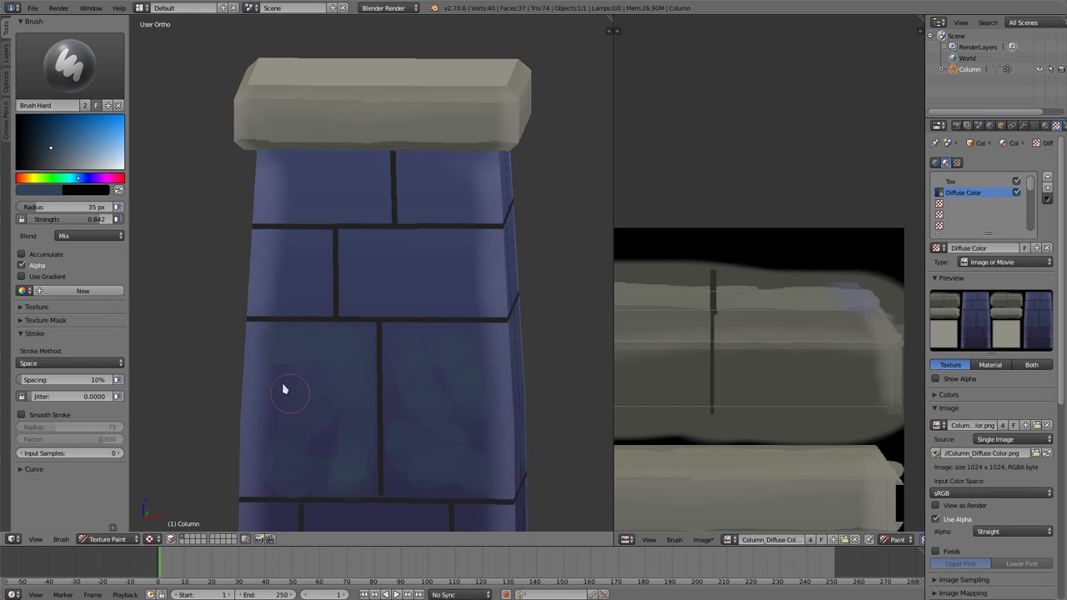
- Dab a grey spot on the upper middle brick and shrink the brush to 13 px
left_click(51, 168)
left_click(420, 277)
left_click(415, 276)
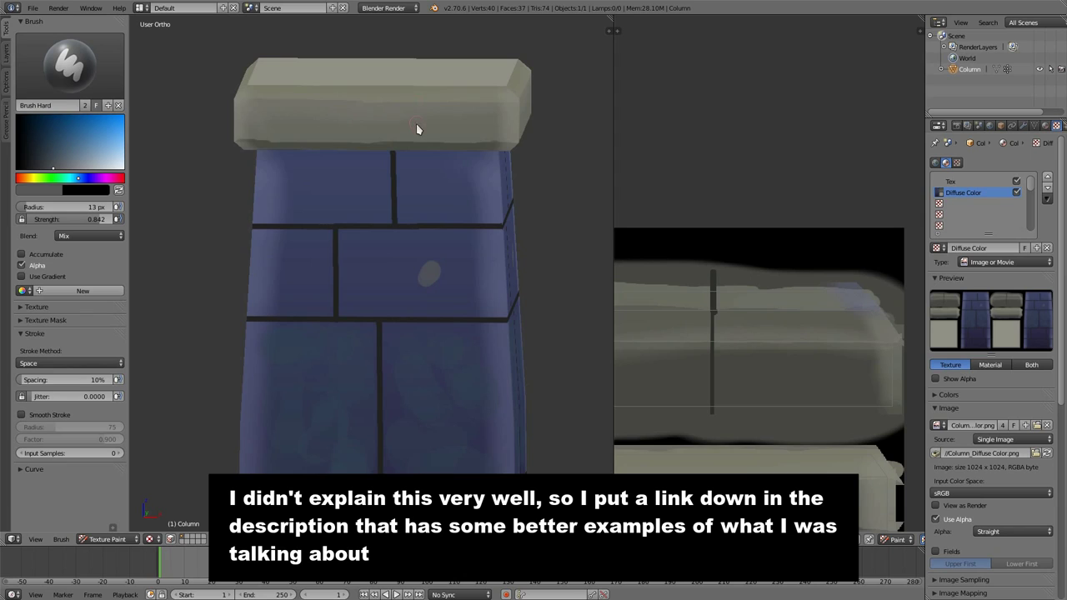
- Dab a small grey dot on the cap's top face, then return to a front view
mouse_move(417, 129)
middle_mouse_down()
mouse_move(439, 298)
mouse_move(423, 338)
middle_mouse_up()
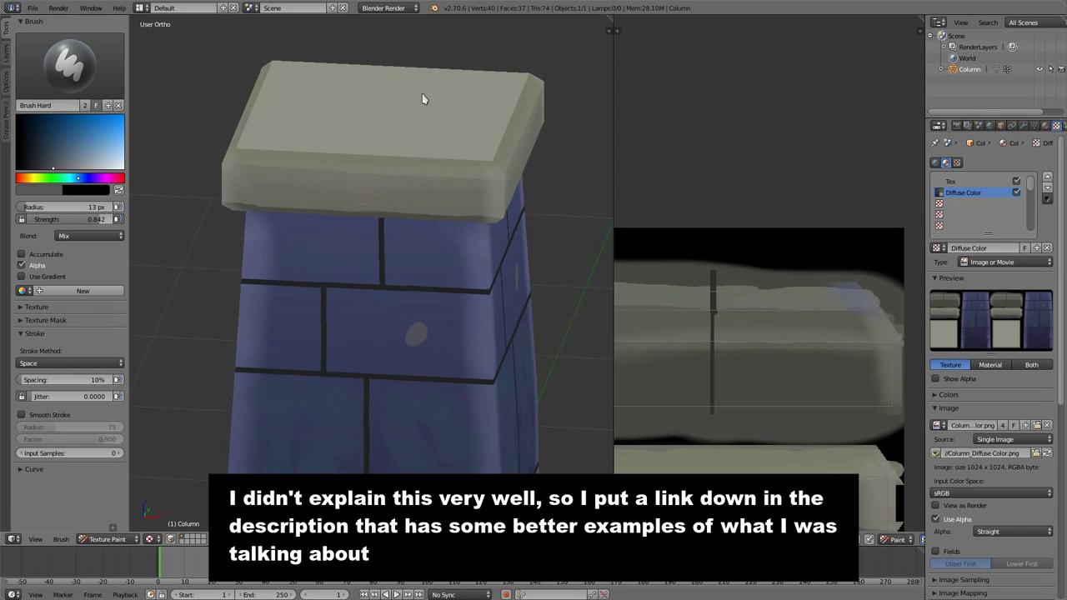
middle_click_drag(344, 144, 357, 298)
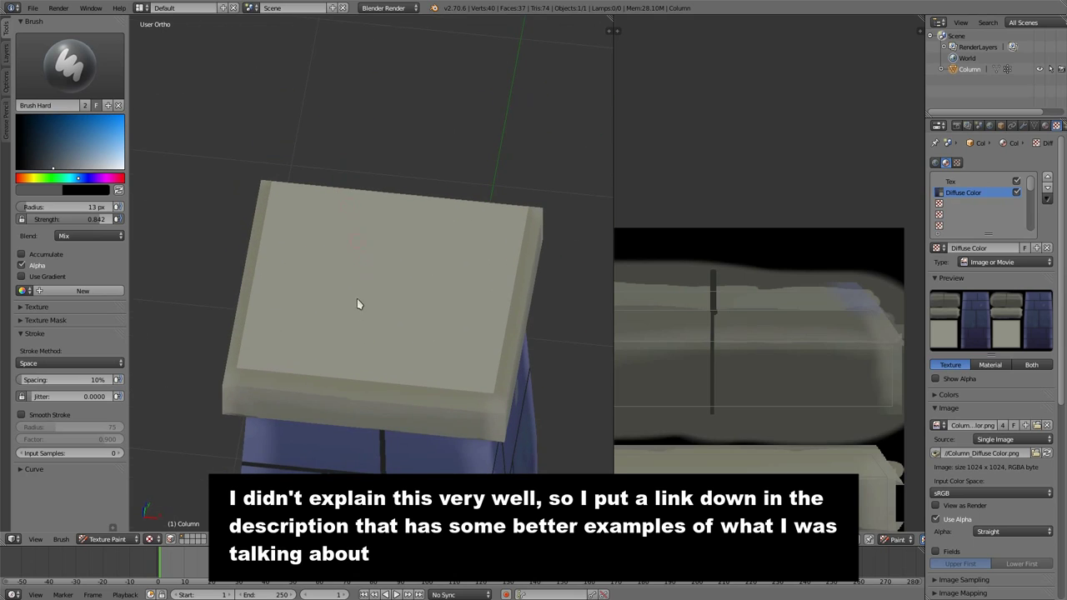
left_click(355, 324)
middle_click_drag(352, 431, 362, 370)
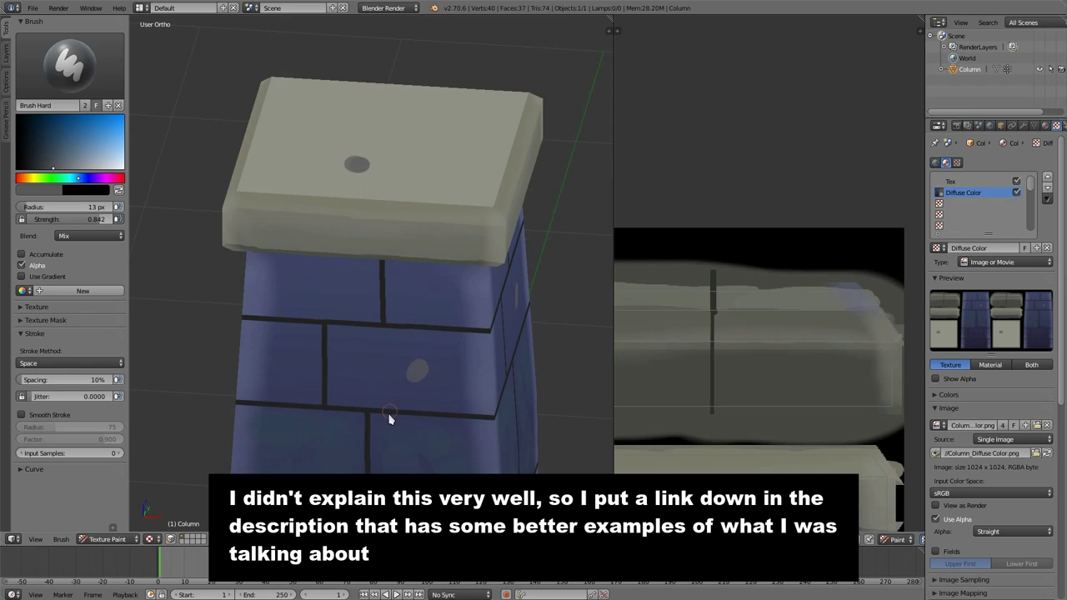
mouse_move(388, 418)
middle_mouse_down()
mouse_move(409, 395)
mouse_move(440, 293)
middle_mouse_up()
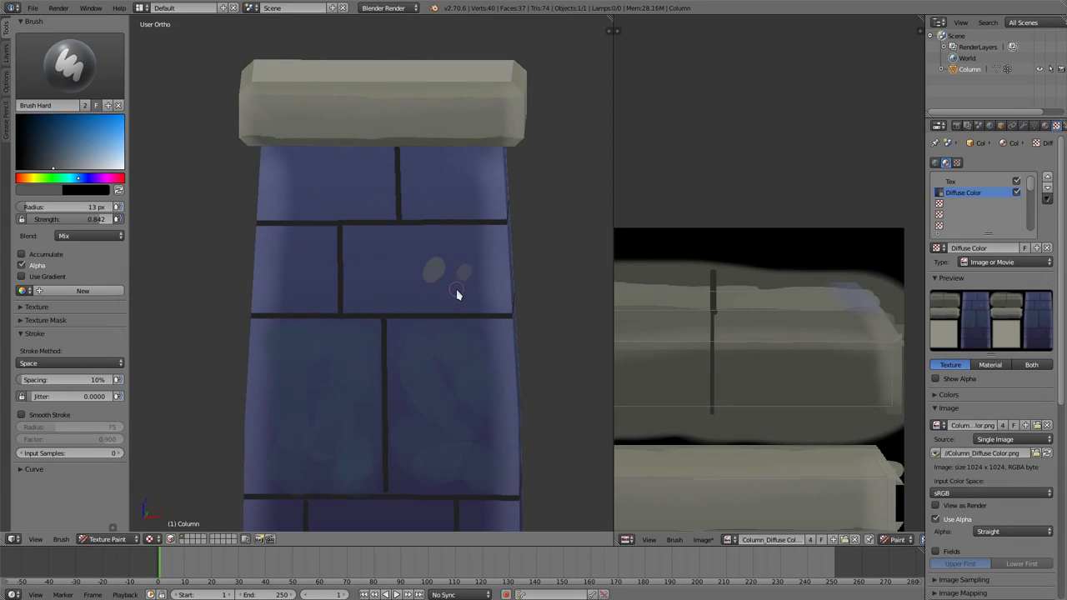
- Restore the grey dots at 23 px radius and dab pale highlights on upper and lower-right bricks
key("ctrl+z")
key("ctrl+z")
key("ctrl+shift+z")
key("ctrl+shift+z")
left_click(364, 243)
left_click(373, 276)
left_click(458, 242)
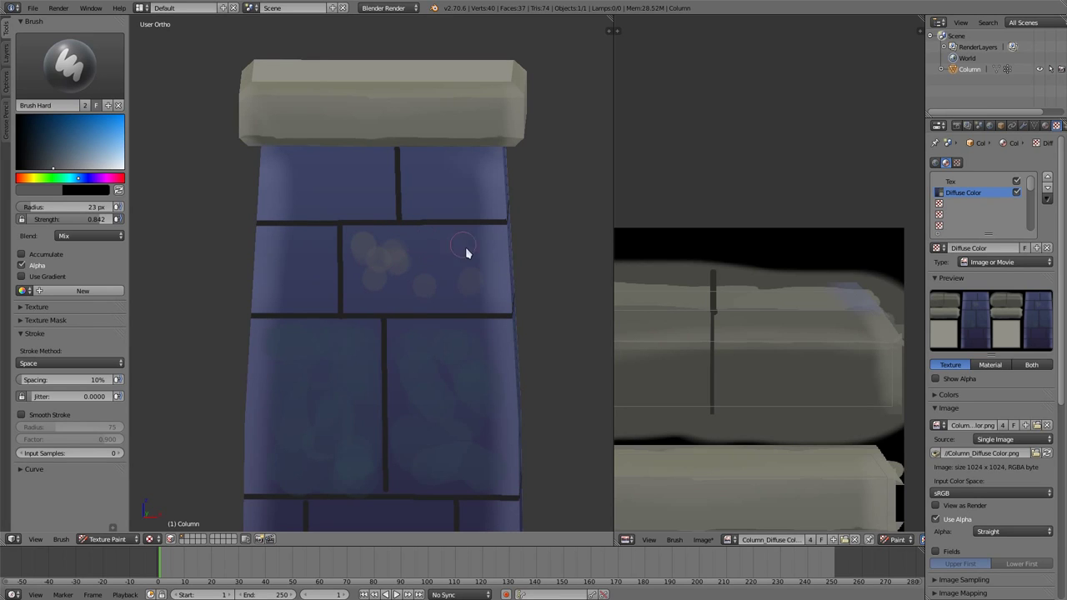
left_click(408, 372)
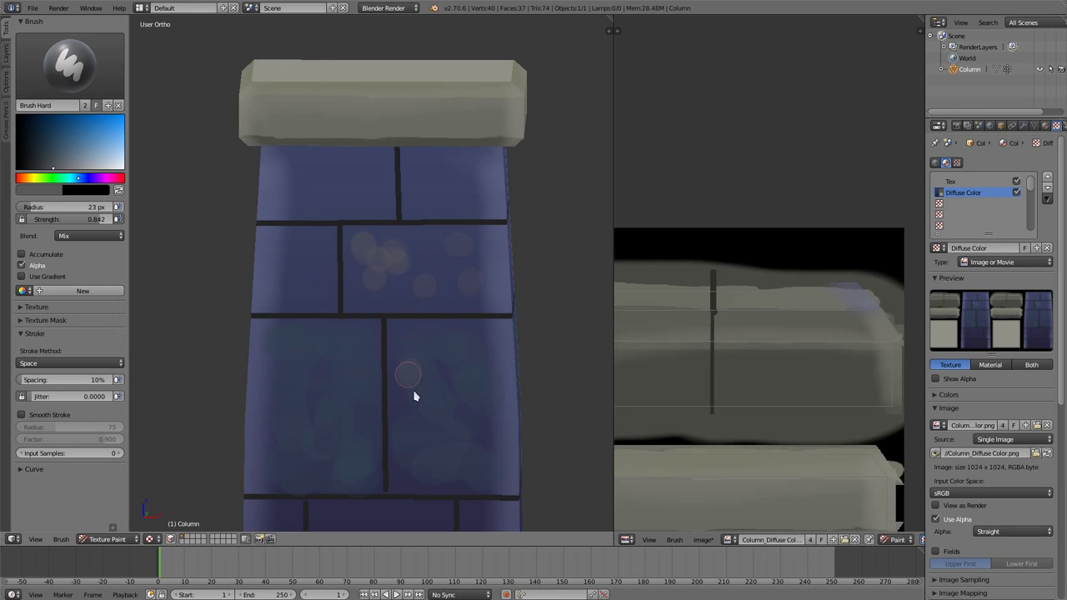
left_click(471, 458)
left_click(490, 424)
- Add more pale highlight spots across the lower-right, lower-left and upper-left bricks
left_click(493, 481)
left_click(455, 482)
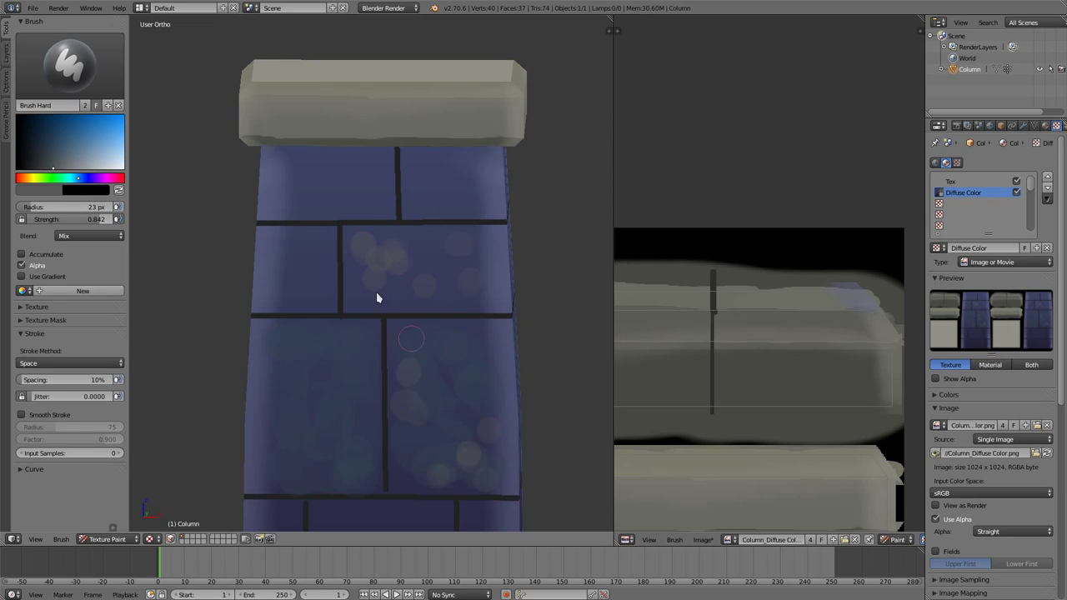
left_click(341, 480)
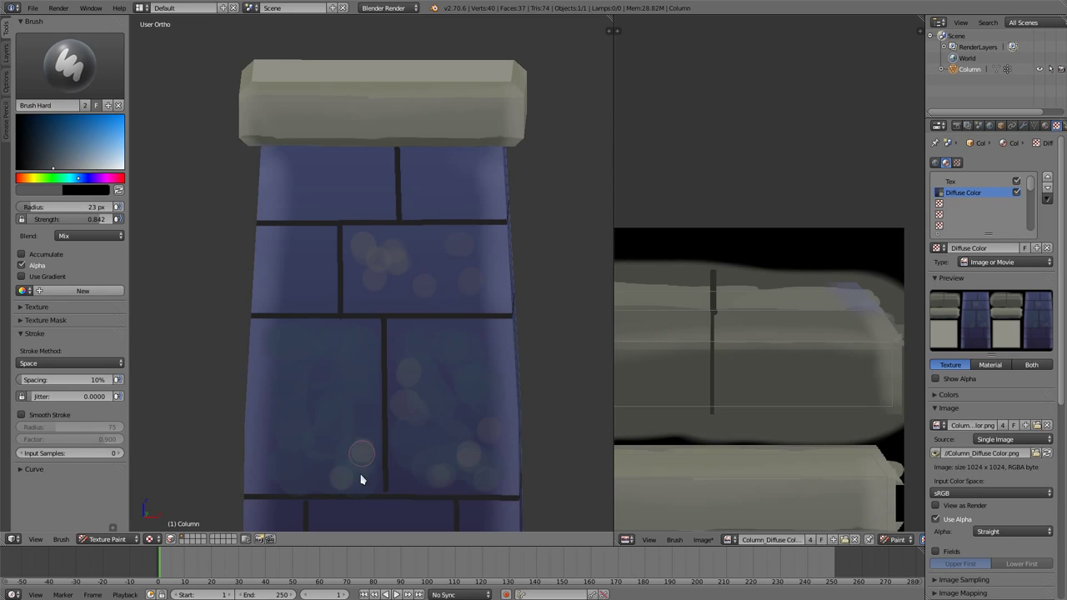
left_click(363, 451)
left_click(286, 361)
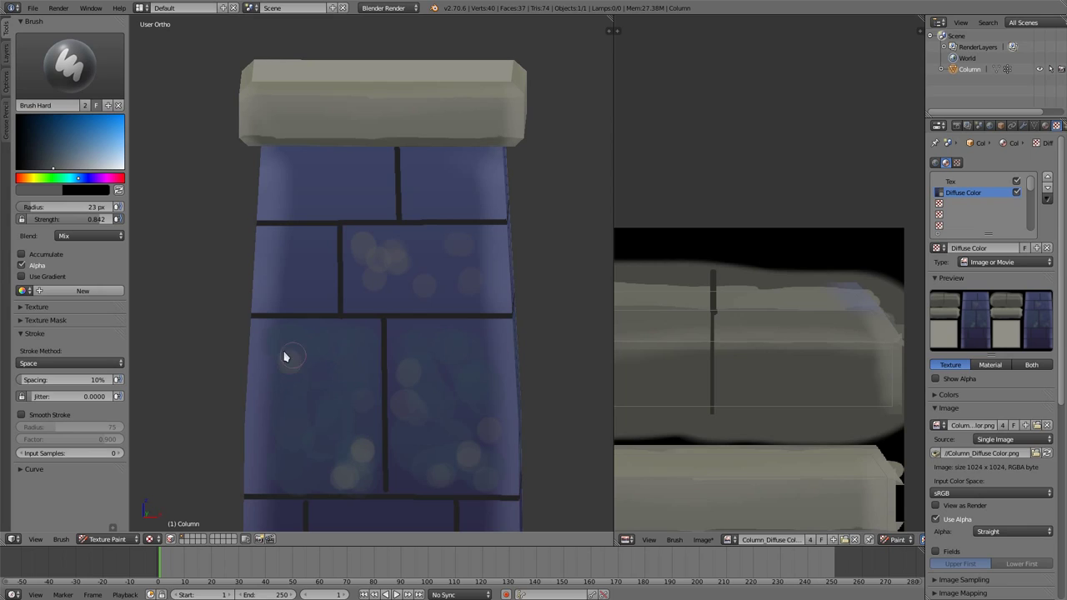
left_click(305, 265)
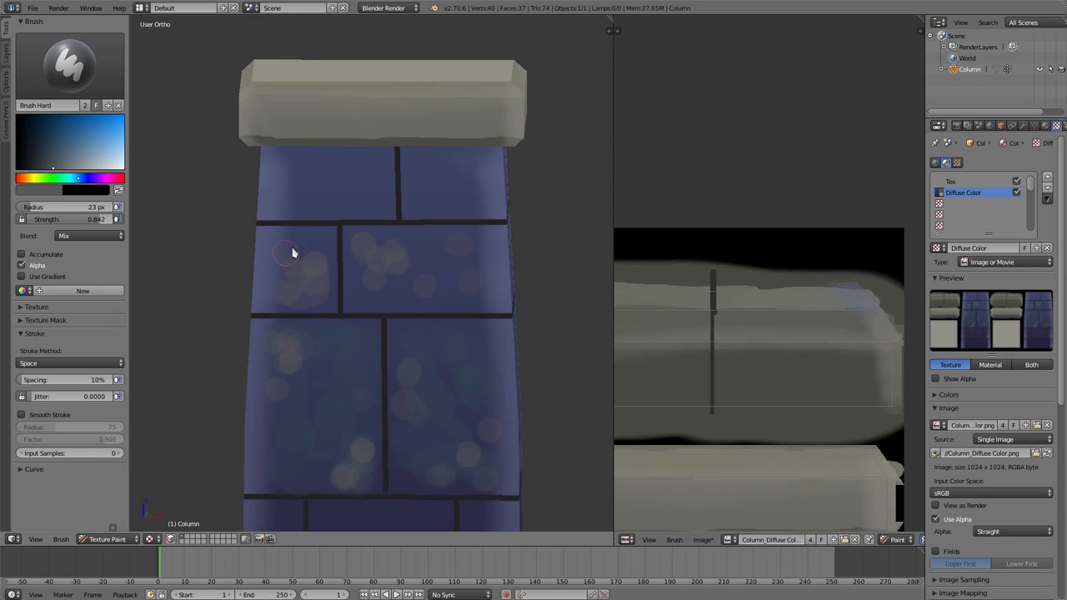
mouse_move(292, 251)
left_mouse_down()
mouse_move(317, 186)
mouse_move(326, 208)
mouse_move(319, 195)
mouse_move(371, 203)
mouse_move(376, 174)
mouse_move(460, 189)
left_mouse_up()
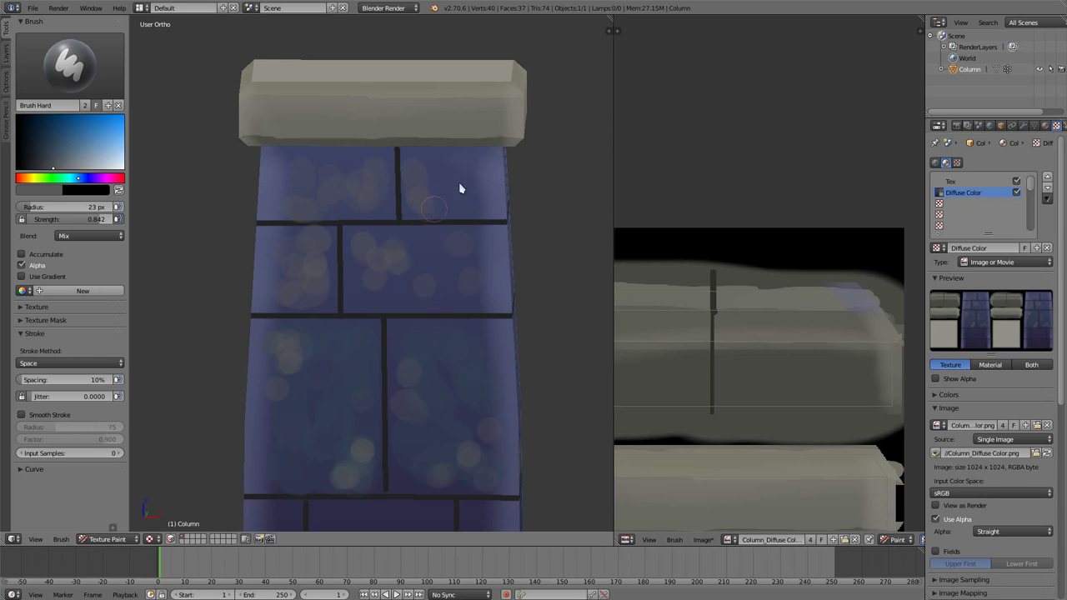
mouse_move(482, 178)
middle_mouse_down()
mouse_move(464, 409)
mouse_move(412, 312)
middle_mouse_up()
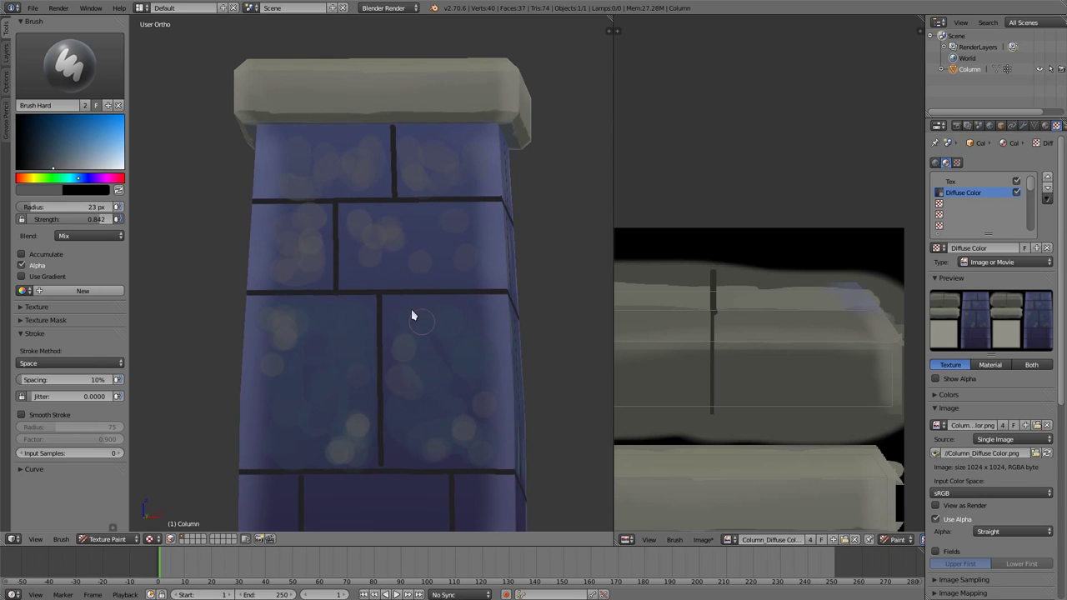
- Paint pale dabs on the bottom bricks and dim some with a sampled purple-blue
middle_click_drag(456, 446, 442, 296, "shift")
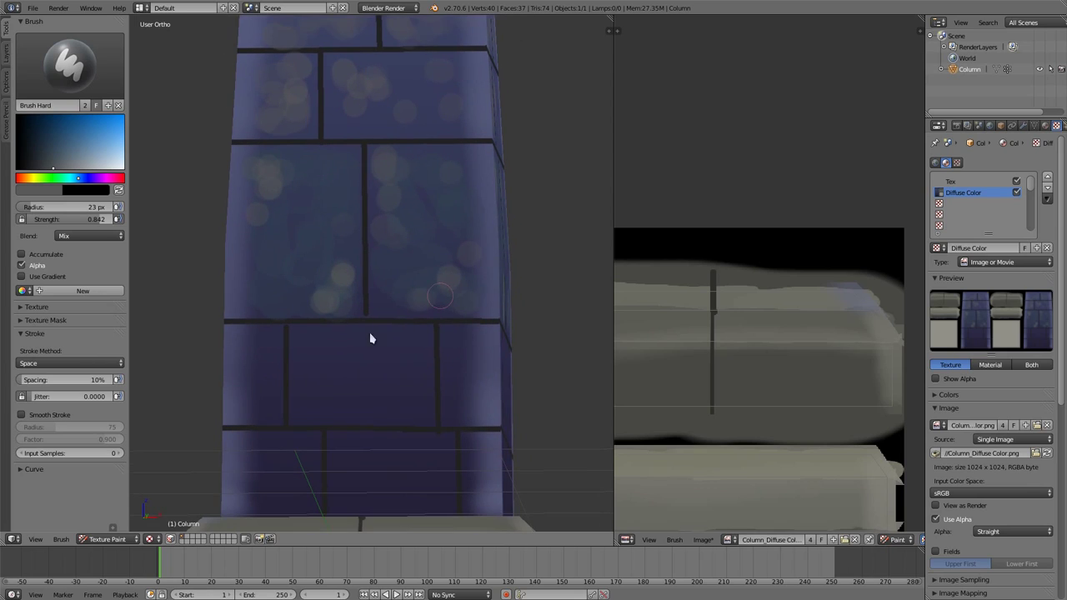
left_click_drag(300, 334, 337, 409)
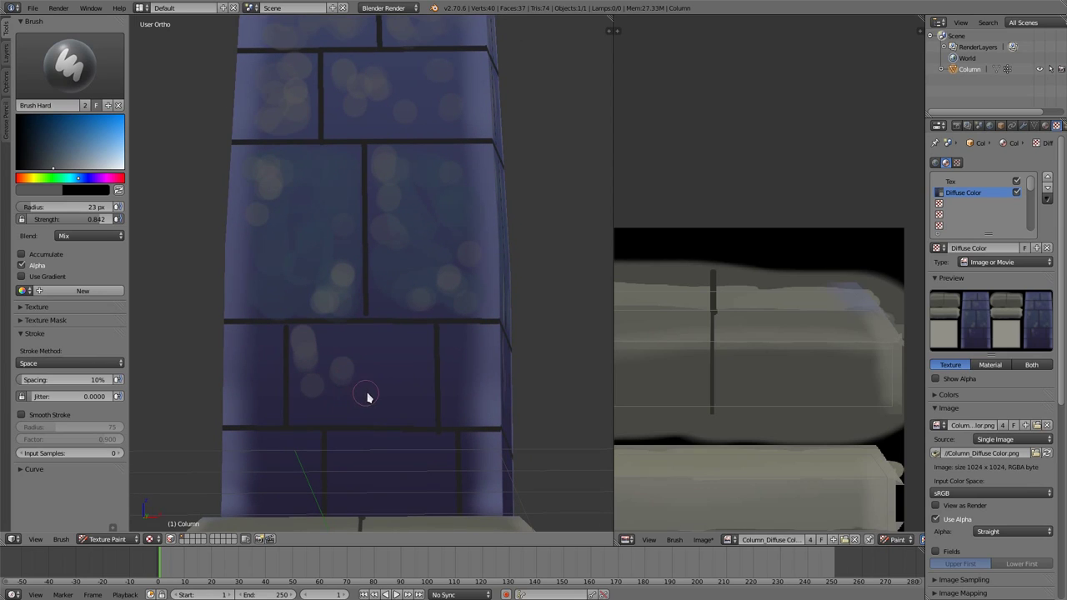
key("s")
left_click(45, 164)
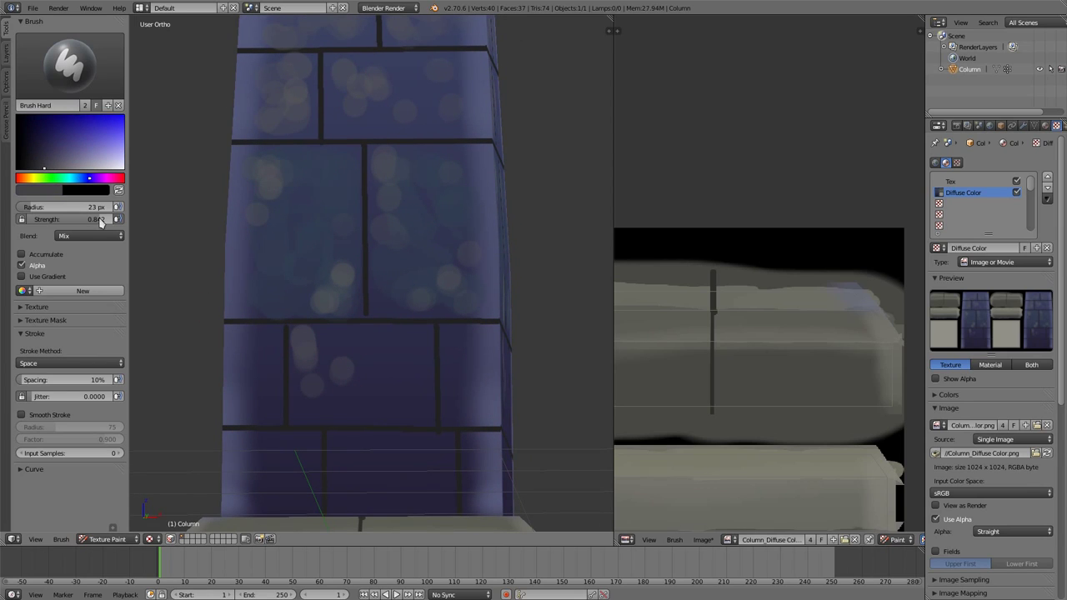
mouse_move(322, 369)
left_mouse_down()
mouse_move(333, 349)
mouse_move(405, 350)
mouse_move(421, 388)
mouse_move(324, 409)
mouse_move(383, 415)
left_mouse_up()
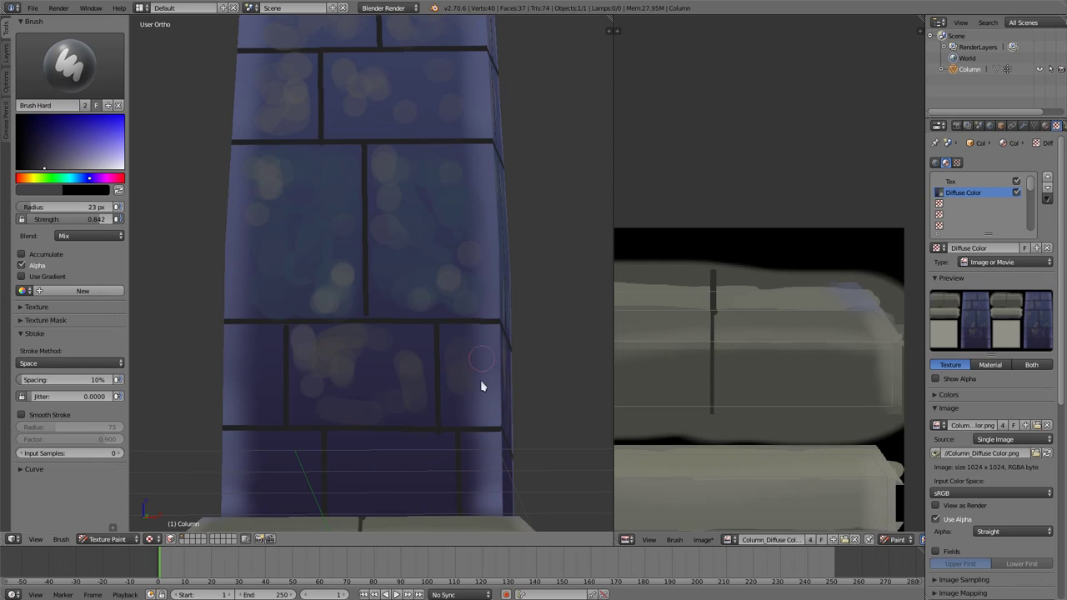
mouse_move(281, 460)
left_mouse_down()
mouse_move(239, 495)
mouse_move(357, 448)
mouse_move(382, 480)
mouse_move(448, 476)
mouse_move(476, 492)
left_mouse_up()
- Dab a darker sampled blue onto the bottom brick and switch the paint colour to orange
key("s")
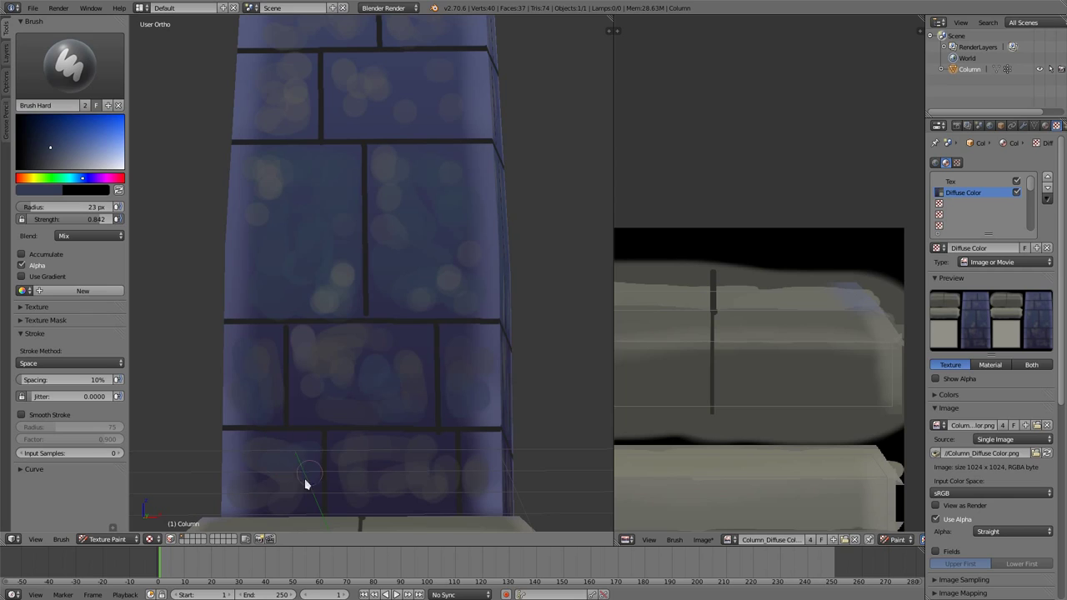
left_click_drag(338, 476, 342, 499)
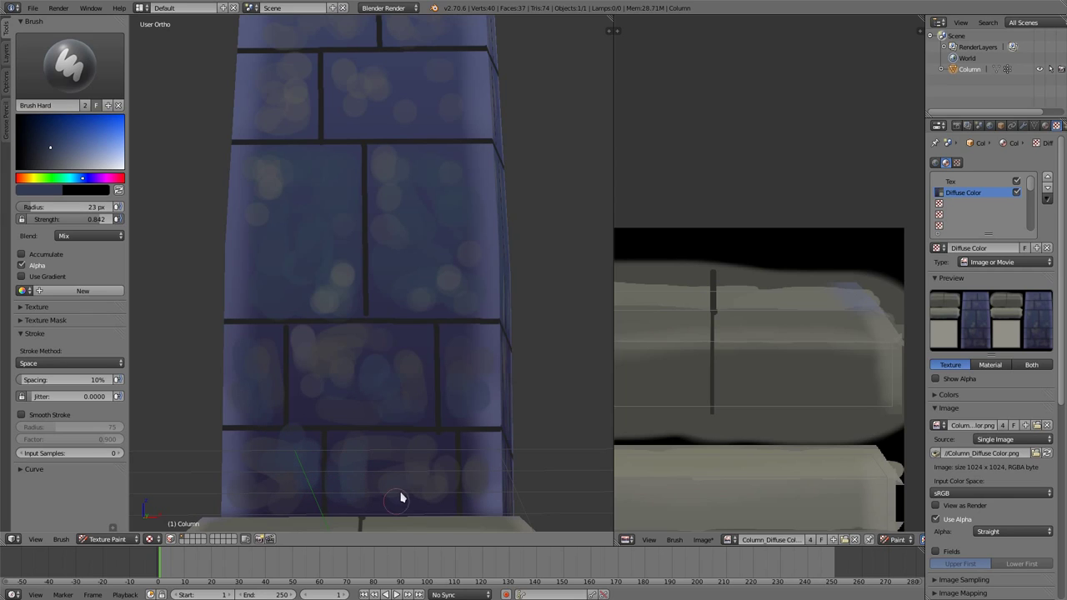
left_click(28, 177)
left_click(47, 140)
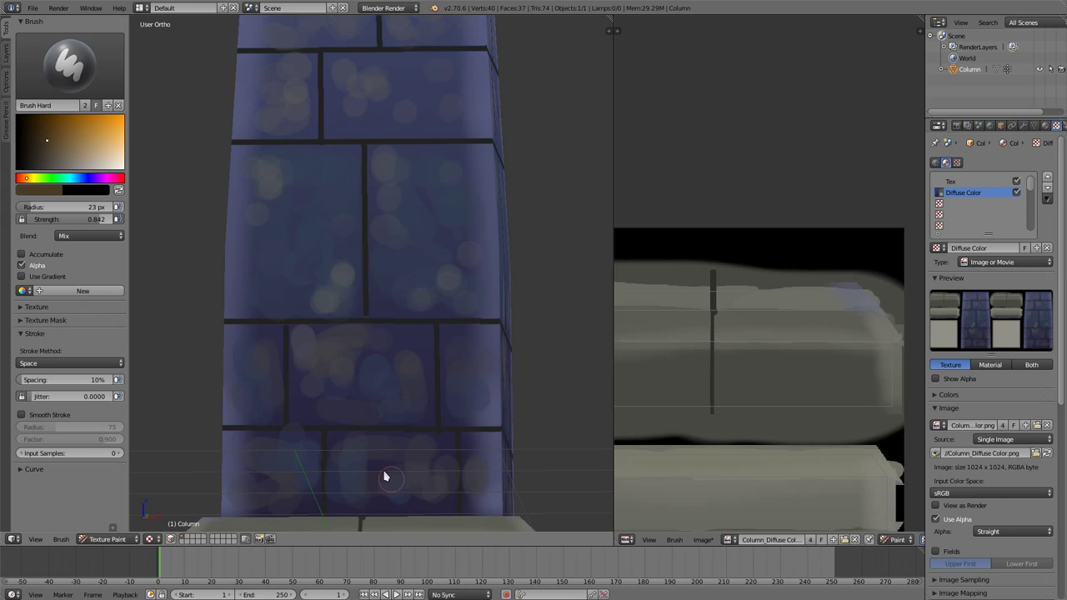
- Paint red-orange patches on the shaft's bricks, then orbit up to show the grey capital
left_click_drag(385, 476, 353, 486)
left_click_drag(32, 179, 21, 178)
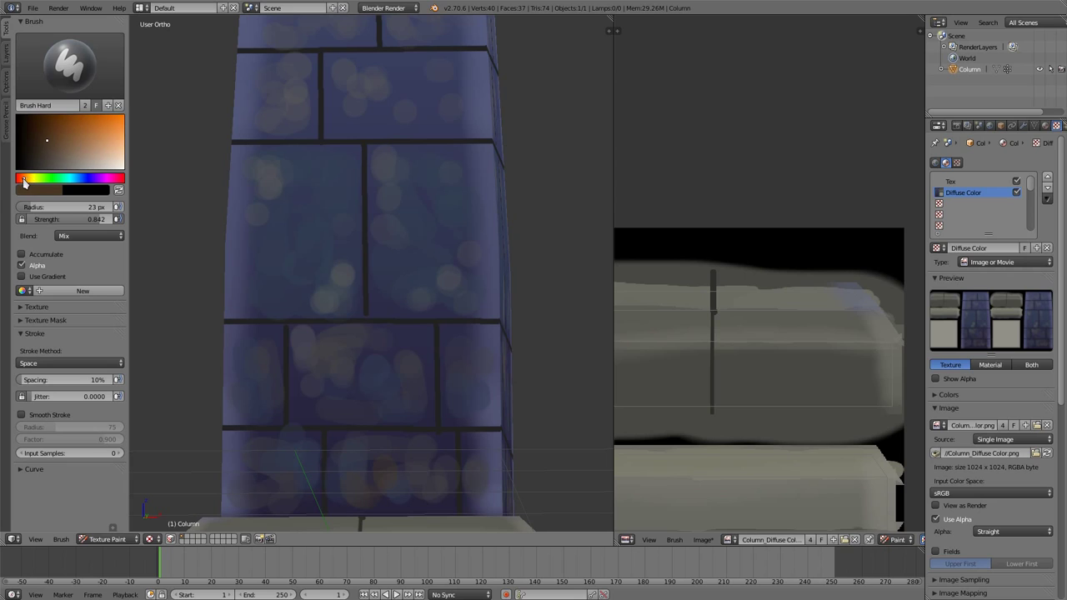
left_click(62, 134)
left_click(286, 282)
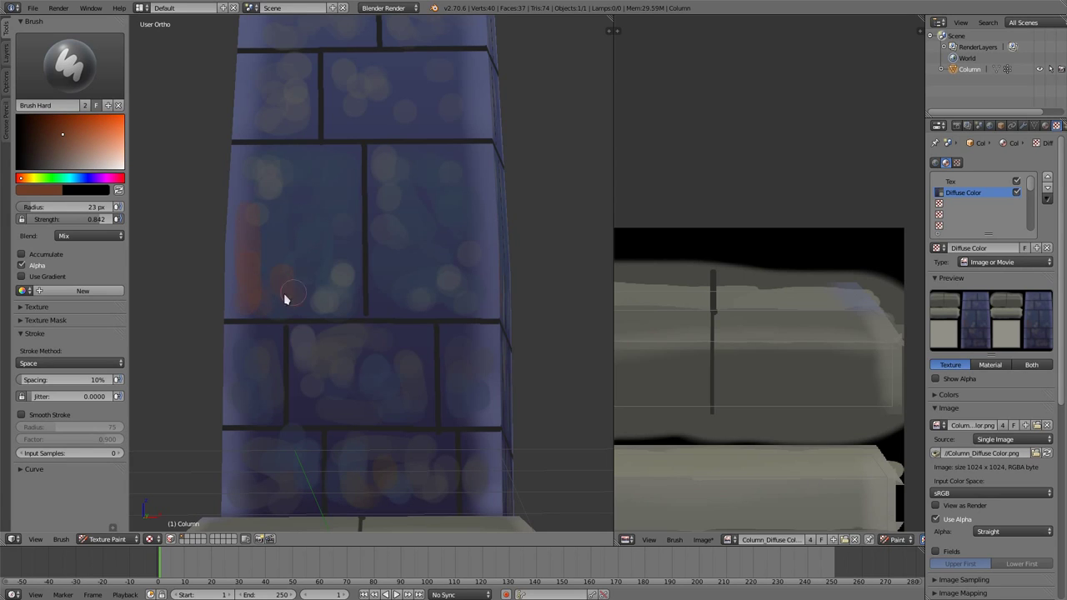
mouse_move(445, 255)
middle_mouse_down()
mouse_move(450, 237)
mouse_move(376, 233)
middle_mouse_up()
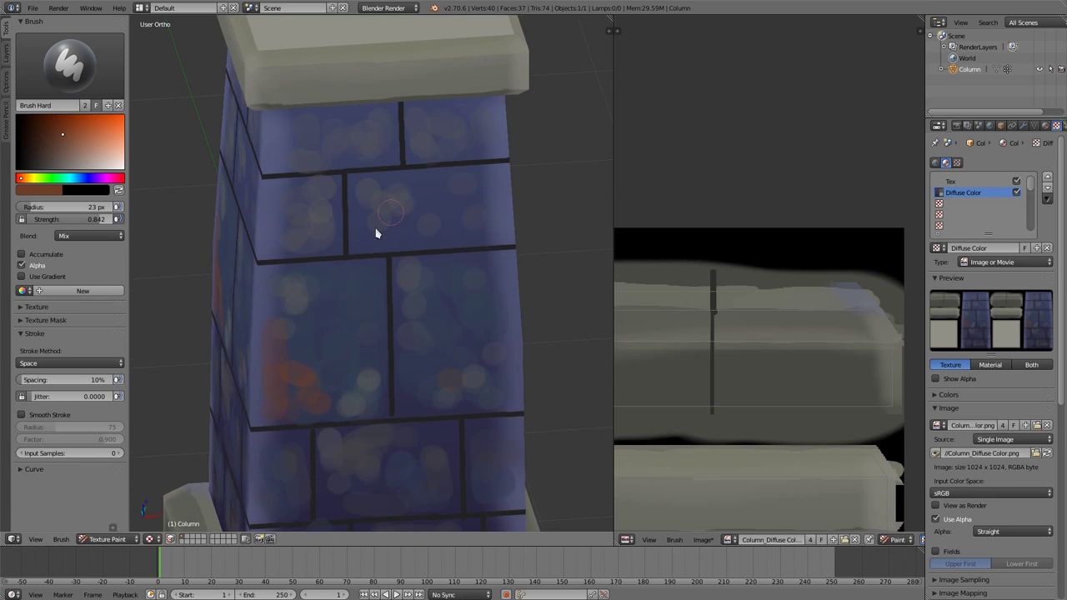
left_click_drag(376, 234, 359, 219)
mouse_move(482, 166)
middle_mouse_down()
mouse_move(406, 178)
mouse_move(388, 226)
mouse_move(375, 219)
middle_mouse_up()
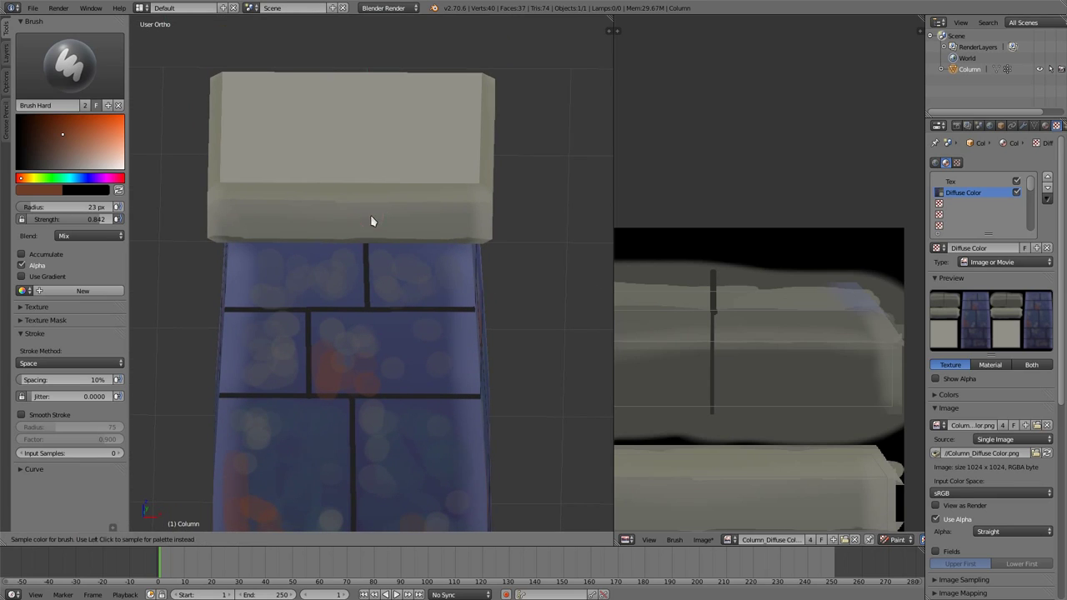
- Set a dark grey paint colour and dab it along the capital's side band
left_click(33, 178)
left_click_drag(59, 170, 52, 166)
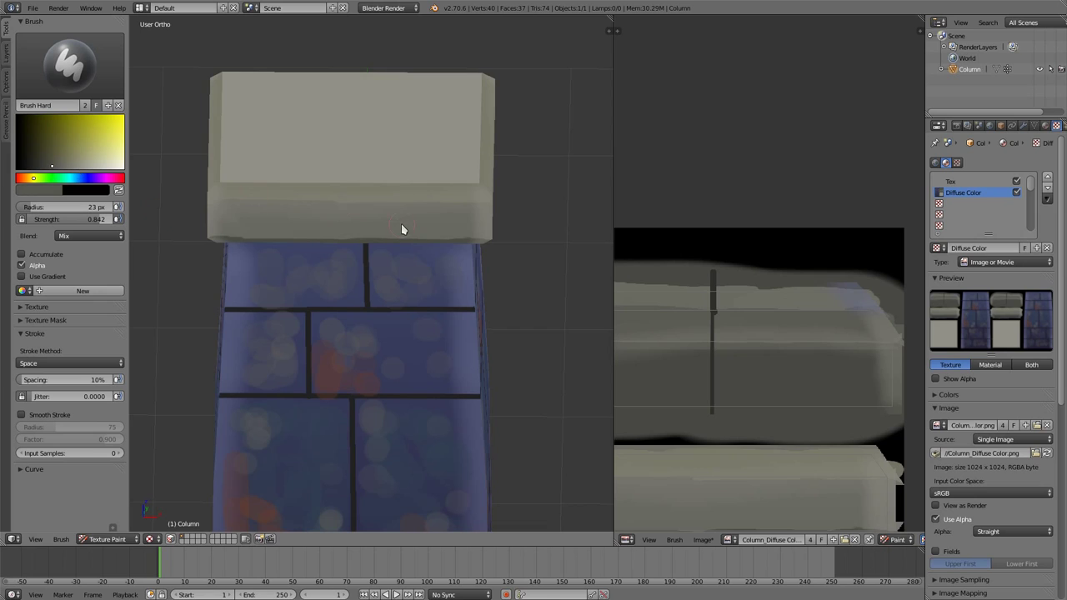
left_click(446, 221)
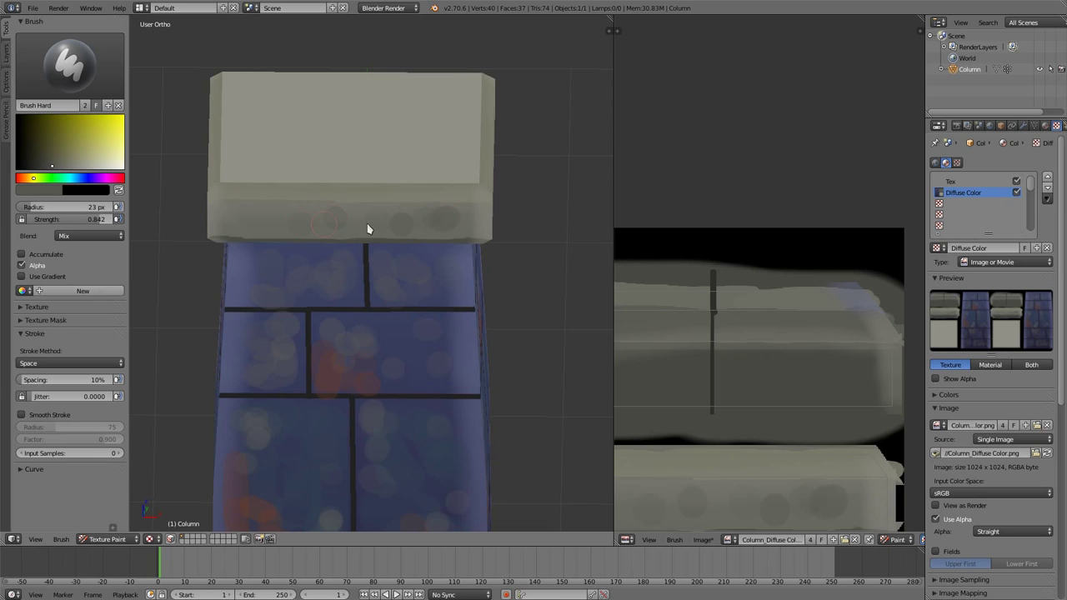
left_click(367, 225)
left_click(268, 218)
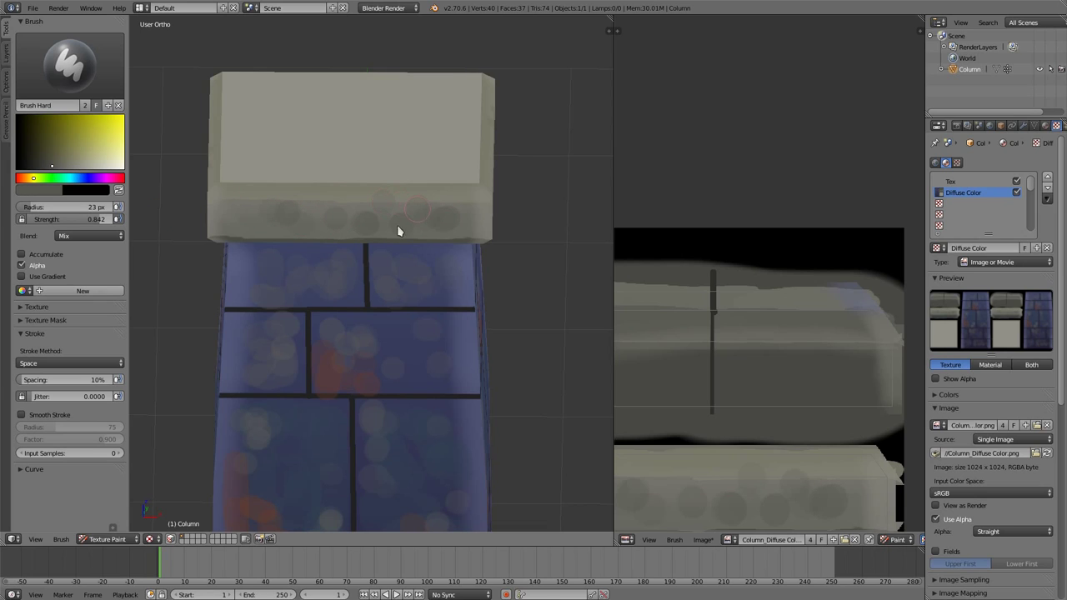
middle_click_drag(411, 139, 403, 271, "shift")
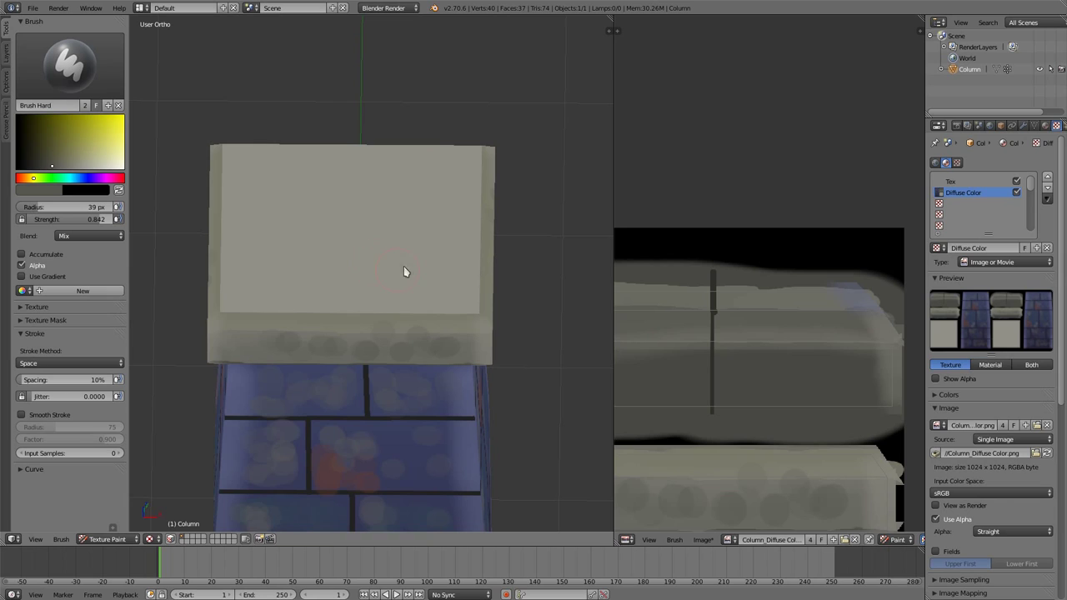
- Mottle the capital's face and the lower-left of its top with grey dabs
left_click(441, 287)
left_click(446, 236)
left_click(421, 270)
left_click(384, 269)
left_click(398, 226)
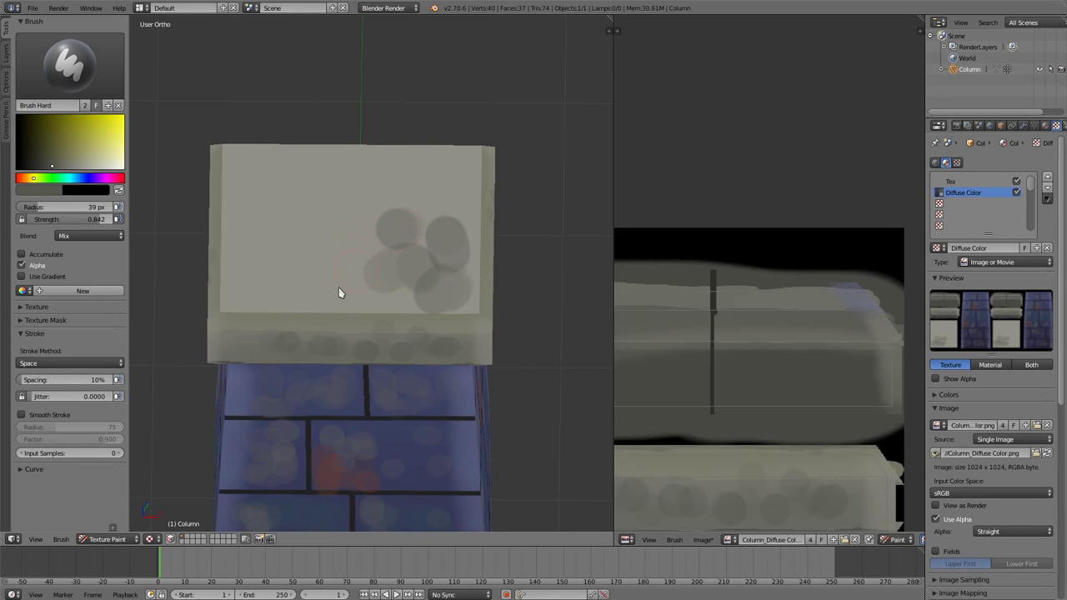
mouse_move(175, 364)
middle_mouse_down()
mouse_move(371, 281)
mouse_move(340, 294)
middle_mouse_up()
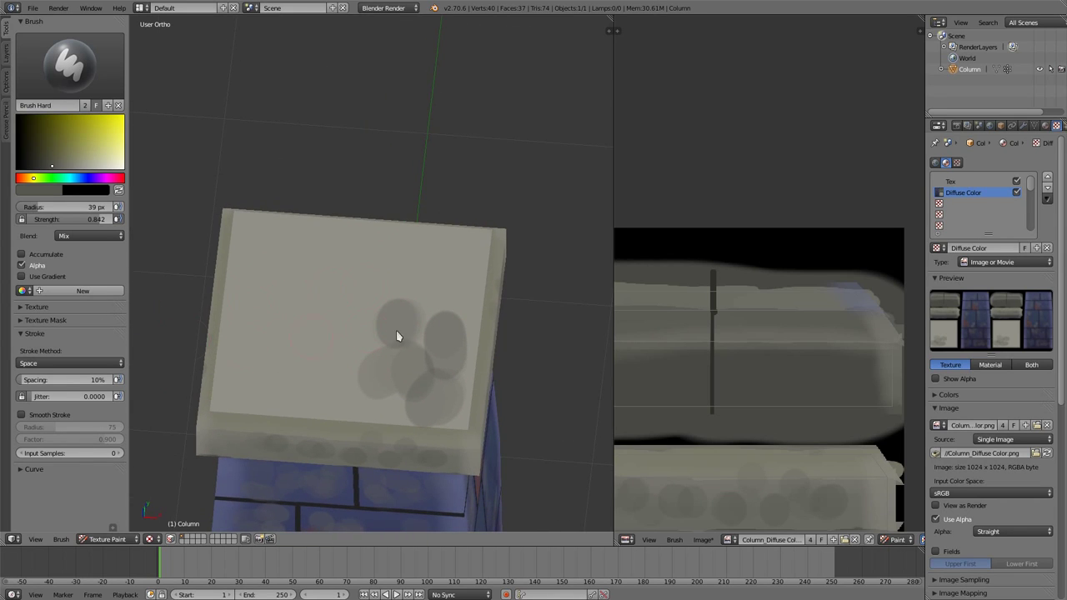
left_click(333, 399)
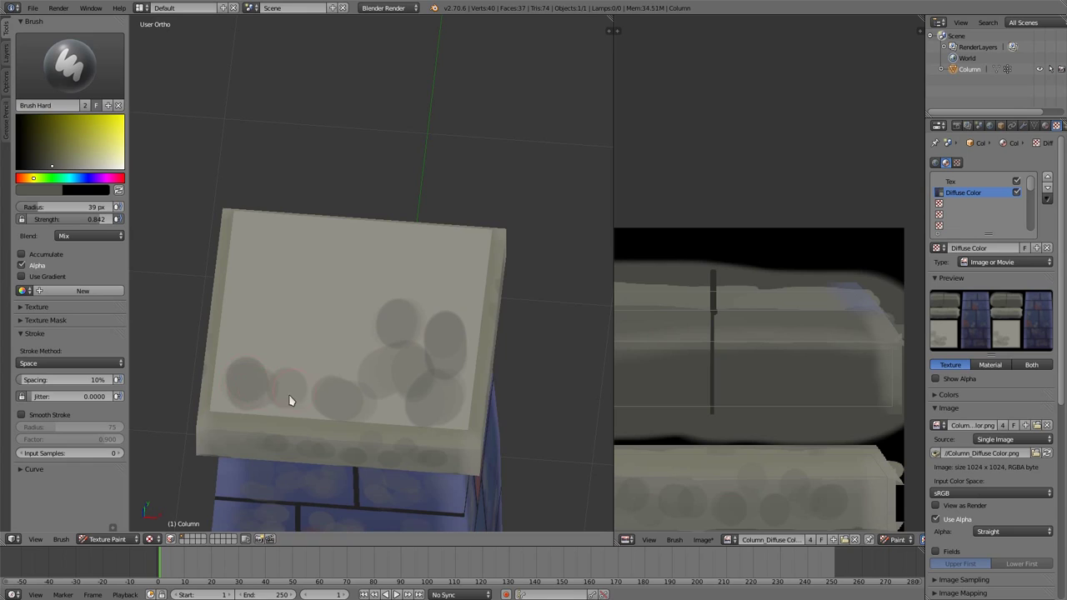
left_click(276, 392)
left_click(252, 333)
left_click(301, 359)
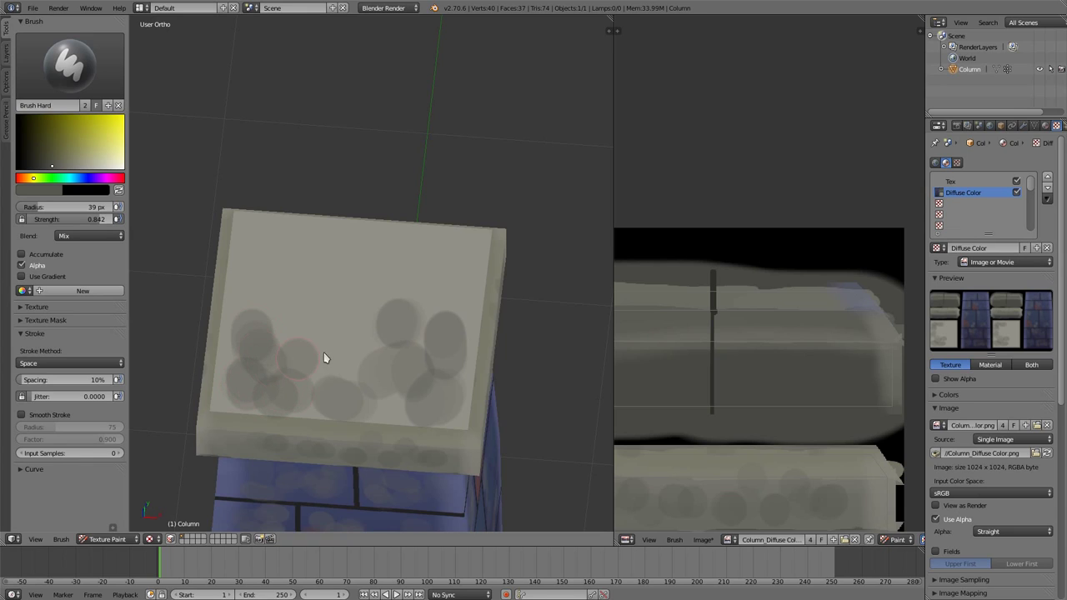
- Fill grey dabs along the capital top's upper-left and right edges and remaining gaps
left_click(278, 276)
left_click(266, 237)
left_click(325, 240)
left_click(411, 254)
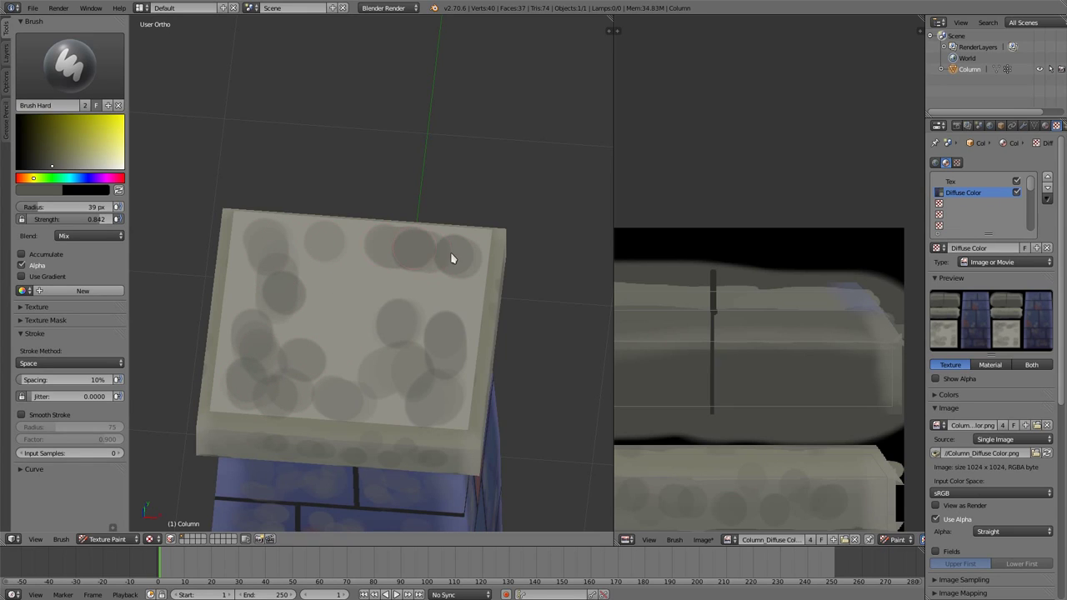
left_click(447, 258)
left_click(427, 277)
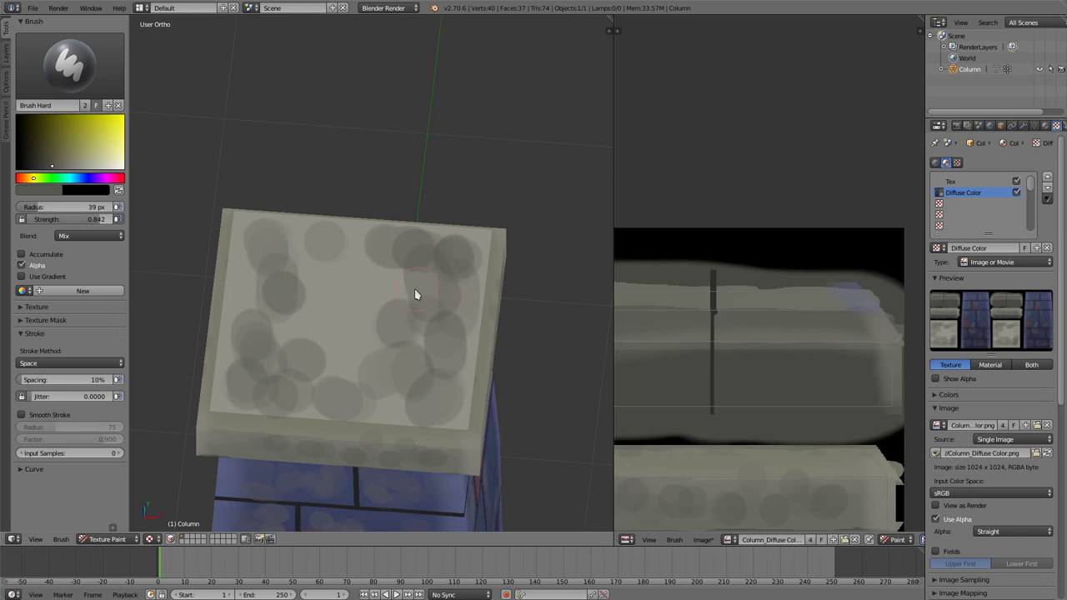
left_click(395, 278)
left_click(338, 265)
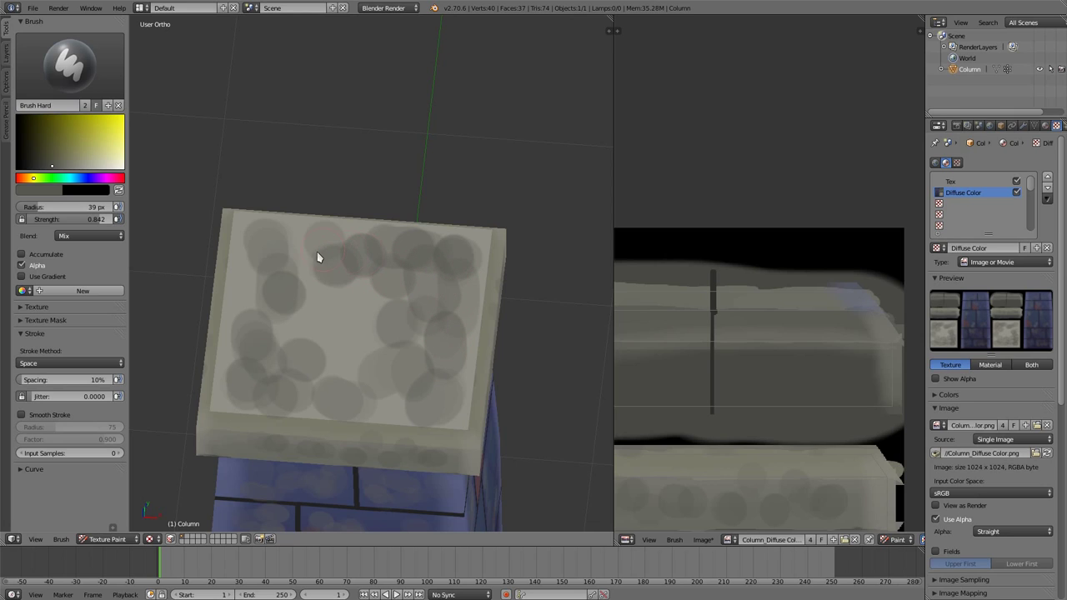
middle_click_drag(366, 312, 369, 300)
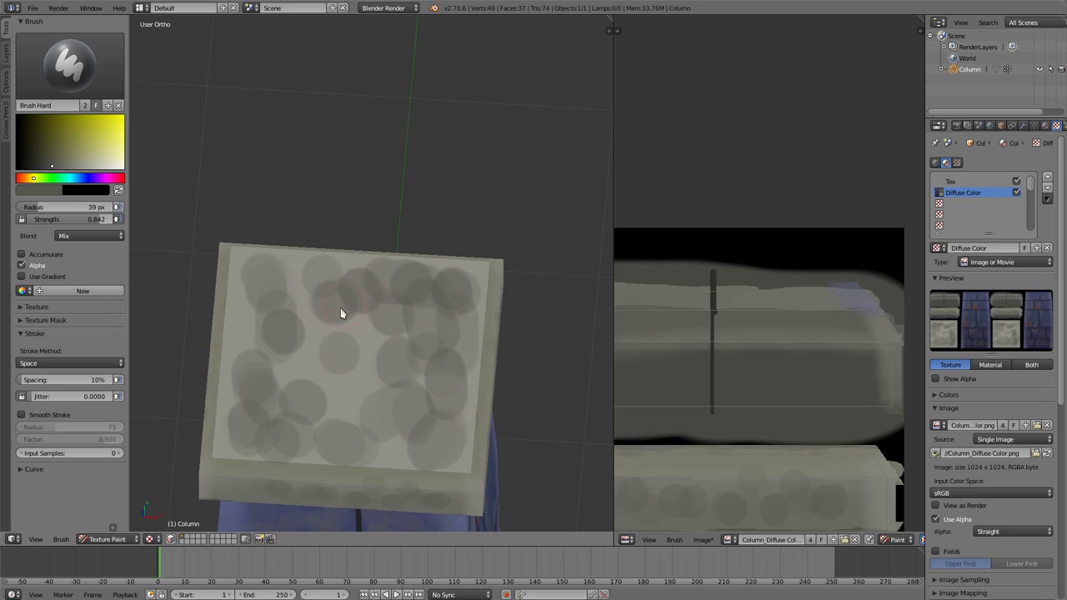
key("s")
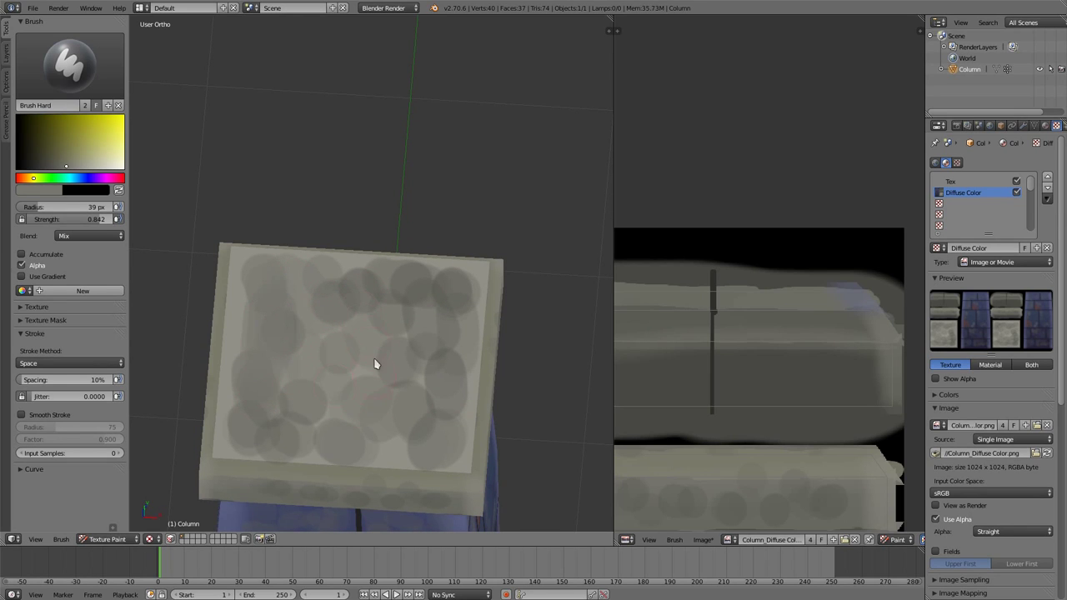
mouse_move(375, 365)
middle_mouse_down()
mouse_move(436, 425)
mouse_move(438, 385)
mouse_move(438, 458)
mouse_move(440, 267)
mouse_move(421, 286)
middle_mouse_up()
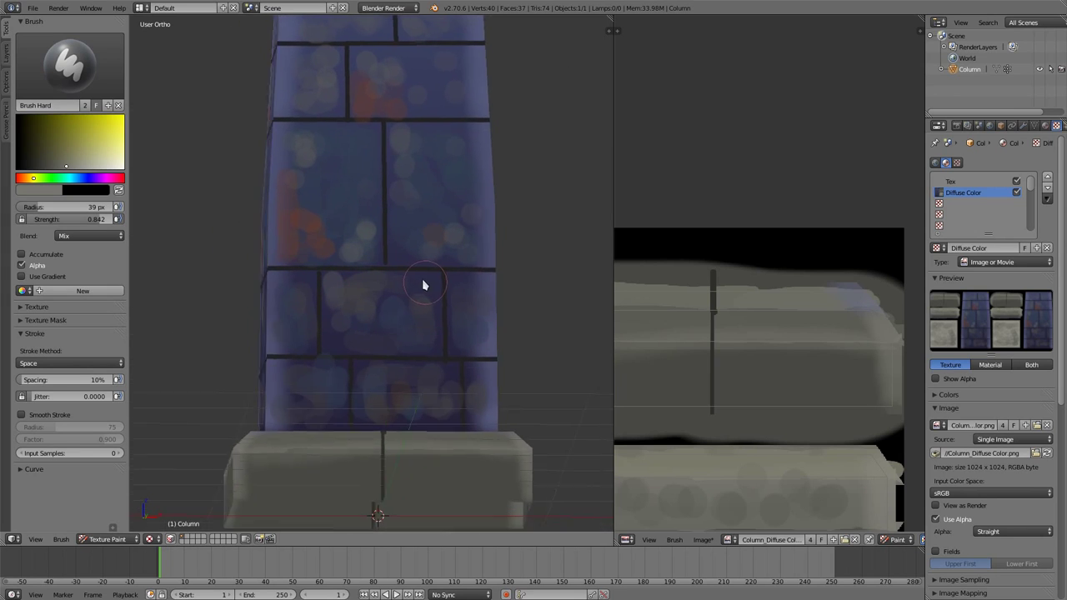
- Sample a dark grey and dot a row of dark dabs along the base's top edge
middle_click_drag(429, 481, 413, 496)
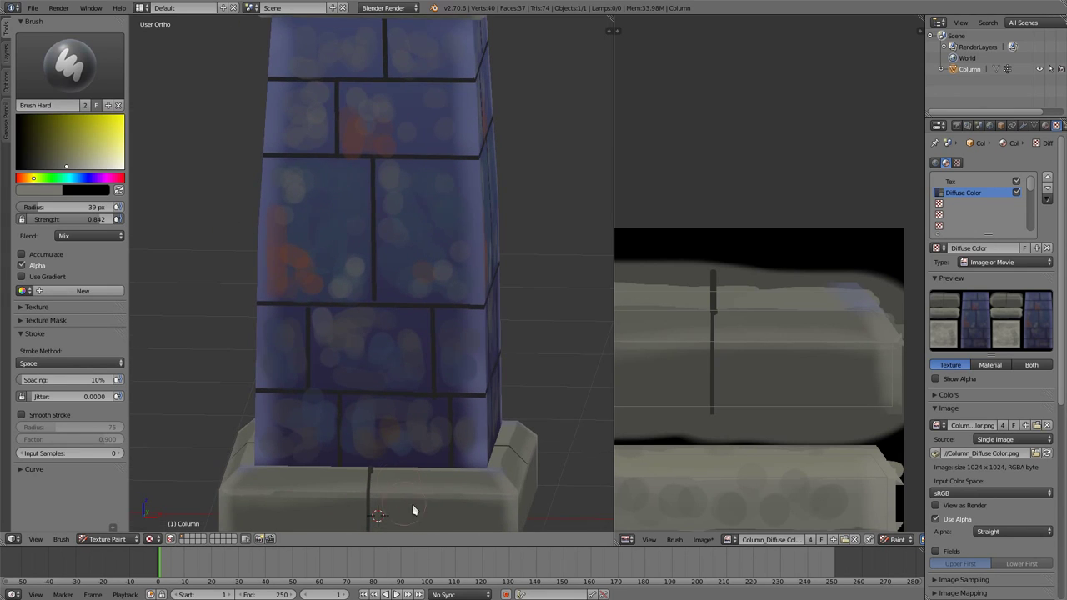
key("s")
left_click(415, 476)
left_click(397, 483)
left_click(425, 485)
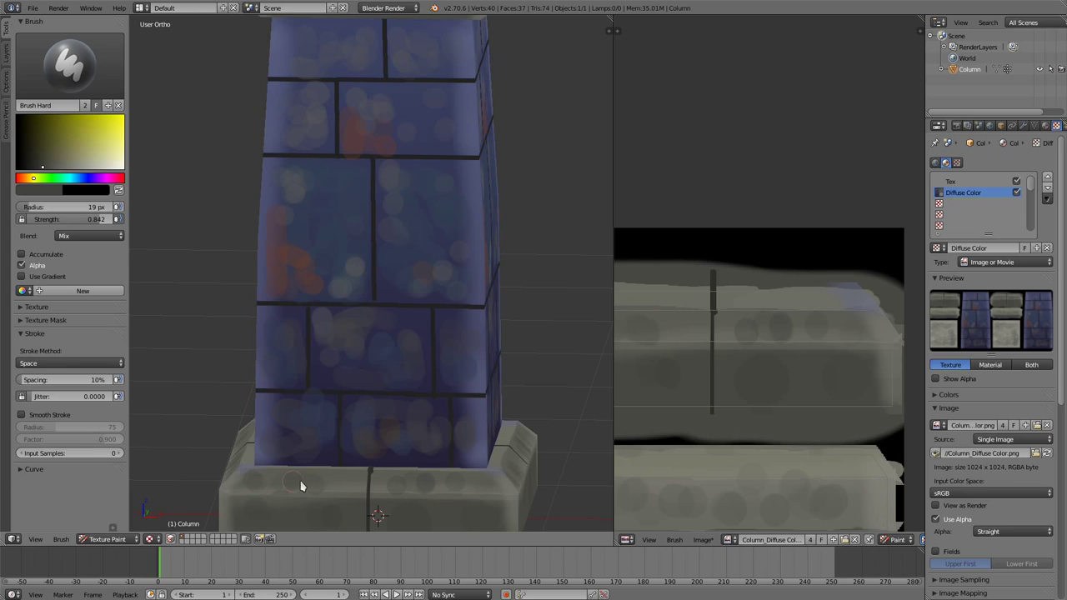
left_click_drag(300, 484, 357, 492)
mouse_move(357, 492)
middle_mouse_down()
mouse_move(374, 316)
mouse_move(434, 259)
mouse_move(405, 246)
middle_mouse_up()
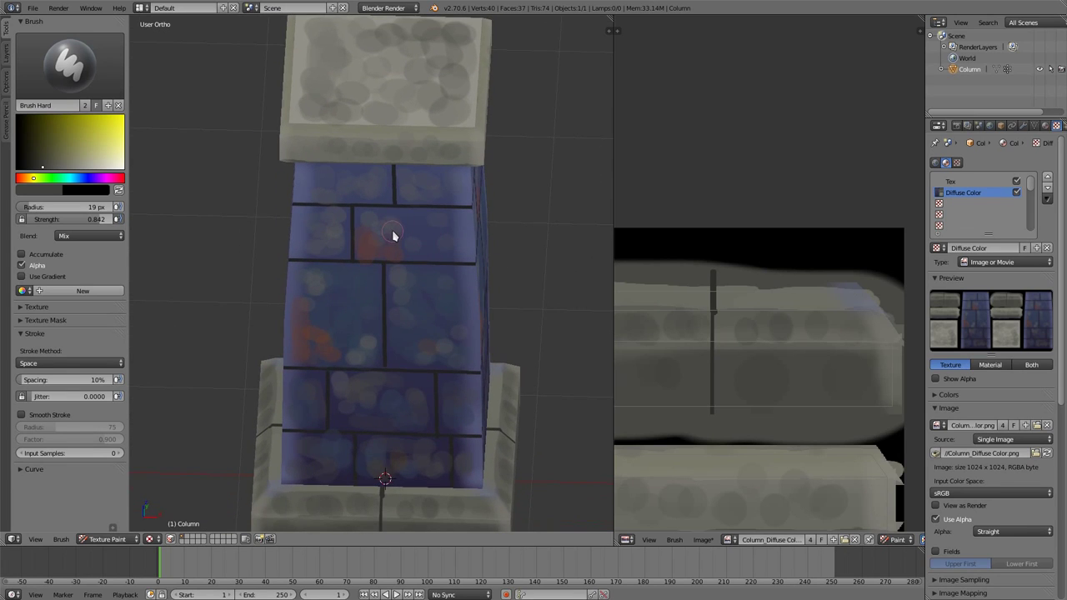
- Sample the shaft's lavender-blue from a brick and zoom back to a level front view
key("s")
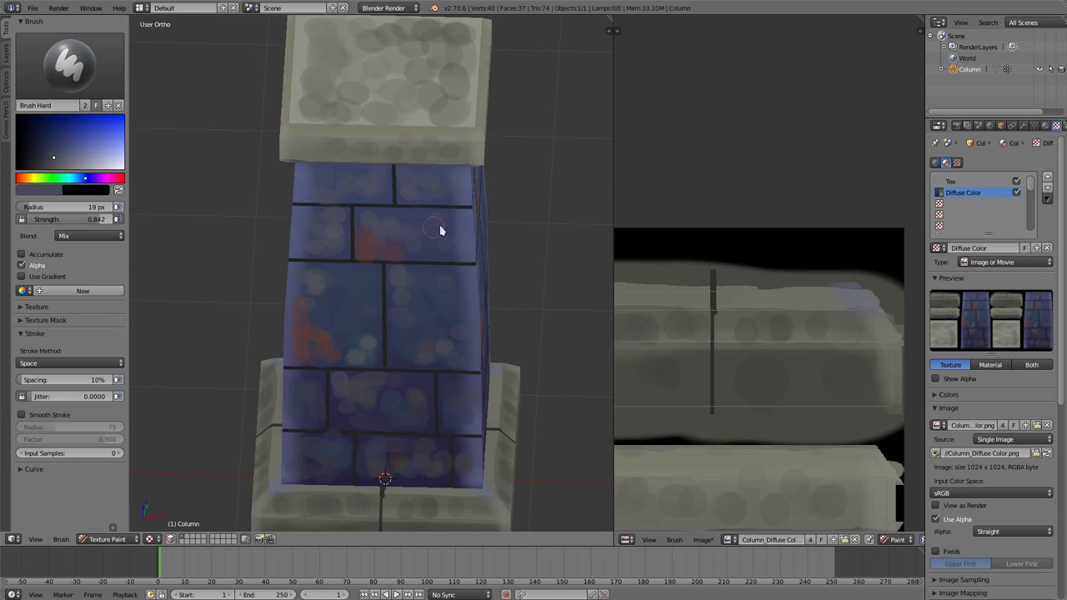
mouse_move(441, 230)
middle_mouse_down()
mouse_move(462, 174)
mouse_move(453, 236)
middle_mouse_up()
scroll(462, 378, "down", 3)
scroll(445, 333, "down", 1)
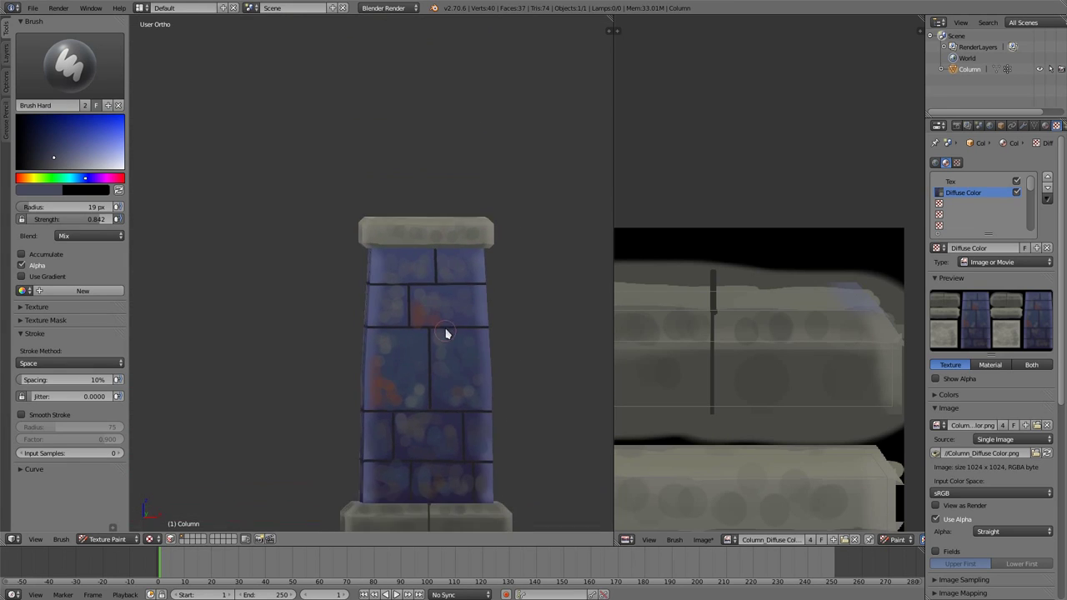
scroll(443, 261, "up", 3)
scroll(416, 224, "up", 2)
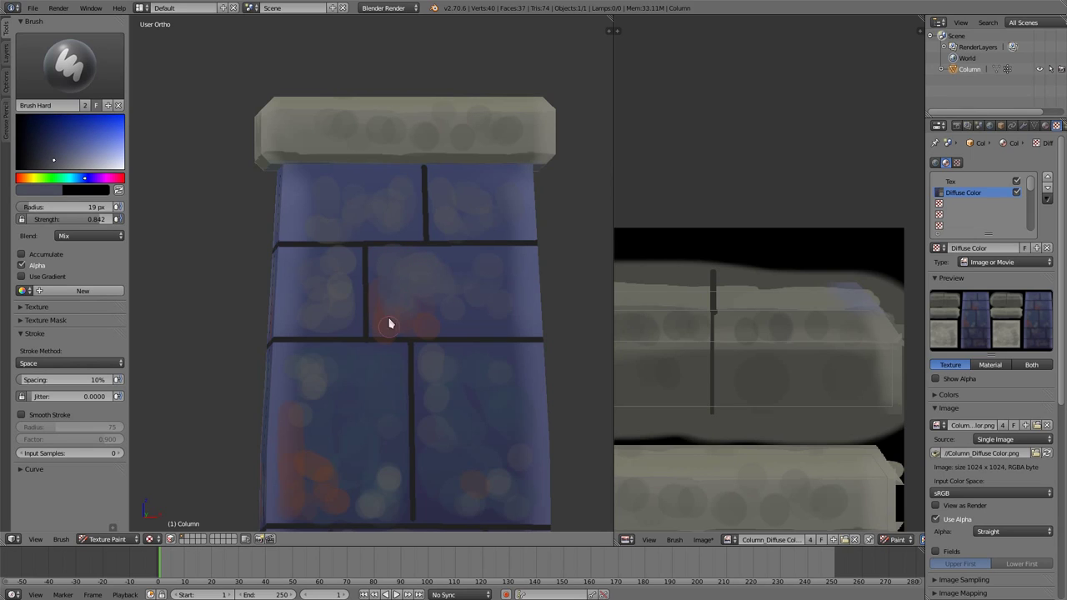
- Strengthen the red streak on the middle brick with its sampled dark red, undoing a blue overpaint
key("s")
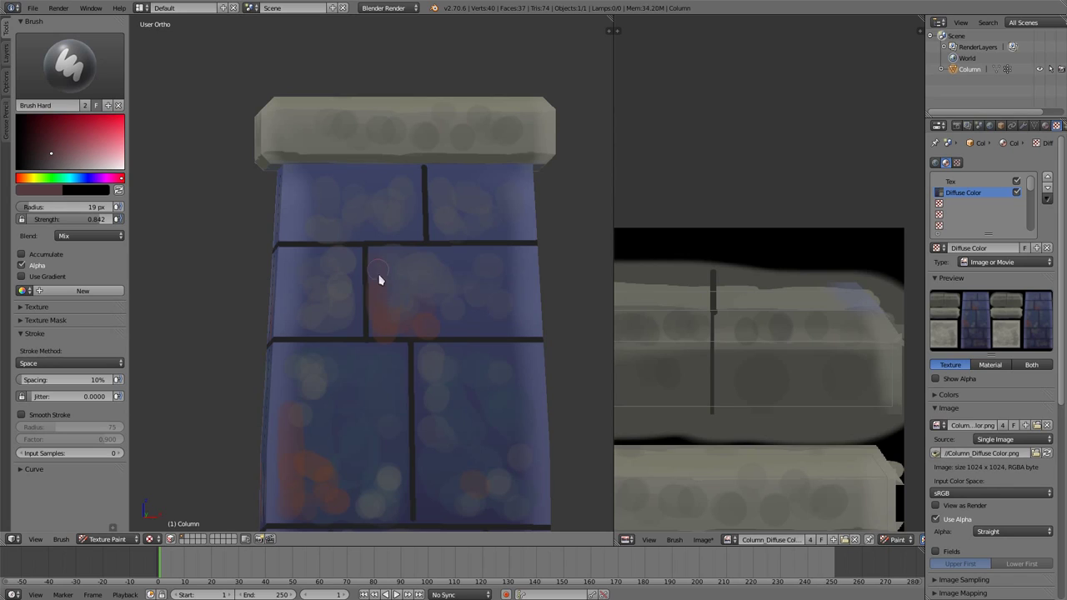
left_click_drag(394, 314, 436, 321)
key("s")
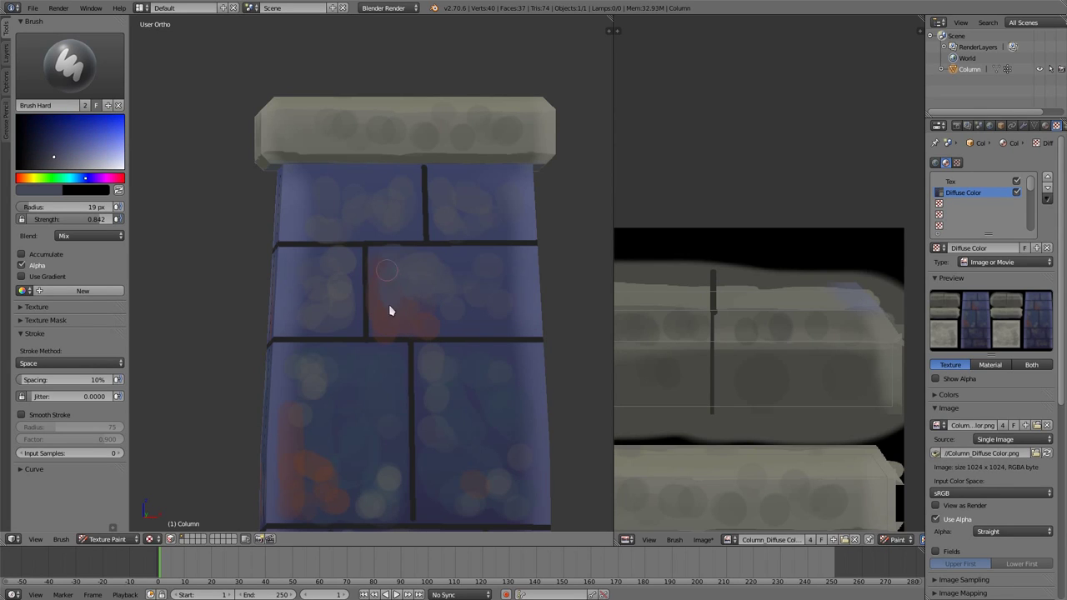
left_click_drag(400, 315, 423, 321)
key("ctrl+z")
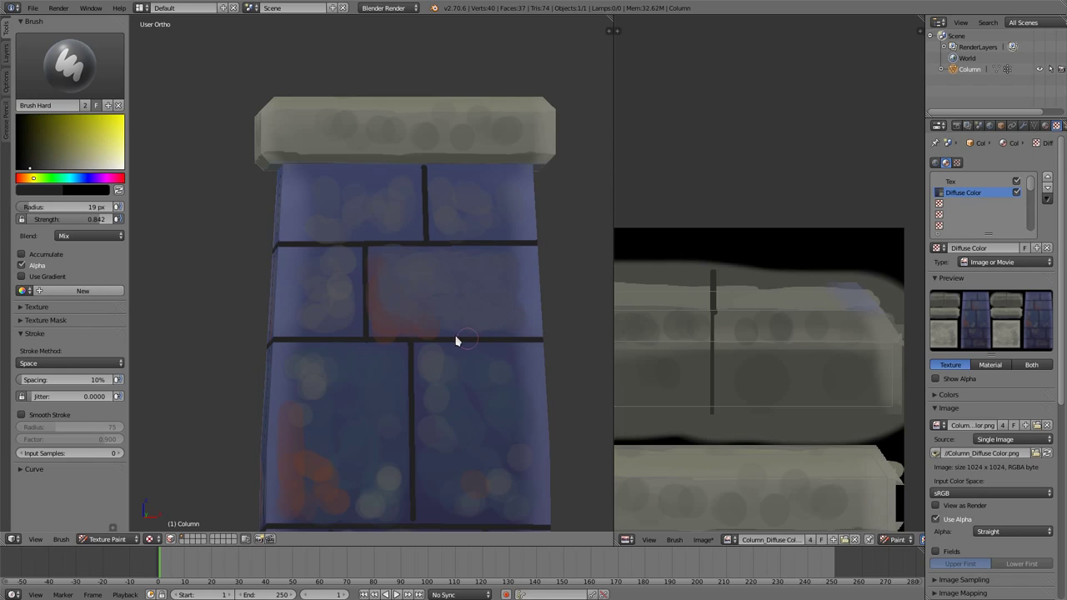
- Paint the brick's dark lower band blue, then sample the reddish mauve and add a new palette
mouse_move(458, 340)
left_mouse_down()
mouse_move(508, 336)
mouse_move(445, 331)
left_mouse_up()
key("s")
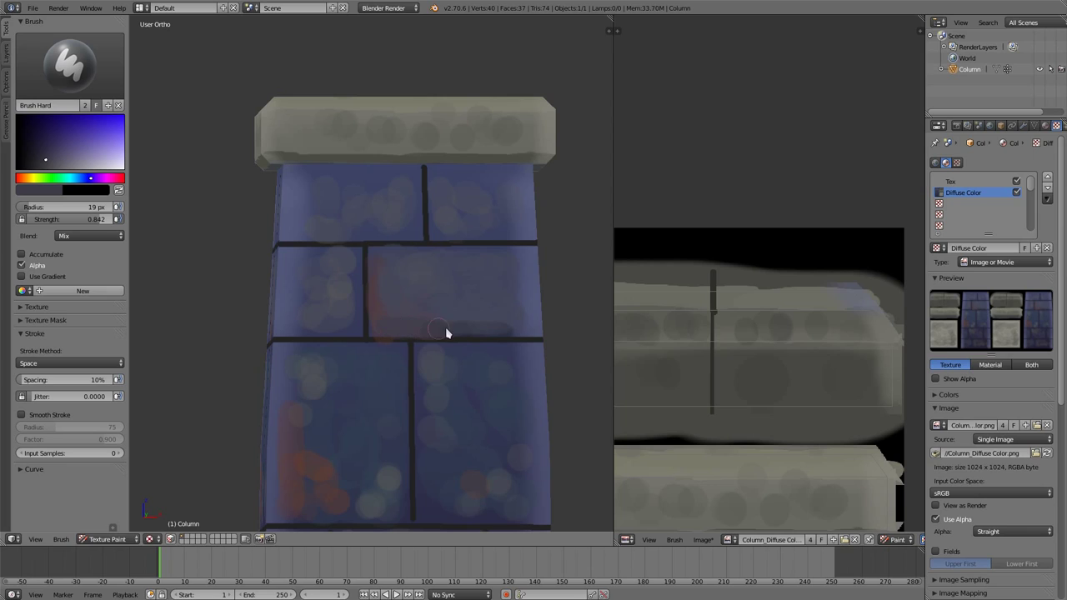
mouse_move(427, 329)
left_mouse_down()
mouse_move(539, 334)
mouse_move(294, 315)
left_mouse_up()
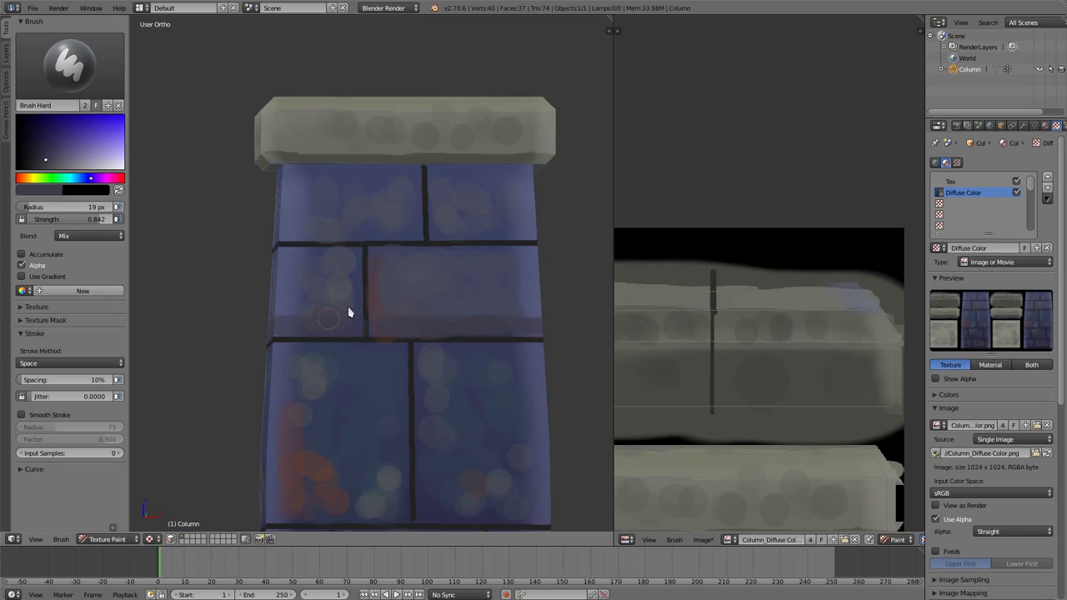
key("s")
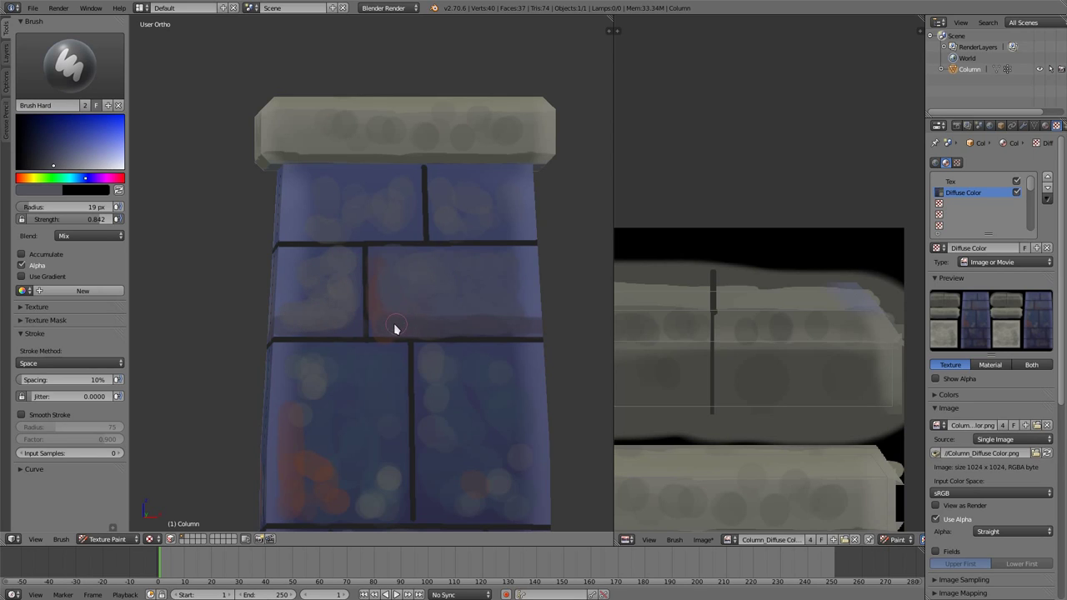
key("s")
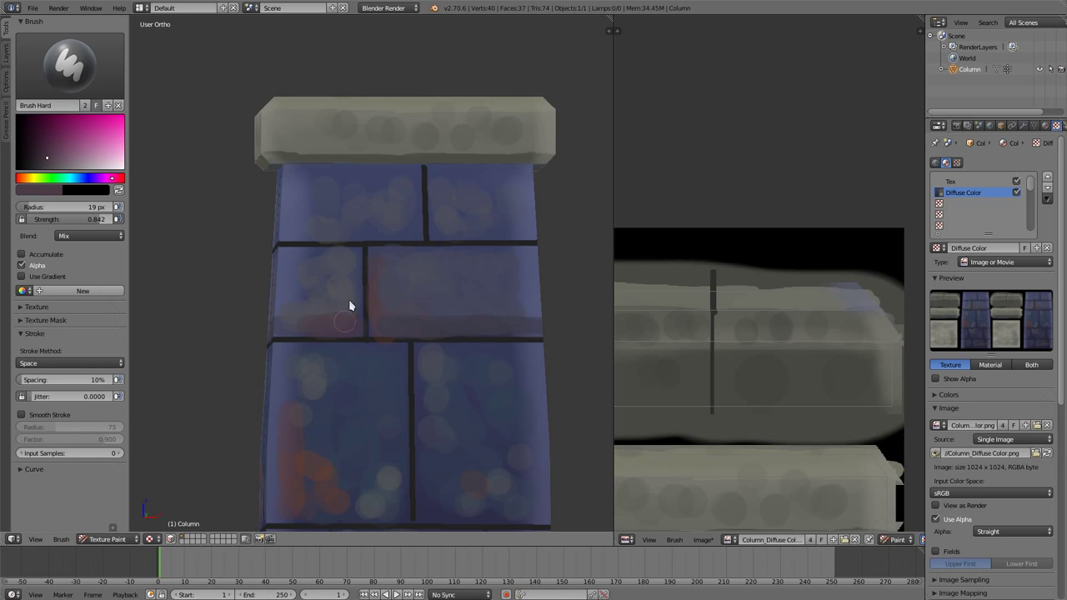
key("shift+s")
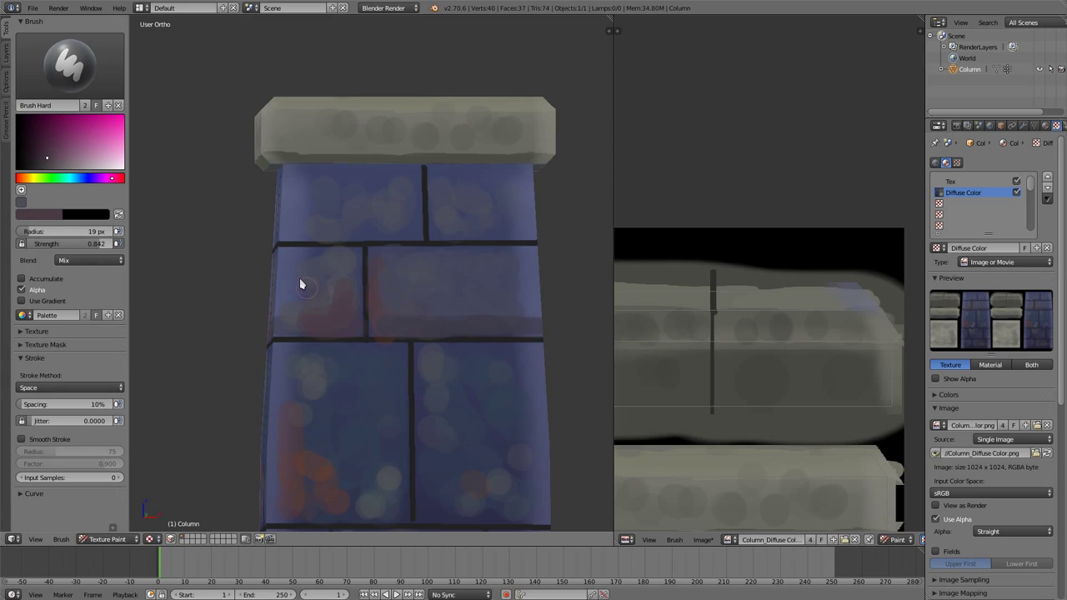
- Sample blues from the painted bricks and blend them across the middle bricks
key("s")
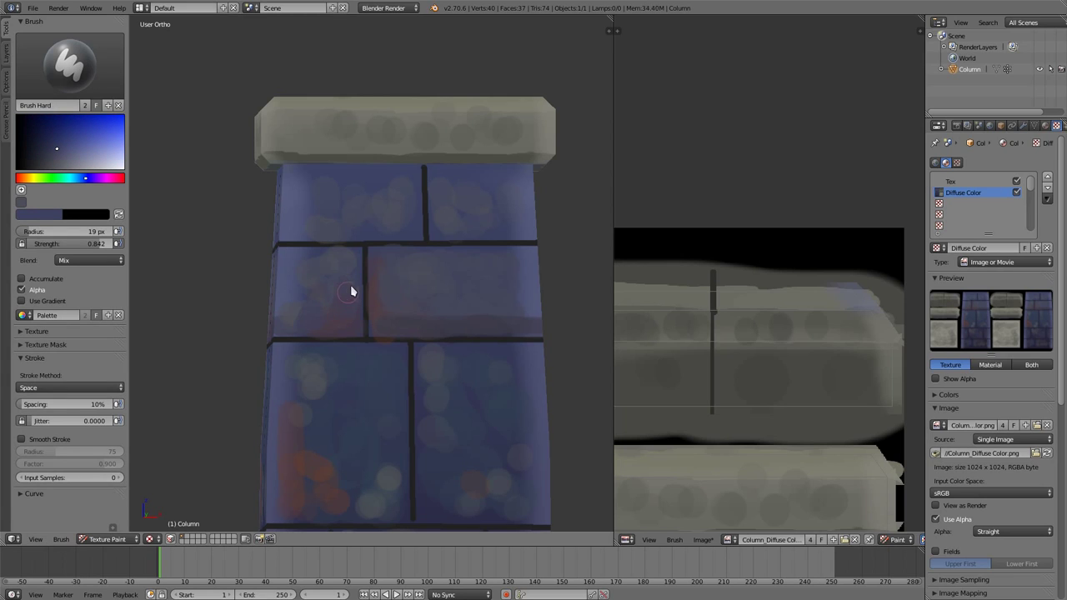
key("s")
left_click_drag(336, 264, 471, 261)
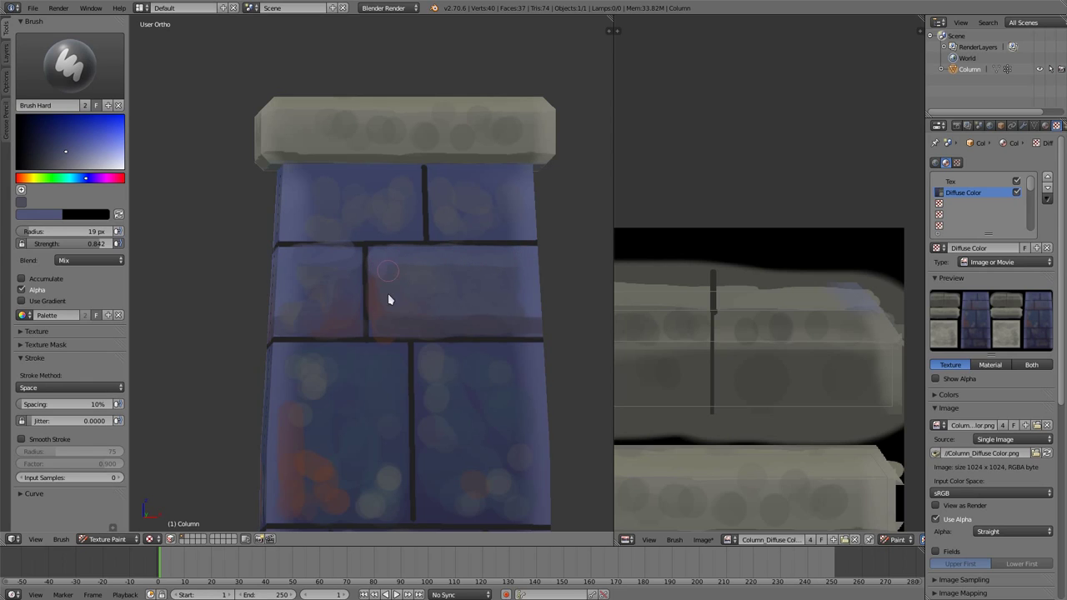
- Sample three more shades from the column into the palette and move the view to the lower bricks
key("s")
key("s")
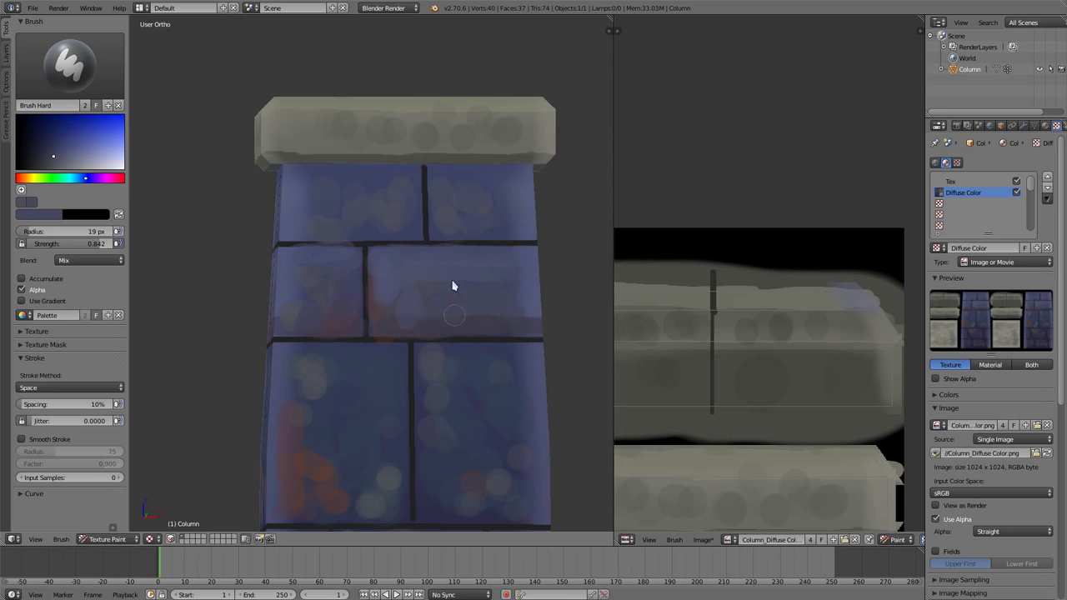
key("s")
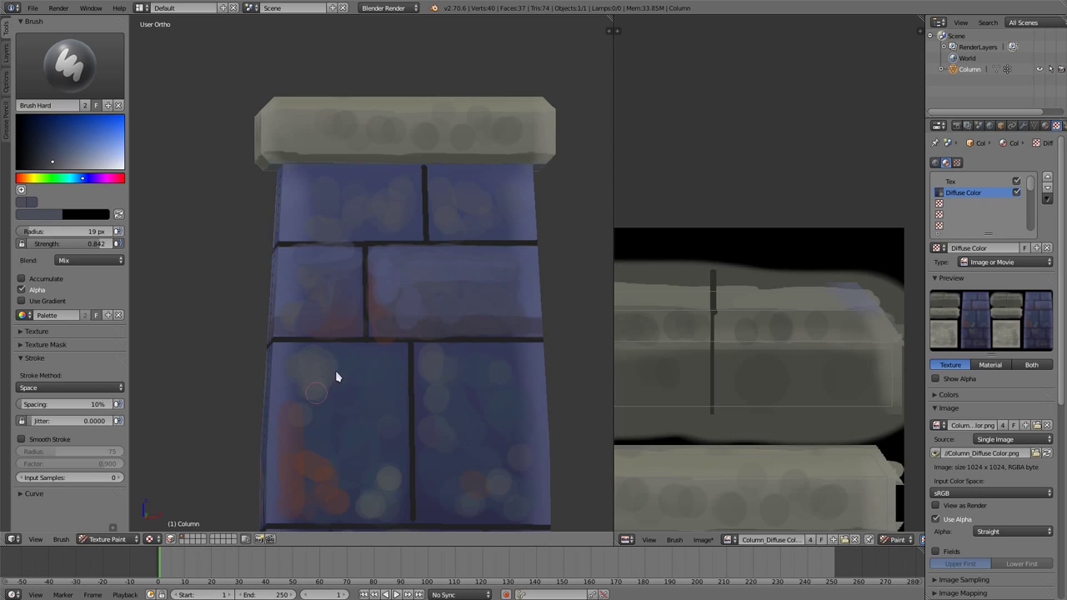
key("s")
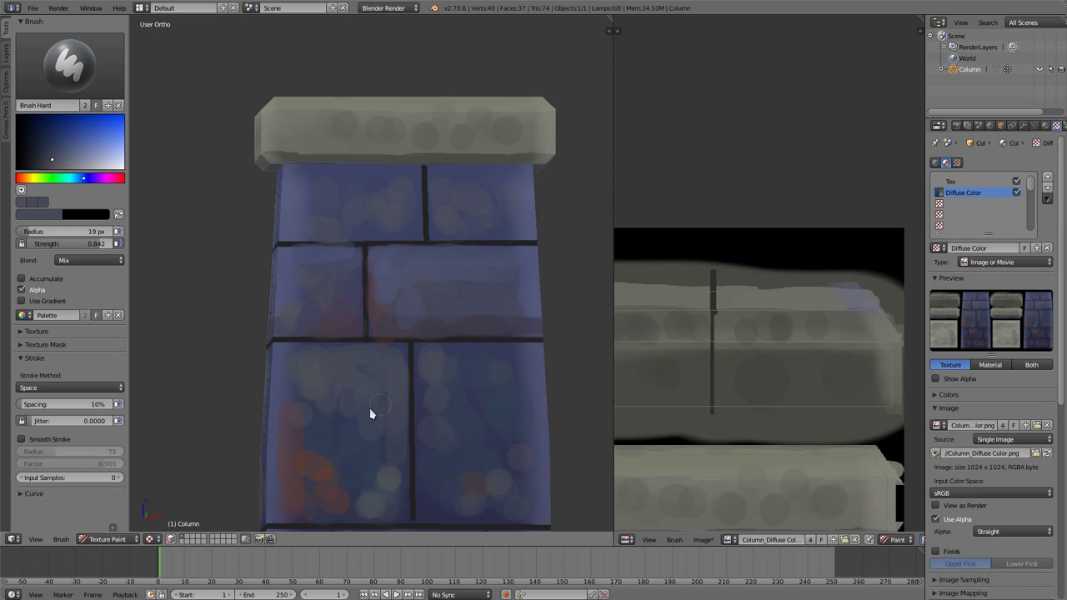
middle_click_drag(352, 379, 389, 272, "shift")
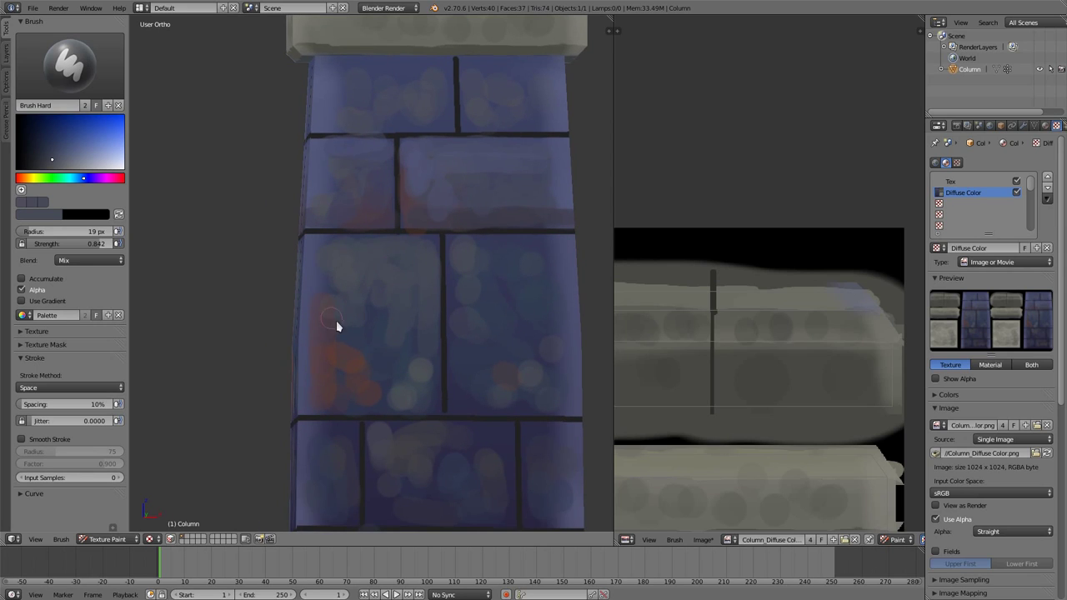
- Sample several blue and purple brush colours from the column's bricks
key("s")
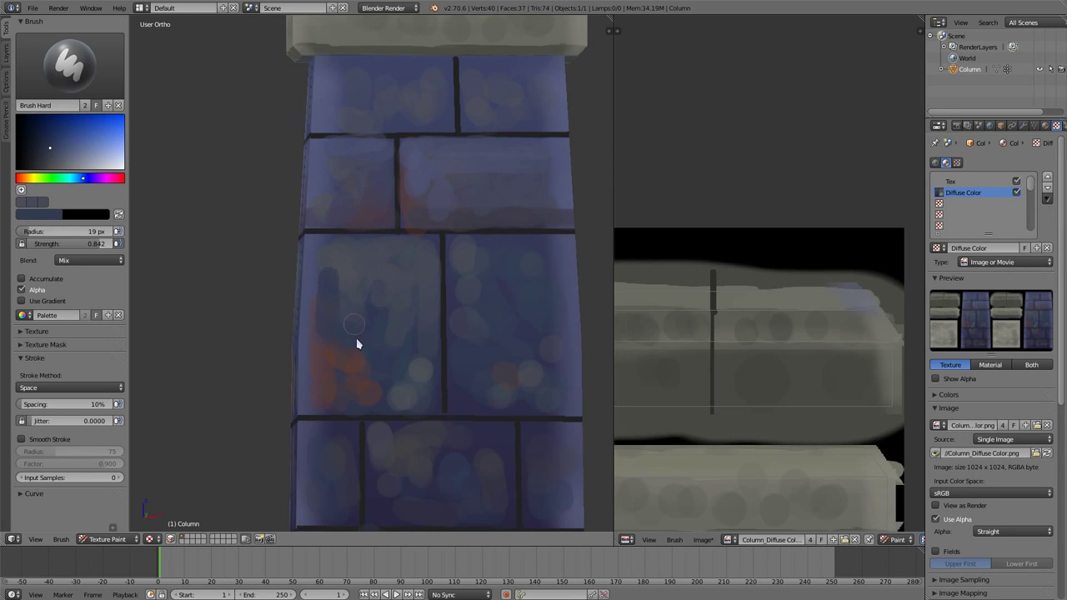
key("s")
key("s")
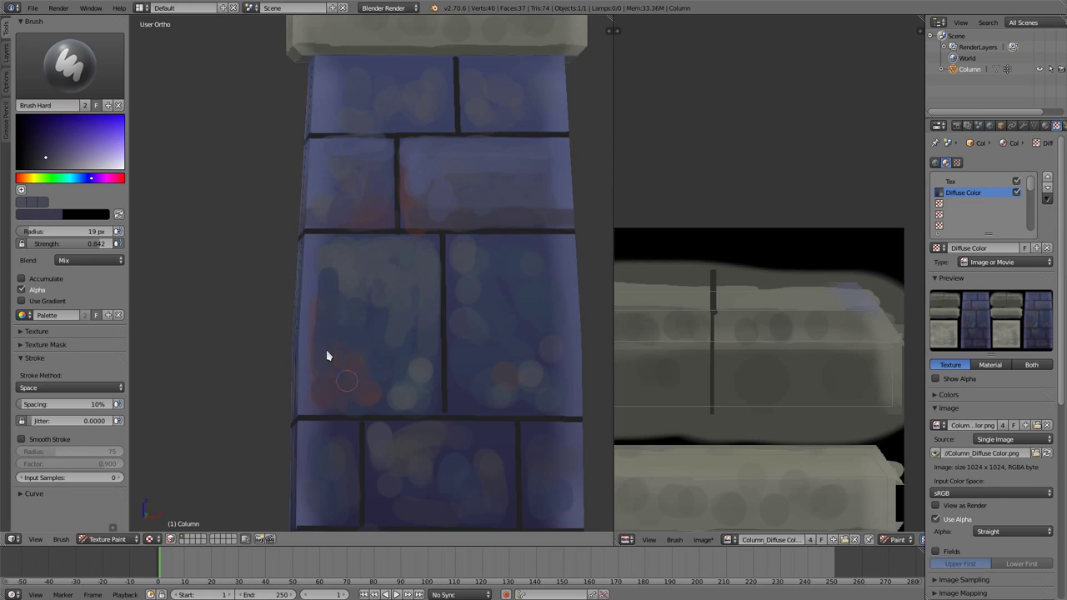
key("s")
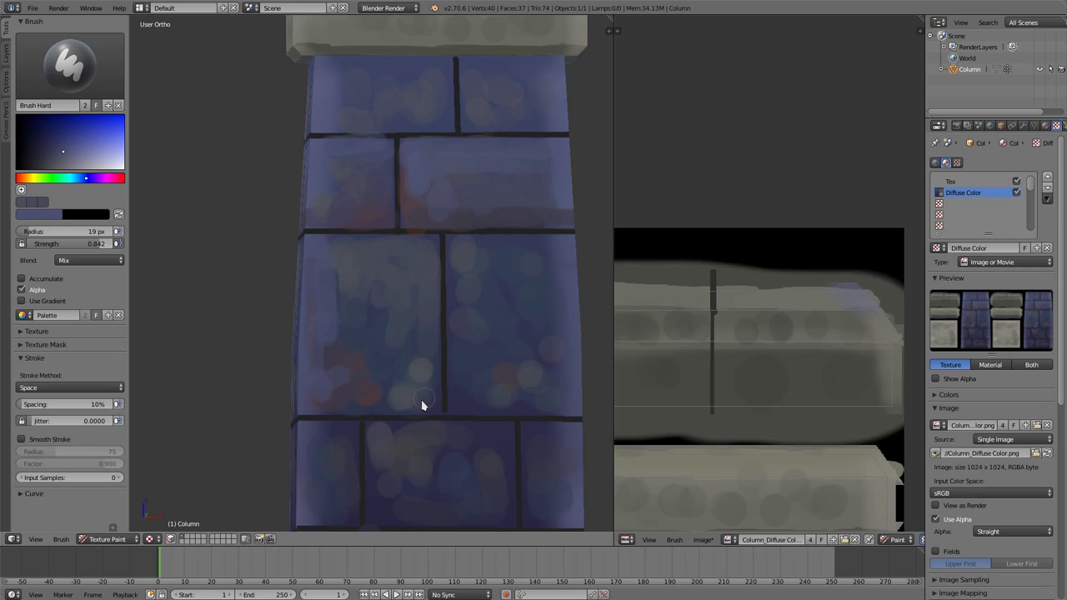
key("s")
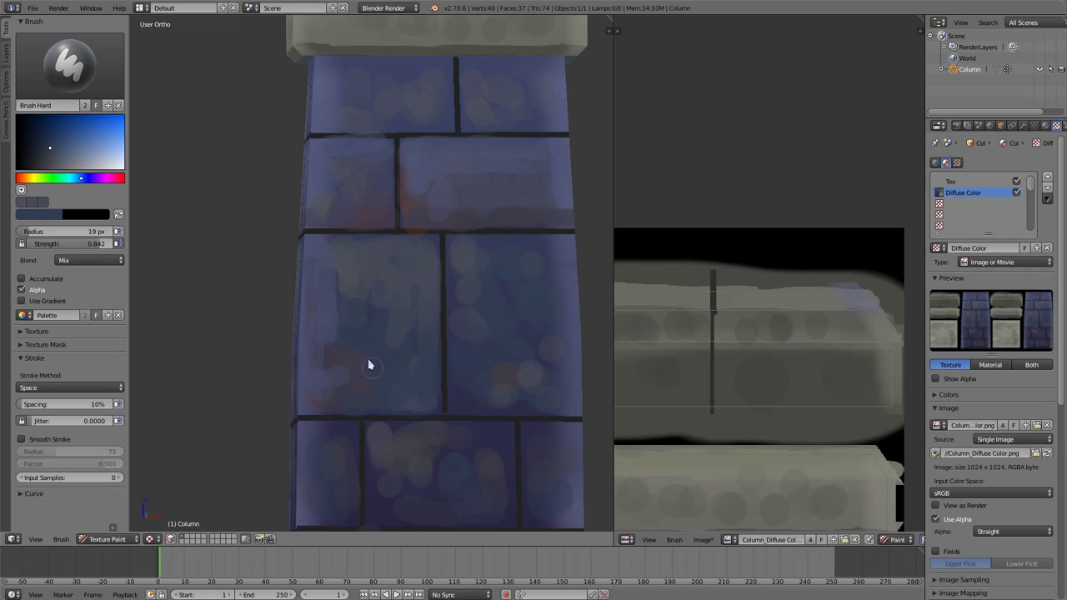
key("s")
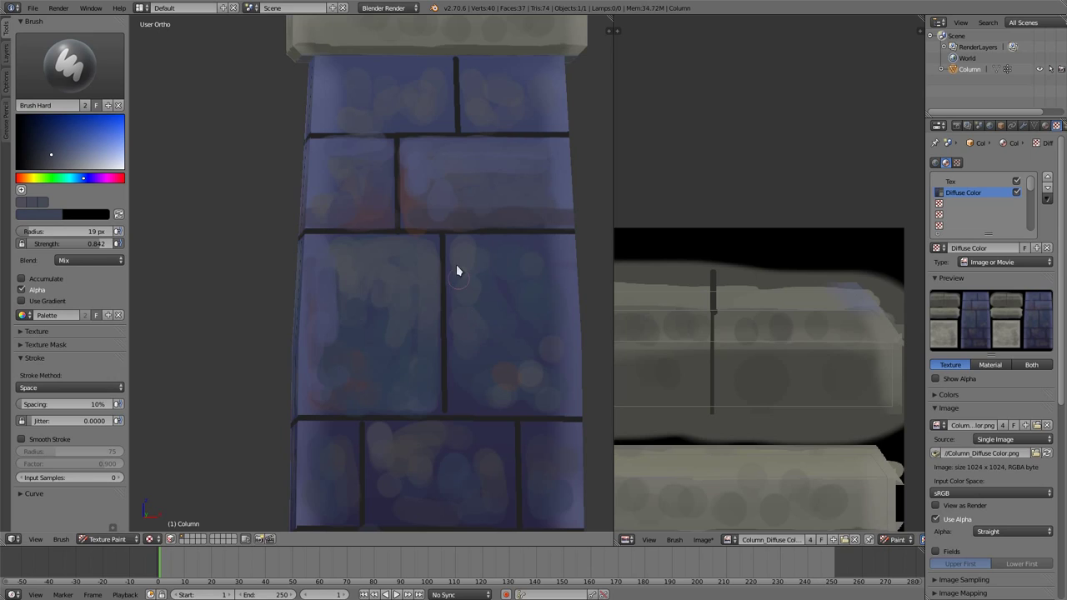
key("s")
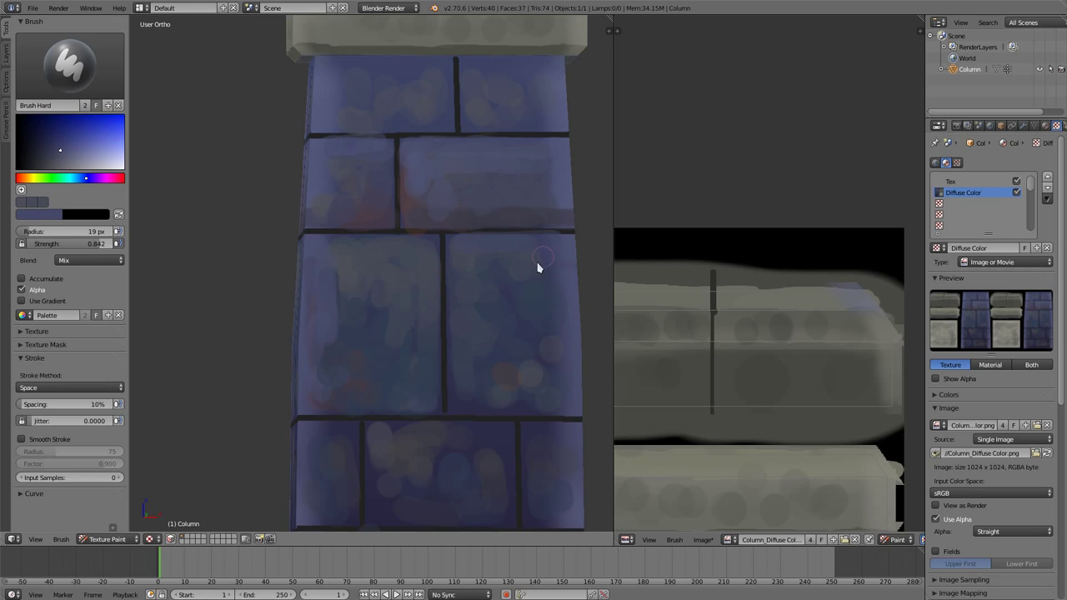
- Set brush radius to 38 px and cover the lower-left brick's dark patch with blue-grey
key("f")
left_click(488, 343)
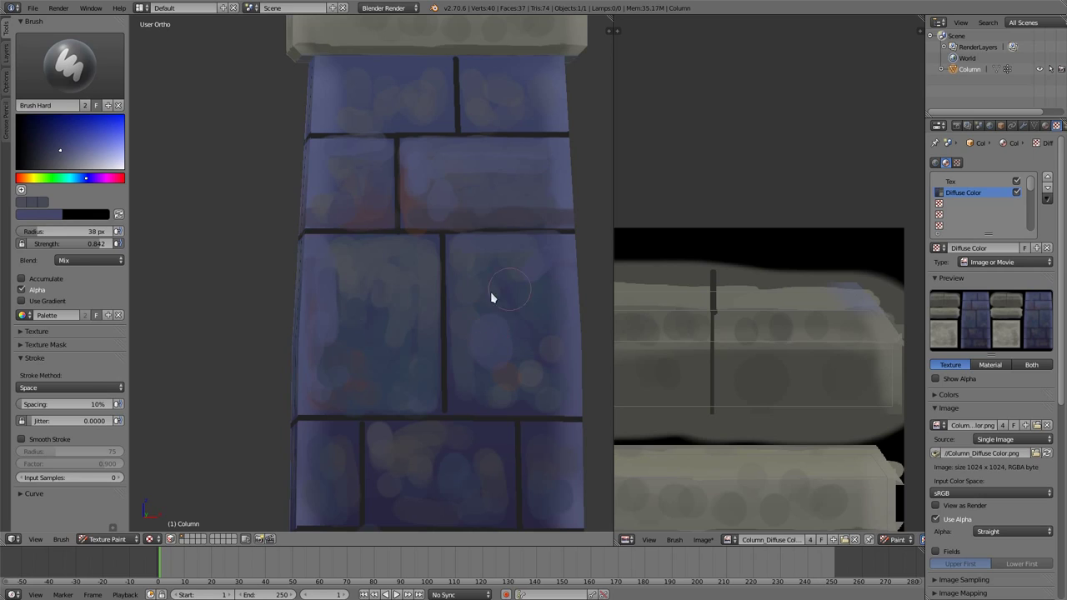
key("s")
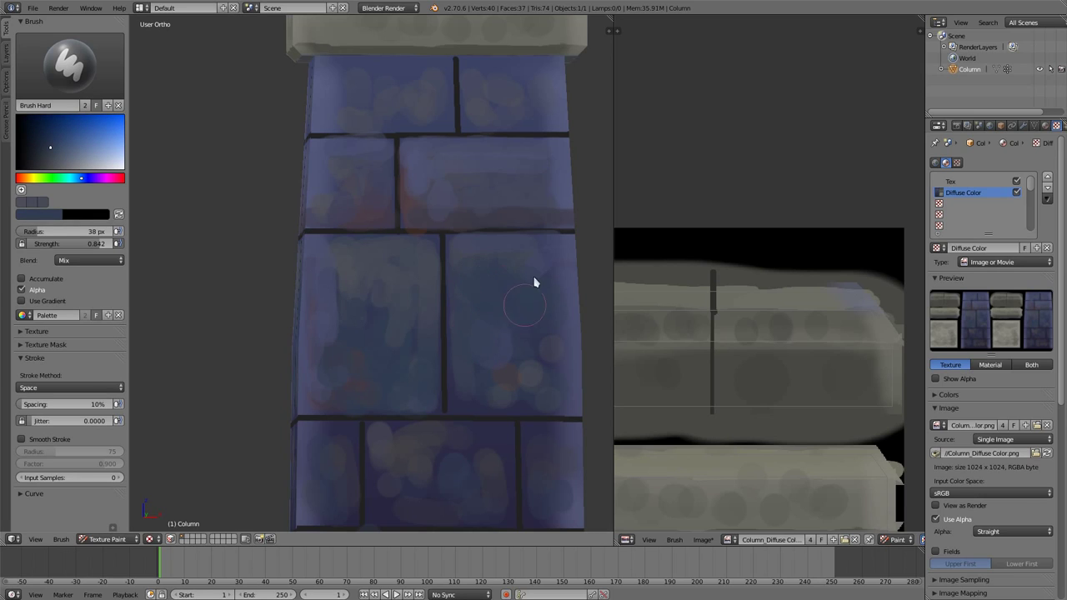
key("s")
left_click_drag(389, 295, 347, 302)
key("s")
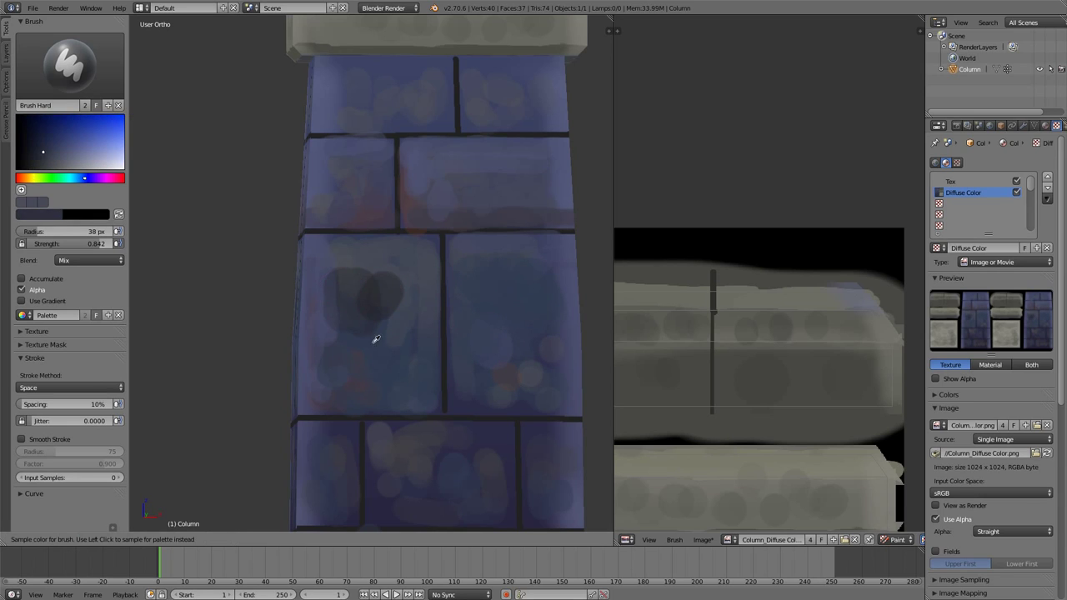
left_click(376, 340)
mouse_move(376, 340)
left_mouse_down()
mouse_move(339, 286)
mouse_move(400, 297)
mouse_move(348, 265)
mouse_move(407, 319)
mouse_move(373, 328)
left_mouse_up()
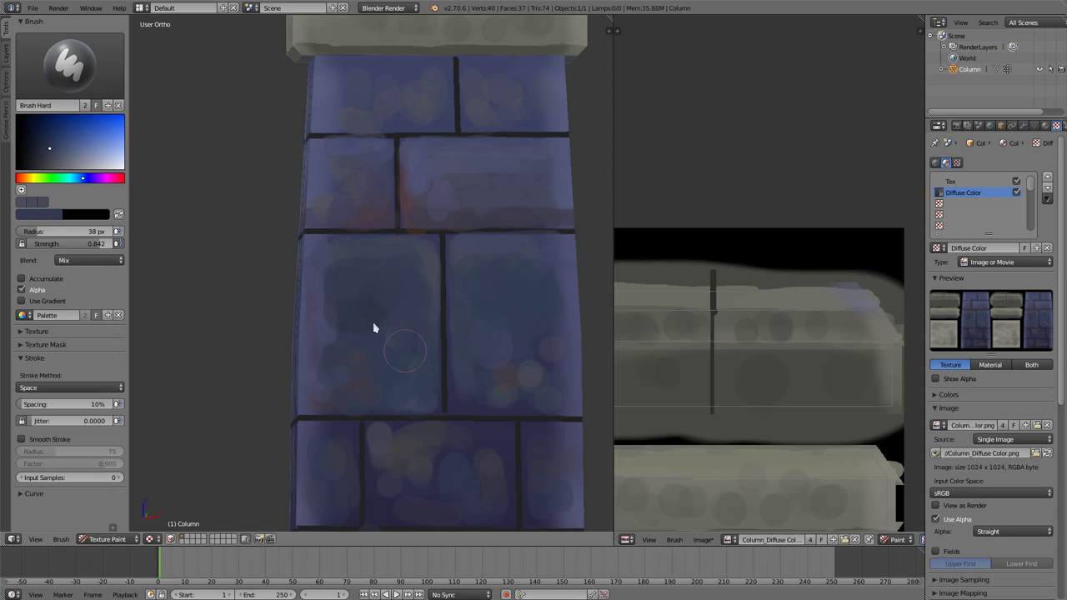
- Pan to the column base, sample brighter shades, and repaint the left middle brick's lower area
key("s")
left_click(326, 352)
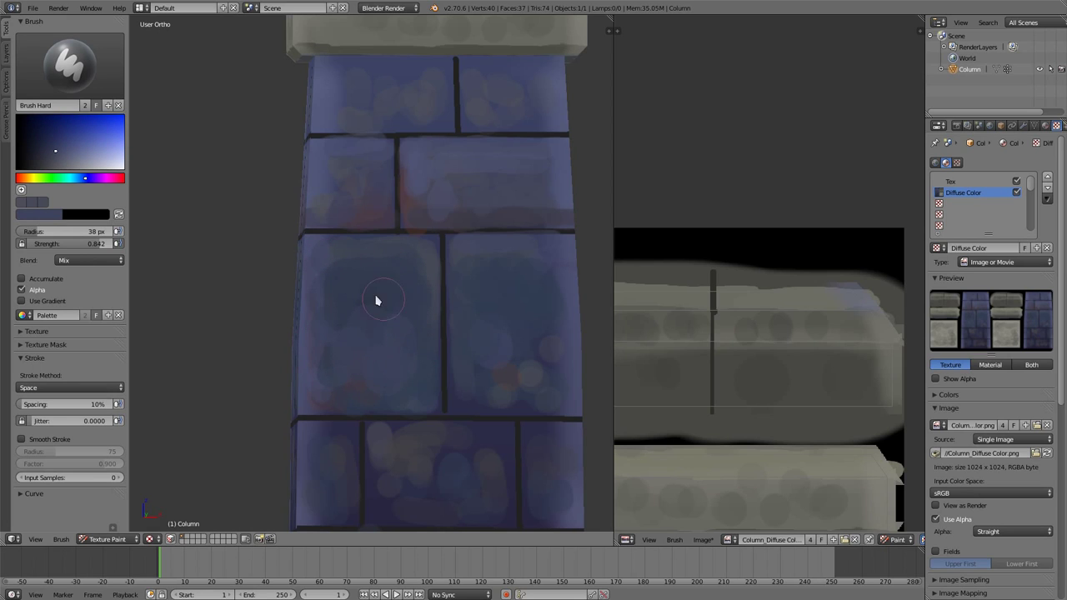
middle_click_drag(372, 345, 398, 174, "shift")
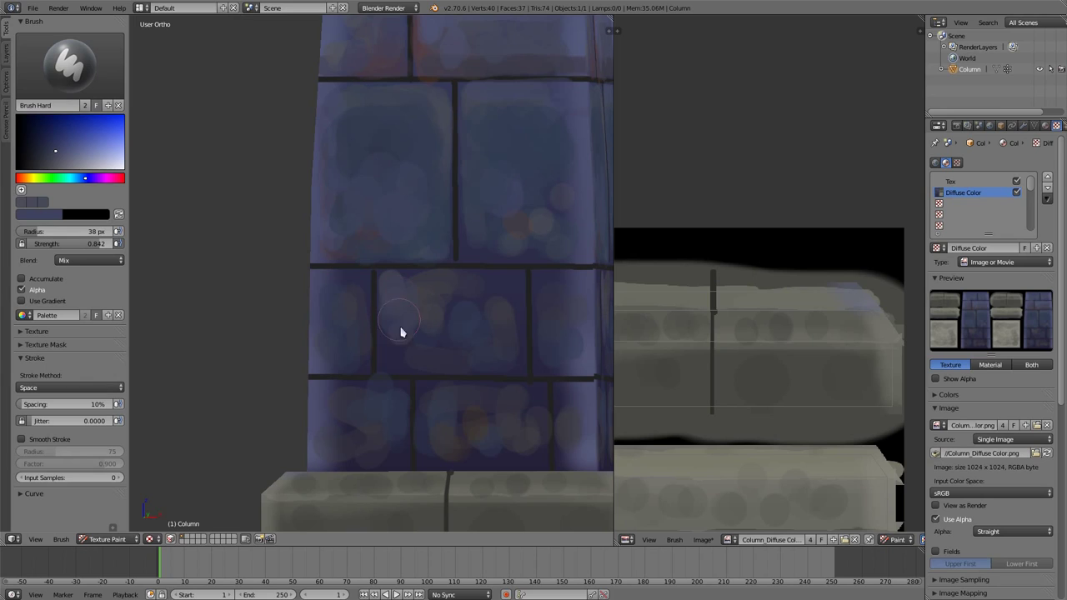
key("s")
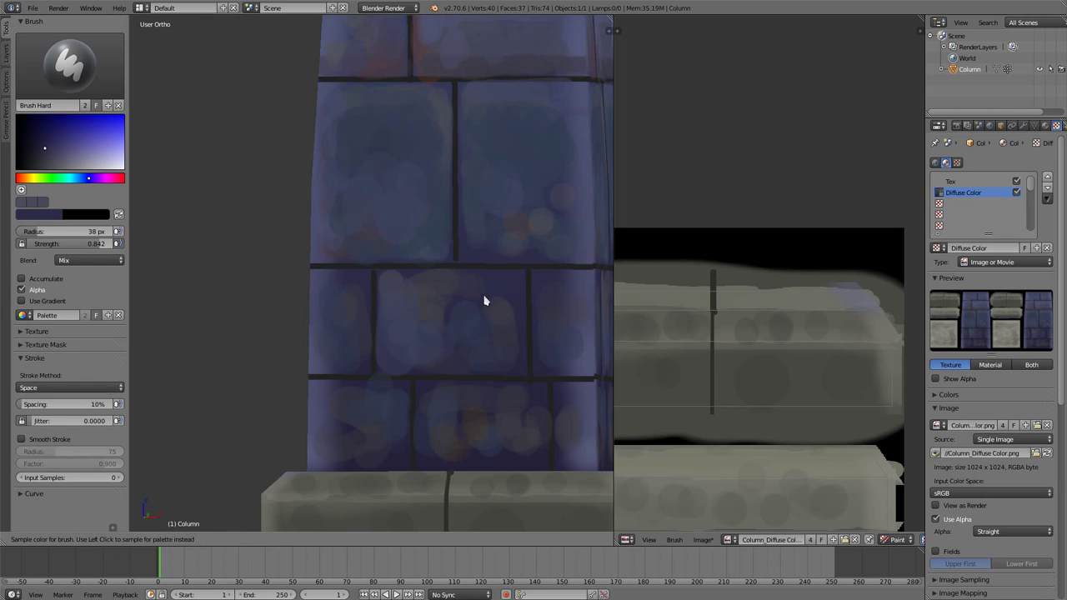
left_click(484, 301)
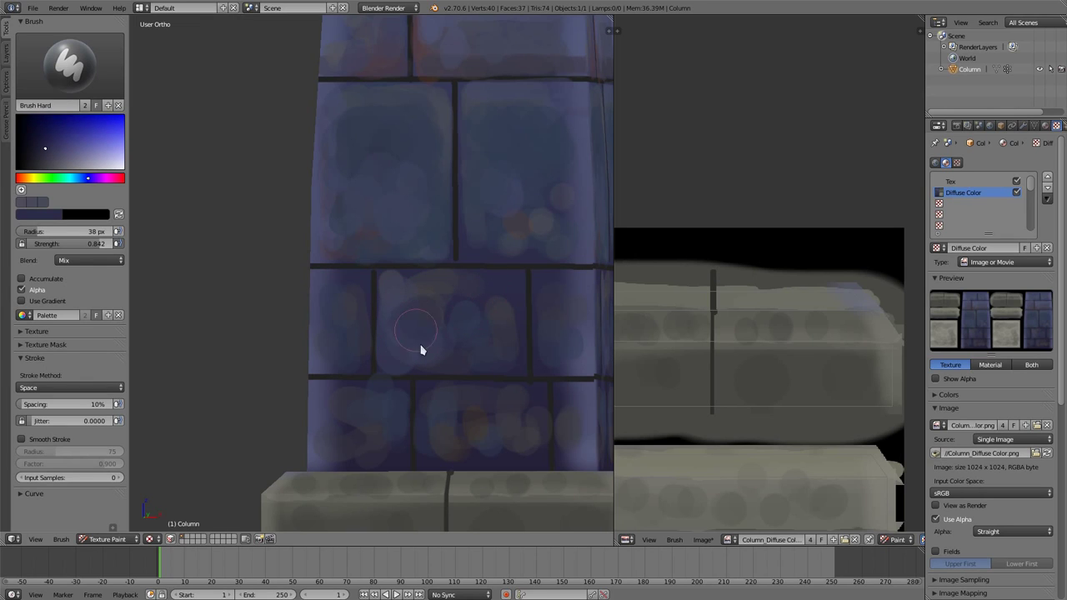
key("s")
left_click(409, 281)
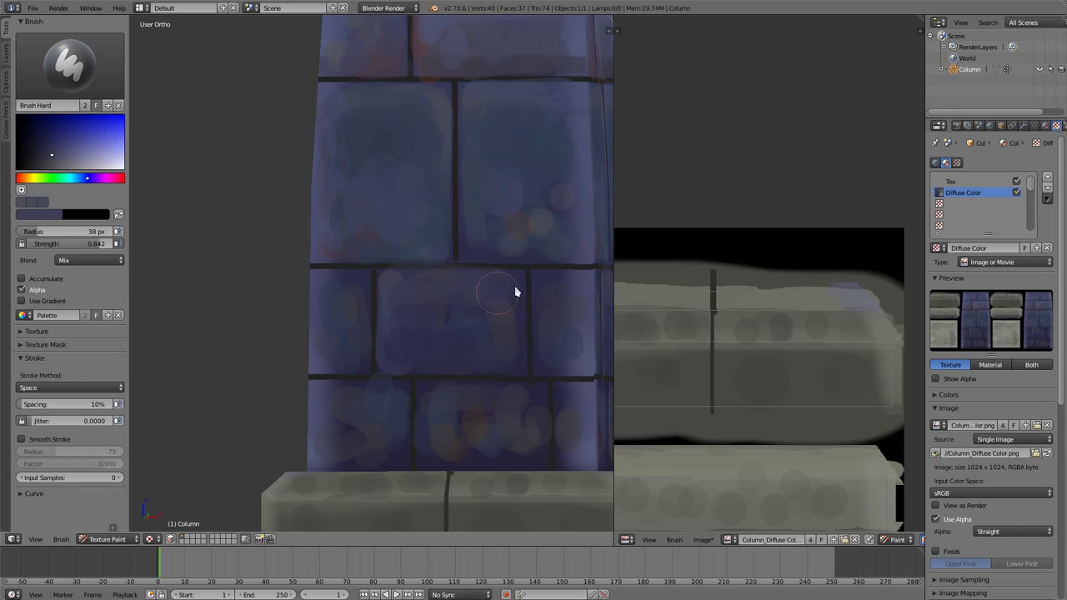
key("s")
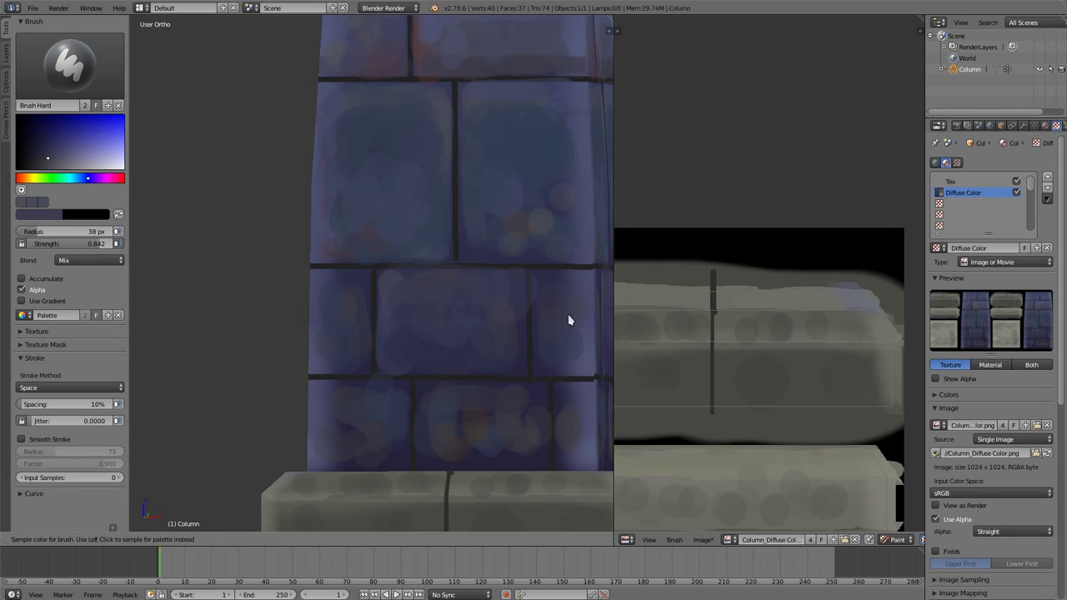
left_click(569, 316)
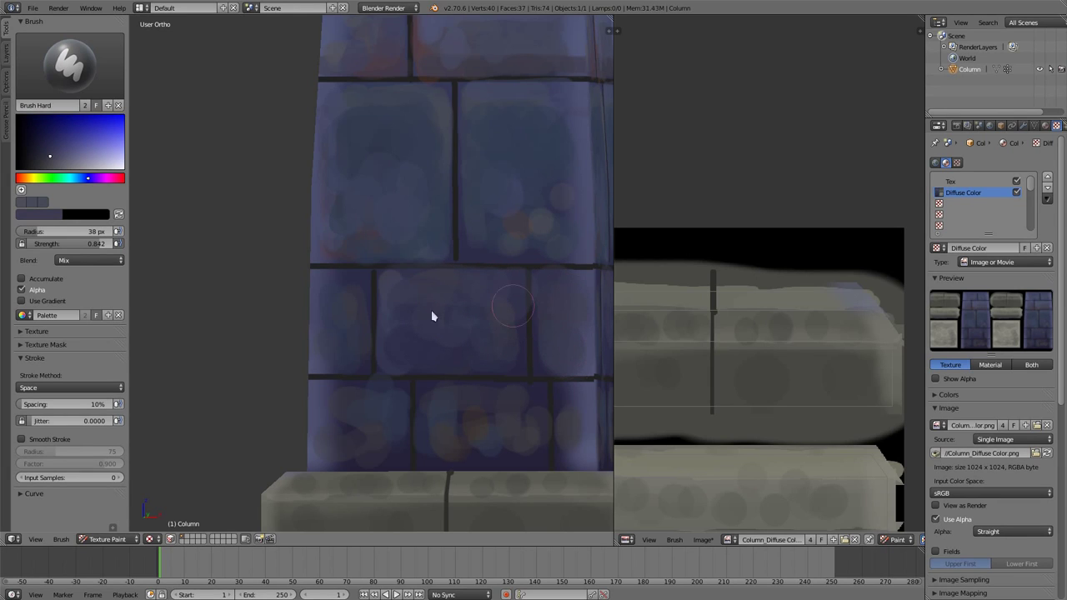
left_click_drag(347, 305, 341, 357)
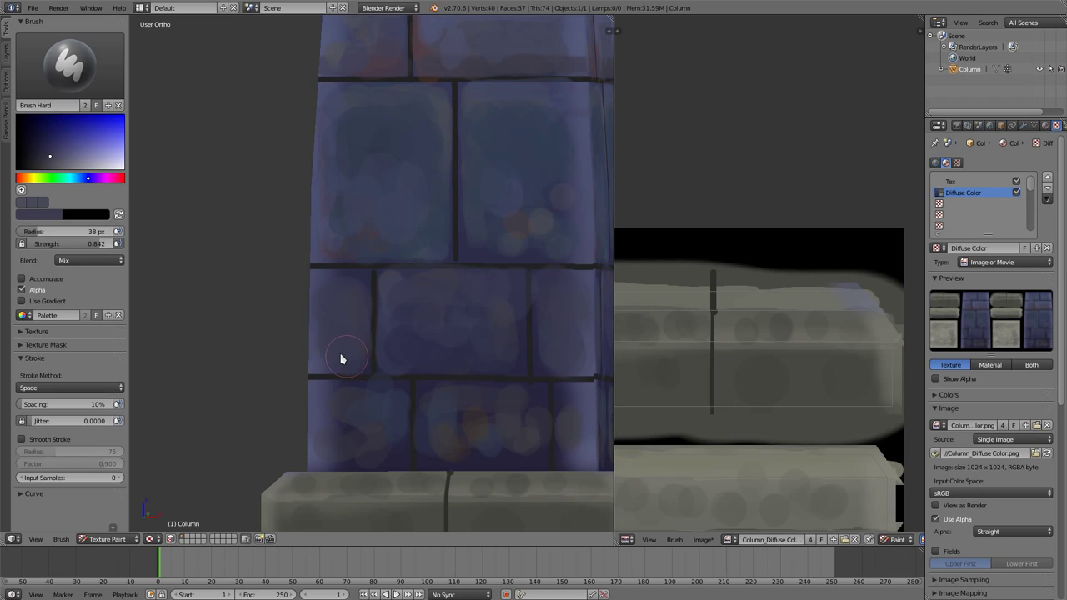
- Sample darker shades, then a lighter shade for highlights, from the lower bricks
left_click(341, 426)
key("s")
left_click(350, 456)
key("s")
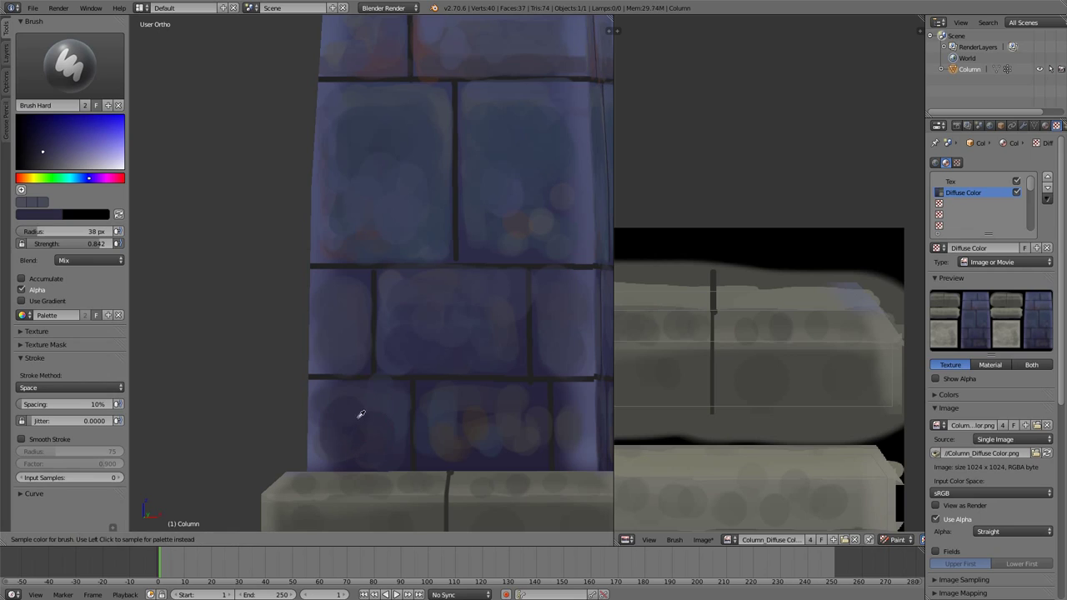
left_click(359, 414)
key("s")
left_click(324, 431)
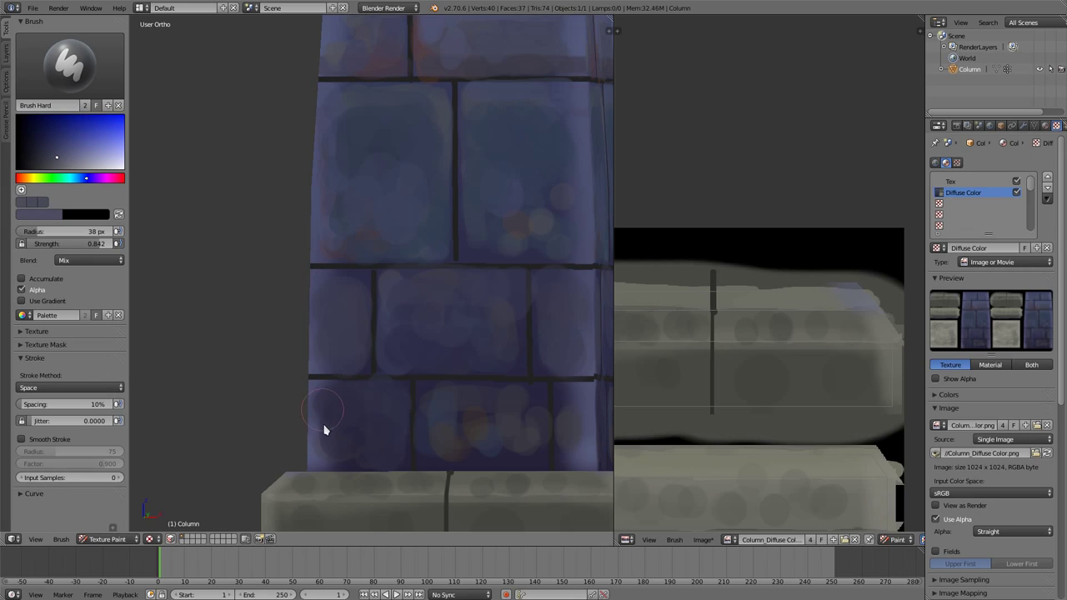
- Shrink brush radius to 12 px and paint a light highlight along the mortar line
key("f")
left_click(336, 419)
mouse_move(327, 385)
left_mouse_down()
mouse_move(500, 386)
mouse_move(542, 399)
left_mouse_up()
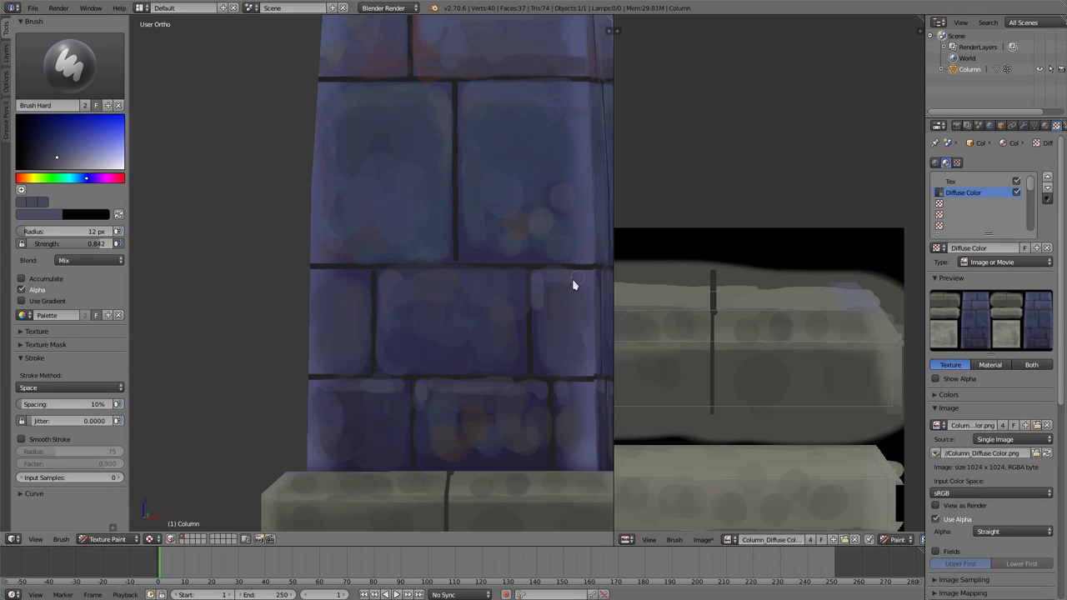
- Highlight the top edges of the middle bricks and the upper-left brick
mouse_move(396, 288)
left_mouse_down()
mouse_move(386, 281)
mouse_move(521, 279)
left_mouse_up()
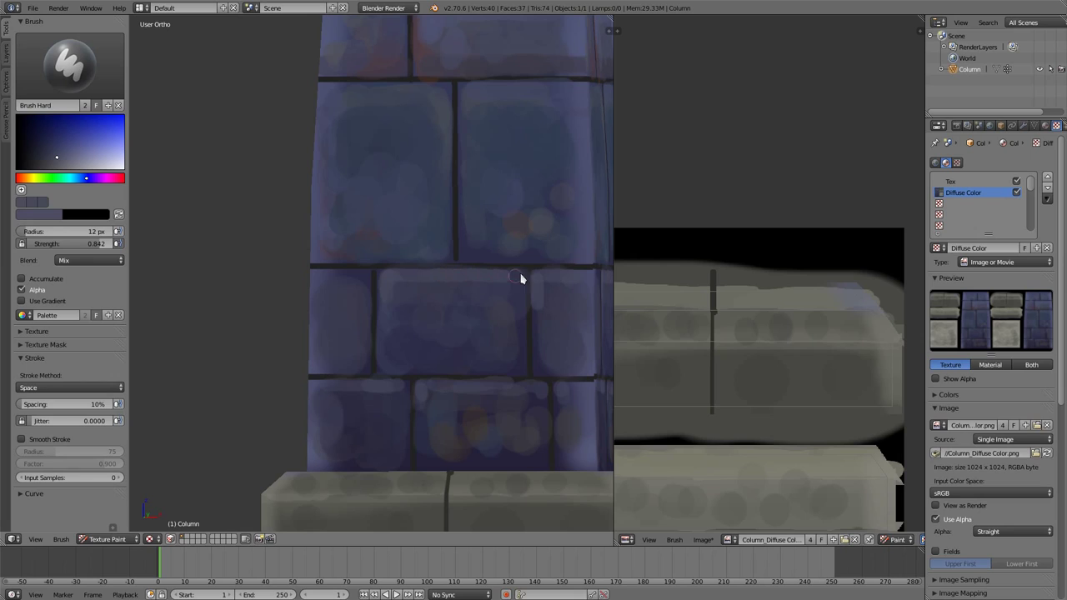
mouse_move(330, 284)
left_mouse_down()
mouse_move(364, 281)
mouse_move(367, 305)
left_mouse_up()
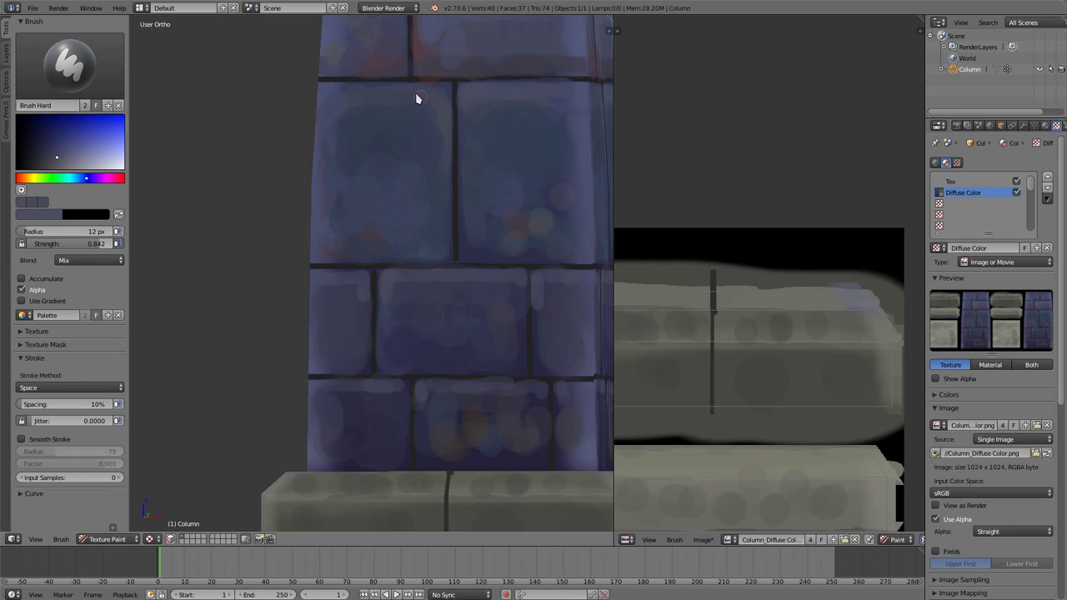
left_click(64, 158)
mouse_move(344, 86)
left_mouse_down()
mouse_move(436, 88)
mouse_move(448, 107)
left_mouse_up()
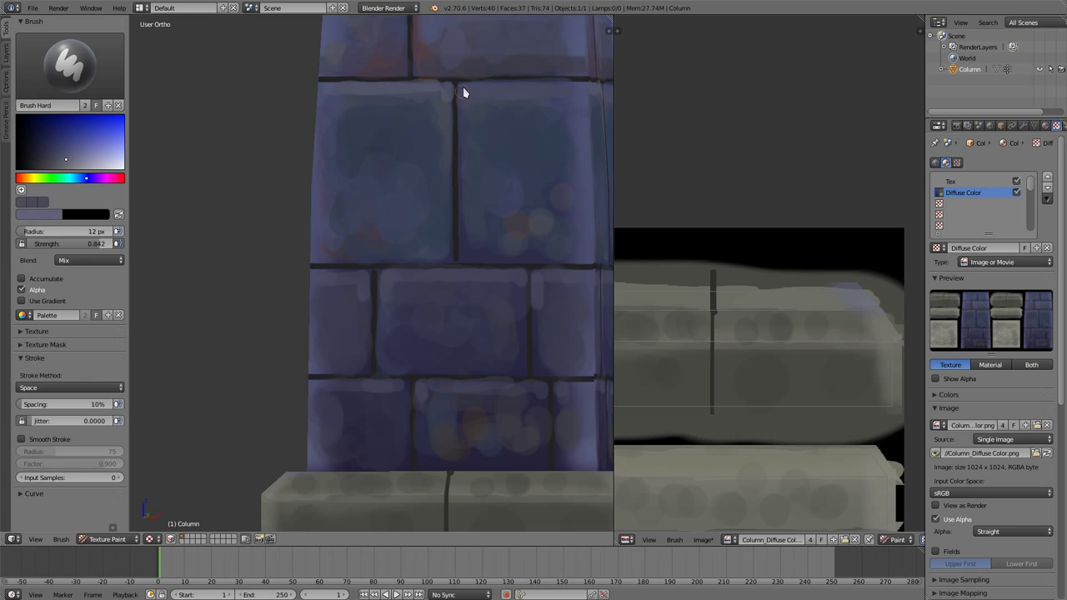
- Highlight the middle-right and middle-left bricks' top edges, then zoom out to the base
middle_click_drag(501, 92, 479, 264, "shift")
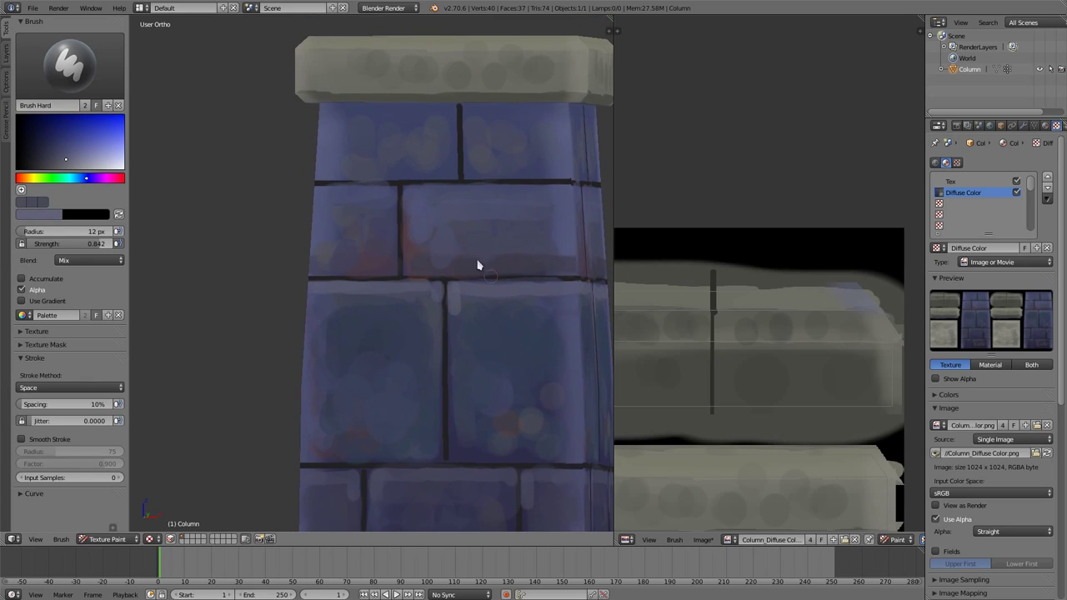
mouse_move(407, 190)
left_mouse_down()
mouse_move(507, 186)
mouse_move(495, 198)
mouse_move(449, 191)
left_mouse_up()
left_click_drag(314, 194, 391, 207)
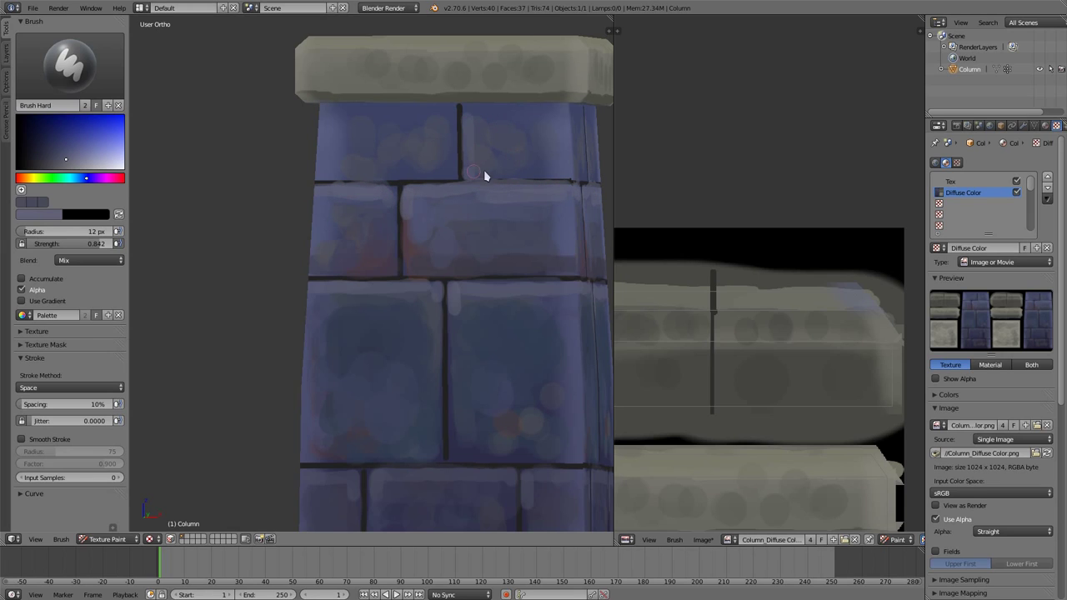
scroll(517, 185, "down", 2)
mouse_move(480, 317)
middle_mouse_down("shift")
mouse_move(393, 292)
mouse_move(414, 353)
mouse_move(491, 392)
mouse_move(470, 394)
middle_mouse_up("shift")
scroll(394, 291, "up", 2)
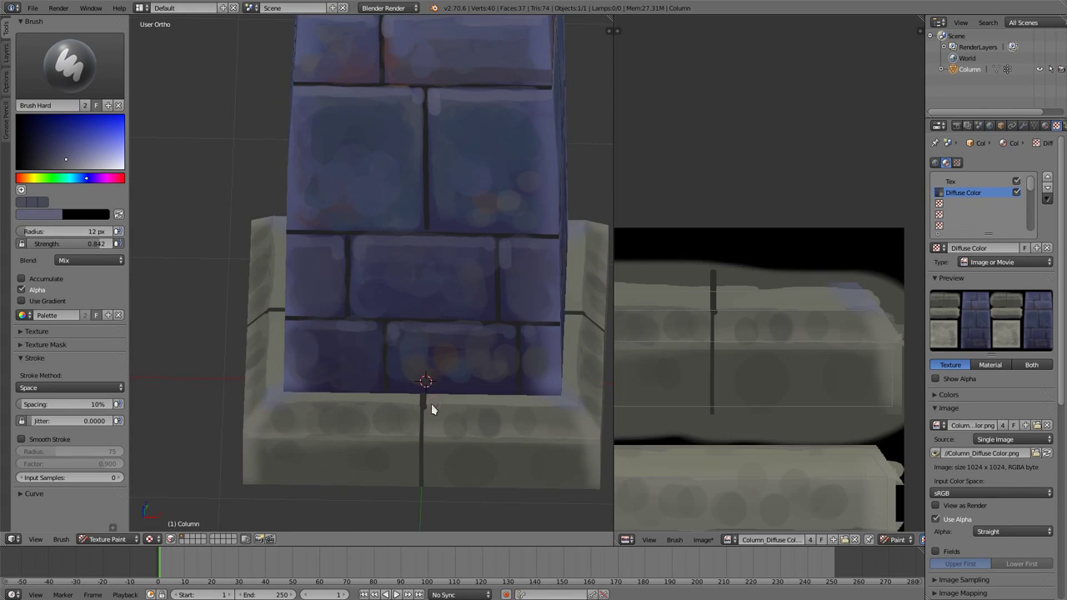
- Sample and lighten the base's grey, then highlight its top edge and front face
key("s")
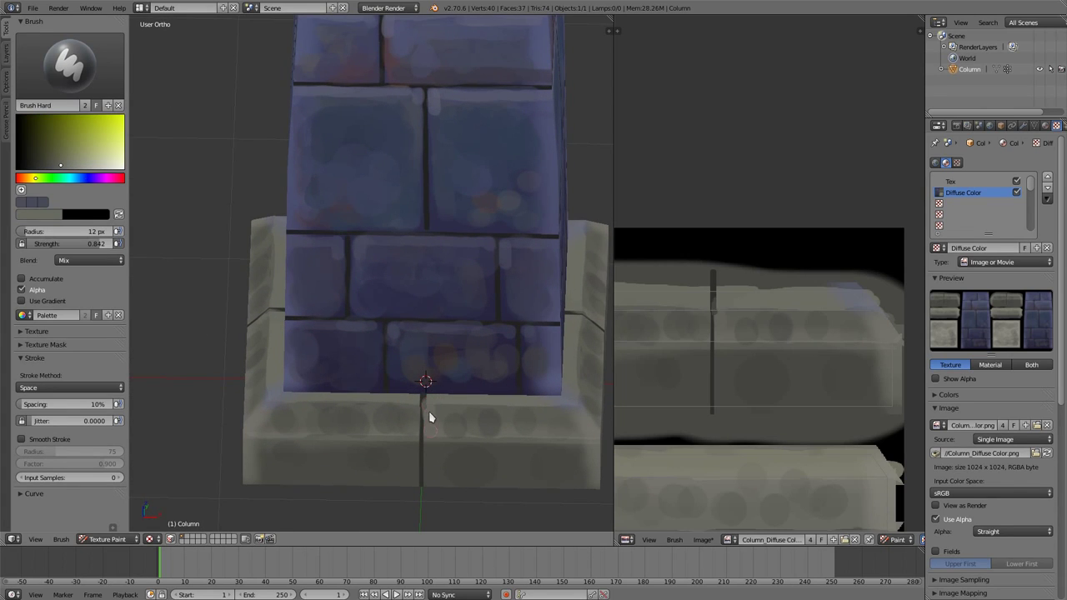
mouse_move(403, 425)
left_mouse_down()
mouse_move(275, 431)
mouse_move(335, 433)
left_mouse_up()
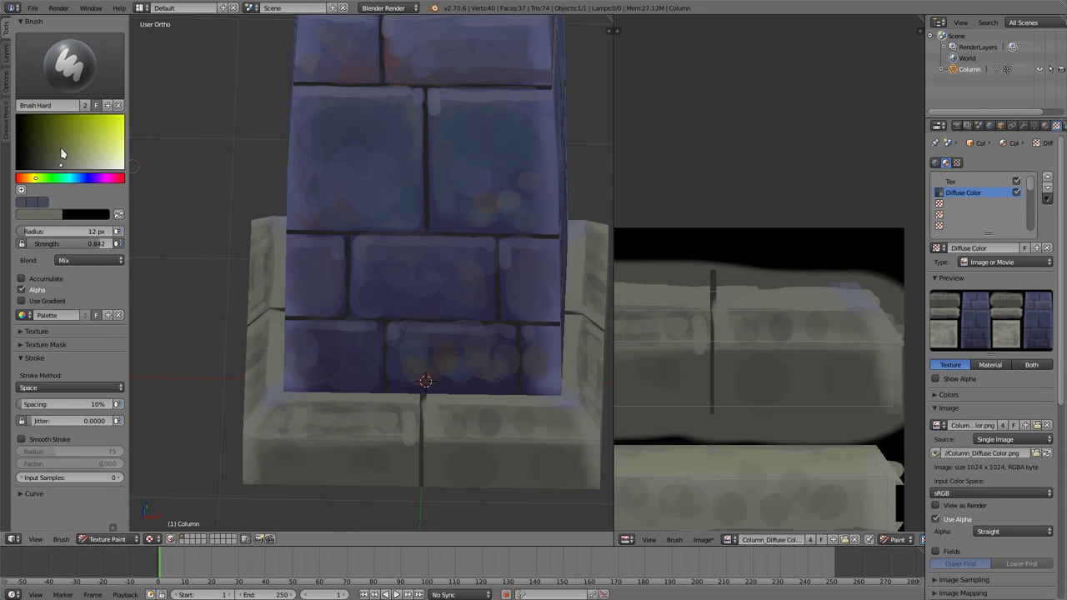
left_click_drag(60, 165, 80, 166)
left_click_drag(279, 406, 574, 404)
left_click_drag(430, 440, 549, 441)
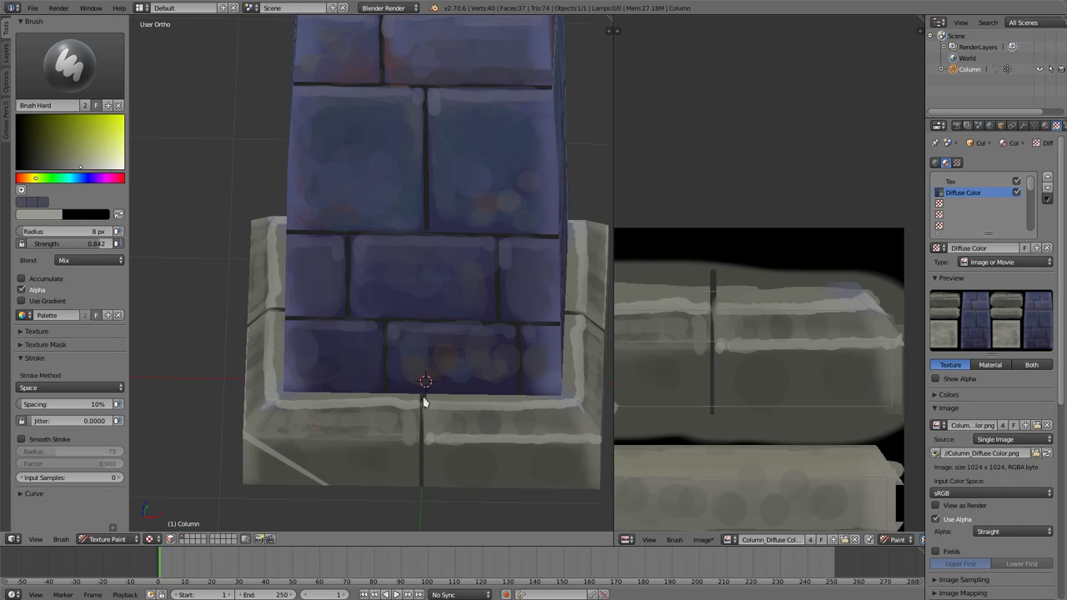
- From another angle, add pale highlights along the base's front edge
mouse_move(424, 393)
middle_mouse_down()
mouse_move(376, 398)
mouse_move(442, 389)
mouse_move(575, 431)
mouse_move(424, 431)
middle_mouse_up()
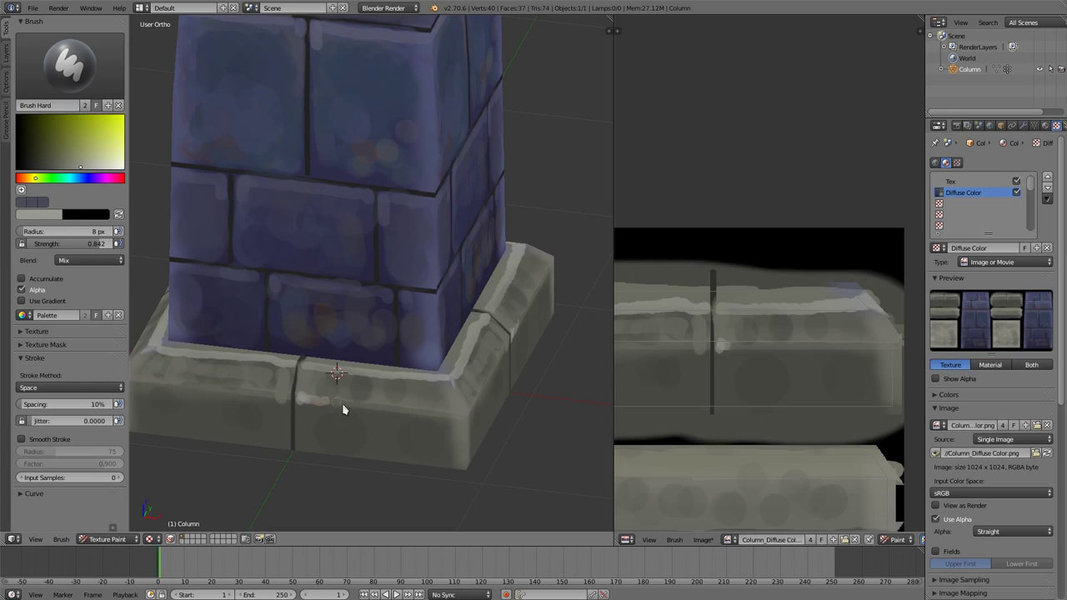
mouse_move(341, 409)
left_mouse_down()
mouse_move(458, 425)
mouse_move(312, 402)
left_mouse_up()
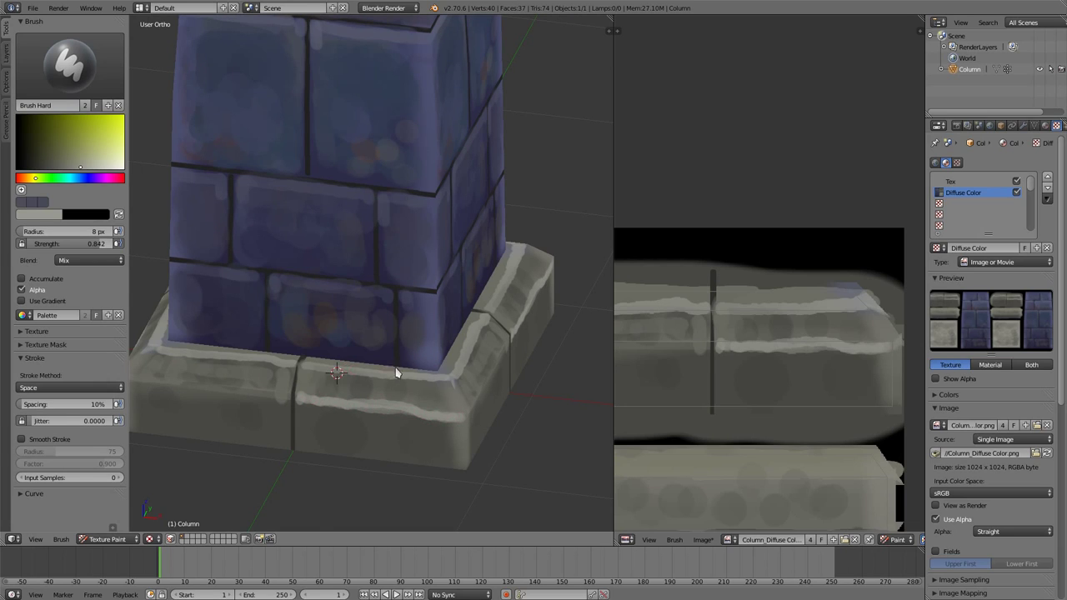
scroll(396, 372, "up", 3, "ctrl")
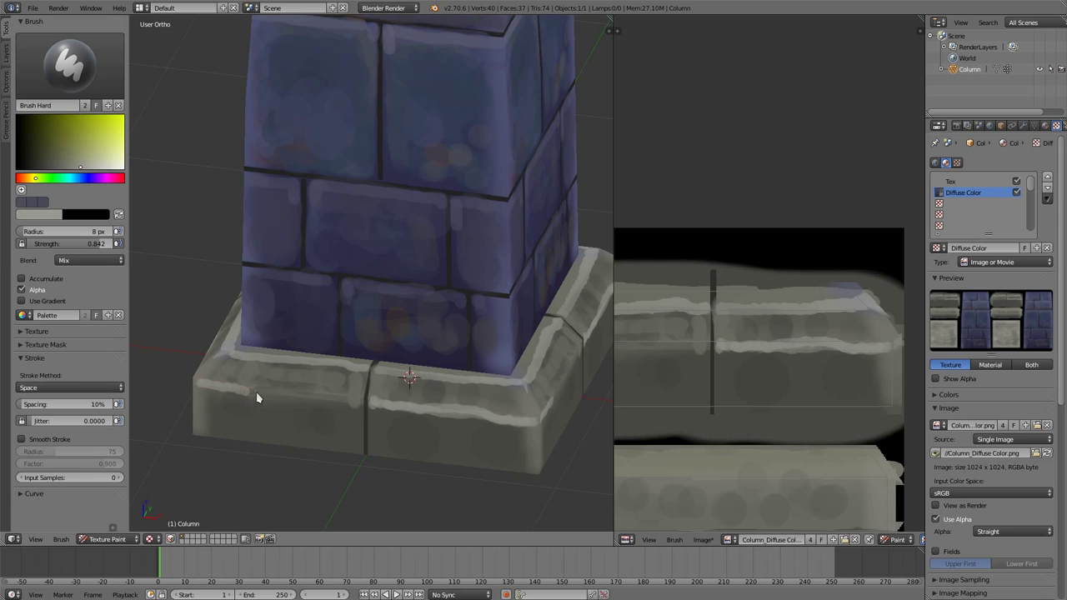
left_click_drag(294, 396, 350, 406)
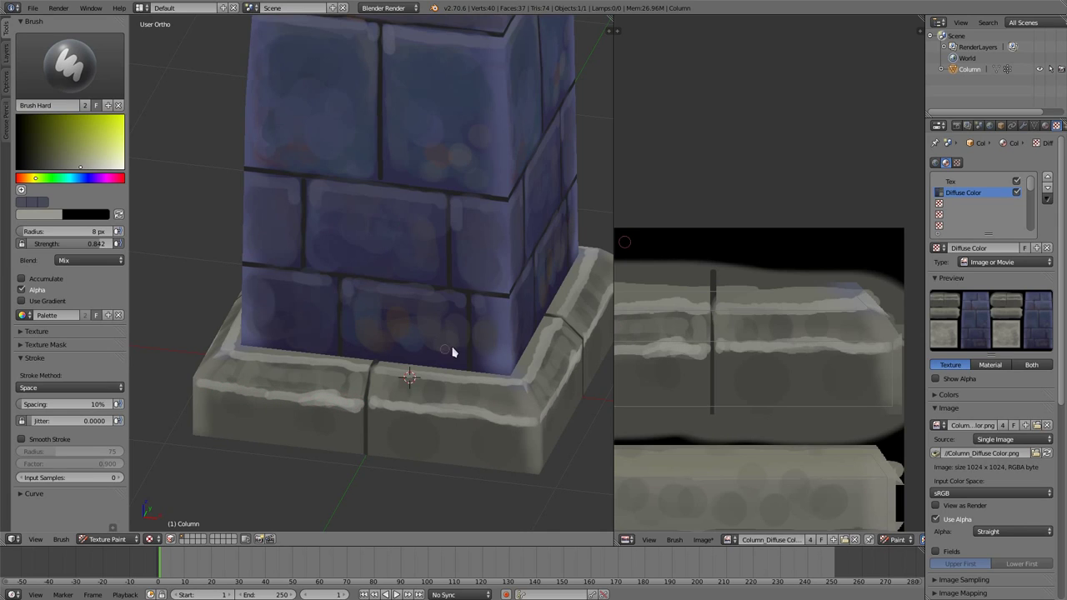
middle_click_drag(452, 353, 444, 319)
- Sample and lighten the shaft's lavender-blue, adding a sampled dark blue swatch to the palette
key("s")
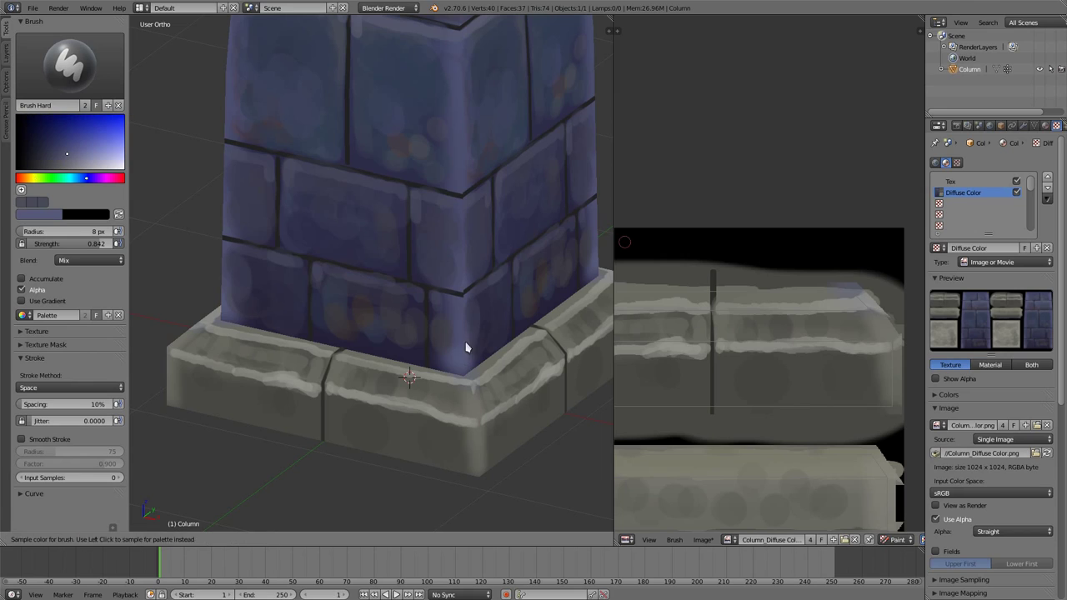
left_click_drag(75, 160, 82, 158)
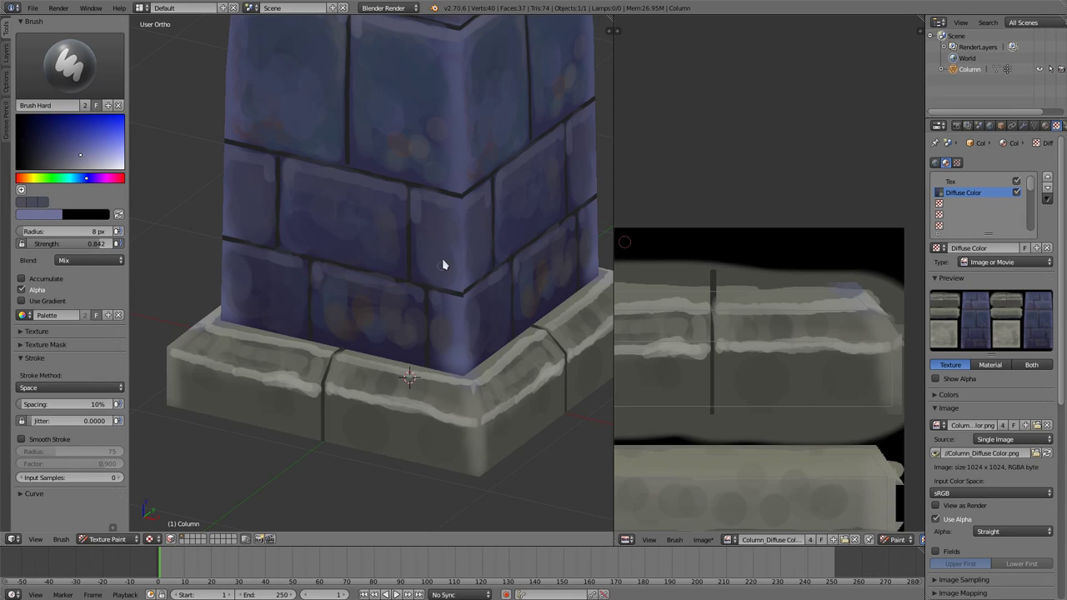
key("s")
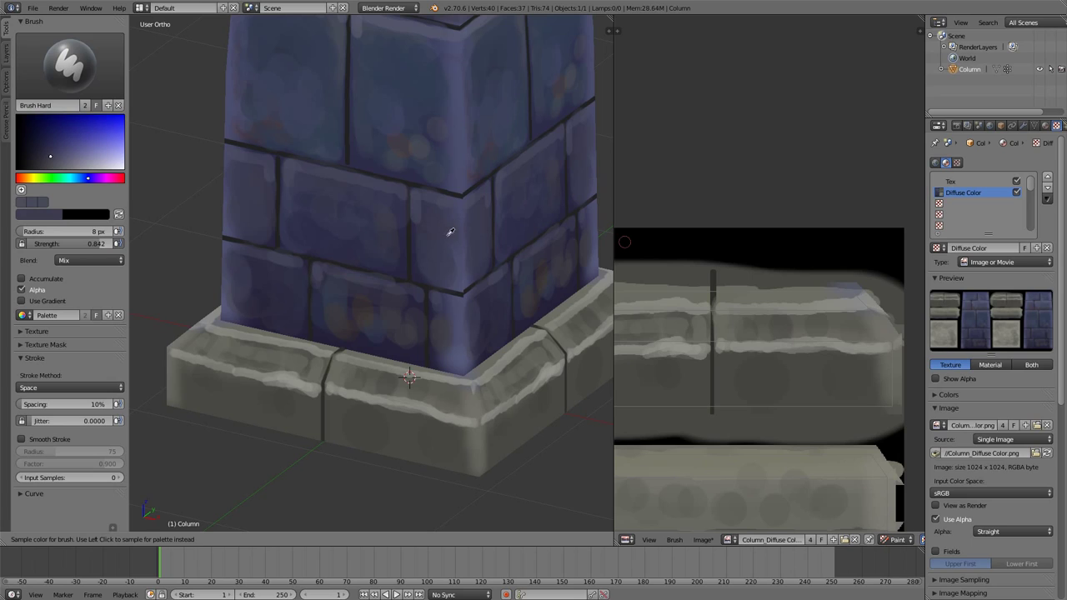
left_click(442, 248)
key("Escape")
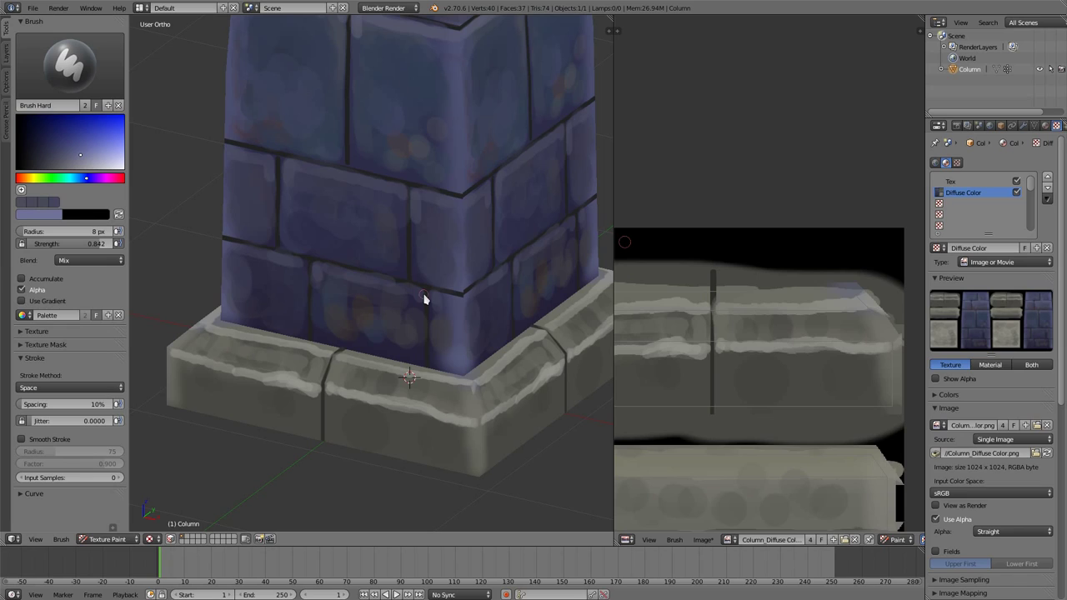
key("s")
key("s")
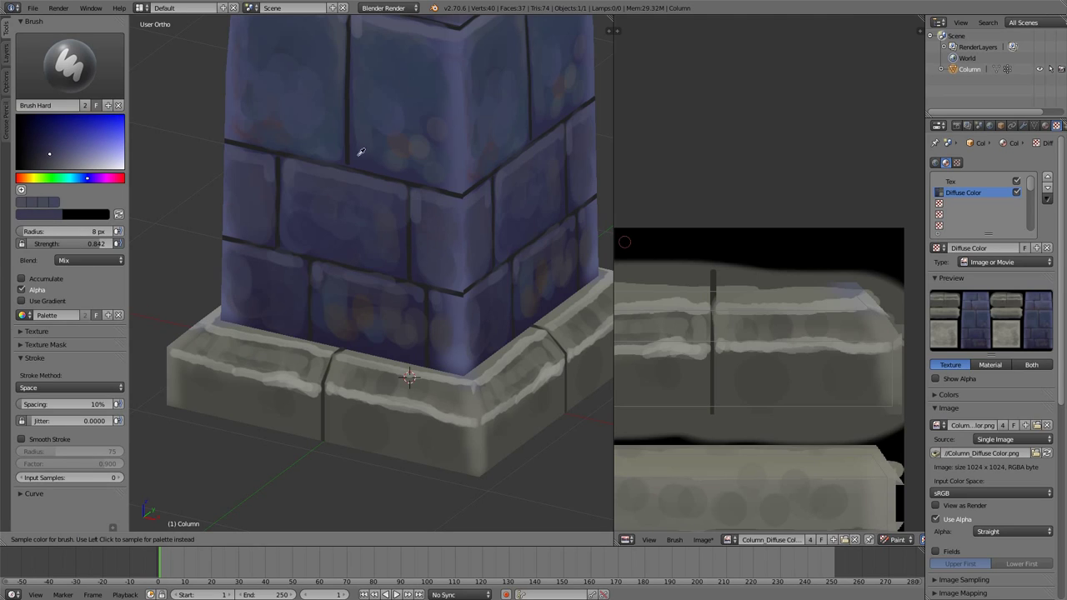
- Face the brick wall near the base and highlight a vertical mortar gap
middle_click_drag(436, 230, 442, 232)
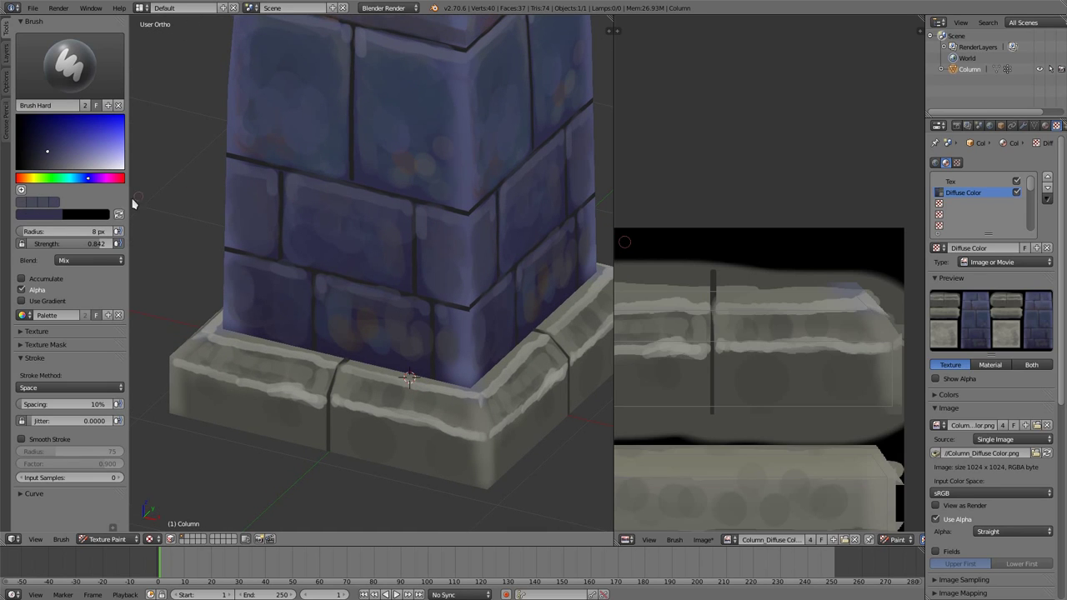
scroll(464, 231, "up", 2)
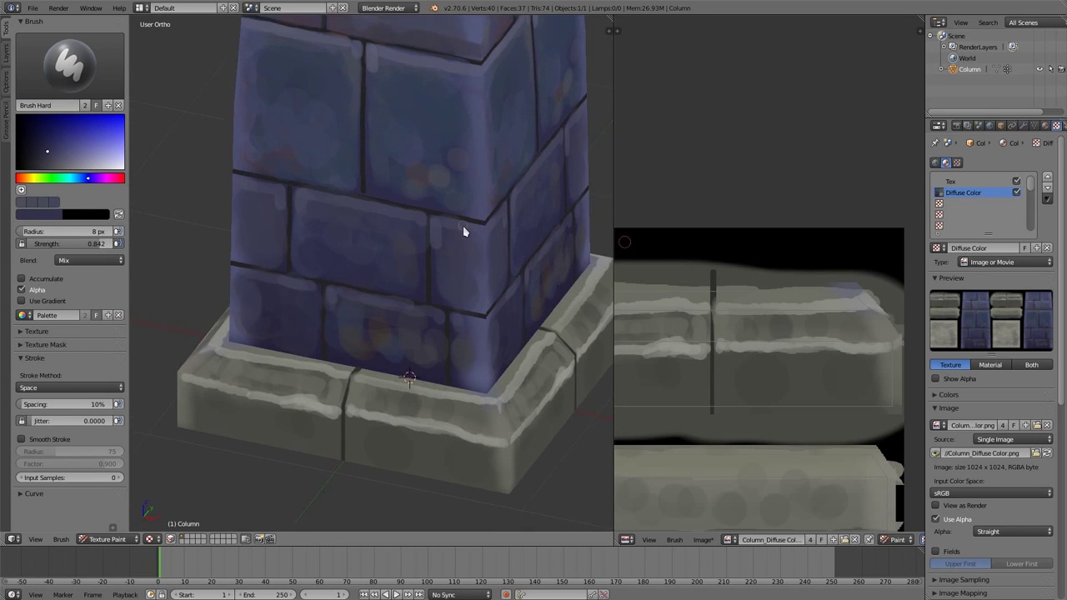
scroll(459, 200, "up", 2)
middle_click_drag(371, 308, 459, 291)
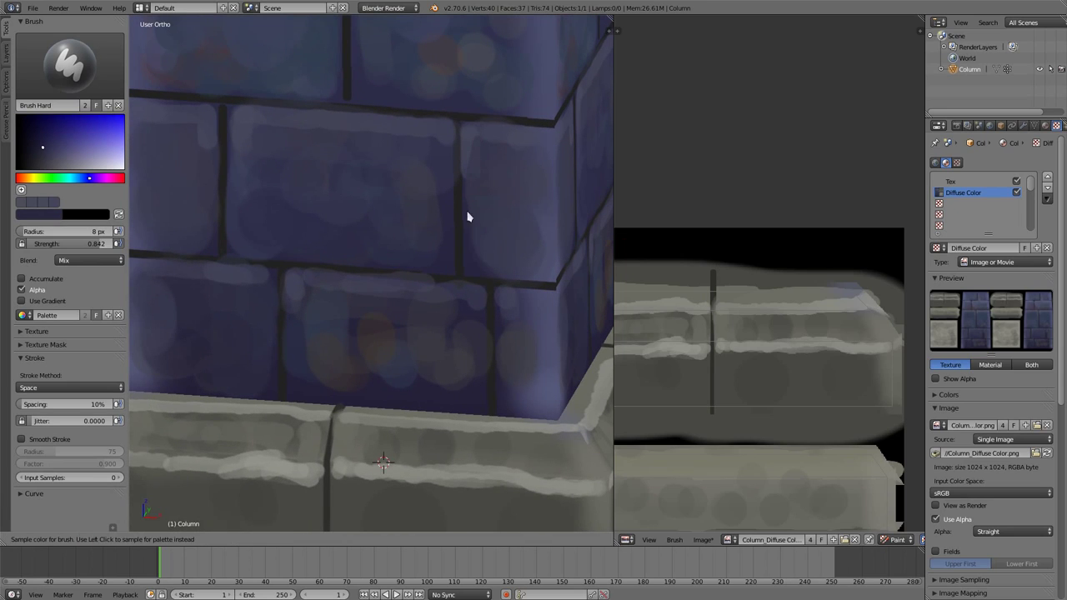
key("s")
key("s")
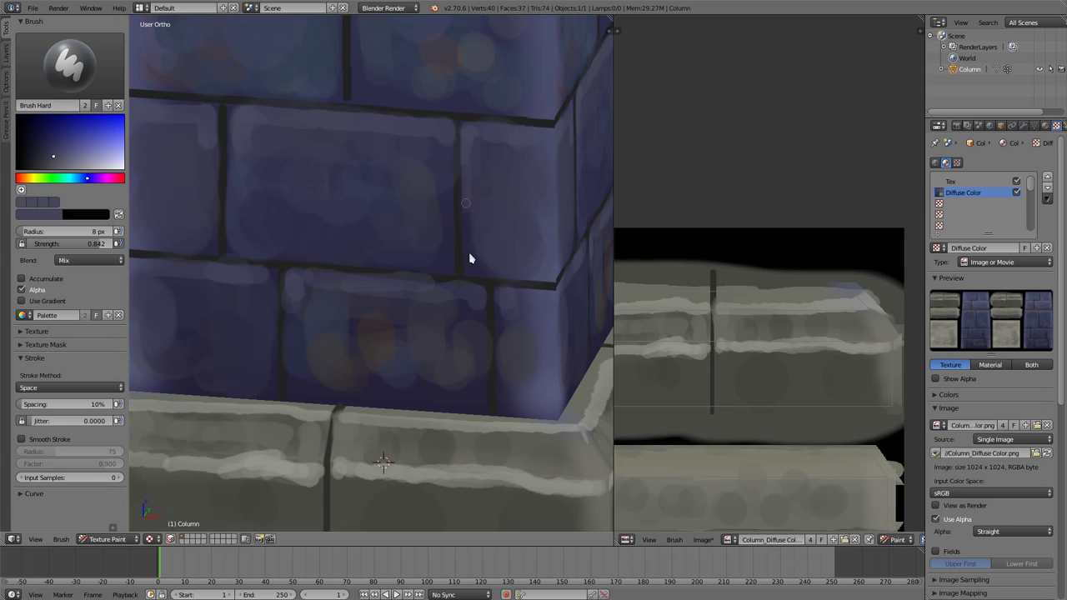
left_click_drag(448, 149, 445, 240)
- Highlight the remaining vertical brick gaps in a slightly different pale colour, up toward the cap
scroll(417, 209, "down", 3)
mouse_move(390, 267)
middle_mouse_down()
mouse_move(398, 350)
mouse_move(406, 244)
middle_mouse_up()
scroll(406, 244, "up", 2)
scroll(412, 144, "up", 2)
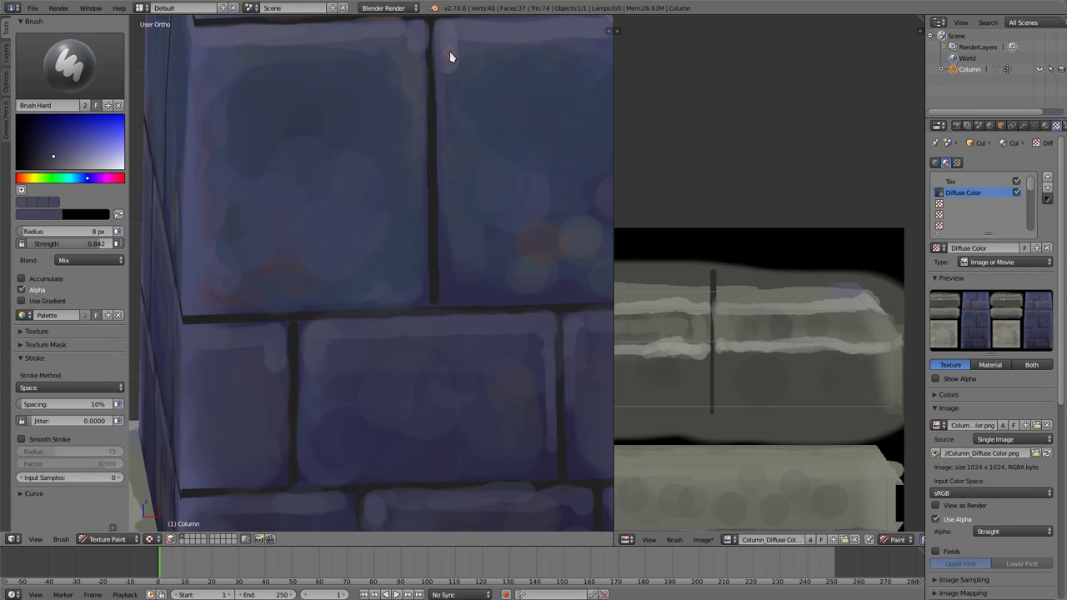
key("s")
left_click_drag(440, 108, 444, 188)
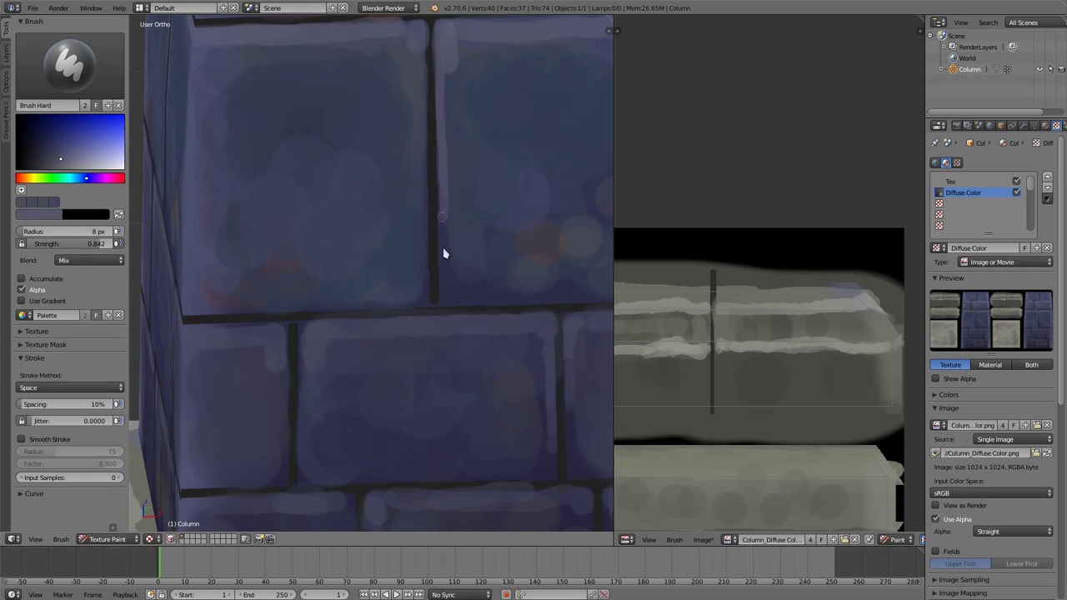
middle_click_drag(465, 111, 431, 214, "shift")
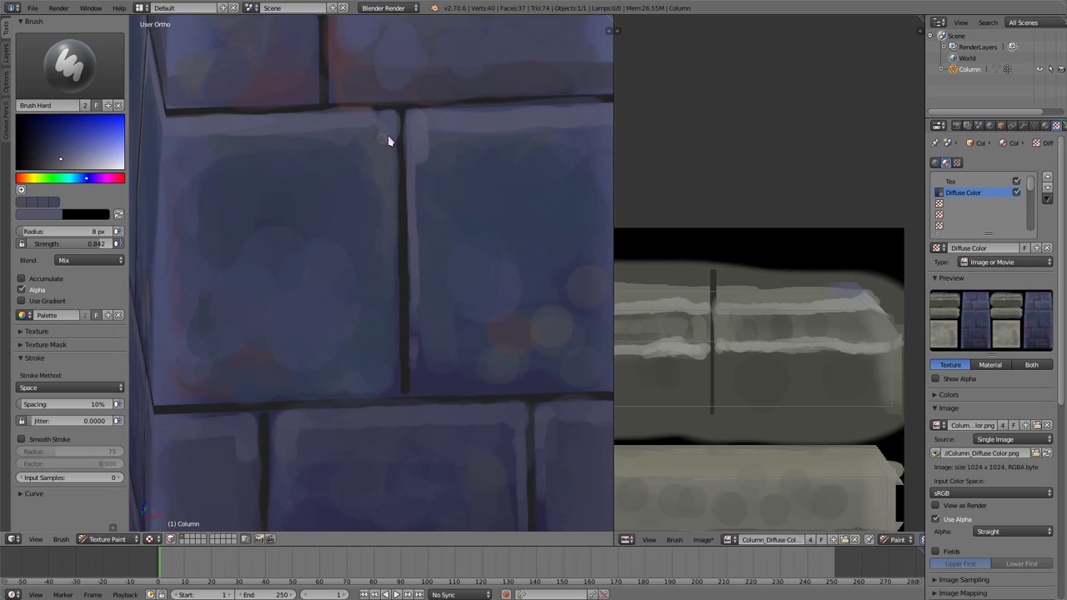
left_click_drag(388, 135, 392, 350)
mouse_move(392, 350)
middle_mouse_down()
mouse_move(443, 276)
mouse_move(445, 331)
mouse_move(407, 279)
mouse_move(390, 206)
middle_mouse_up()
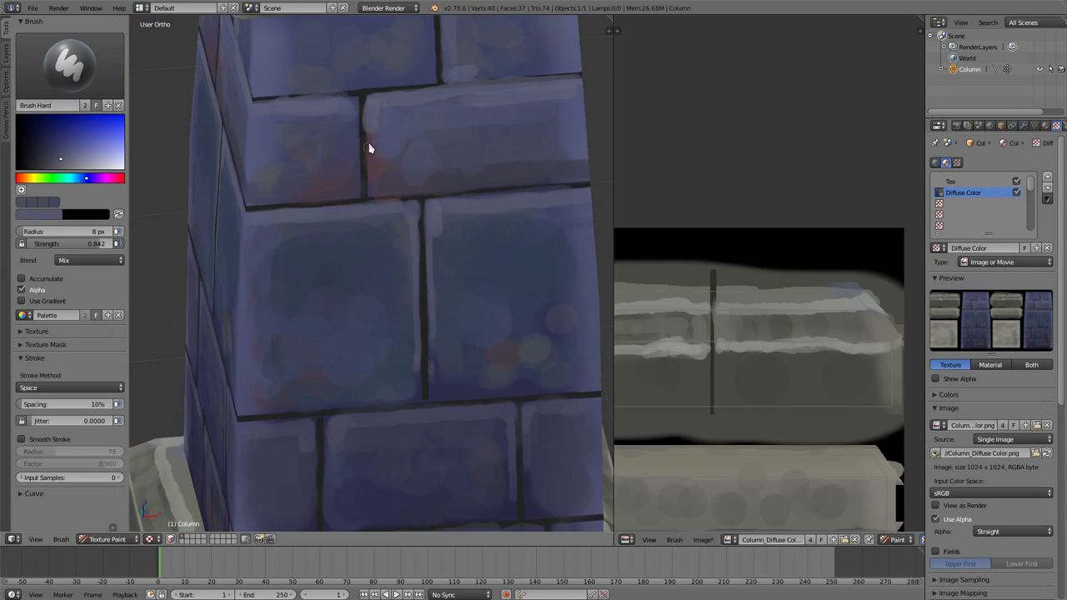
left_click_drag(369, 148, 380, 191)
mouse_move(417, 138)
middle_mouse_down()
mouse_move(369, 329)
mouse_move(389, 340)
mouse_move(258, 252)
middle_mouse_up()
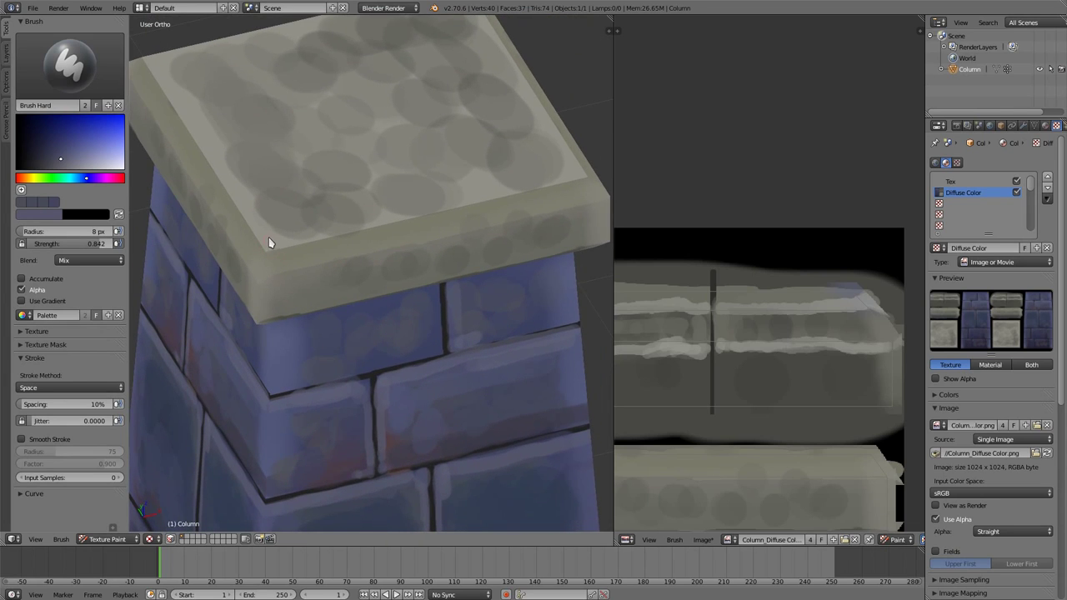
- Sample the grey-yellow stone, highlight the cap slab's upper edge, and enlarge the brush to 28 px
key("s")
mouse_move(298, 269)
left_mouse_down()
mouse_move(599, 197)
mouse_move(412, 248)
left_mouse_up()
key("f")
left_click(300, 317)
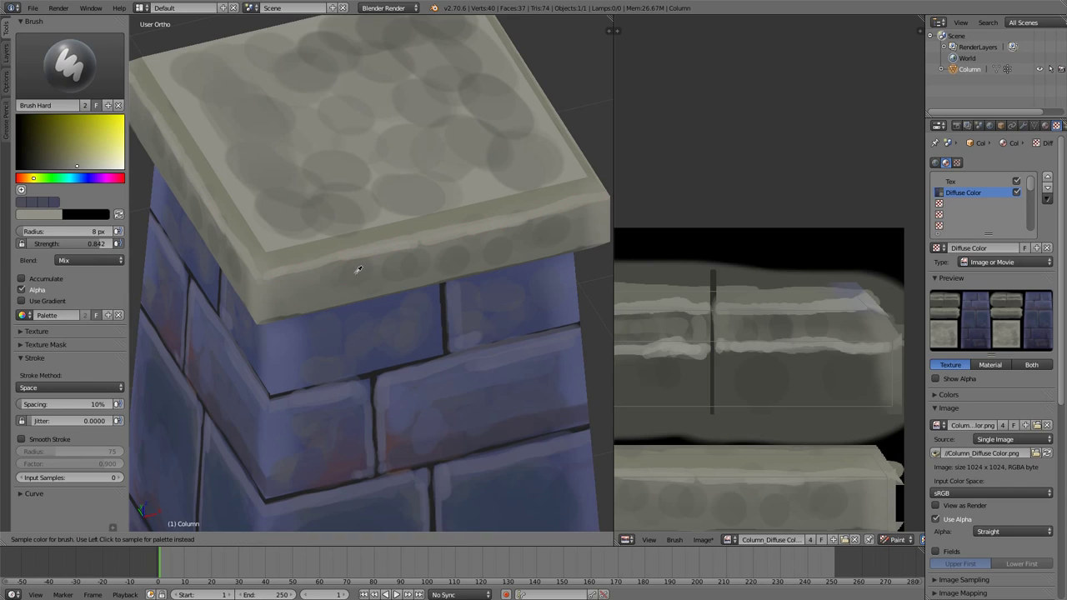
key("s")
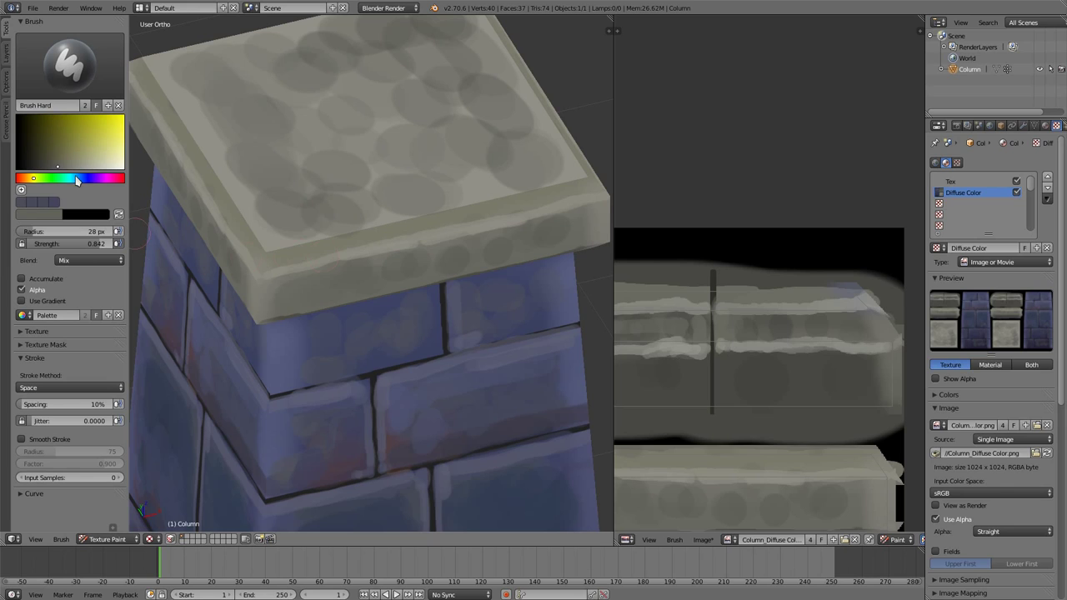
- Switch to an orange-brown and dab brown tint on the cap slab's edge and top
left_click_drag(76, 180, 25, 180)
left_click(54, 157)
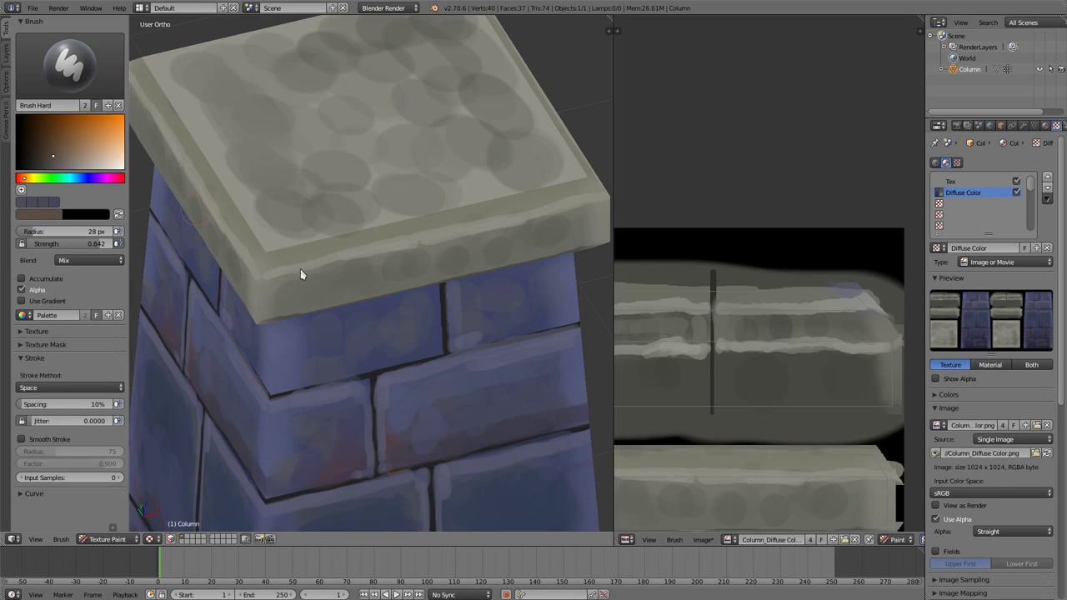
mouse_move(364, 285)
middle_mouse_down()
mouse_move(353, 195)
mouse_move(466, 151)
middle_mouse_up()
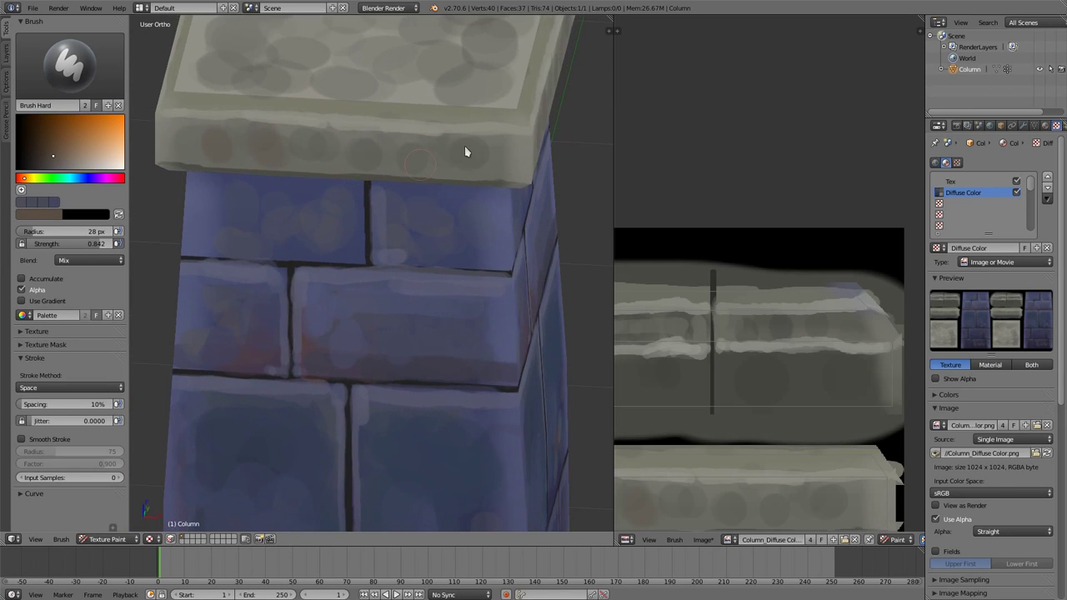
mouse_move(491, 164)
left_mouse_down()
mouse_move(516, 155)
mouse_move(489, 166)
left_mouse_up()
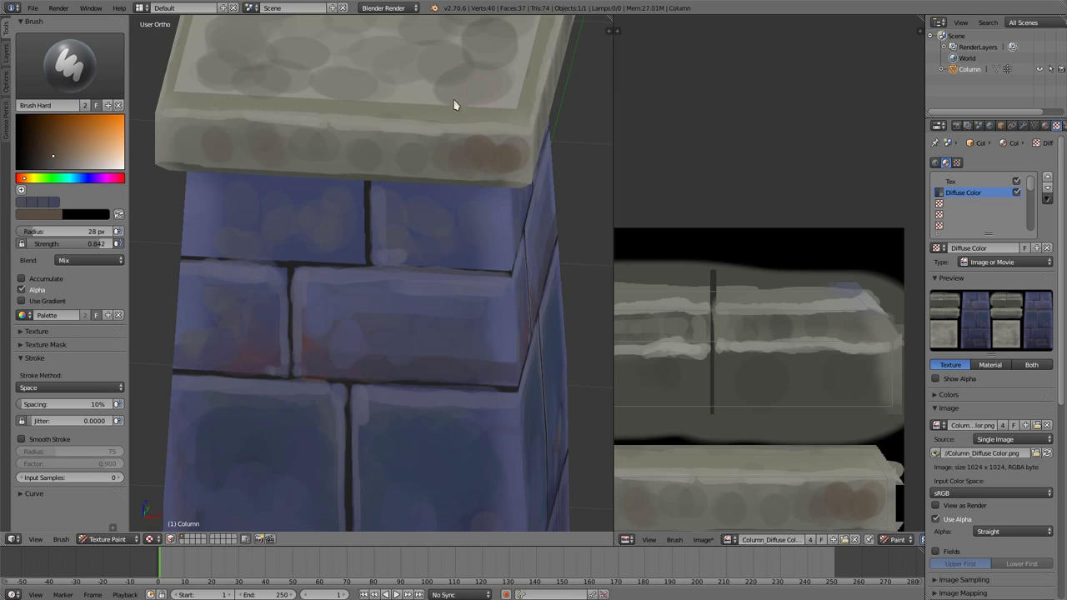
mouse_move(350, 159)
middle_mouse_down()
mouse_move(370, 114)
mouse_move(400, 338)
mouse_move(411, 239)
mouse_move(454, 196)
middle_mouse_up()
left_click(414, 207)
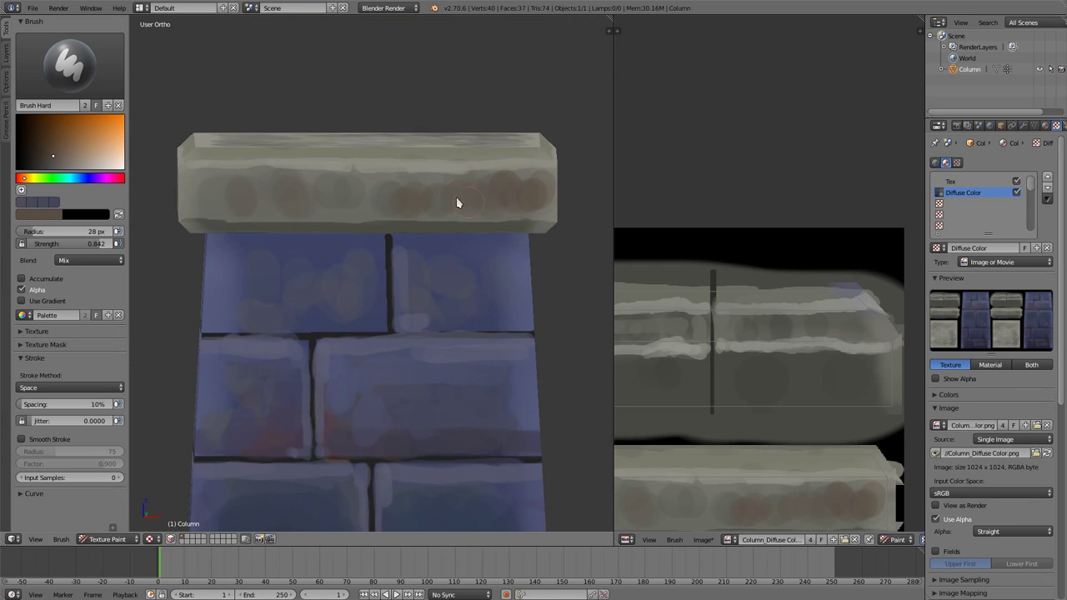
mouse_move(358, 211)
middle_mouse_down()
mouse_move(424, 207)
mouse_move(395, 275)
middle_mouse_up()
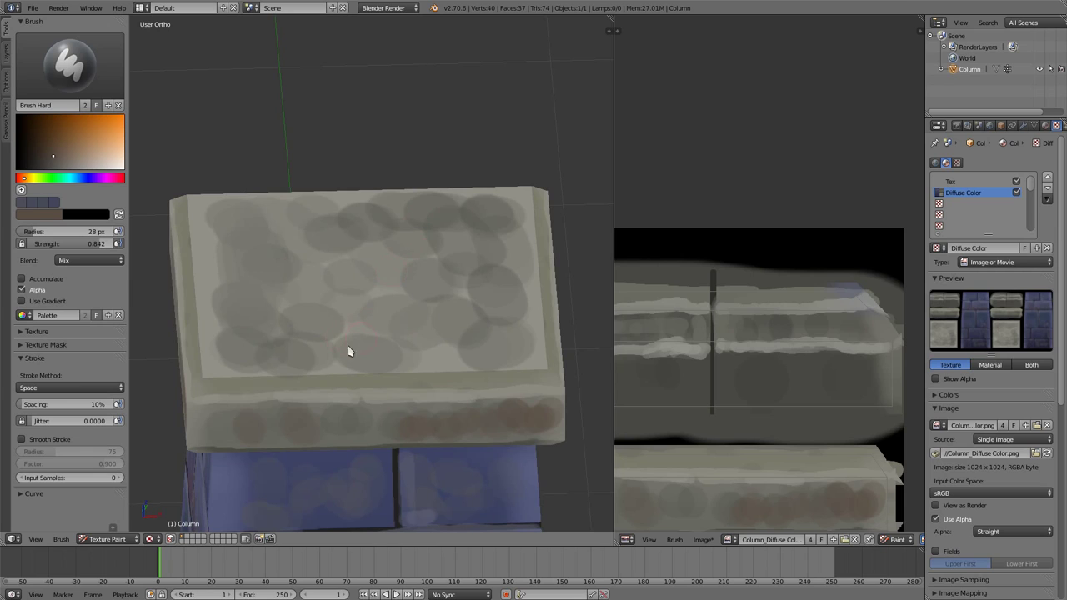
mouse_move(349, 351)
left_mouse_down()
mouse_move(408, 357)
mouse_move(459, 339)
left_mouse_up()
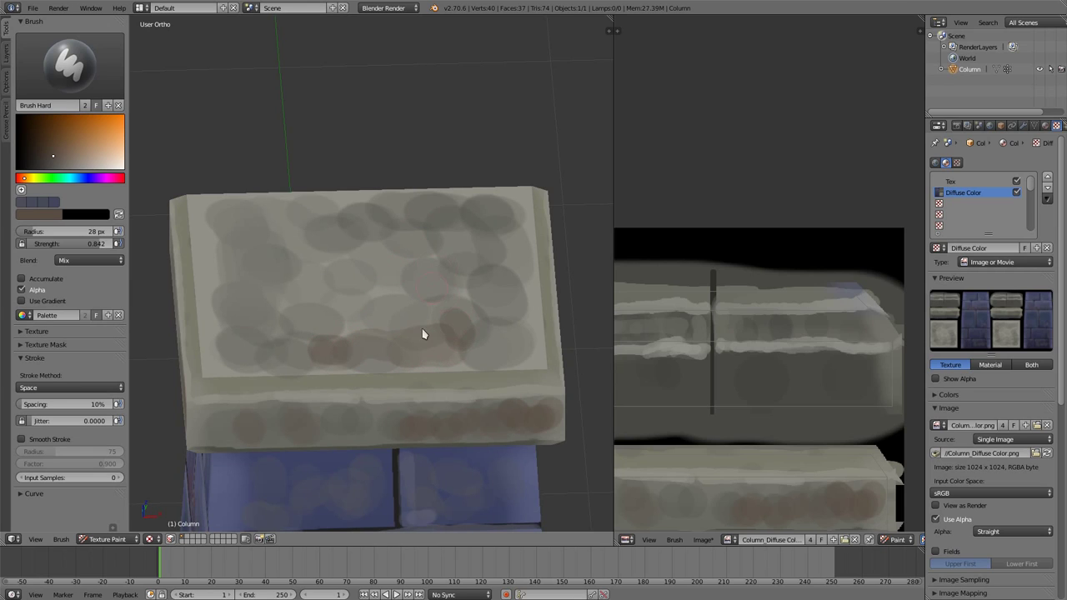
- Paint brownish and darker strokes, then light grey highlights, across the slab top
key("s")
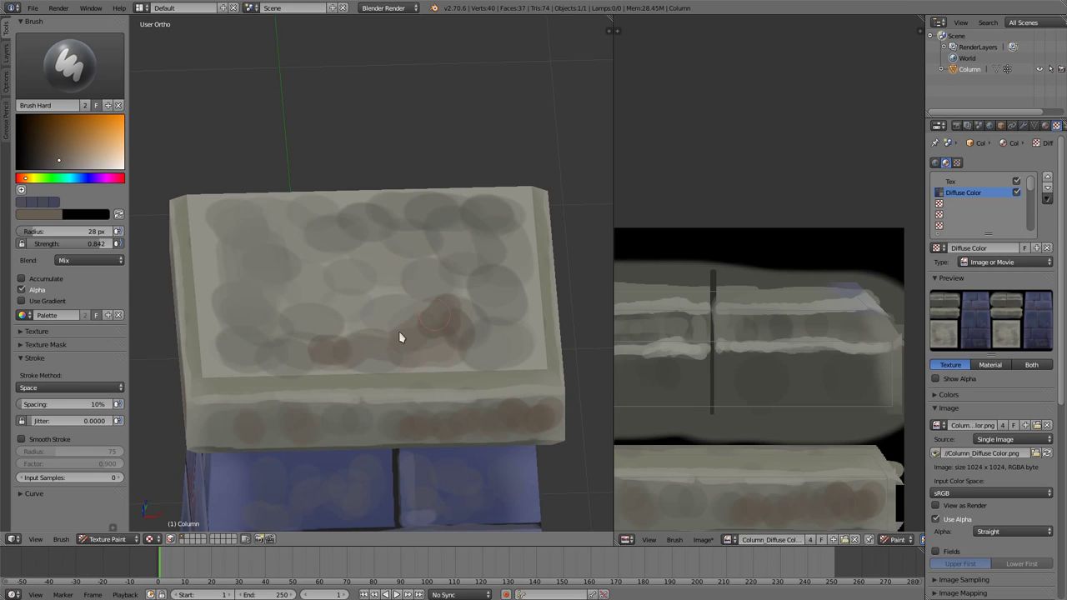
mouse_move(397, 336)
left_mouse_down()
mouse_move(316, 331)
mouse_move(324, 359)
mouse_move(395, 361)
left_mouse_up()
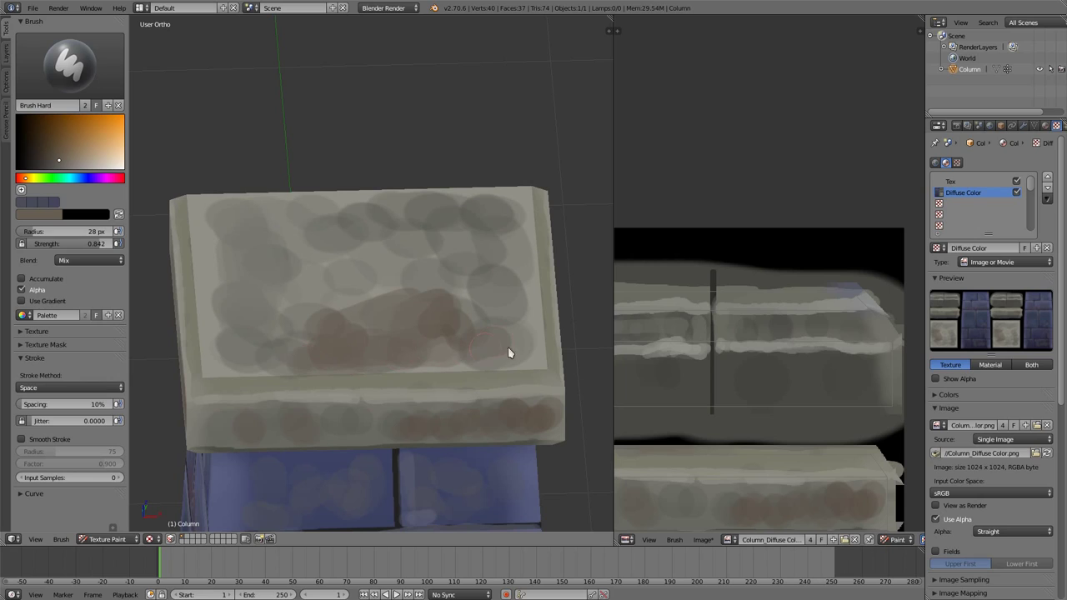
left_click_drag(508, 347, 511, 332)
key("s")
left_click(465, 297)
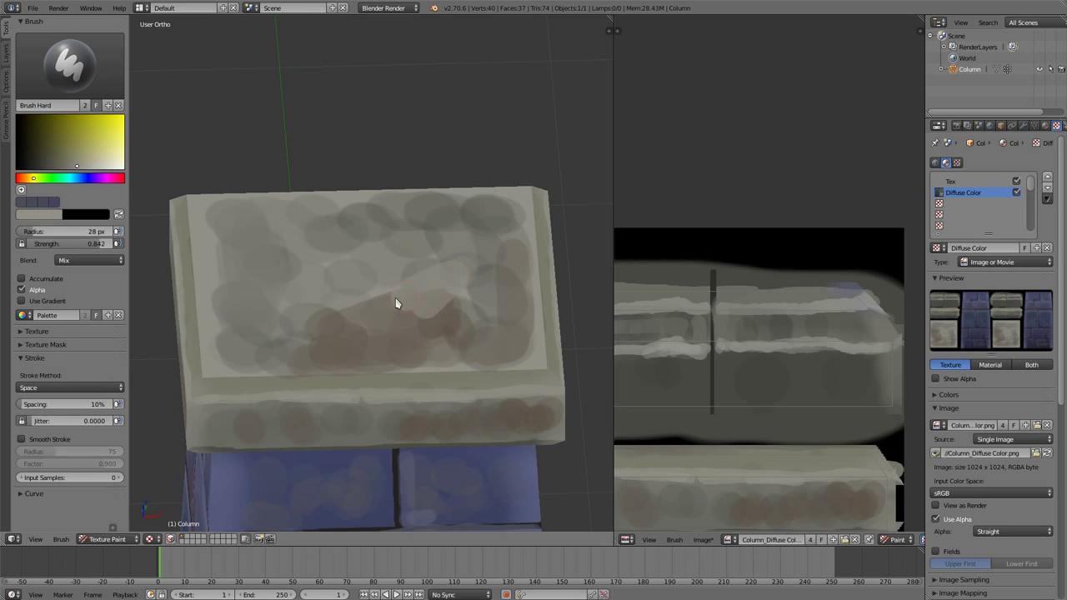
left_click_drag(395, 303, 466, 313)
mouse_move(320, 262)
left_mouse_down()
mouse_move(259, 305)
mouse_move(222, 219)
left_mouse_up()
key("s")
left_click(213, 251)
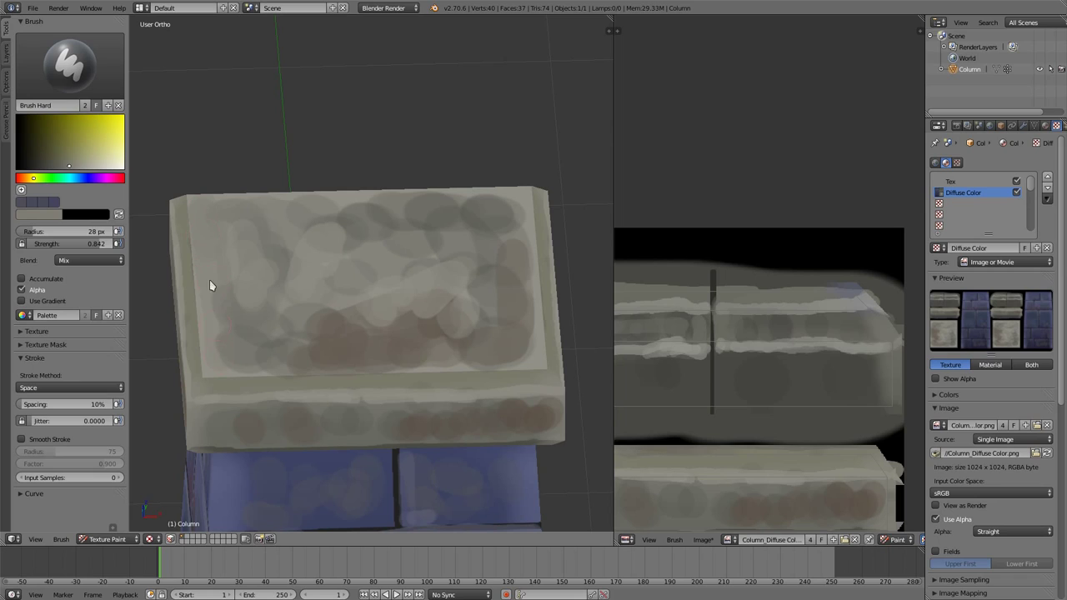
left_click_drag(210, 280, 231, 356)
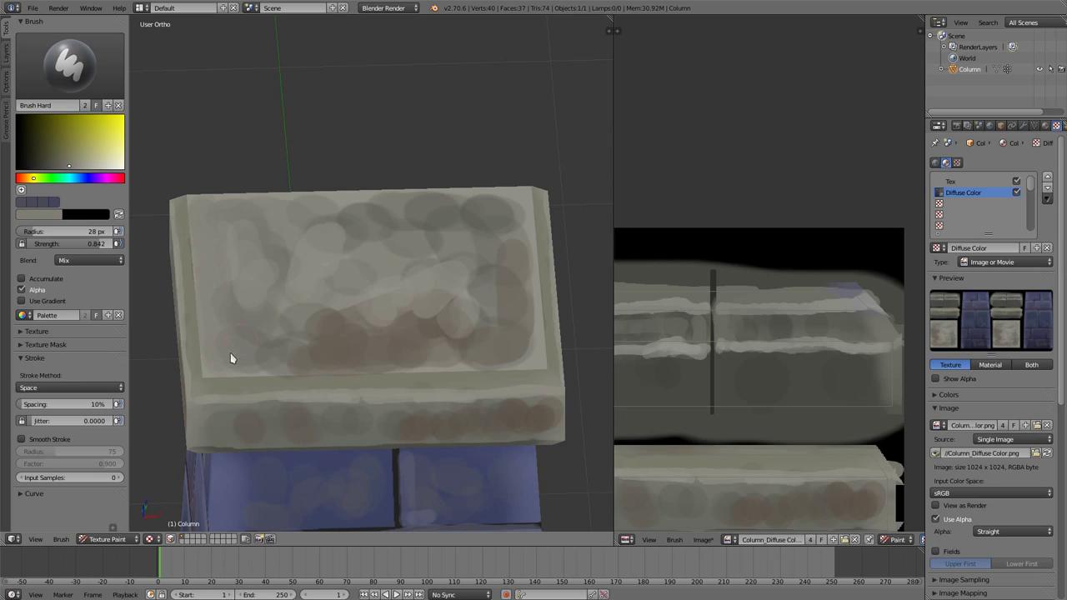
- Adjust and resample the brush colour, then paint darker brown strokes across mid-slab
left_click(75, 177)
left_click(64, 163)
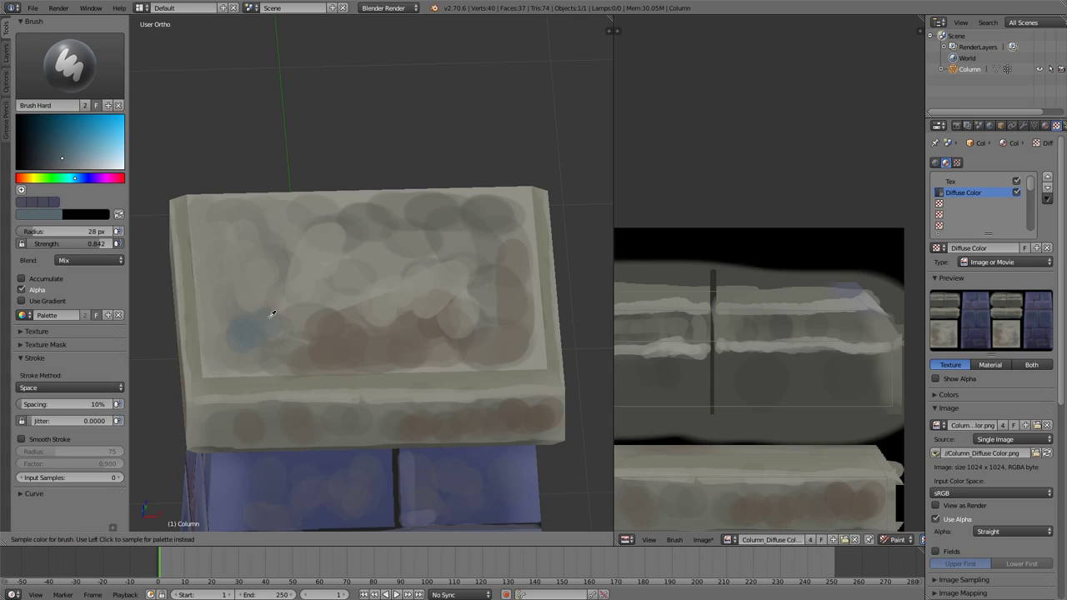
key("s")
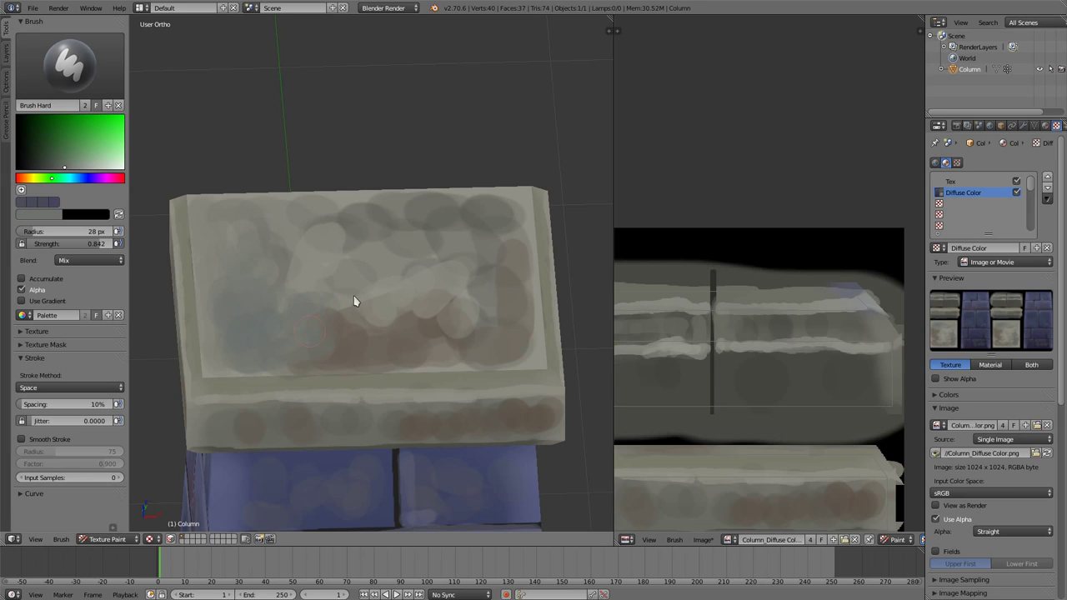
left_click_drag(353, 312, 408, 328)
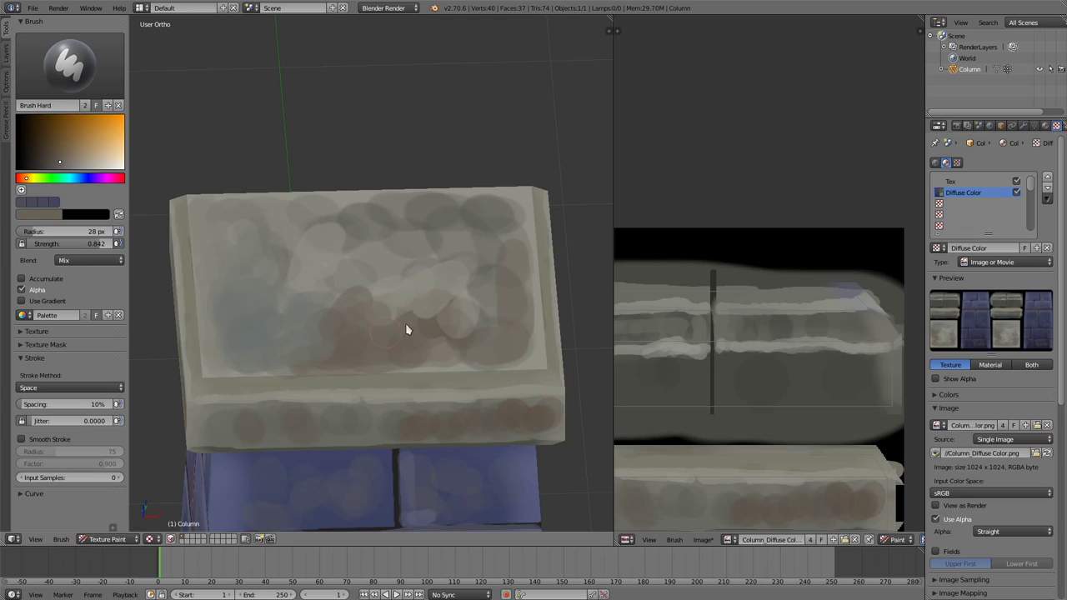
key("s")
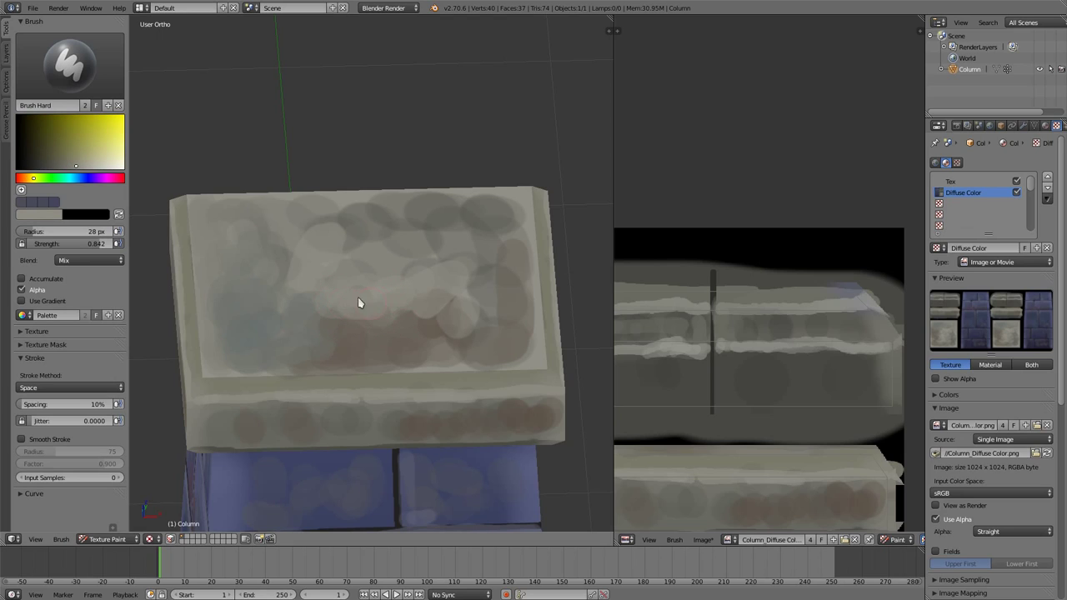
key("s")
left_click_drag(366, 315, 473, 307)
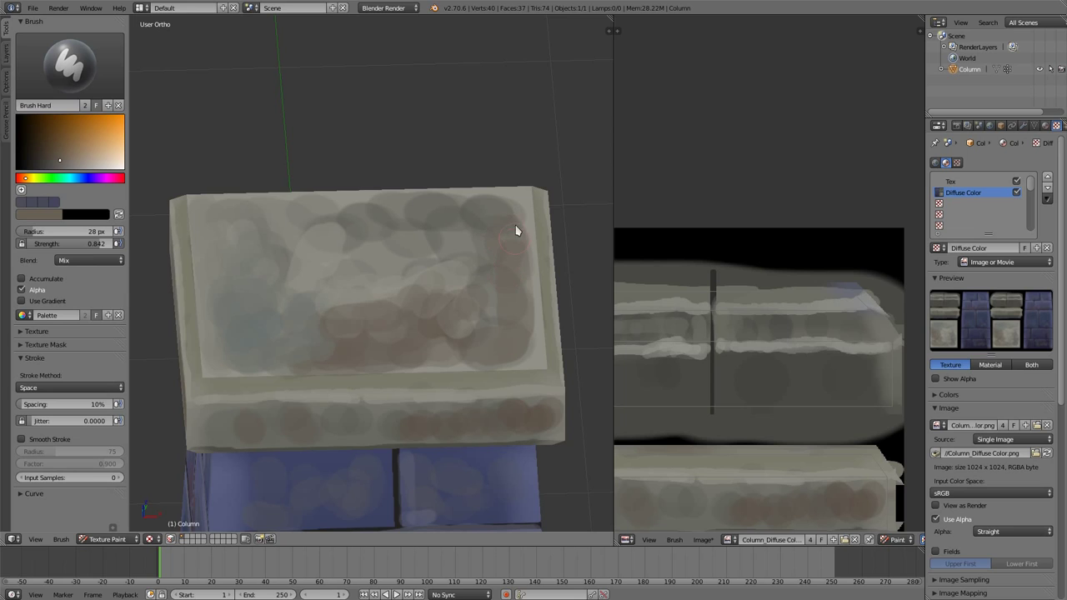
- From a higher view, sample pale yellow and add light strokes on the slab top
mouse_move(473, 261)
middle_mouse_down()
mouse_move(500, 278)
mouse_move(529, 264)
mouse_move(505, 248)
mouse_move(529, 192)
mouse_move(508, 209)
mouse_move(389, 196)
middle_mouse_up()
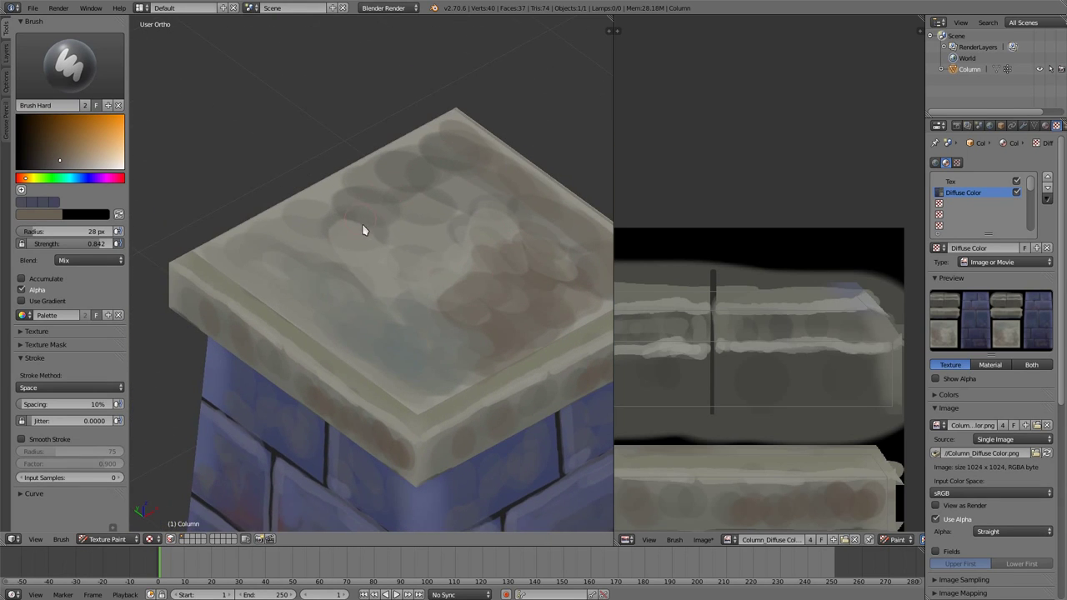
key("s")
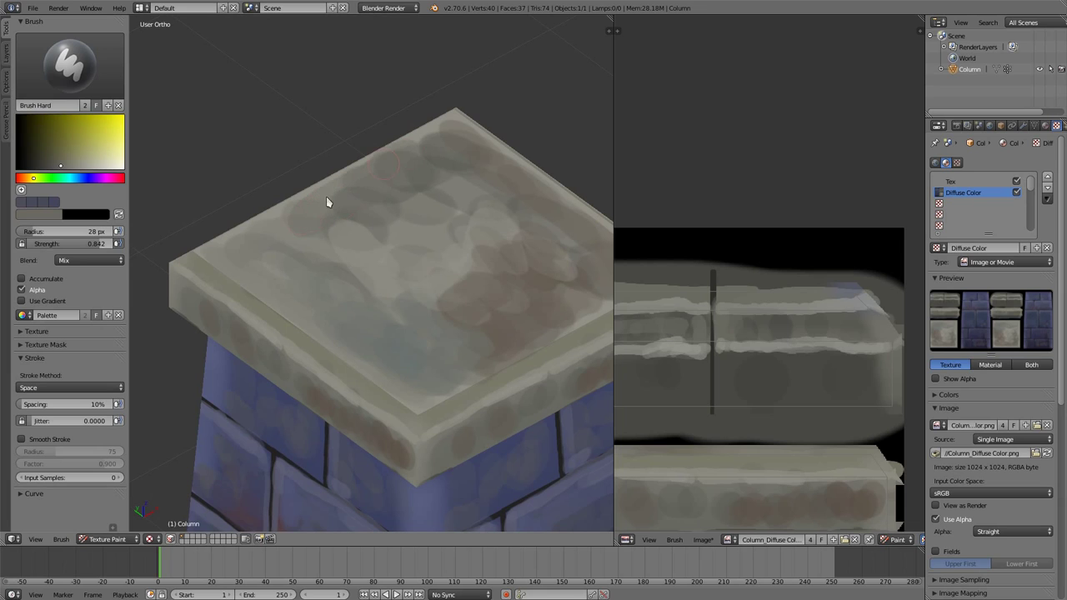
key("s")
left_click_drag(374, 245, 355, 222)
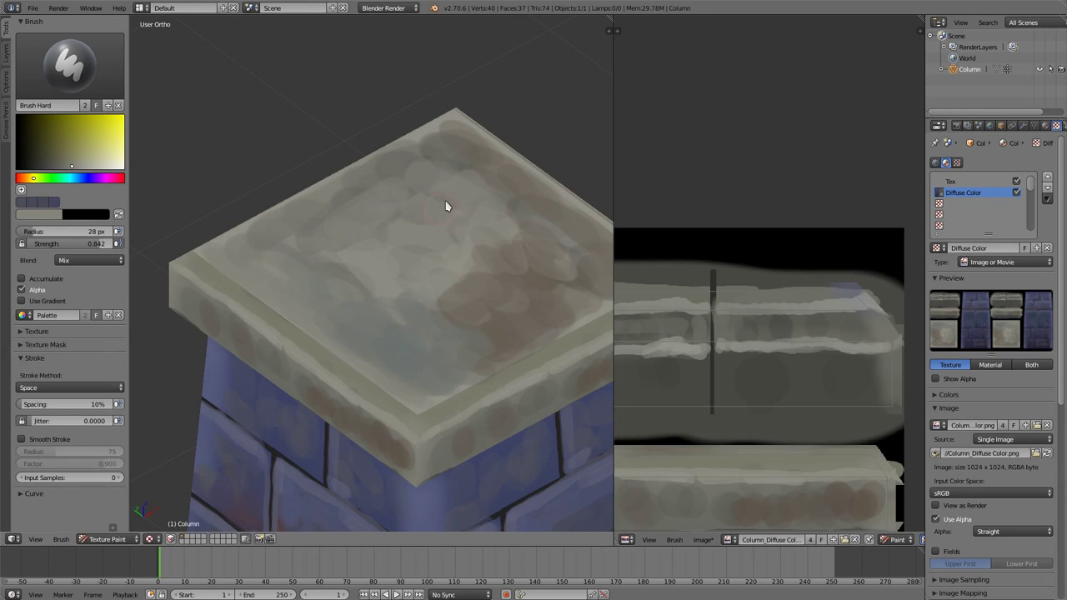
middle_click_drag(495, 234, 442, 278)
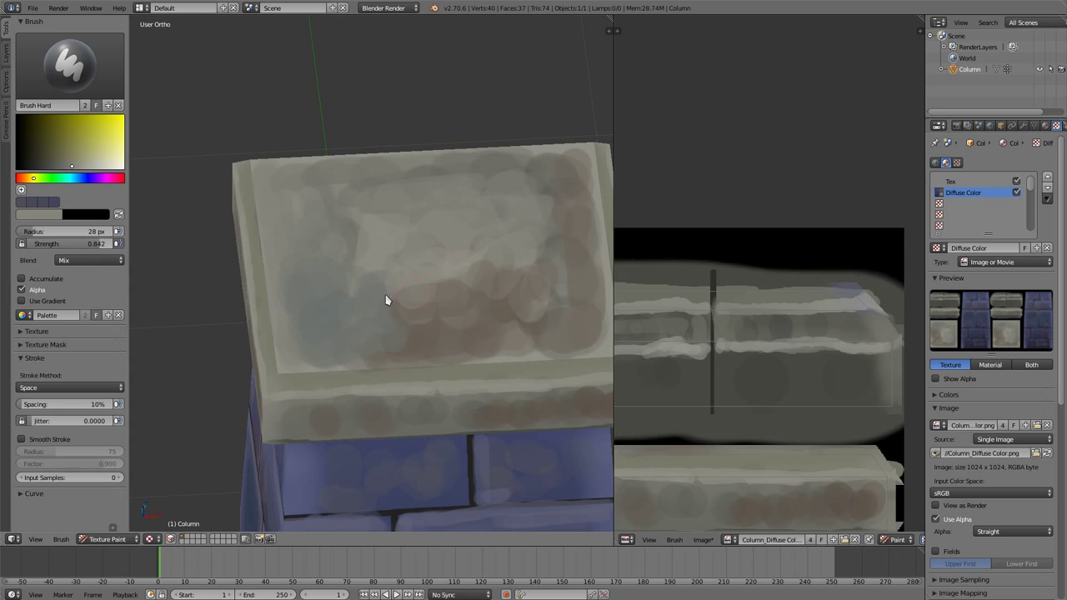
mouse_move(385, 300)
left_mouse_down()
mouse_move(410, 326)
mouse_move(488, 338)
mouse_move(543, 231)
left_mouse_up()
middle_click_drag(543, 231, 491, 259)
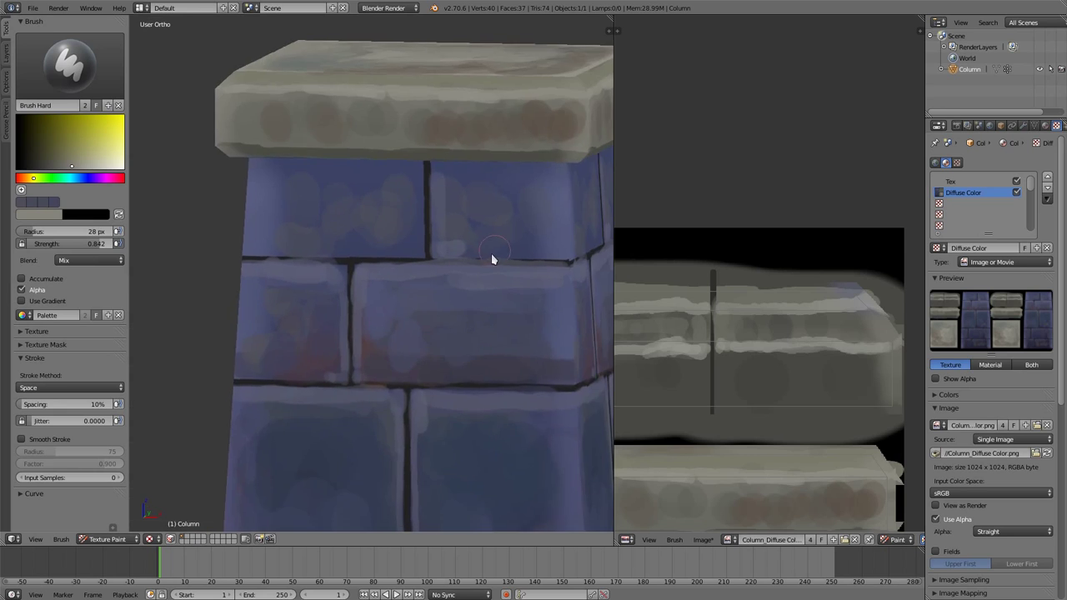
scroll(491, 260, "down", 5)
scroll(476, 329, "down", 2)
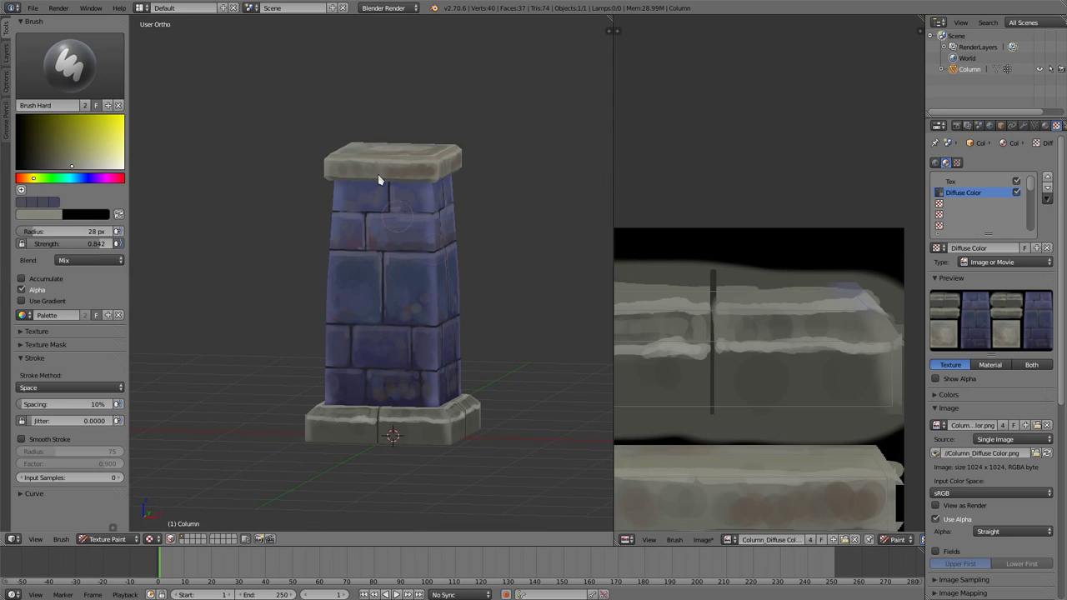
mouse_move(401, 359)
middle_mouse_down()
mouse_move(316, 364)
mouse_move(400, 372)
middle_mouse_up()
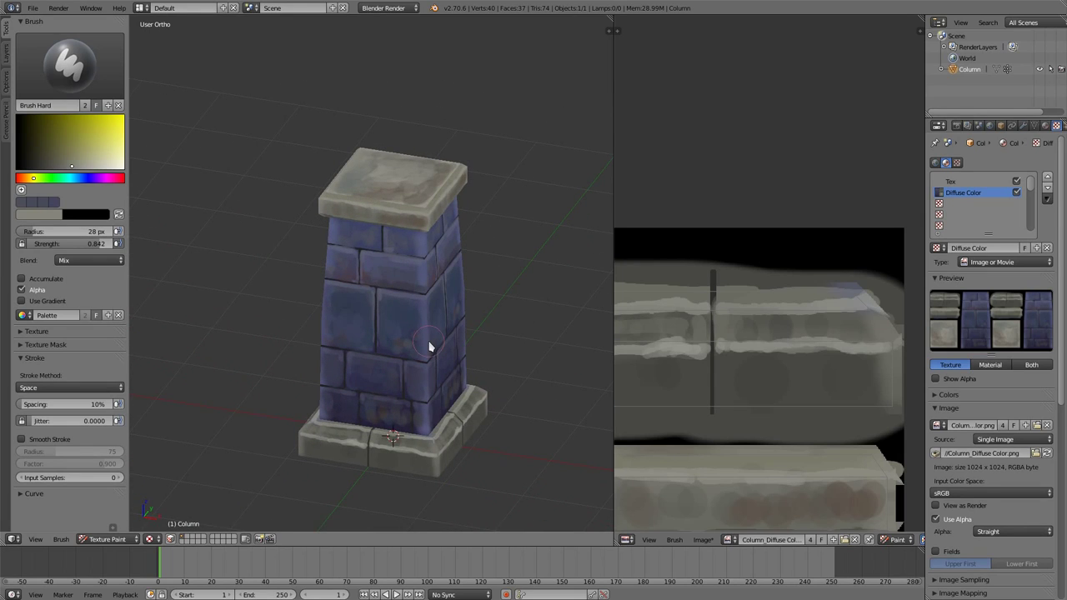
middle_click_drag(324, 367, 367, 325)
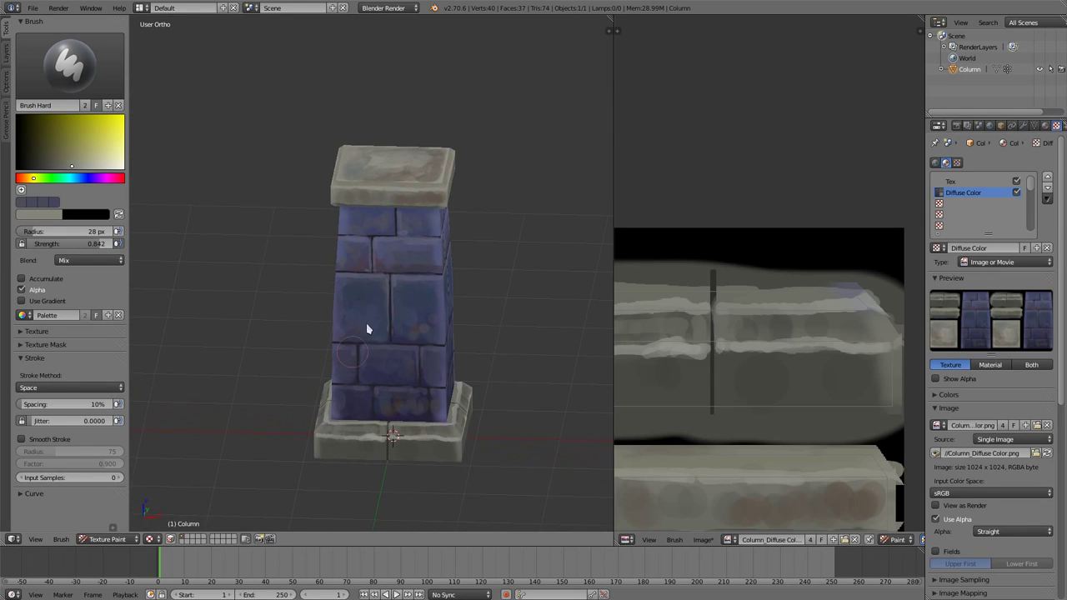
middle_click_drag(370, 362, 538, 447)
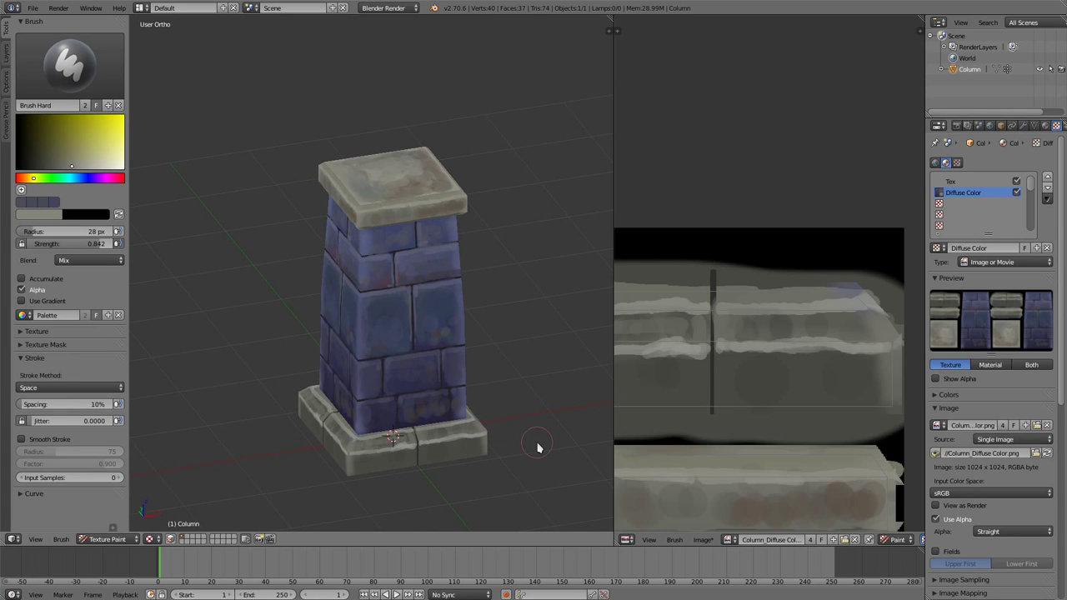
scroll(421, 392, "up", 2)
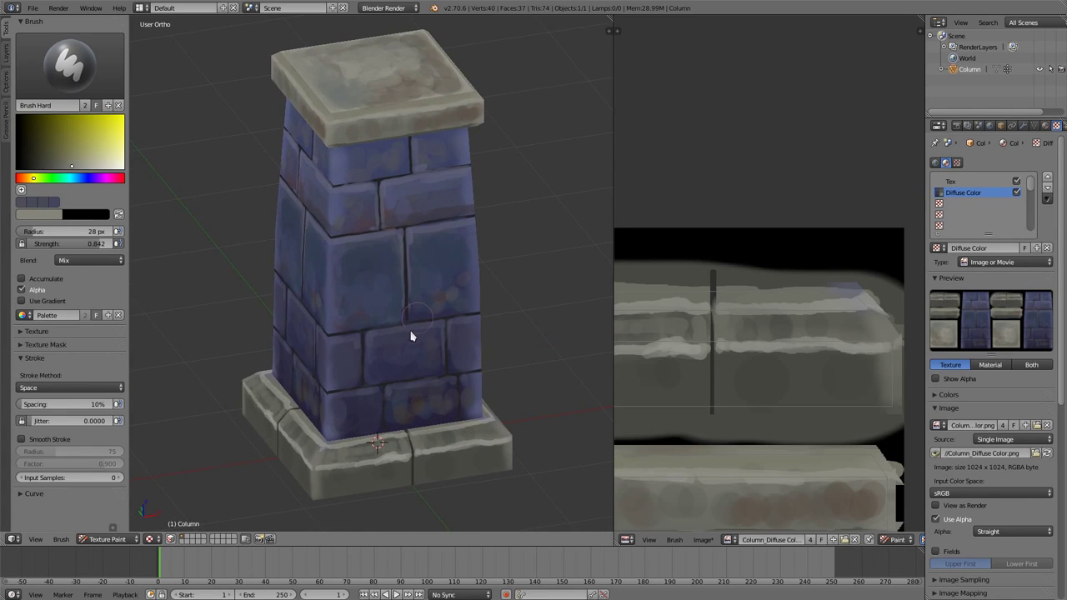
scroll(345, 436, "up", 1)
scroll(353, 350, "up", 1)
scroll(353, 292, "up", 1)
- Sample colours from the stone base, shrink brush radius to 11 px, and orbit lower
scroll(333, 421, "up", 1)
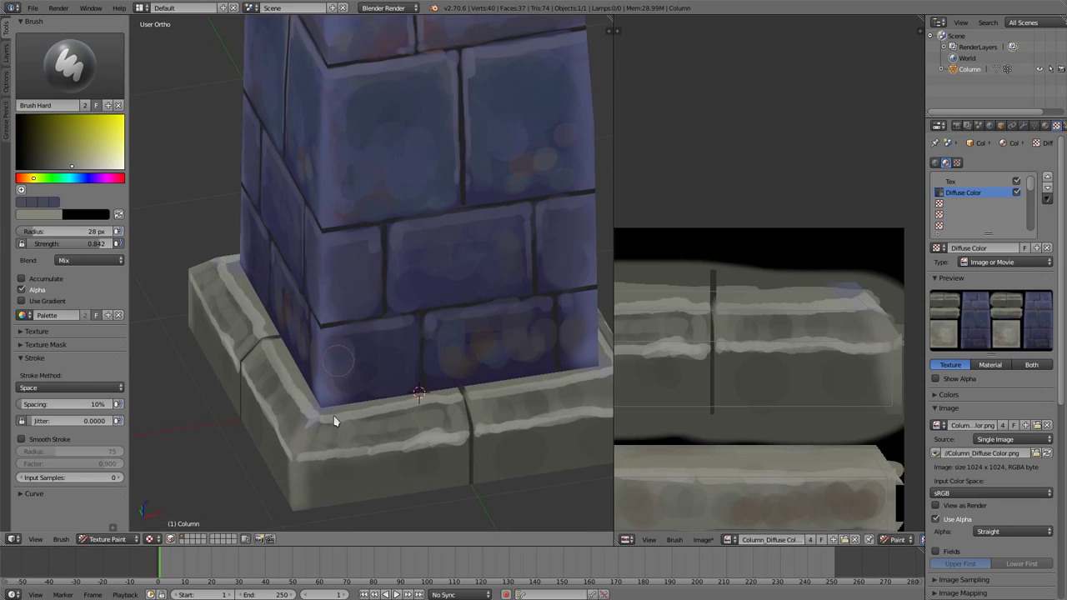
key("s")
key("f")
left_click(296, 452)
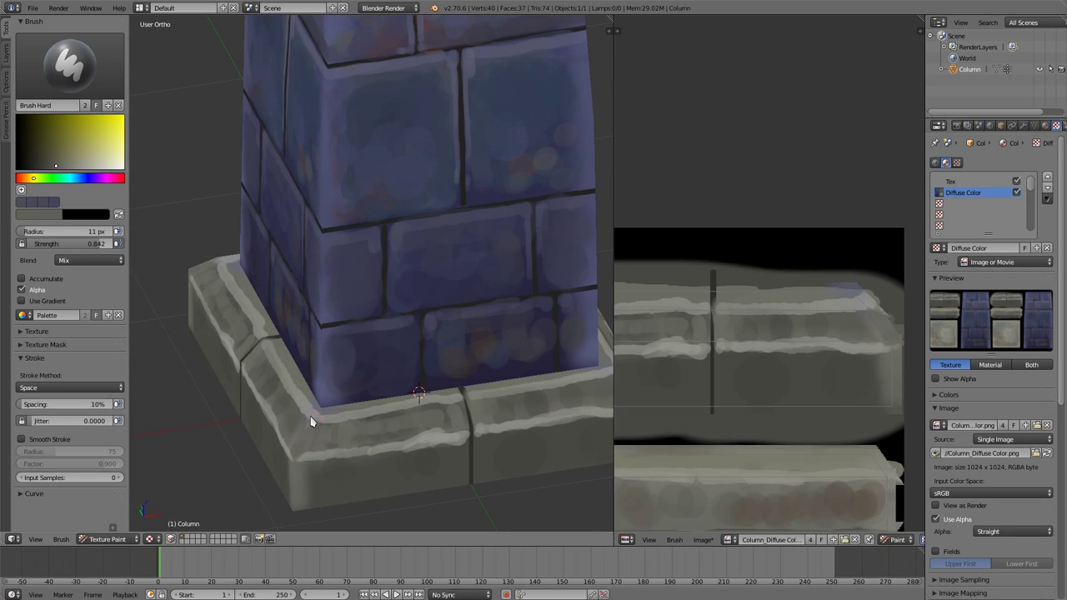
key("s")
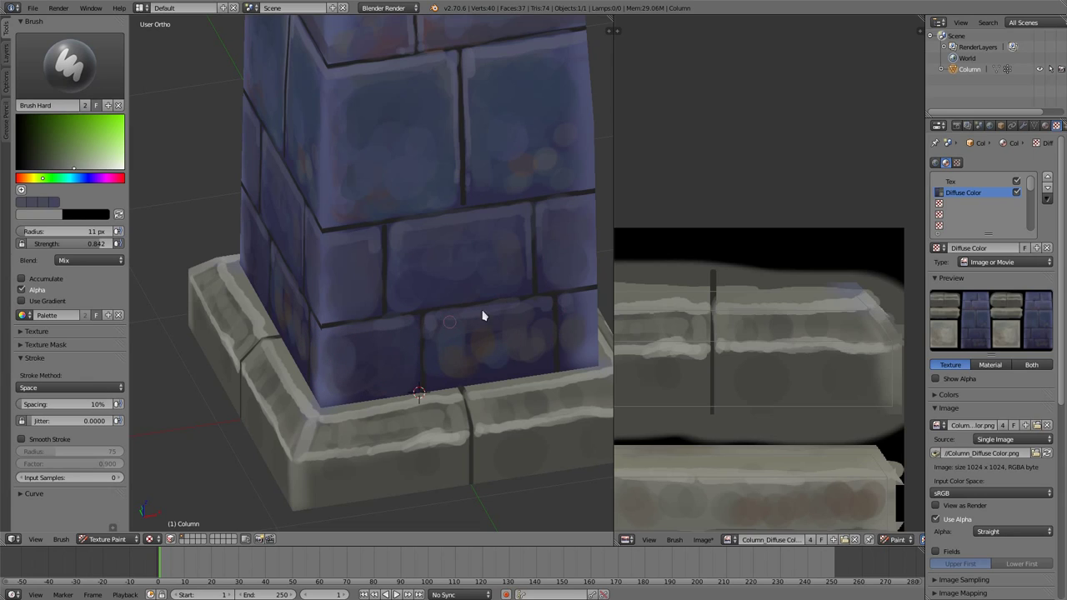
mouse_move(581, 165)
middle_mouse_down()
mouse_move(445, 119)
mouse_move(433, 245)
middle_mouse_up()
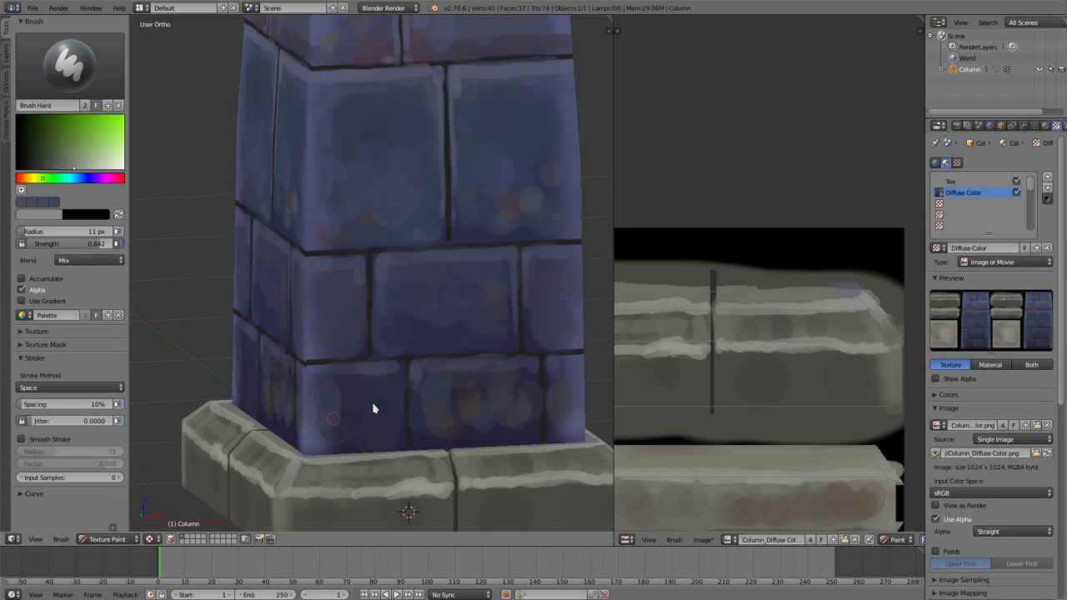
middle_click_drag(362, 317, 332, 414)
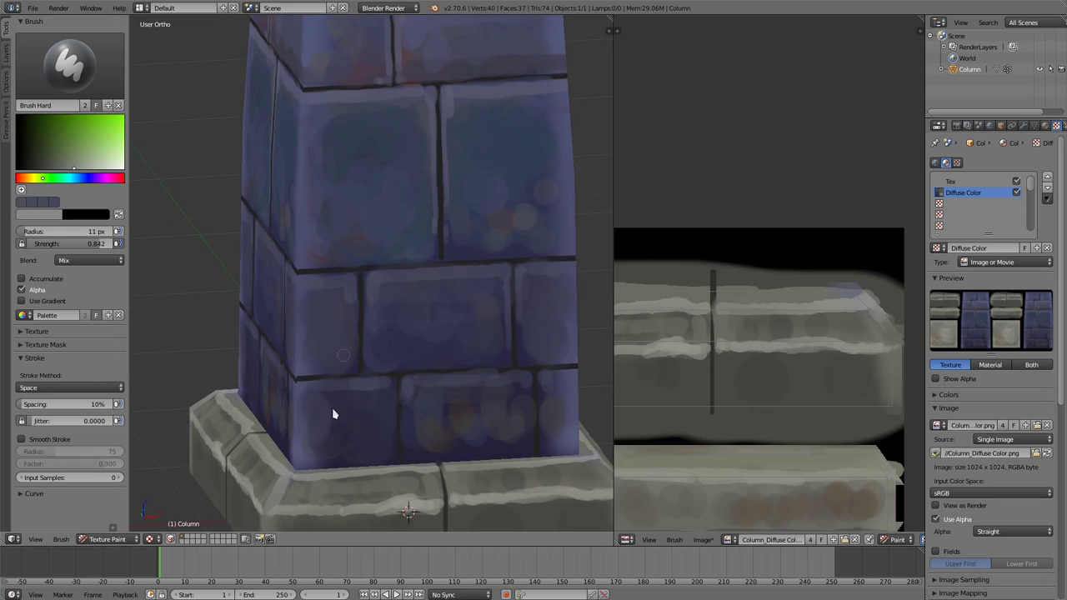
- Sample the bricks' dark blue and settle the brush radius at 8 px
key("s")
key("f")
left_click(355, 412)
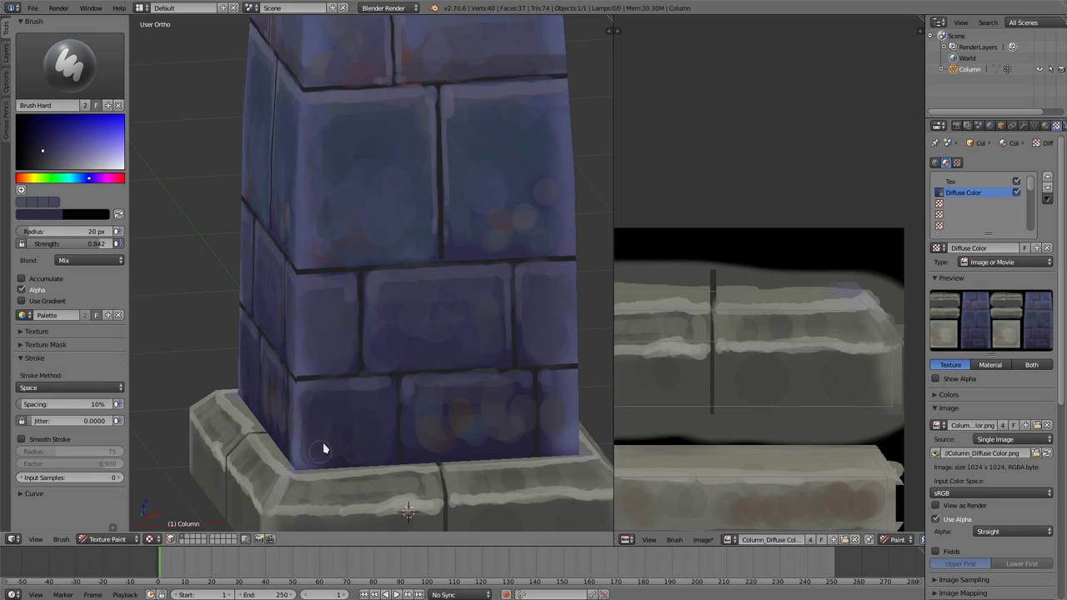
key("s")
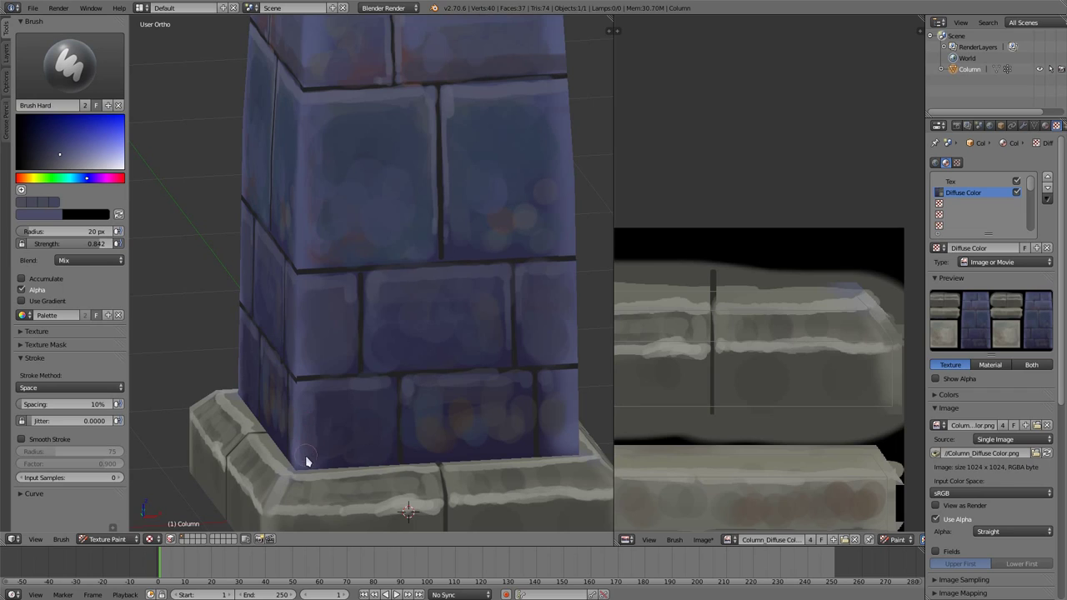
key("s")
key("s")
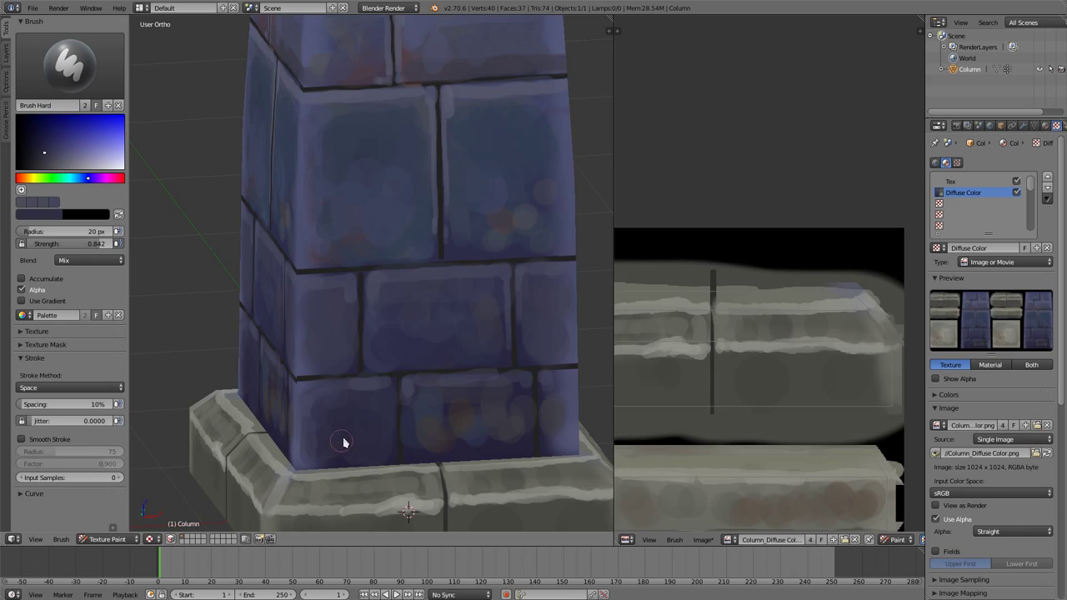
key("f")
left_click(356, 404)
- Pick a dark brown brush colour and extend the vertical mortar line downward
key("s")
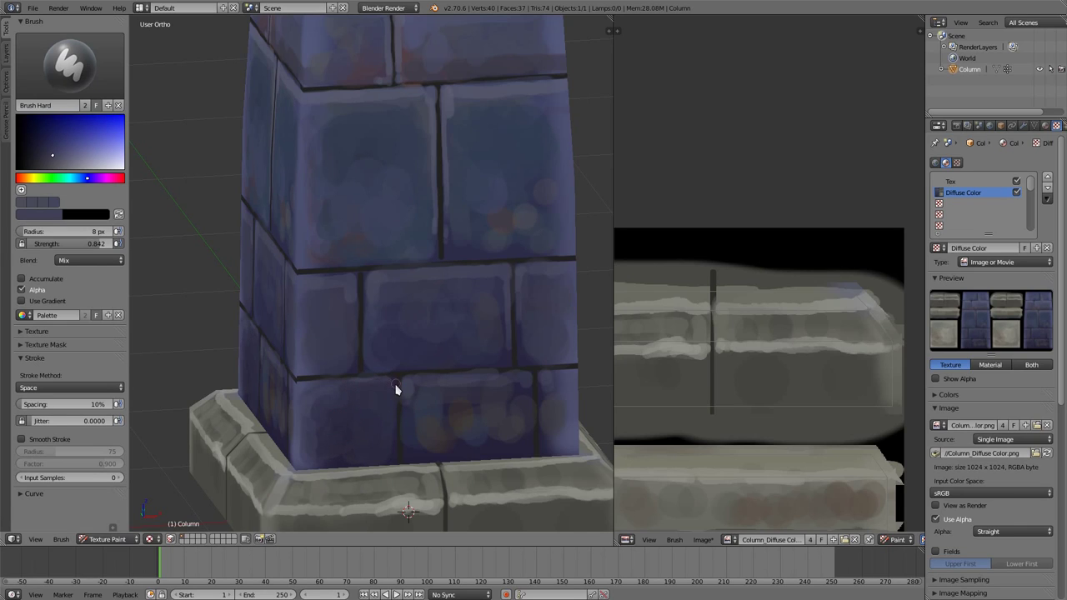
scroll(388, 324, "up", 2, "shift")
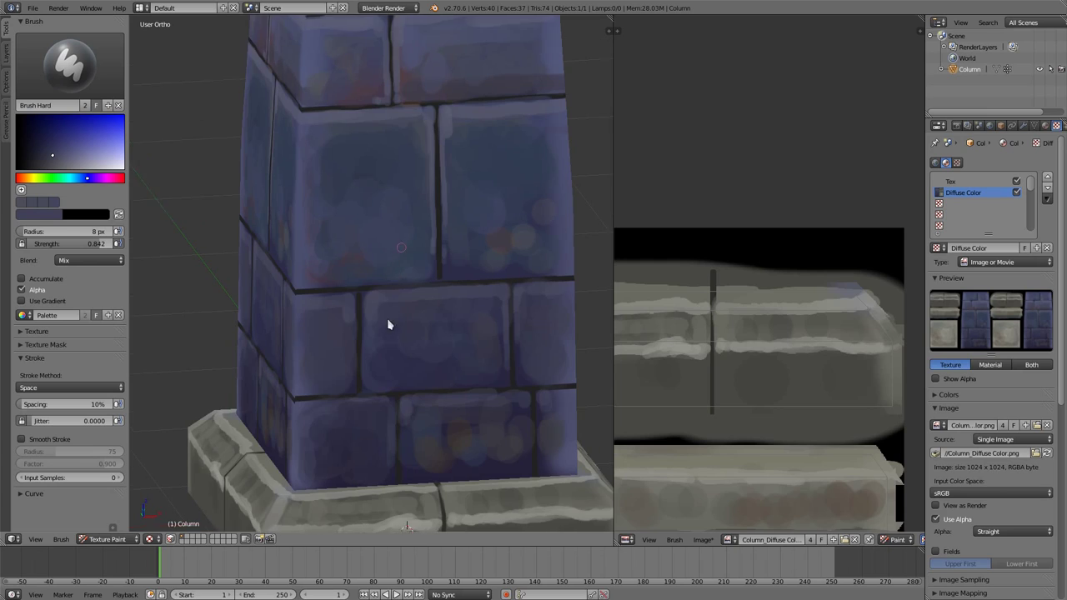
scroll(414, 272, "up", 3)
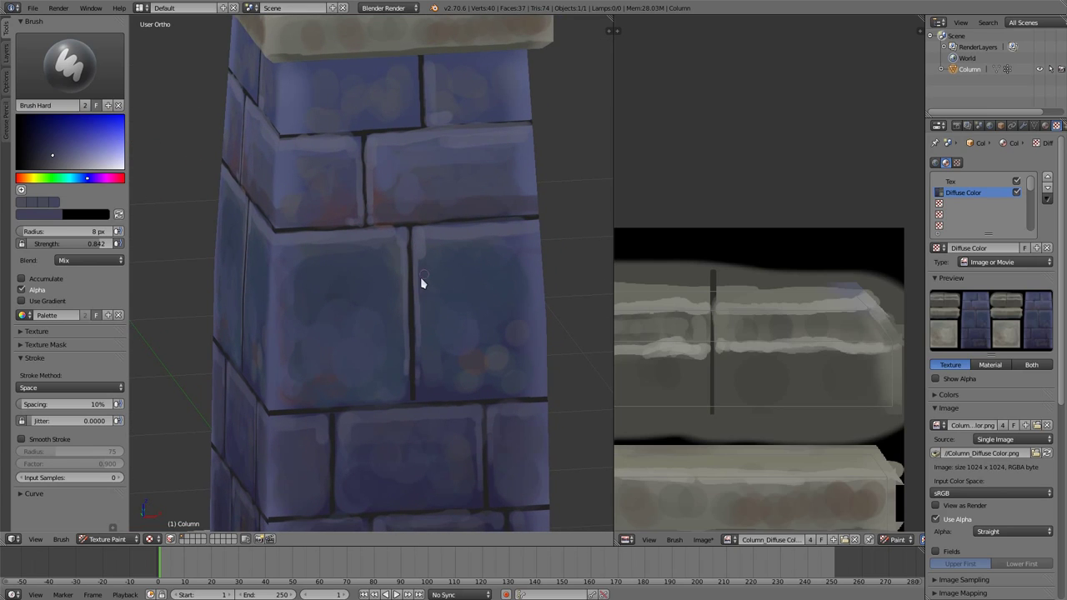
key("s")
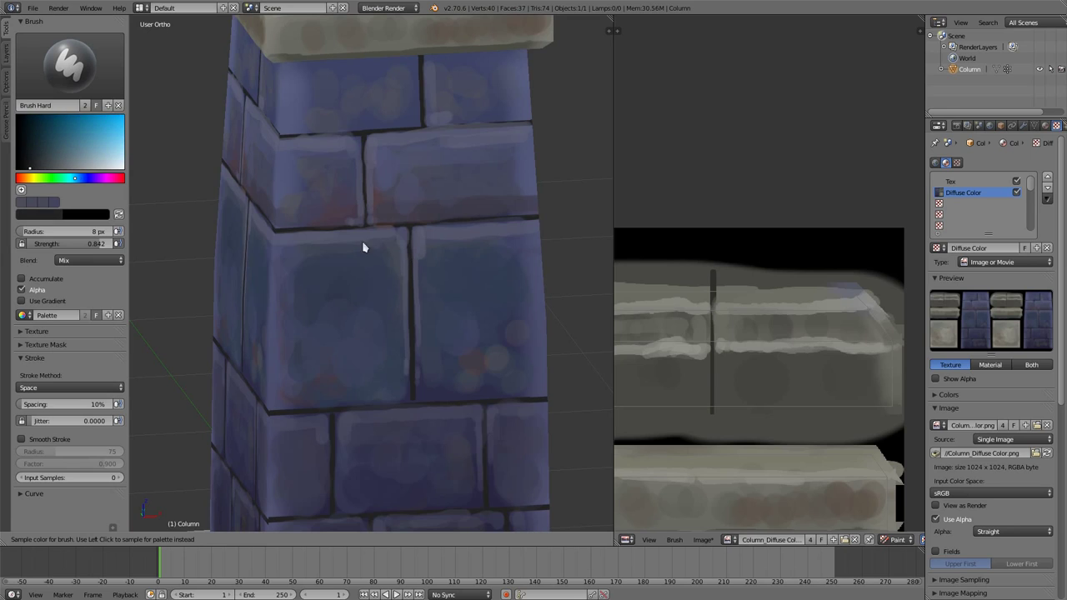
left_click(28, 180)
left_click(41, 151)
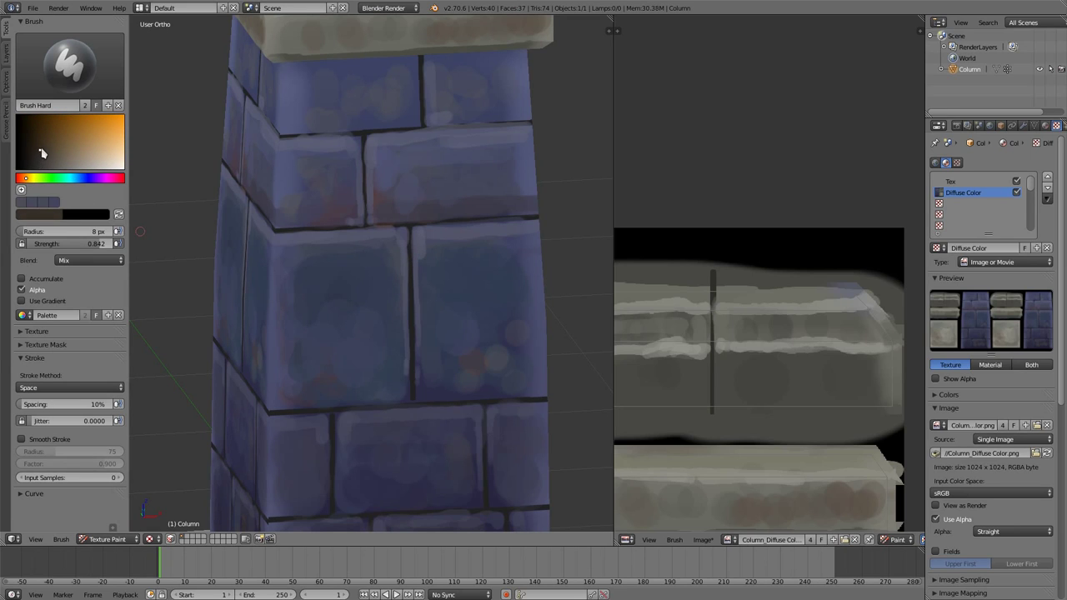
left_click(50, 147)
mouse_move(413, 334)
left_mouse_down()
mouse_move(413, 379)
mouse_move(411, 340)
left_mouse_up()
- Darken the vertical and horizontal mortar lines across the shaft in near-black
key("x")
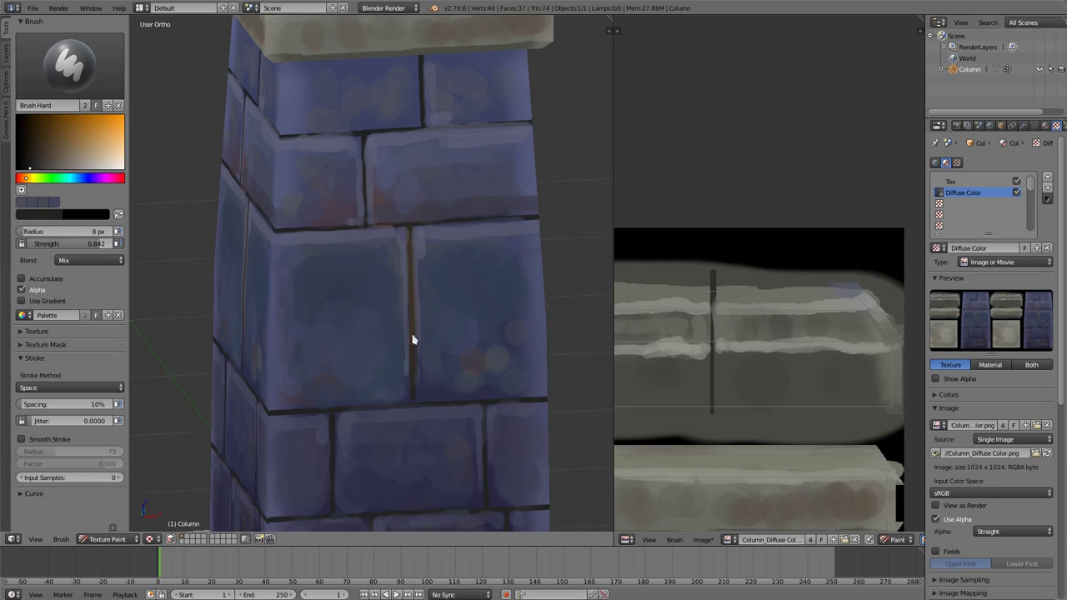
left_click_drag(410, 243, 410, 226)
left_click_drag(314, 231, 529, 219)
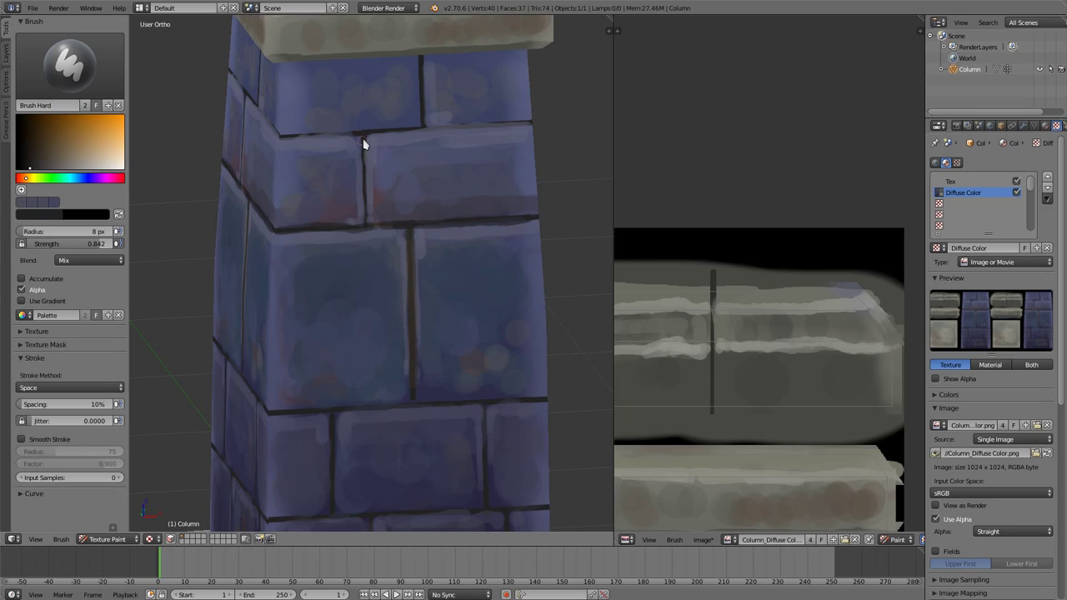
left_click_drag(364, 138, 364, 224)
left_click_drag(292, 143, 531, 123)
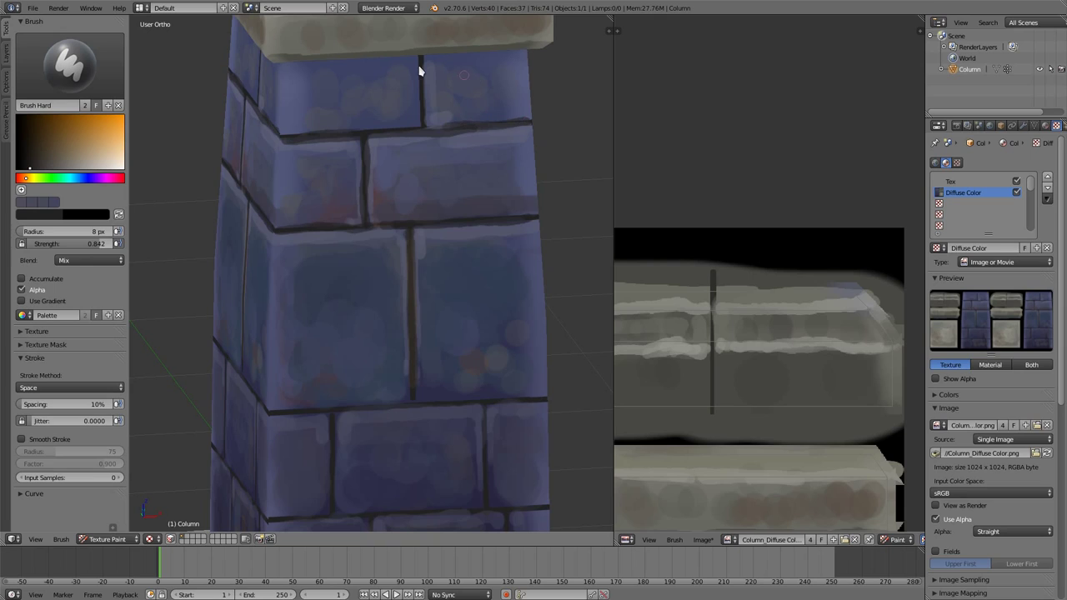
left_click_drag(420, 55, 420, 112)
left_click_drag(269, 424, 542, 401)
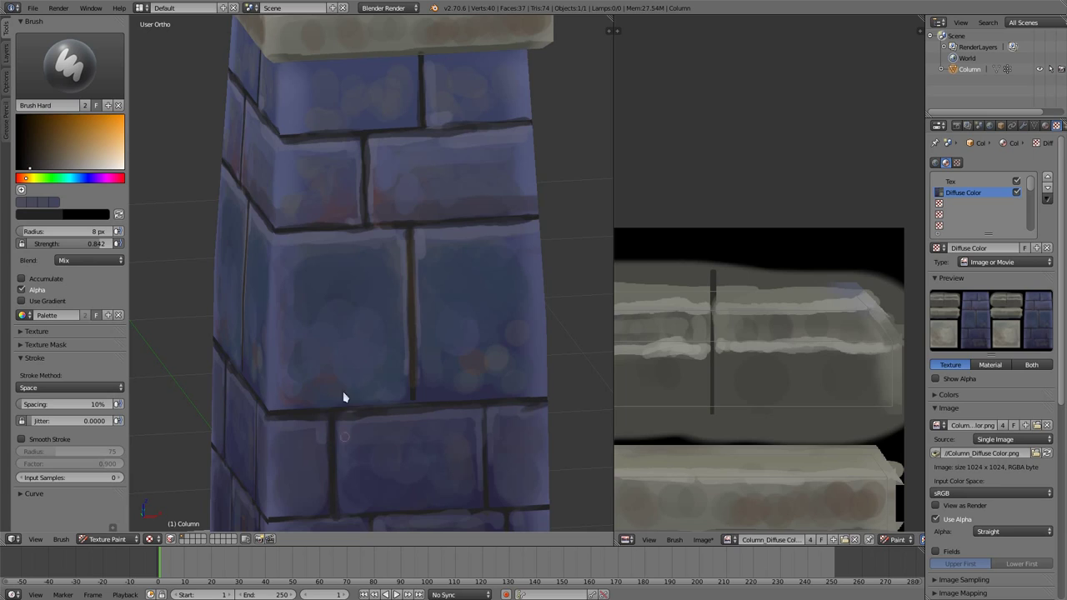
- Darken the vertical mortar joint under the cap, then sample the bricks' lavender blue
middle_click_drag(341, 354, 329, 317, "shift")
key("s")
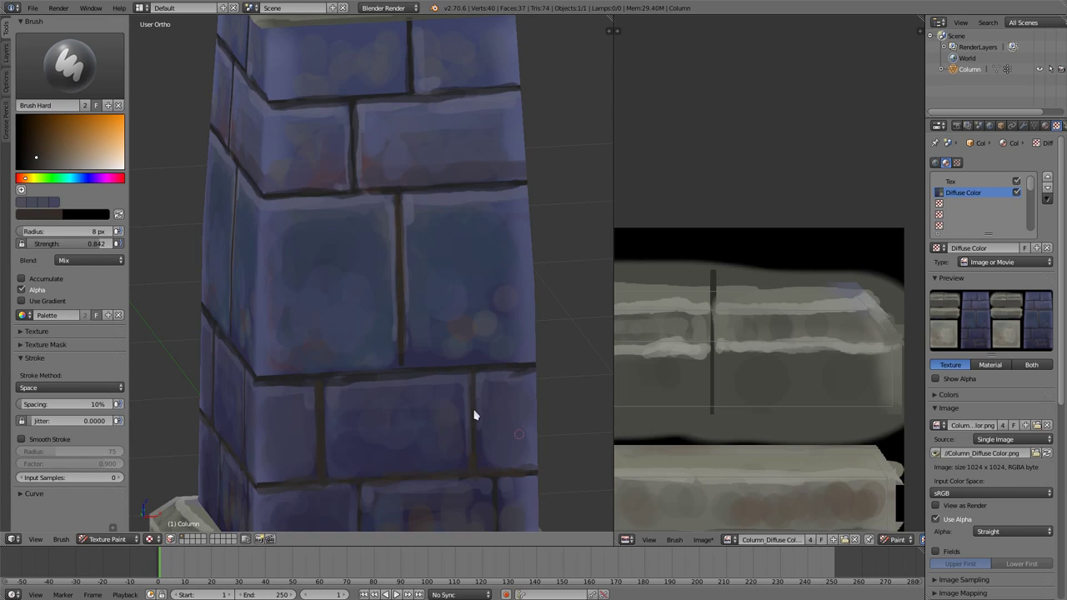
middle_click_drag(474, 414, 443, 183, "shift")
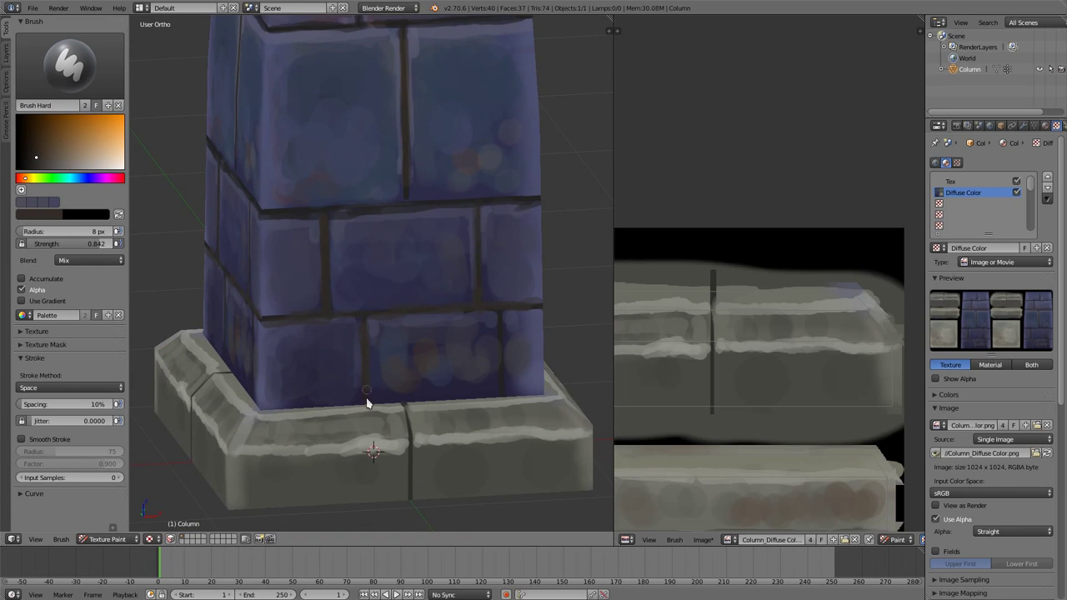
left_click(366, 400)
middle_click_drag(496, 133, 471, 352, "shift")
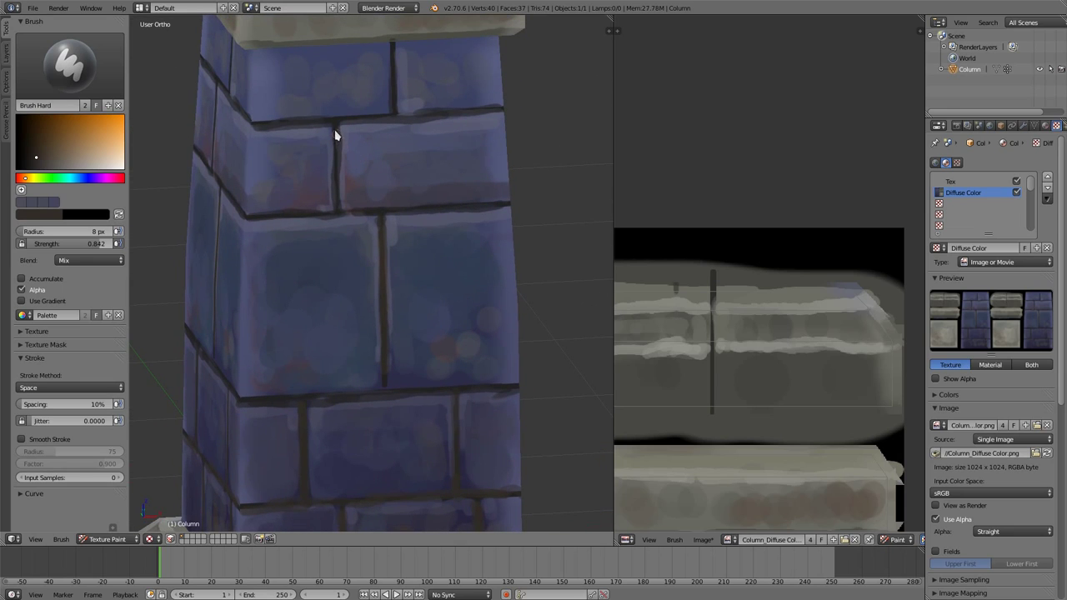
left_click_drag(335, 130, 336, 186)
mouse_move(341, 158)
middle_mouse_down("shift")
mouse_move(372, 209)
mouse_move(322, 235)
middle_mouse_up("shift")
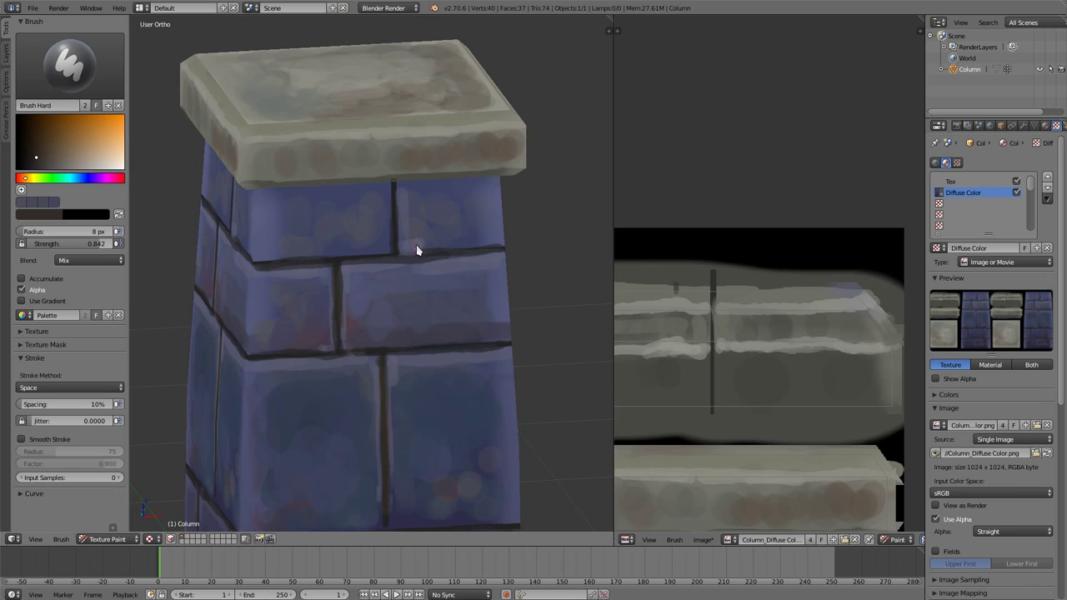
key("s")
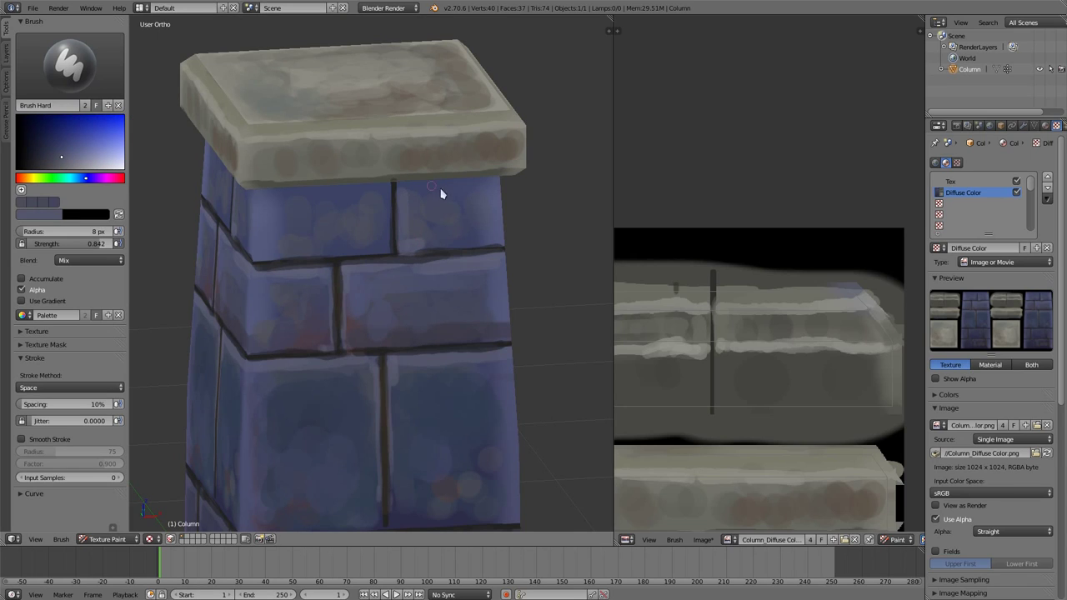
- Set the brush radius to 23 px and shift the brush colour toward purple
key("f")
left_click(447, 202)
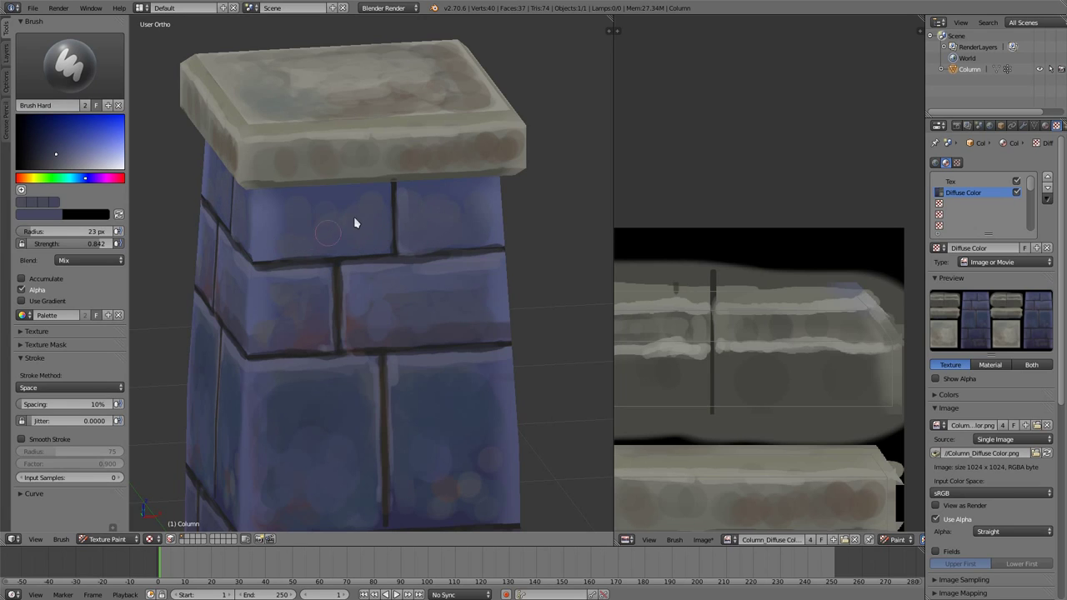
key("s")
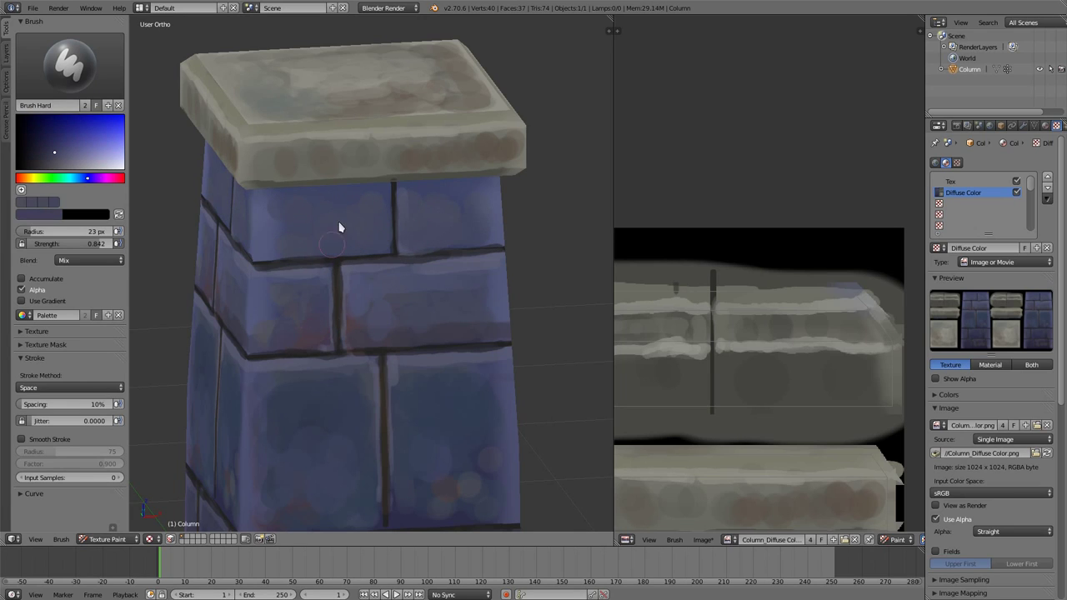
middle_click_drag(337, 235, 325, 174)
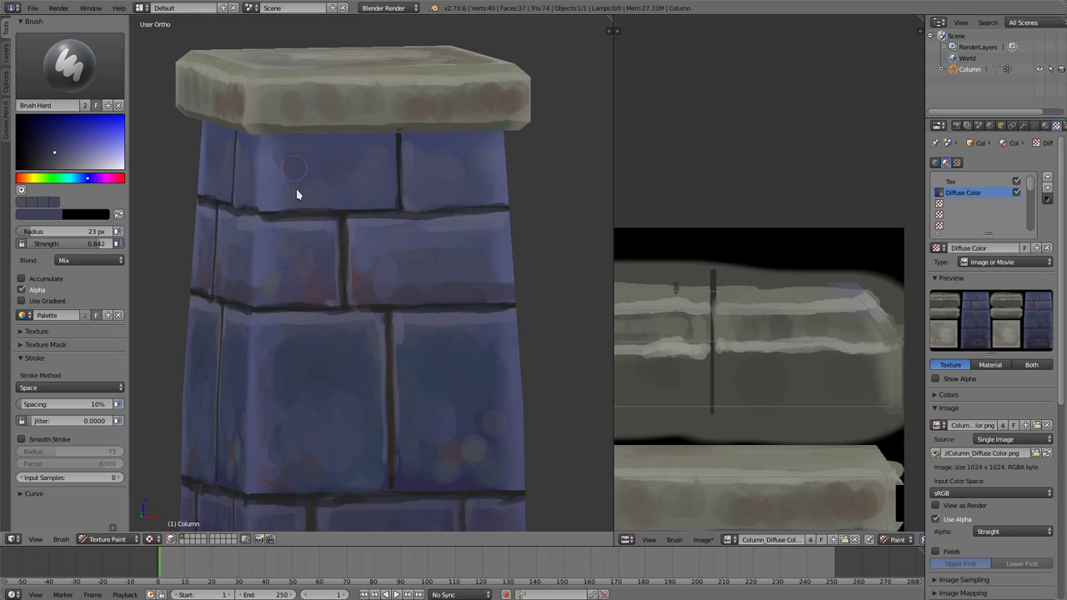
left_click(94, 177)
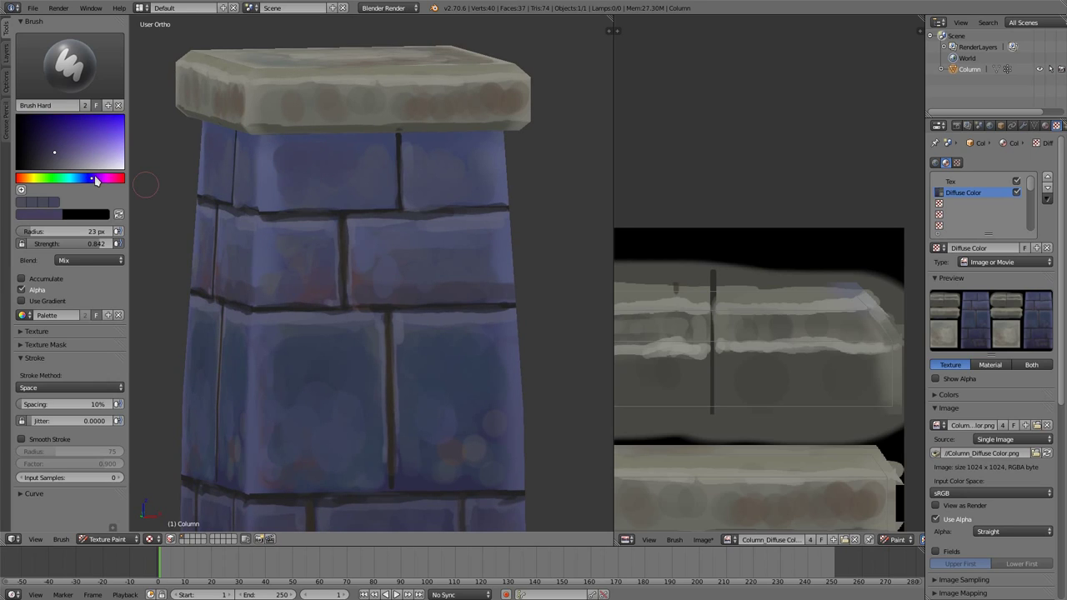
left_click(58, 142)
- Softly repaint the top right brick below the cap in a sampled blue-violet
key("s")
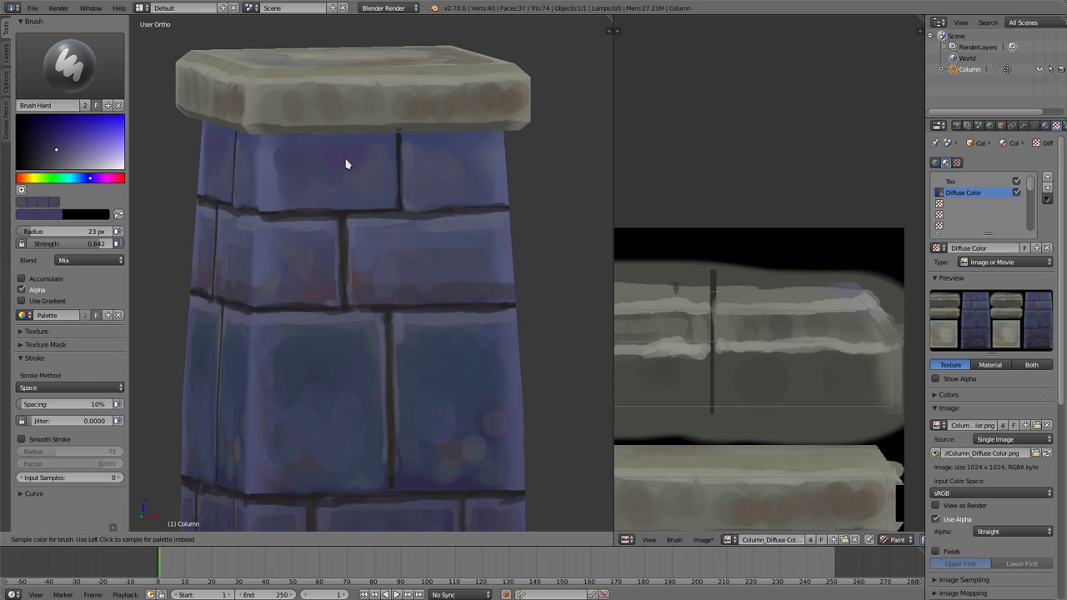
middle_click_drag(309, 155, 314, 84)
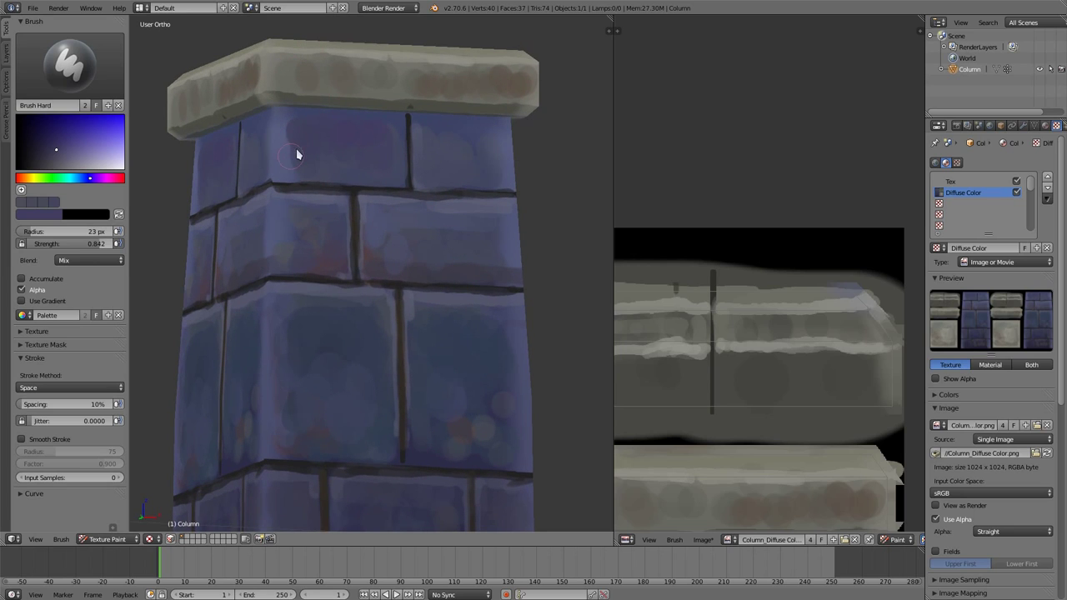
key("s")
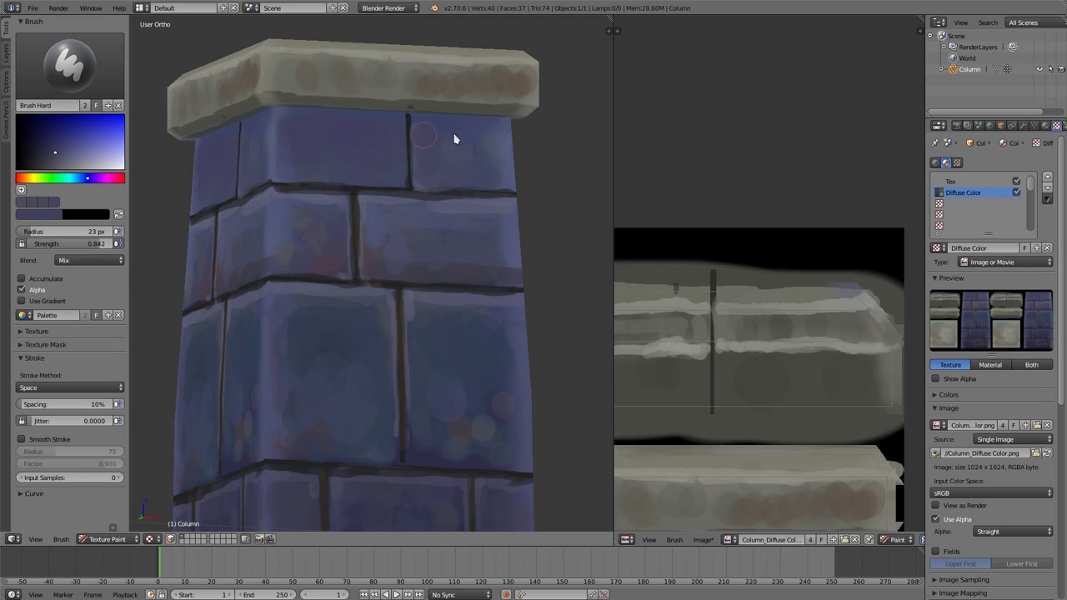
left_click_drag(455, 140, 476, 153)
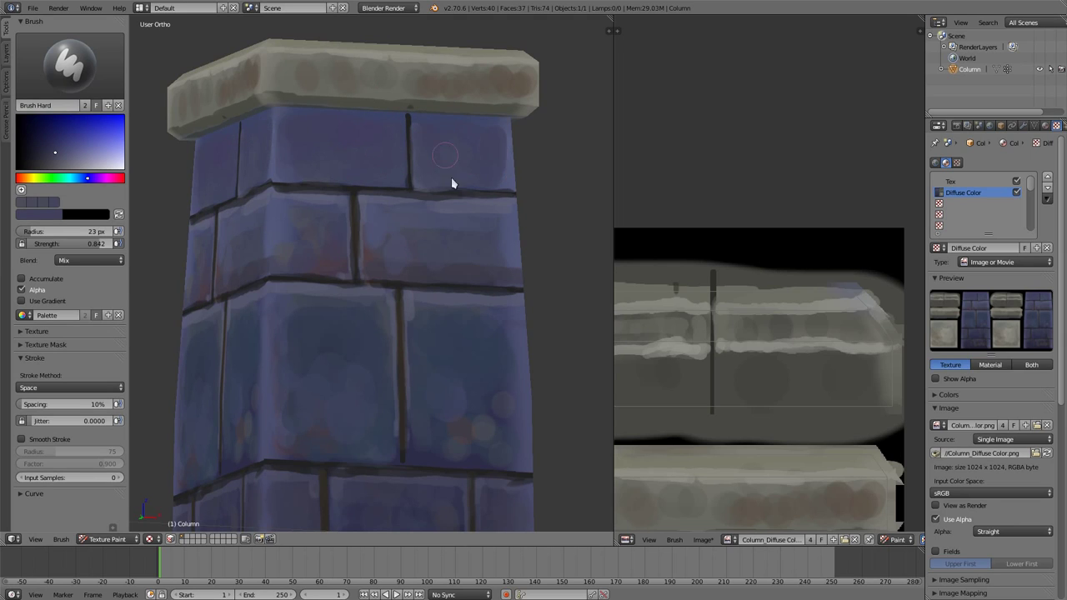
middle_click_drag(452, 184, 367, 166)
key("s")
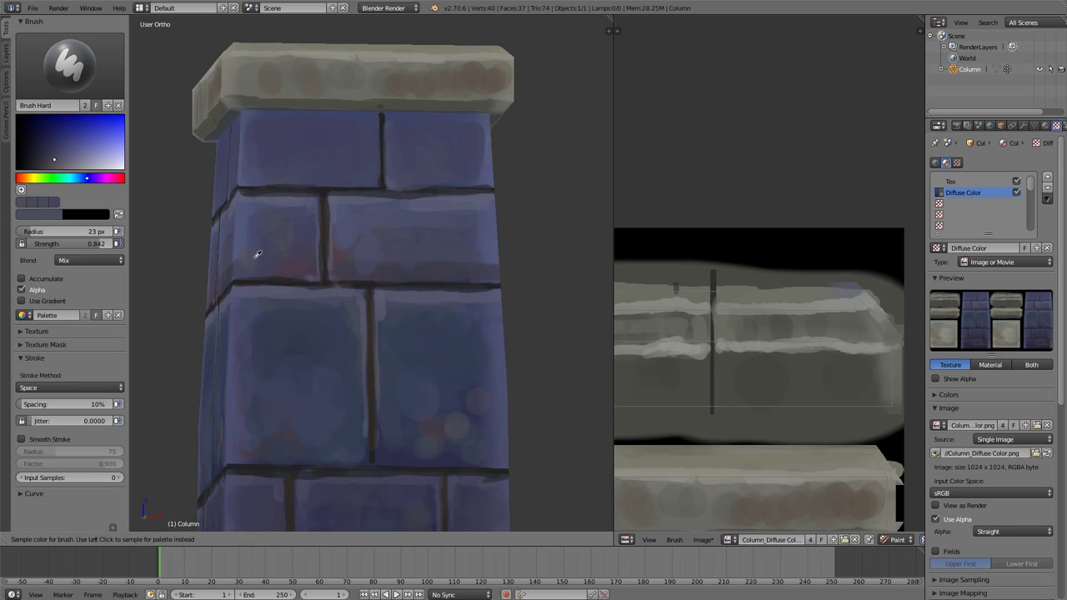
left_click(257, 254)
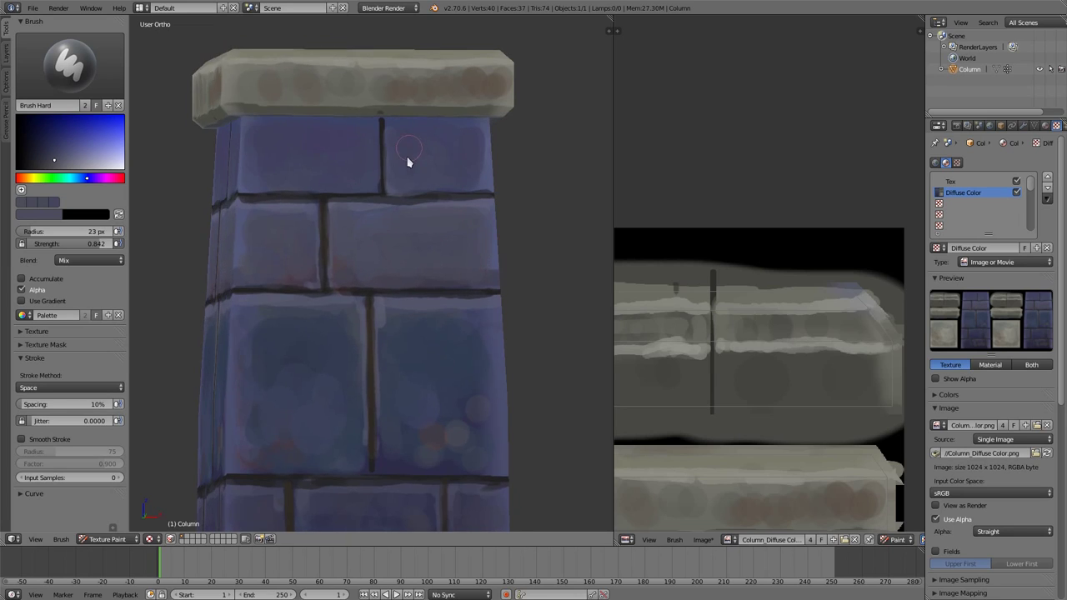
- Sample several purple and blue brick tones, ending on a mid blue with the base in view
scroll(405, 162, "down", 1)
scroll(409, 303, "down", 1)
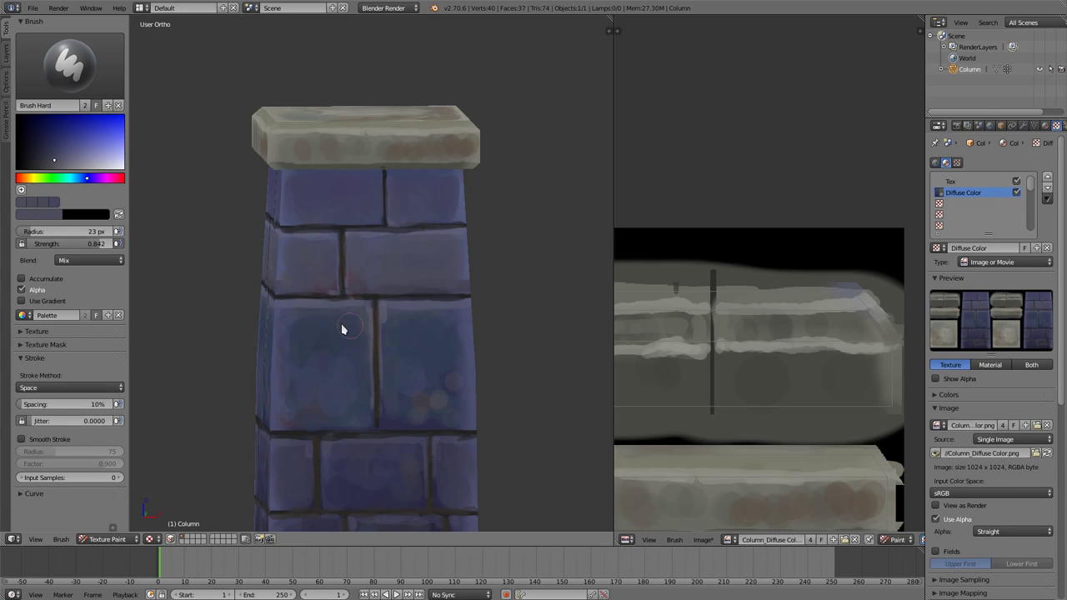
key("s")
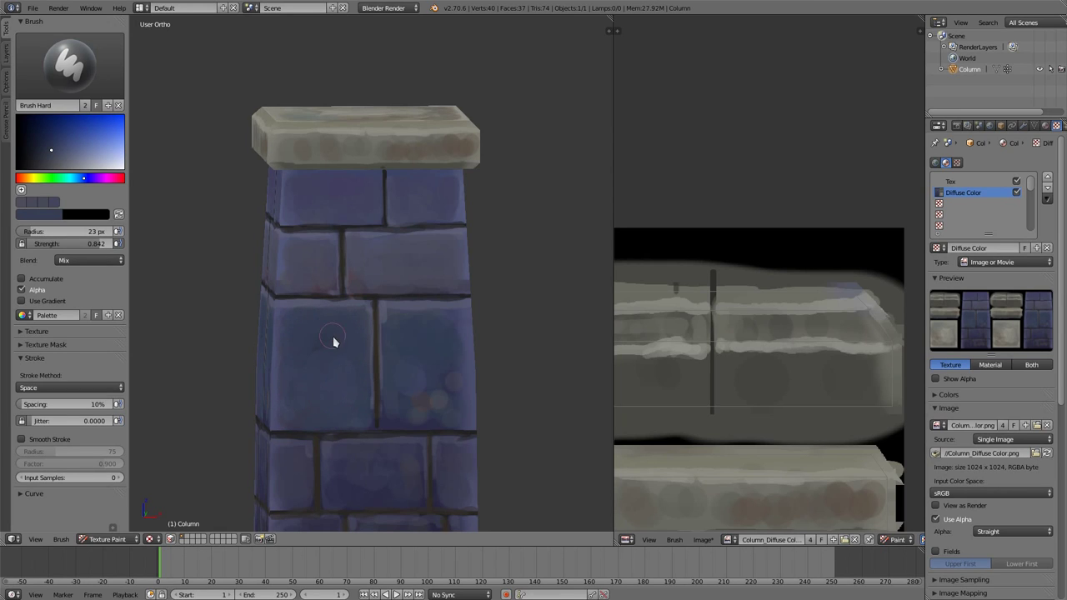
key("s")
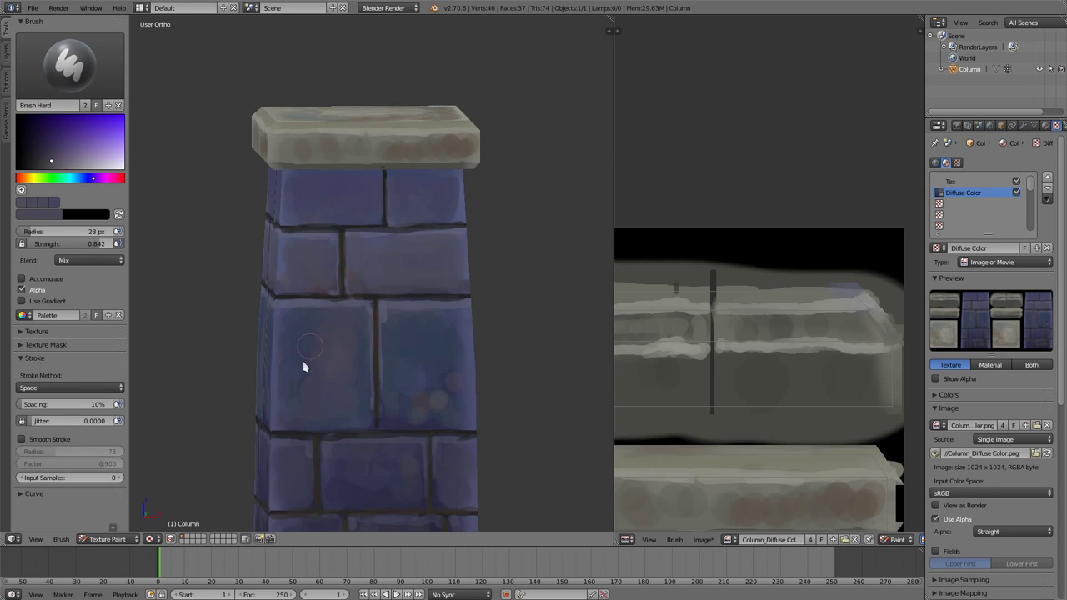
key("s")
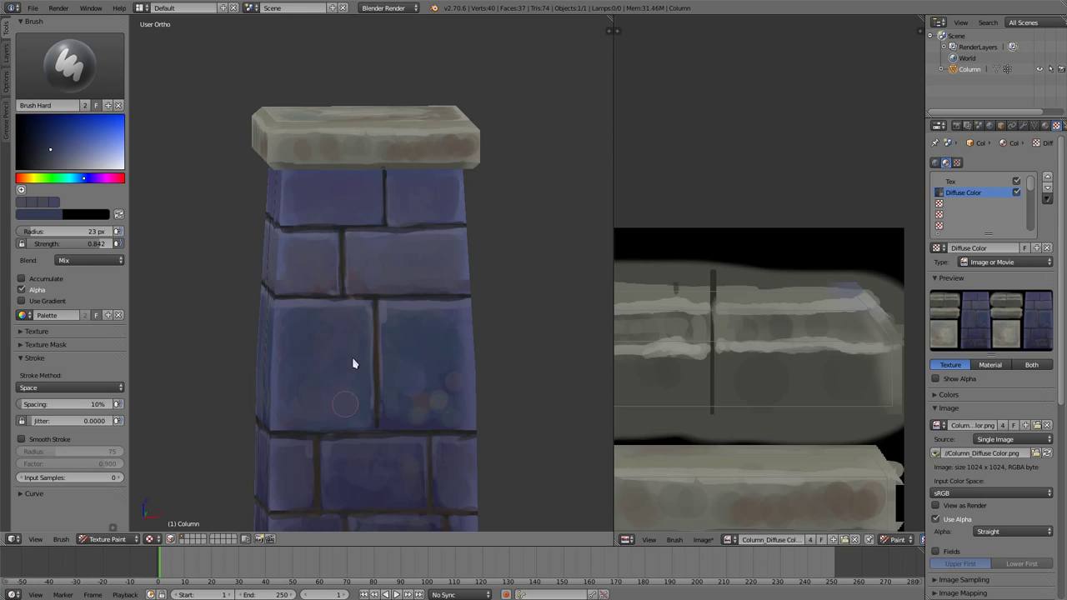
key("s")
key("s")
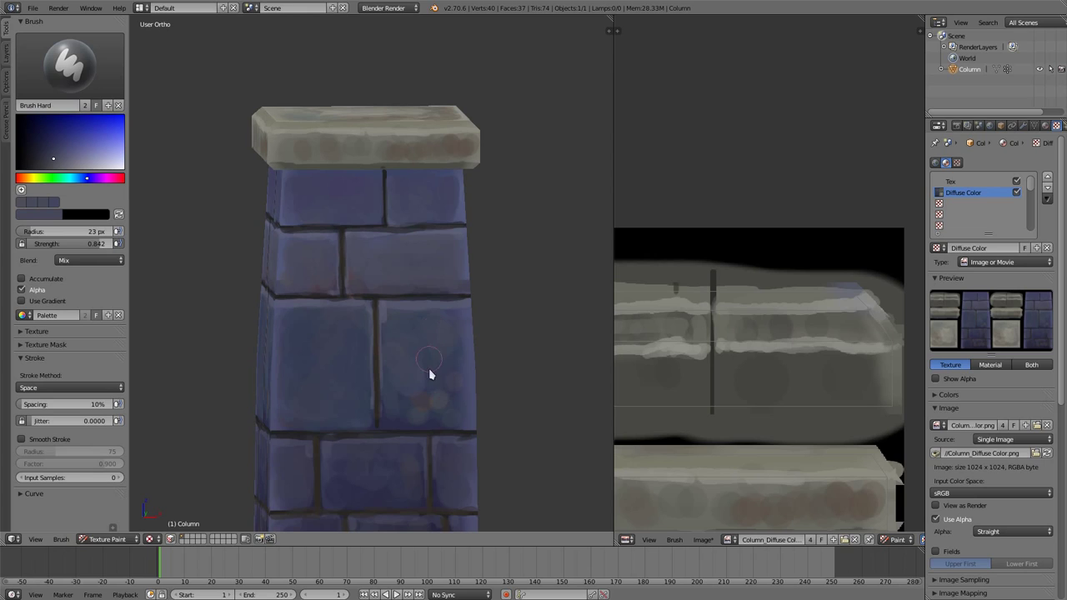
key("s")
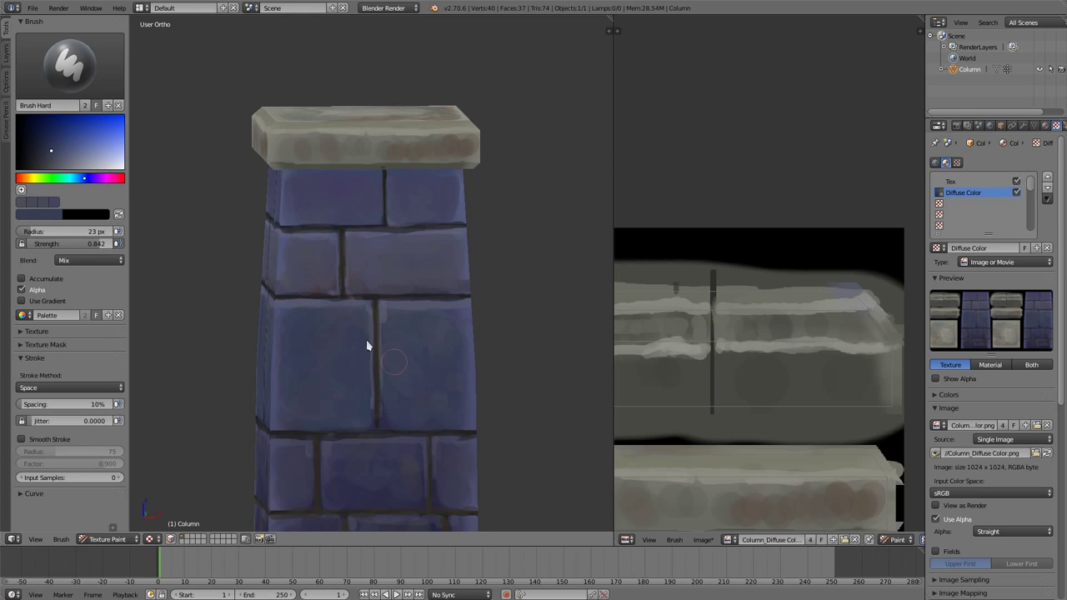
middle_click_drag(366, 344, 368, 267)
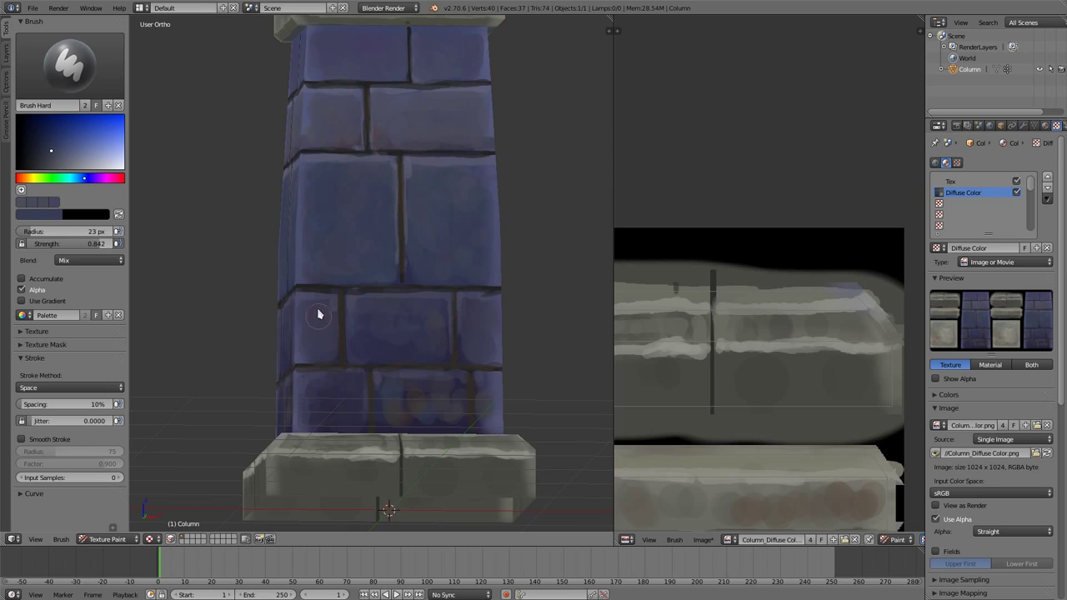
- Dab lighter blue onto a lower brick, then cover it with a darker sampled blue
key("s")
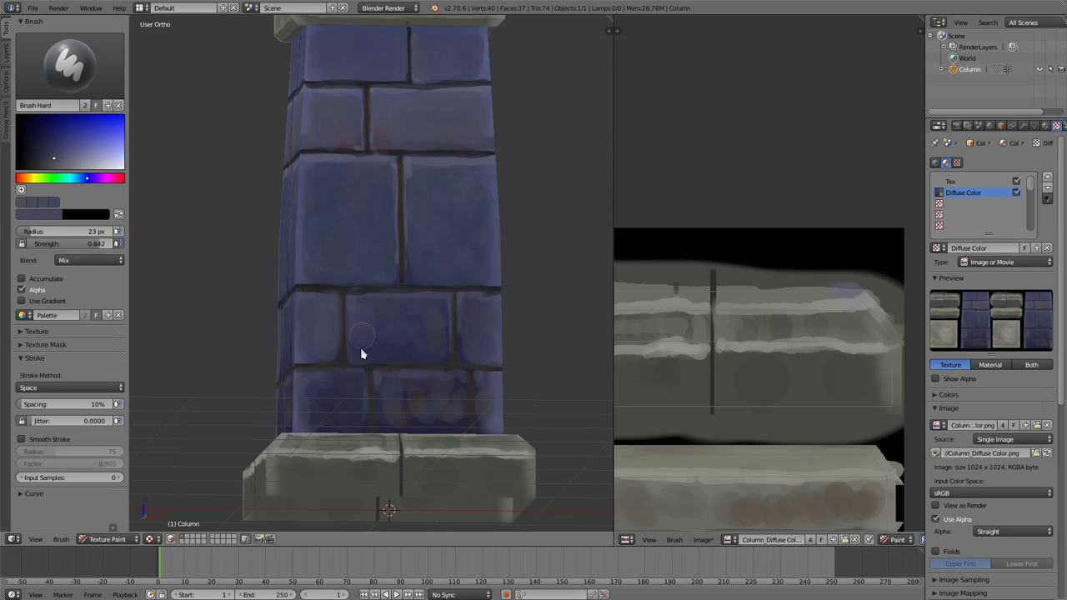
mouse_move(360, 354)
left_mouse_down()
mouse_move(369, 329)
mouse_move(392, 316)
mouse_move(395, 350)
mouse_move(429, 319)
left_mouse_up()
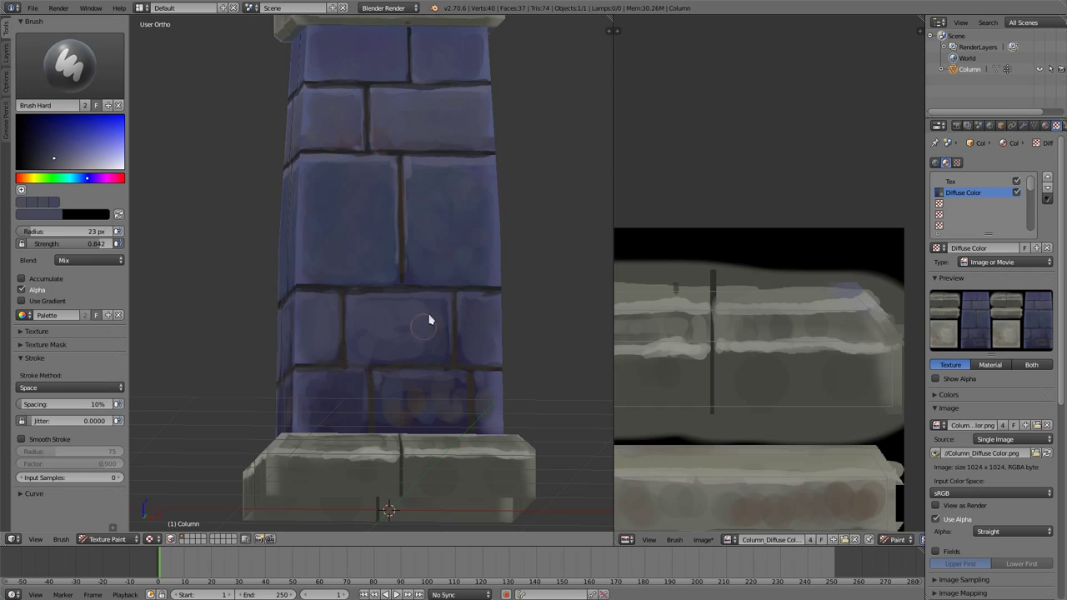
key("s")
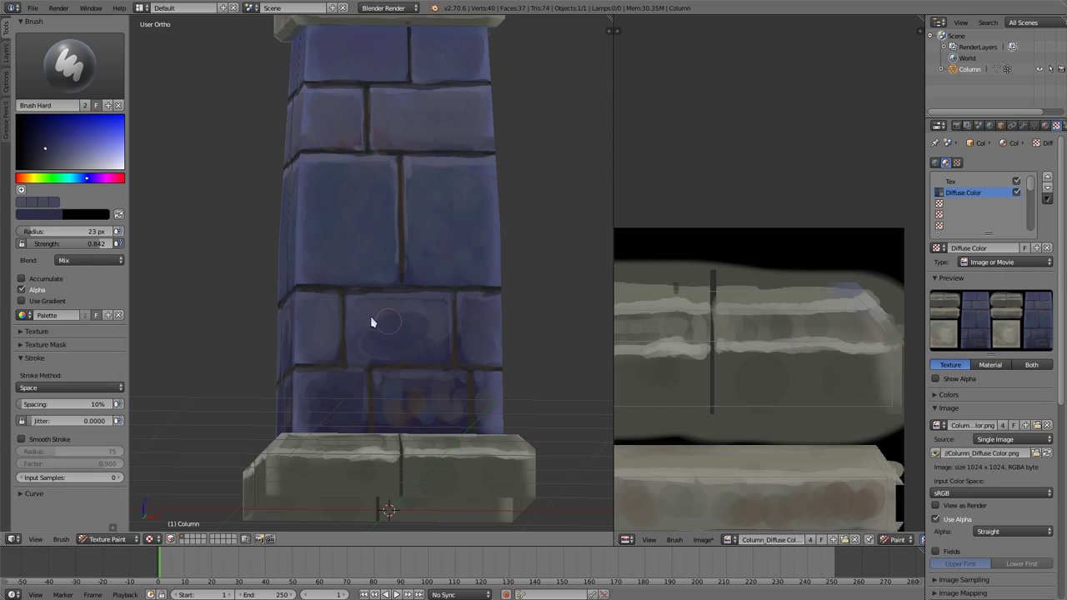
mouse_move(371, 333)
left_mouse_down()
mouse_move(422, 310)
mouse_move(364, 322)
mouse_move(389, 352)
mouse_move(419, 348)
left_mouse_up()
key("s")
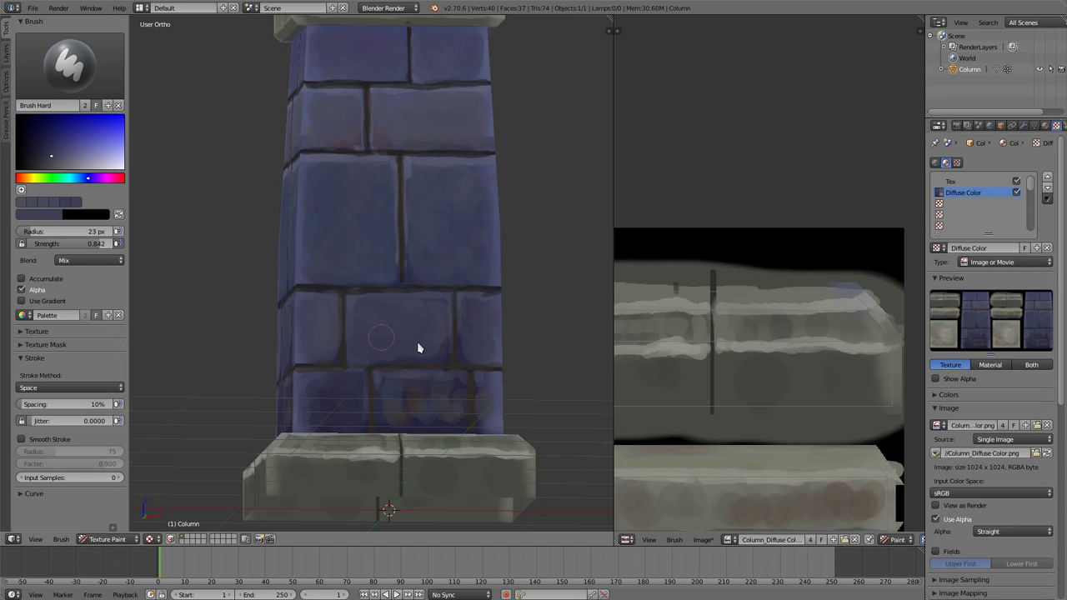
key("s")
key("s")
key("s")
- Paint sampled blues over the orange blotches on the lower and lower-left bricks
mouse_move(434, 308)
middle_mouse_down()
mouse_move(374, 256)
mouse_move(372, 292)
middle_mouse_up()
scroll(374, 257, "up", 3)
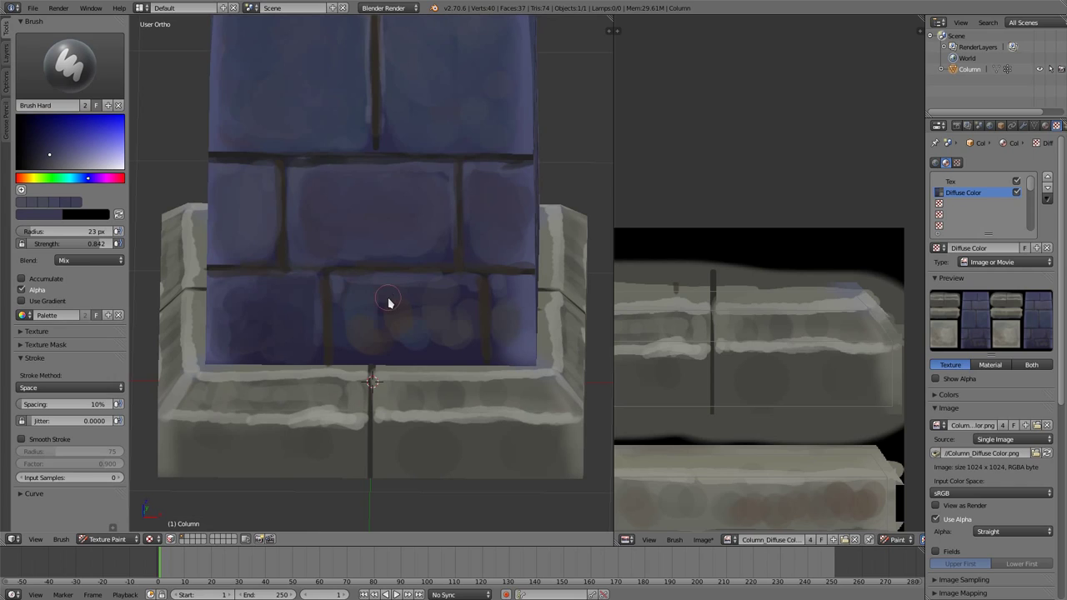
key("s")
key("s")
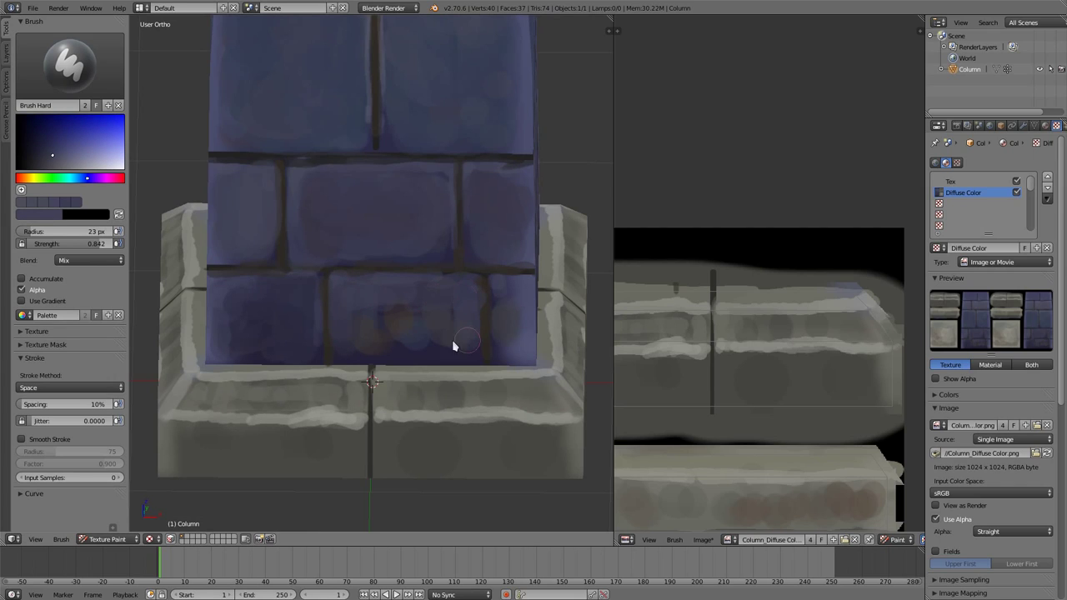
mouse_move(452, 345)
left_mouse_down()
mouse_move(378, 348)
mouse_move(381, 320)
mouse_move(422, 317)
mouse_move(405, 309)
left_mouse_up()
key("s")
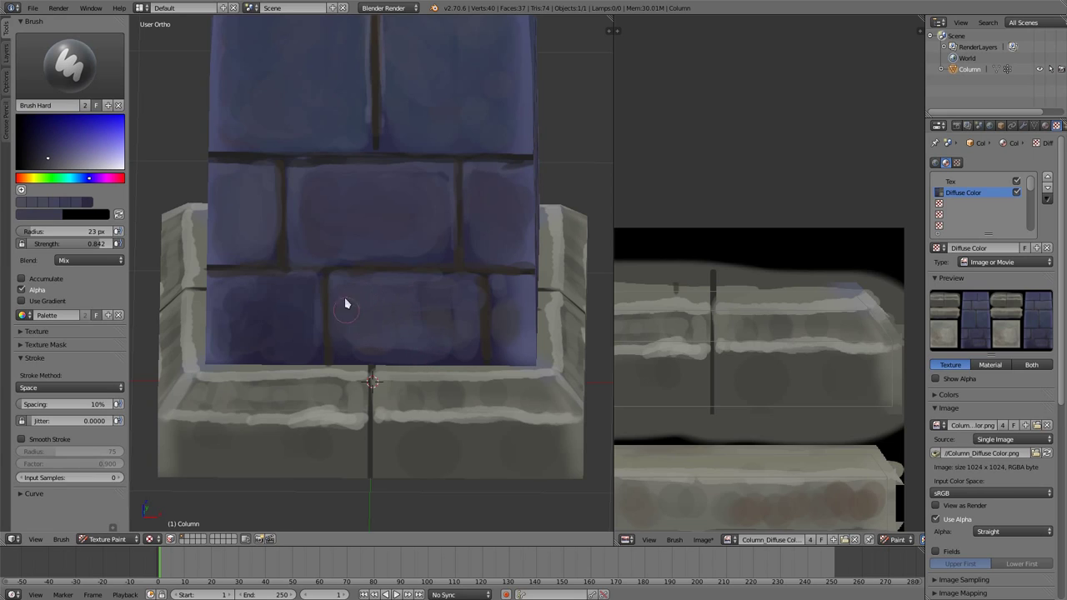
mouse_move(471, 307)
left_mouse_down()
mouse_move(497, 300)
mouse_move(500, 350)
mouse_move(524, 333)
left_mouse_up()
mouse_move(273, 302)
left_mouse_down()
mouse_move(238, 298)
mouse_move(231, 333)
mouse_move(269, 317)
mouse_move(261, 296)
left_mouse_up()
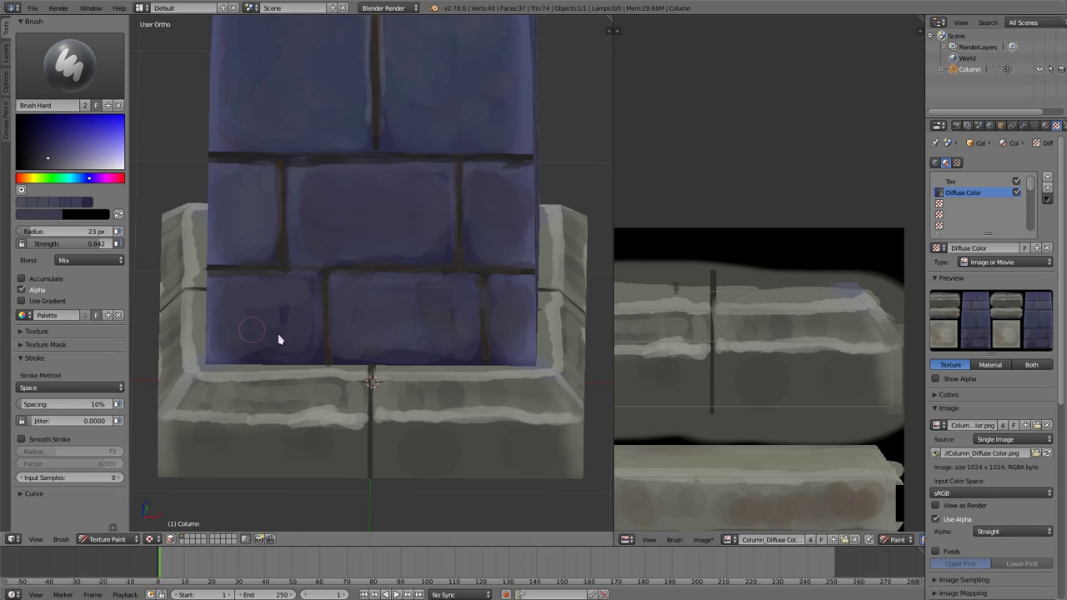
- Darken the grout line along the shaft corner above the base in near-black
scroll(388, 218, "down", 3)
mouse_move(398, 321)
middle_mouse_down()
mouse_move(421, 336)
mouse_move(460, 317)
middle_mouse_up()
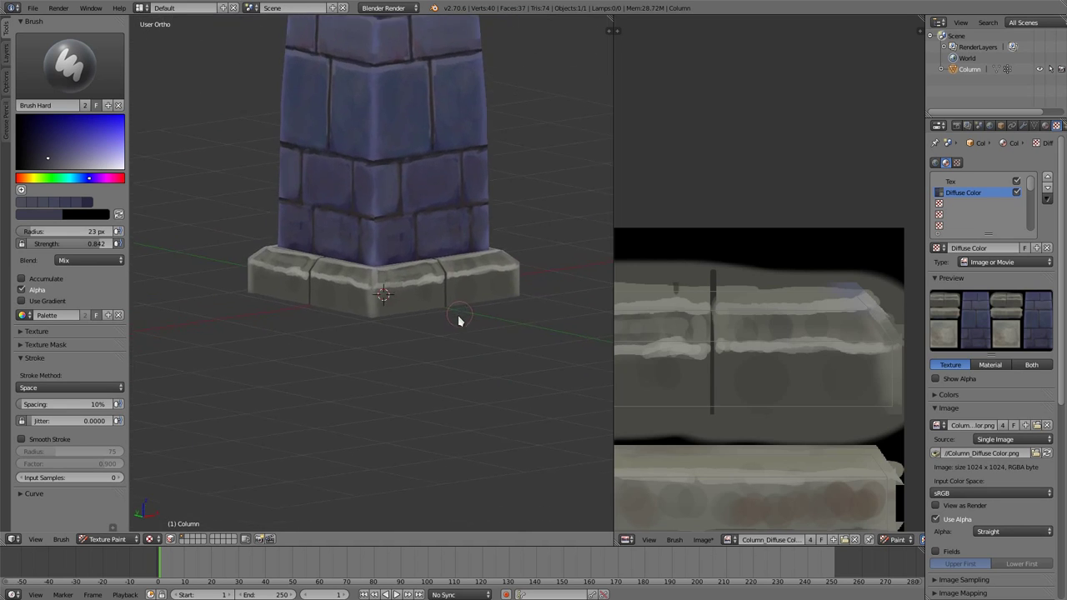
scroll(392, 150, "up", 2)
scroll(389, 152, "up", 3)
middle_click_drag(388, 152, 353, 209)
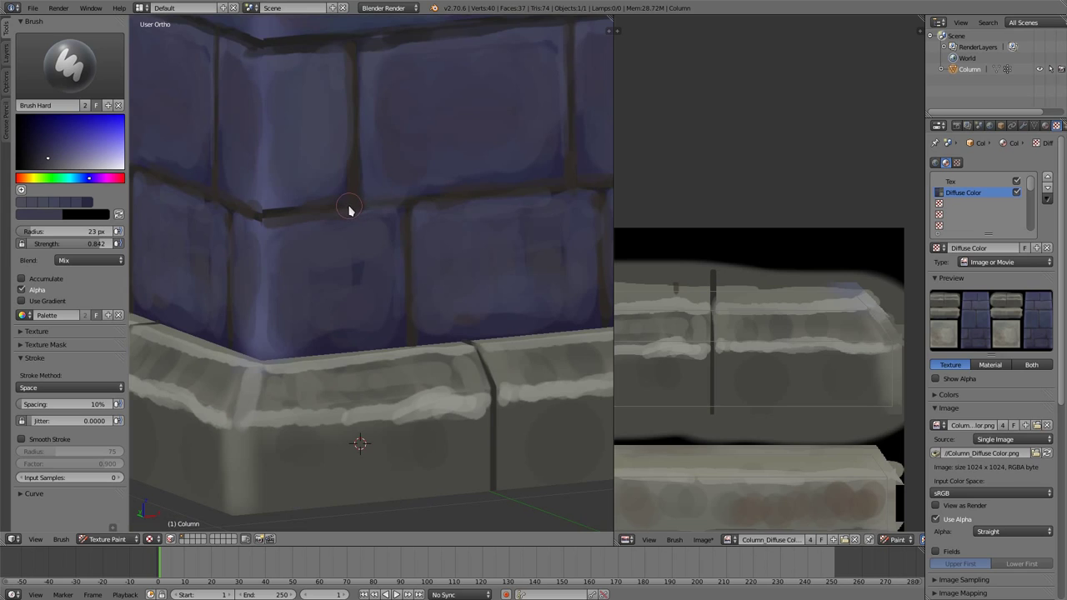
key("s")
left_click_drag(284, 214, 362, 210)
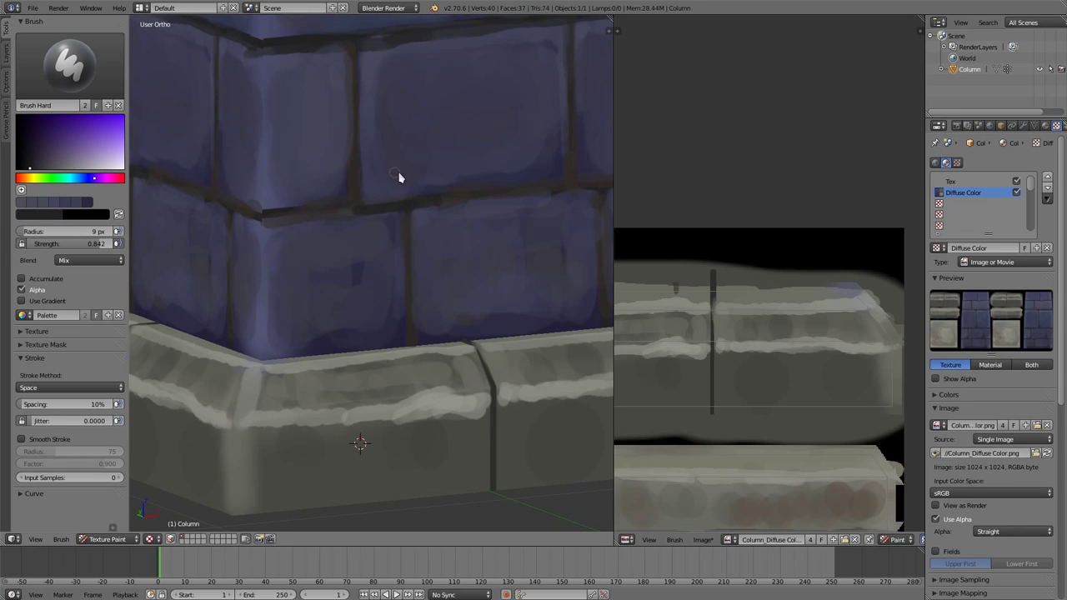
- Orbit and zoom out to a high corner view of the whole column
scroll(398, 176, "down", 3)
middle_click_drag(409, 252, 363, 221)
scroll(367, 229, "down", 1)
scroll(378, 255, "down", 2)
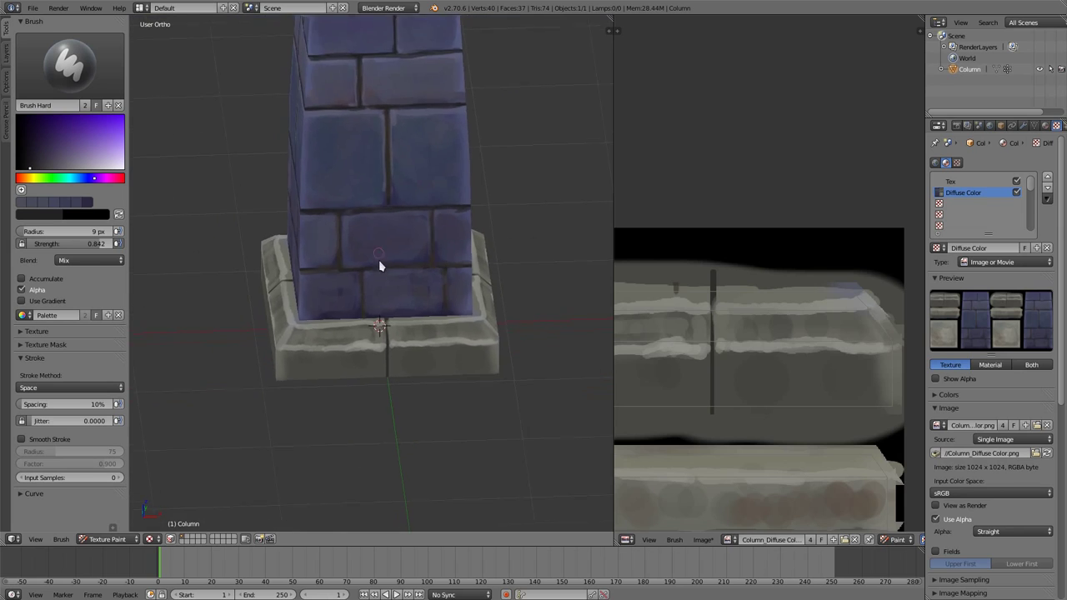
scroll(382, 273, "down", 2)
mouse_move(387, 354)
middle_mouse_down()
mouse_move(362, 353)
mouse_move(381, 257)
mouse_move(381, 414)
middle_mouse_up()
scroll(375, 367, "up", 2)
middle_click_drag(369, 312, 372, 336)
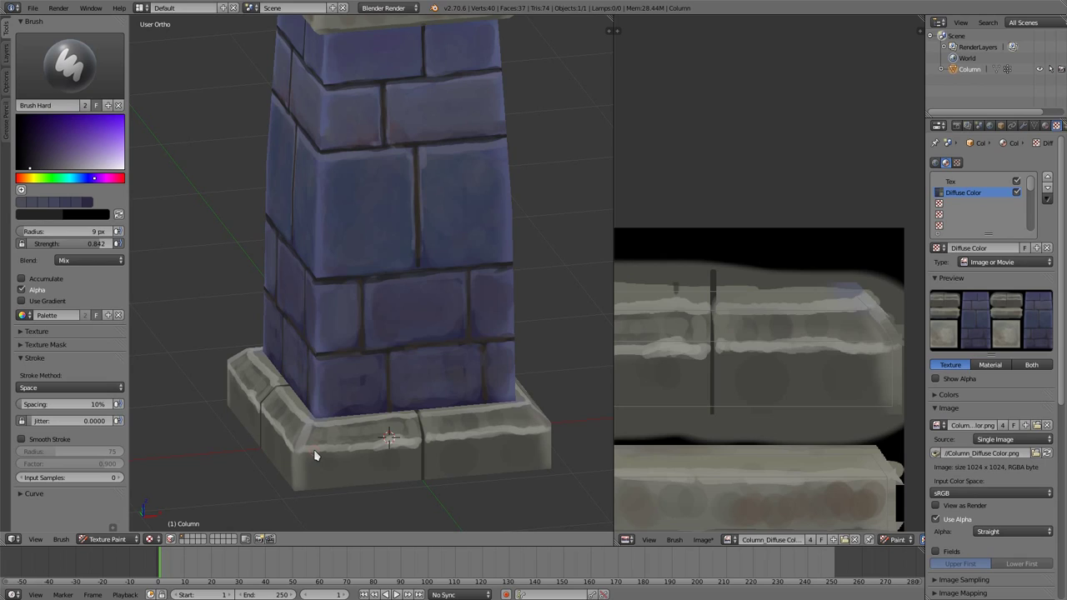
- Paint light brown and orange stains along the bottom band of the stone base
key("s")
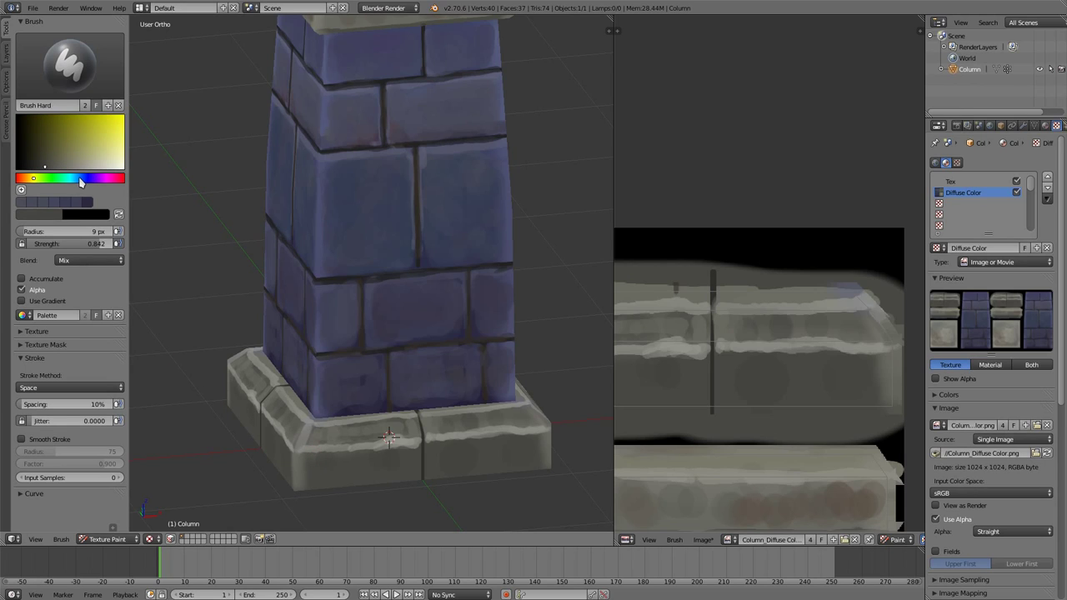
left_click(80, 178)
left_click_drag(45, 167, 46, 150)
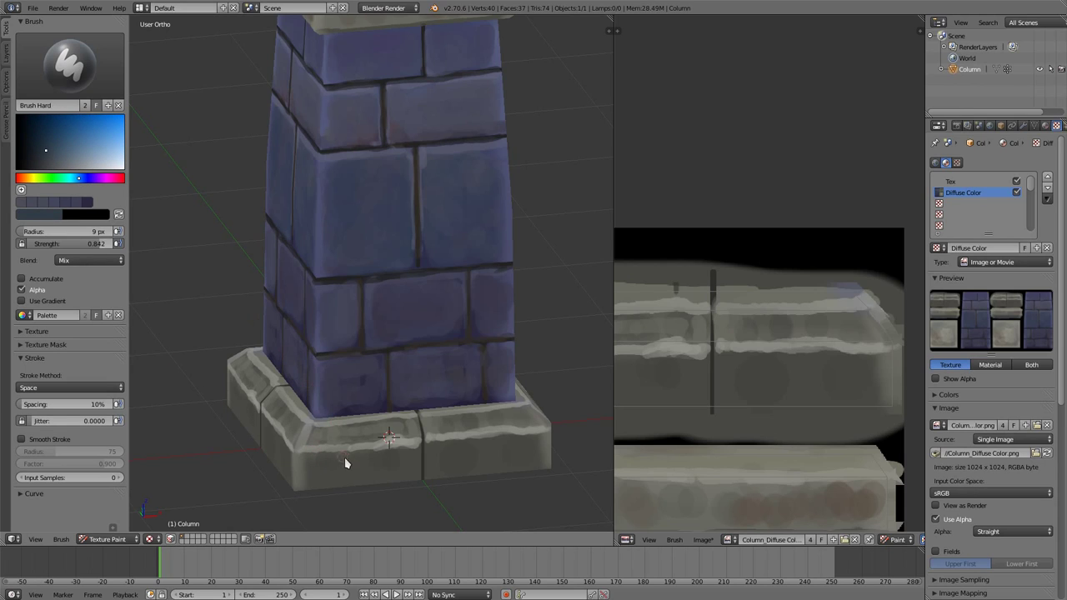
left_click(369, 475)
left_click(23, 179)
left_click(59, 140)
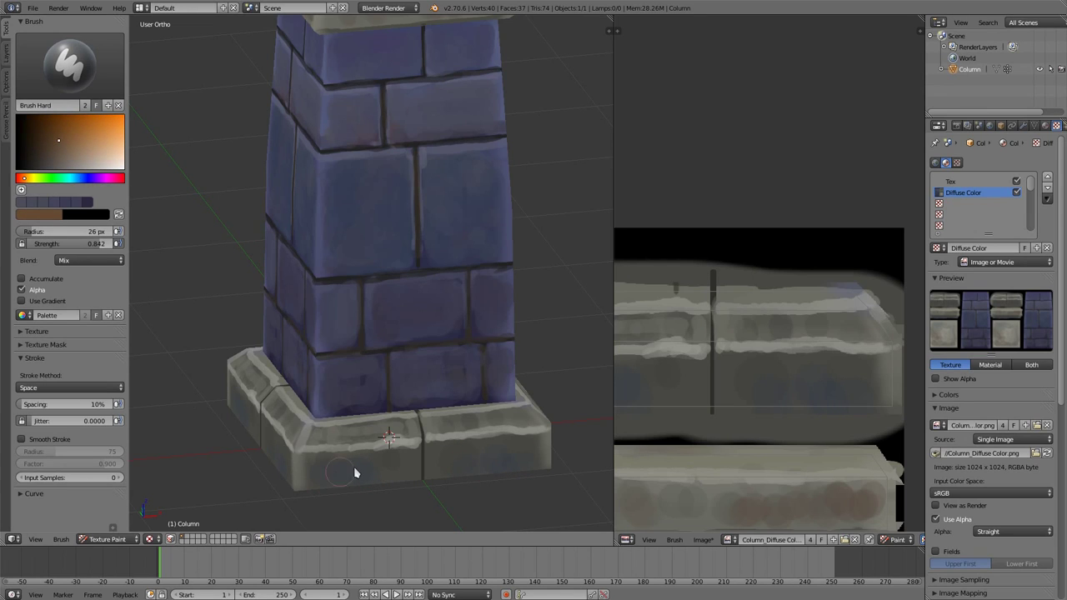
mouse_move(354, 474)
left_mouse_down()
mouse_move(392, 476)
mouse_move(329, 488)
mouse_move(499, 468)
left_mouse_up()
key("s")
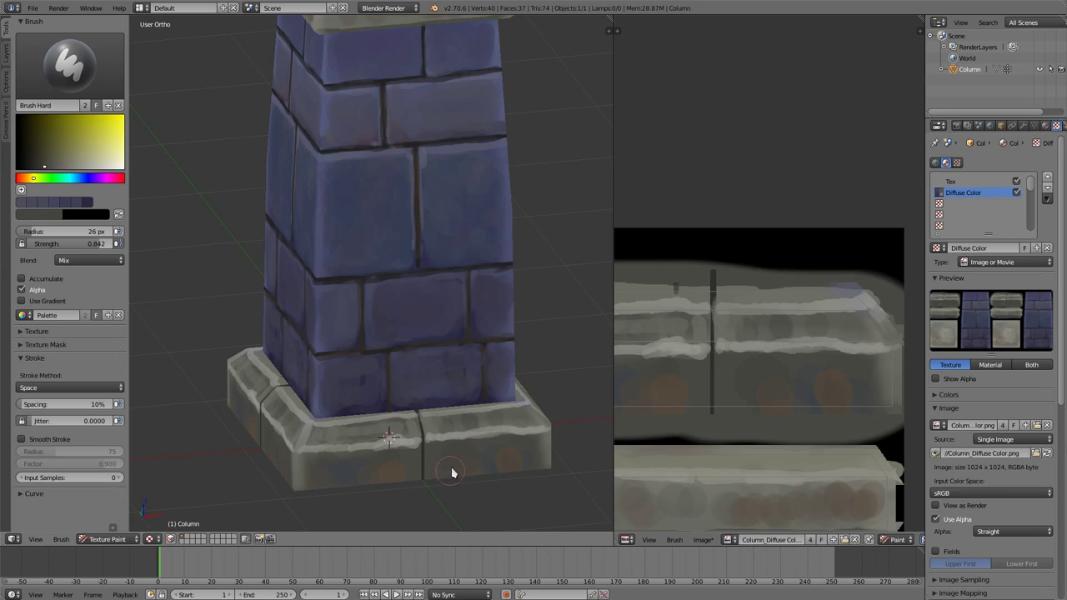
key("s")
key("s")
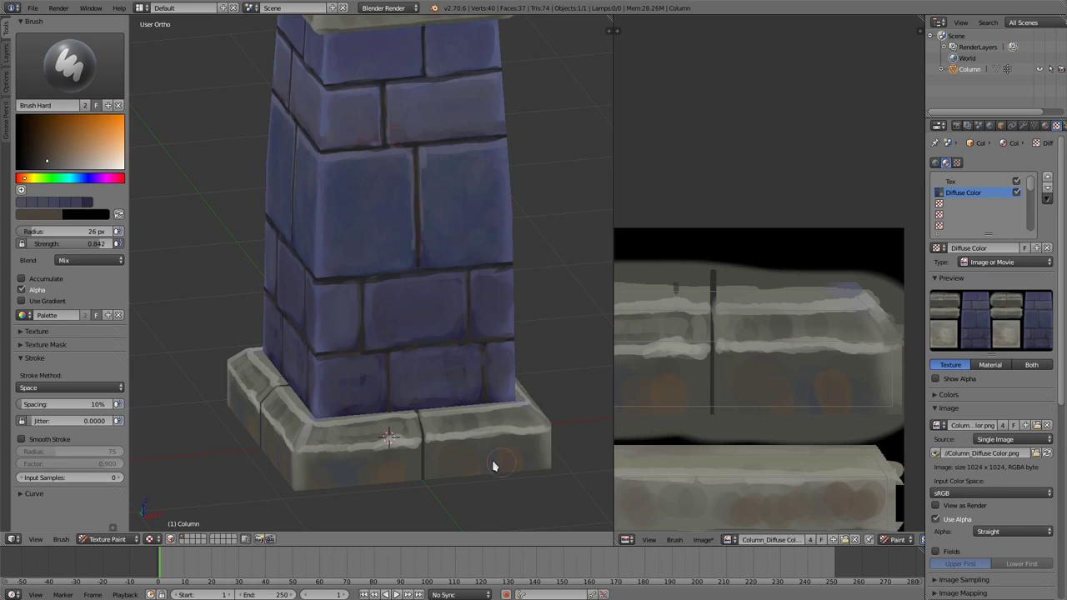
left_click_drag(510, 456, 536, 458)
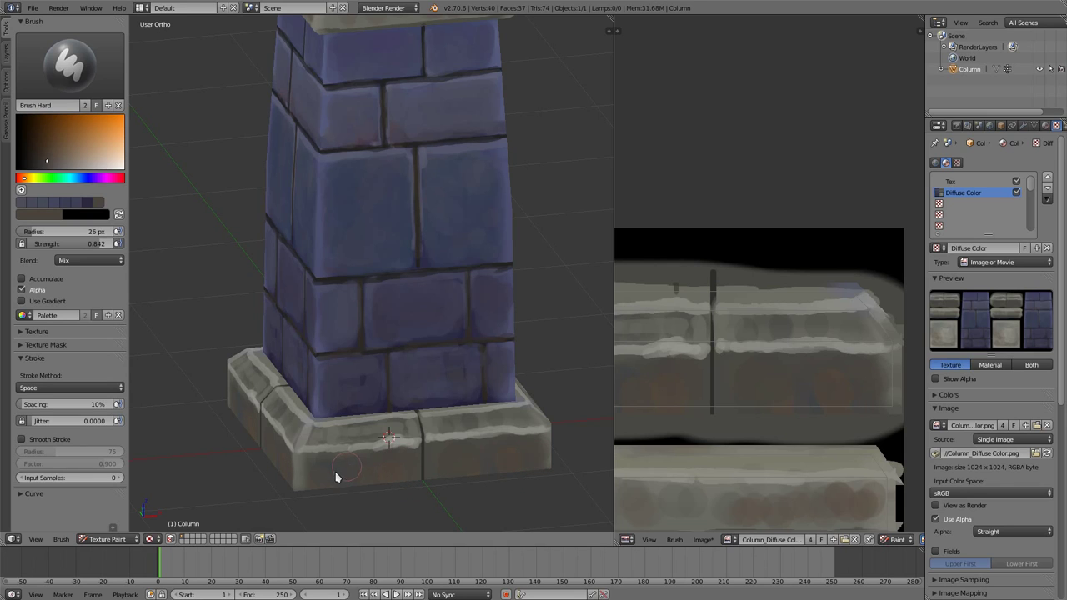
- Set a 14 px brush and darken the base's top edge in sampled stone grey
scroll(411, 423, "up", 3)
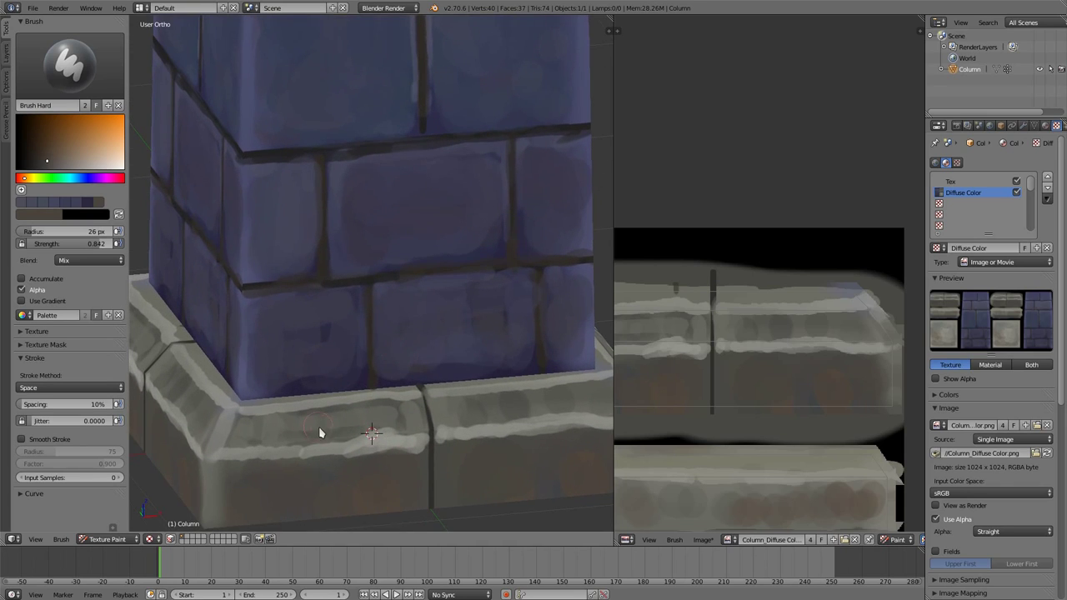
key("s")
key("f")
left_click(240, 434)
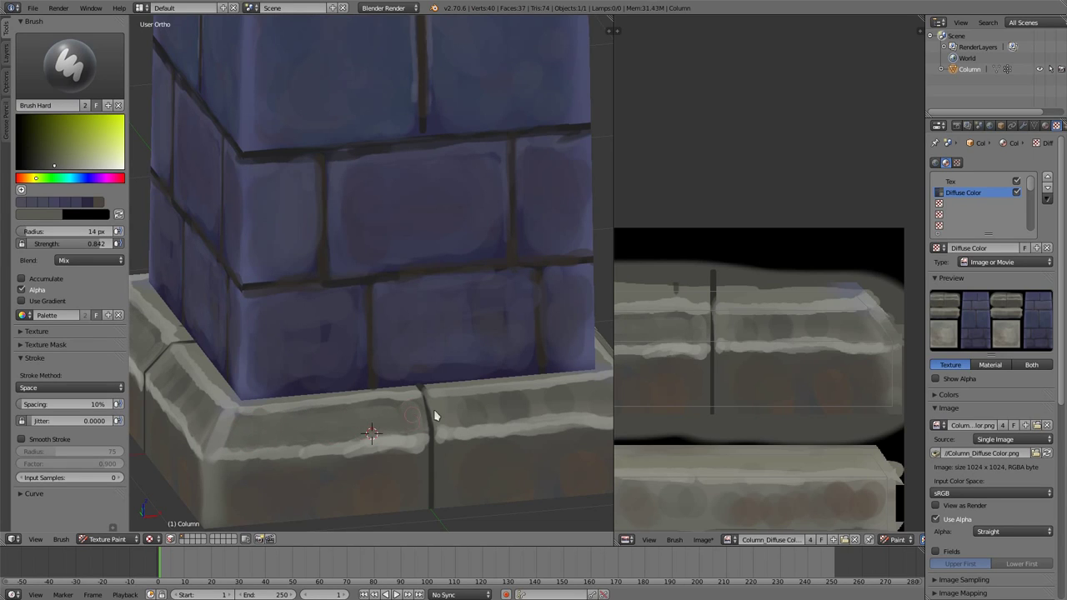
left_click_drag(453, 425, 589, 398)
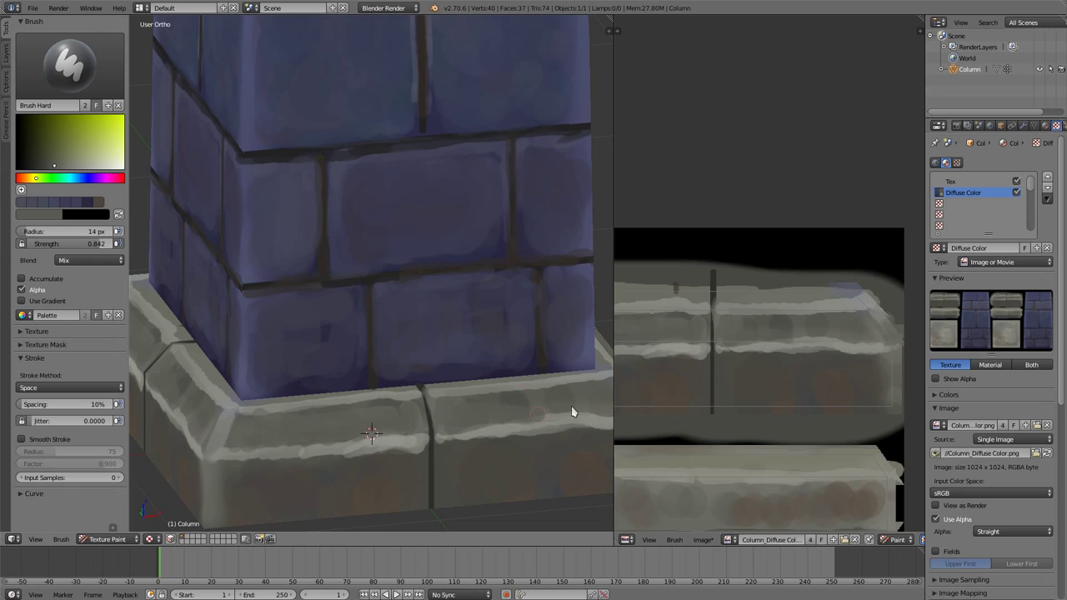
mouse_move(589, 399)
middle_mouse_down()
mouse_move(424, 410)
mouse_move(424, 484)
middle_mouse_up()
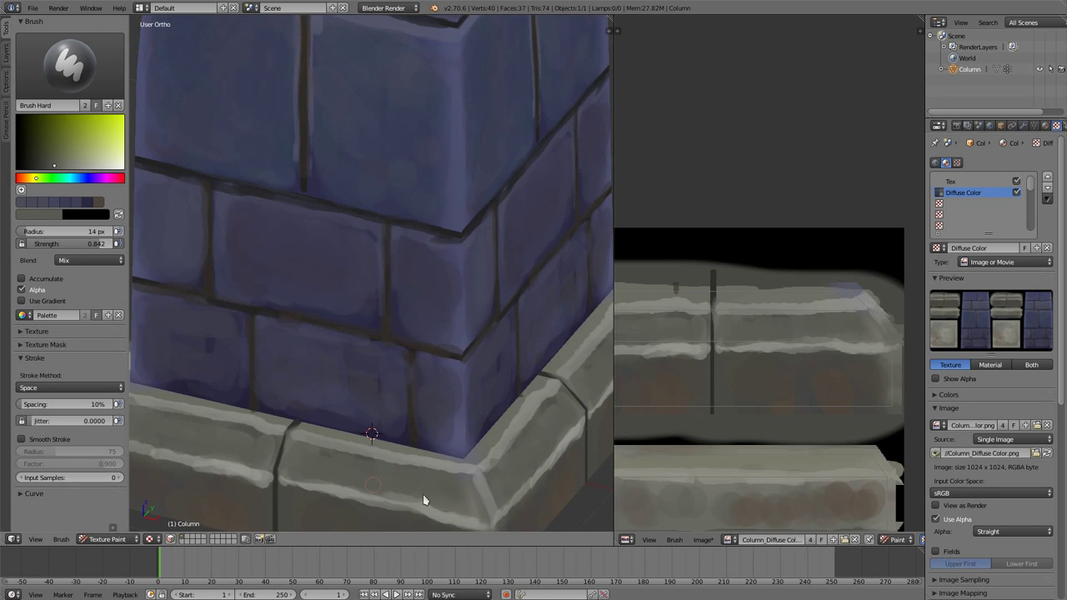
scroll(486, 369, "down", 3)
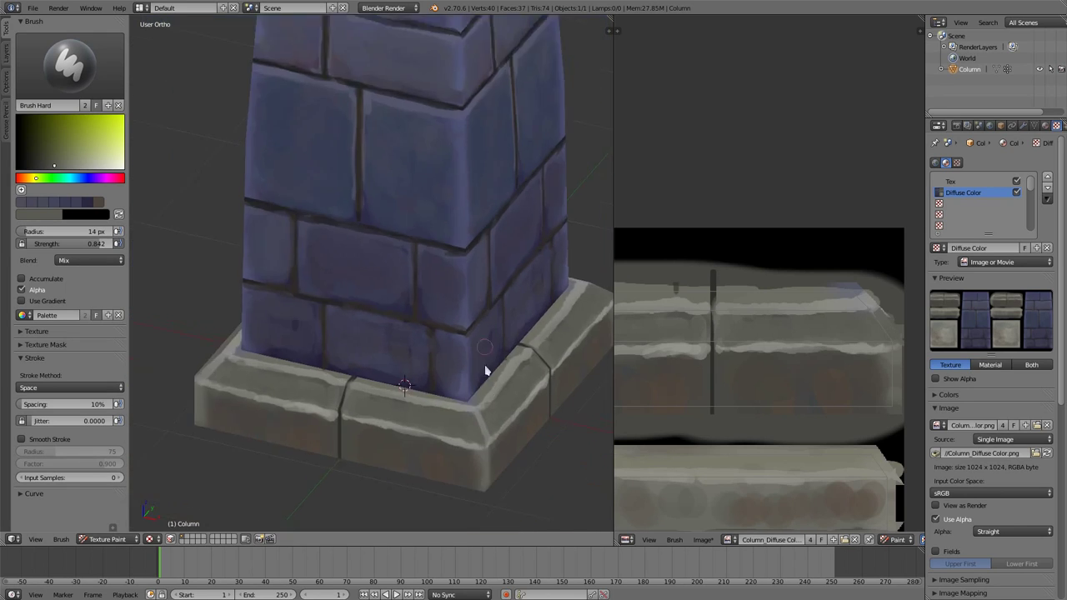
scroll(477, 369, "down", 2)
mouse_move(476, 369)
middle_mouse_down()
mouse_move(476, 445)
mouse_move(479, 388)
mouse_move(493, 384)
mouse_move(456, 421)
mouse_move(467, 409)
middle_mouse_up()
scroll(456, 421, "up", 2)
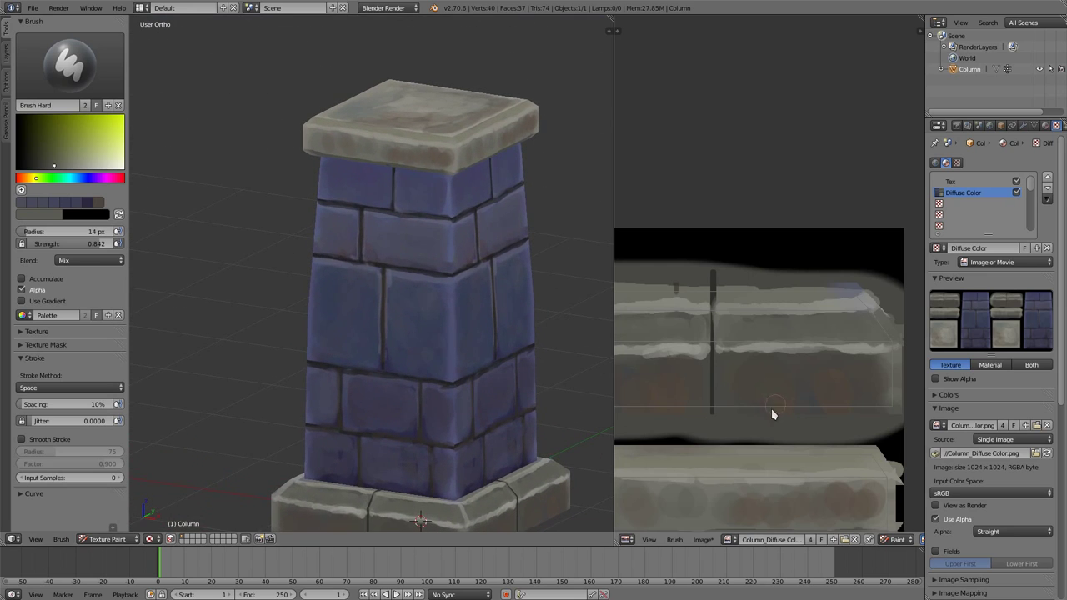
- Save the Column_Diffuse Color.png texture and save the .blend project over its existing file
key("alt+s")
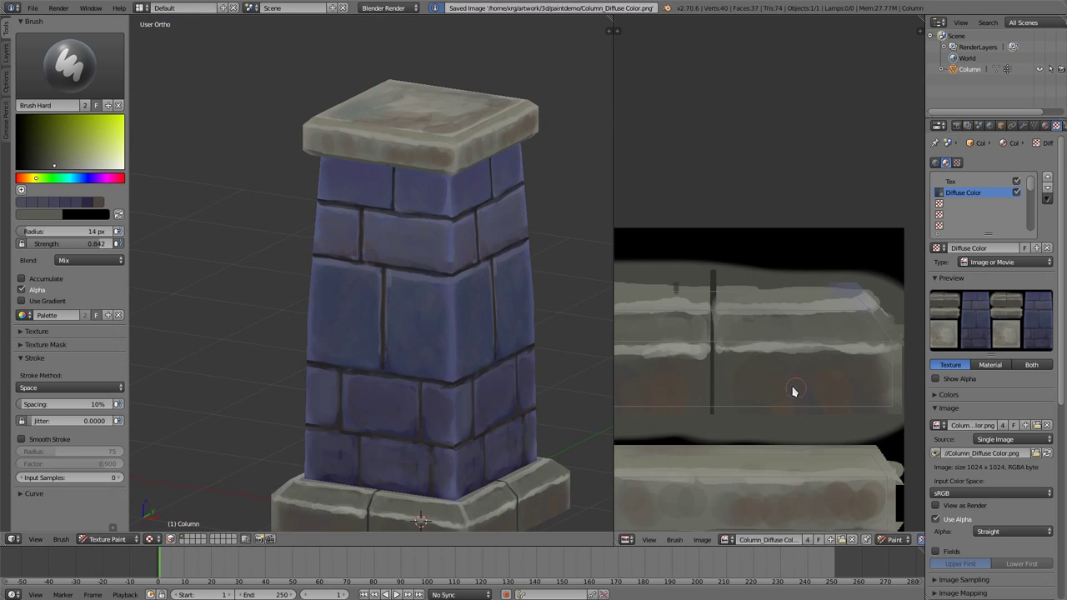
middle_click_drag(325, 268, 314, 274)
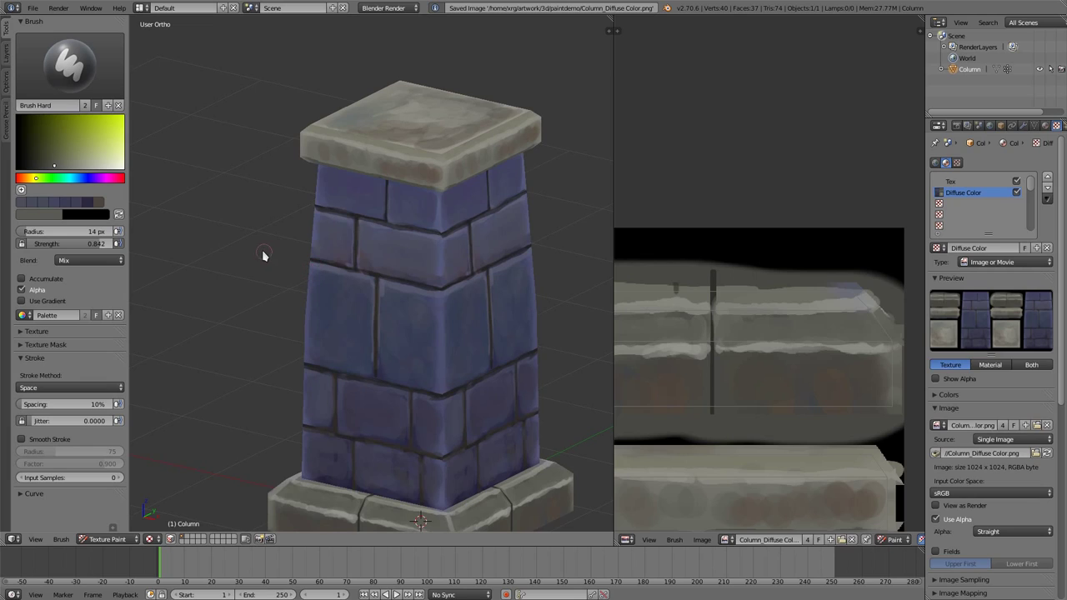
key("ctrl+s")
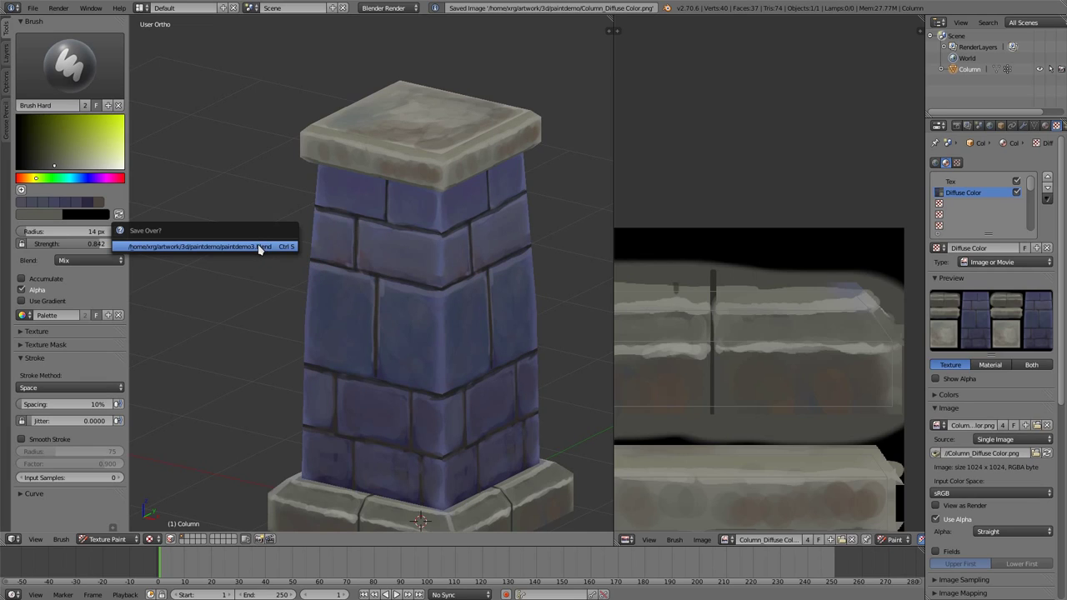
left_click(260, 246)
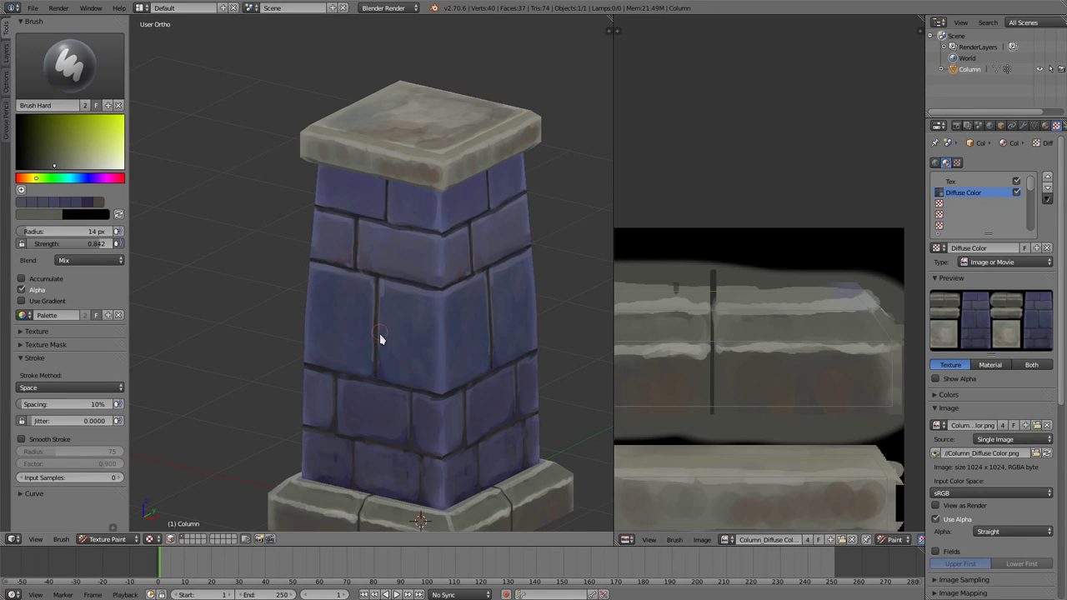
- Orbit and zoom in to a close frontal view of the shaft bricks
mouse_move(380, 338)
middle_mouse_down()
mouse_move(440, 326)
mouse_move(405, 345)
middle_mouse_up()
scroll(417, 316, "up", 2)
mouse_move(433, 272)
middle_mouse_down()
mouse_move(411, 281)
mouse_move(471, 214)
mouse_move(391, 319)
middle_mouse_up()
scroll(450, 242, "up", 2)
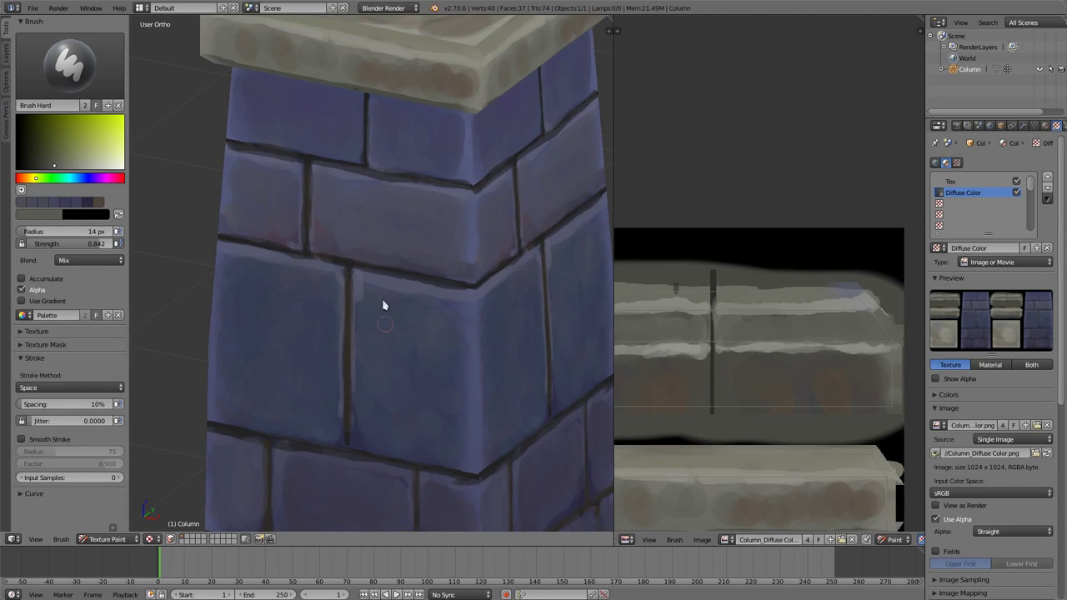
mouse_move(426, 376)
middle_mouse_down()
mouse_move(443, 305)
mouse_move(399, 120)
middle_mouse_up()
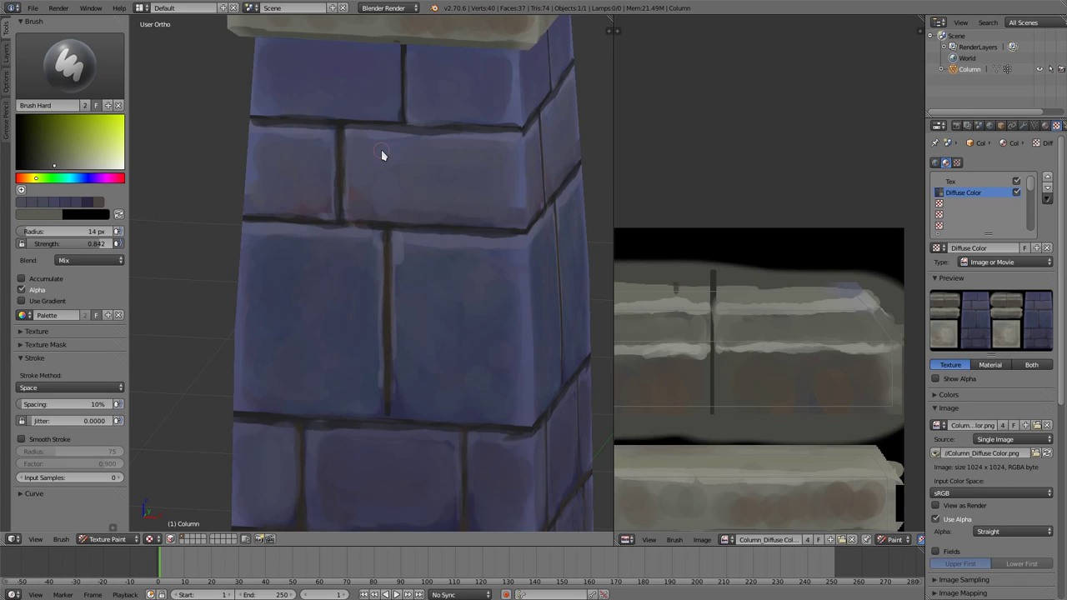
mouse_move(428, 265)
middle_mouse_down()
mouse_move(433, 279)
mouse_move(401, 262)
middle_mouse_up()
scroll(425, 275, "up", 1)
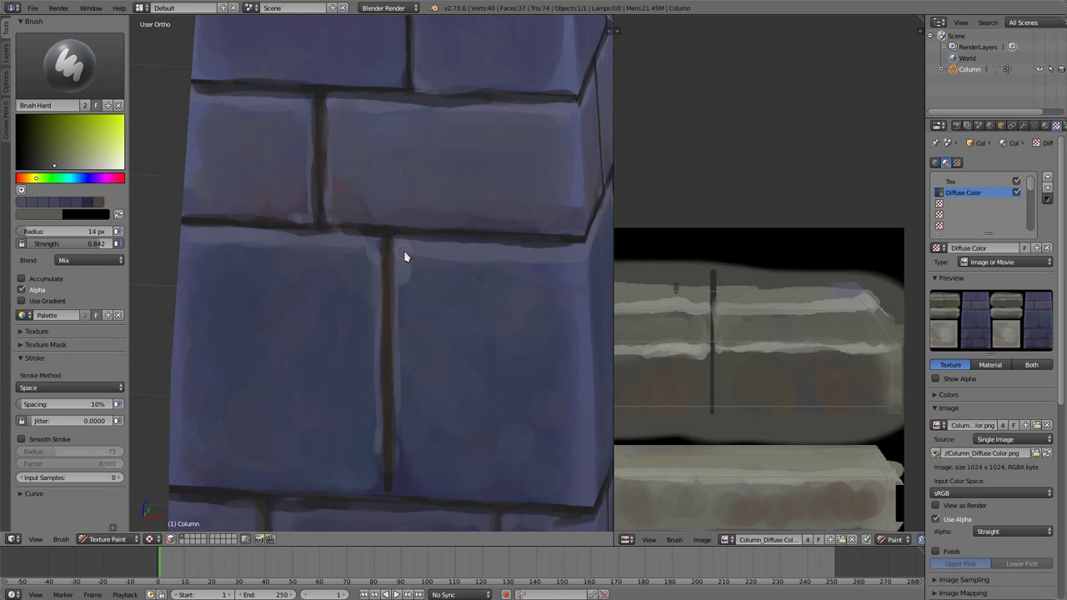
- Set a 6 px brush and extend the blue highlight to the brick's lower edge
key("s")
key("f")
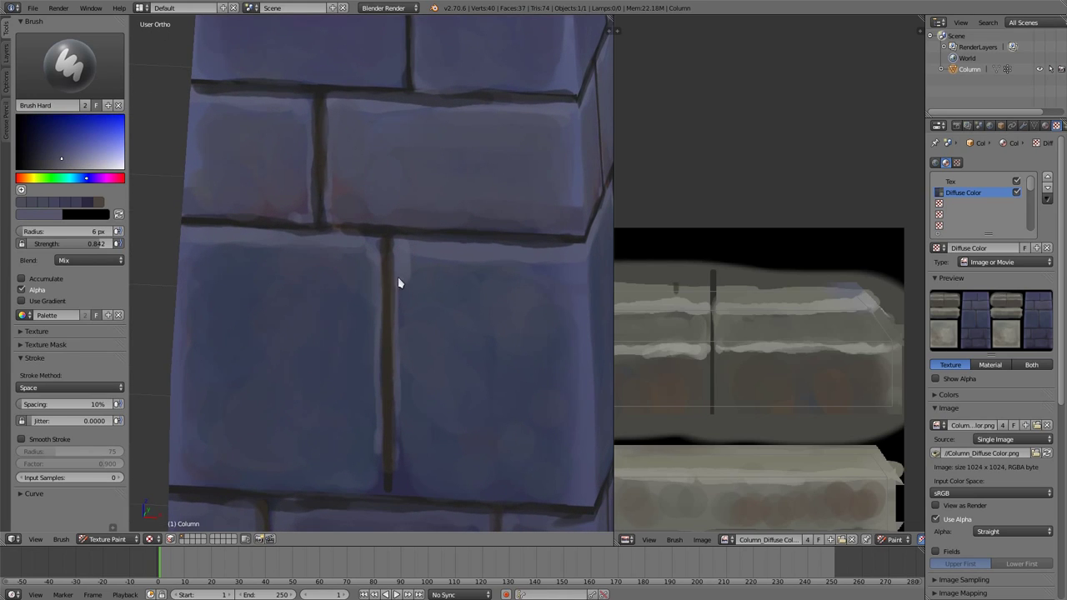
left_click(399, 365)
left_click_drag(397, 448, 398, 493)
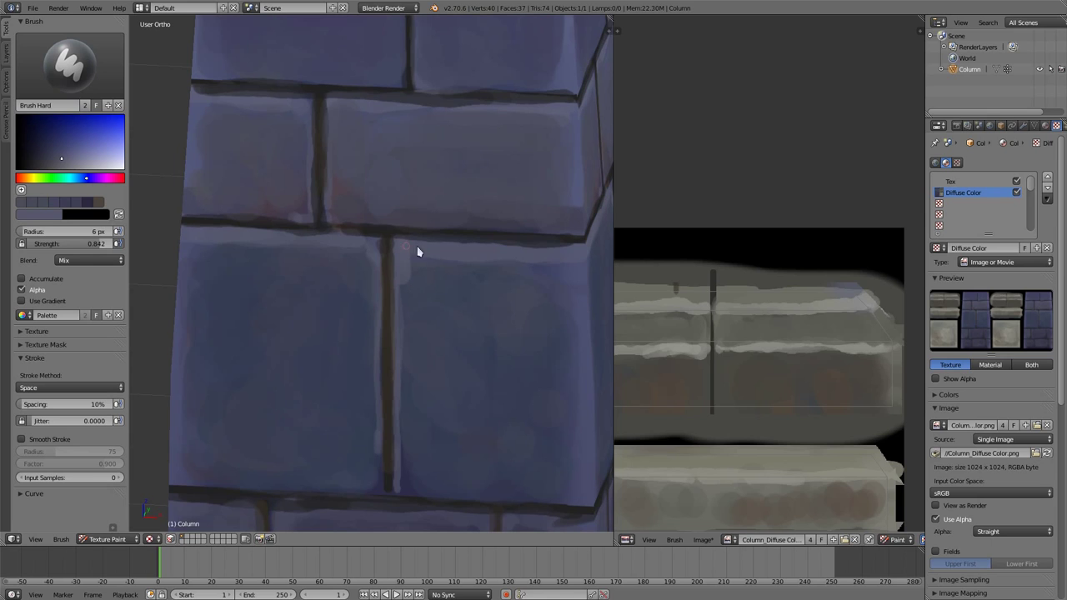
scroll(510, 234, "down", 6)
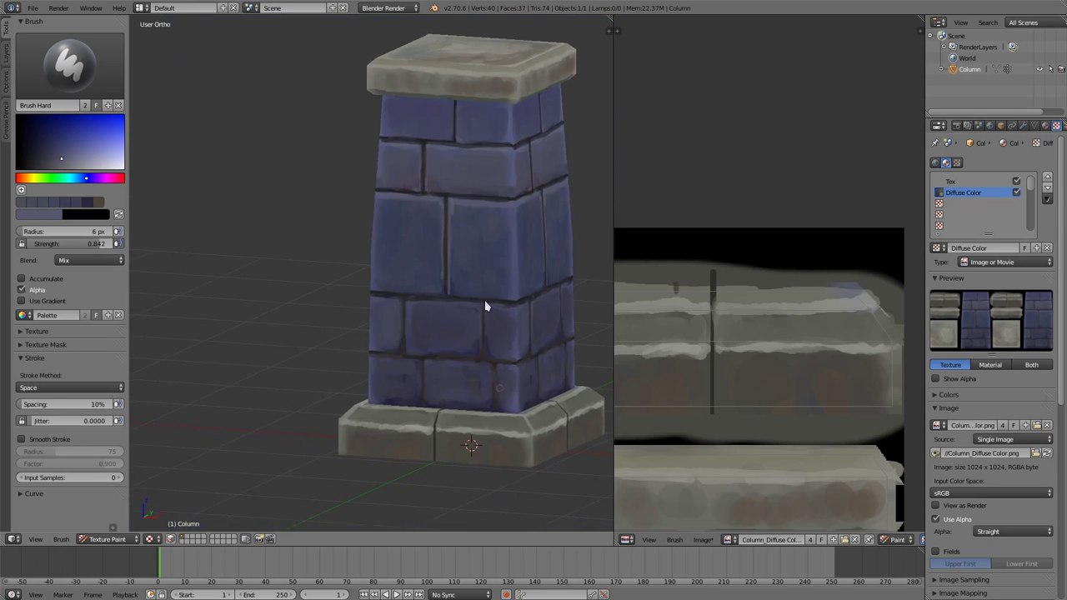
mouse_move(486, 305)
middle_mouse_down()
mouse_move(470, 295)
mouse_move(465, 234)
mouse_move(461, 265)
middle_mouse_up()
scroll(460, 265, "up", 4)
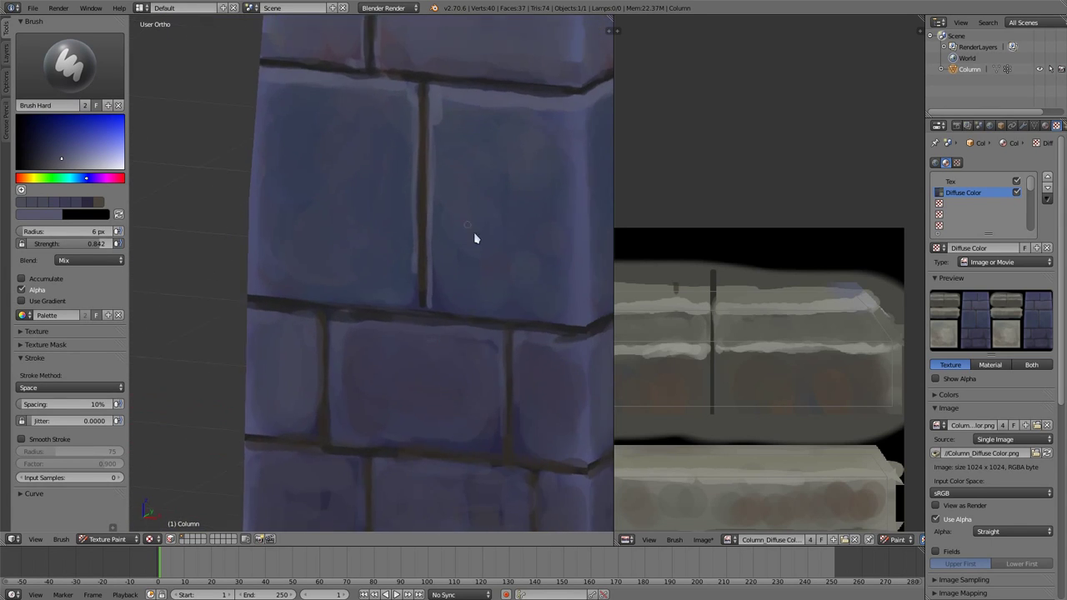
scroll(476, 238, "up", 2)
scroll(410, 315, "up", 1)
scroll(414, 324, "up", 2)
scroll(433, 272, "up", 1)
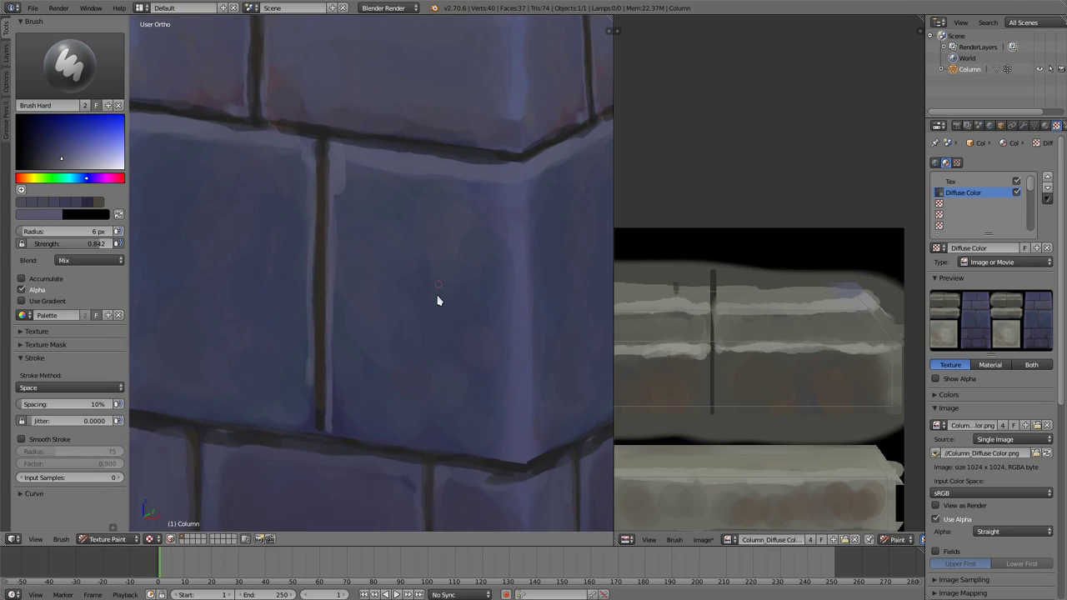
- Paint a dark peaked crack across the brick, running down to the lower mortar line
key("s")
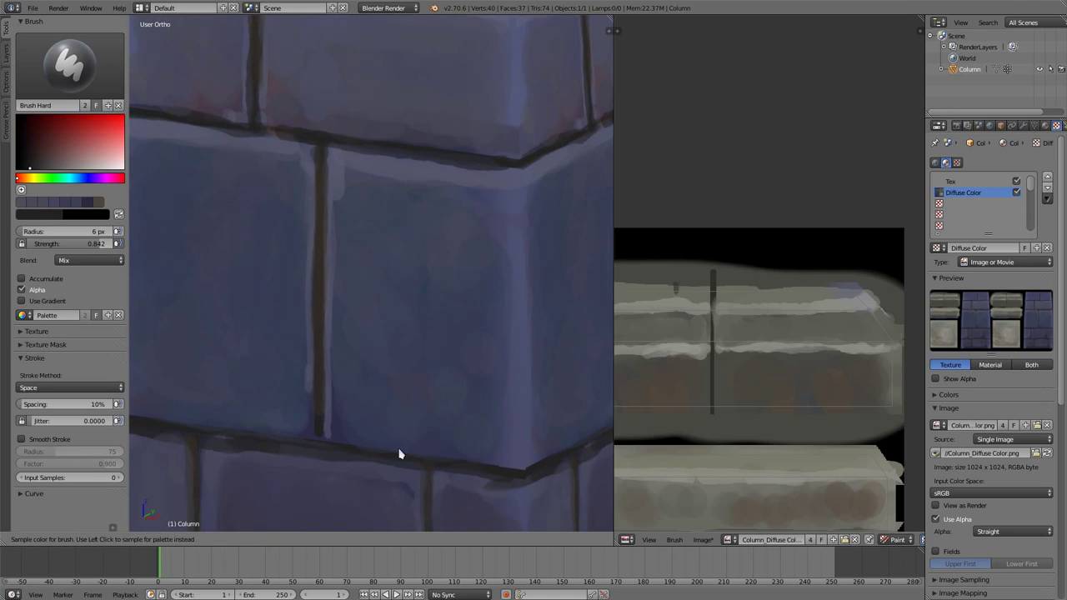
left_click_drag(430, 463, 534, 318)
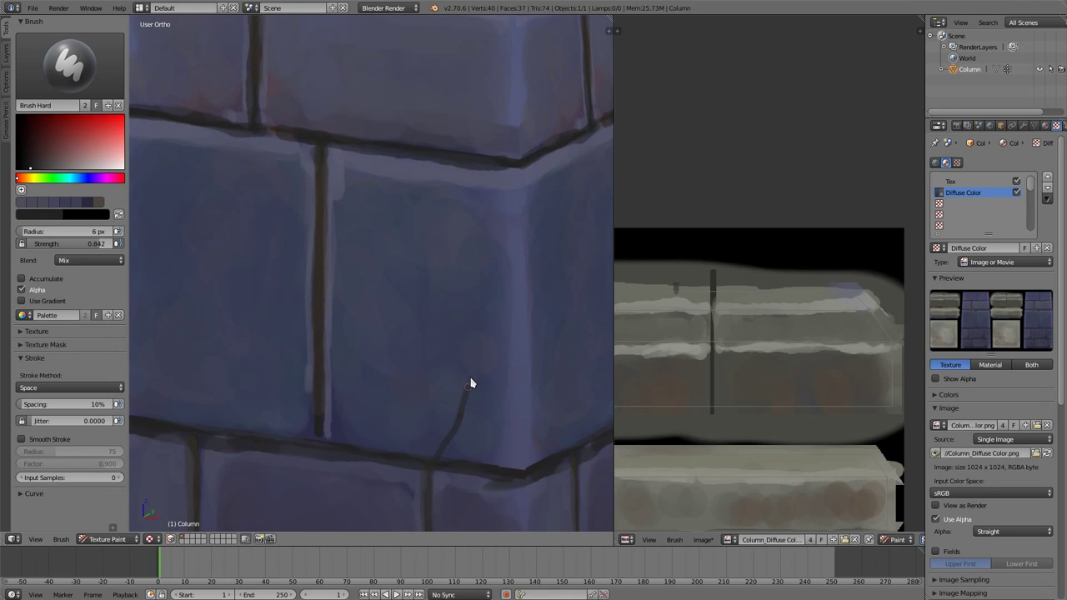
middle_click_drag(534, 317, 424, 219)
mouse_move(365, 262)
left_mouse_down()
mouse_move(408, 281)
mouse_move(481, 409)
left_mouse_up()
middle_click_drag(481, 409, 540, 309)
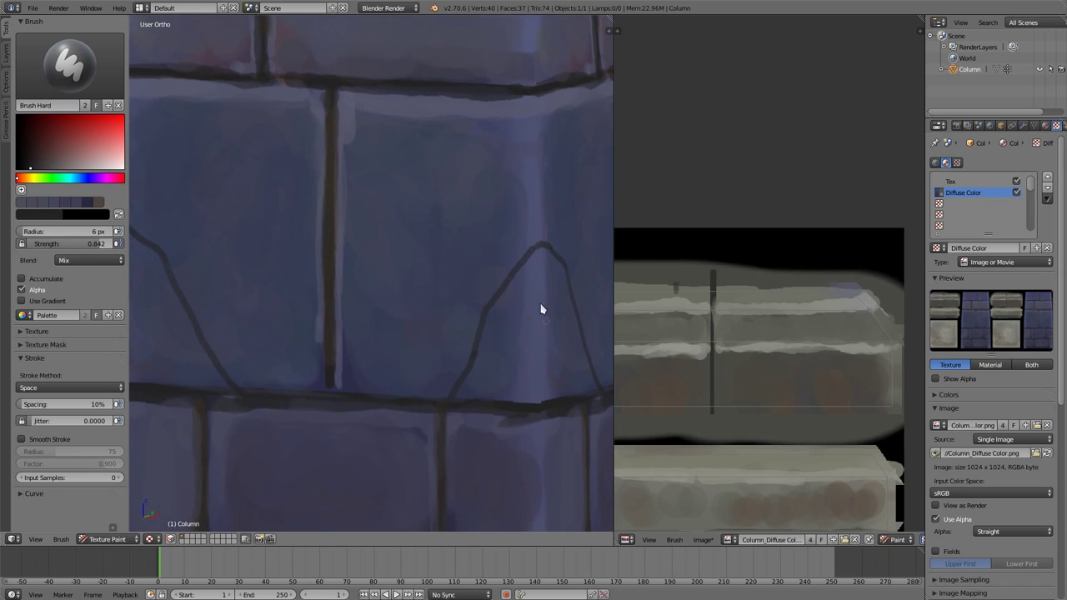
- Trace lighter blue along the dark crack line
key("s")
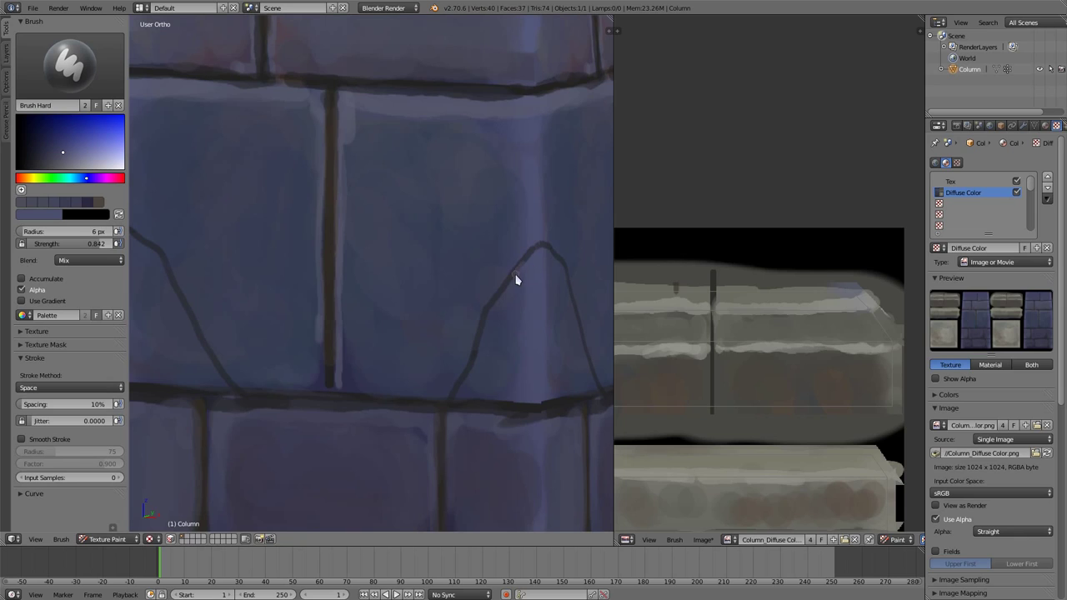
left_click_drag(500, 307, 458, 398)
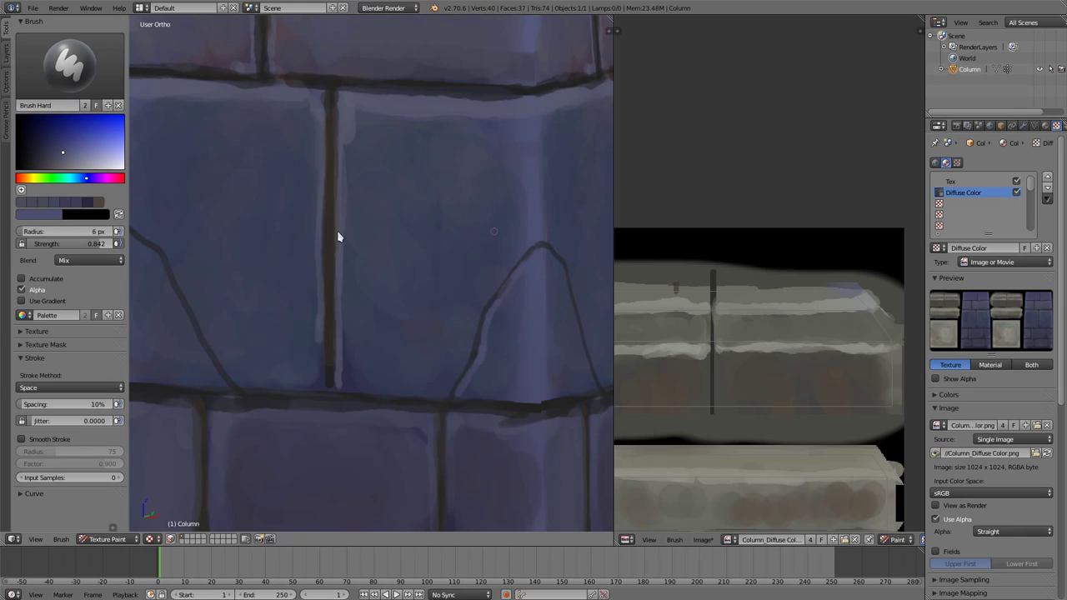
left_click(81, 157)
- With a 2 px brush, highlight the crack's peak and left edge in light blue
left_click_drag(540, 259, 545, 280)
key("f")
left_click(535, 264)
left_click_drag(514, 283, 491, 316)
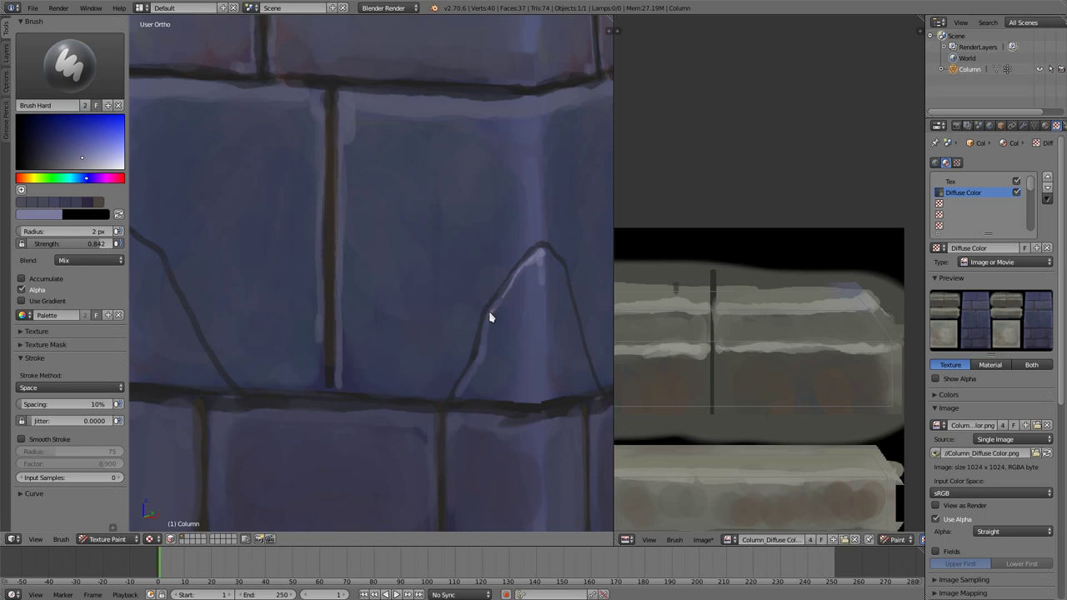
left_click_drag(481, 353, 474, 372)
- Dab small dark pits on the wall and darken along the vertical mortar line
key("s")
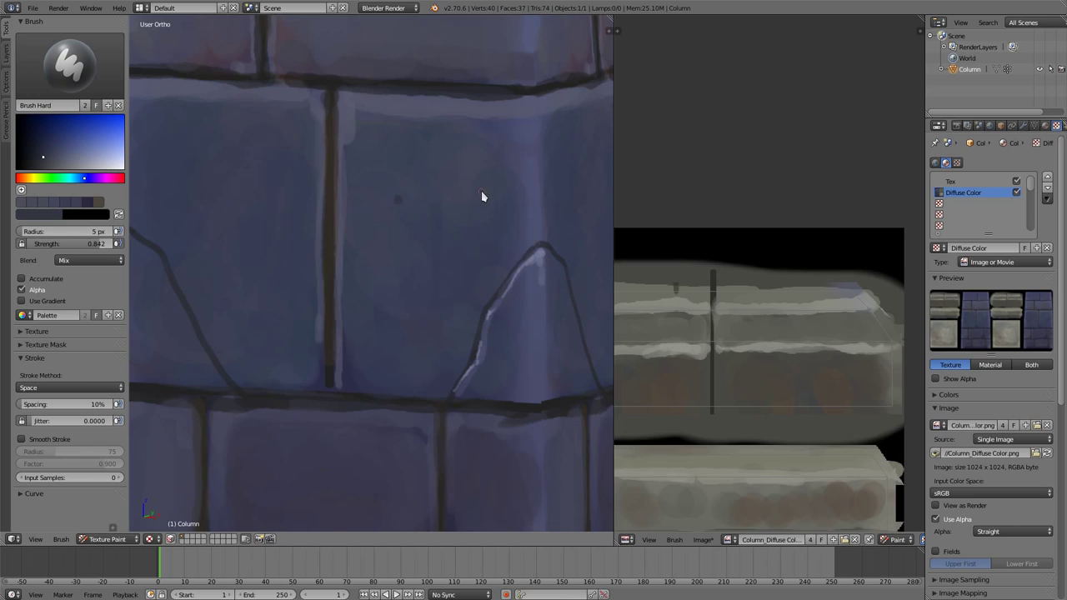
left_click(369, 137)
mouse_move(341, 377)
left_mouse_down()
mouse_move(341, 334)
mouse_move(371, 391)
left_mouse_up()
key("s")
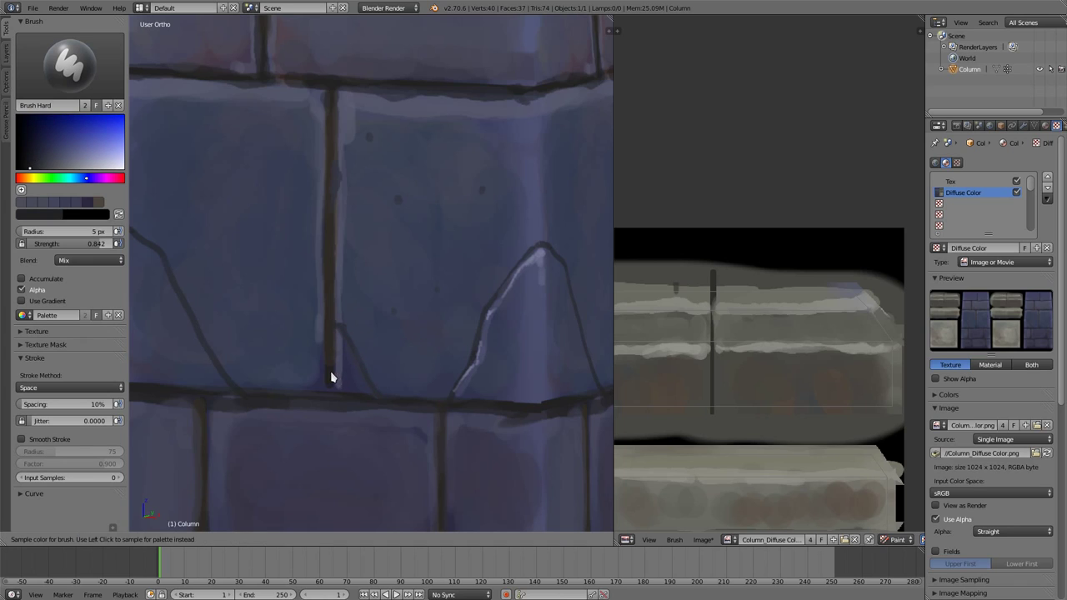
key("s")
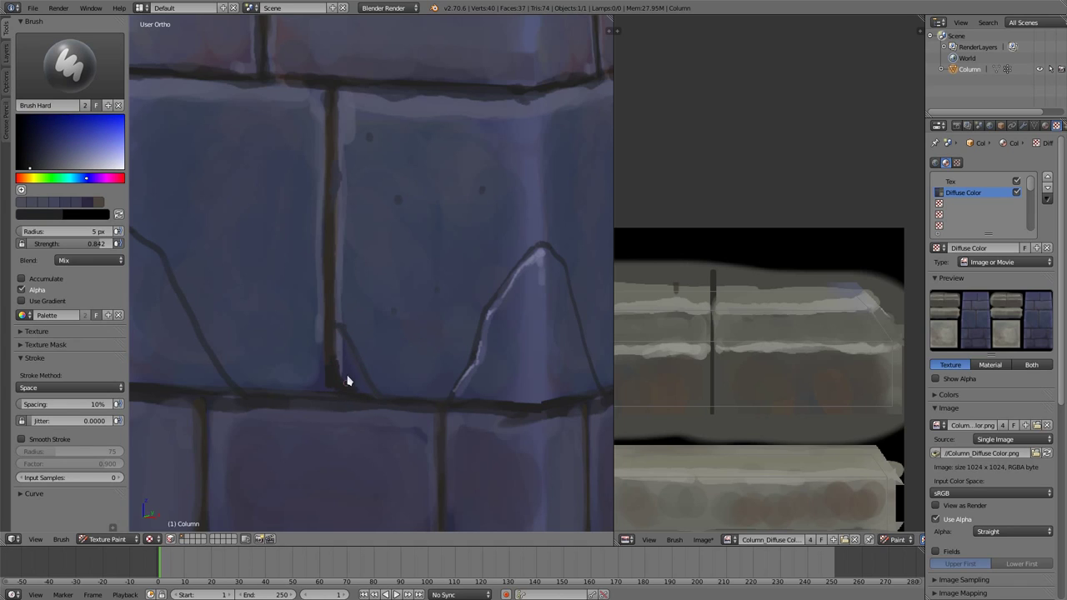
- Paint a short dark crack down to the vertical mortar line, with a diagonal branch off it
key("s")
left_click_drag(341, 362, 354, 387)
left_click_drag(341, 335, 355, 362)
- With a lighter colour, add a thin highlight along the peaked chip's right edge, then darken it
left_click(70, 158)
middle_click_drag(543, 257, 385, 247, "shift")
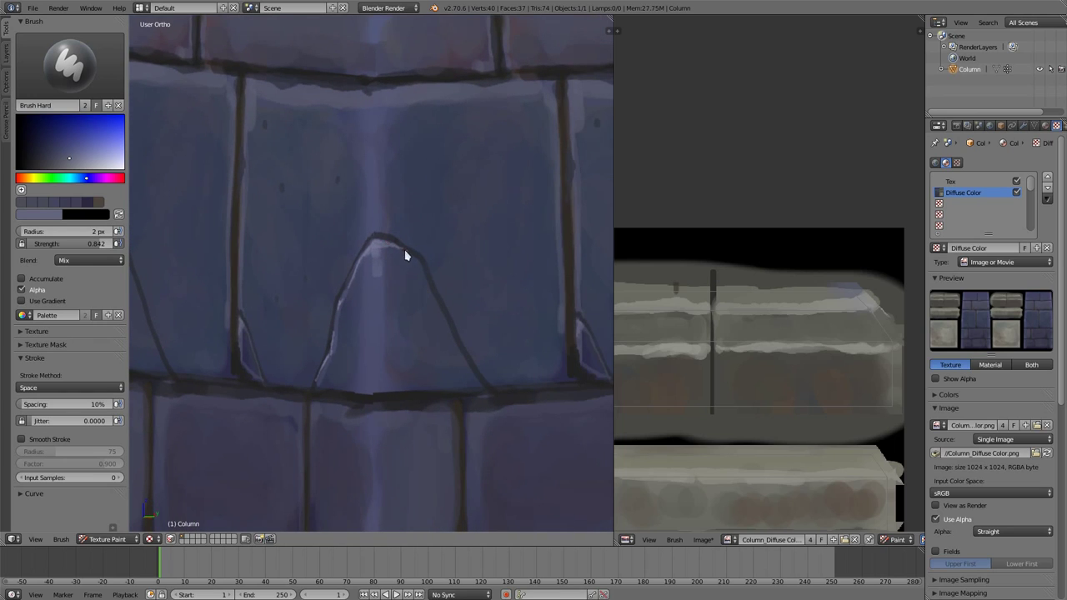
left_click_drag(404, 255, 422, 268)
left_click_drag(446, 325, 469, 372)
- At a 9 px brush, sample the wall tint and paint over the lower right highlight darker
key("f")
left_click(473, 383)
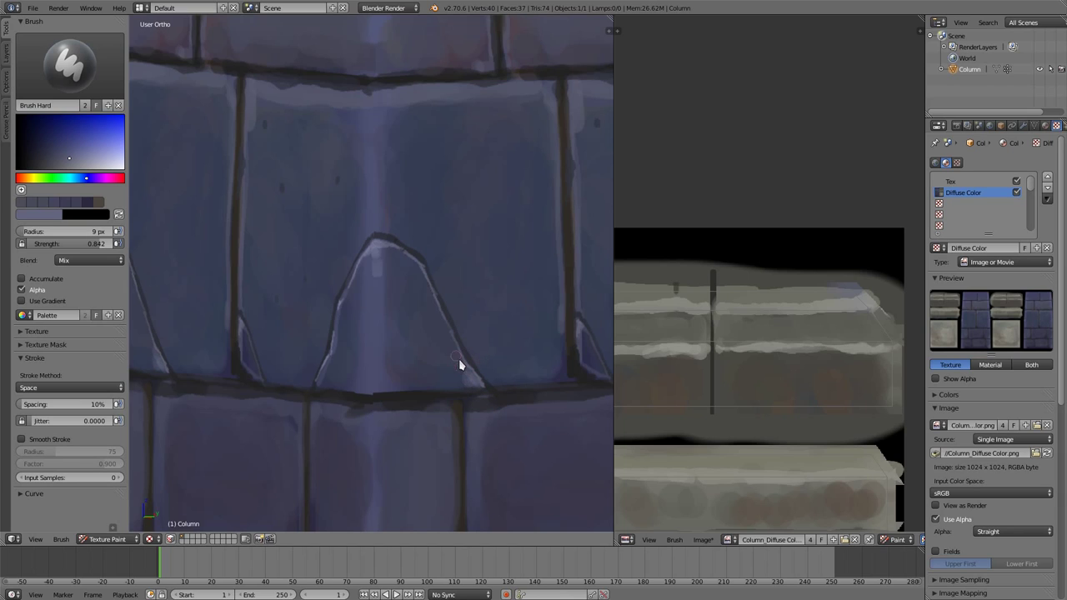
key("s")
left_click_drag(455, 361, 463, 380)
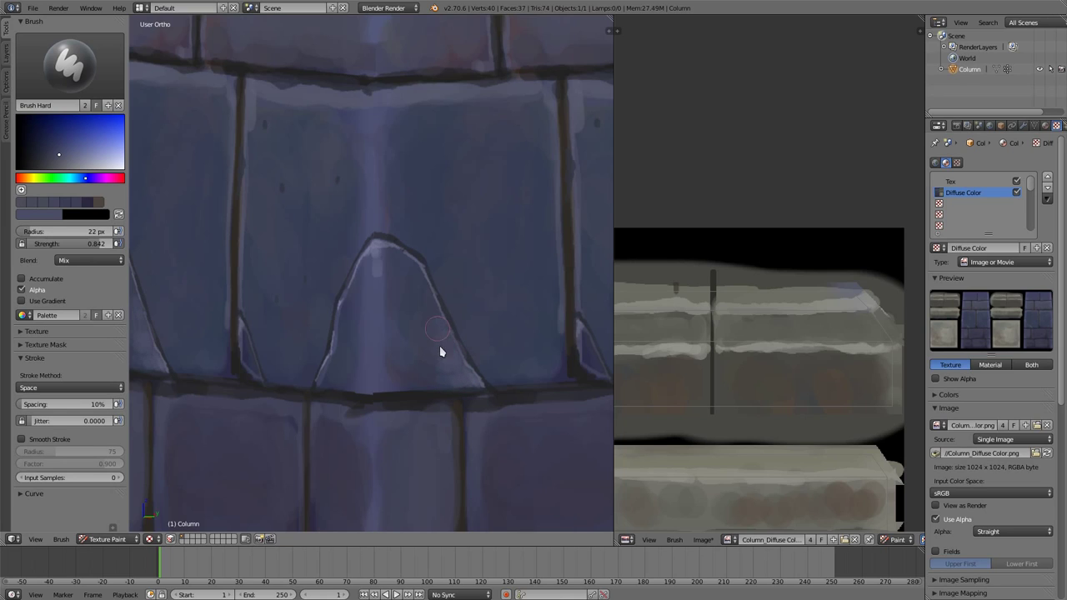
- With a sampled wall colour, soften the paint near the peak and darken the triangle's right edge
key("s")
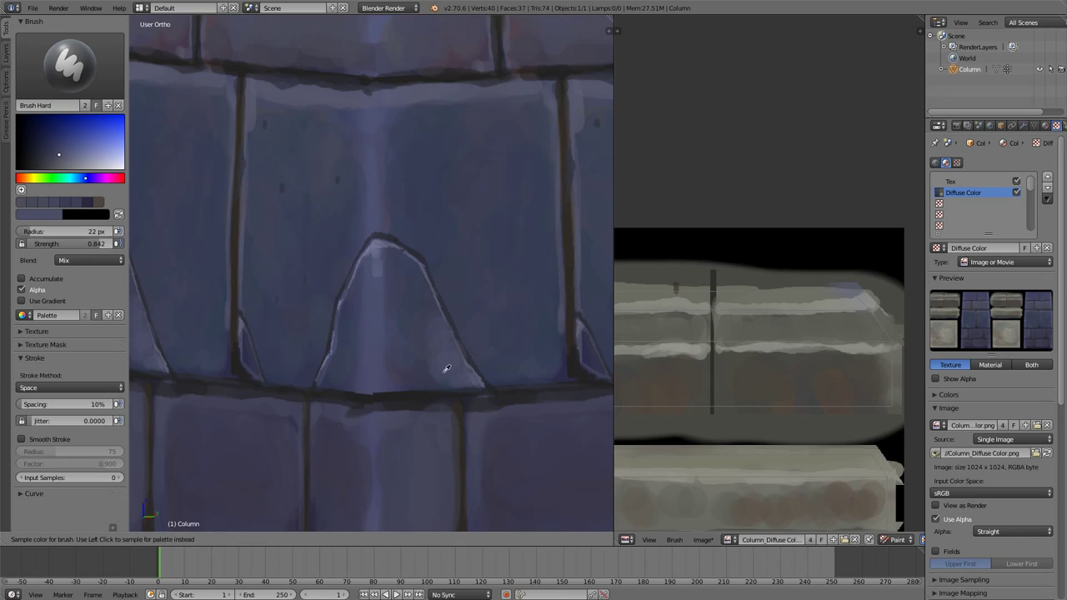
left_click_drag(428, 381, 426, 341)
middle_click_drag(416, 235, 381, 258)
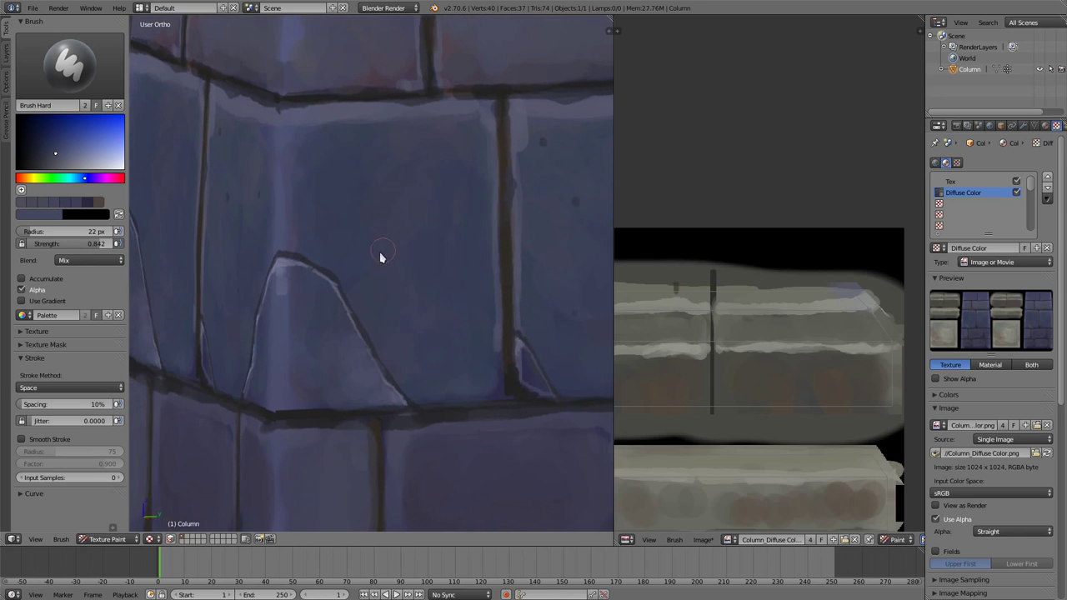
left_click_drag(384, 366, 391, 375)
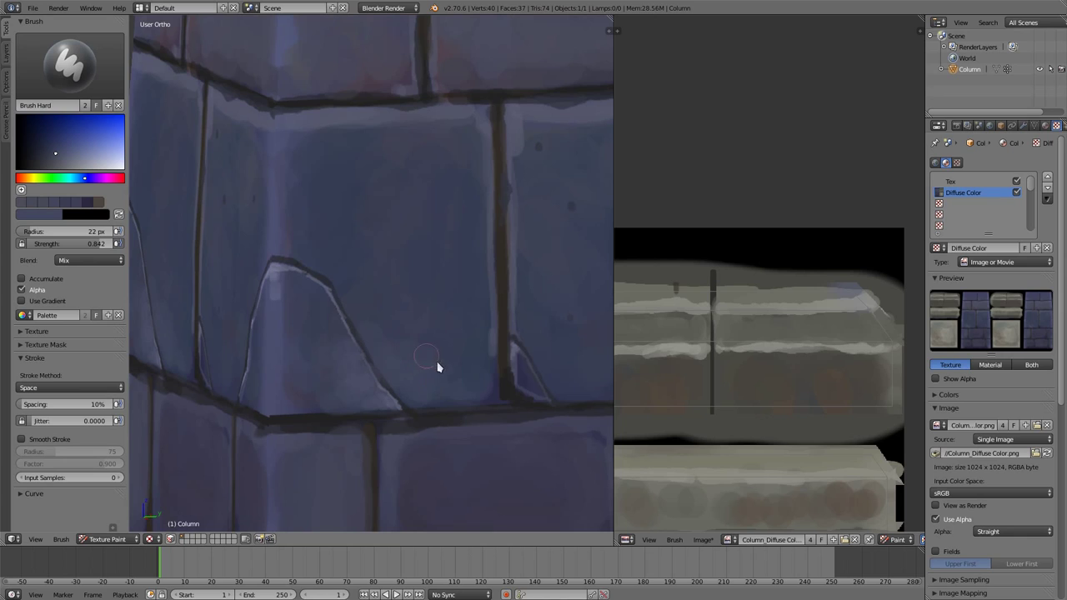
- Sample a lighter grey-blue, highlight the top of the arch edge, and set a 6 px brush
key("s")
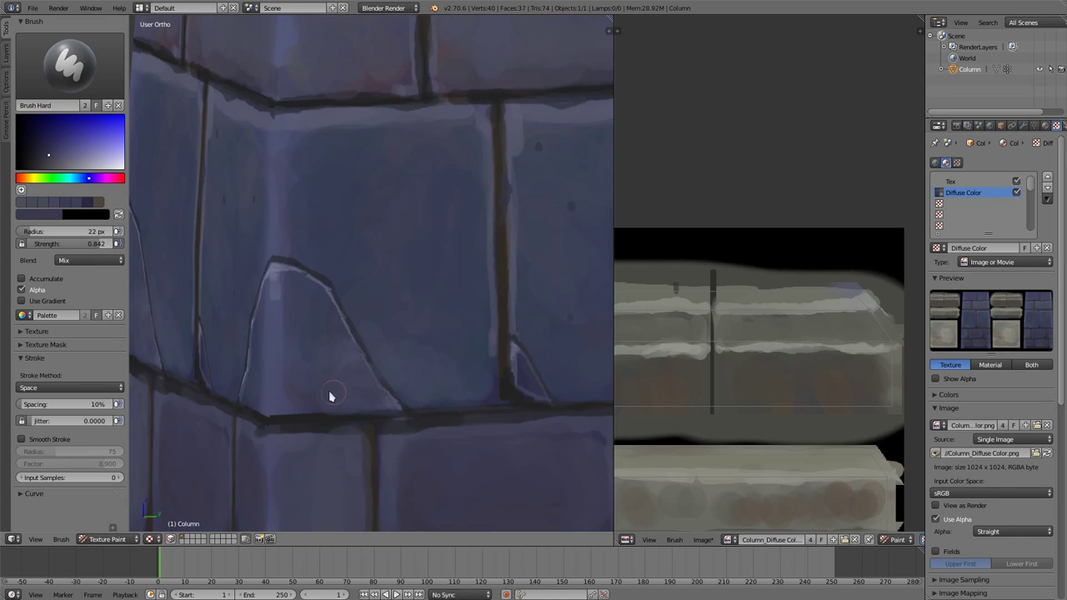
middle_click_drag(348, 260, 361, 268)
key("s")
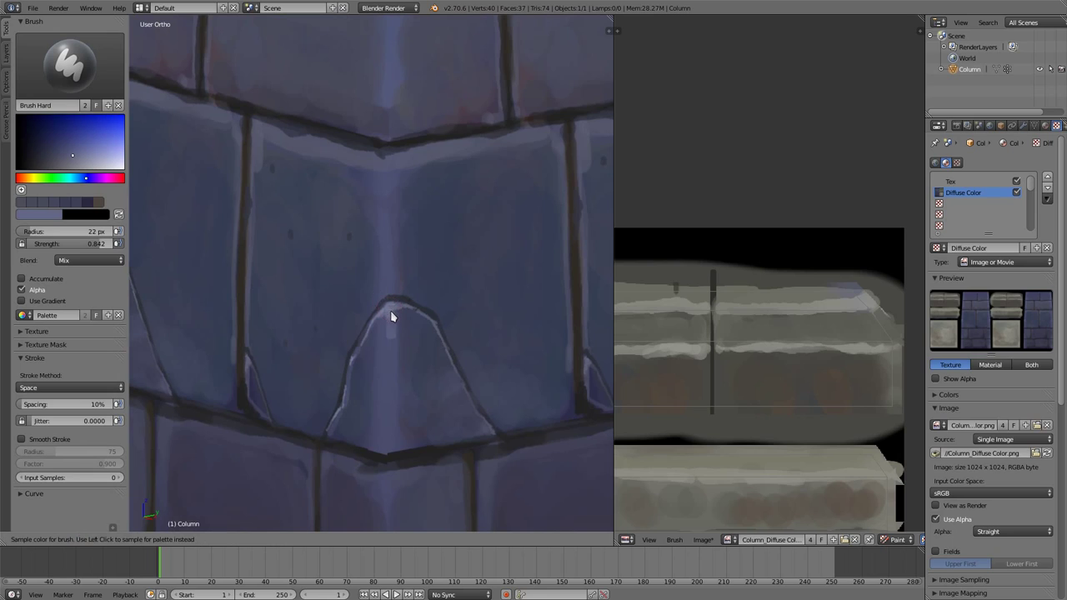
left_click_drag(389, 312, 385, 313)
key("f")
left_click(386, 313)
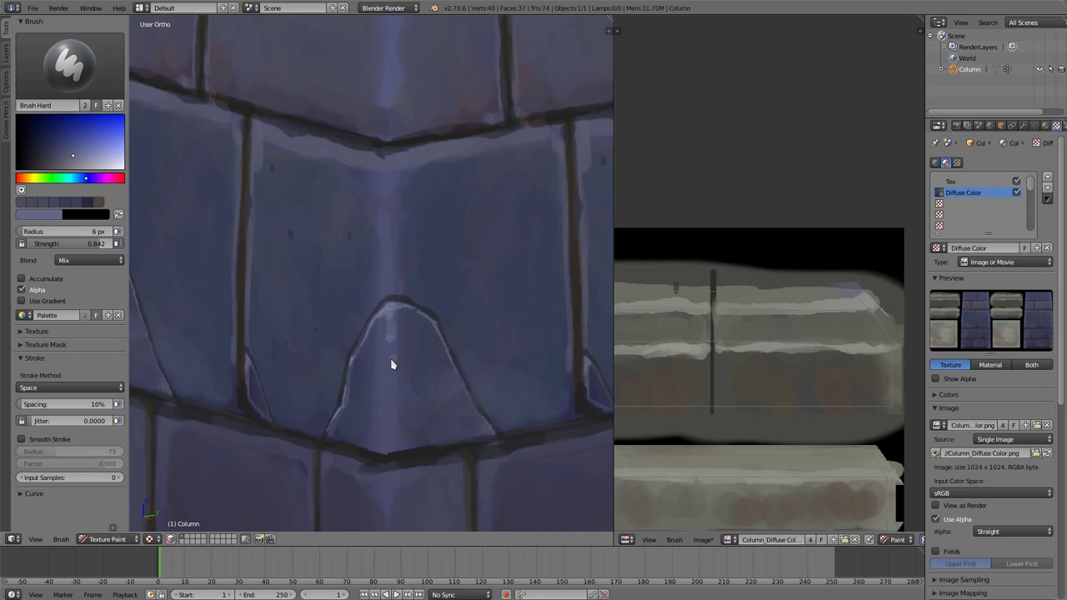
- Dab light highlights up the brick's corner seam and brighten them into a streak
left_click(390, 373)
left_click(389, 434)
left_click(389, 452)
left_click(389, 286)
left_click(390, 200)
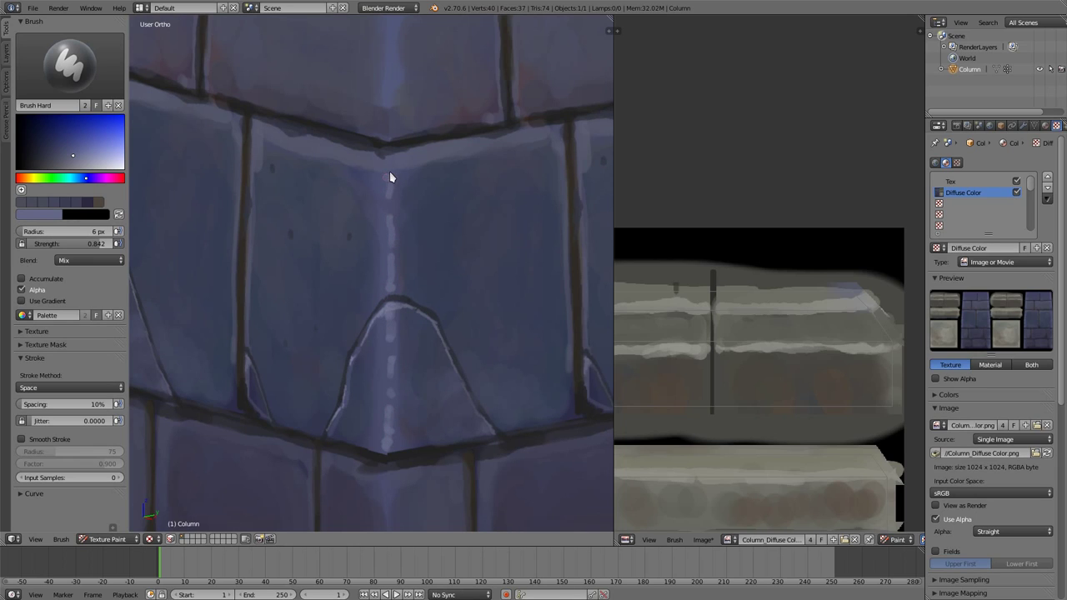
left_click_drag(393, 172, 389, 265)
- Move to another stretch of bricks, sample a darker brick tone, and enlarge the brush to 19 px
middle_click_drag(359, 446, 431, 429)
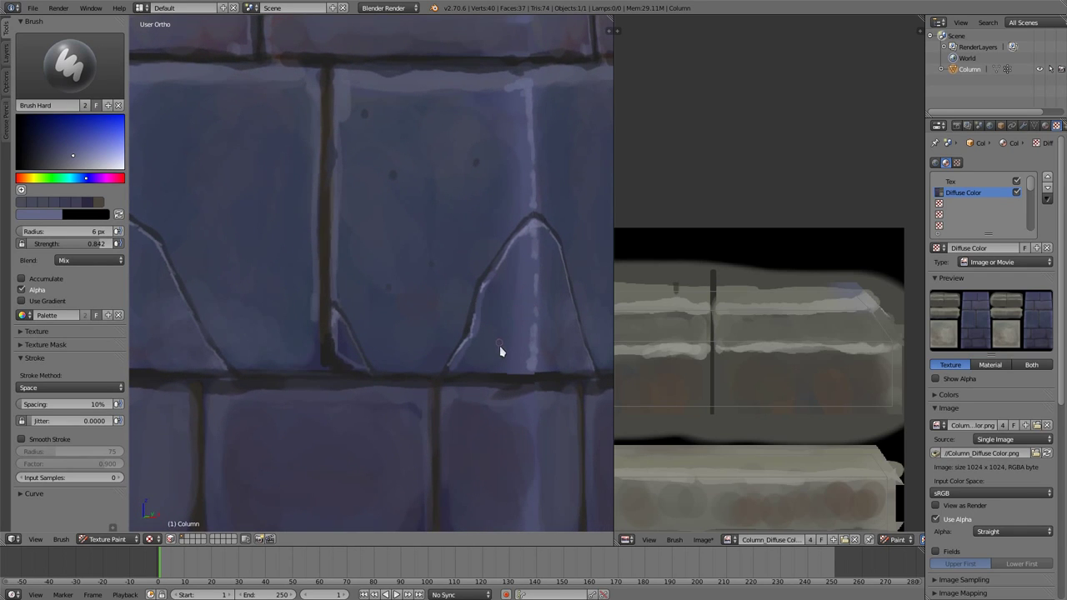
key("s")
key("f")
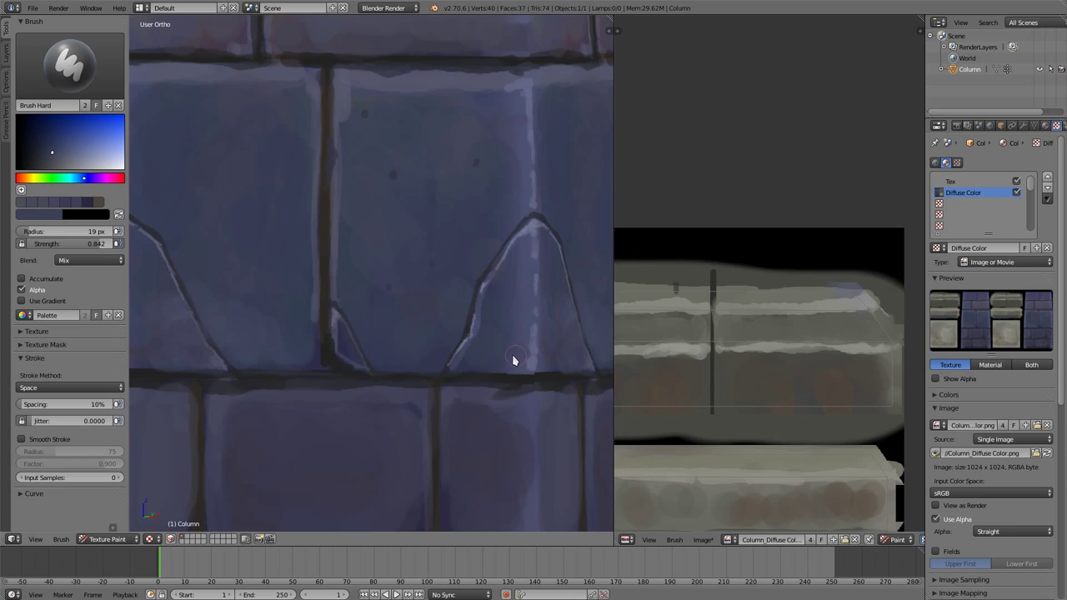
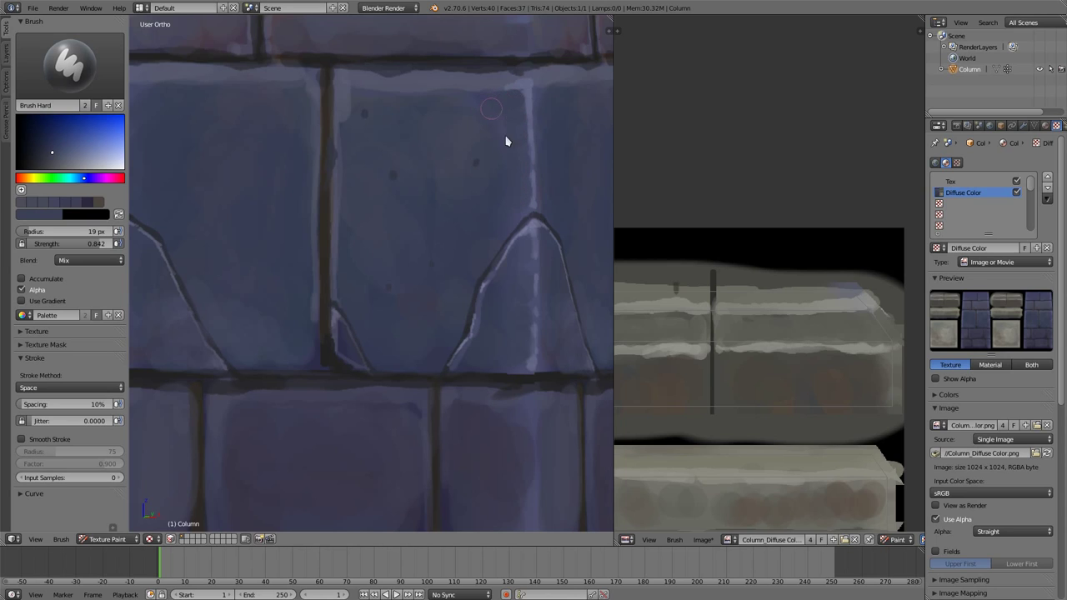
- Orbit and zoom in on the arched brick's top corner edge
middle_click_drag(524, 194, 464, 417)
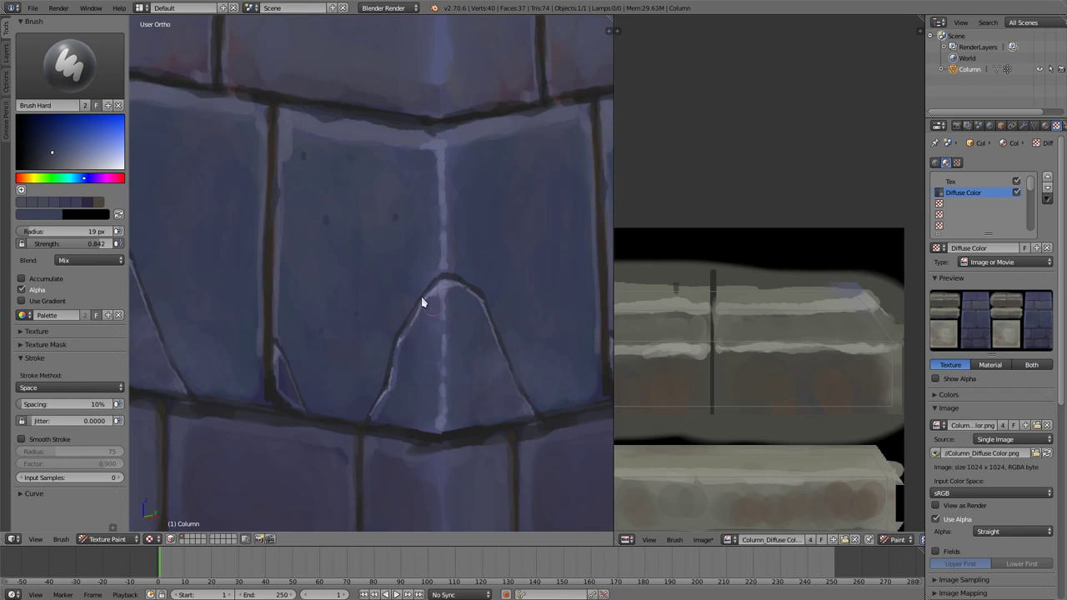
scroll(421, 295, "down", 1)
scroll(409, 295, "down", 2)
scroll(424, 359, "down", 2)
scroll(421, 376, "down", 1)
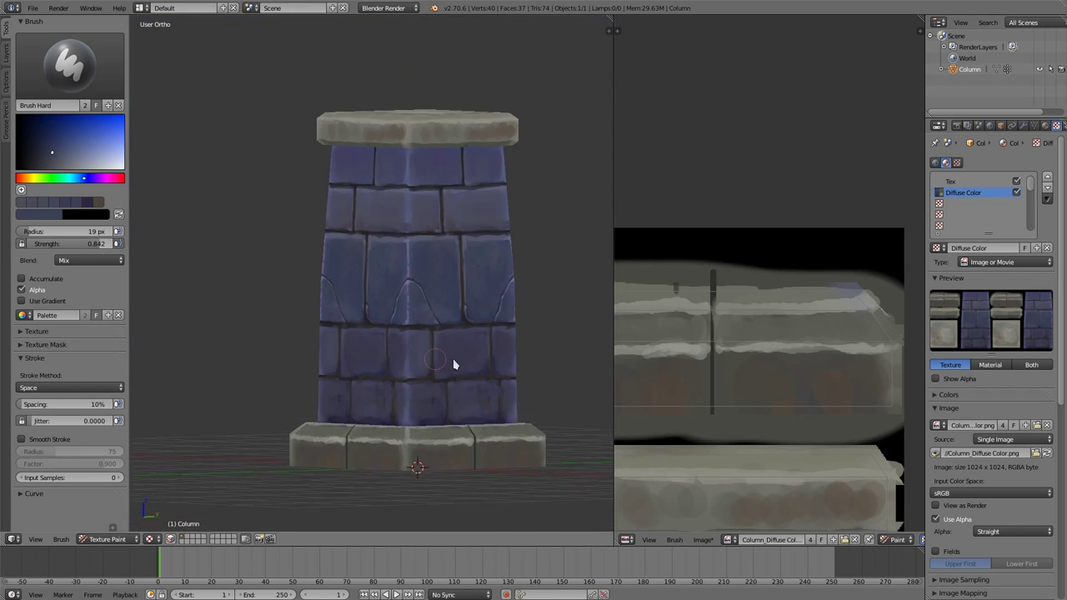
scroll(452, 362, "up", 1)
scroll(445, 262, "up", 3)
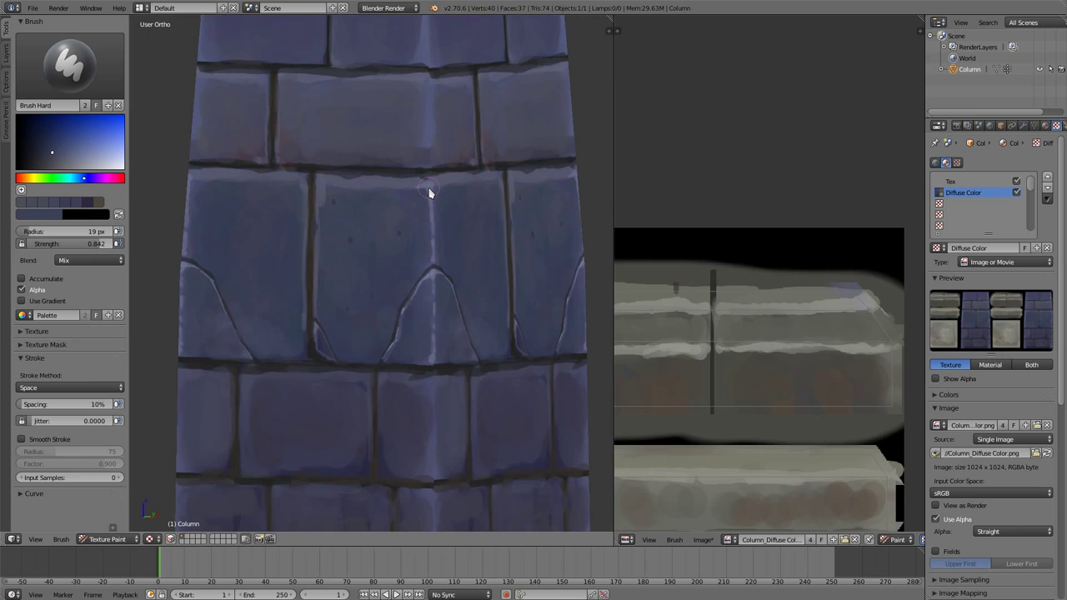
- Sample the brick's light blue-grey and paint a thin 2 px highlight along its top edge
key("s")
key("f")
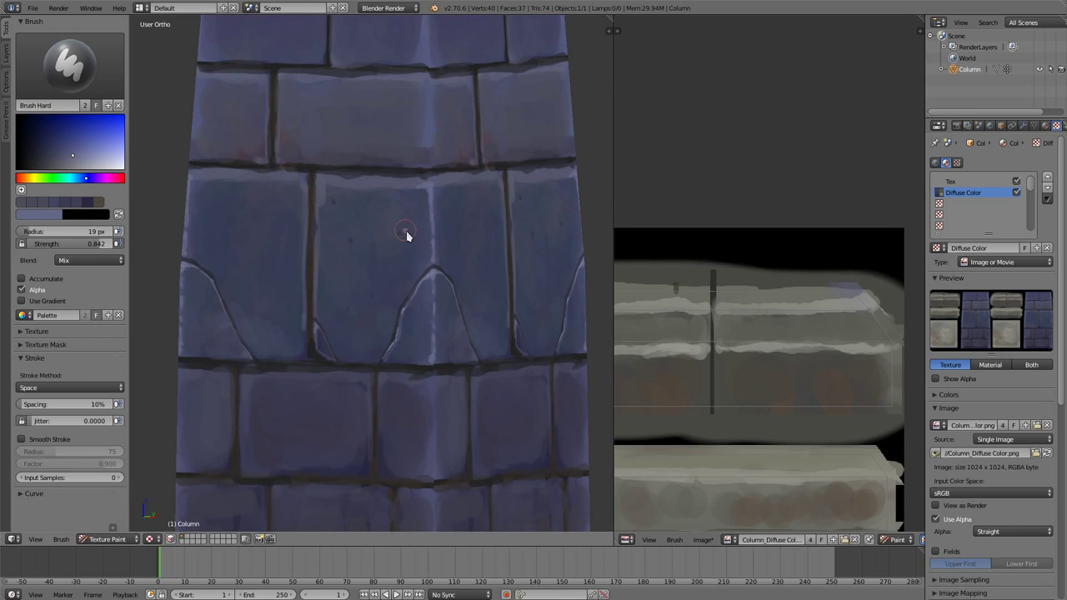
left_click(408, 233)
left_click(81, 158)
left_click_drag(315, 178, 415, 191)
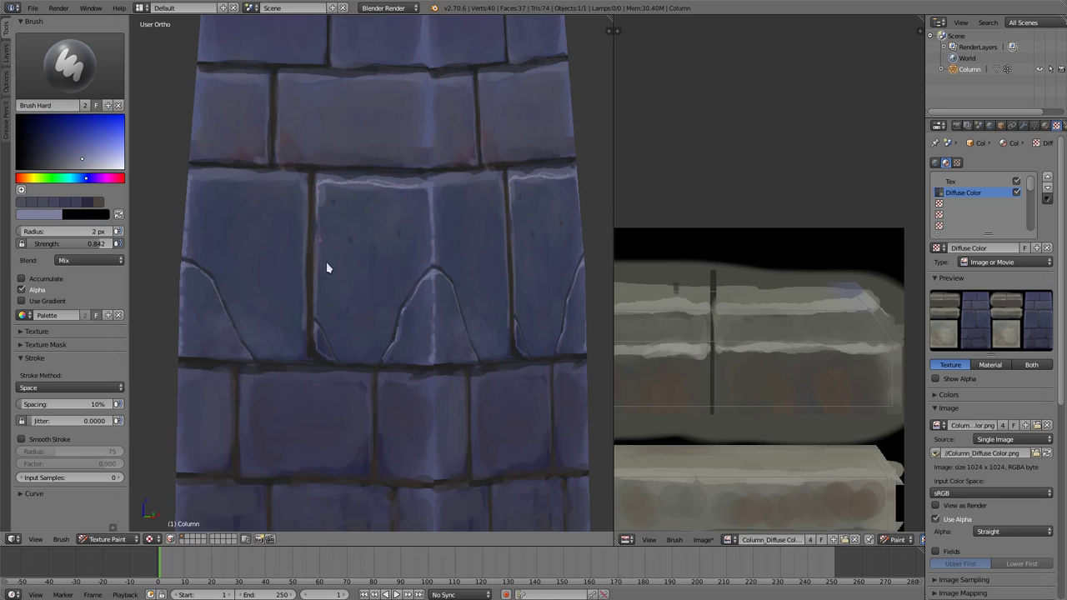
- Paint a light highlight down the arched brick's left edge and dab two small dark pits
middle_click_drag(386, 309, 458, 289)
middle_click_drag(520, 263, 343, 241)
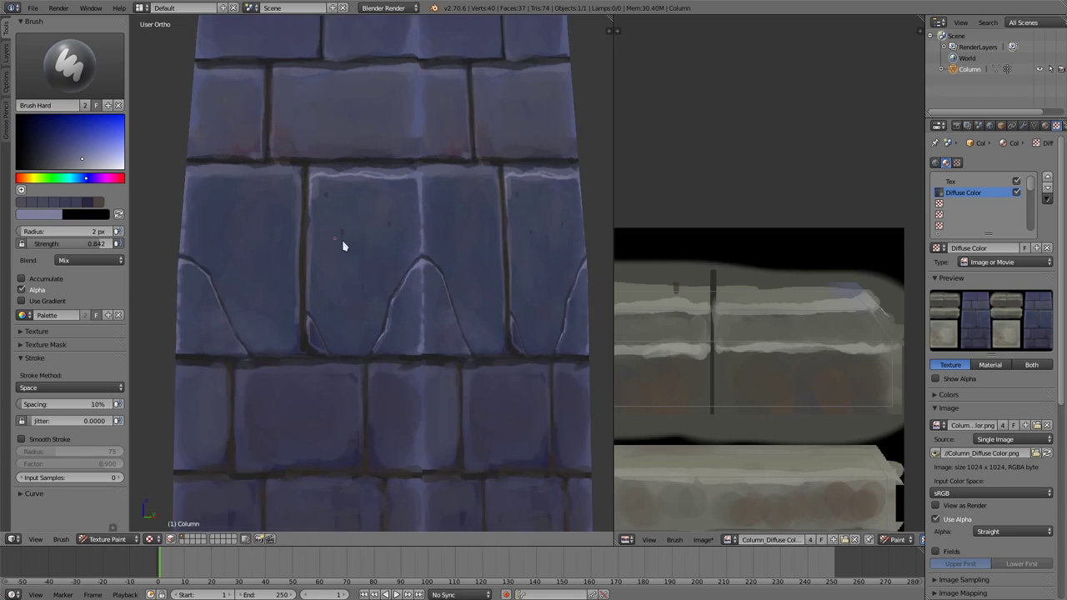
left_click_drag(331, 219, 333, 199)
left_click_drag(334, 239, 329, 316)
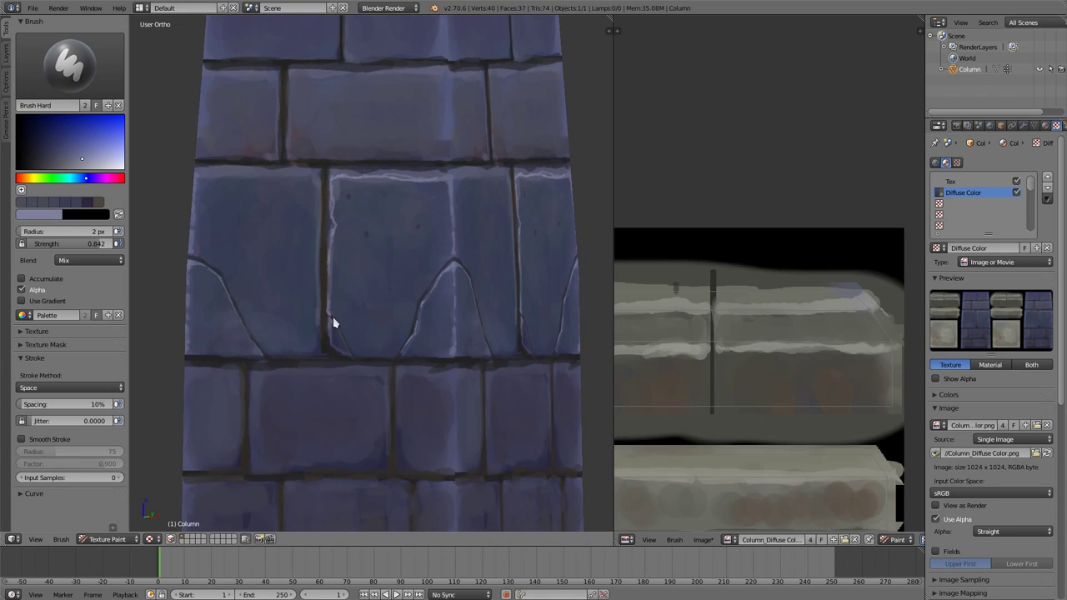
left_click_drag(327, 321, 328, 341)
left_click_drag(345, 338, 357, 358)
left_click(391, 295)
left_click(366, 239)
- Sample a darker blue-grey from the brick and enlarge the brush to a 13 px radius
mouse_move(350, 143)
middle_mouse_down()
mouse_move(397, 200)
mouse_move(390, 172)
middle_mouse_up()
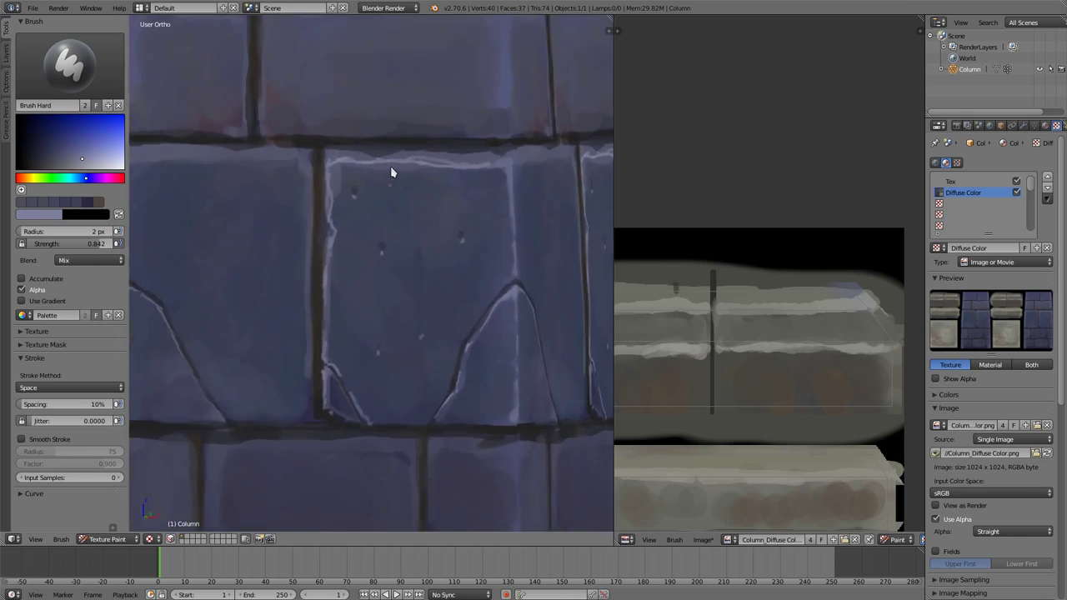
scroll(341, 220, "up", 2)
key("s")
key("f")
left_click(330, 197)
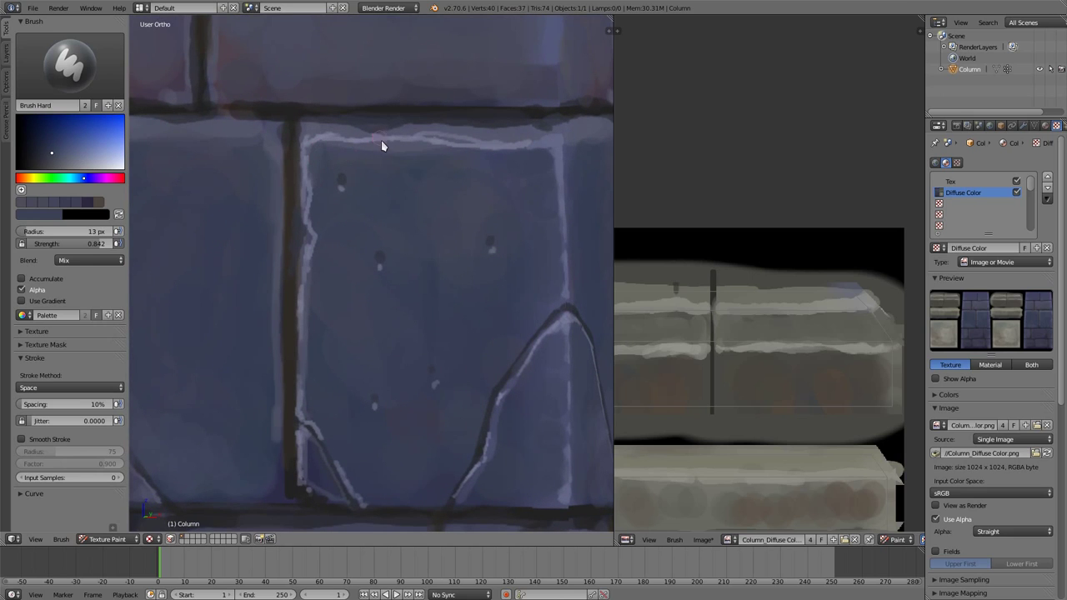
scroll(381, 145, "down", 3)
mouse_move(383, 239)
middle_mouse_down("shift")
mouse_move(340, 183)
mouse_move(432, 281)
middle_mouse_up("shift")
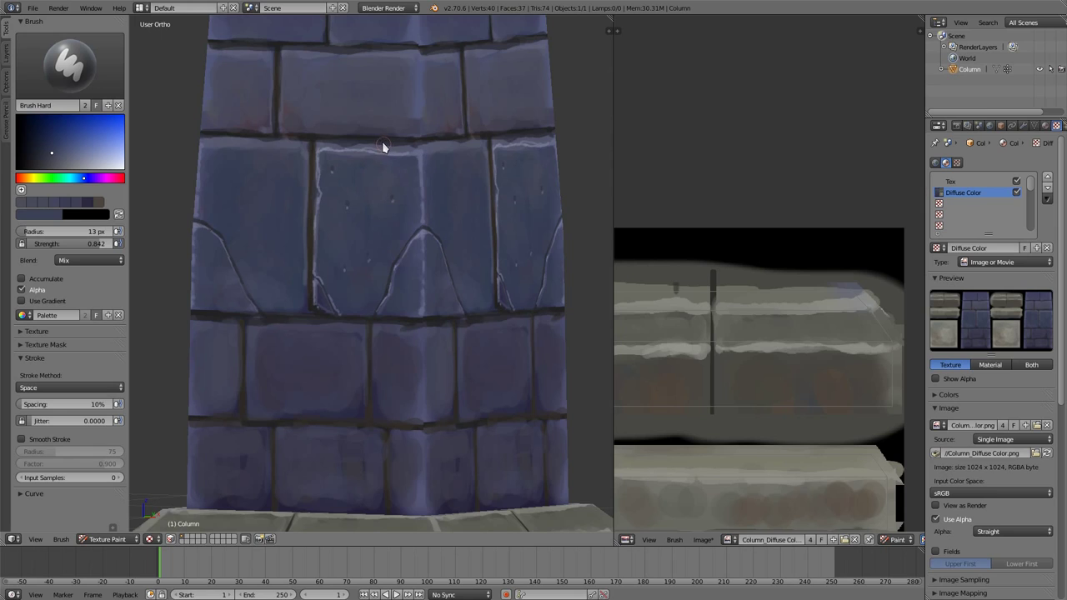
- Sample a darker blue from the mortar line and set a 4 px brush
key("s")
key("f")
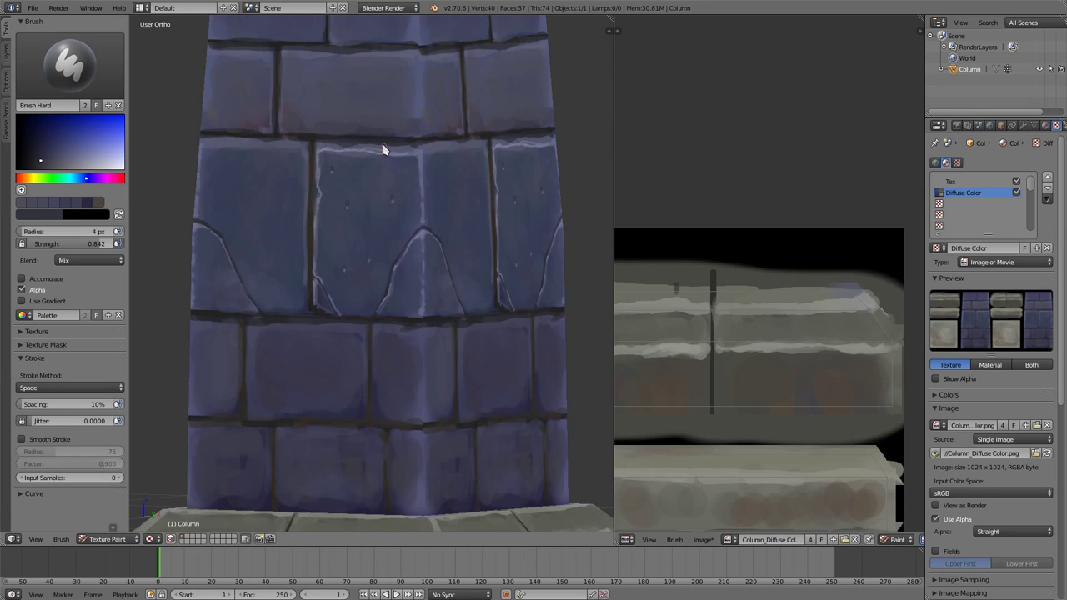
left_click(372, 148)
- Orbit to a frontal view of the top cap and resize the brush to 23 px
middle_click_drag(445, 255, 470, 242)
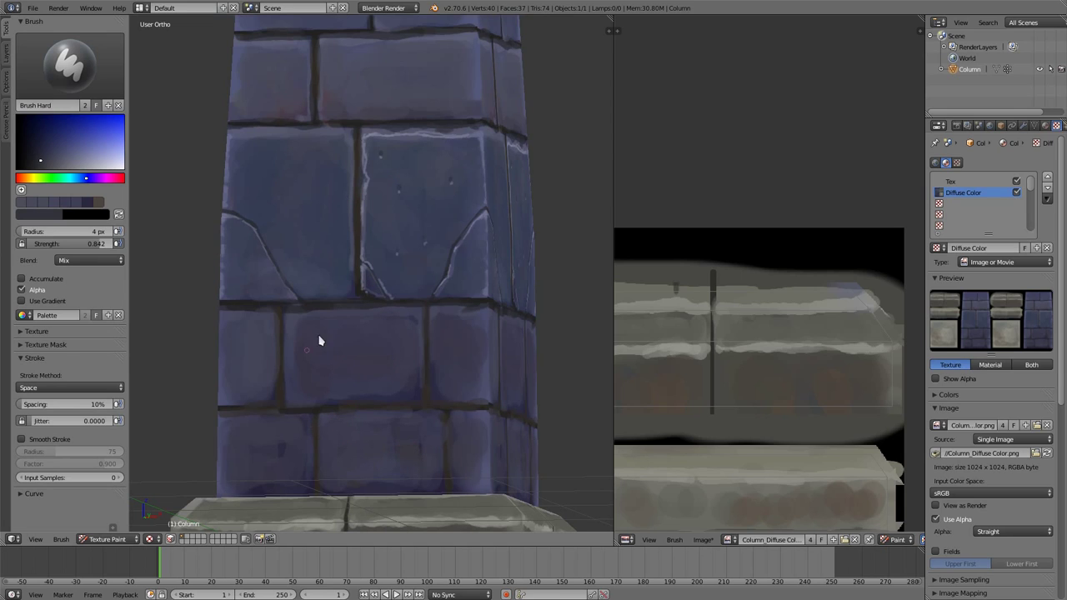
mouse_move(466, 200)
middle_mouse_down()
mouse_move(434, 300)
mouse_move(360, 323)
middle_mouse_up()
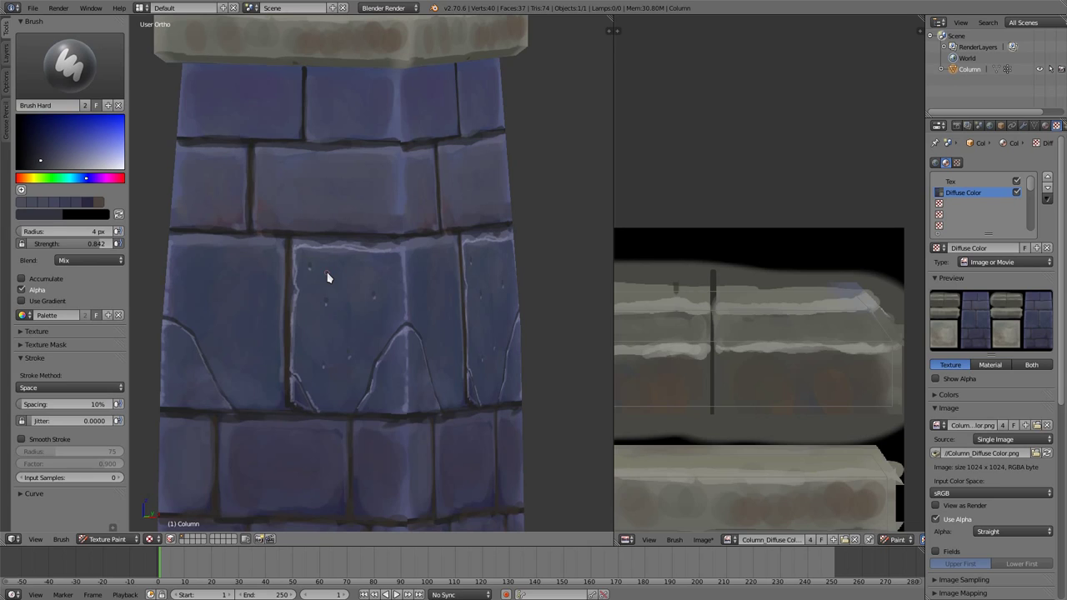
scroll(378, 250, "up", 1)
scroll(367, 224, "up", 1)
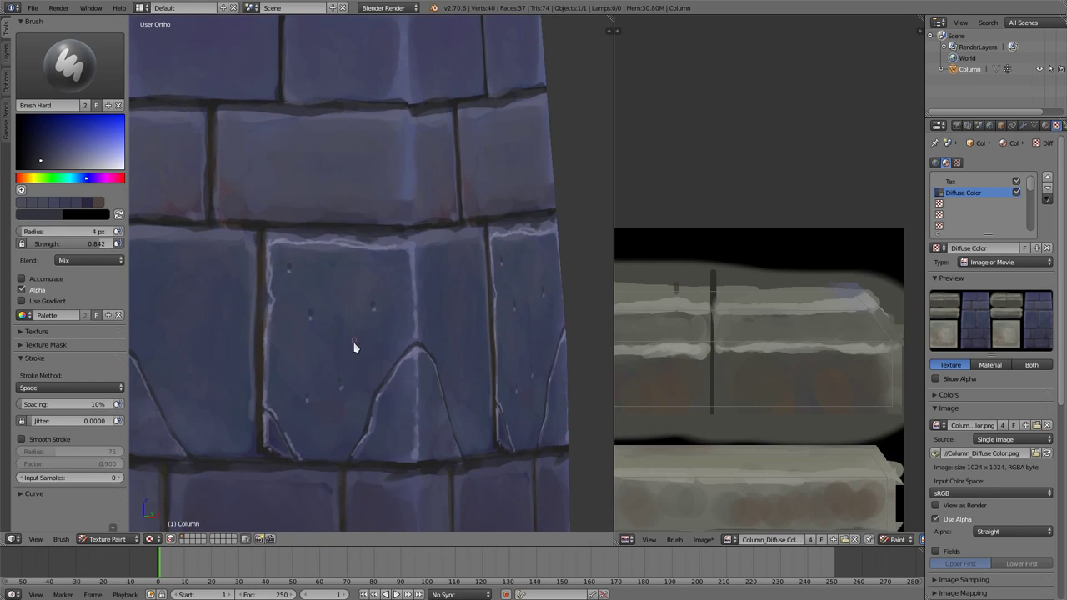
key("s")
key("f")
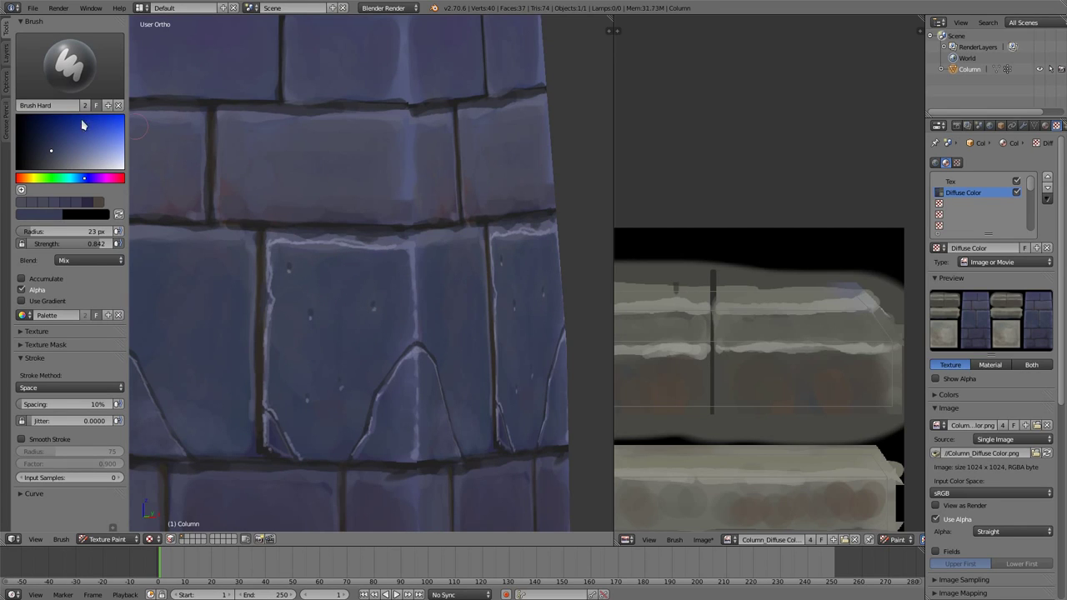
left_click_drag(30, 178, 27, 178)
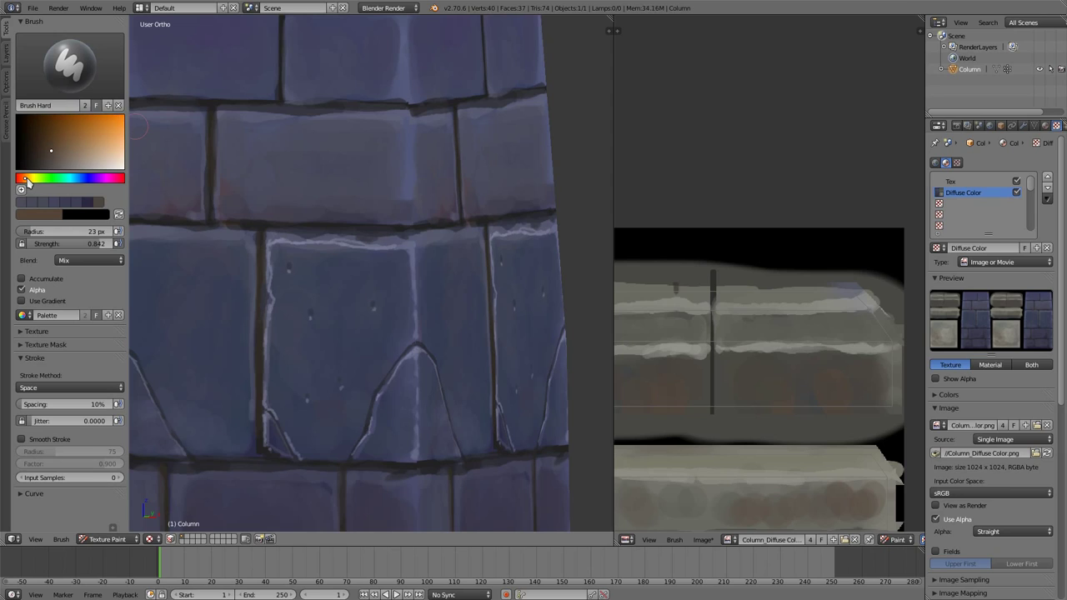
left_click(89, 180)
left_click_drag(111, 181, 122, 178)
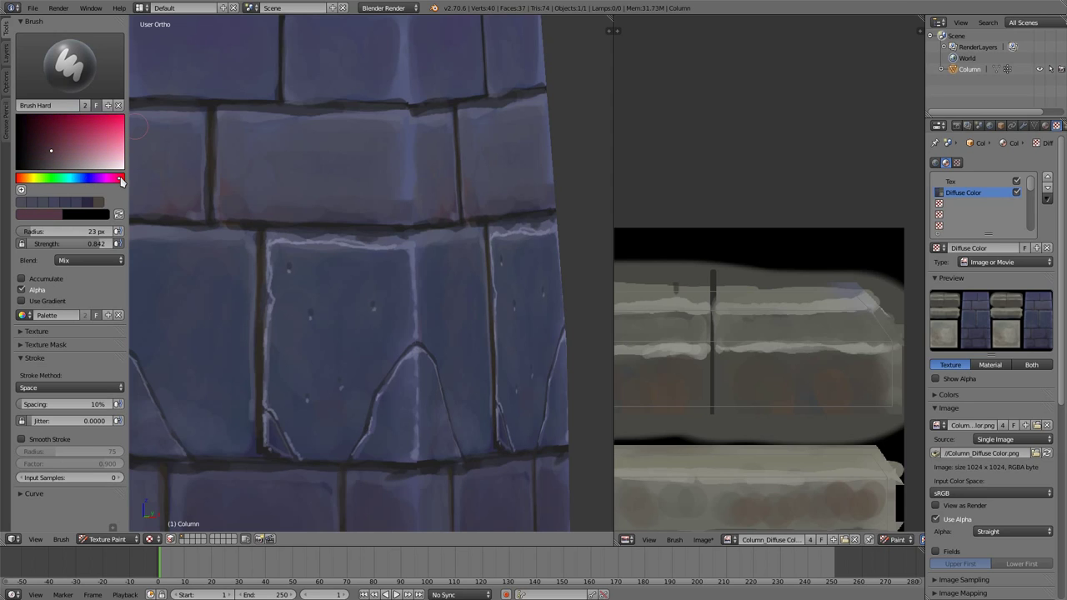
left_click_drag(68, 150, 67, 133)
left_click_drag(343, 277, 344, 293)
key("s")
key("s")
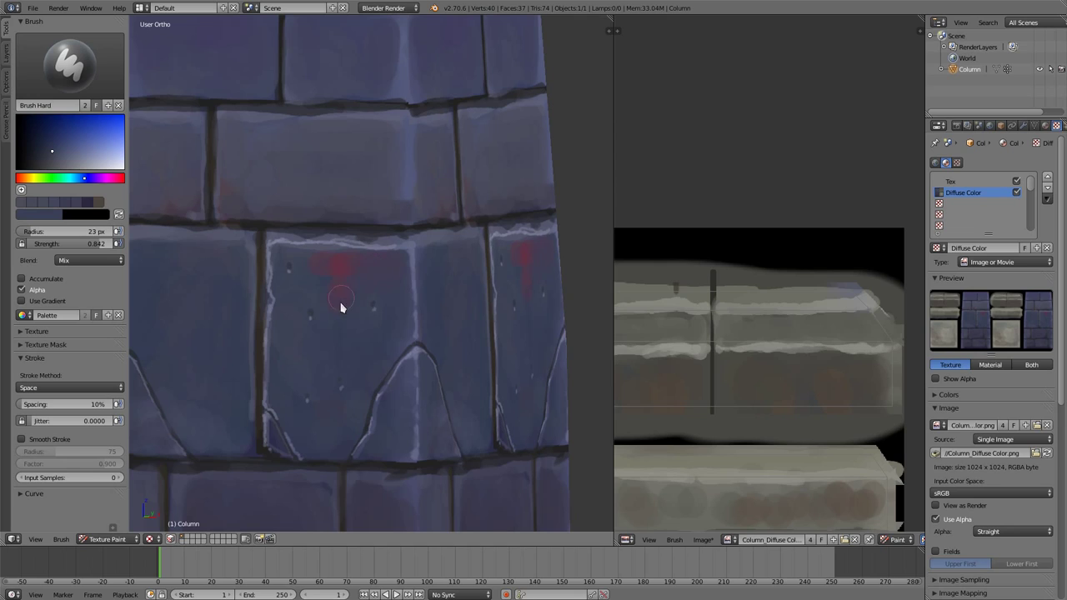
left_click_drag(338, 310, 343, 280)
key("ctrl+z")
key("s")
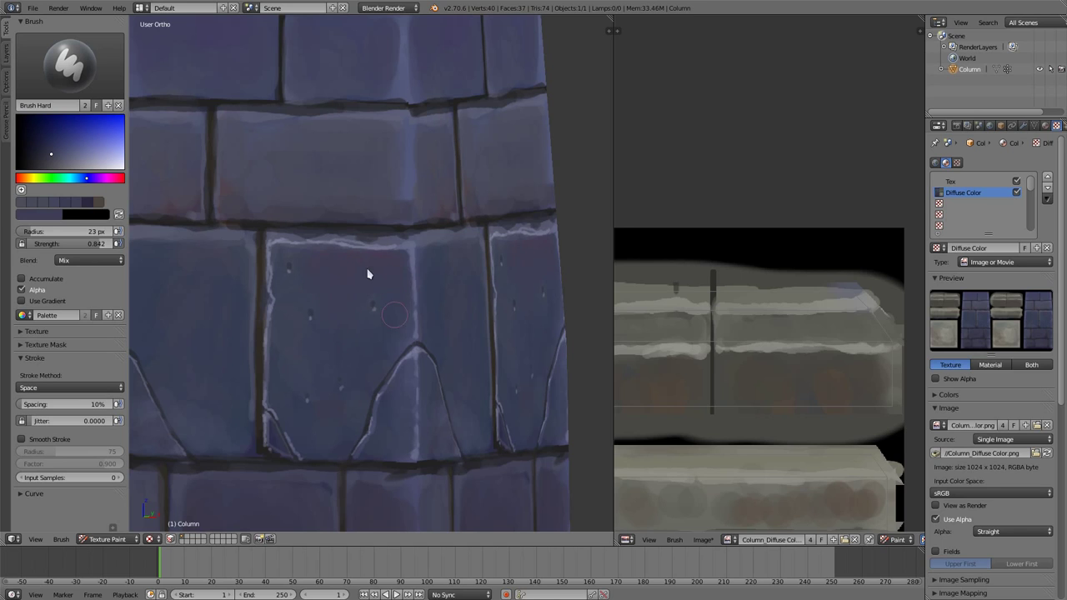
mouse_move(367, 276)
middle_mouse_down()
mouse_move(376, 186)
mouse_move(395, 205)
mouse_move(395, 271)
middle_mouse_up()
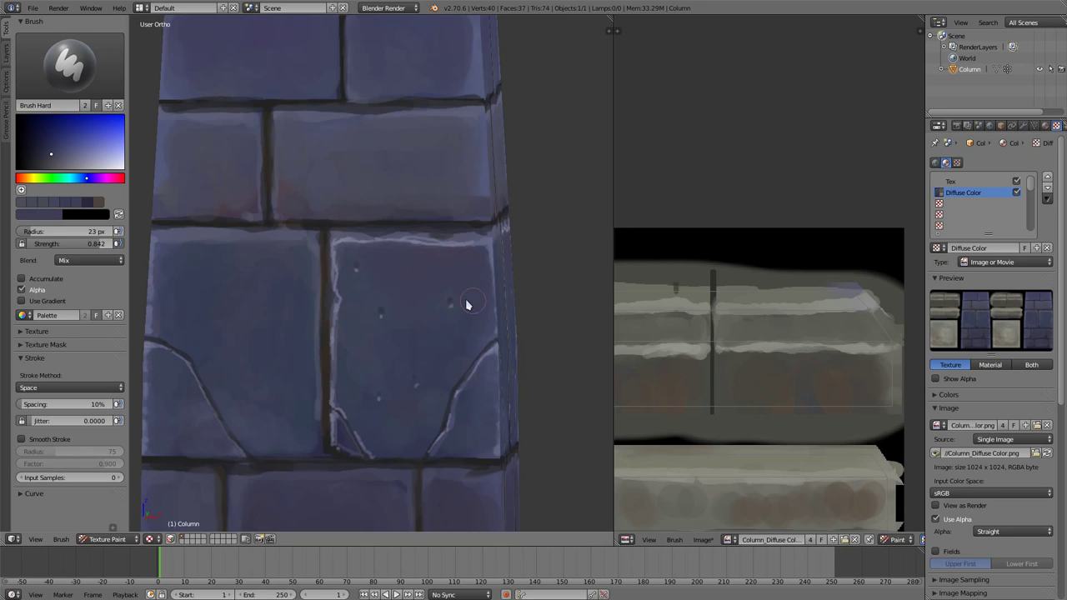
middle_click_drag(426, 301, 351, 305)
scroll(354, 307, "down", 1)
scroll(400, 329, "down", 2)
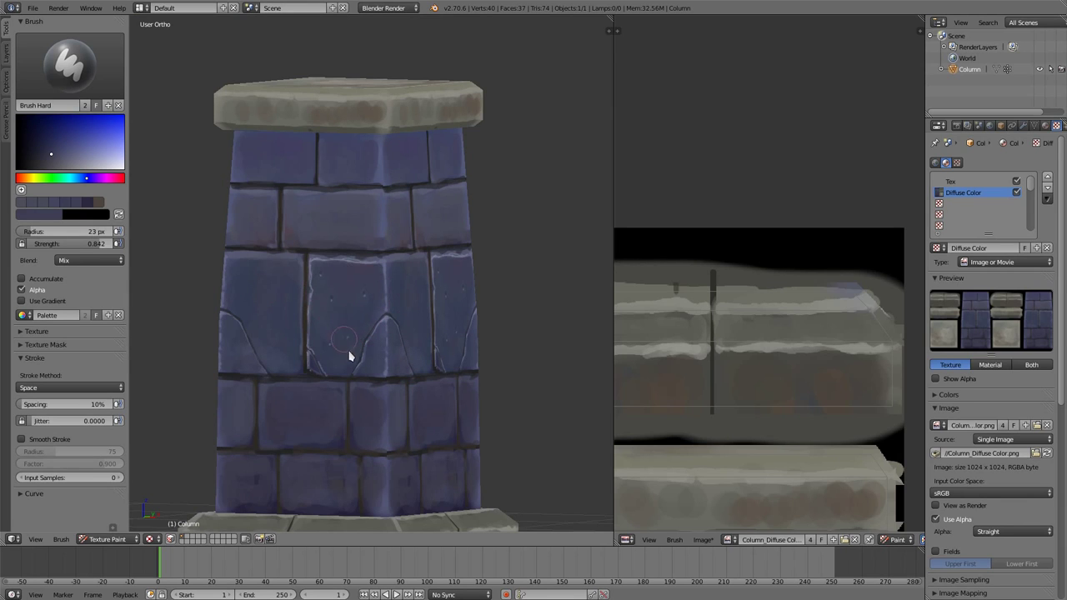
- Zoom in on the brick beside the arched one and paint along its lower crack
middle_click_drag(350, 355, 384, 374)
scroll(384, 374, "up", 3)
scroll(409, 319, "down", 1)
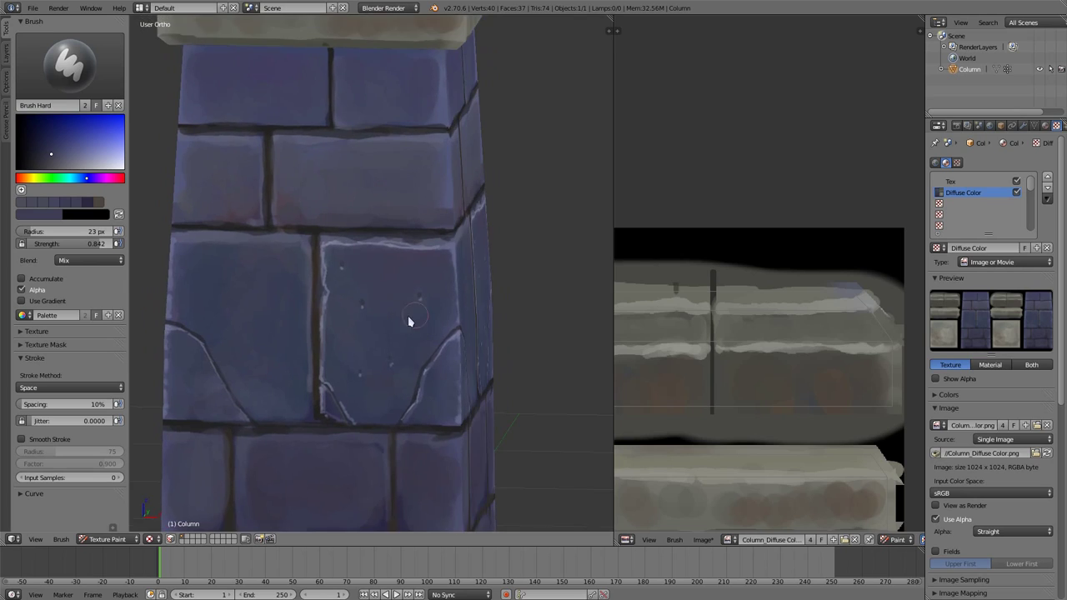
scroll(359, 300, "up", 2)
scroll(352, 294, "up", 1)
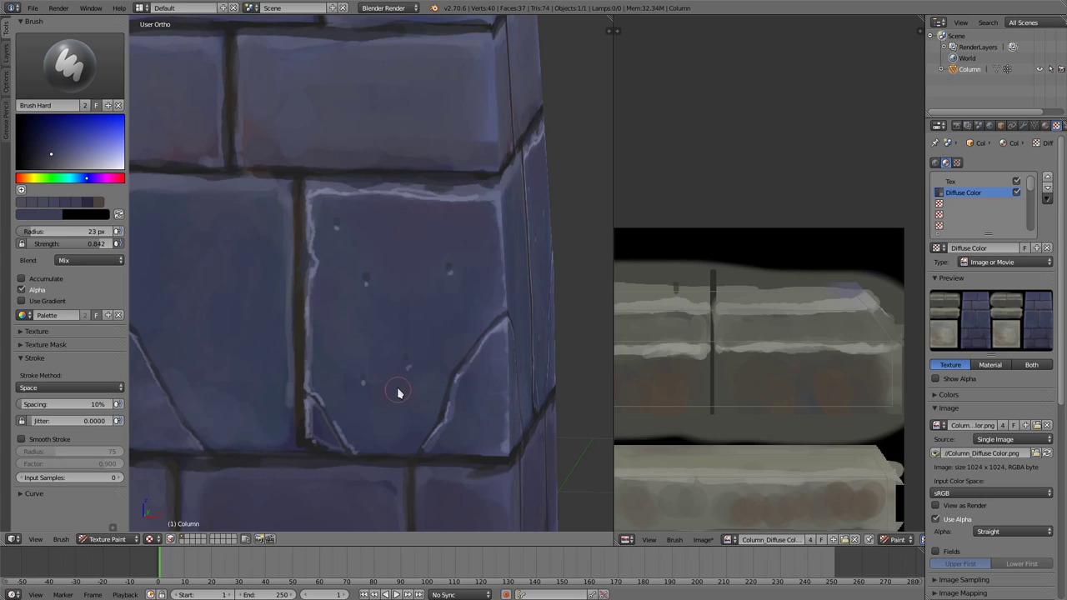
left_click_drag(379, 438, 414, 440)
- Sample a darker colour and paint a 3 px dark crack toward the vertical mortar line
key("s")
key("KP_4")
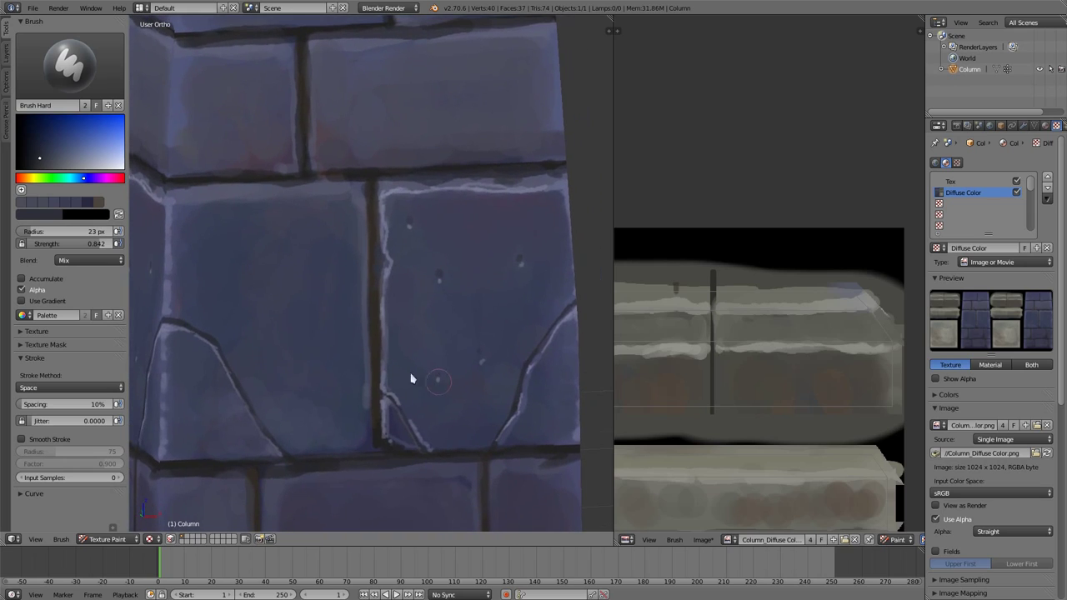
key("f")
left_click(238, 381)
left_click_drag(292, 382, 367, 402)
- Sample a mid blue-grey and stroke a light highlight along the new crack
key("s")
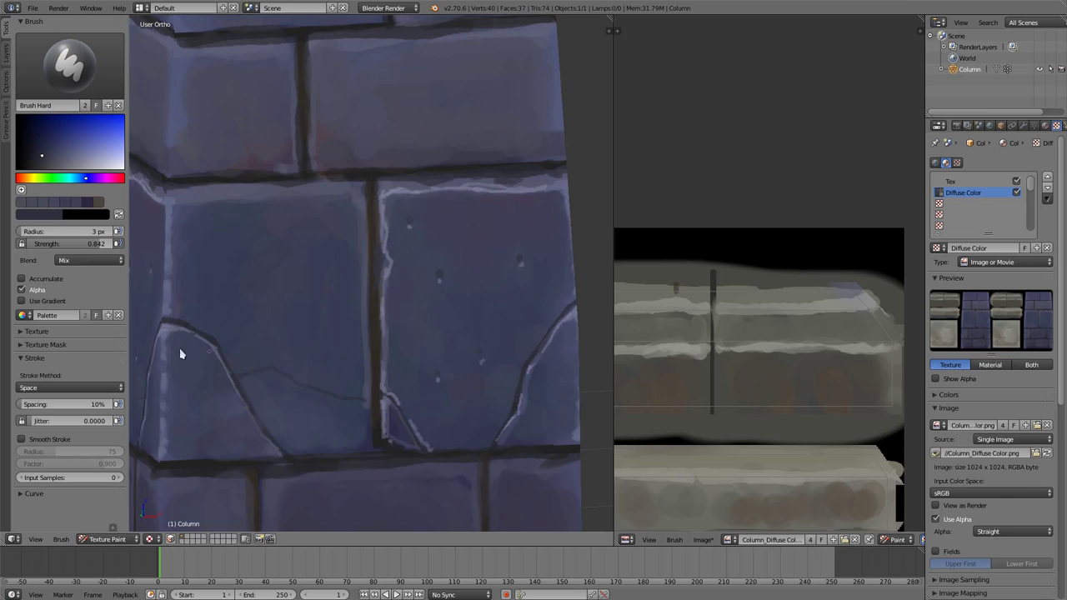
key("s")
left_click_drag(278, 377, 300, 388)
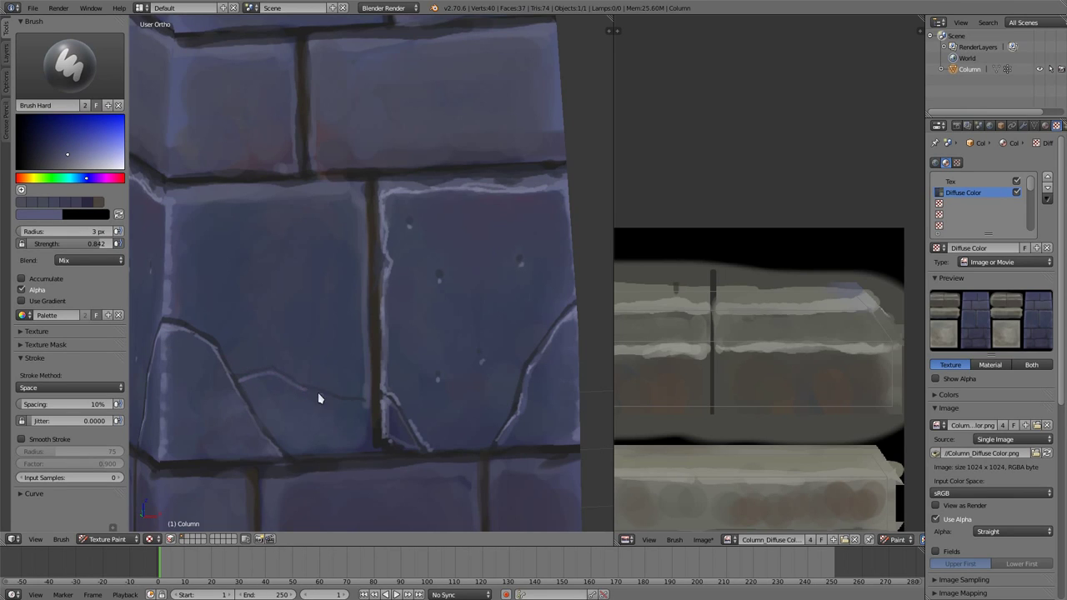
scroll(351, 401, "down", 3)
- Sample the dark seam colour and fill the seam junction with dark paint
scroll(294, 238, "down", 3)
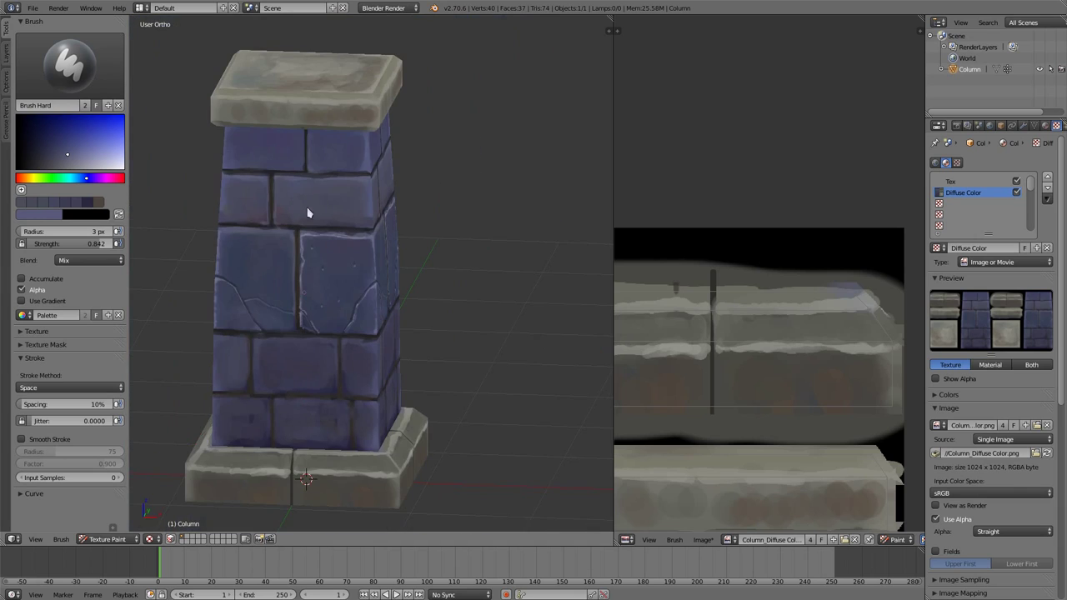
scroll(275, 342, "up", 1)
scroll(300, 350, "up", 2)
scroll(309, 305, "up", 2)
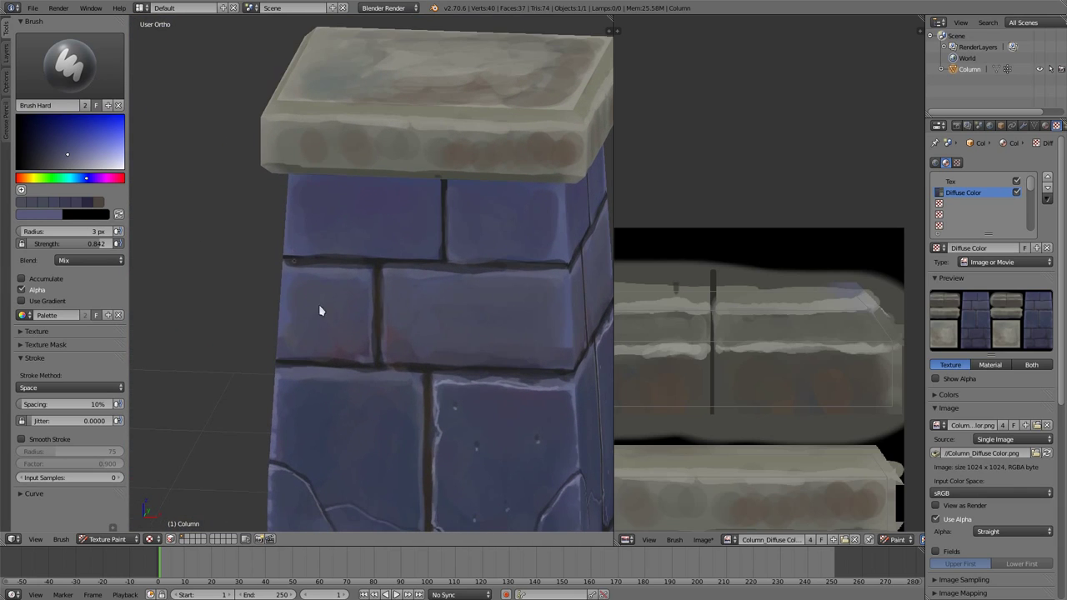
key("s")
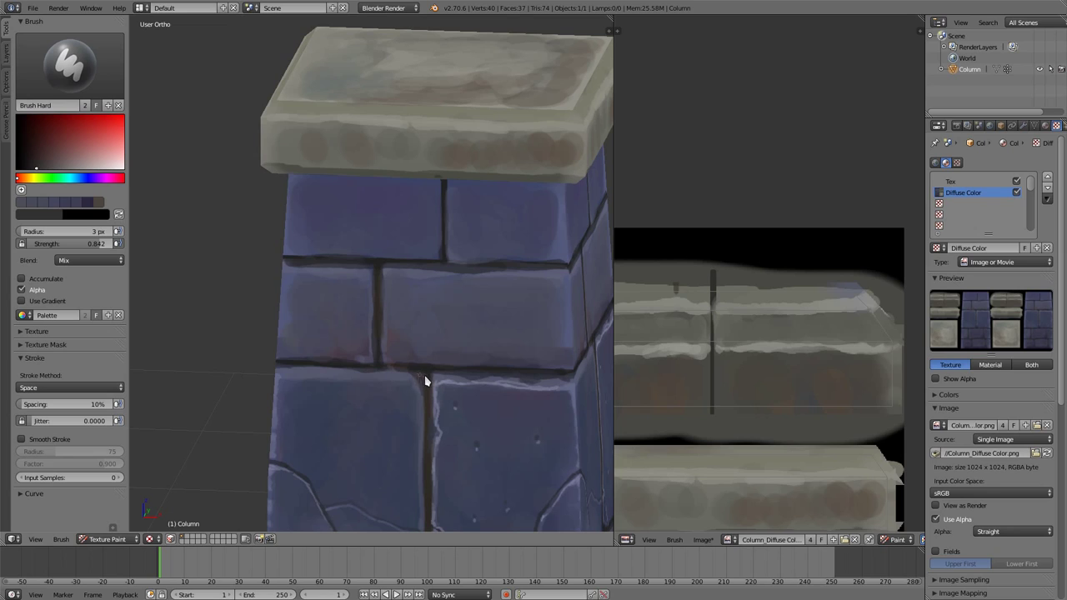
left_click_drag(421, 372, 436, 376)
- Sample a dark brown and paint a dark line up and down the vertical crack
scroll(440, 334, "up", 1)
scroll(472, 302, "up", 1)
key("s")
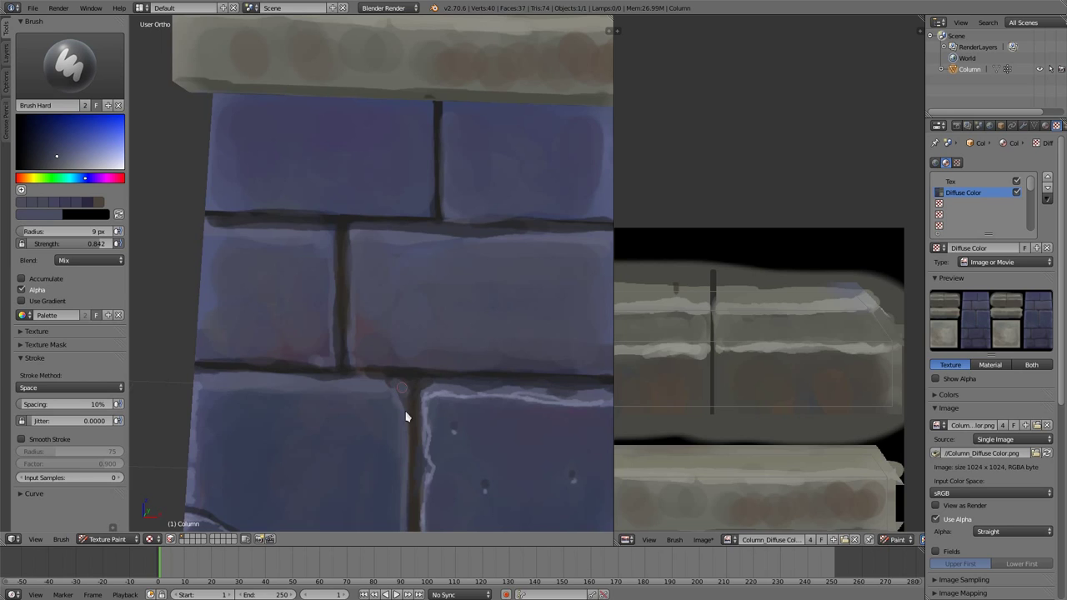
scroll(405, 369, "down", 2)
scroll(415, 493, "down", 1)
middle_click_drag(391, 445, 379, 283, "shift")
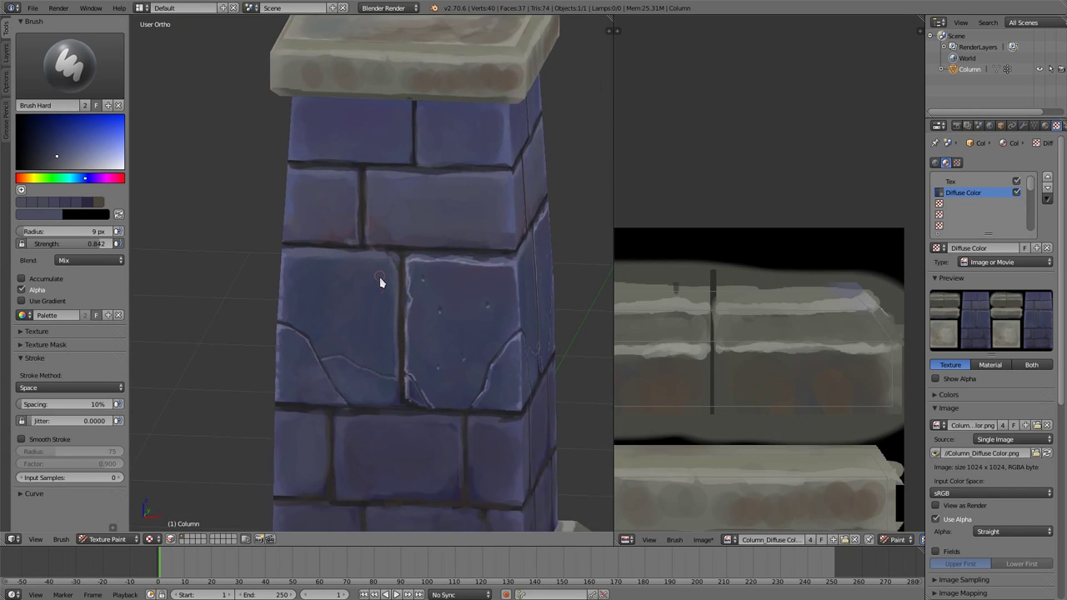
scroll(379, 283, "up", 1)
scroll(384, 298, "up", 2)
key("s")
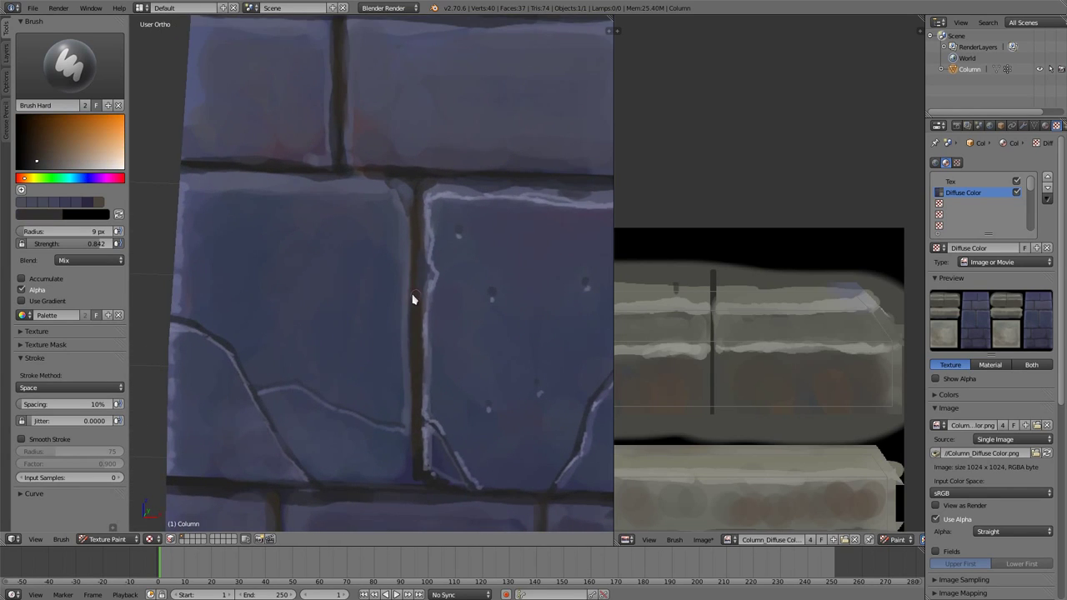
left_click_drag(401, 299, 409, 264)
left_click_drag(414, 235, 409, 305)
- With a 3 px brush and brighter tone, paint a light highlight along the crack edge
key("s")
key("f")
left_click(397, 308)
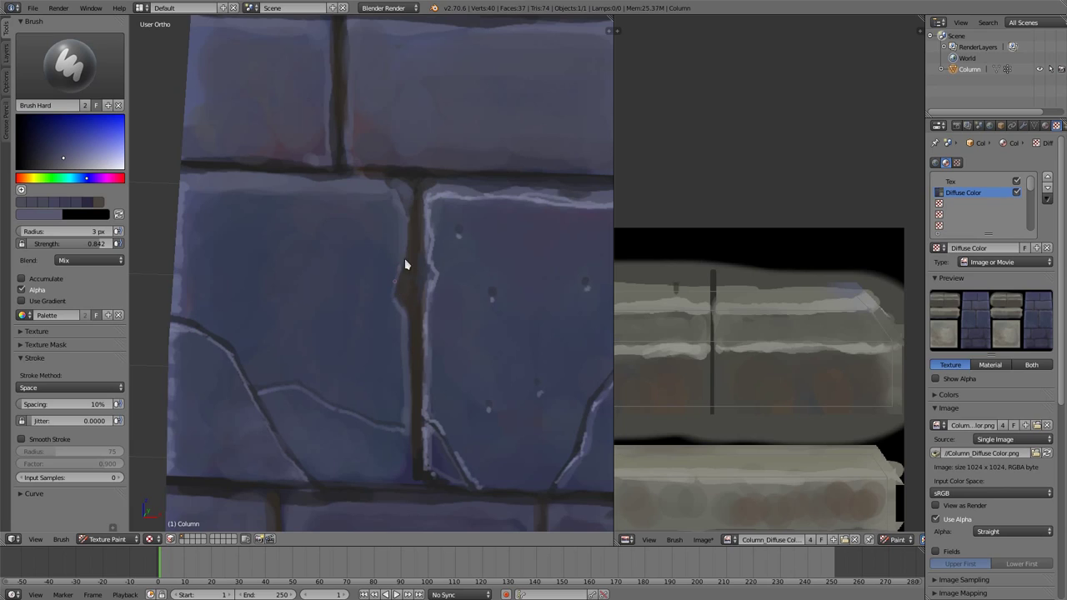
left_click(72, 161)
mouse_move(392, 300)
left_mouse_down()
mouse_move(406, 312)
mouse_move(409, 364)
left_mouse_up()
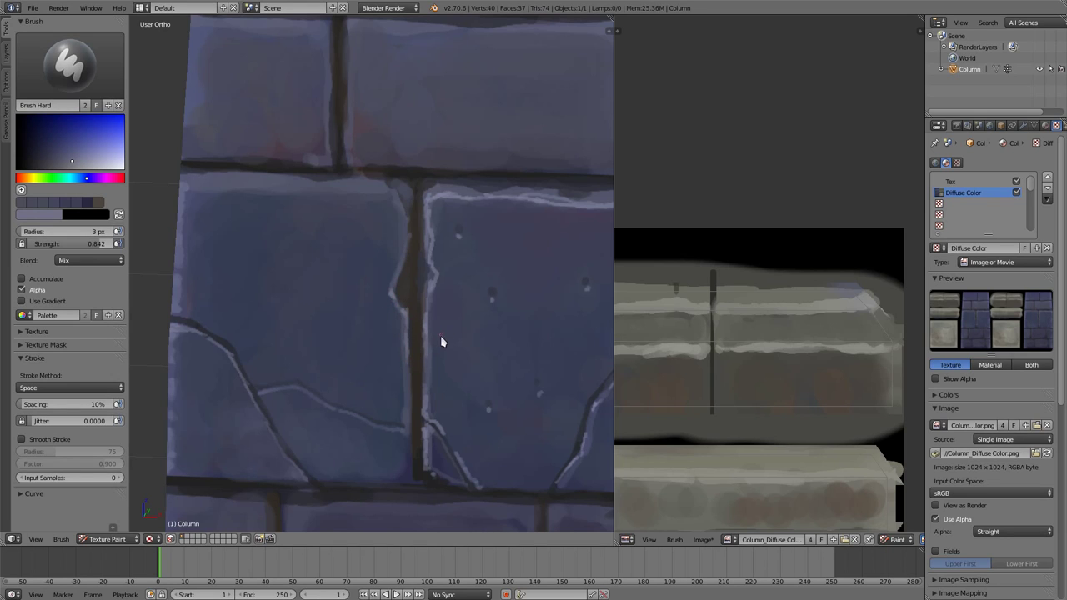
- Darken the crack's left edge and extend the dark chip further up the crack
key("s")
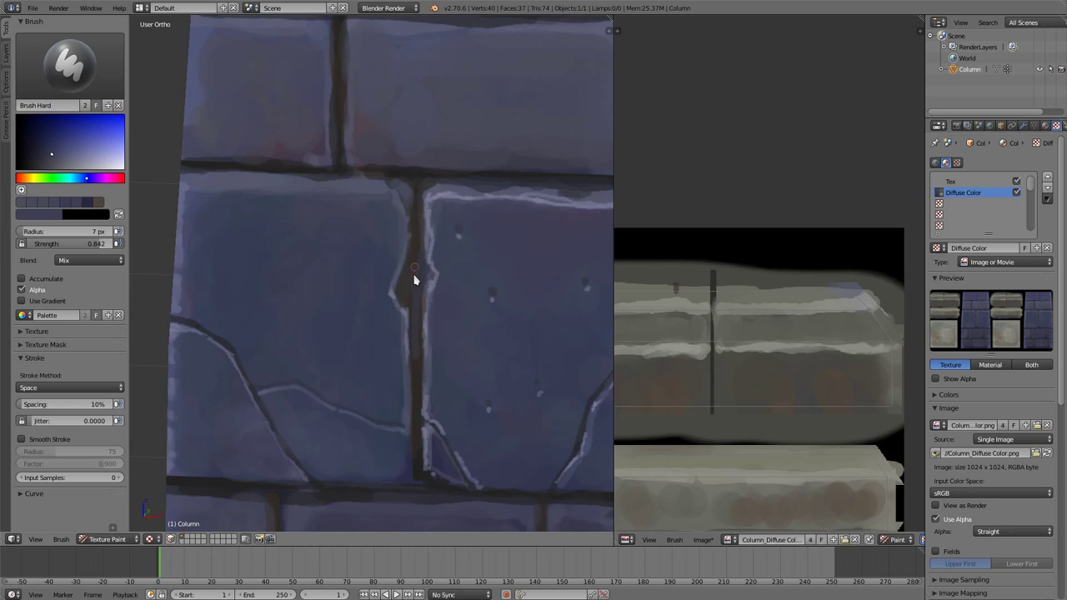
left_click_drag(413, 275, 416, 253)
key("s")
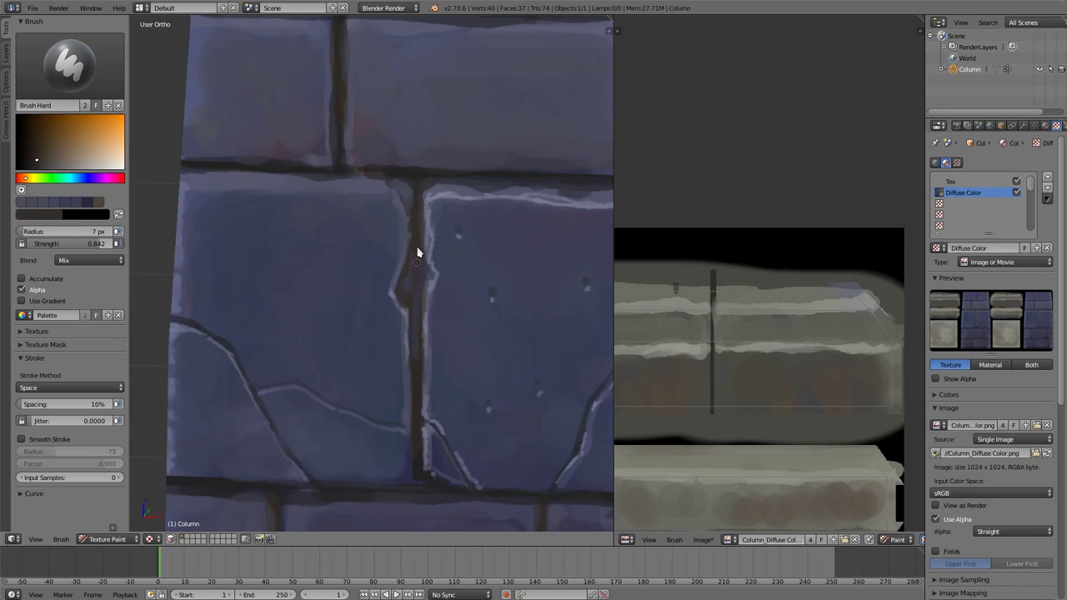
left_click_drag(36, 162, 28, 162)
left_click_drag(419, 242, 426, 178)
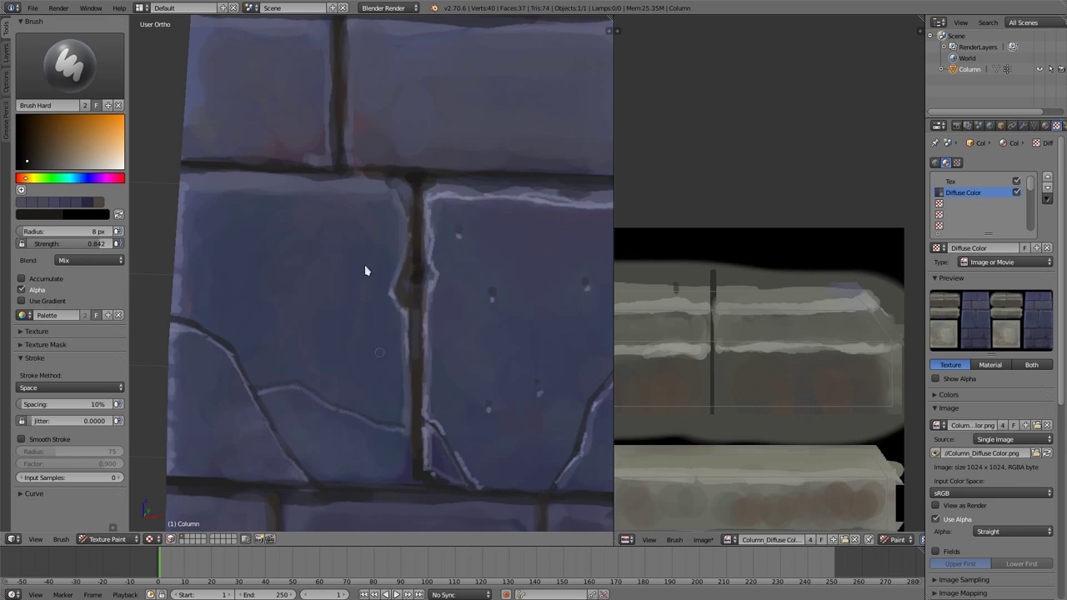
key("bracketleft")
key("bracketleft")
- Darken the crack further down, then zoom out and reframe the view on the upper bricks
mouse_move(416, 282)
left_mouse_down()
mouse_move(416, 256)
mouse_move(417, 333)
left_mouse_up()
scroll(419, 334, "down", 1)
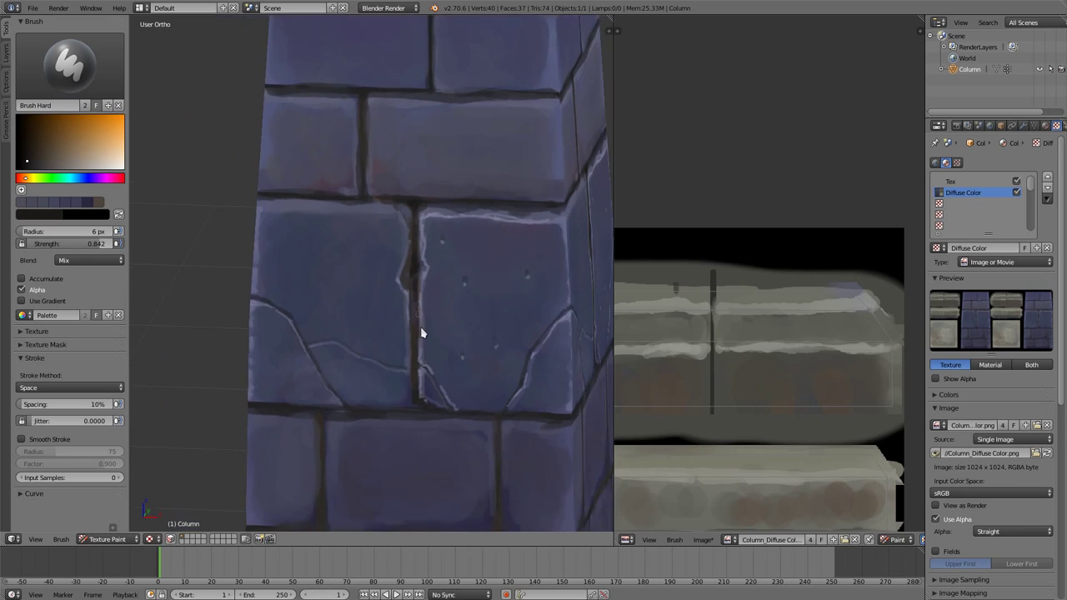
scroll(417, 356, "down", 2)
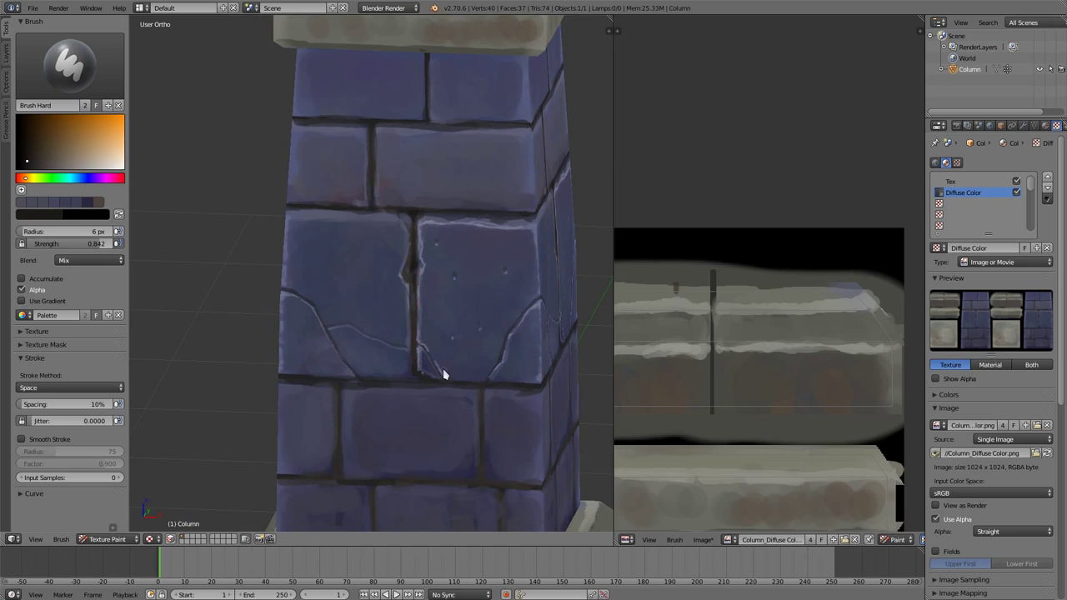
scroll(425, 367, "down", 1)
scroll(398, 358, "down", 1)
mouse_move(389, 355)
middle_mouse_down()
mouse_move(366, 376)
mouse_move(383, 366)
middle_mouse_up()
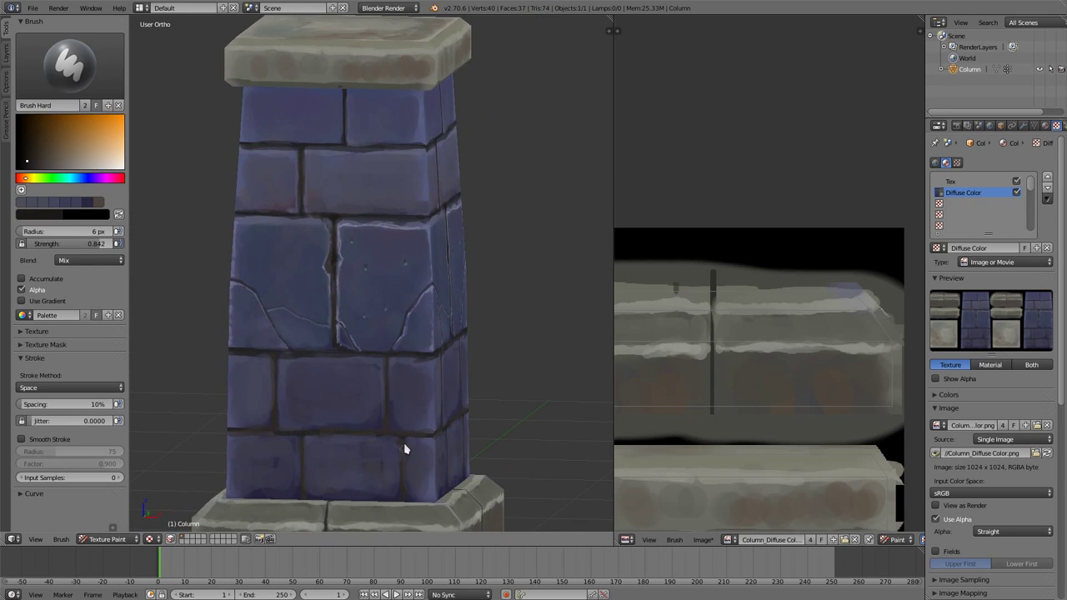
middle_click_drag(388, 269, 442, 350, "shift")
scroll(433, 333, "up", 1)
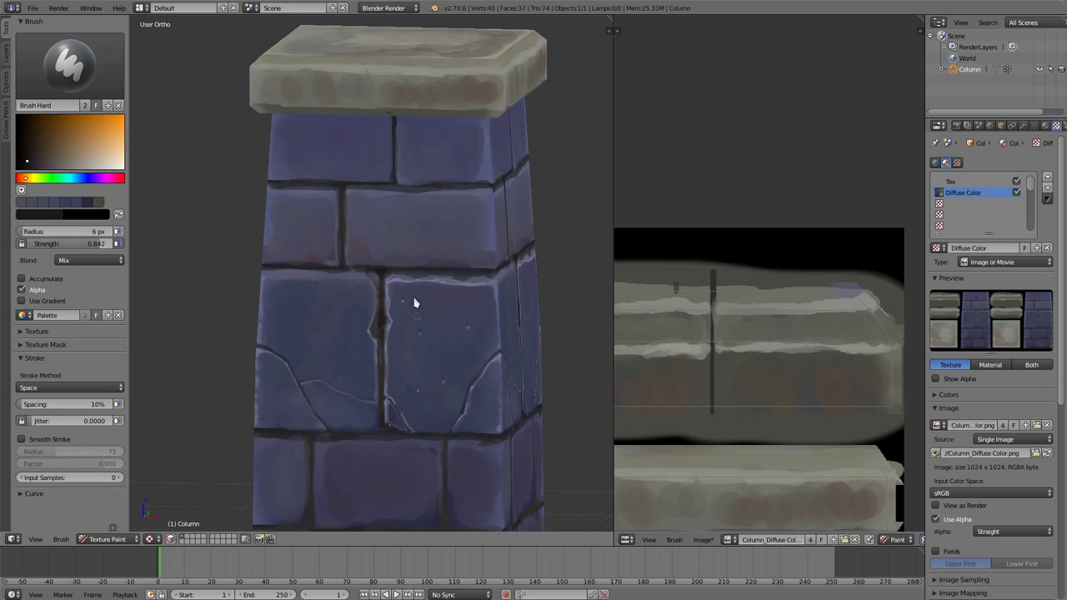
mouse_move(412, 284)
middle_mouse_down()
mouse_move(395, 364)
mouse_move(388, 338)
mouse_move(417, 410)
mouse_move(438, 399)
mouse_move(434, 350)
mouse_move(405, 322)
middle_mouse_up()
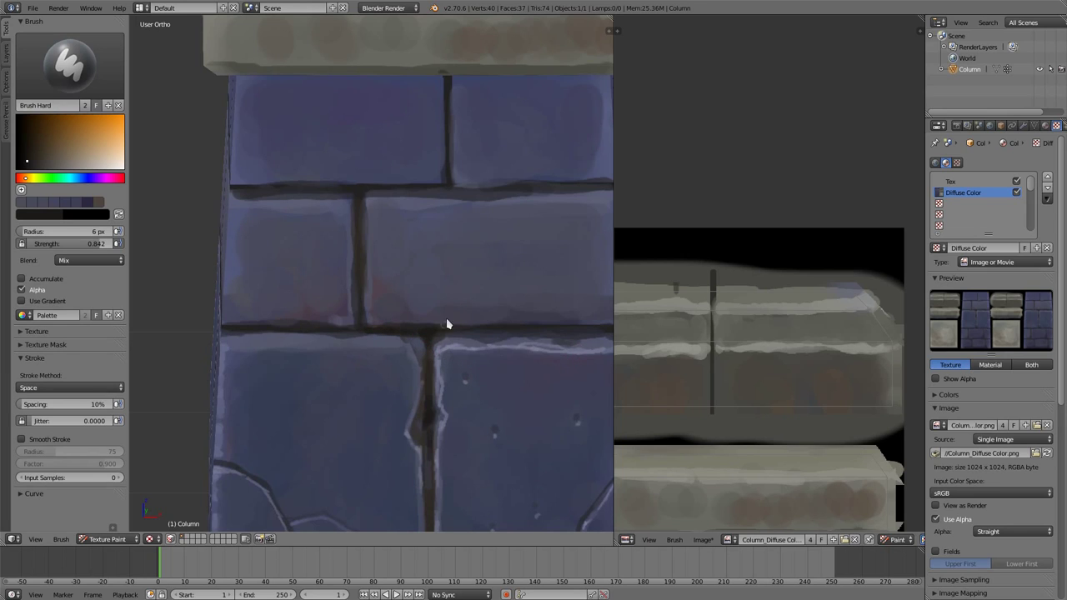
- Paint dark dabs and strokes along the mortar groove across the column's left corner
middle_click_drag(447, 323, 476, 338)
mouse_move(488, 452)
middle_mouse_down()
mouse_move(442, 298)
mouse_move(451, 311)
middle_mouse_up()
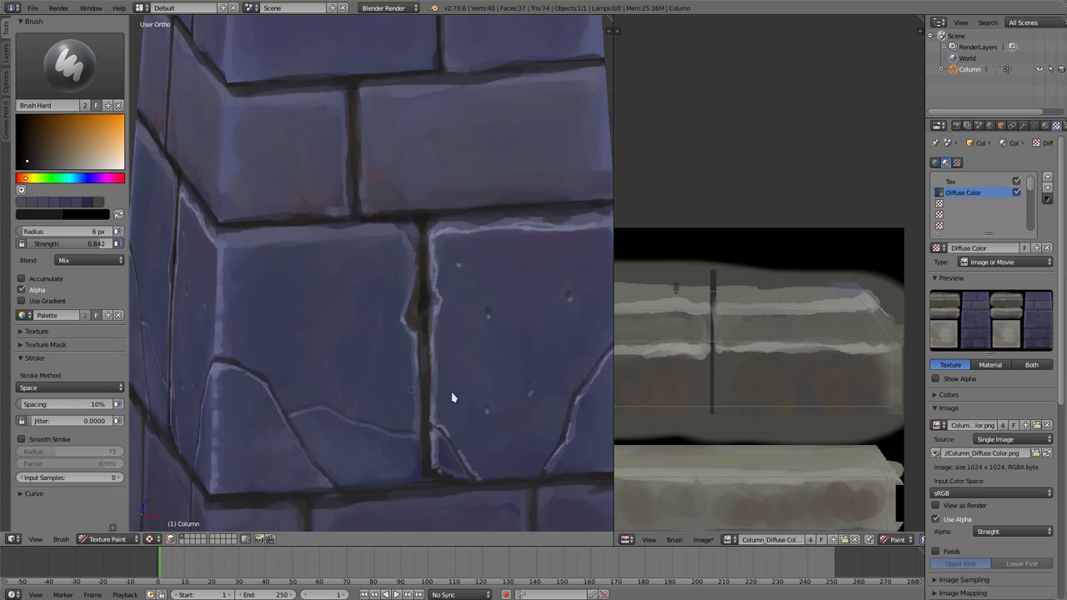
left_click(419, 471)
middle_click_drag(389, 359, 393, 238)
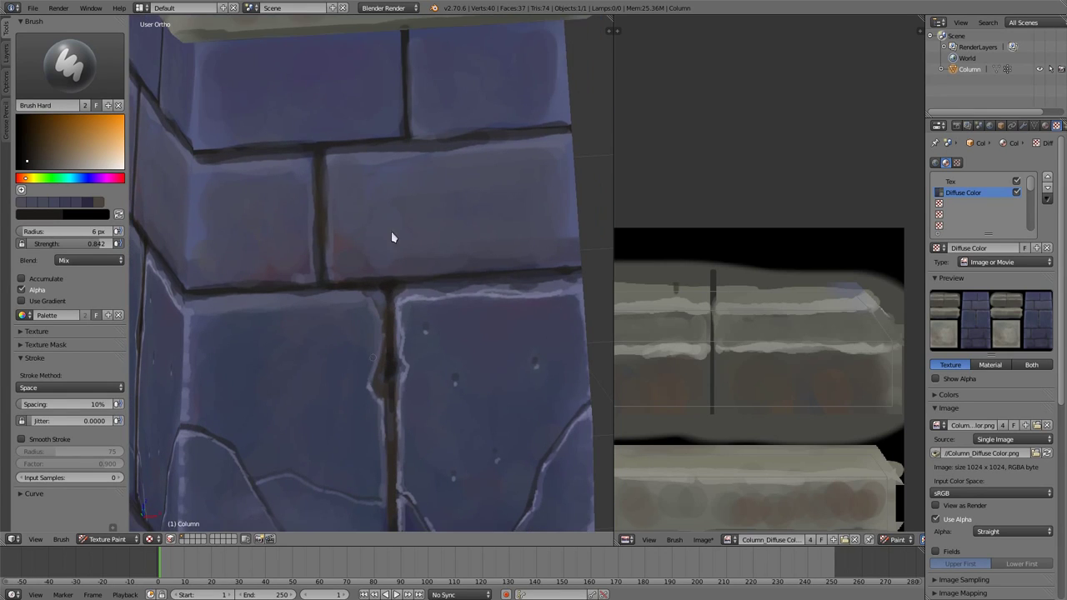
scroll(417, 283, "up", 2)
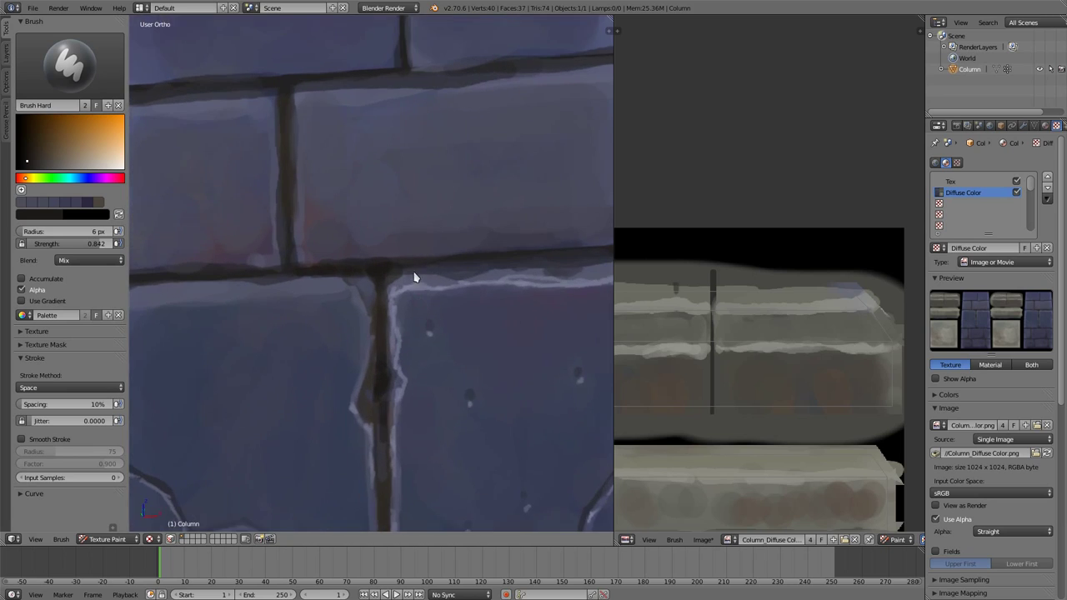
mouse_move(416, 278)
middle_mouse_down()
mouse_move(445, 286)
mouse_move(385, 293)
middle_mouse_up()
left_click_drag(297, 318, 309, 321)
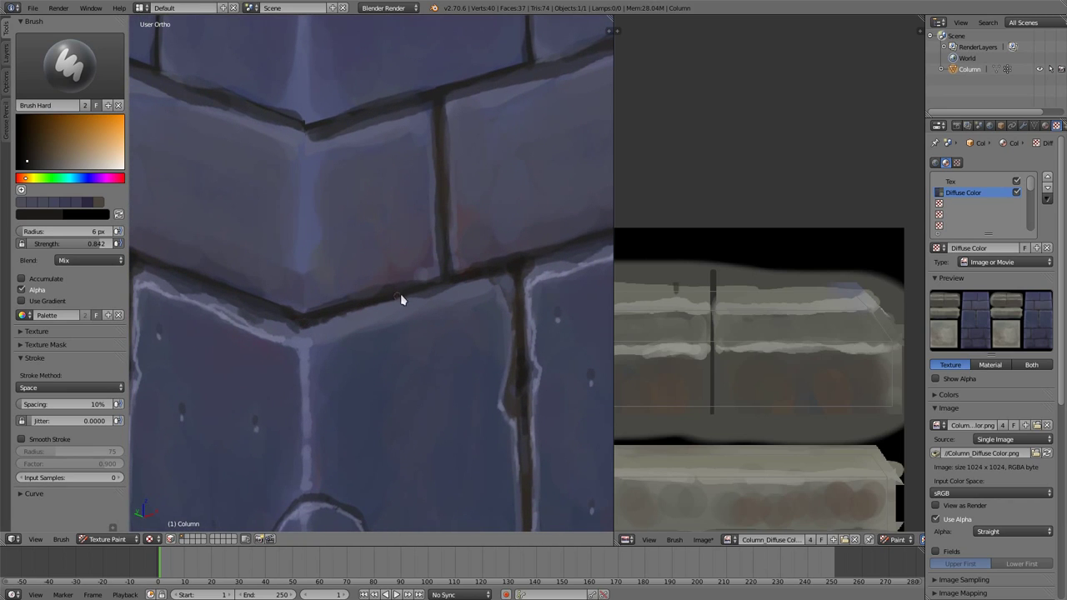
mouse_move(321, 320)
left_mouse_down()
mouse_move(408, 302)
mouse_move(388, 300)
left_mouse_up()
- Orbit to a face-on view of the wall and cap and sample the dark blue brick colour
mouse_move(362, 231)
middle_mouse_down()
mouse_move(324, 214)
mouse_move(358, 179)
middle_mouse_up()
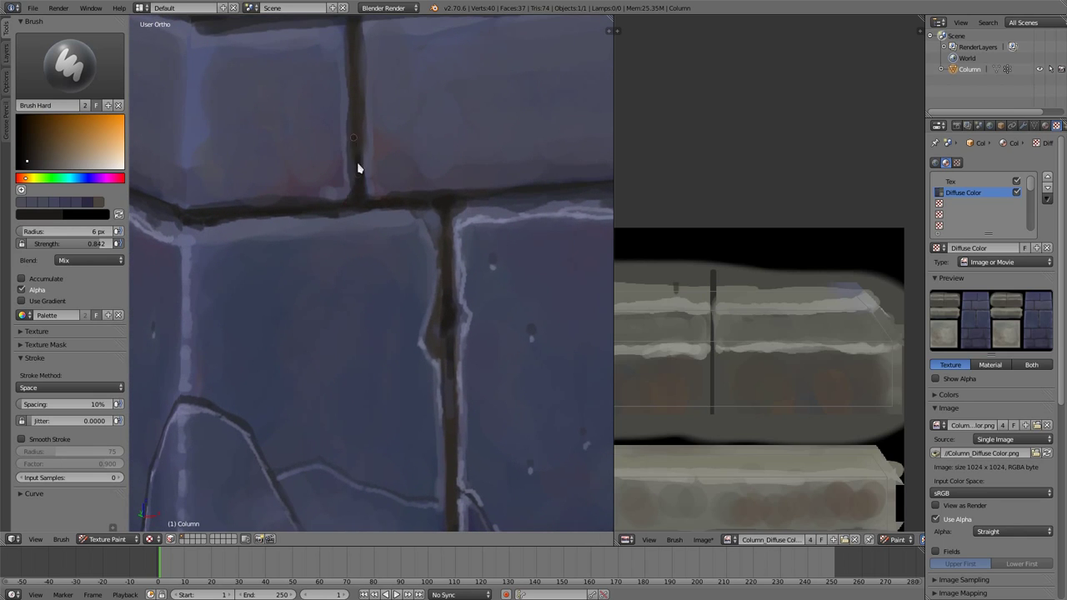
scroll(383, 201, "down", 5)
mouse_move(382, 201)
middle_mouse_down()
mouse_move(348, 191)
mouse_move(309, 214)
mouse_move(353, 176)
mouse_move(449, 251)
mouse_move(409, 269)
mouse_move(452, 281)
middle_mouse_up()
scroll(414, 238, "up", 2)
key("s")
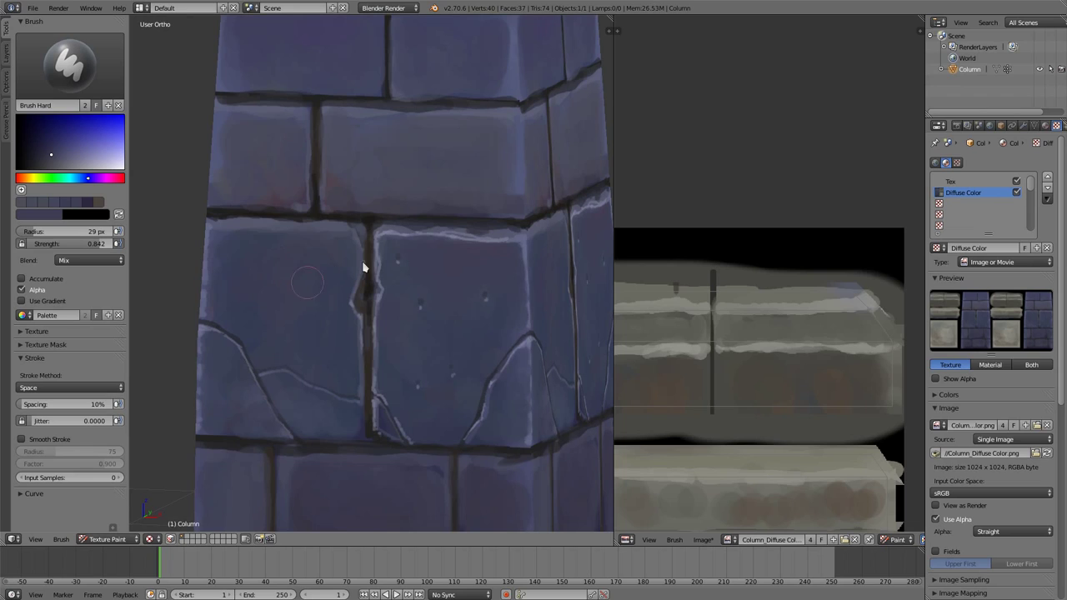
- With a 2 px brush, paint two dark holes on the lower-left brick
key("f")
left_click(273, 308)
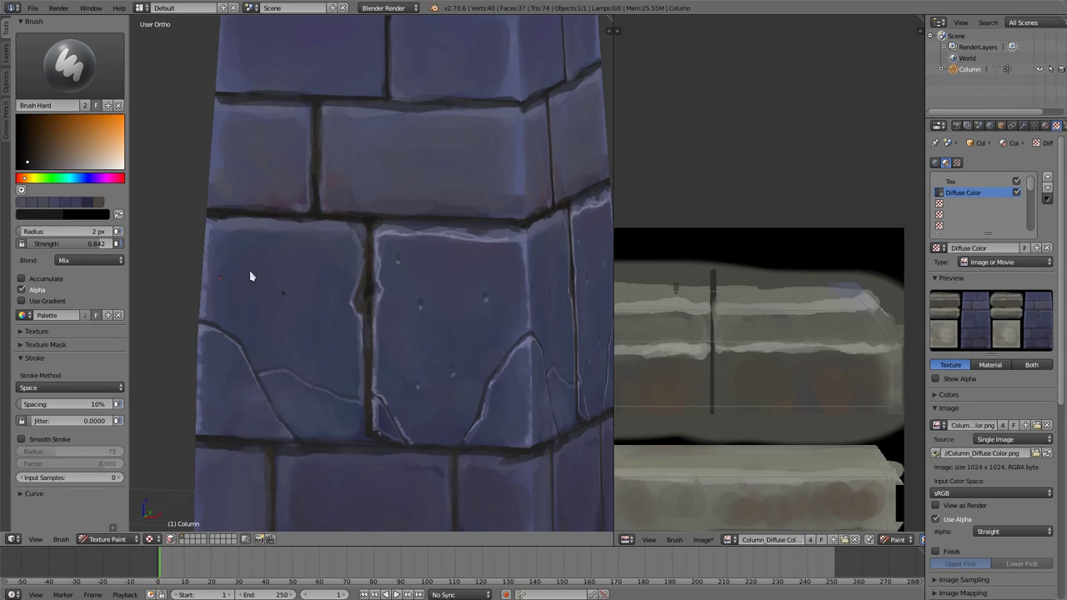
left_click_drag(306, 265, 313, 268)
left_click_drag(275, 347, 276, 343)
scroll(316, 293, "up", 2)
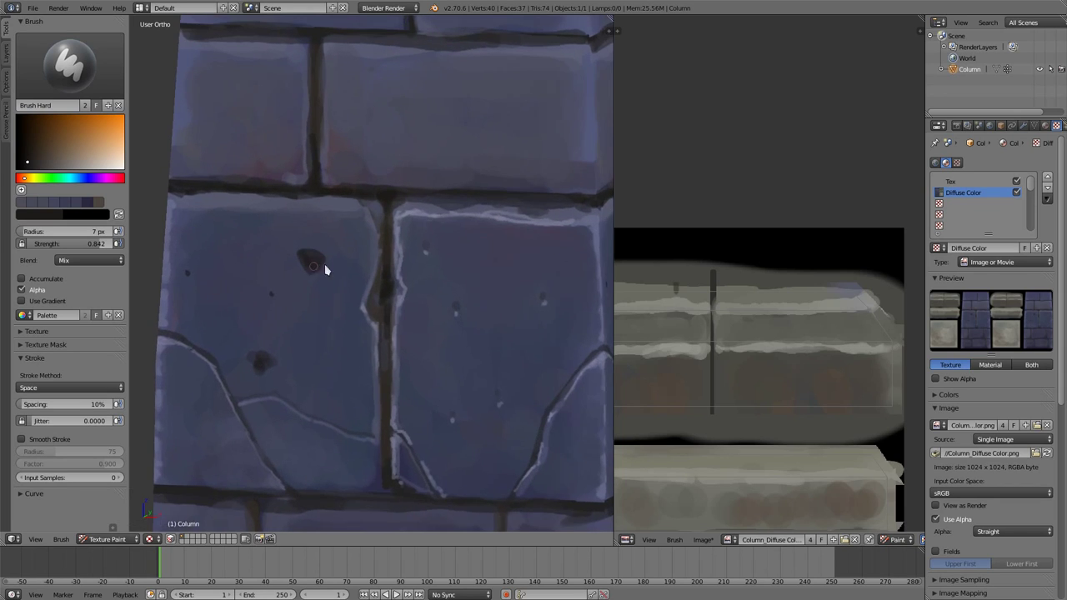
middle_click_drag(324, 269, 423, 297, "shift")
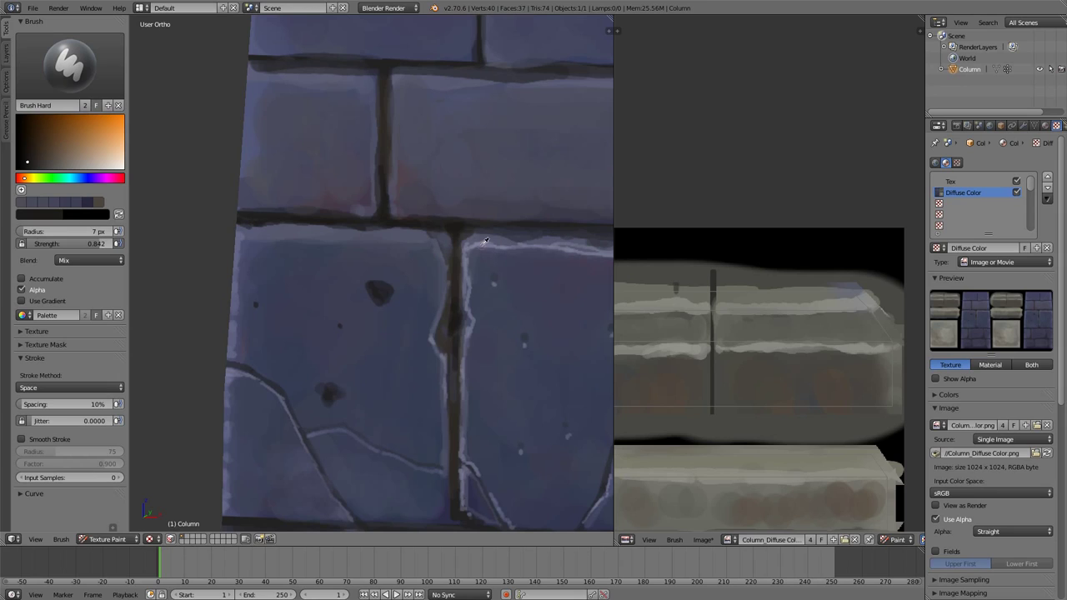
- At 3 px, taper the lower hole in dark purple and soften its tip with lighter blue-grey
key("s")
key("f")
left_click(322, 402)
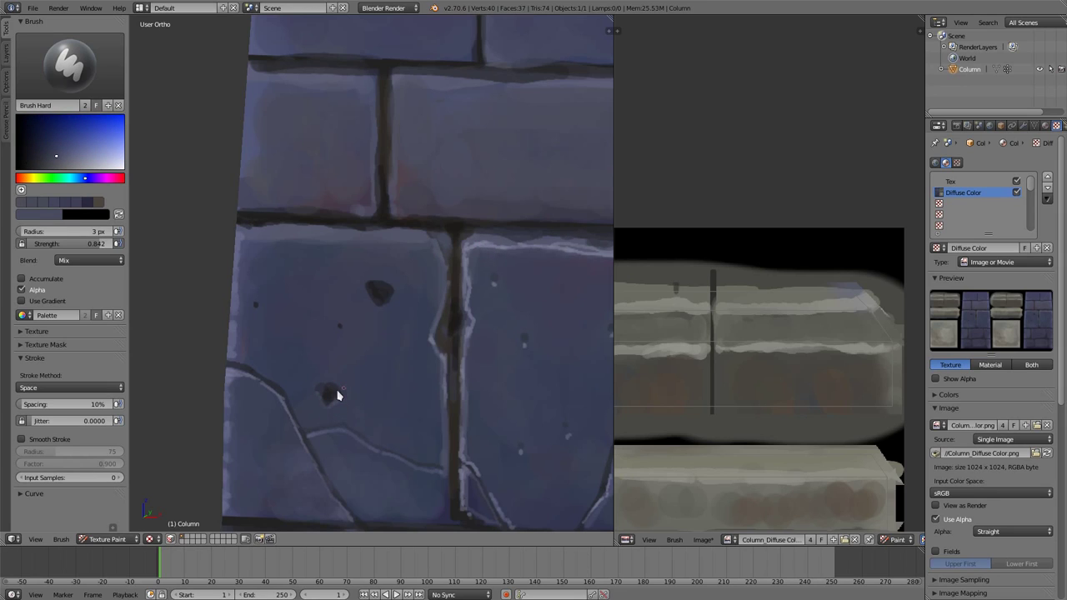
left_click_drag(368, 291, 378, 308)
key("s")
key("s")
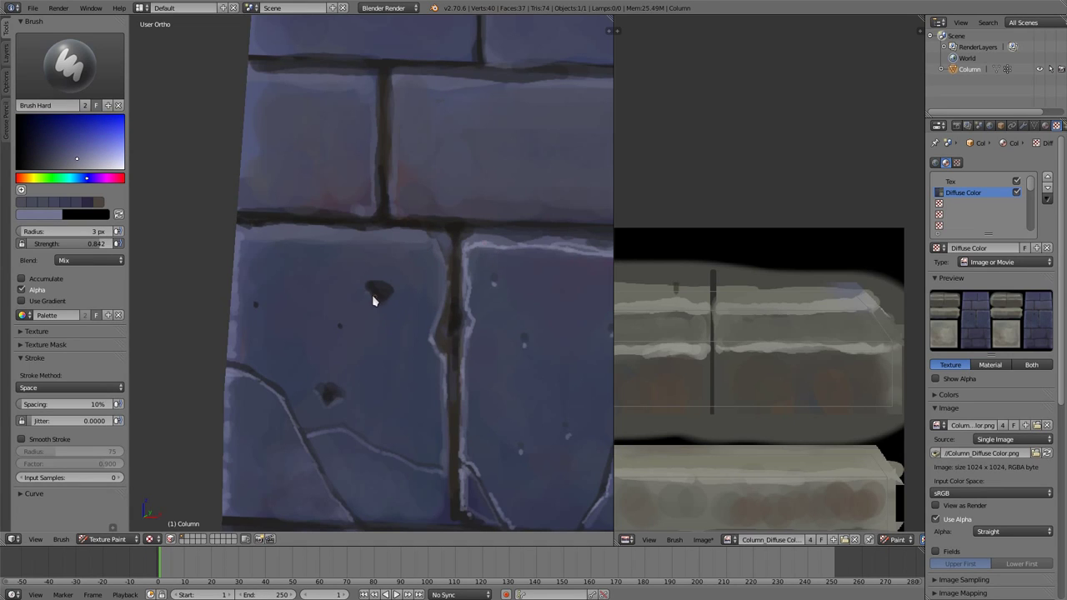
left_click_drag(374, 300, 379, 314)
mouse_move(545, 355)
middle_mouse_down()
mouse_move(522, 385)
mouse_move(555, 397)
mouse_move(402, 374)
mouse_move(479, 502)
middle_mouse_up()
key("s")
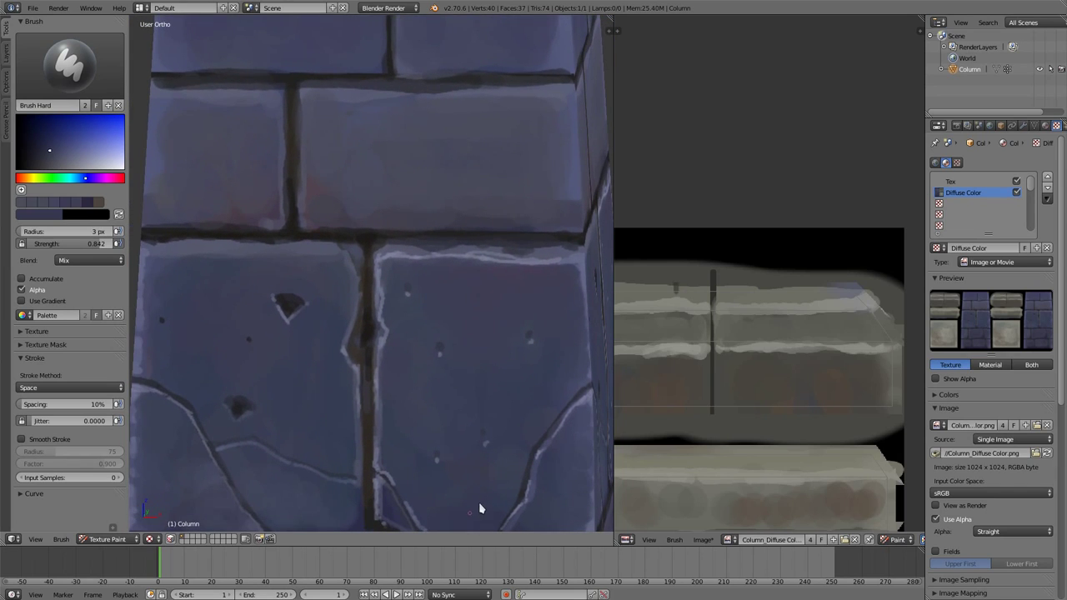
- With a 24 px brush, paint a darker patch on the brick and adjust the colour
key("f")
left_click(467, 399)
left_click(46, 156)
left_click_drag(485, 347, 484, 385)
left_click(55, 155)
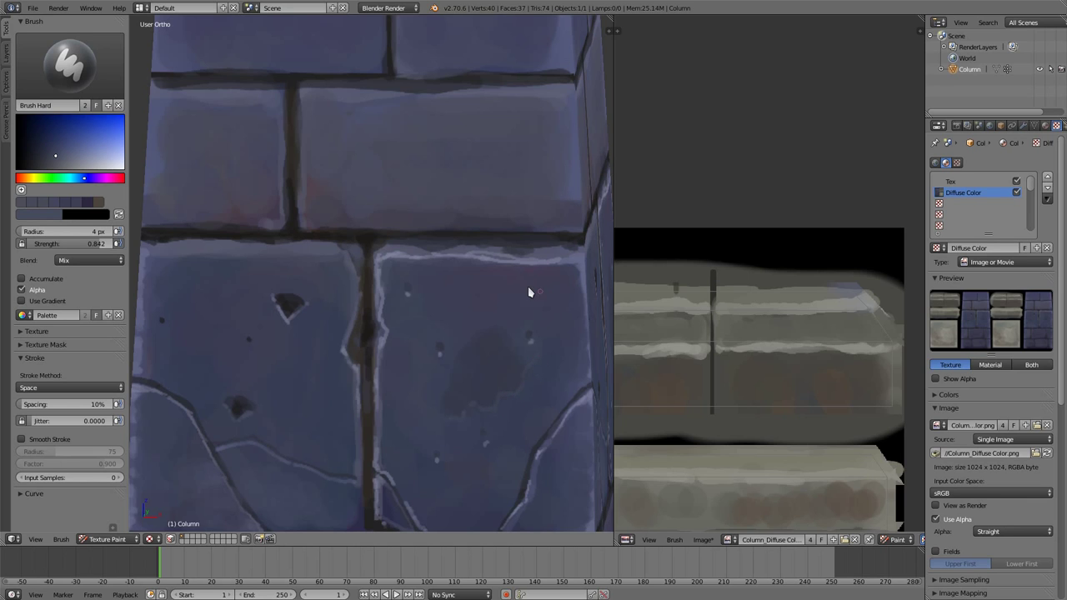
- Orbit to the column's corner edge and enlarge the brush to 25 px
mouse_move(528, 290)
middle_mouse_down()
mouse_move(448, 242)
mouse_move(474, 388)
mouse_move(496, 324)
mouse_move(469, 322)
middle_mouse_up()
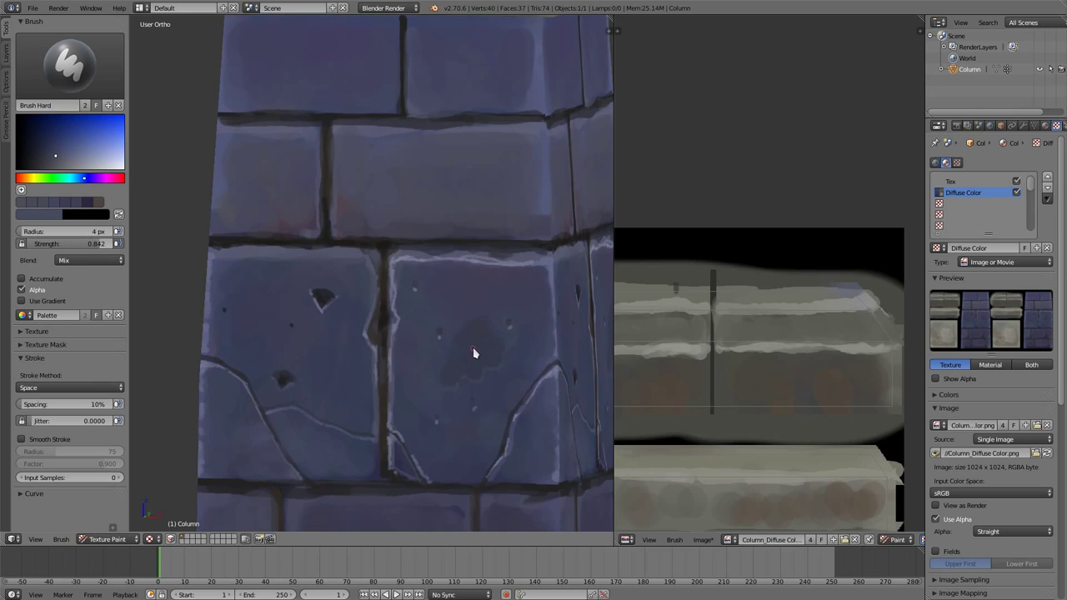
key("f")
left_click(492, 346)
middle_click_drag(485, 367, 395, 345)
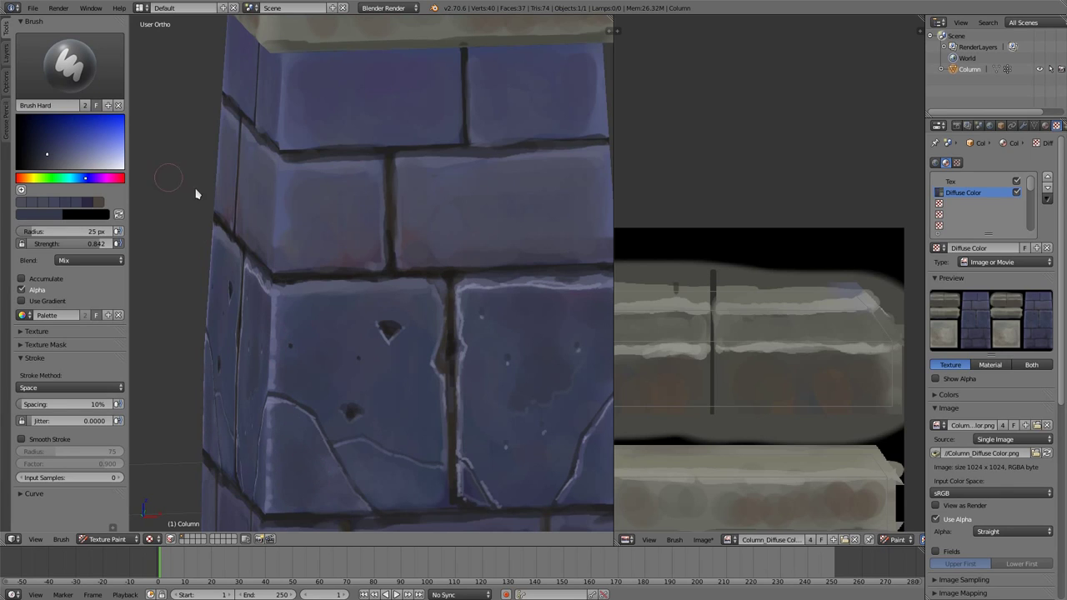
- Sample a lighter blue and dab faint paint and a thin stroke with a 4 px brush
key("s")
key("f")
left_click(315, 470)
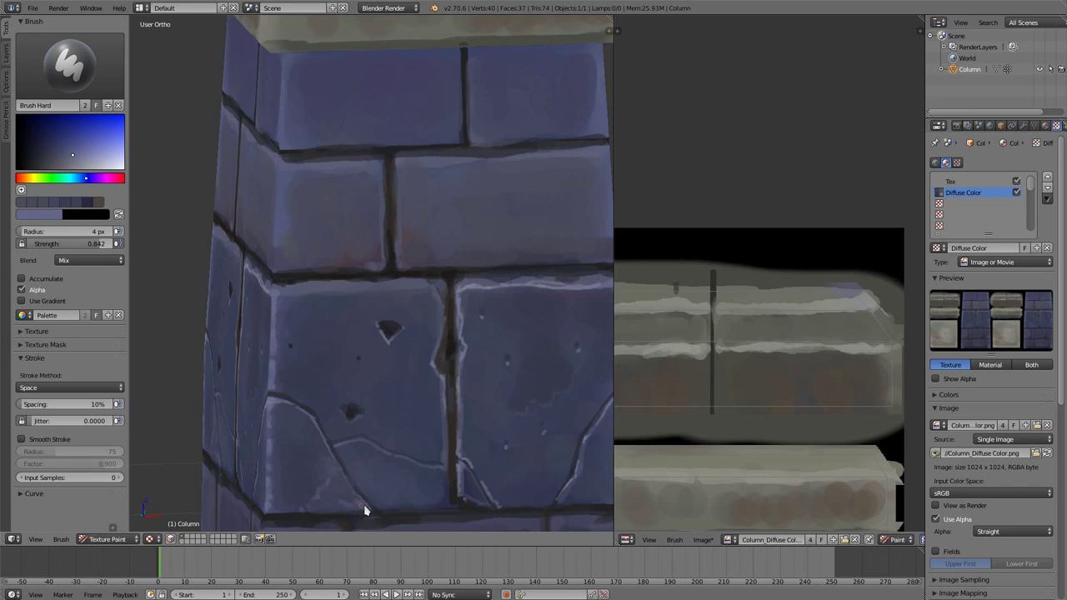
left_click_drag(317, 465, 325, 460)
left_click_drag(336, 376, 339, 350)
- Darken and enlarge the chip at a 13 px radius, then orbit to reveal the side face
key("s")
key("f")
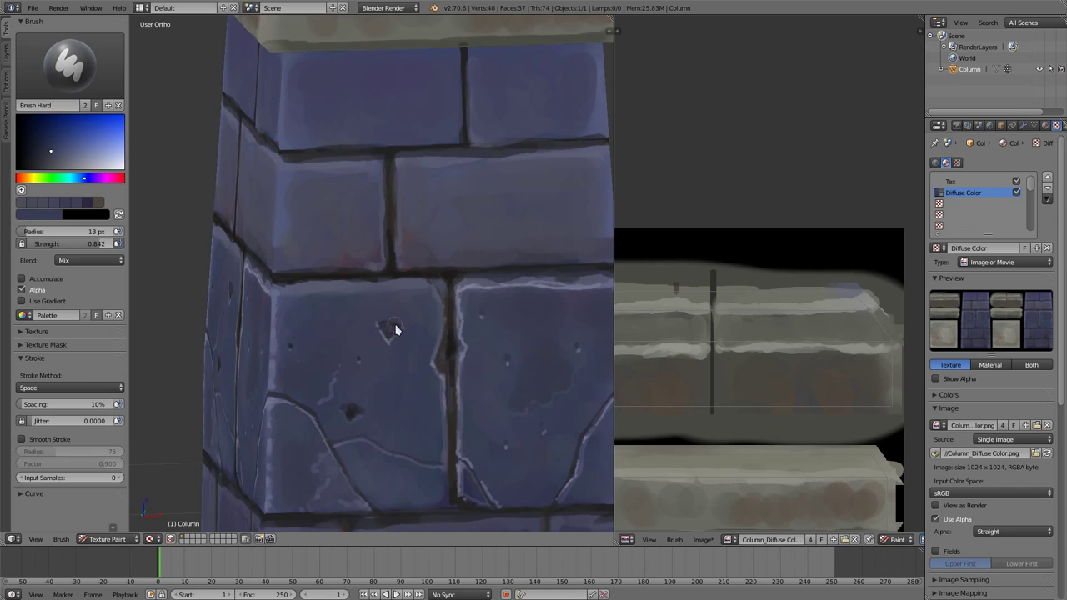
left_click_drag(392, 328, 384, 326)
mouse_move(376, 316)
middle_mouse_down()
mouse_move(353, 314)
mouse_move(369, 312)
middle_mouse_up()
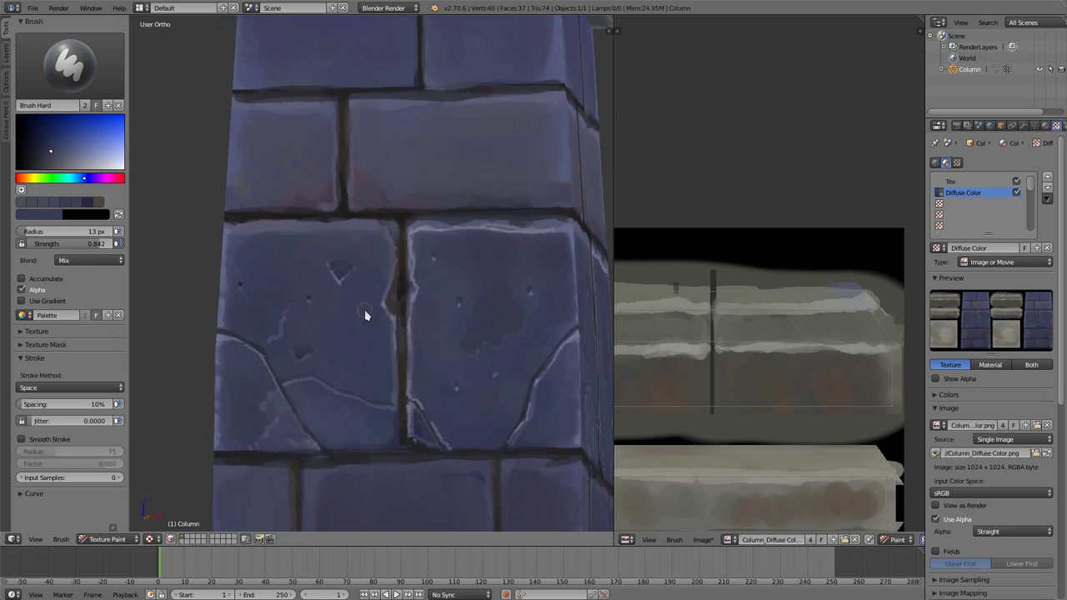
scroll(405, 352, "down", 2)
scroll(385, 366, "down", 2)
middle_click_drag(385, 367, 364, 369)
- Orbit and zoom to the corner bricks, sampling a brick colour and setting a 40 px brush
scroll(405, 289, "up", 2)
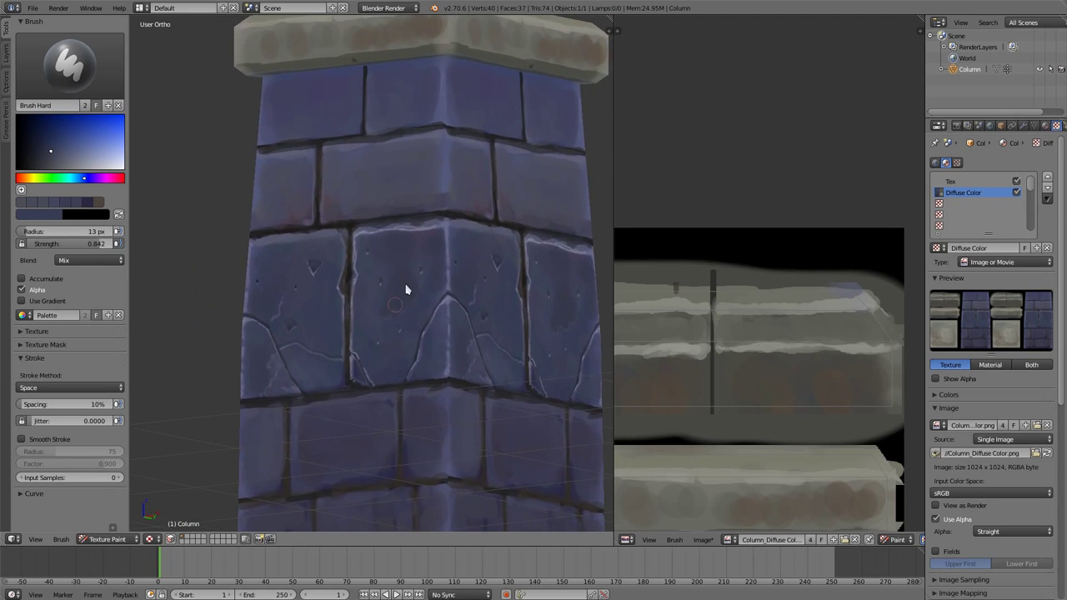
mouse_move(416, 308)
middle_mouse_down()
mouse_move(433, 309)
mouse_move(419, 315)
middle_mouse_up()
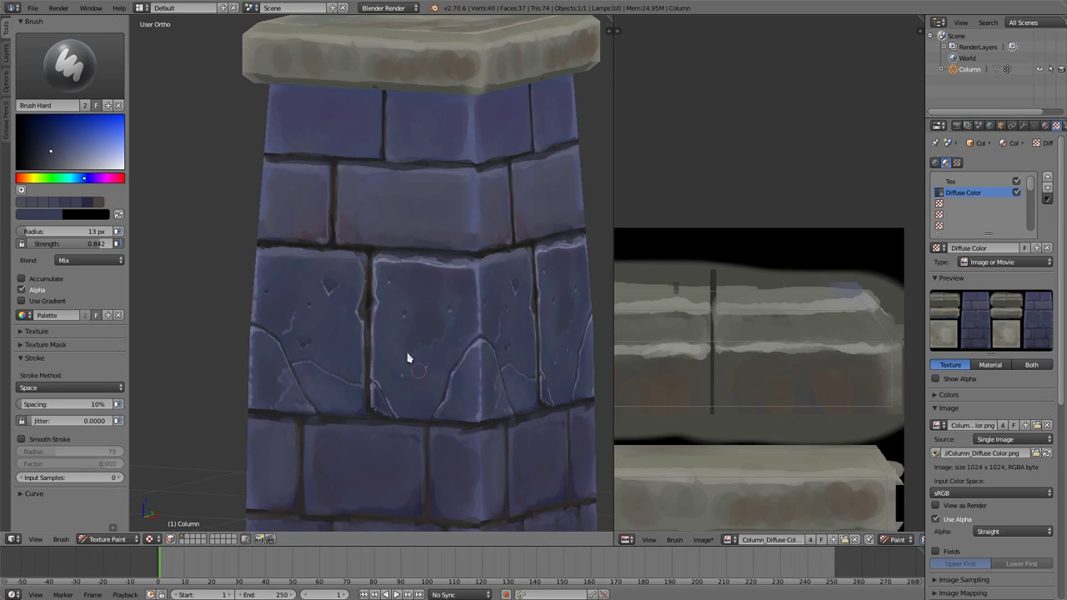
mouse_move(326, 405)
middle_mouse_down()
mouse_move(375, 376)
mouse_move(395, 348)
middle_mouse_up()
scroll(386, 374, "up", 2)
scroll(391, 350, "up", 2)
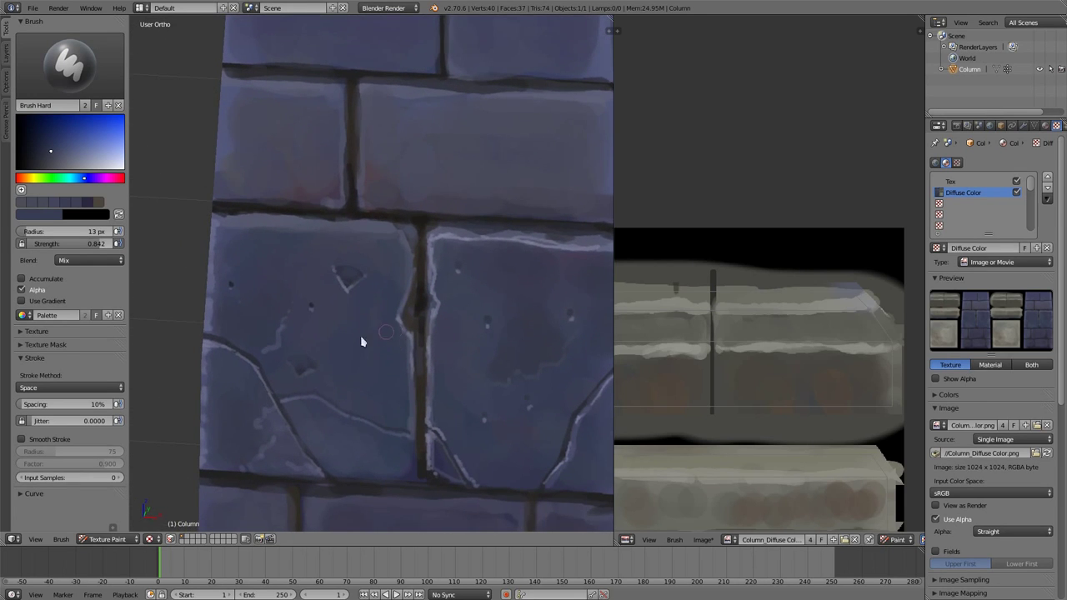
key("s")
key("s")
key("f")
key("f")
key("s")
- Sample a darker blue and paint a small dark chip on the corner brick's lower edge
middle_click_drag(442, 356, 421, 364)
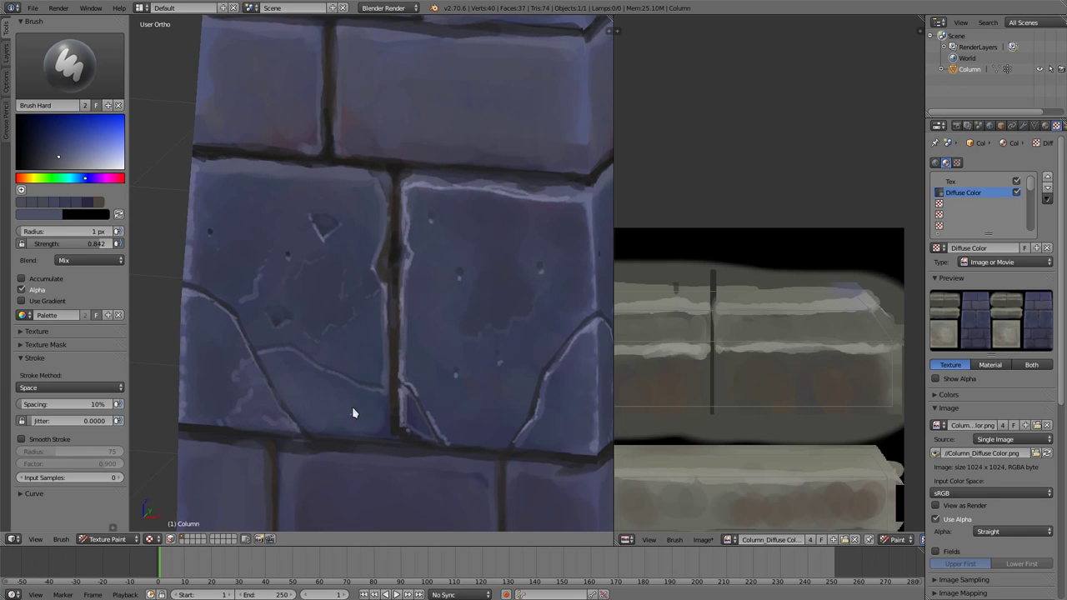
scroll(387, 259, "down", 2)
scroll(391, 345, "down", 2)
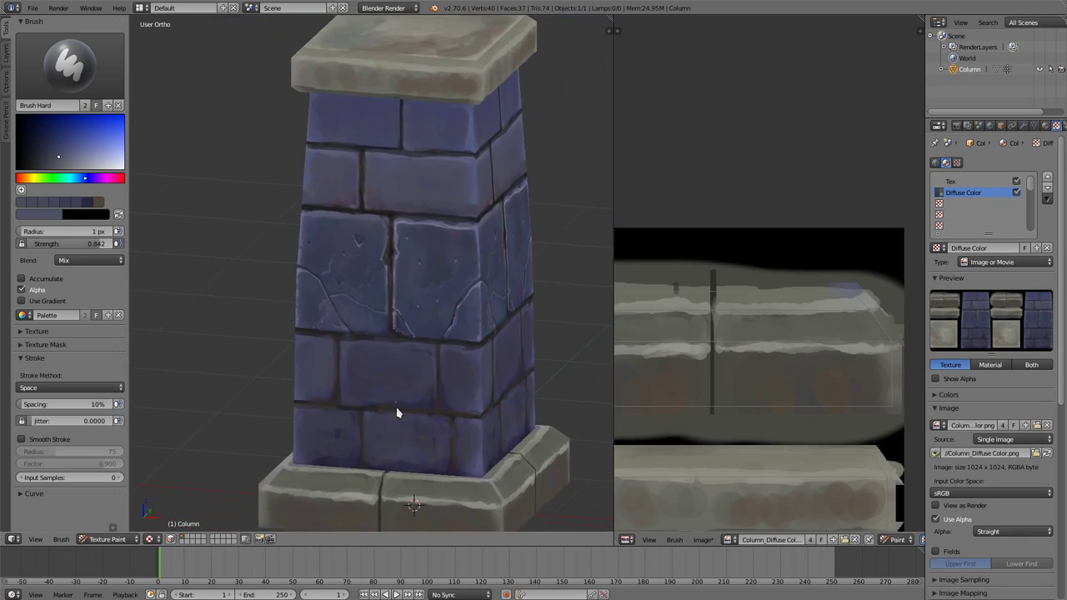
scroll(393, 360, "up", 4)
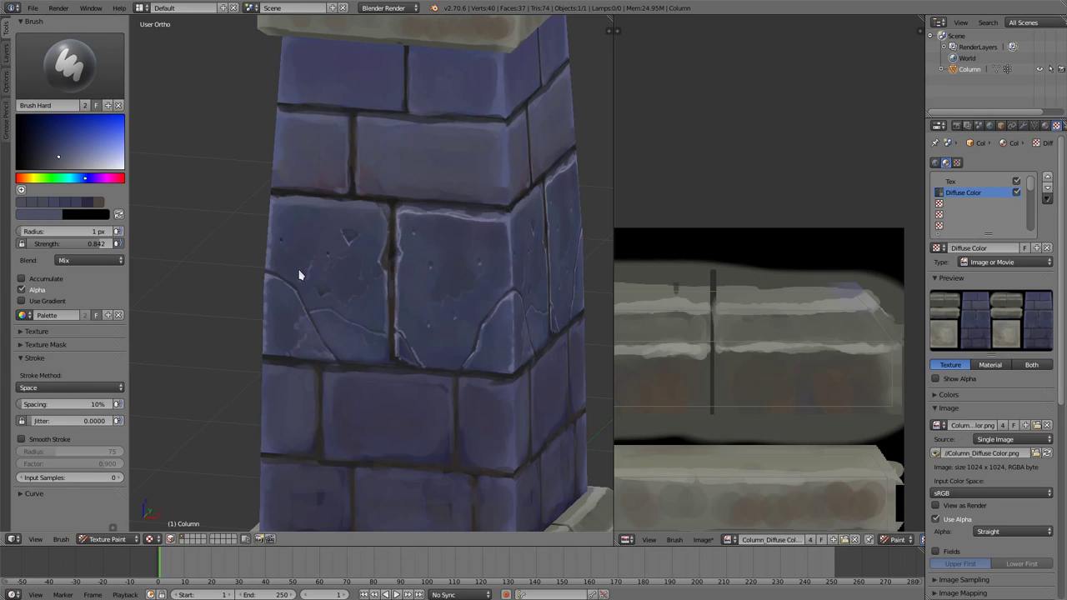
key("s")
left_click_drag(307, 340, 289, 350)
key("s")
scroll(375, 183, "down", 2)
- With a sampled light blue and a tiny brush, highlight the brick edge and trace its crack
scroll(492, 192, "down", 2)
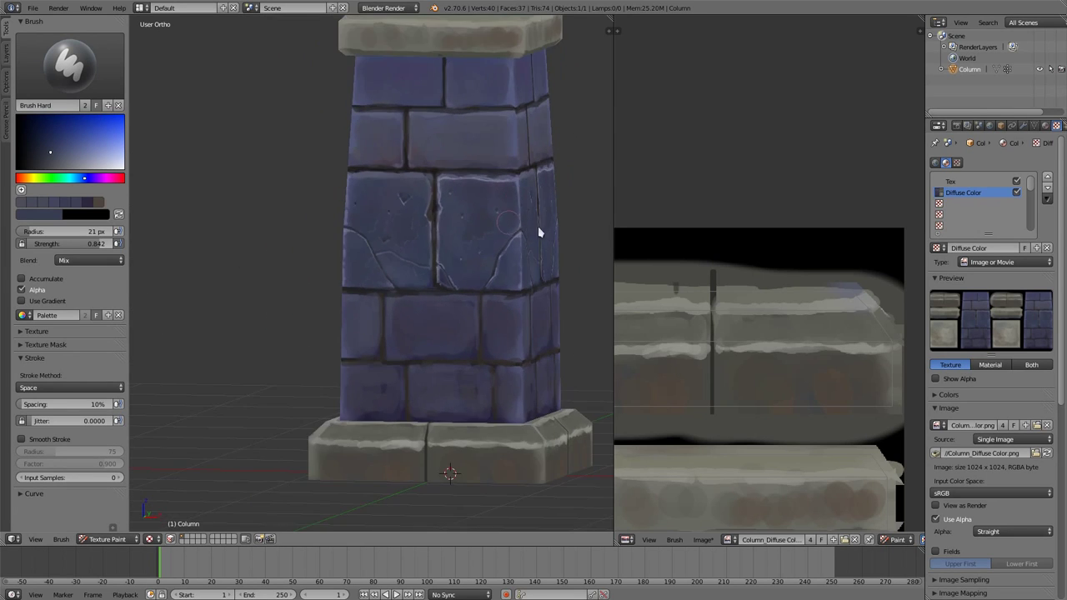
scroll(501, 238, "down", 2)
scroll(462, 247, "up", 2)
scroll(504, 240, "up", 2)
scroll(475, 254, "up", 3)
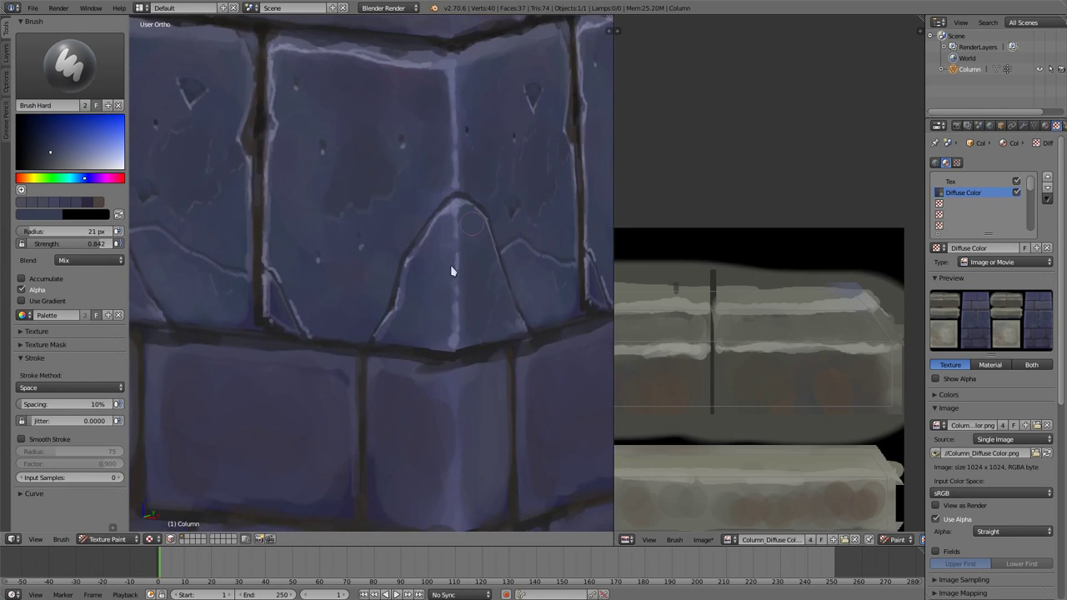
key("s")
key("f")
left_click(405, 380)
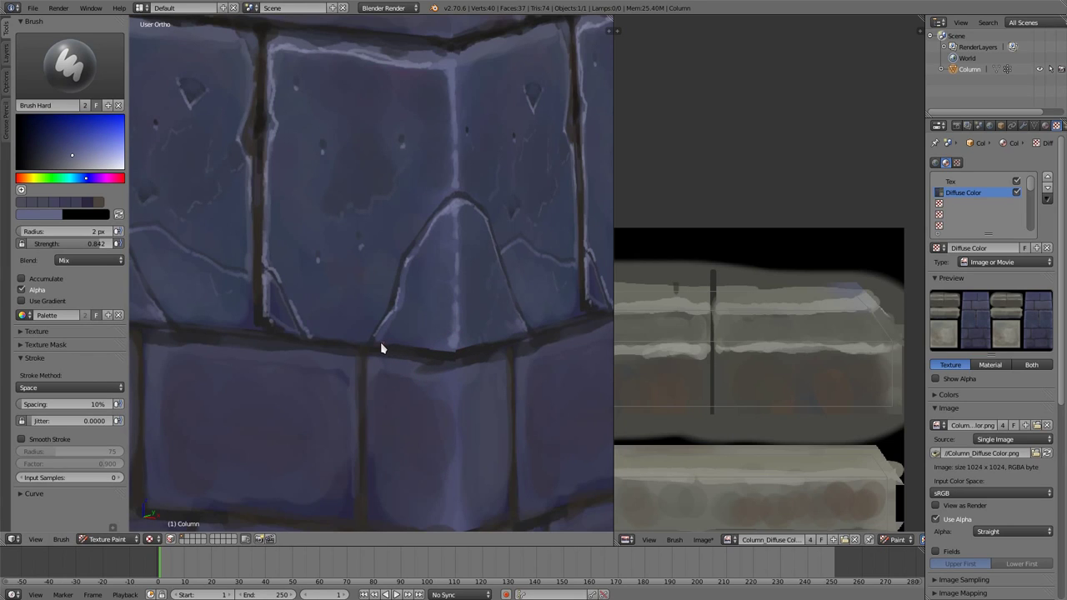
left_click_drag(409, 346, 412, 351)
middle_click_drag(273, 328, 350, 327)
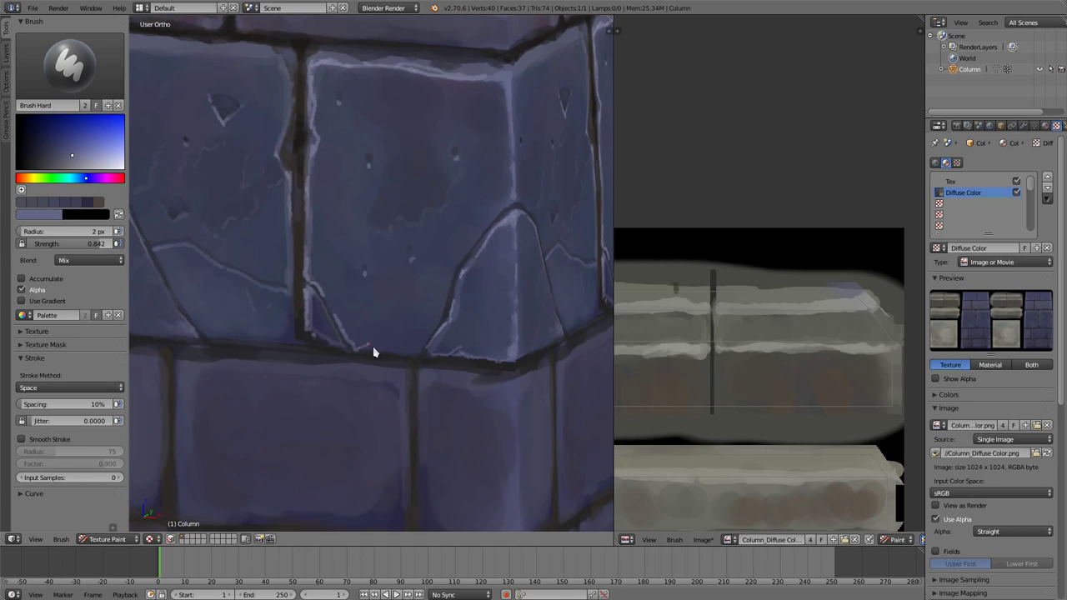
left_click_drag(373, 352, 395, 353)
left_click_drag(471, 252, 516, 205)
- Pick a lighter colour, resample at the edge, and highlight the brick's left edge
left_click_drag(74, 157, 83, 157)
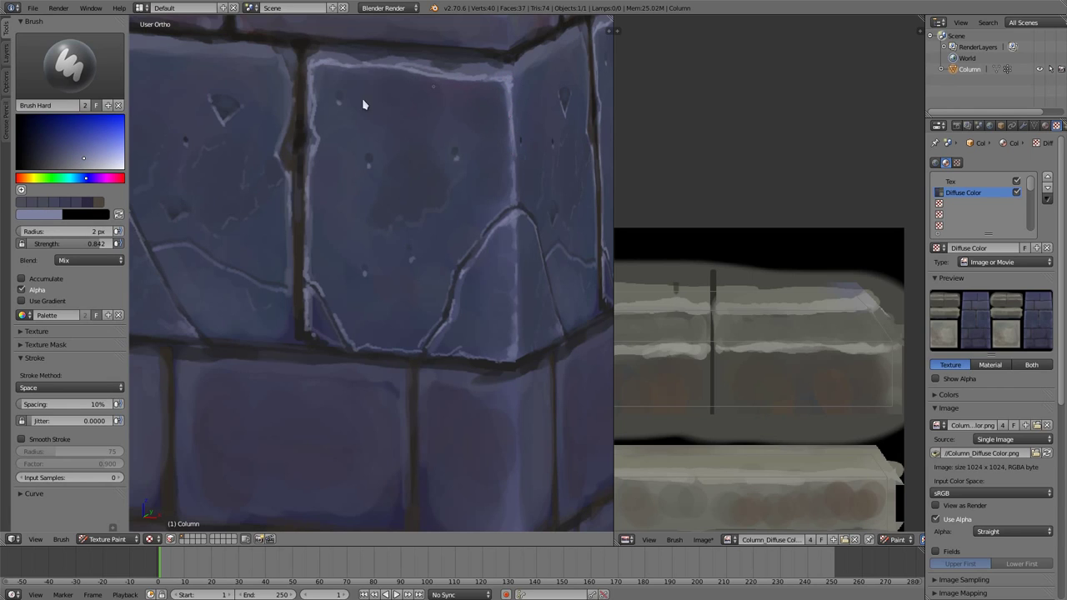
key("s")
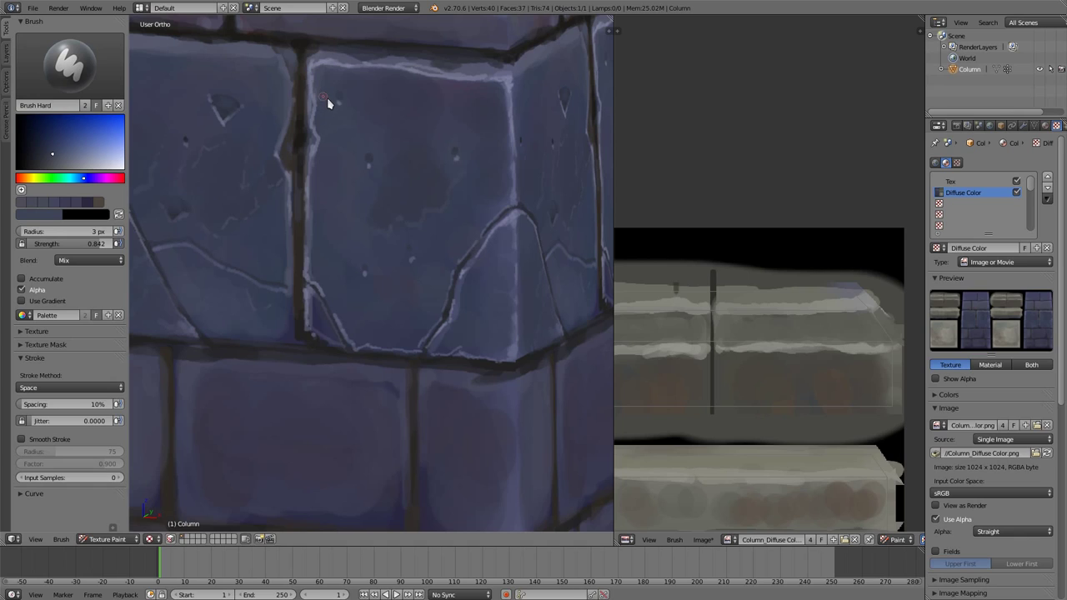
key("s")
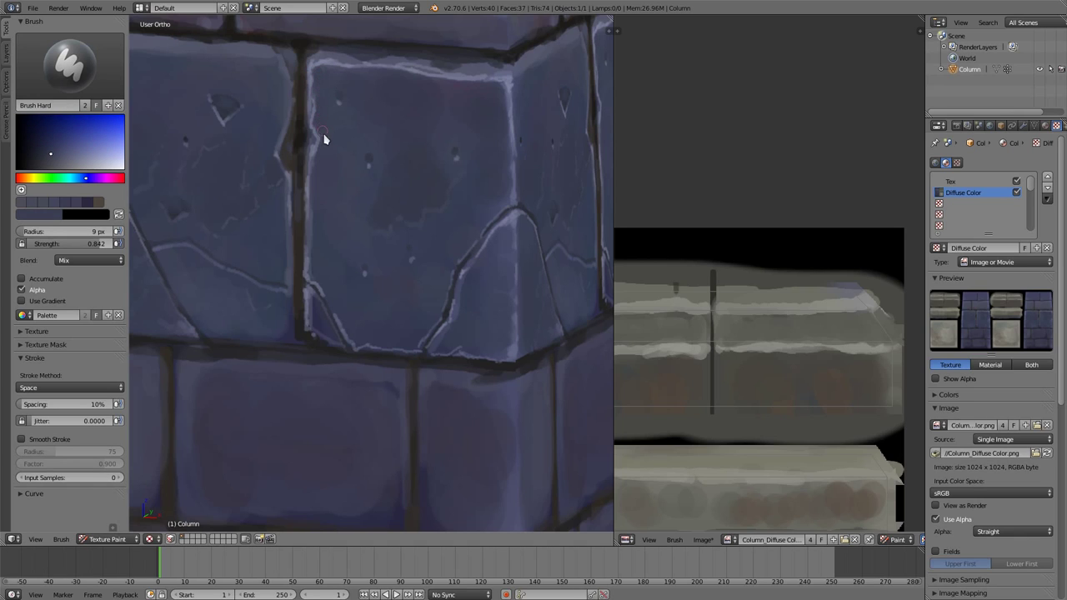
left_click_drag(324, 140, 330, 80)
scroll(327, 50, "down", 2)
scroll(300, 142, "down", 4)
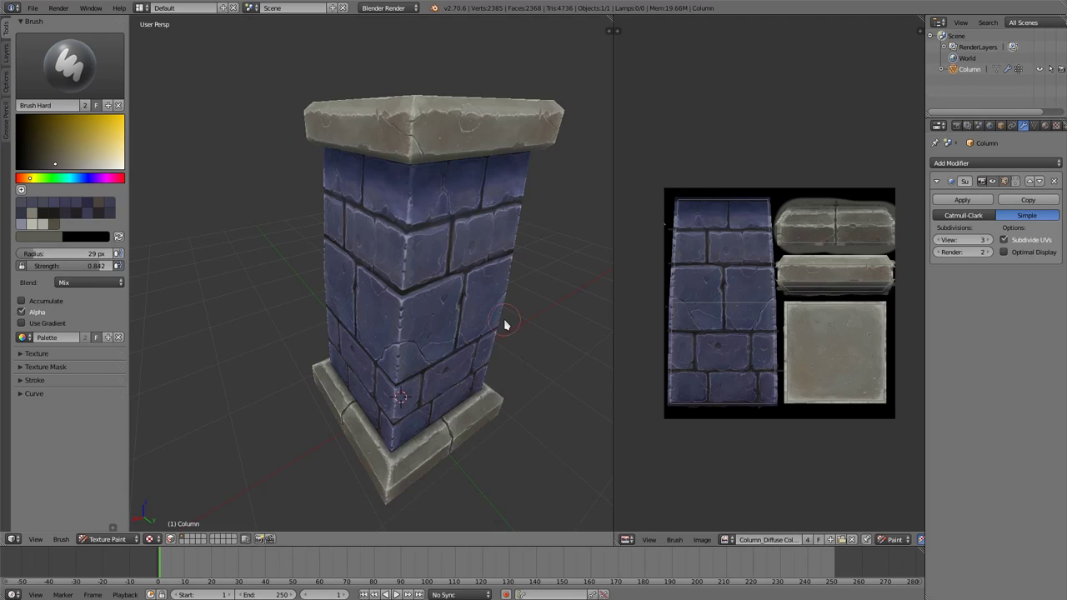
- Orbit, tilt and pan to view the column from a near-front angle above
middle_click_drag(505, 325, 543, 331)
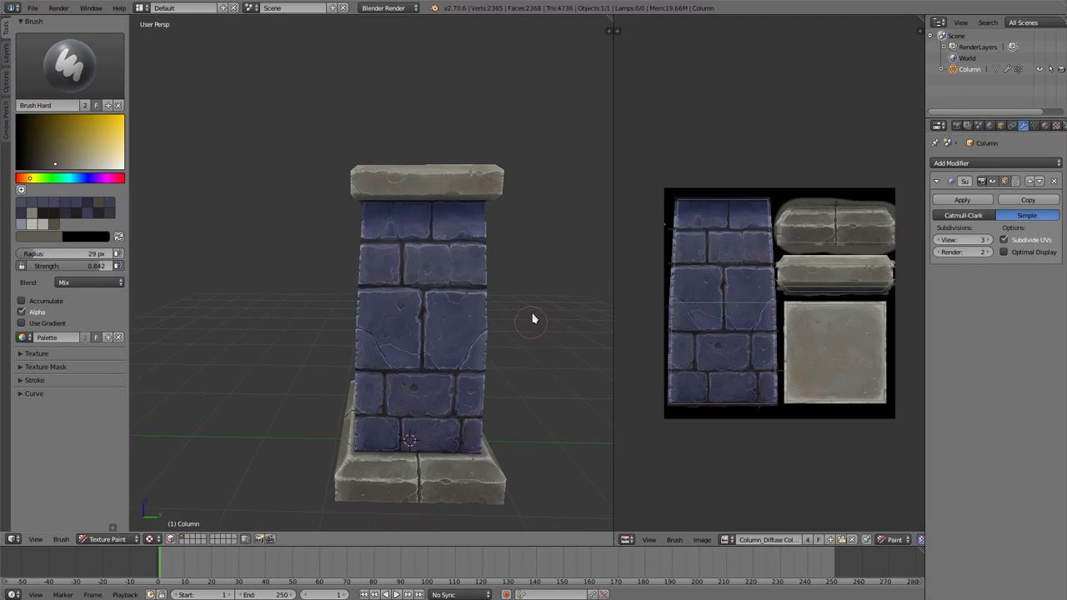
scroll(534, 305, "up", 2)
scroll(539, 288, "up", 1)
scroll(539, 283, "down", 2)
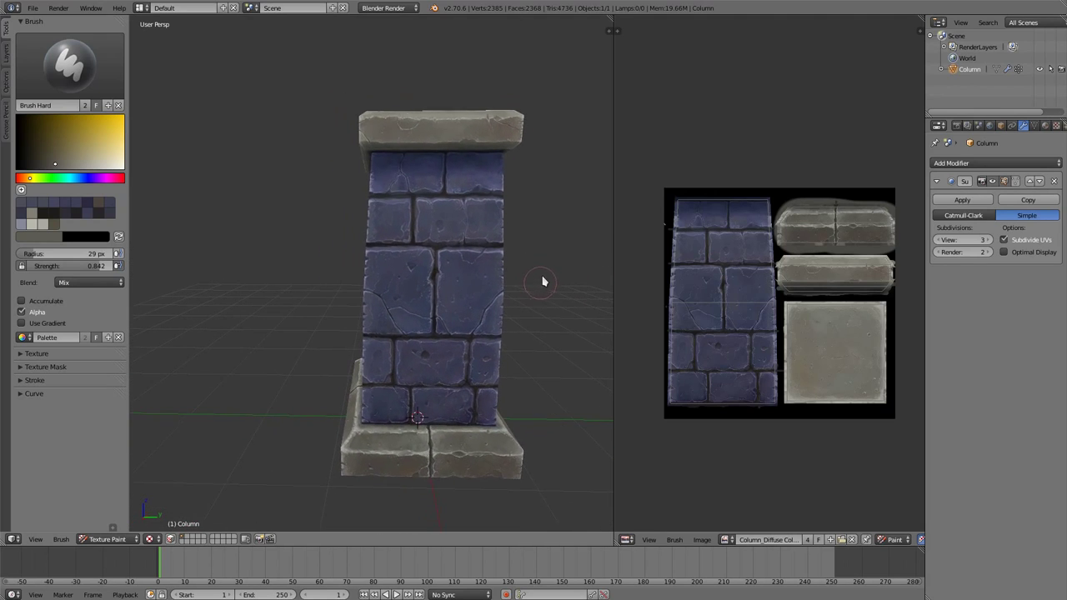
middle_click_drag(539, 281, 495, 281)
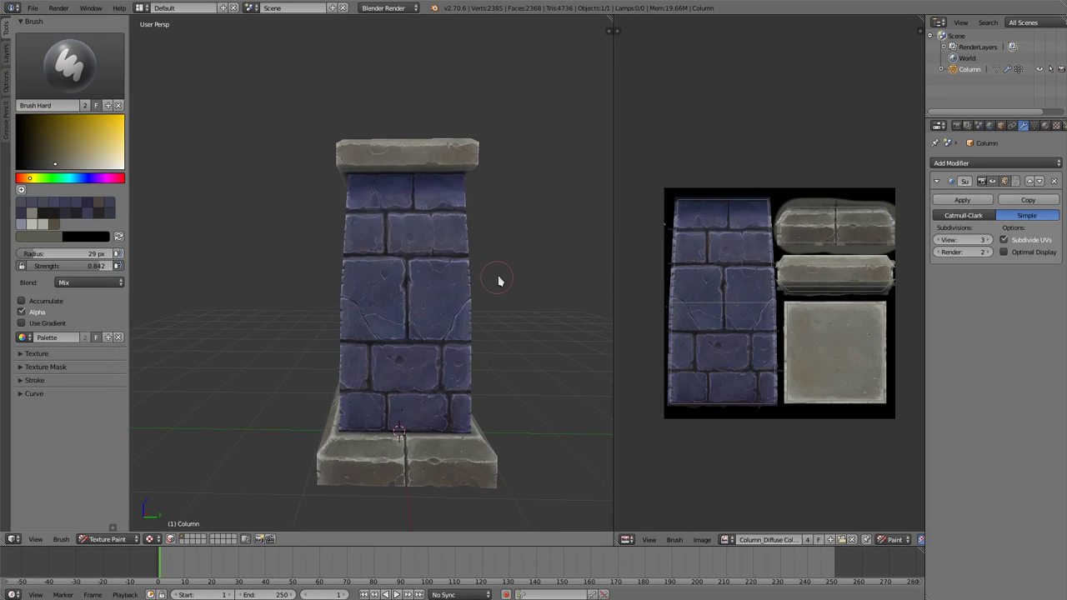
scroll(507, 253, "up", 1)
scroll(527, 217, "up", 2)
middle_click_drag(527, 217, 528, 209, "shift")
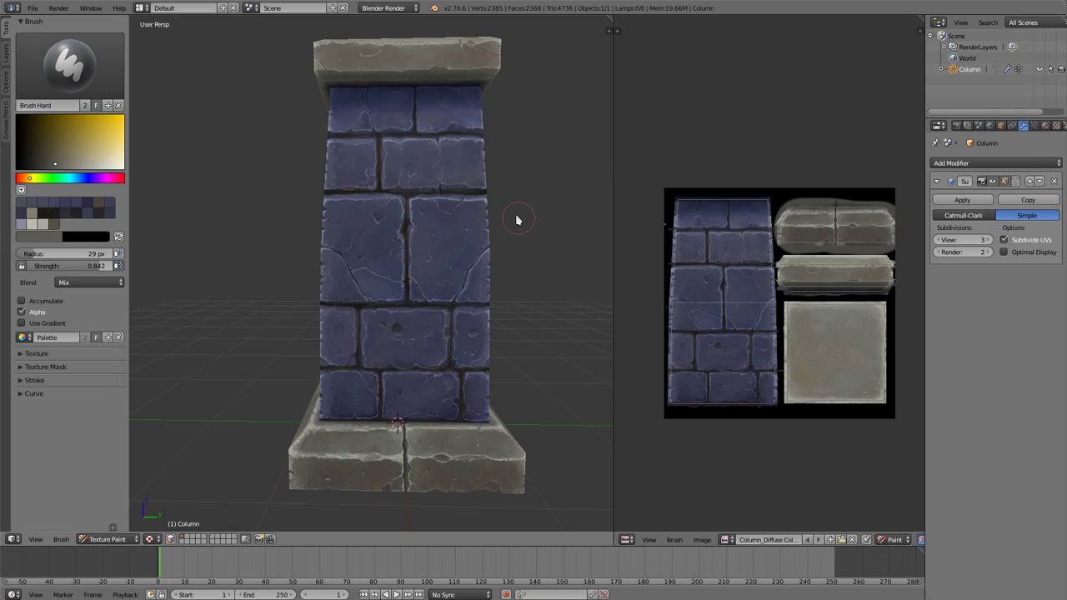
- Zoom into the close-up bricks, then zoom out and orbit around to inspect the column
scroll(440, 199, "up", 1)
scroll(467, 250, "up", 2)
scroll(374, 298, "up", 3)
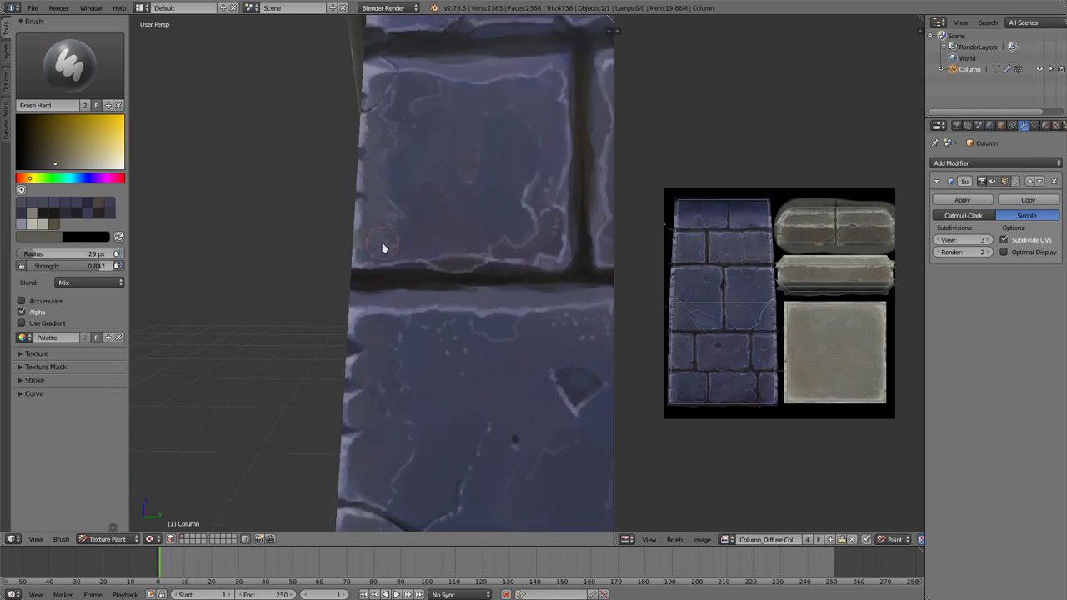
middle_click_drag(379, 264, 372, 276, "shift")
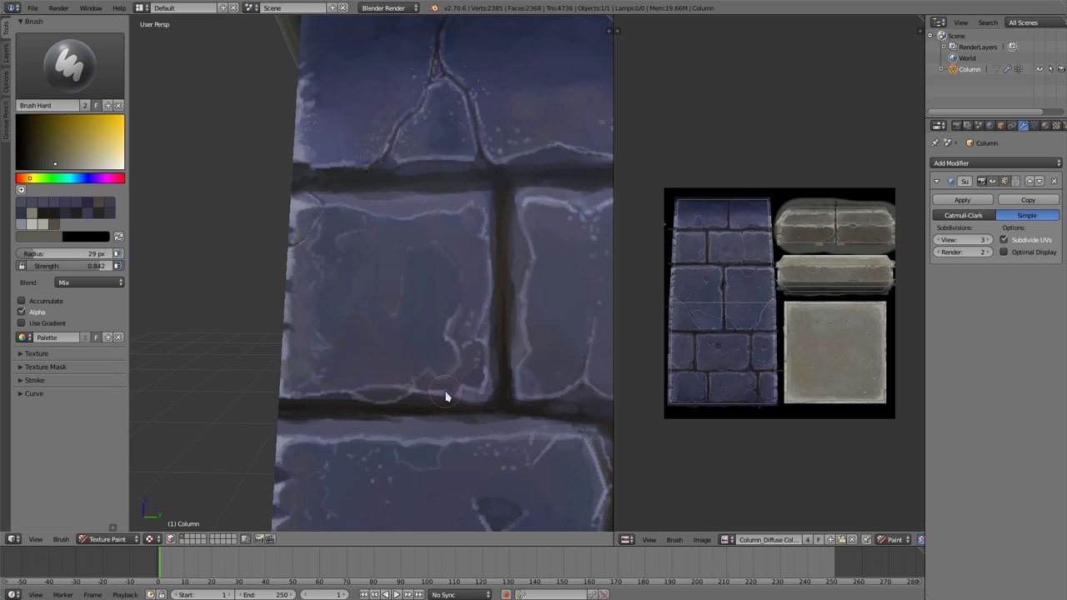
scroll(565, 353, "down", 2)
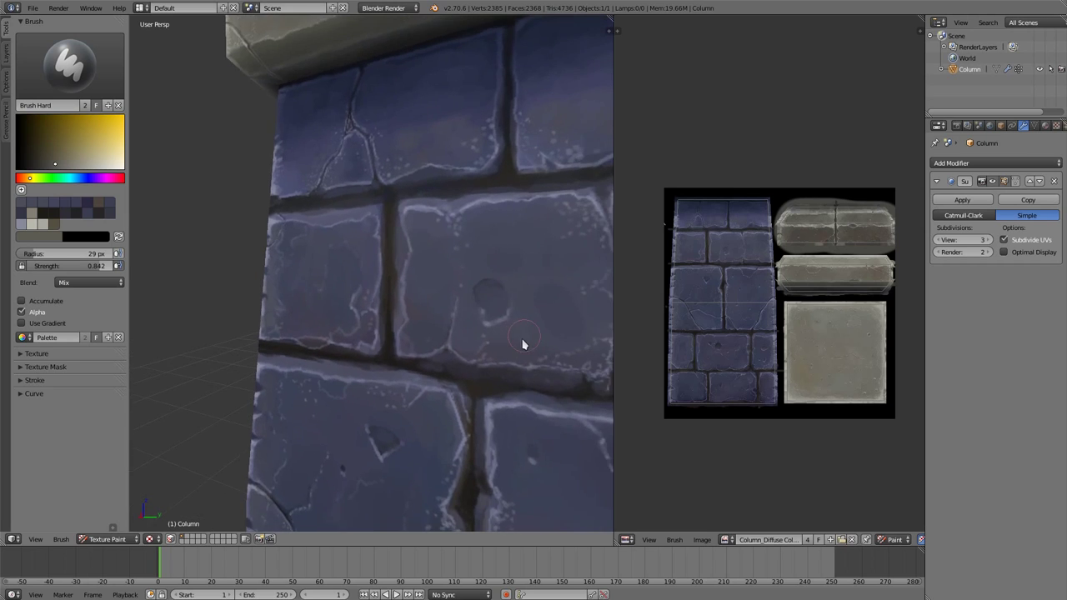
scroll(524, 345, "down", 2)
scroll(507, 367, "down", 2)
mouse_move(484, 381)
middle_mouse_down()
mouse_move(506, 381)
mouse_move(500, 397)
mouse_move(502, 327)
mouse_move(486, 305)
mouse_move(455, 307)
mouse_move(491, 322)
mouse_move(486, 359)
mouse_move(476, 331)
mouse_move(384, 345)
mouse_move(455, 328)
mouse_move(451, 377)
mouse_move(460, 338)
mouse_move(453, 362)
mouse_move(529, 350)
mouse_move(467, 345)
mouse_move(428, 357)
middle_mouse_up()
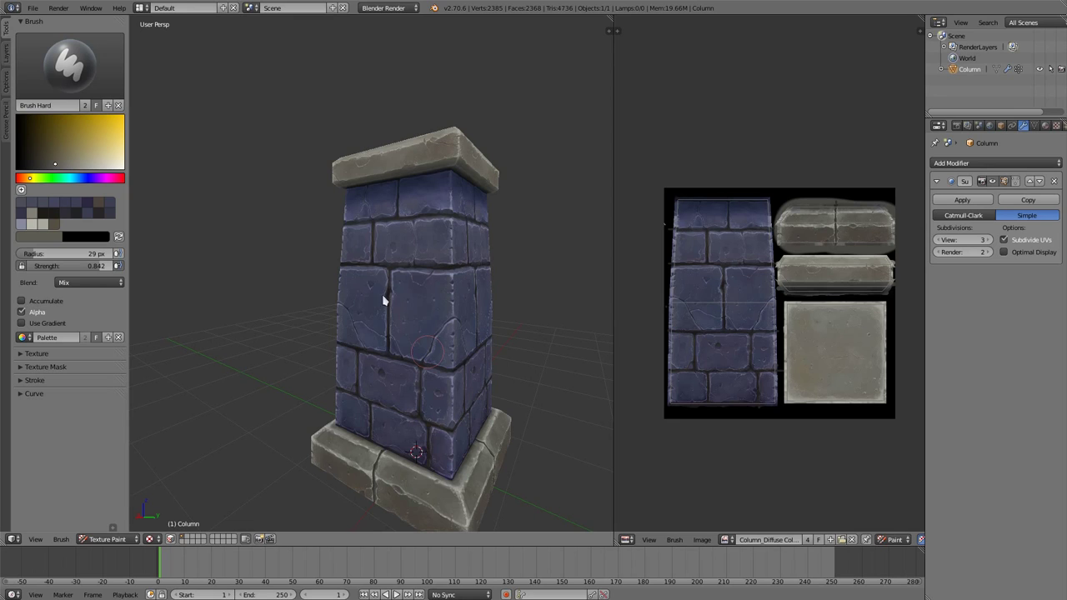
mouse_move(385, 300)
middle_mouse_down()
mouse_move(367, 286)
mouse_move(372, 269)
mouse_move(286, 442)
middle_mouse_up()
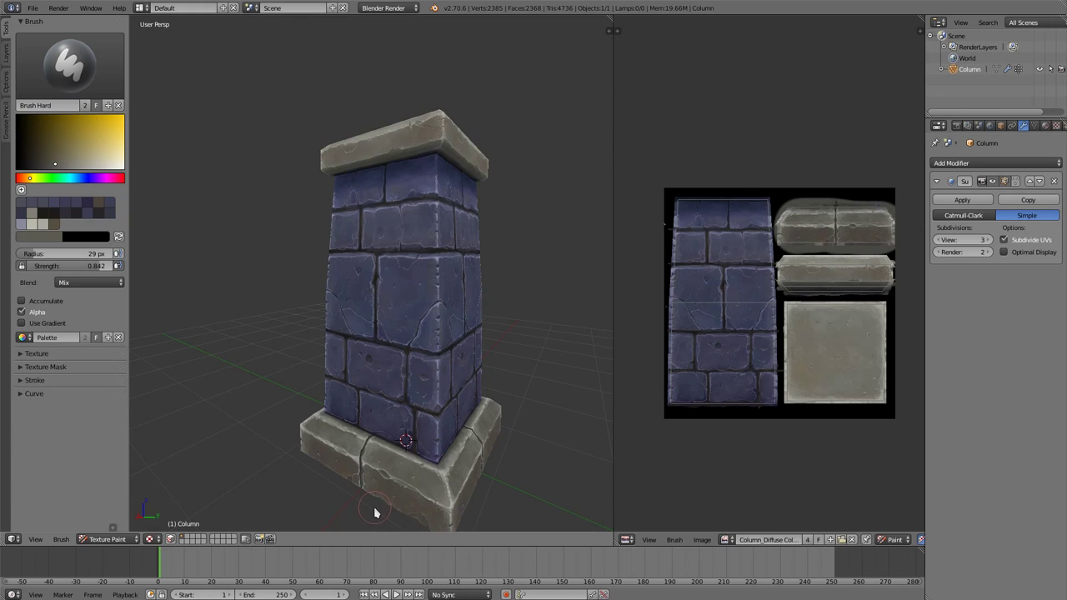
mouse_move(333, 185)
middle_mouse_down()
mouse_move(381, 219)
mouse_move(502, 171)
mouse_move(495, 255)
middle_mouse_up()
scroll(500, 181, "up", 3)
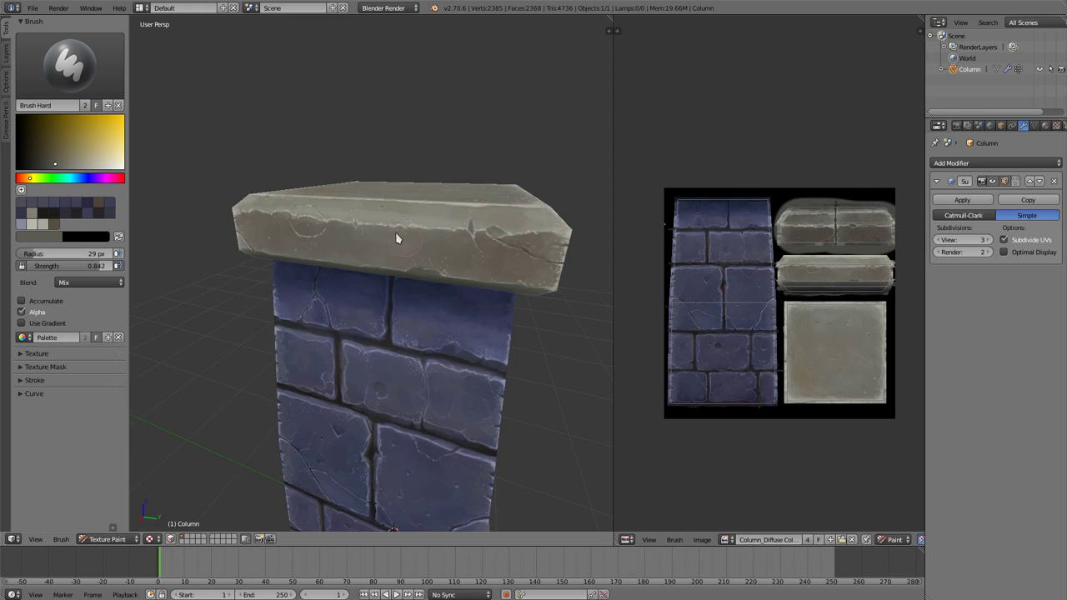
scroll(411, 314, "down", 3)
scroll(381, 393, "down", 2)
middle_click_drag(381, 393, 343, 420)
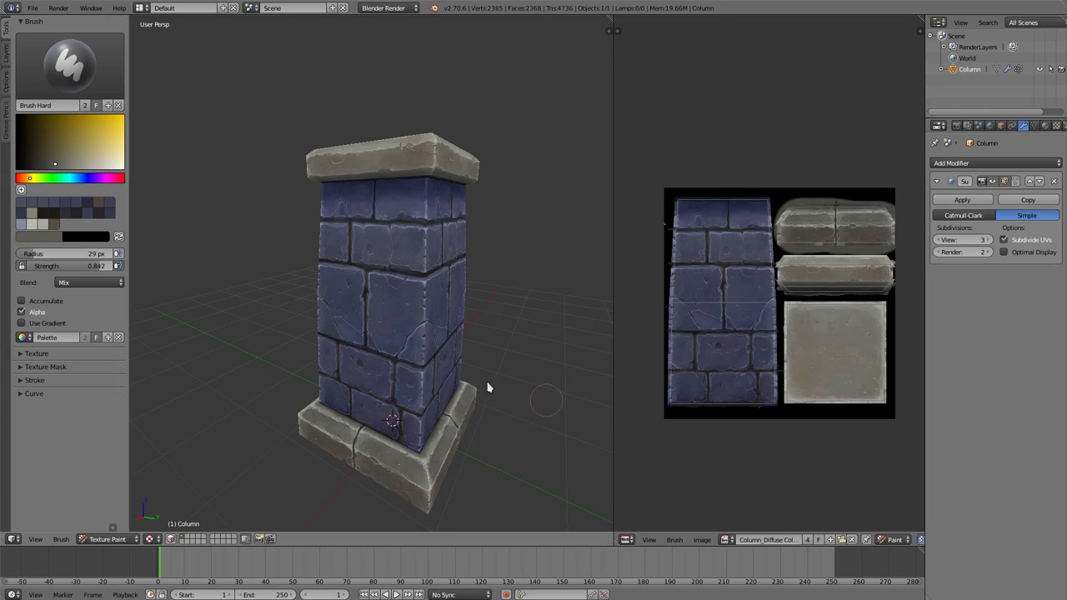
mouse_move(485, 386)
middle_mouse_down()
mouse_move(409, 374)
mouse_move(350, 452)
middle_mouse_up()
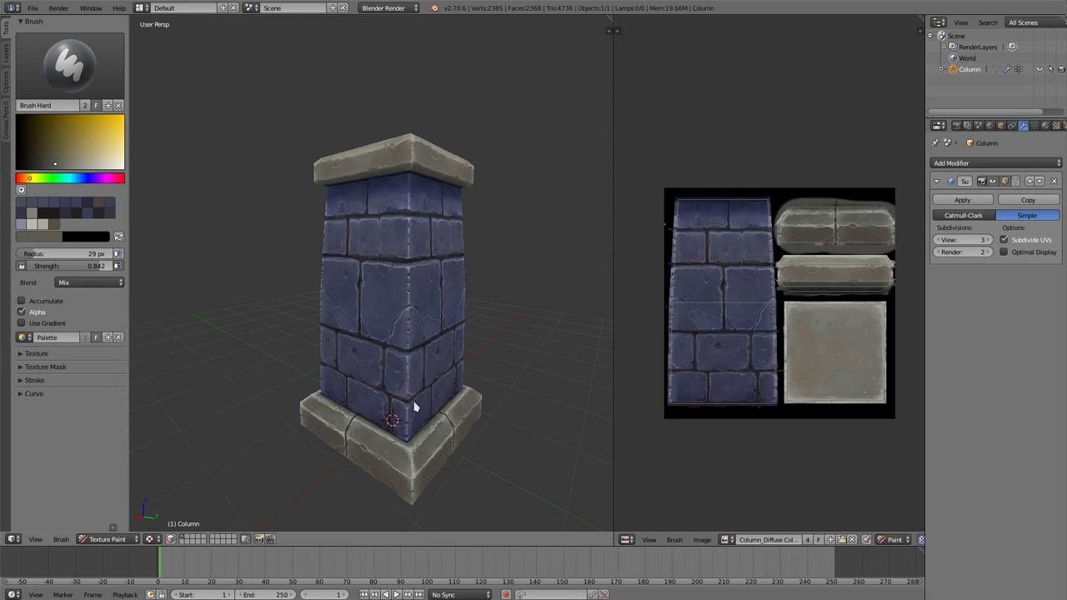
middle_click_drag(409, 409, 442, 393)
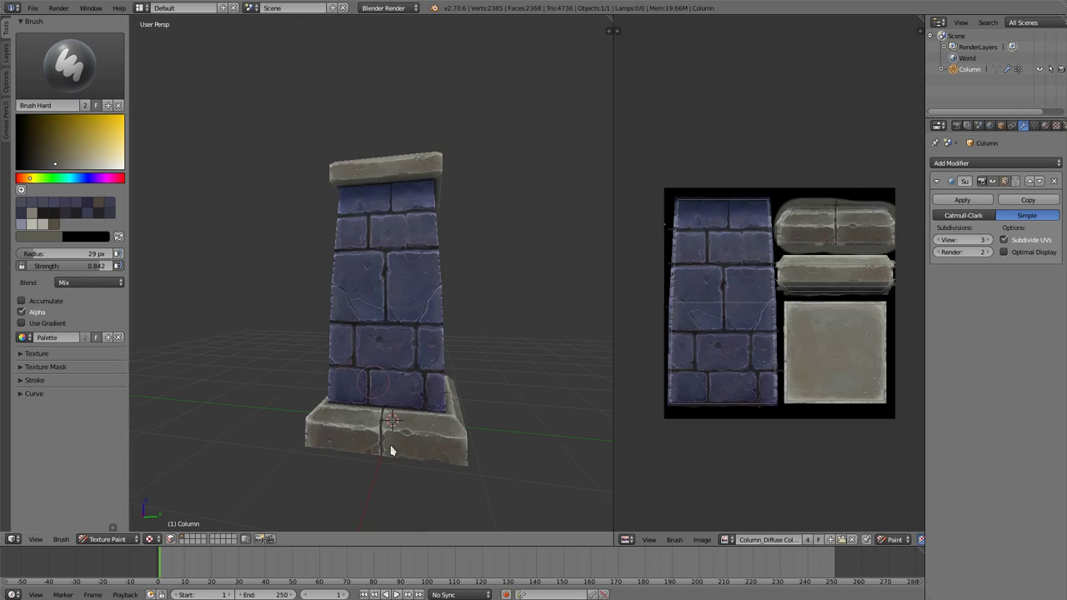
middle_click_drag(391, 448, 395, 462)
scroll(377, 389, "up", 3)
scroll(378, 389, "up", 2)
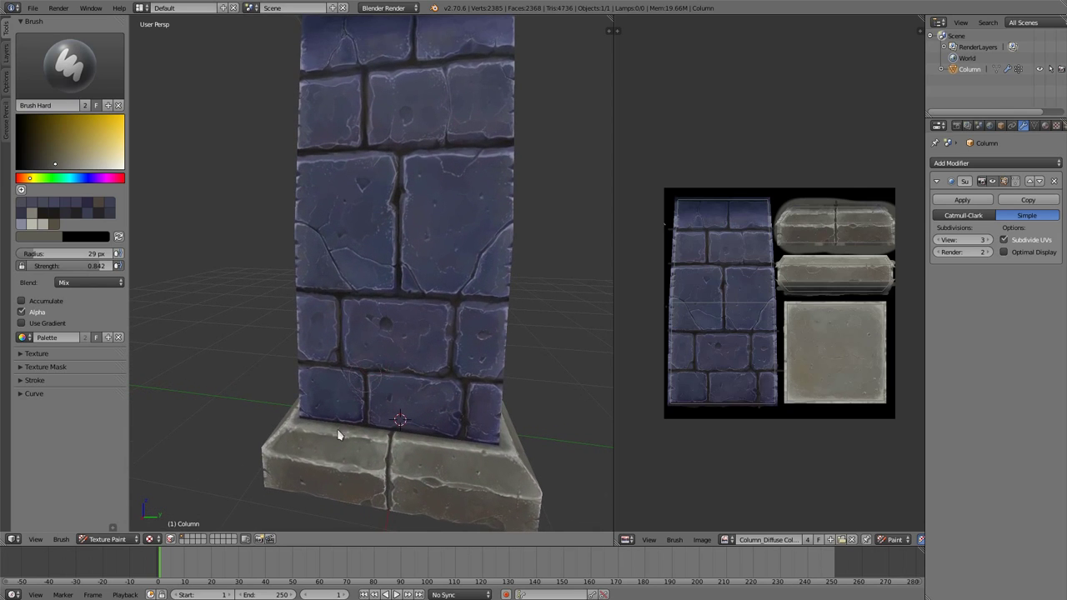
mouse_move(326, 470)
middle_mouse_down()
mouse_move(355, 448)
mouse_move(375, 489)
middle_mouse_up()
scroll(358, 448, "down", 3)
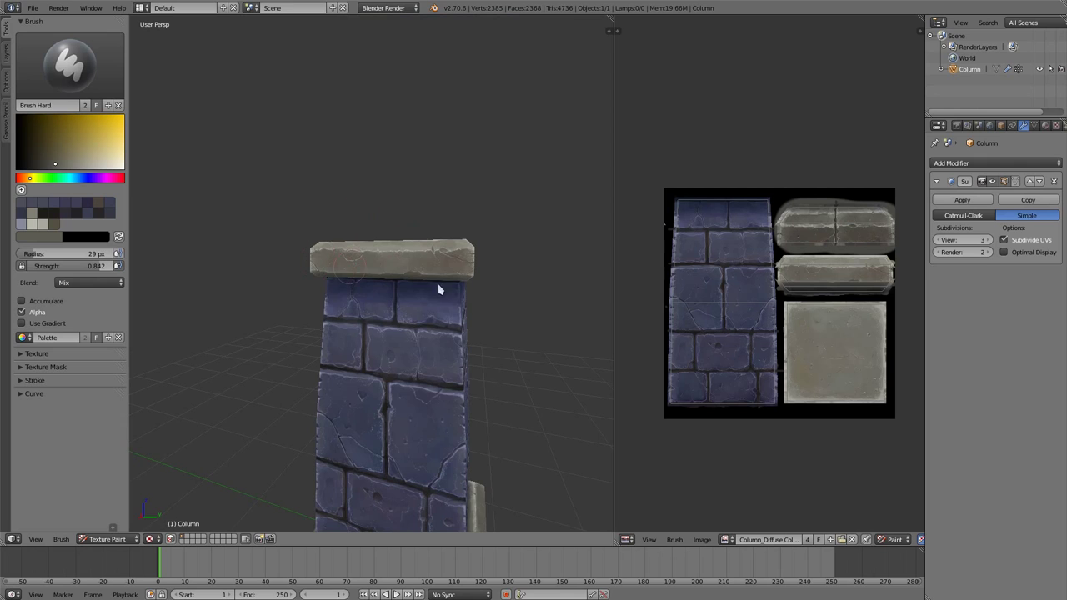
scroll(454, 345, "up", 4)
mouse_move(438, 289)
middle_mouse_down()
mouse_move(454, 345)
mouse_move(448, 324)
mouse_move(312, 312)
middle_mouse_up()
scroll(454, 345, "down", 4)
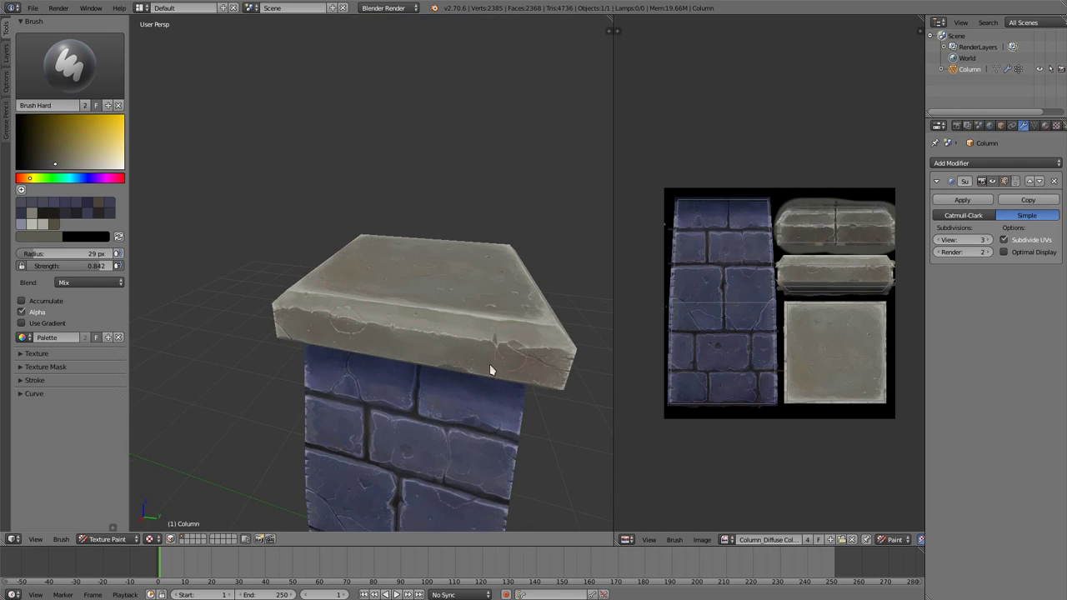
mouse_move(491, 369)
middle_mouse_down()
mouse_move(358, 414)
mouse_move(338, 290)
middle_mouse_up()
mouse_move(398, 405)
middle_mouse_down()
mouse_move(386, 424)
mouse_move(388, 368)
mouse_move(369, 319)
mouse_move(350, 319)
middle_mouse_up()
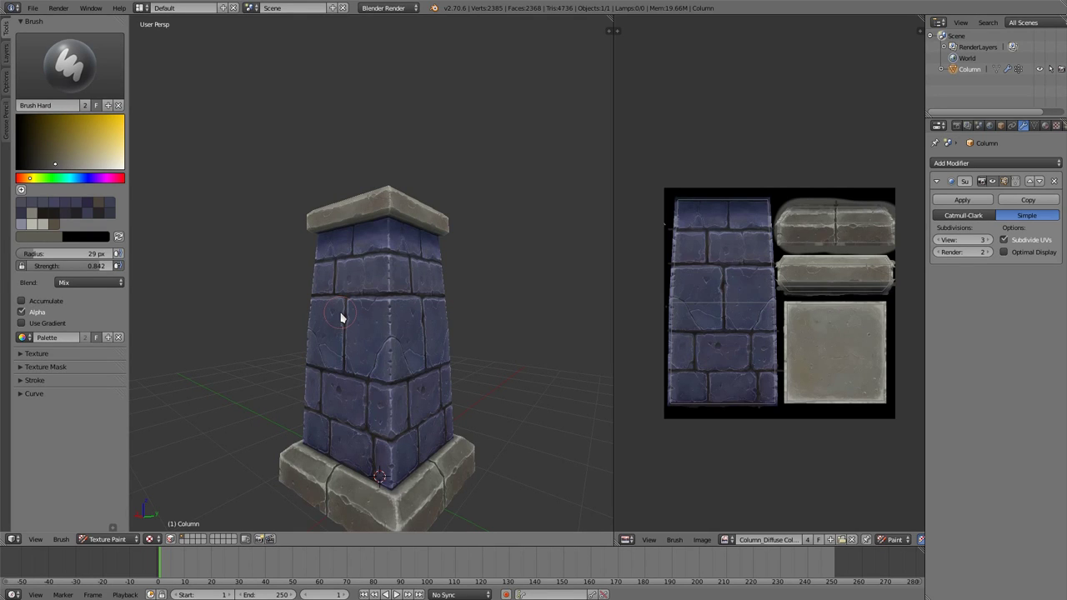
mouse_move(448, 307)
middle_mouse_down()
mouse_move(417, 288)
mouse_move(441, 303)
mouse_move(428, 326)
mouse_move(461, 287)
mouse_move(445, 303)
mouse_move(369, 316)
mouse_move(438, 311)
middle_mouse_up()
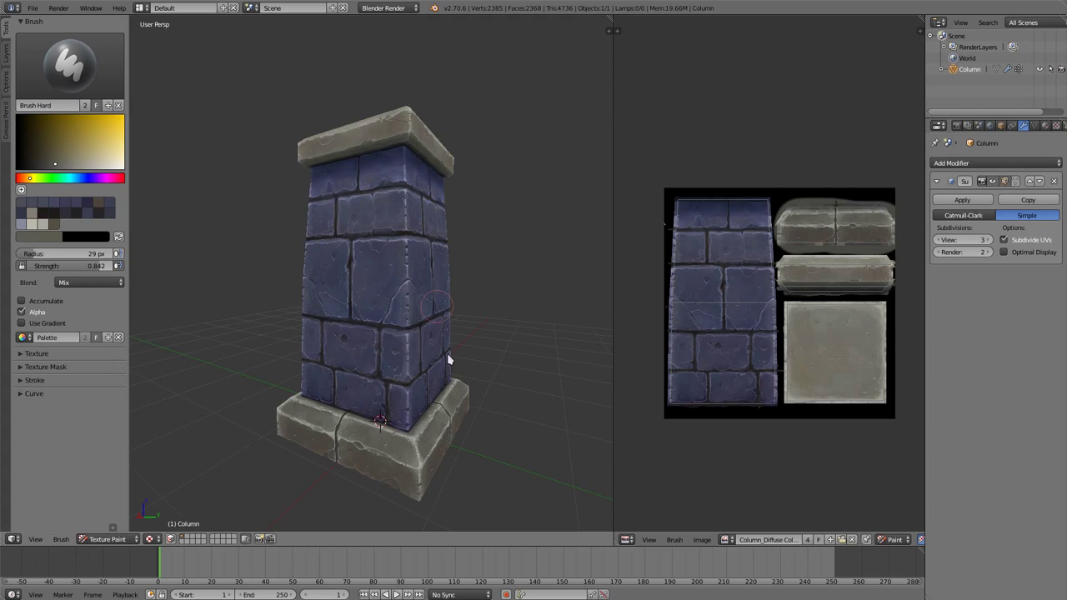
mouse_move(453, 376)
middle_mouse_down()
mouse_move(359, 365)
mouse_move(311, 375)
mouse_move(453, 362)
mouse_move(543, 338)
mouse_move(524, 360)
mouse_move(433, 370)
mouse_move(488, 362)
mouse_move(465, 286)
middle_mouse_up()
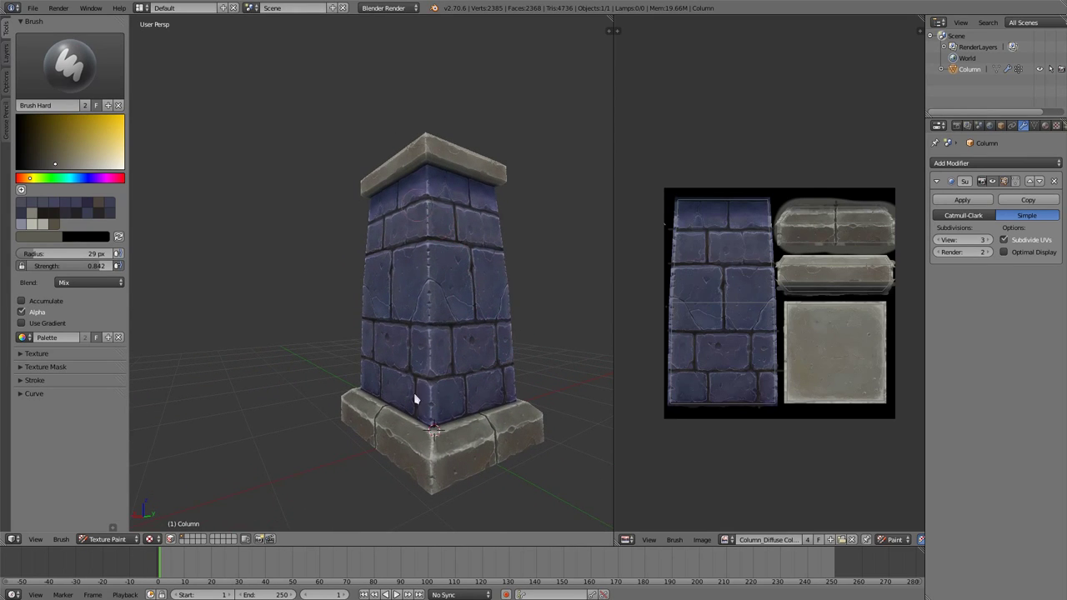
mouse_move(406, 347)
middle_mouse_down()
mouse_move(409, 443)
mouse_move(424, 445)
mouse_move(388, 459)
mouse_move(370, 484)
mouse_move(380, 490)
middle_mouse_up()
- Enable face-selection masking and check the column's mesh edges in Edit Mode before returning to Texture Paint
left_click(171, 539)
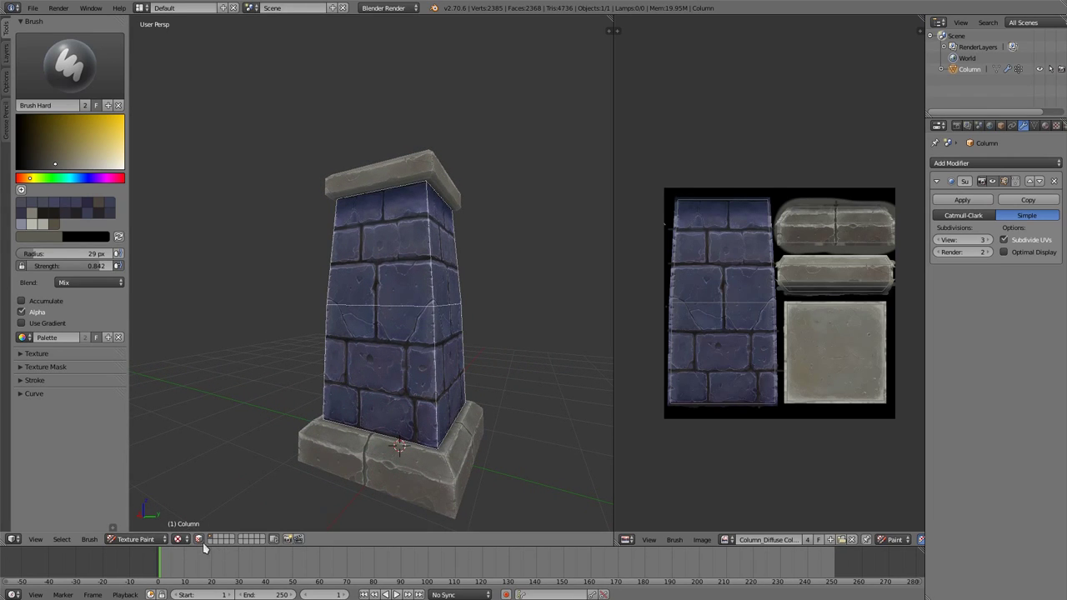
key("Tab")
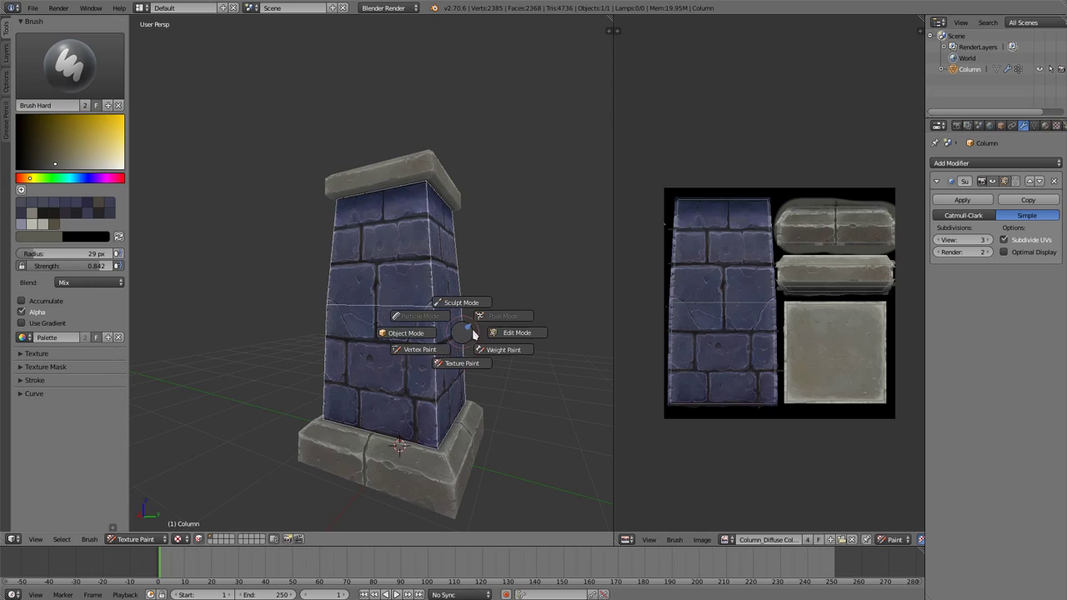
left_click(513, 334)
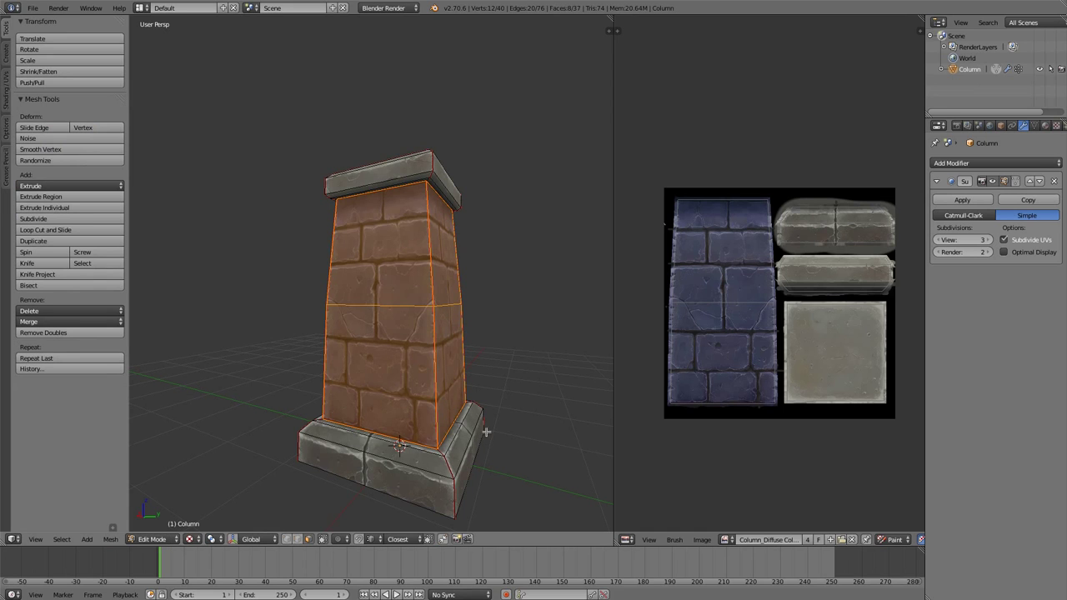
middle_click_drag(446, 389, 391, 308)
mouse_move(423, 454)
middle_mouse_down()
mouse_move(507, 400)
mouse_move(501, 436)
middle_mouse_up()
key("Tab")
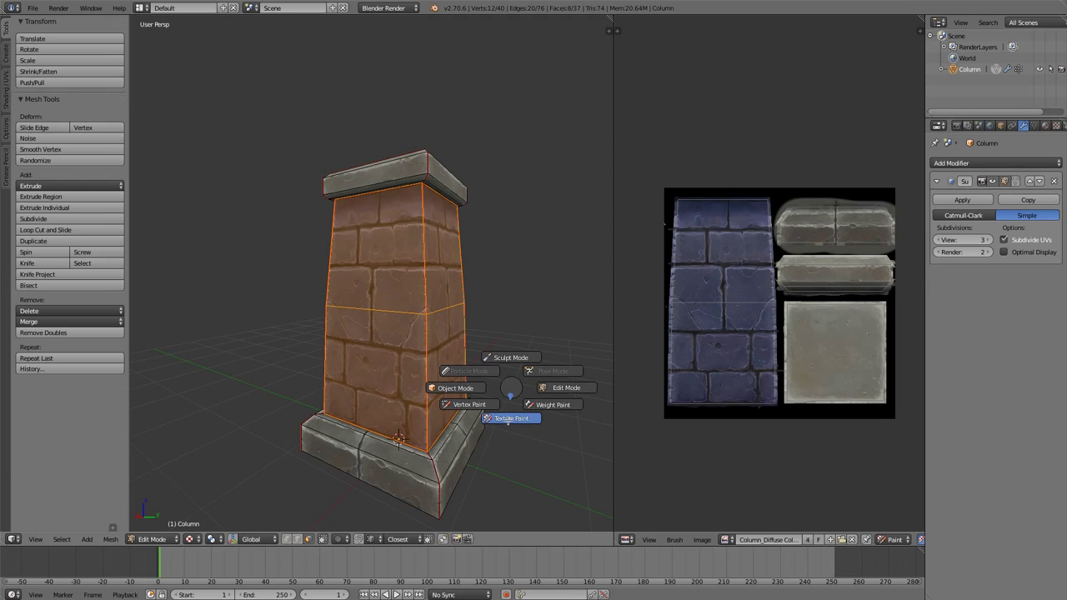
left_click(488, 442)
- Snap to front view and undo a stray grey stroke on the lower column
key("KP_1")
mouse_move(375, 434)
left_mouse_down()
mouse_move(388, 409)
mouse_move(405, 467)
left_mouse_up()
mouse_move(405, 466)
middle_mouse_down()
mouse_move(398, 383)
mouse_move(372, 374)
mouse_move(491, 348)
mouse_move(482, 380)
mouse_move(450, 350)
middle_mouse_up()
key("ctrl+z")
- Select the Fill brush, frame the whole column in Right Ortho view, and enable Use Gradient
left_click(69, 62)
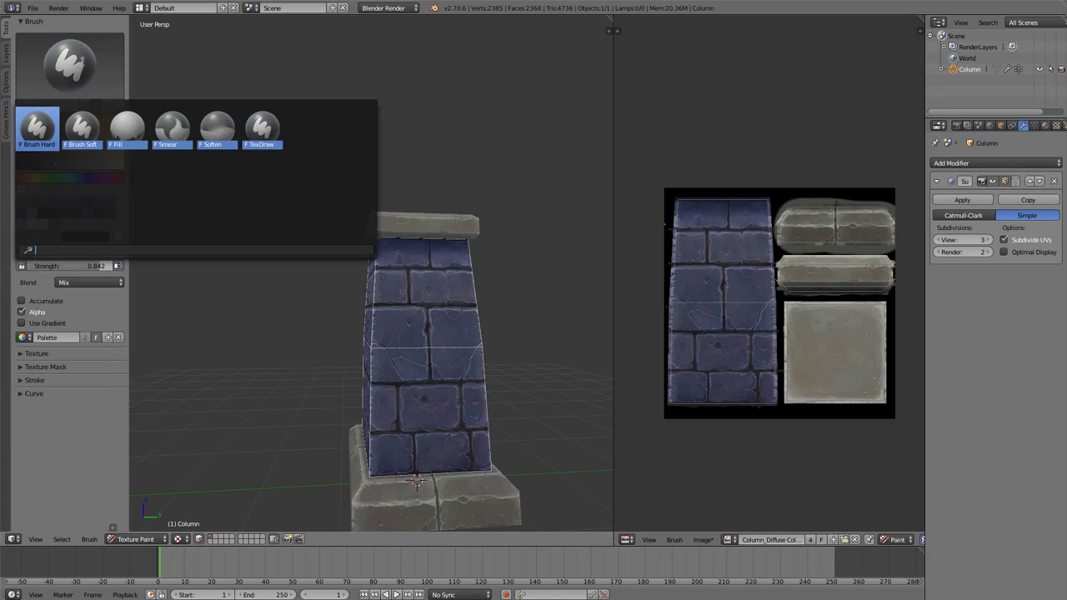
left_click(125, 125)
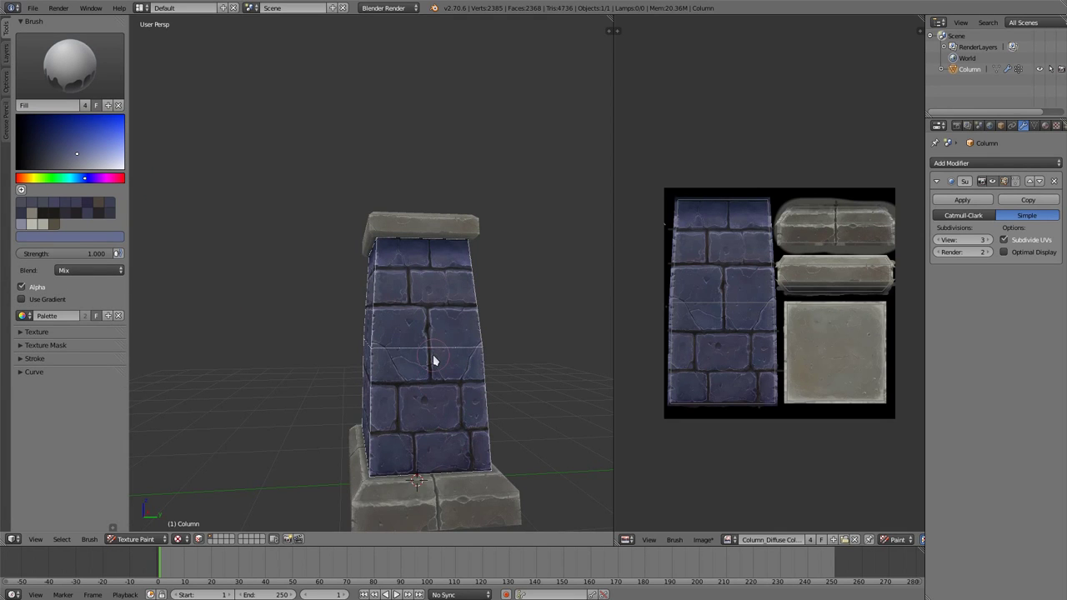
key("KP_3")
scroll(431, 359, "up", 3)
scroll(431, 360, "down", 2)
scroll(454, 265, "down", 2)
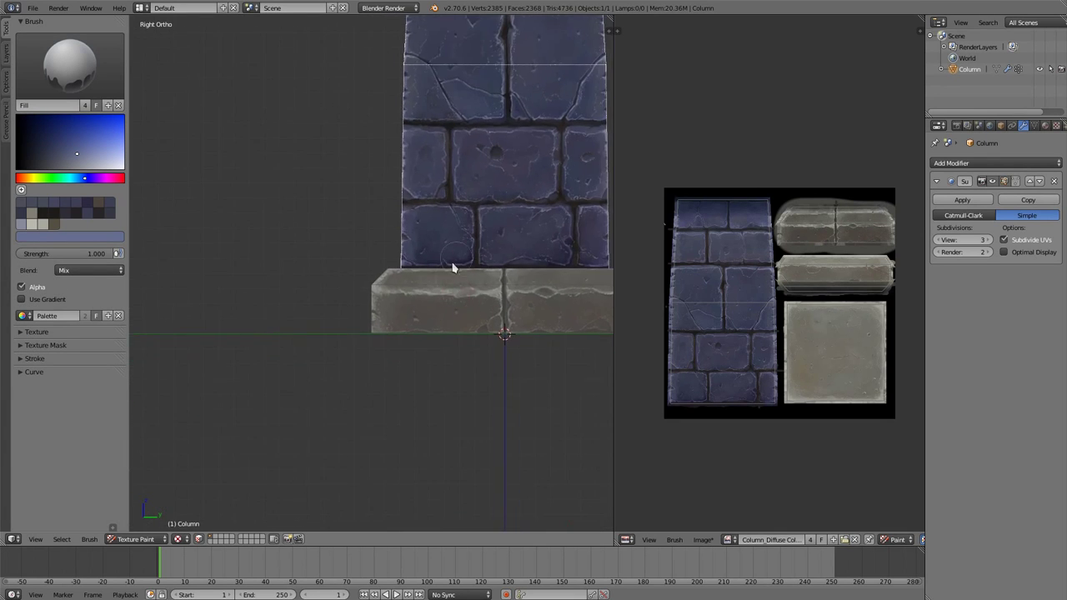
middle_click_drag(452, 267, 390, 460, "shift")
scroll(406, 353, "down", 1)
middle_click_drag(406, 353, 392, 376, "shift")
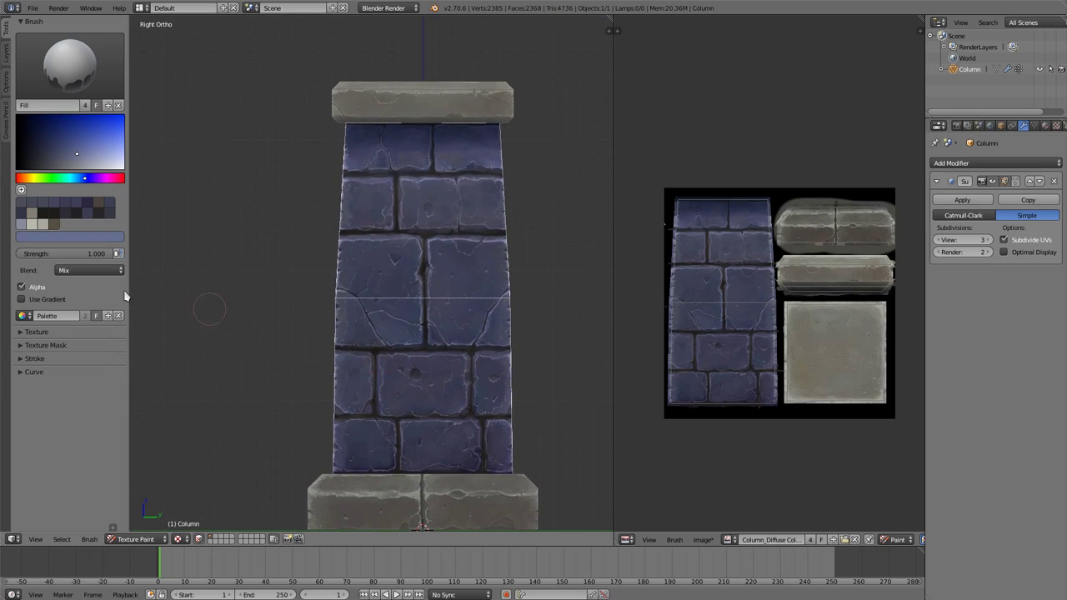
left_click(40, 300)
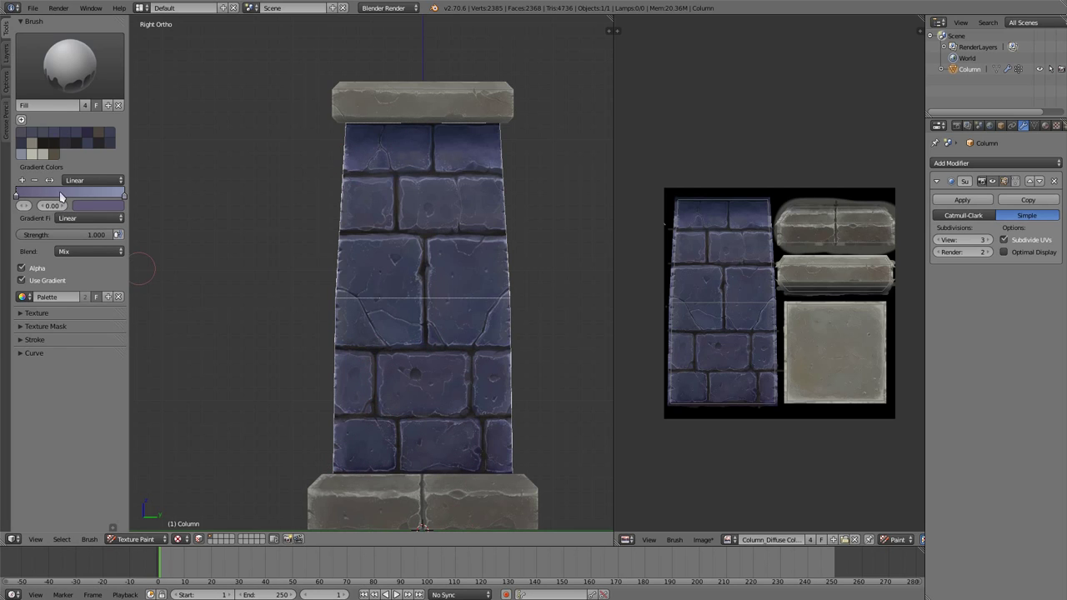
- Make both gradient stops black, the right one partly transparent and the left at 0.01
left_click_drag(123, 196, 84, 156)
left_click(87, 206)
left_click_drag(148, 192, 74, 199)
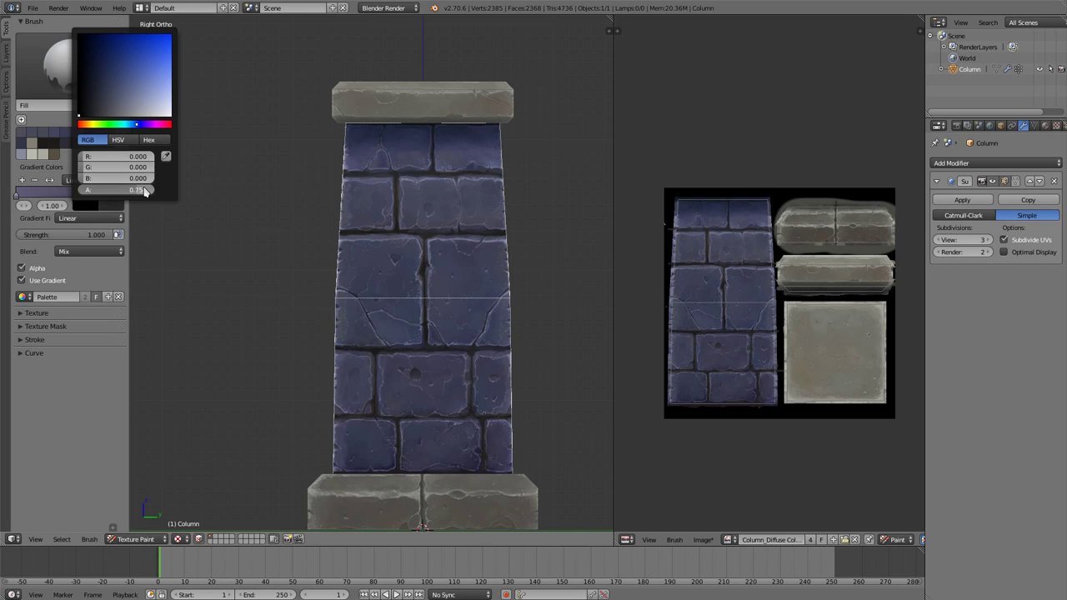
left_click_drag(17, 198, 18, 200)
left_click(81, 206)
left_click_drag(106, 100, 106, 118)
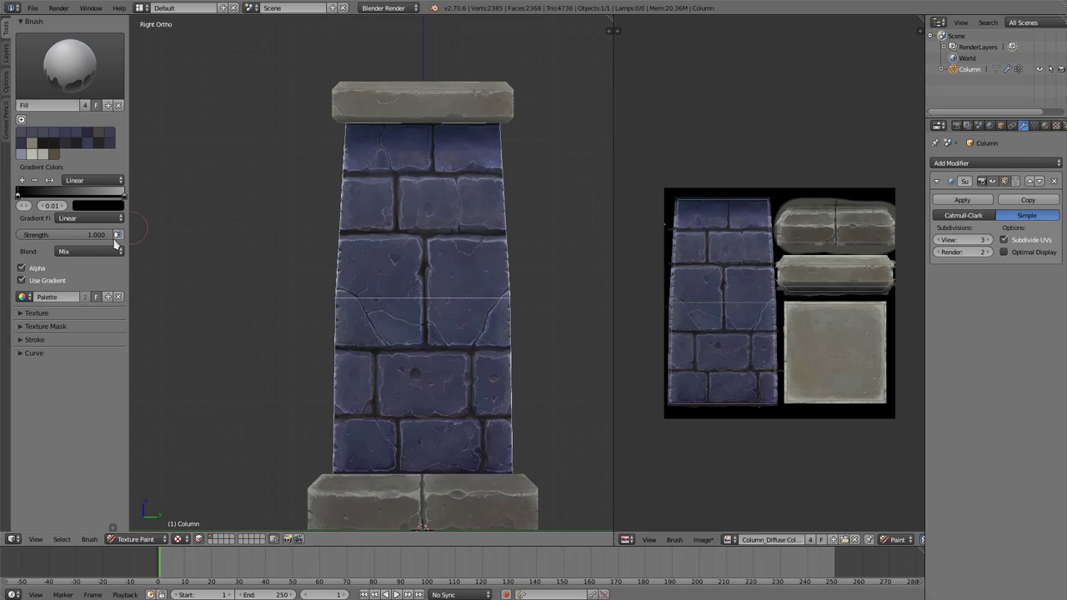
- Lower strength to 0.175 and drag the dark gradient up the column from its base
left_click_drag(109, 237, 35, 236)
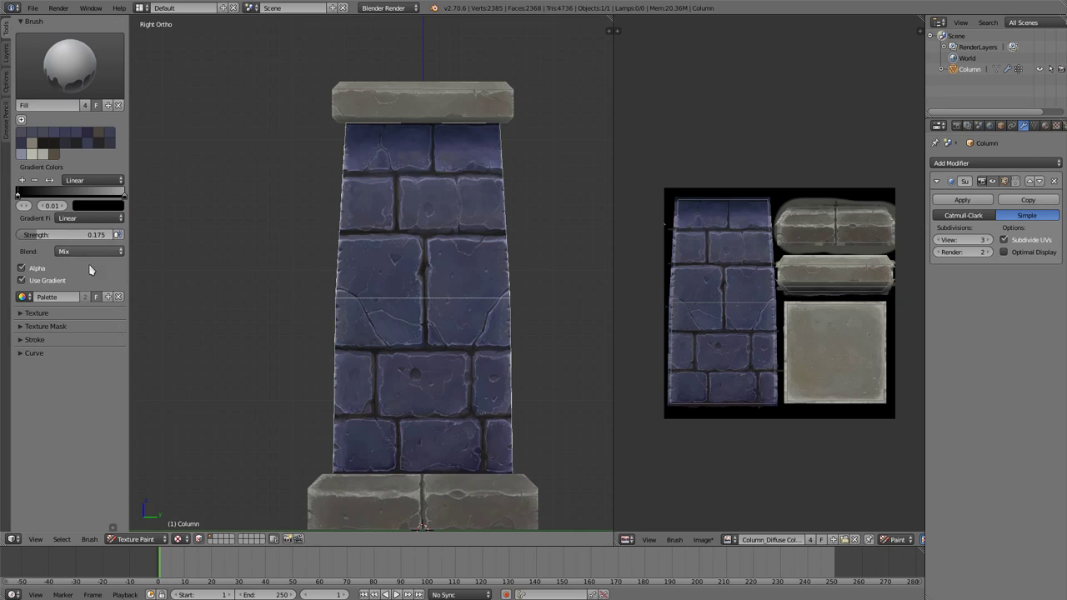
mouse_move(423, 474)
left_mouse_down()
mouse_move(422, 237)
mouse_move(415, 244)
left_mouse_up()
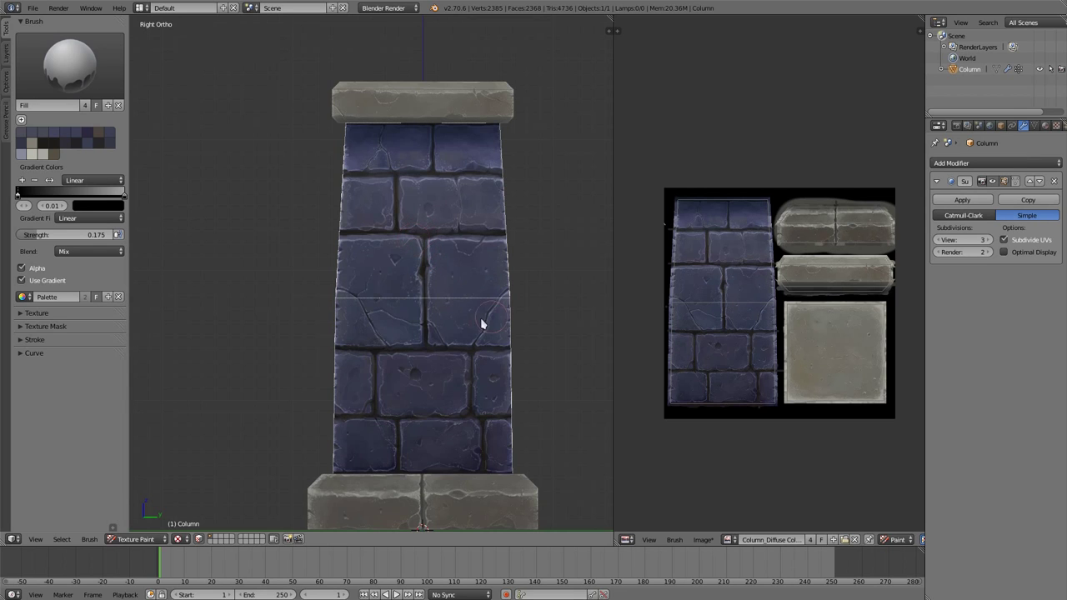
middle_click_drag(482, 323, 405, 344)
scroll(403, 342, "up", 3)
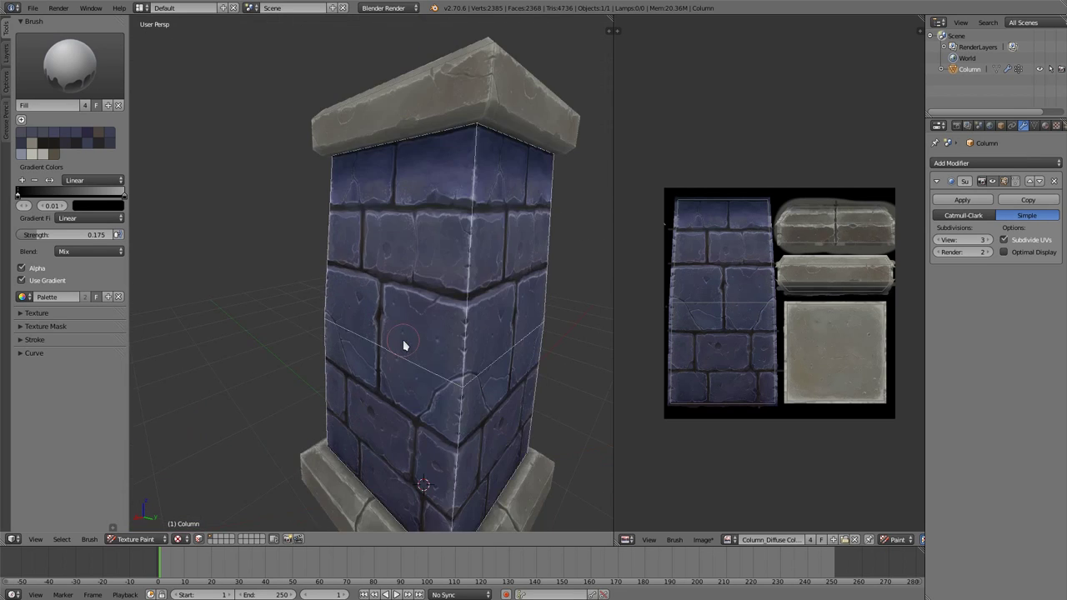
scroll(366, 367, "down", 3)
scroll(330, 388, "down", 2)
mouse_move(267, 387)
middle_mouse_down()
mouse_move(241, 388)
mouse_move(373, 433)
middle_mouse_up()
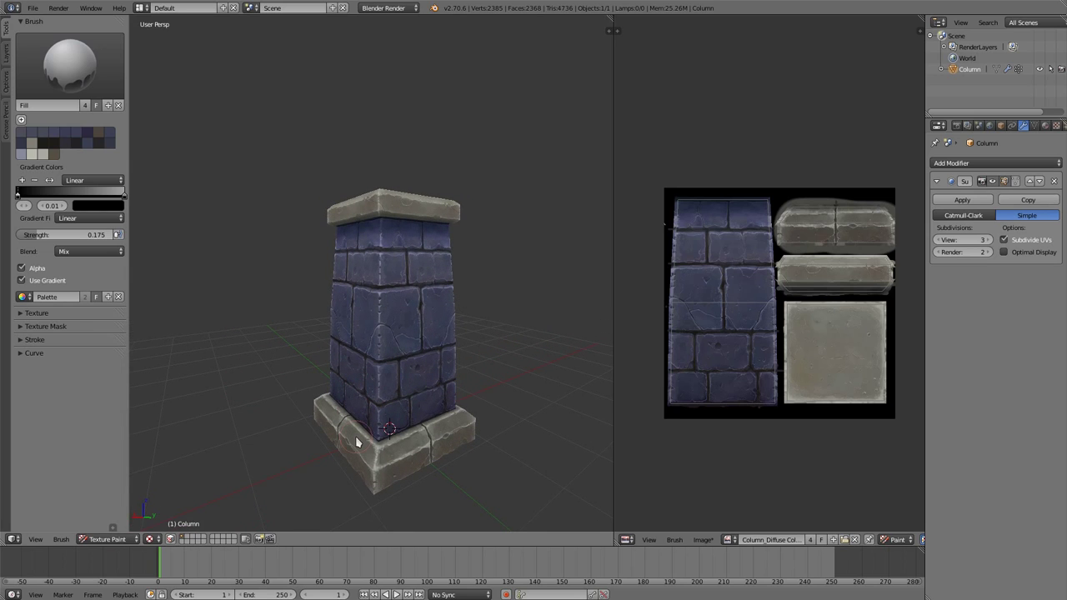
mouse_move(419, 310)
middle_mouse_down()
mouse_move(455, 316)
mouse_move(488, 405)
middle_mouse_up()
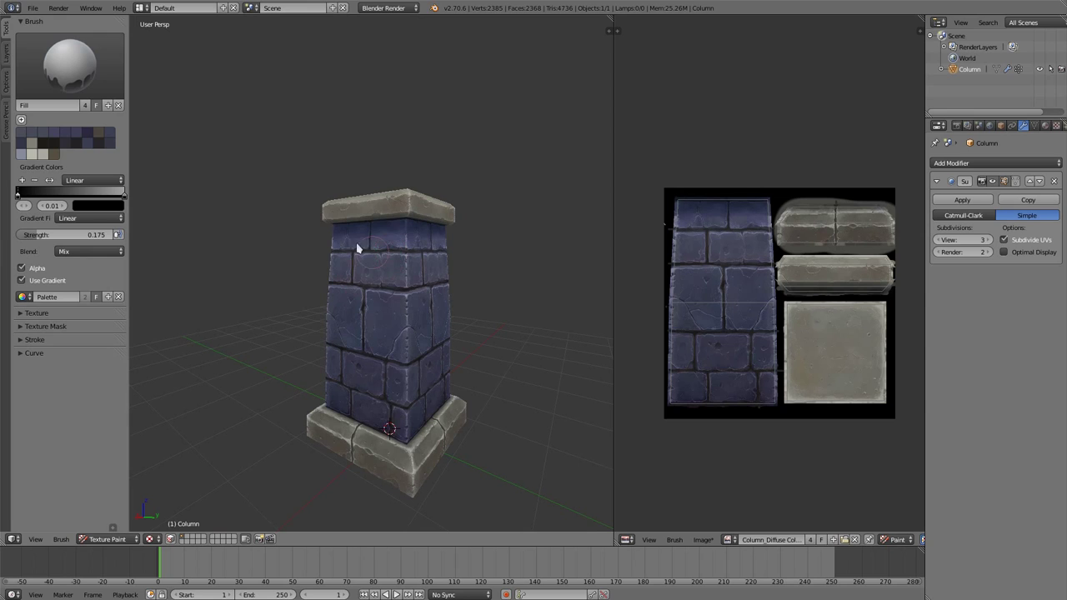
middle_click_drag(401, 468, 316, 457)
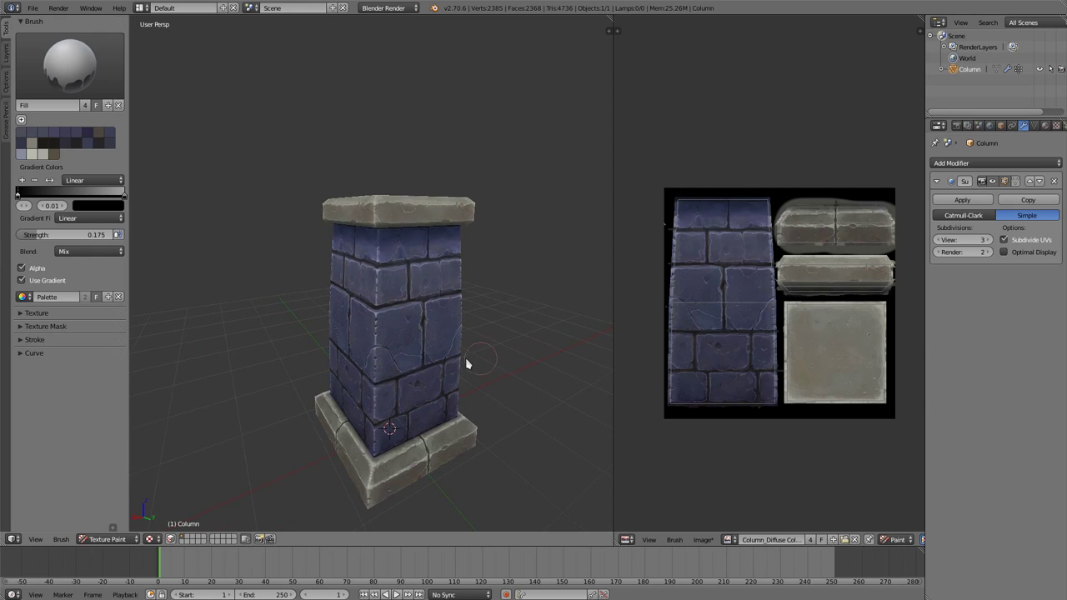
mouse_move(465, 357)
middle_mouse_down()
mouse_move(411, 365)
mouse_move(521, 341)
mouse_move(494, 313)
middle_mouse_up()
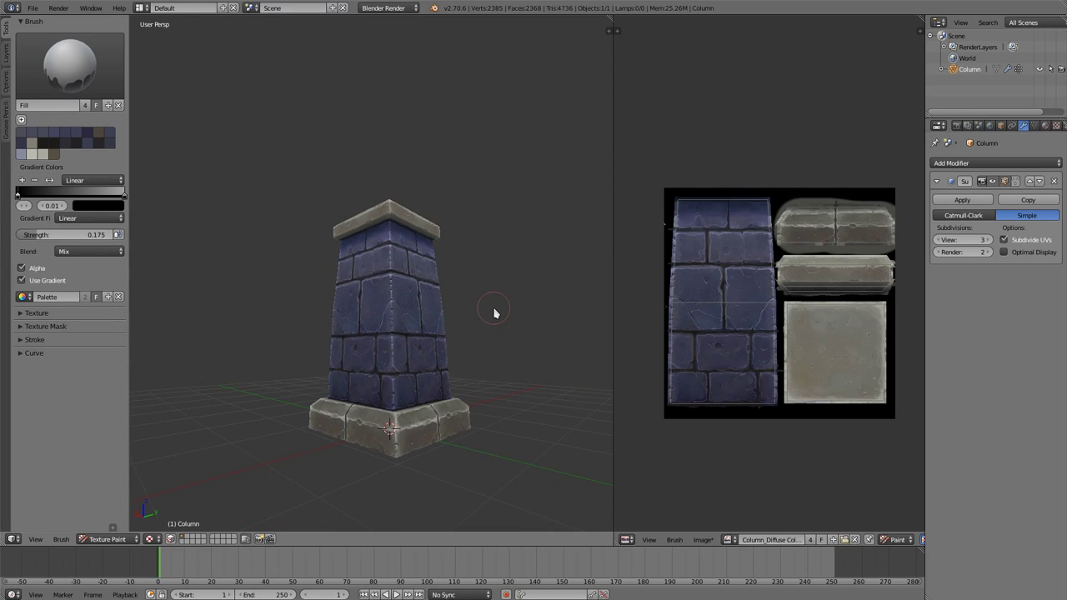